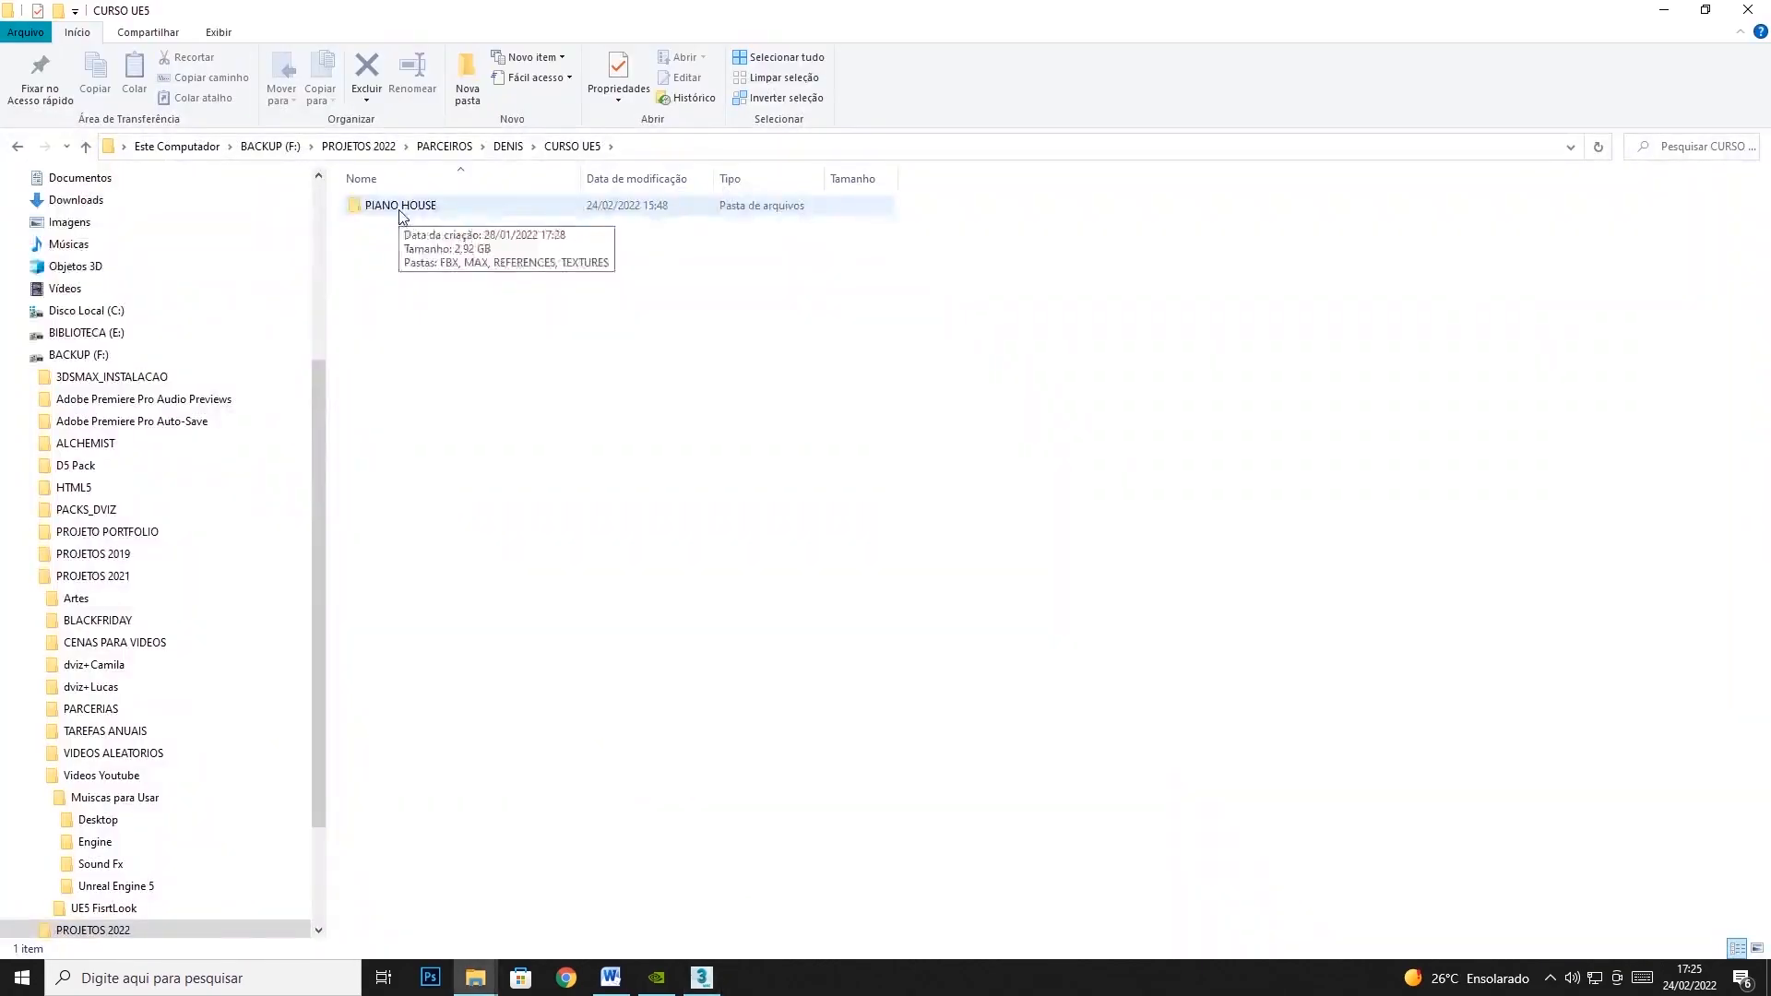
# Browse into the MAX subfolder of PIANO HOUSE to check the scene file, and switch to 3ds Max
pyautogui.doubleClick(396, 208)
pyautogui.doubleClick(398, 226)
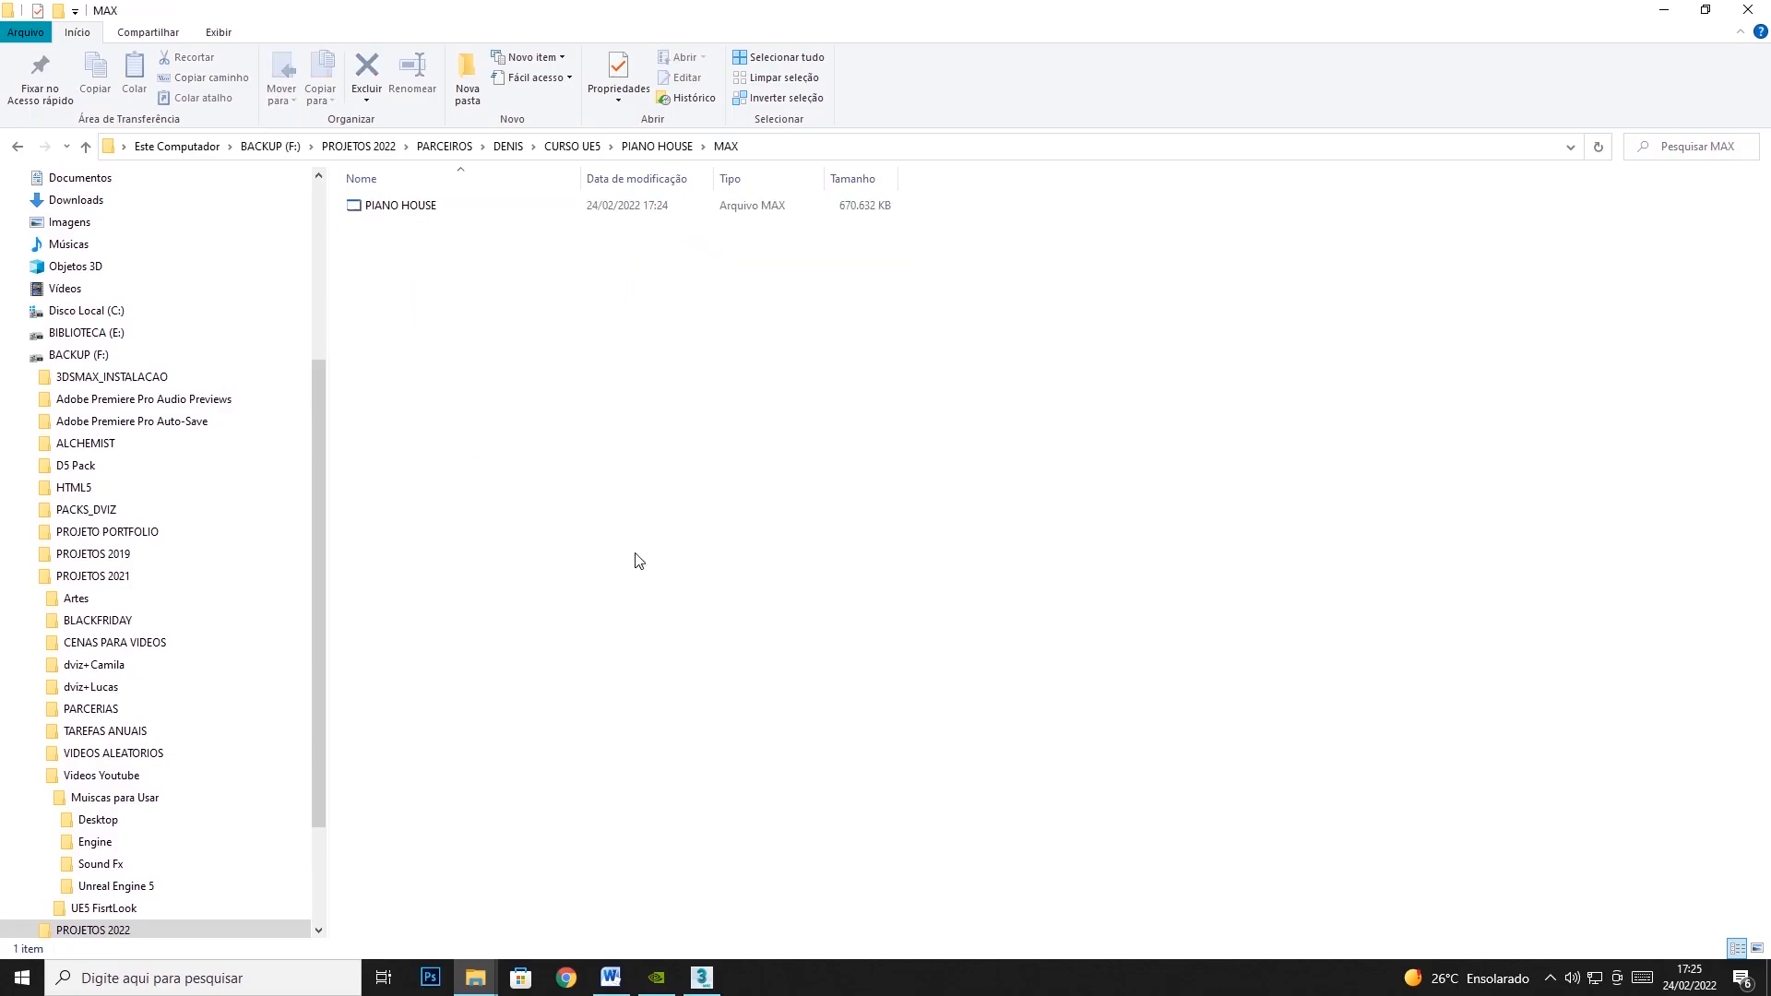
pyautogui.click(1664, 11)
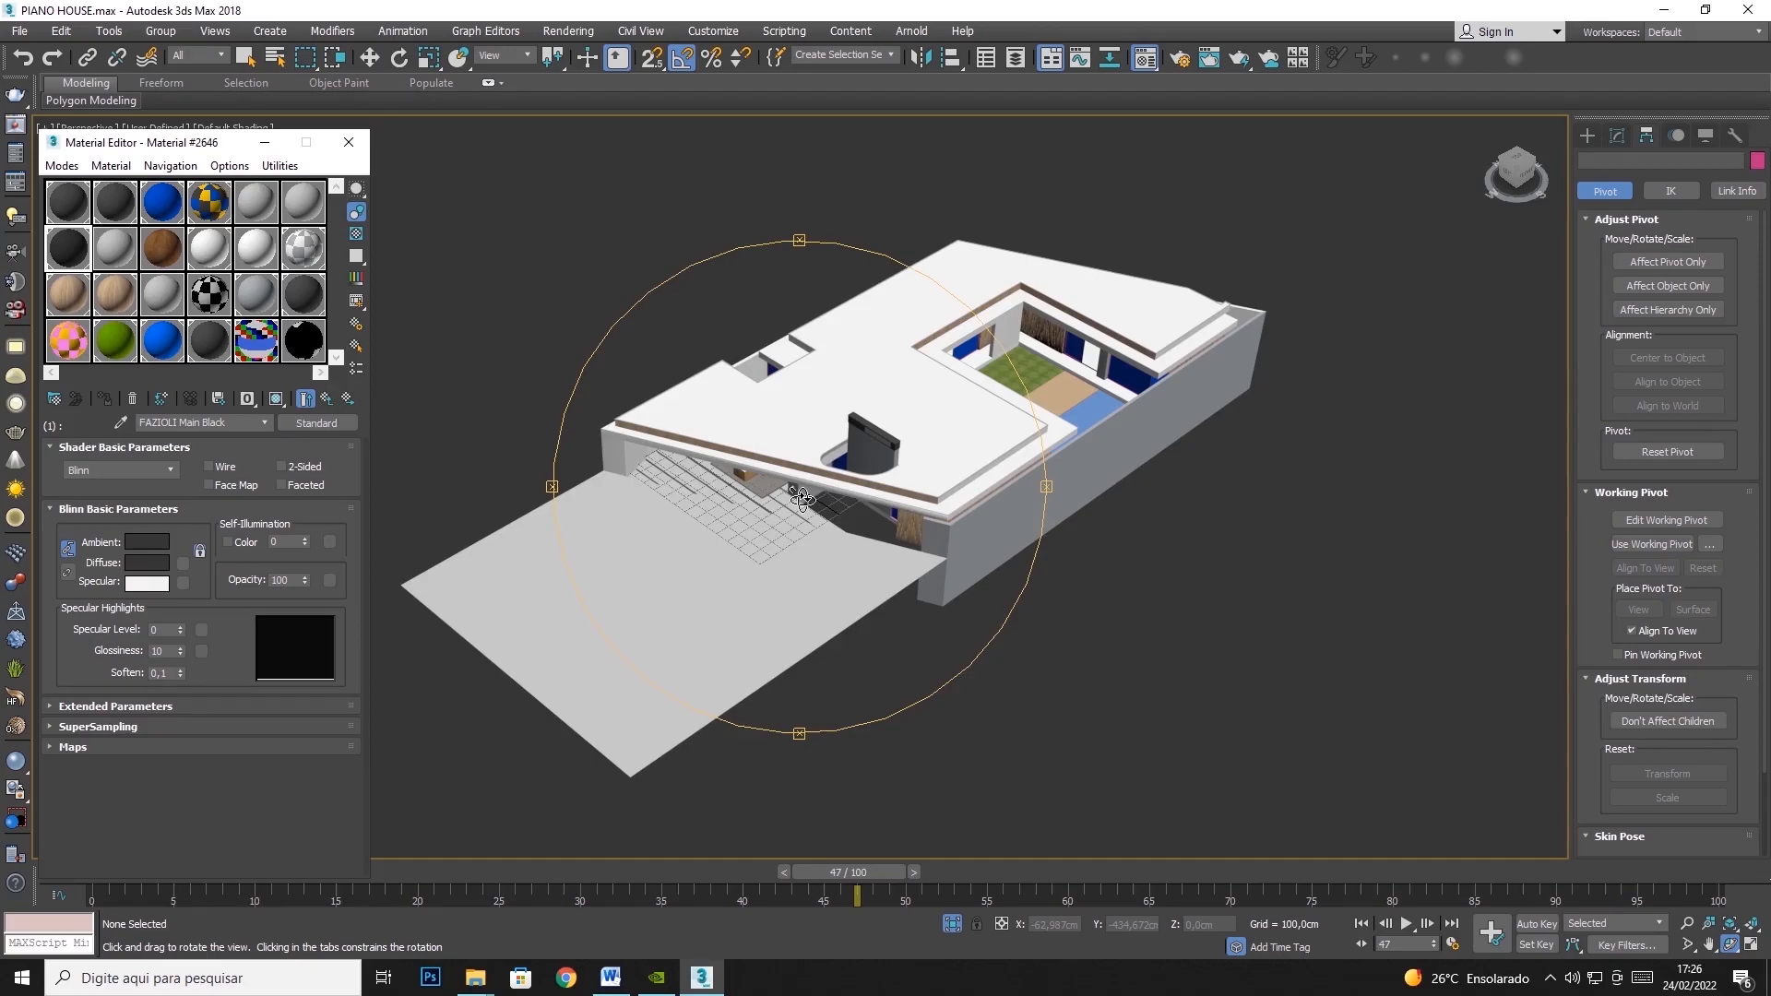
# Hide the roof slab objects of the house to expose the furnished rooms below
pyautogui.moveTo(801, 498); pyautogui.dragTo(819, 470)
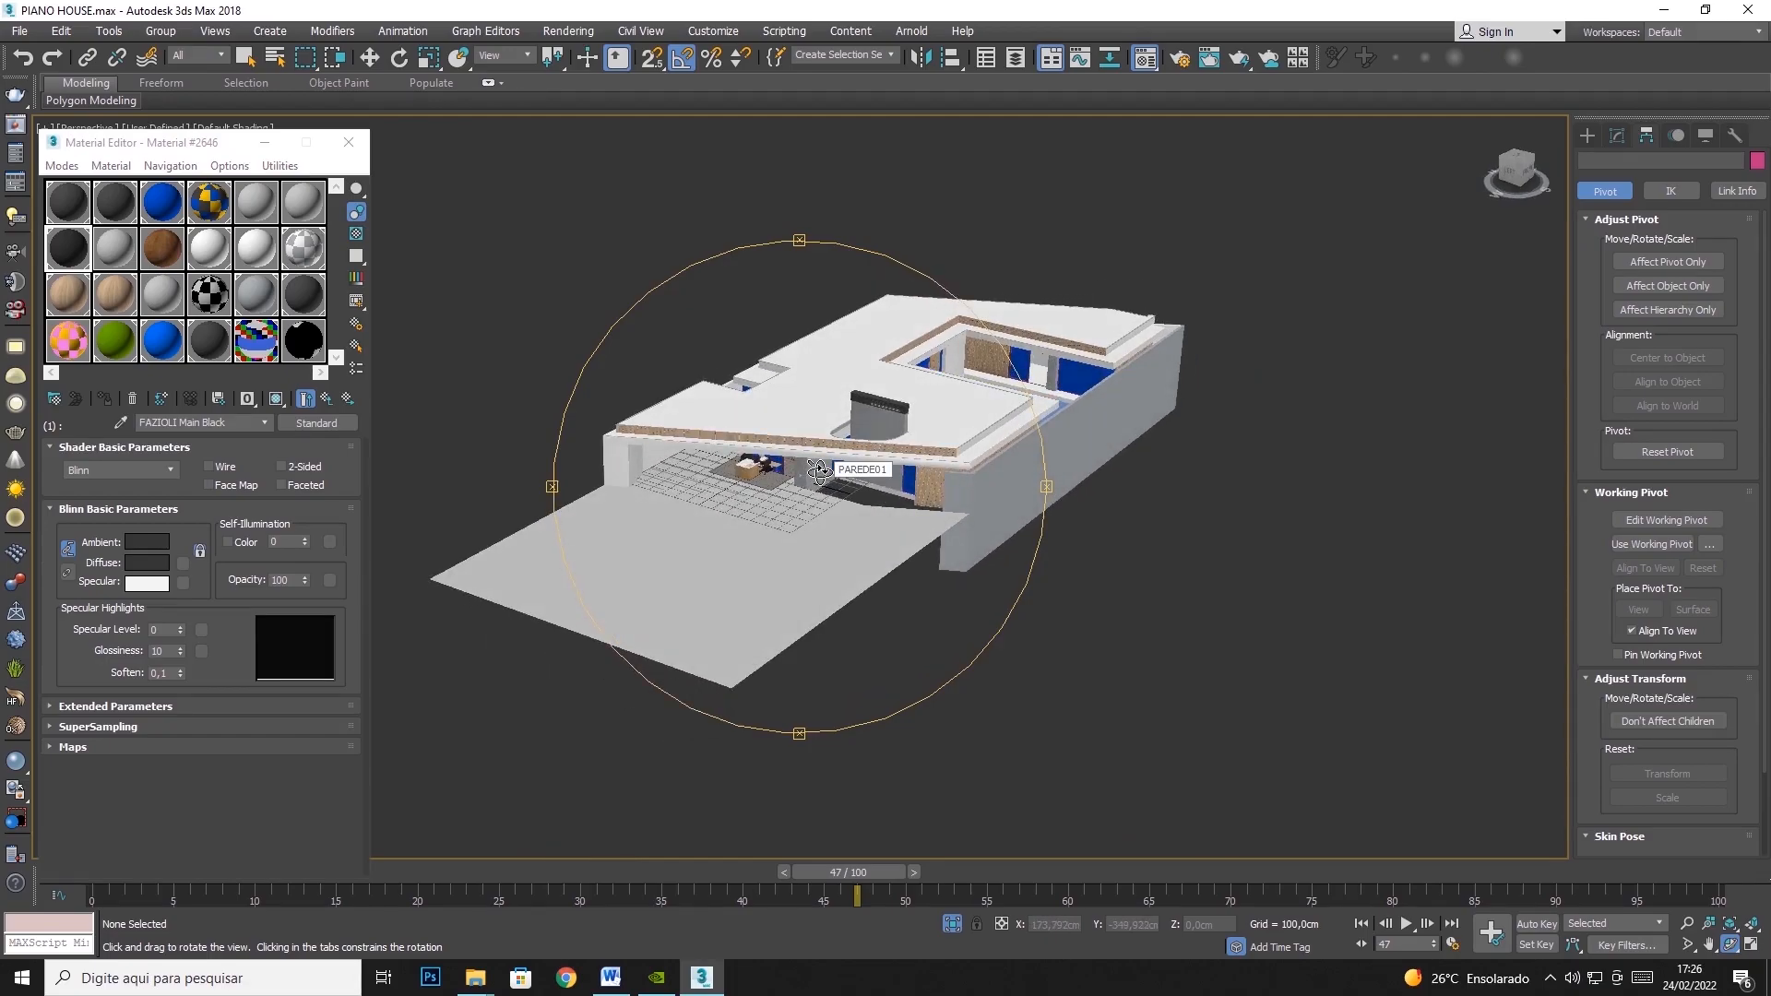
pyautogui.moveTo(818, 471); pyautogui.dragTo(645, 323)
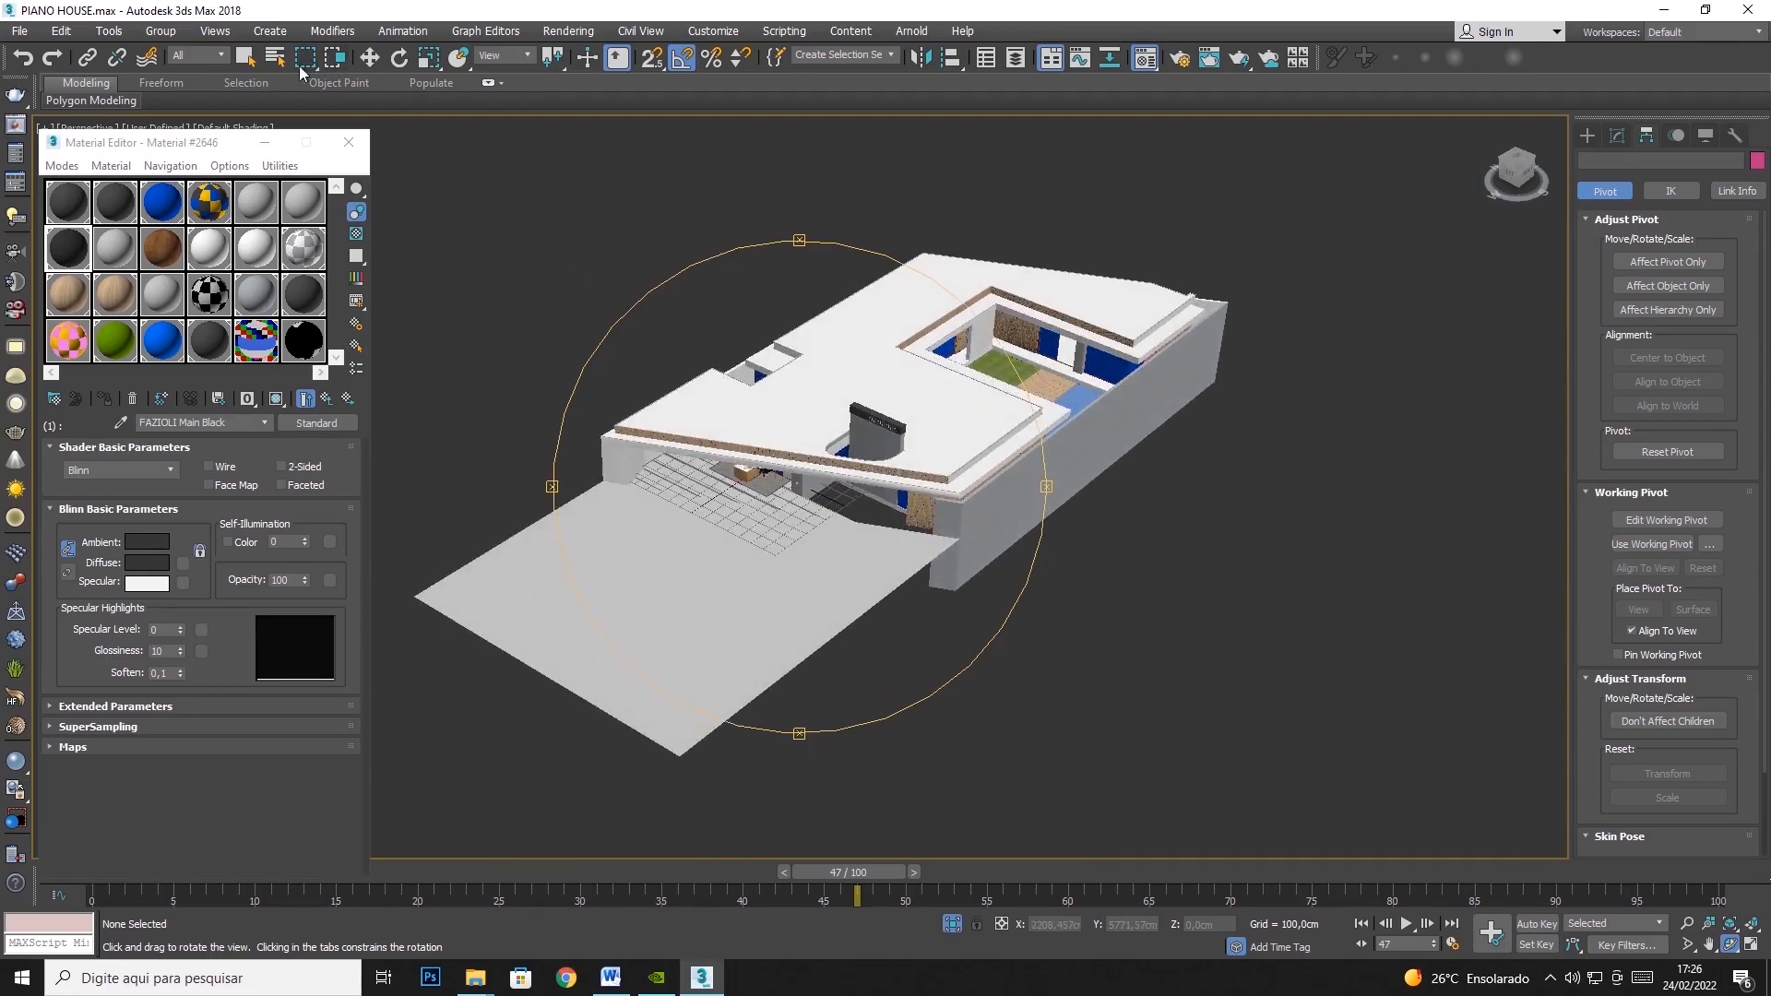
pyautogui.click(246, 57)
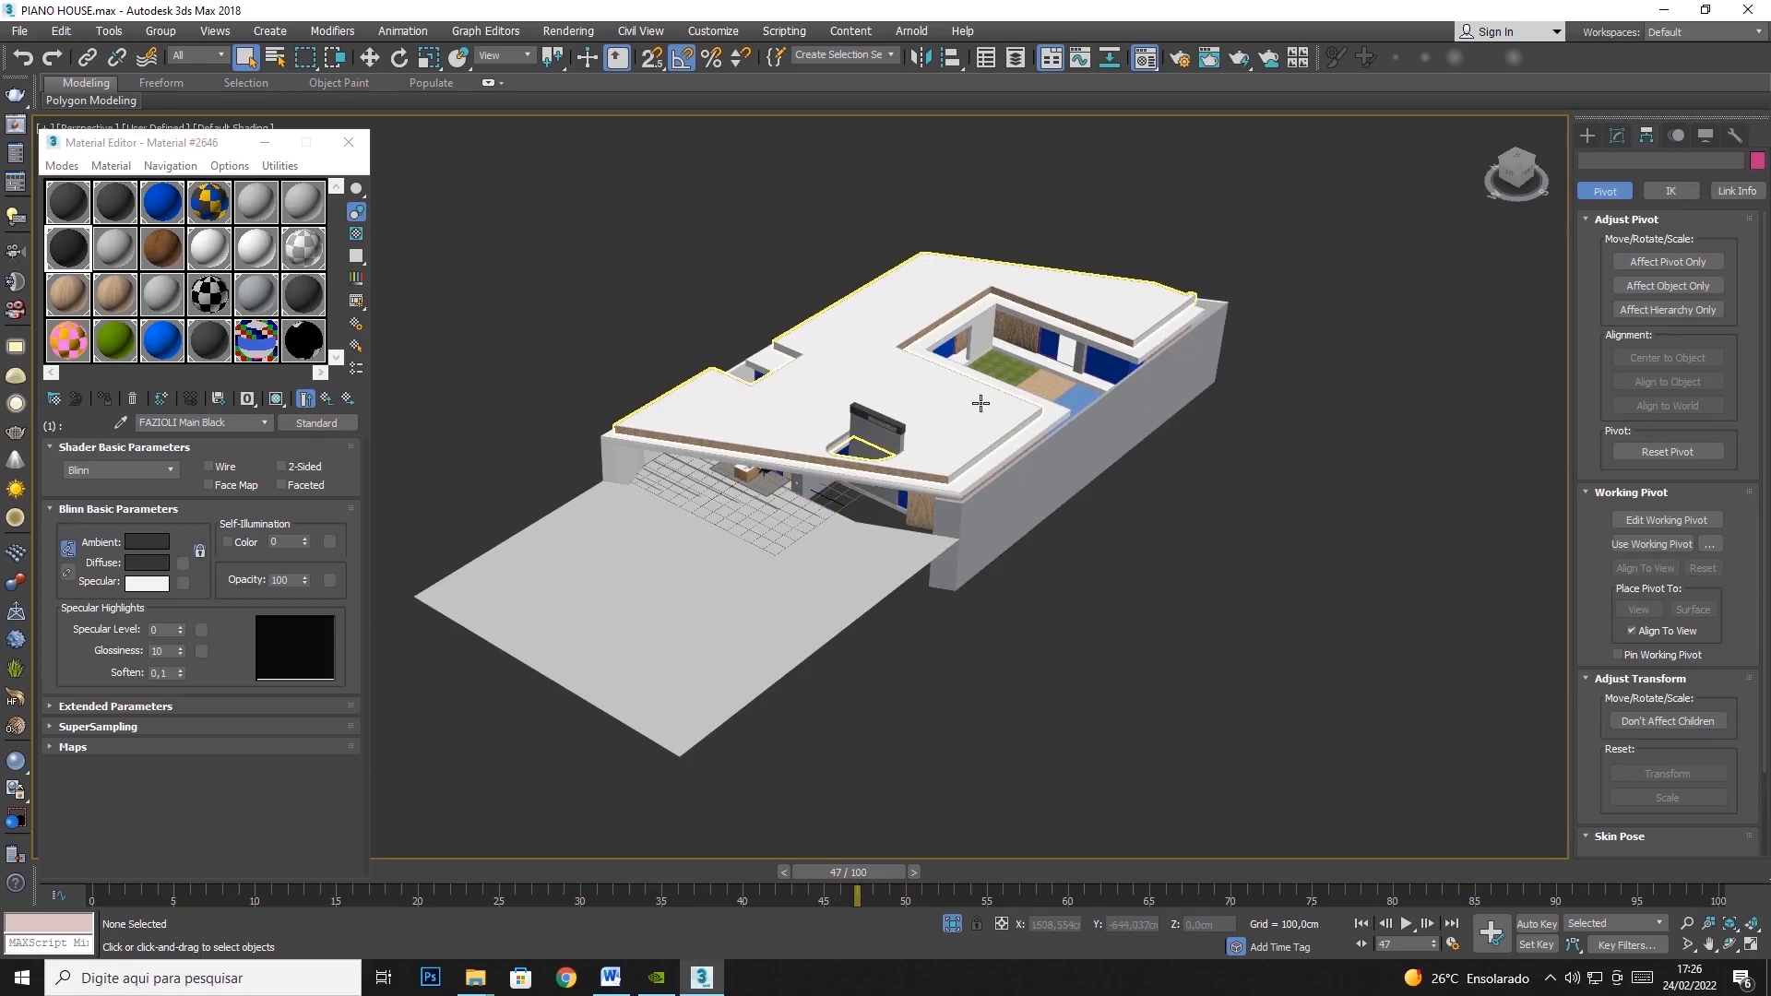
pyautogui.rightClick(919, 385)
pyautogui.click(913, 396)
pyautogui.rightClick(917, 398)
pyautogui.click(947, 334)
pyautogui.scroll(8, 1098, 385)
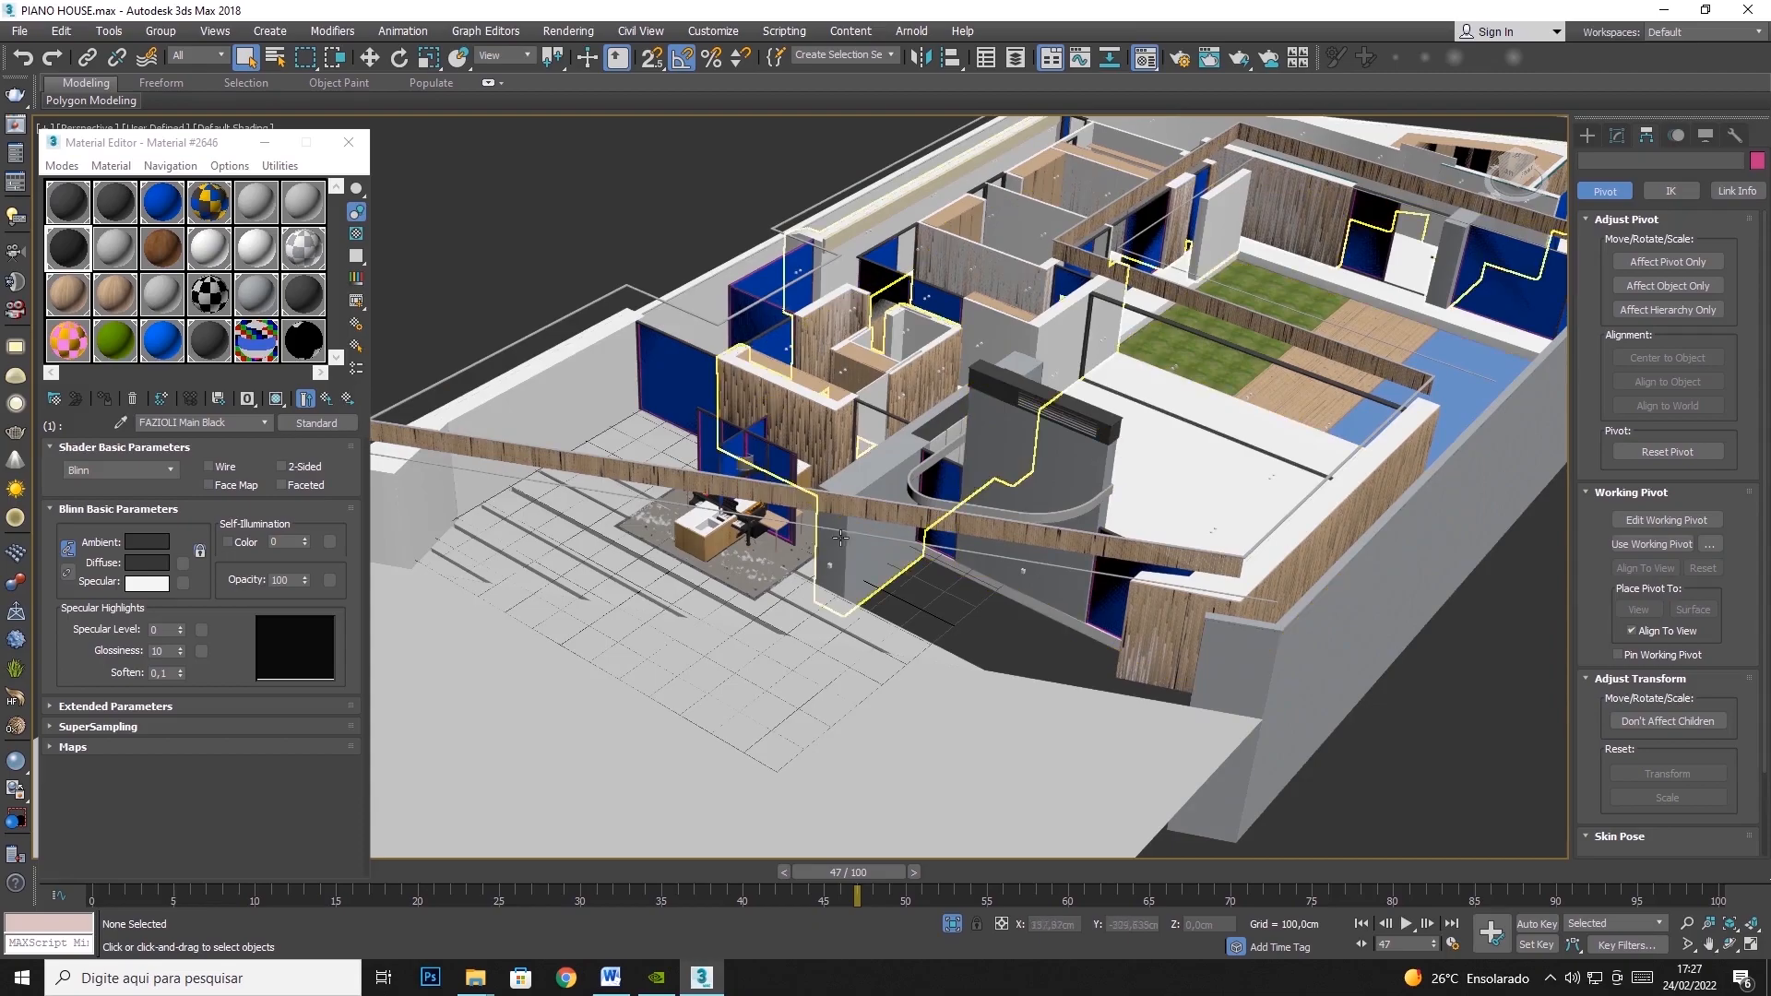
# Isolate the grand piano and sample its multi/sub-object material into the last slot of the Material Editor's third row
pyautogui.click(754, 521)
pyautogui.rightClick(755, 522)
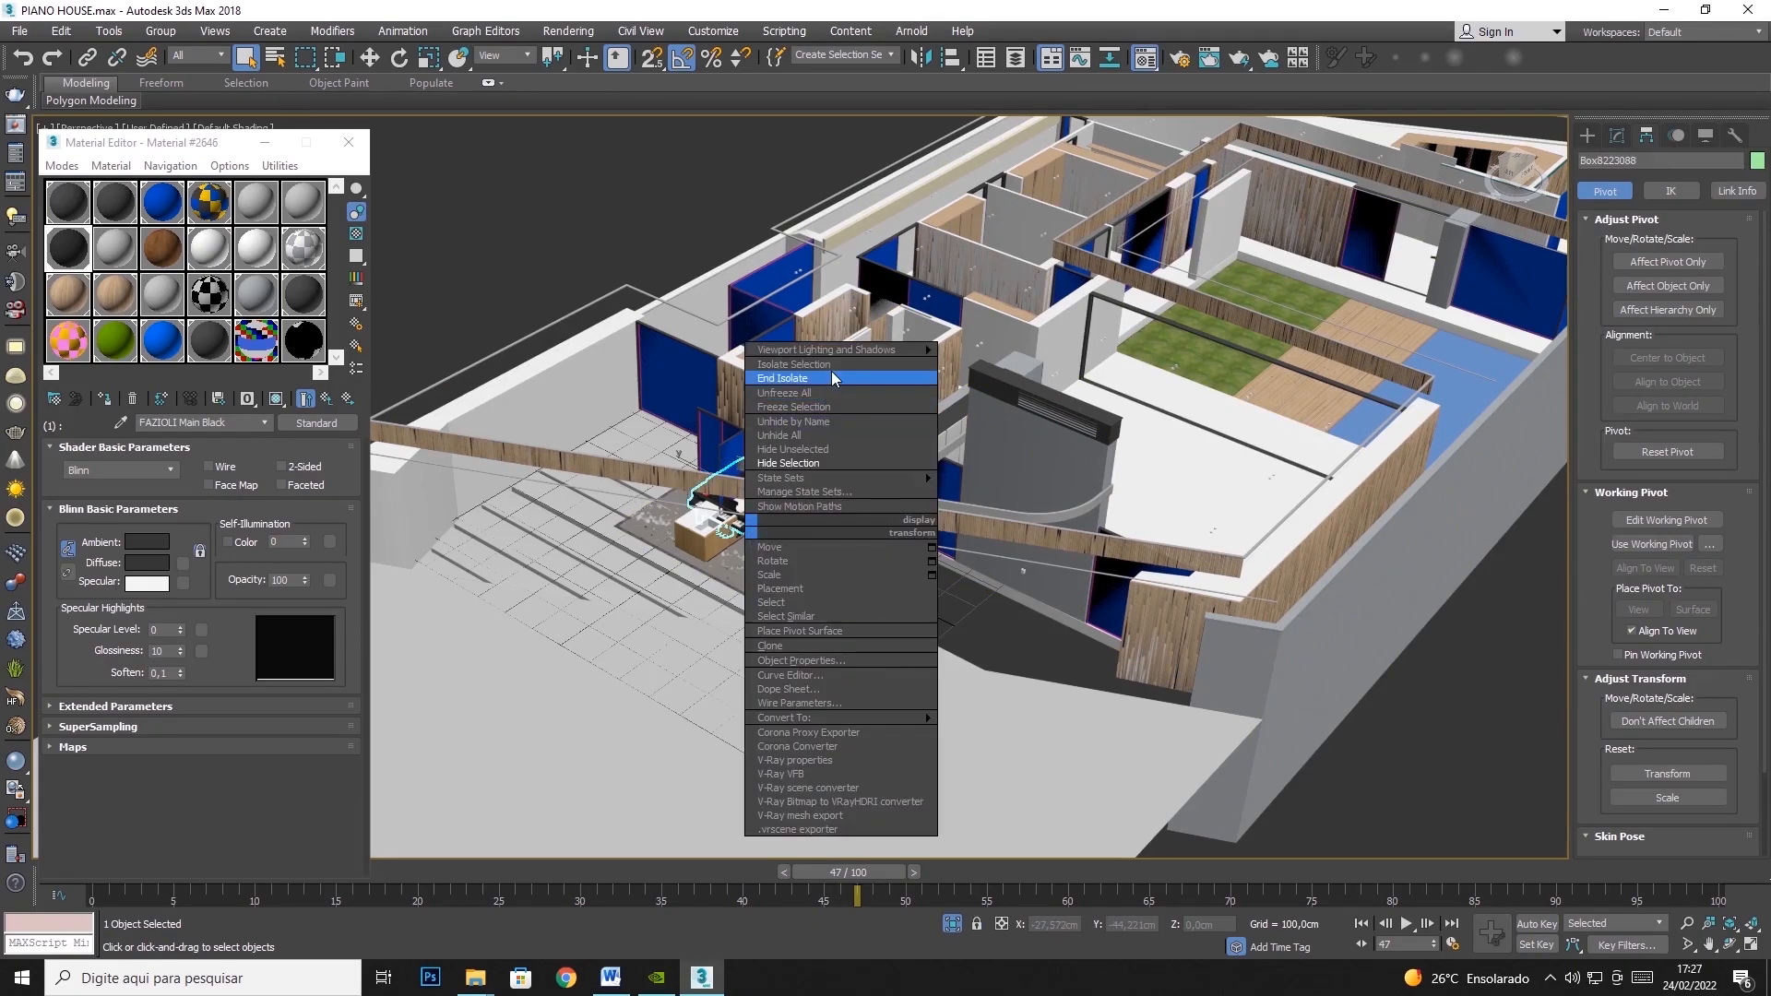
pyautogui.click(867, 363)
pyautogui.keyDown('alt'); pyautogui.moveTo(883, 404); pyautogui.dragTo(1268, 446, button='middle'); pyautogui.keyUp('alt')
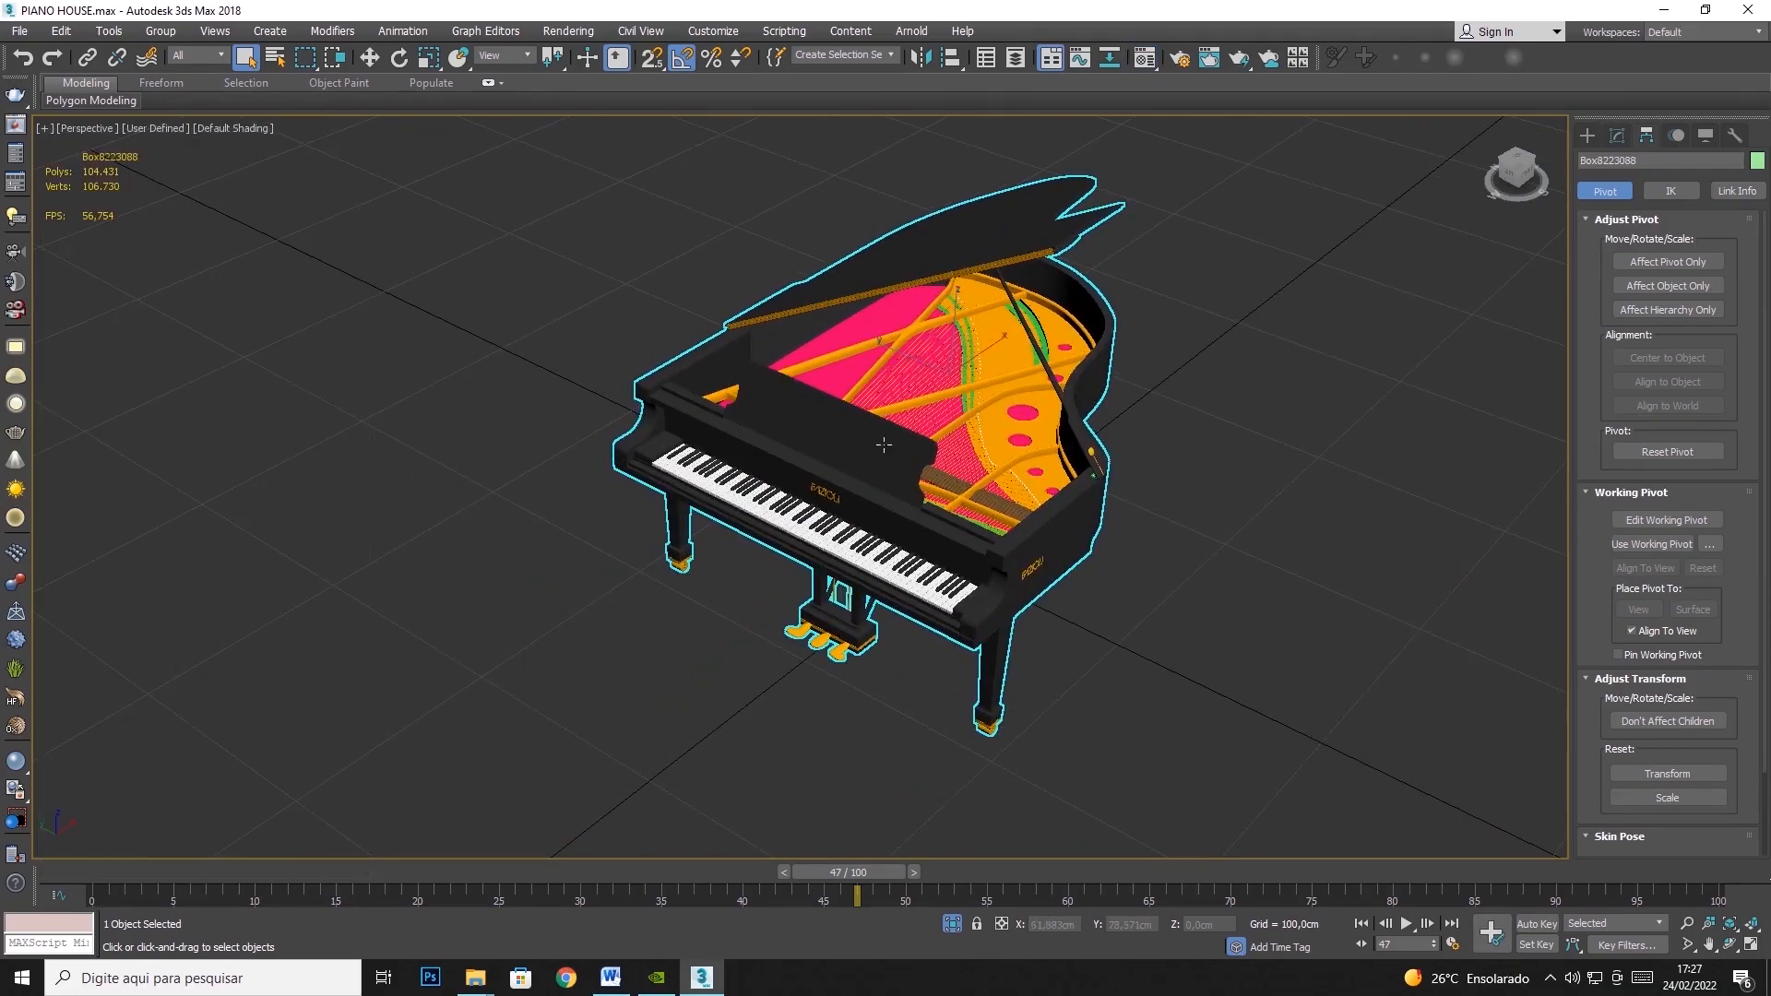
pyautogui.click(300, 308)
pyautogui.click(121, 422)
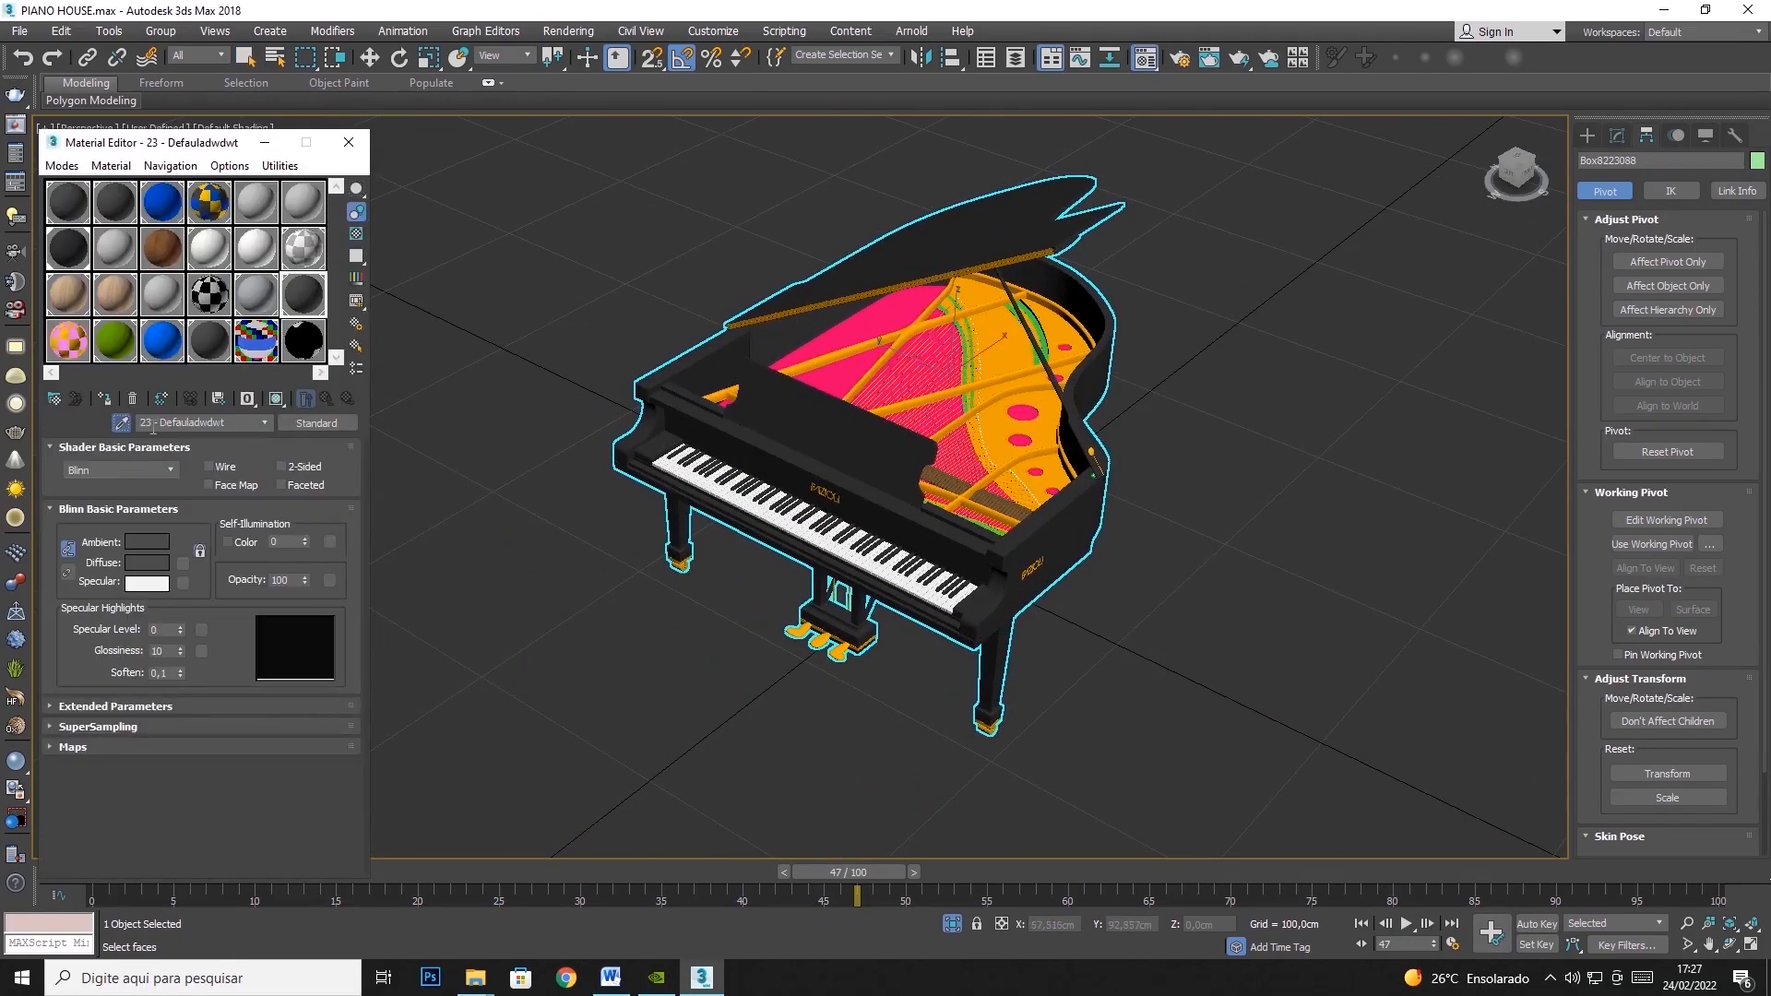
pyautogui.click(945, 380)
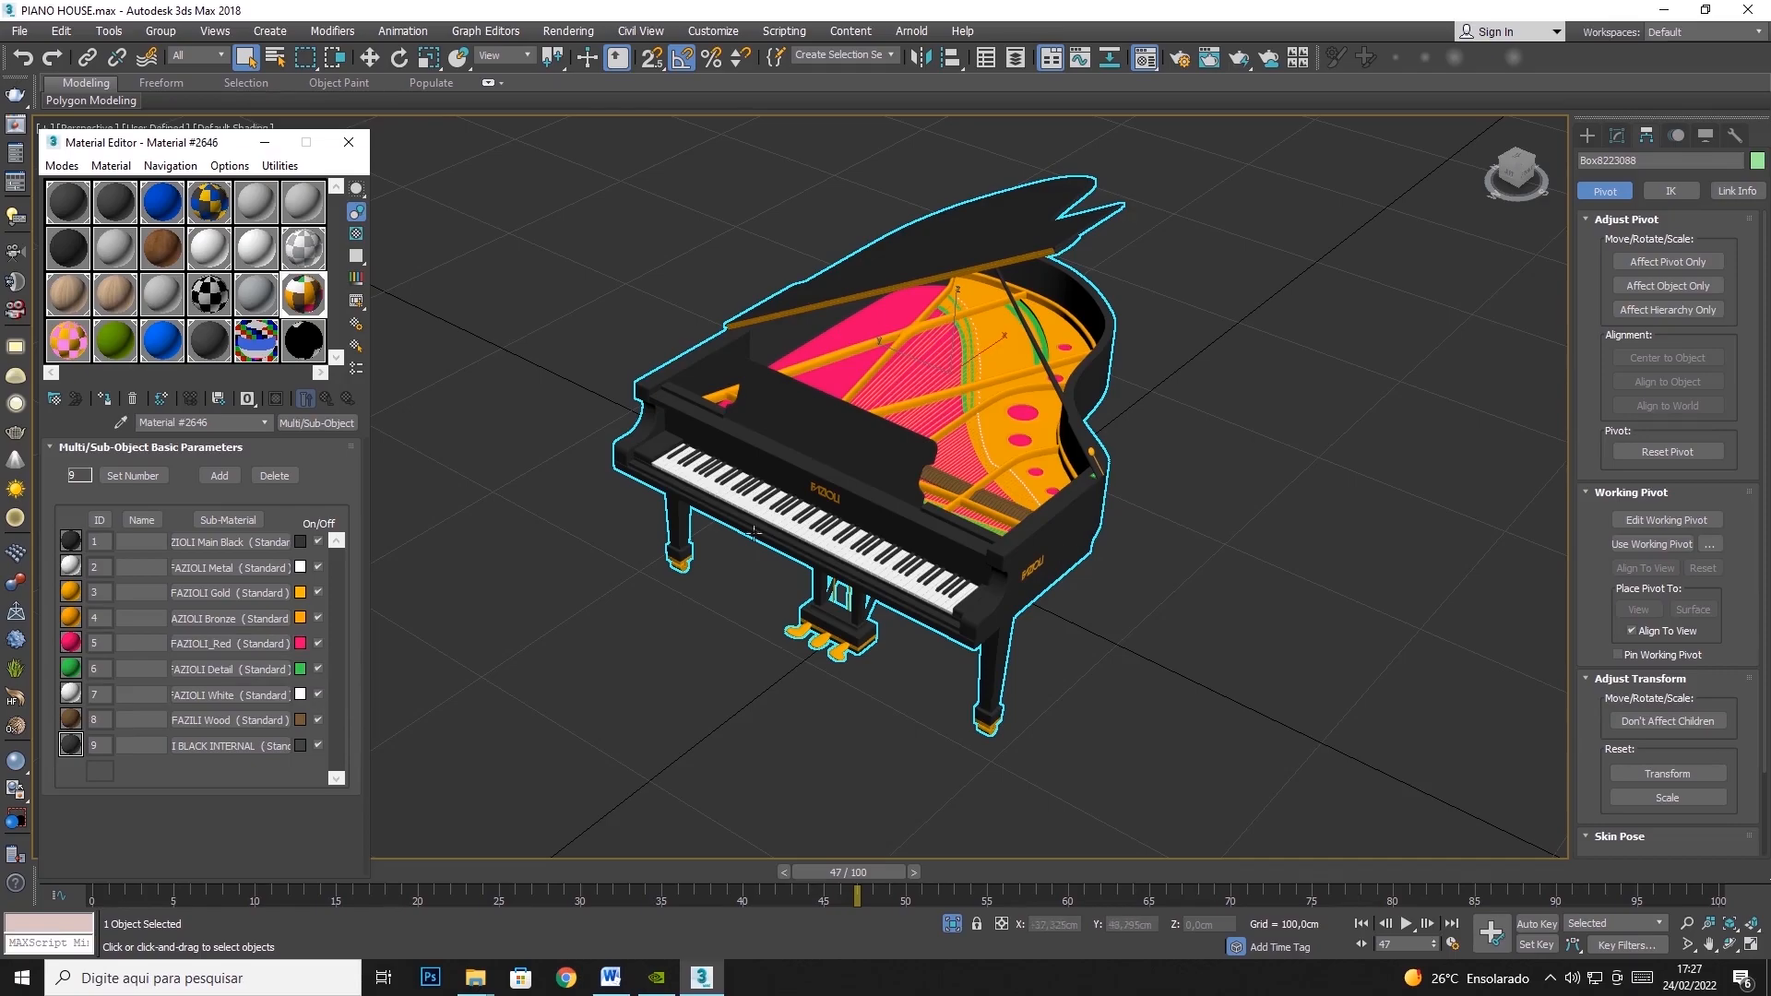
# End the piano's isolation and hide the wooden sink cabinet in front of it
pyautogui.rightClick(1117, 533)
pyautogui.click(1304, 465)
pyautogui.moveTo(941, 479); pyautogui.dragTo(871, 474, button='middle')
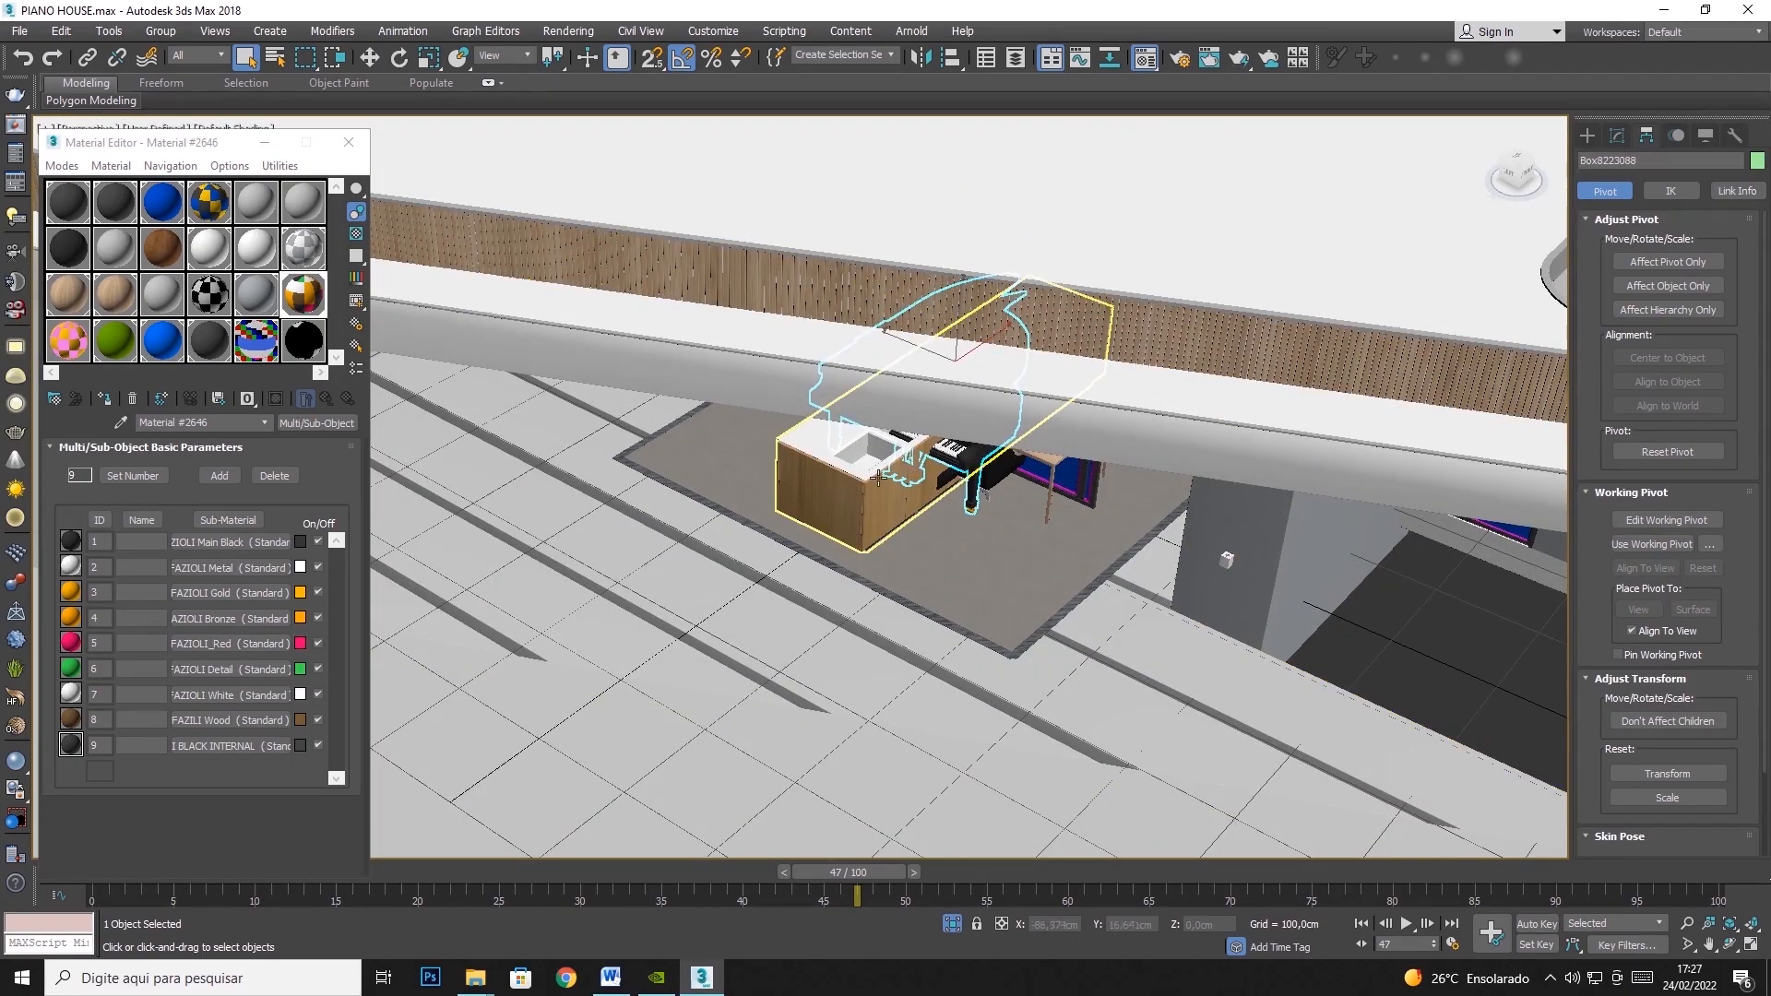
pyautogui.rightClick(872, 475)
pyautogui.click(913, 410)
pyautogui.scroll(3, 901, 480)
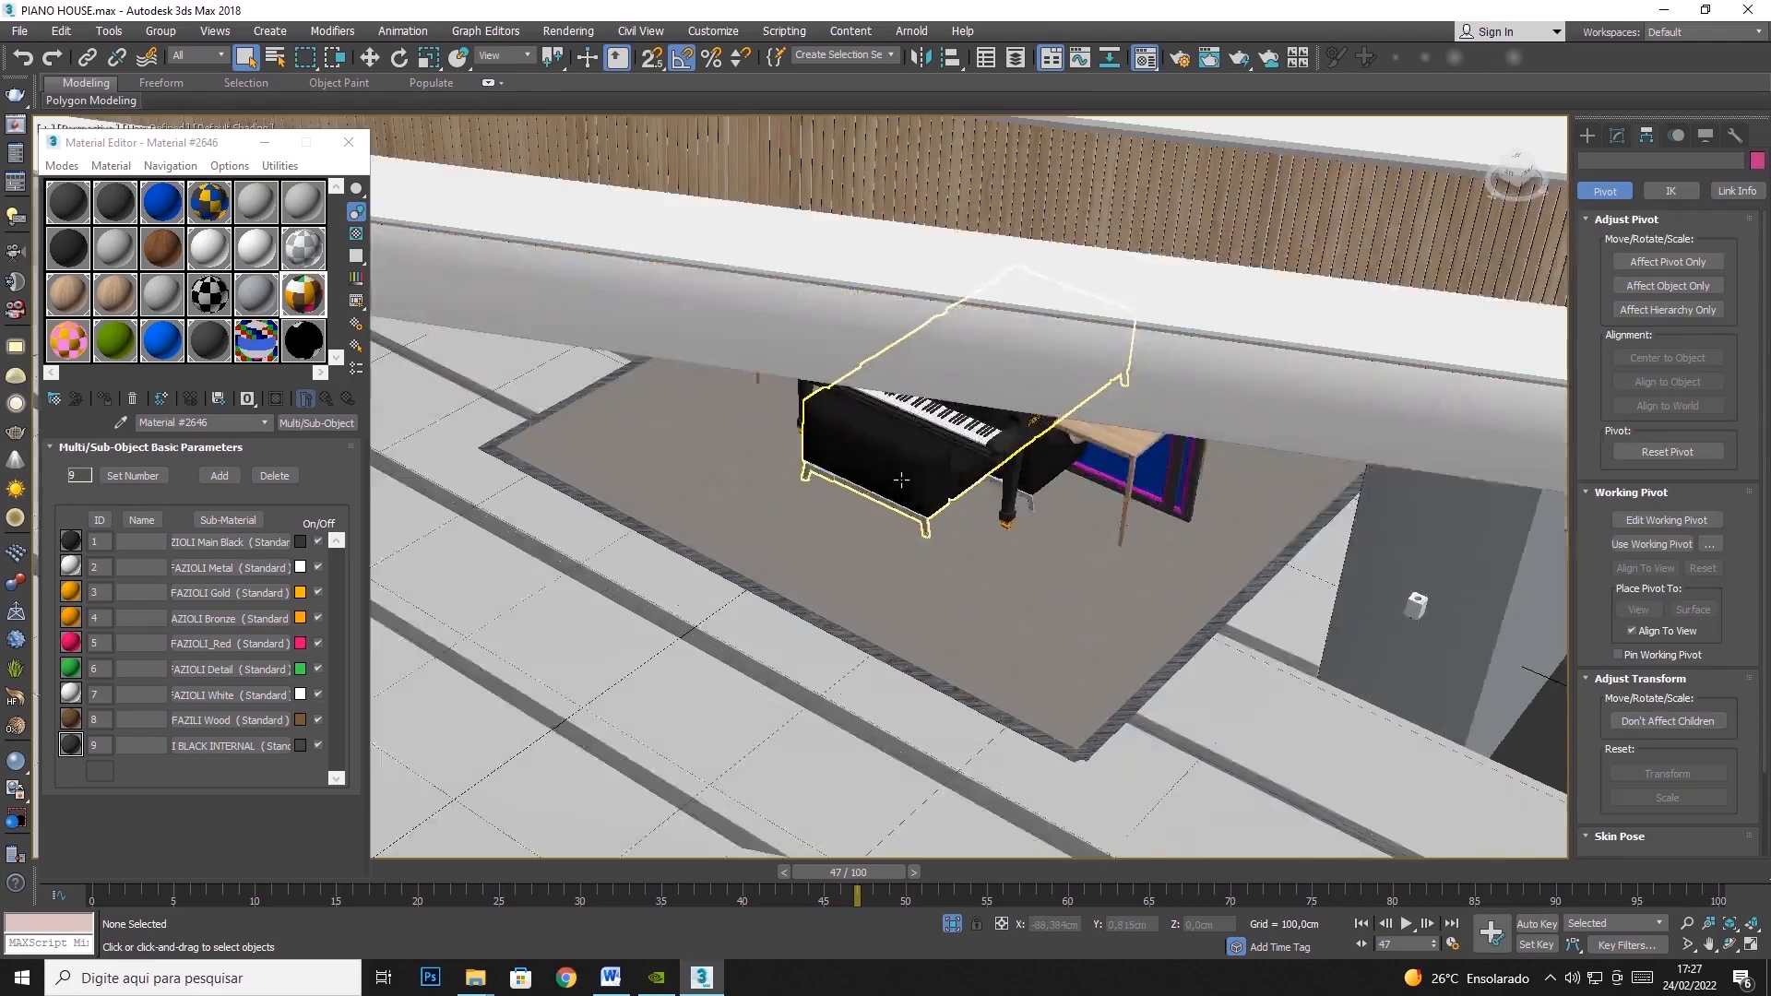
# Isolate the black sofa and sample its multi/sub-object material into the Material Editor, opening sub-material 1
pyautogui.click(901, 480)
pyautogui.rightClick(901, 479)
pyautogui.click(950, 323)
pyautogui.click(121, 422)
pyautogui.click(737, 449)
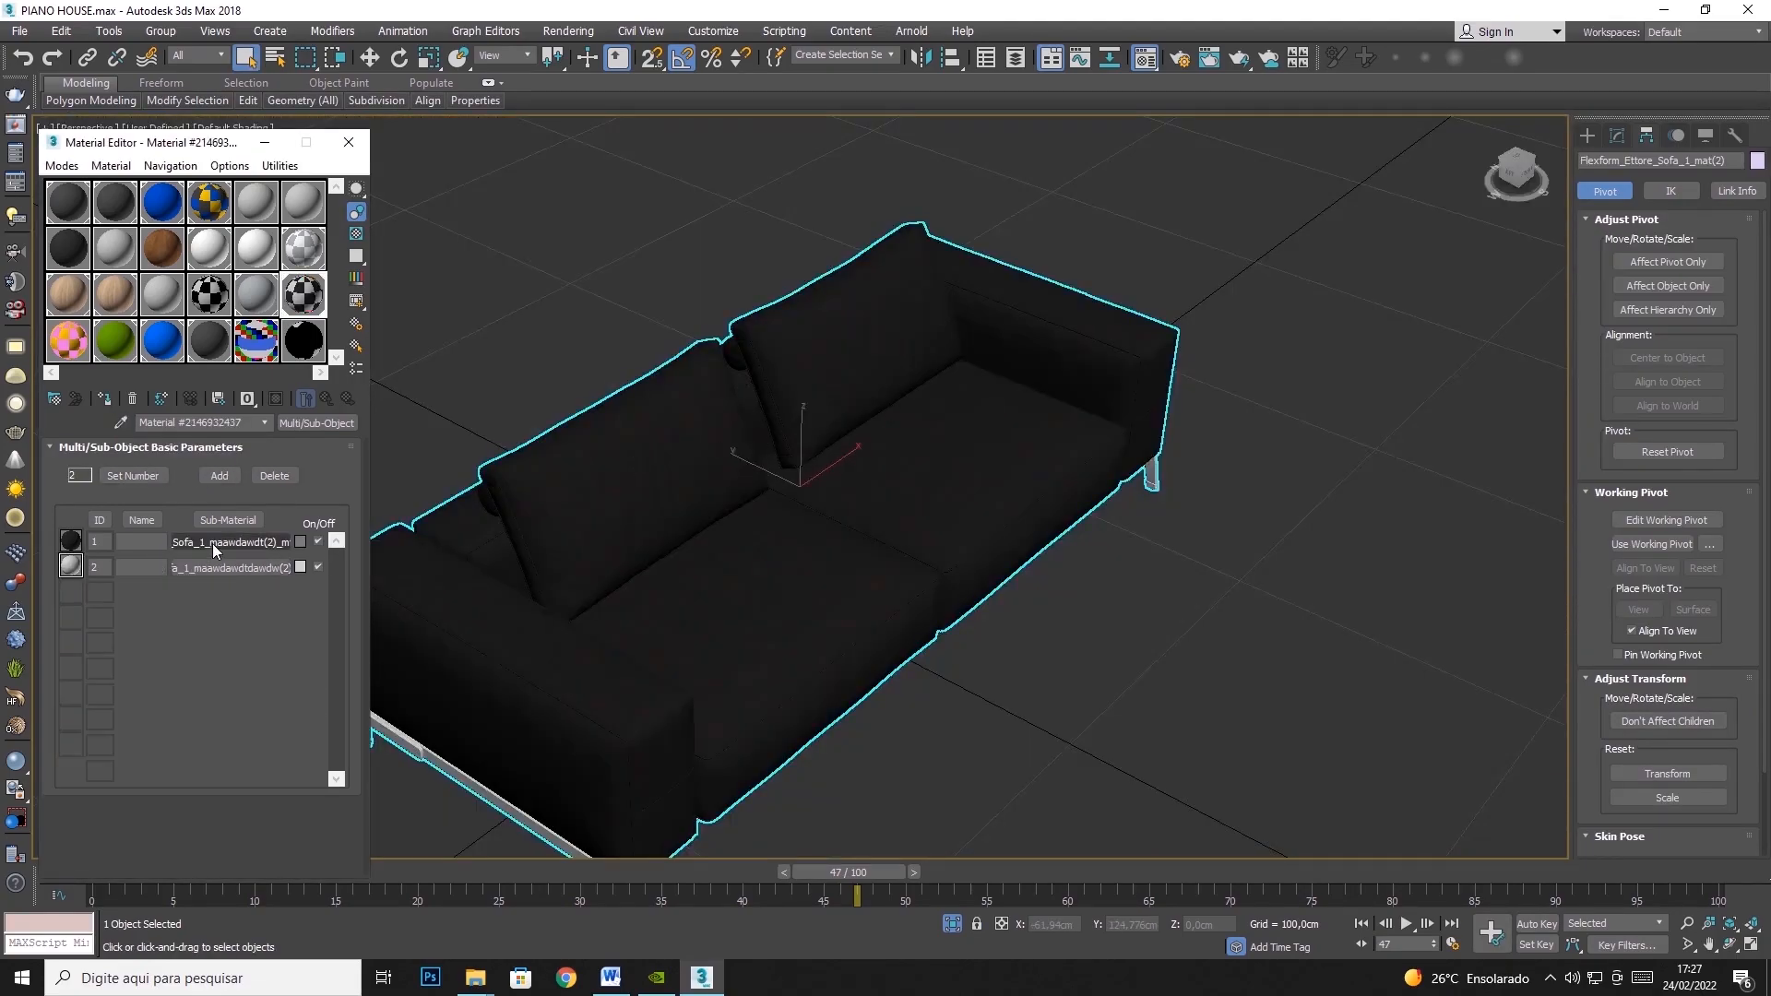
pyautogui.click(268, 550)
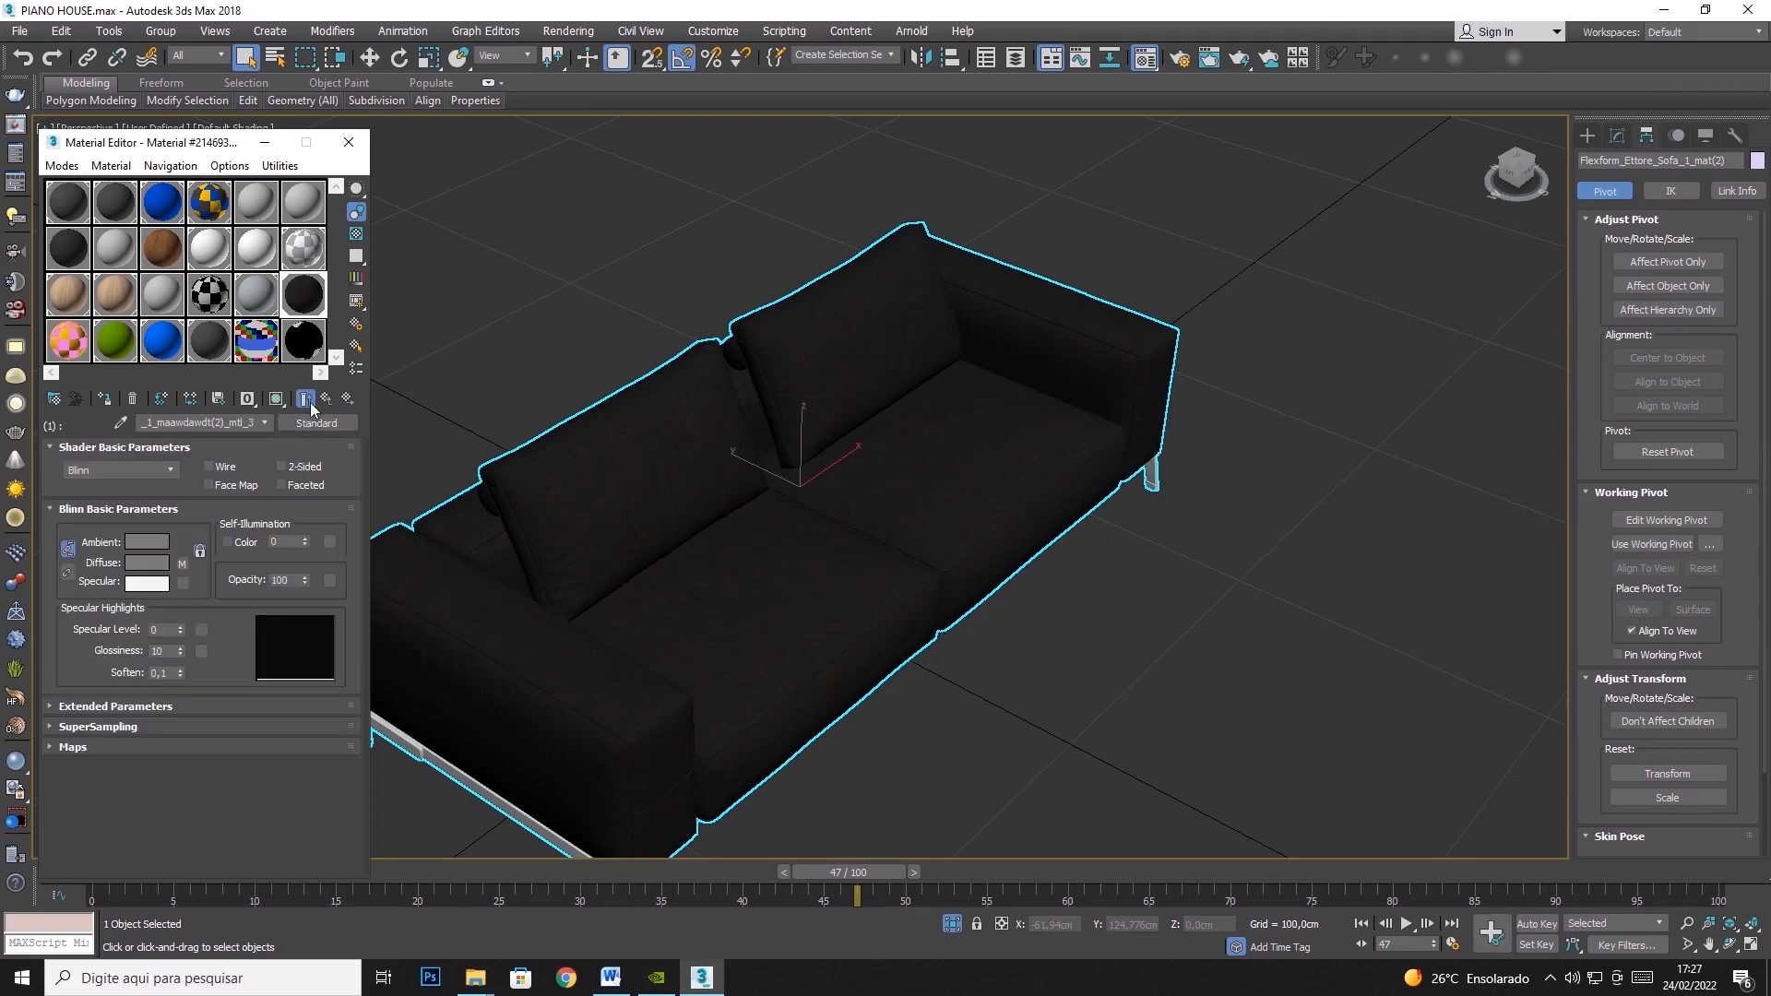
# Deselect the sofa and end its isolation to bring back the whole house
pyautogui.click(1271, 601)
pyautogui.rightClick(1271, 600)
pyautogui.click(1316, 521)
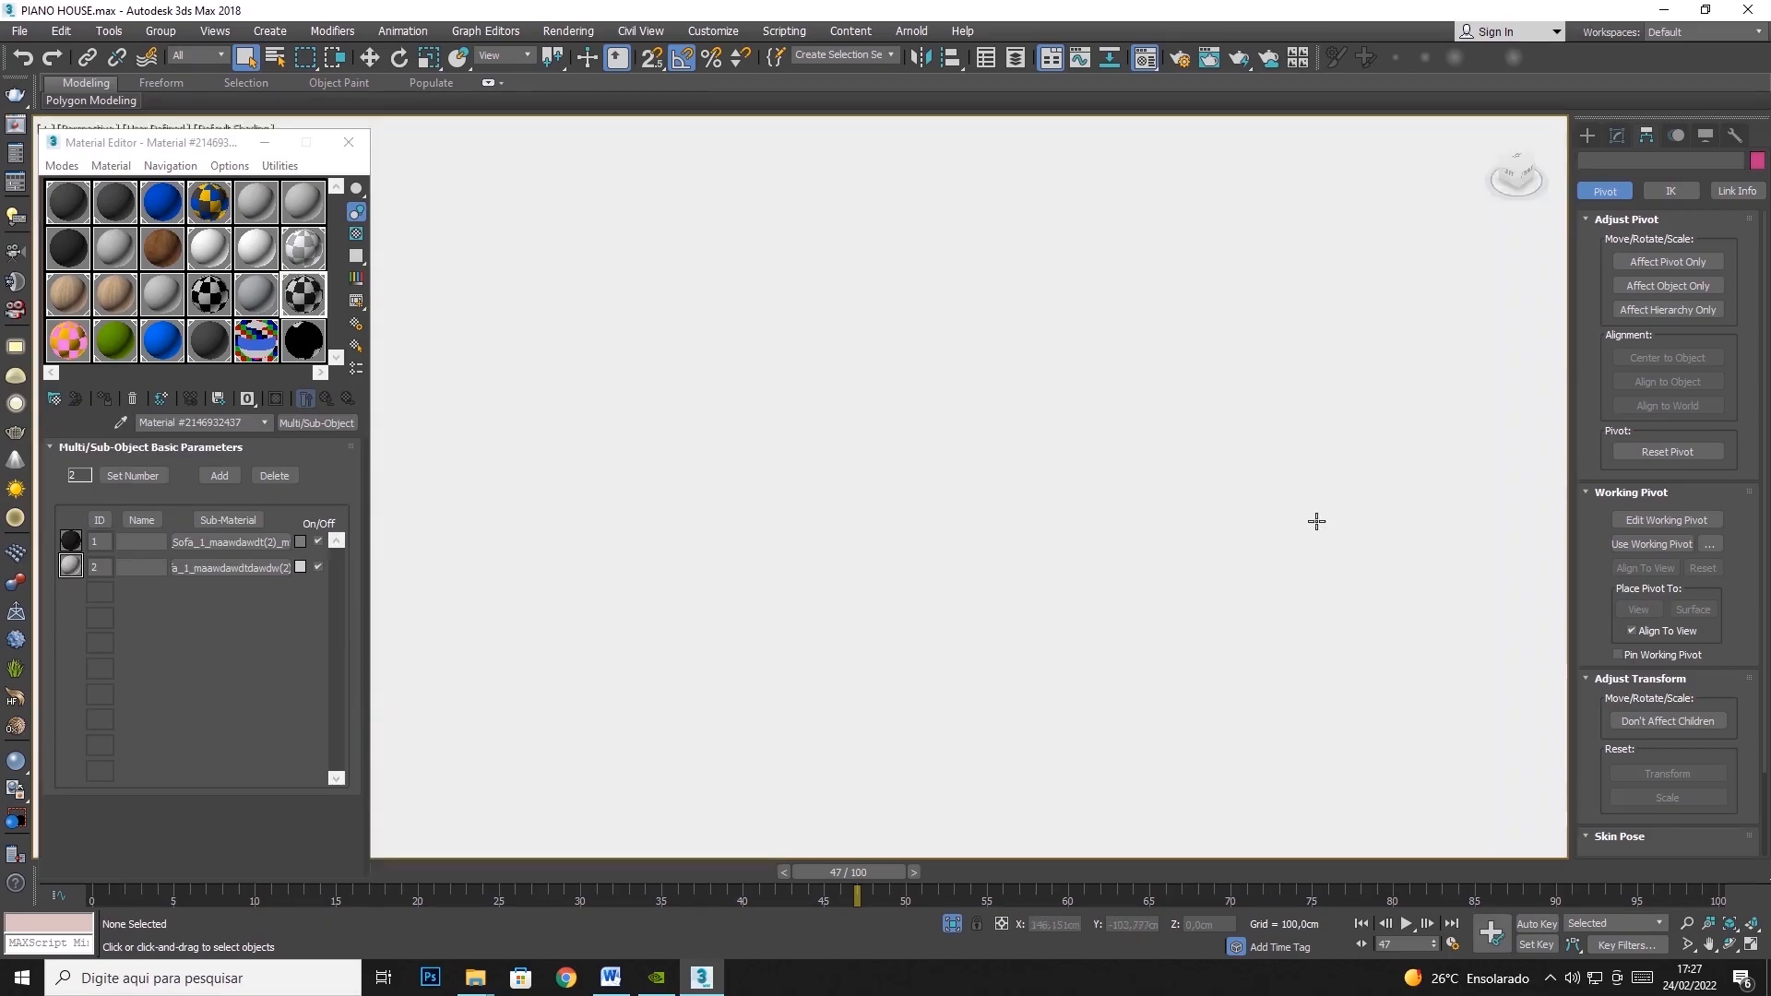
pyautogui.scroll(-10, 1088, 601)
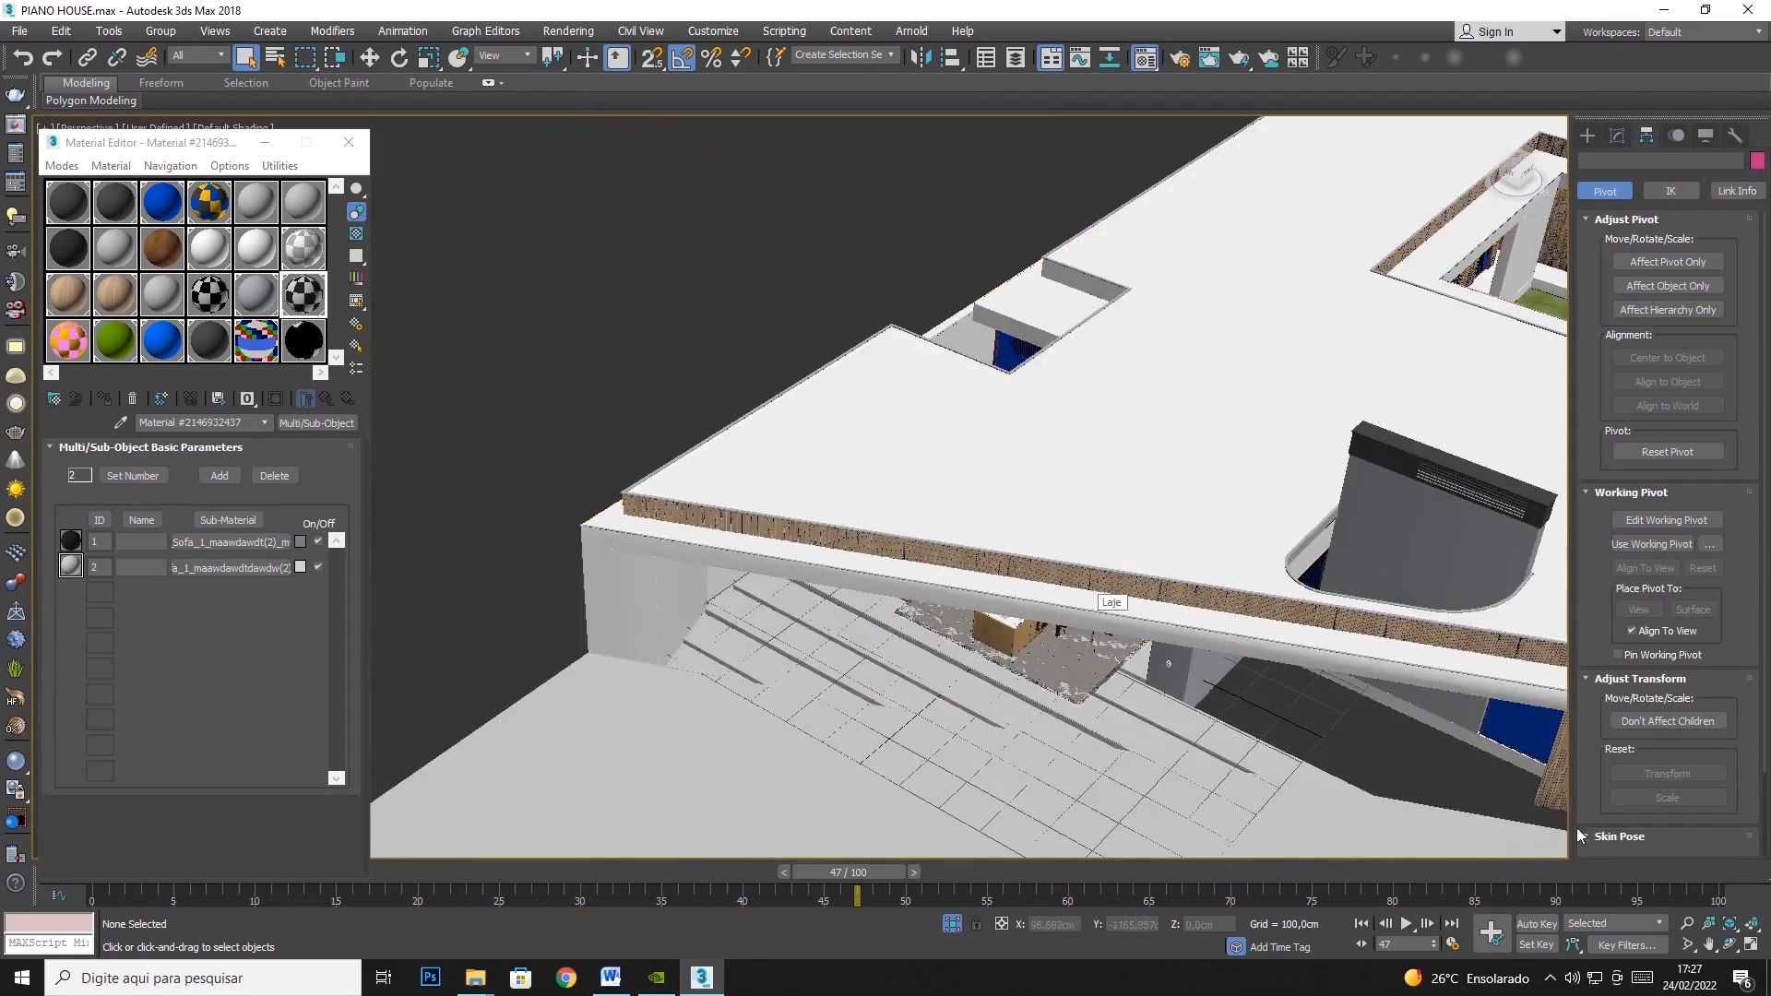
pyautogui.click(1708, 944)
pyautogui.moveTo(717, 140); pyautogui.dragTo(395, 102)
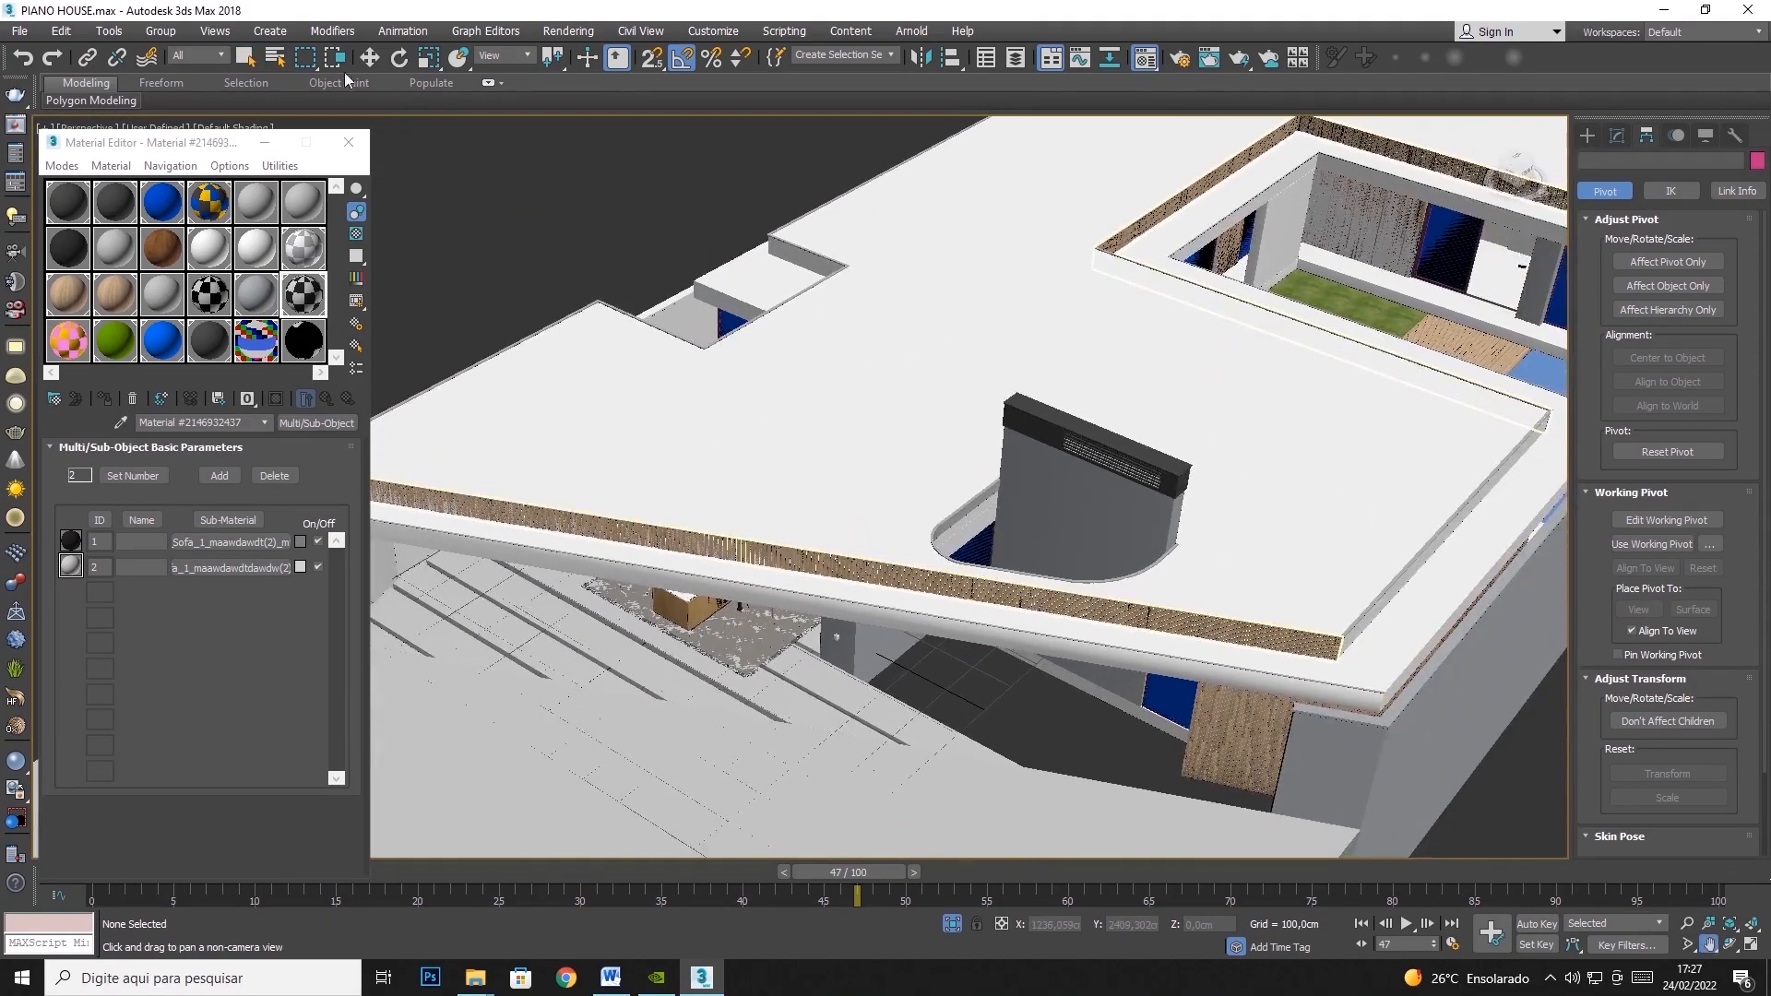
# Open the Layer Explorer, close it and open it again to list the scene's layers
pyautogui.click(103, 35)
pyautogui.click(138, 85)
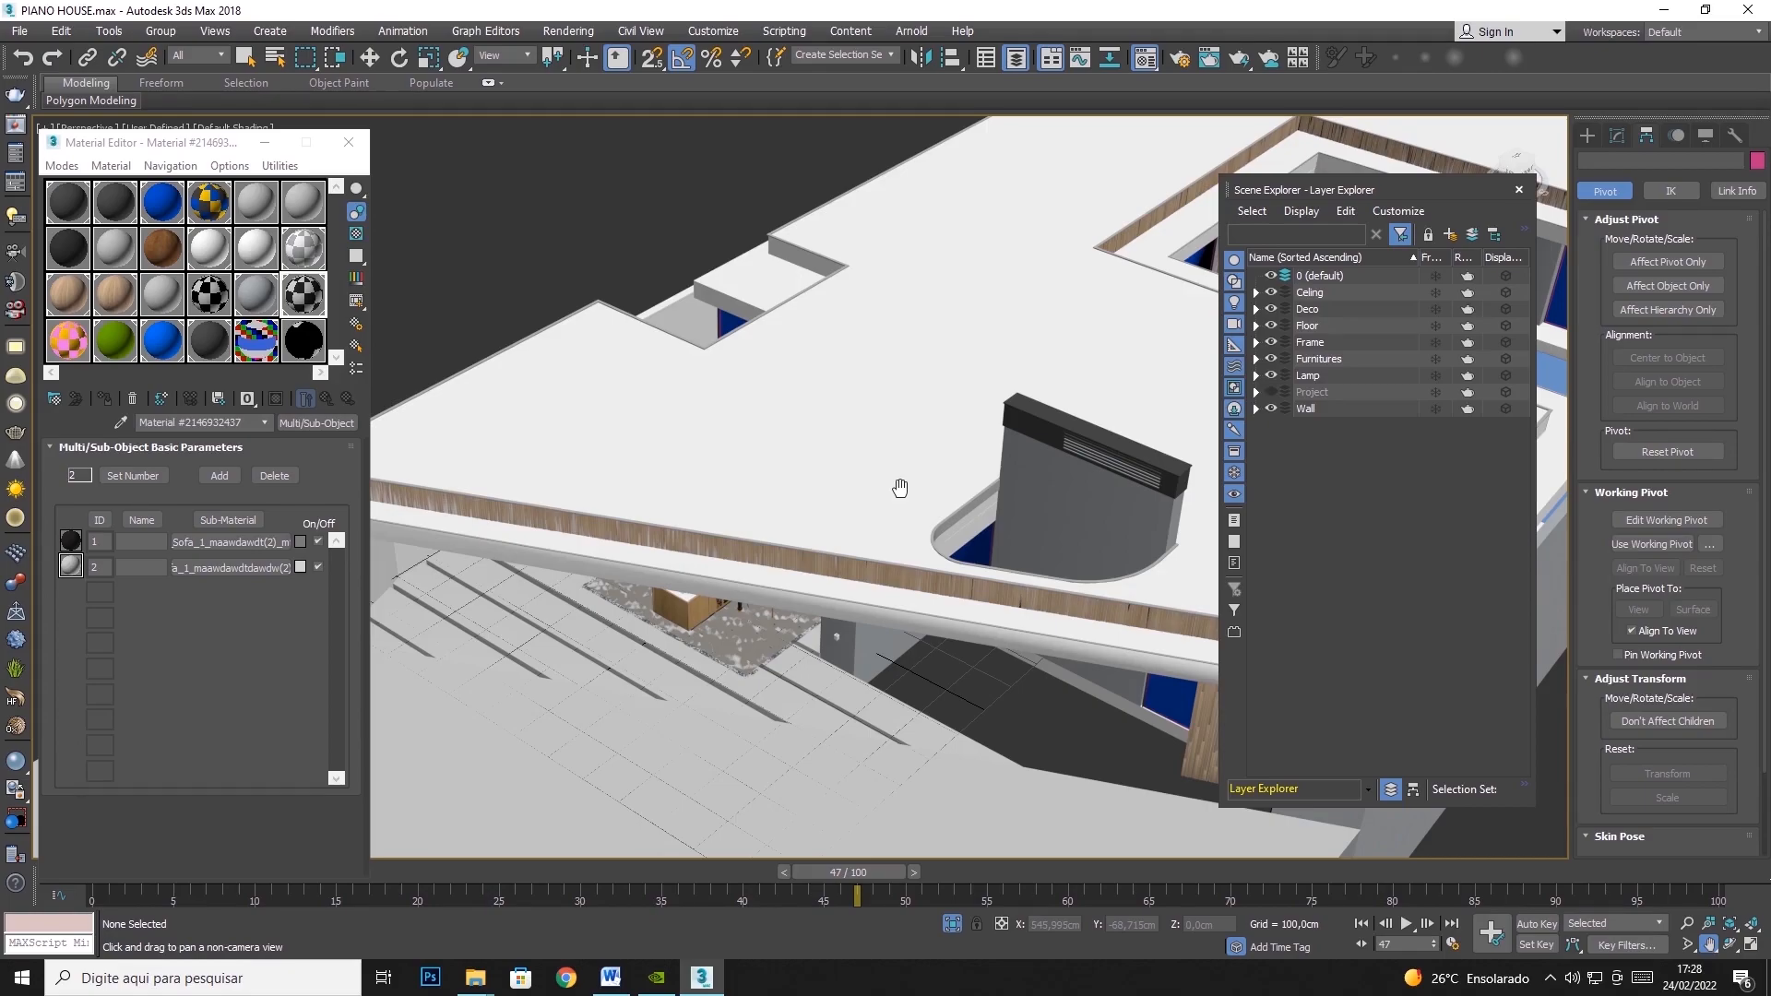
pyautogui.click(1519, 190)
pyautogui.click(109, 31)
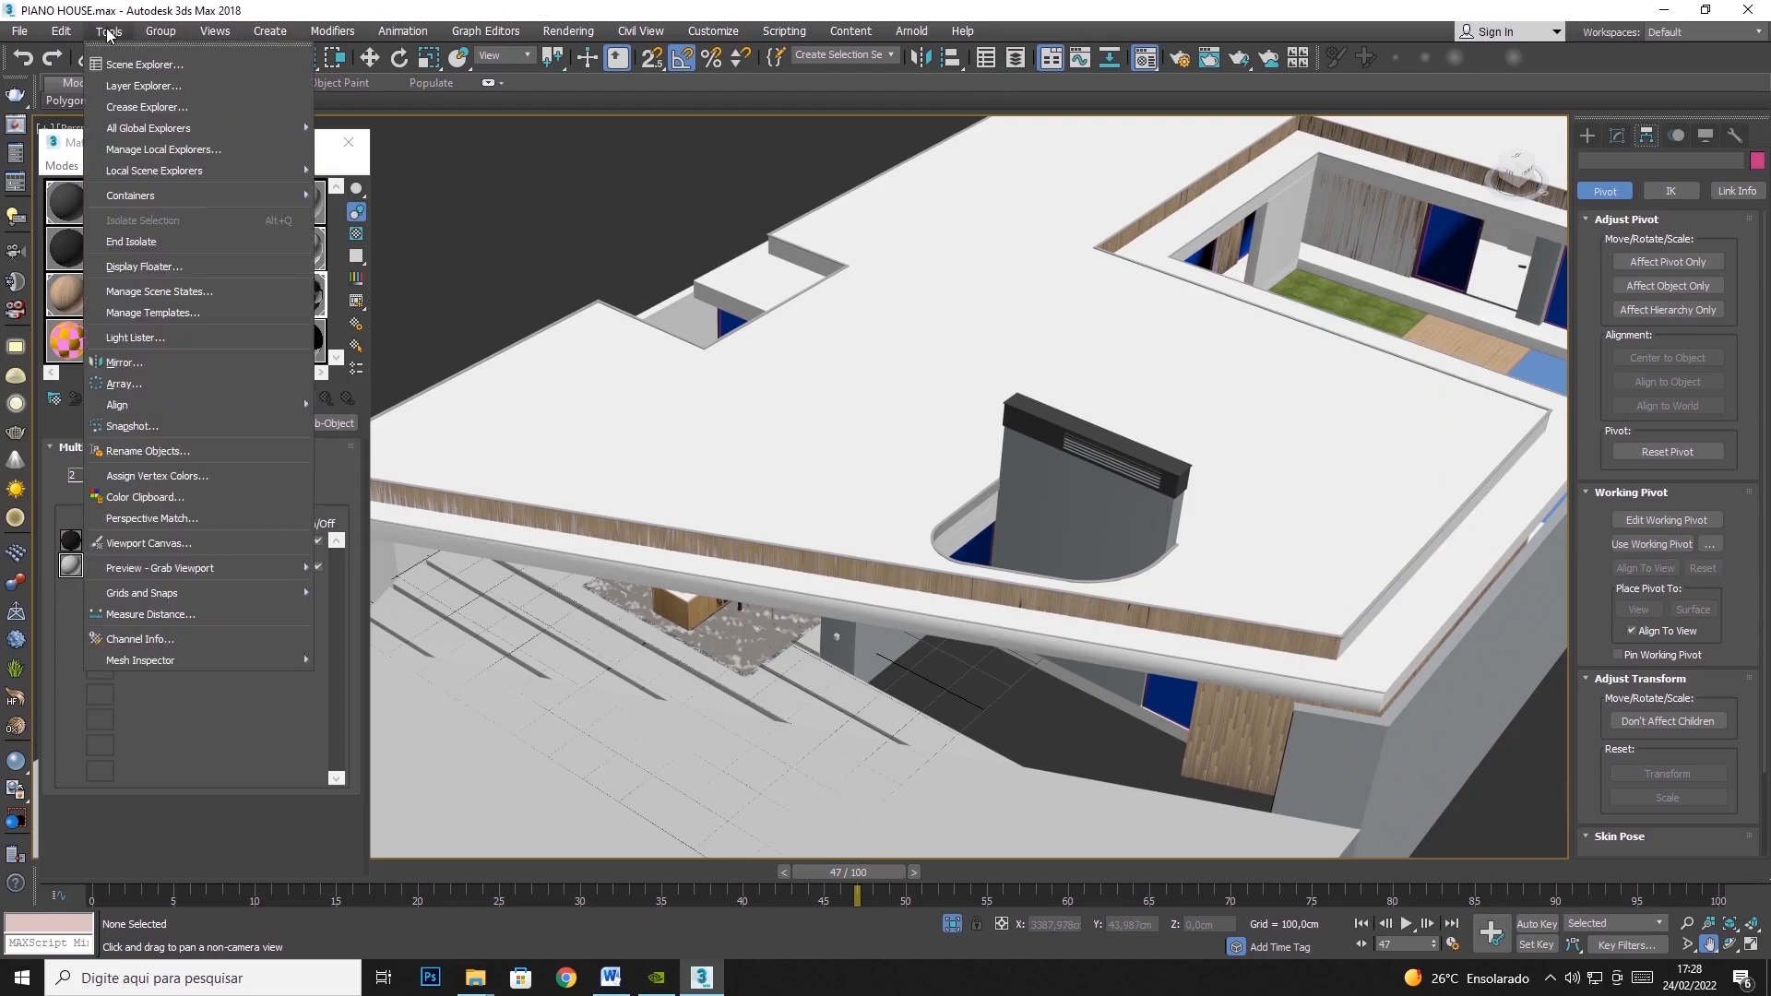
pyautogui.click(121, 85)
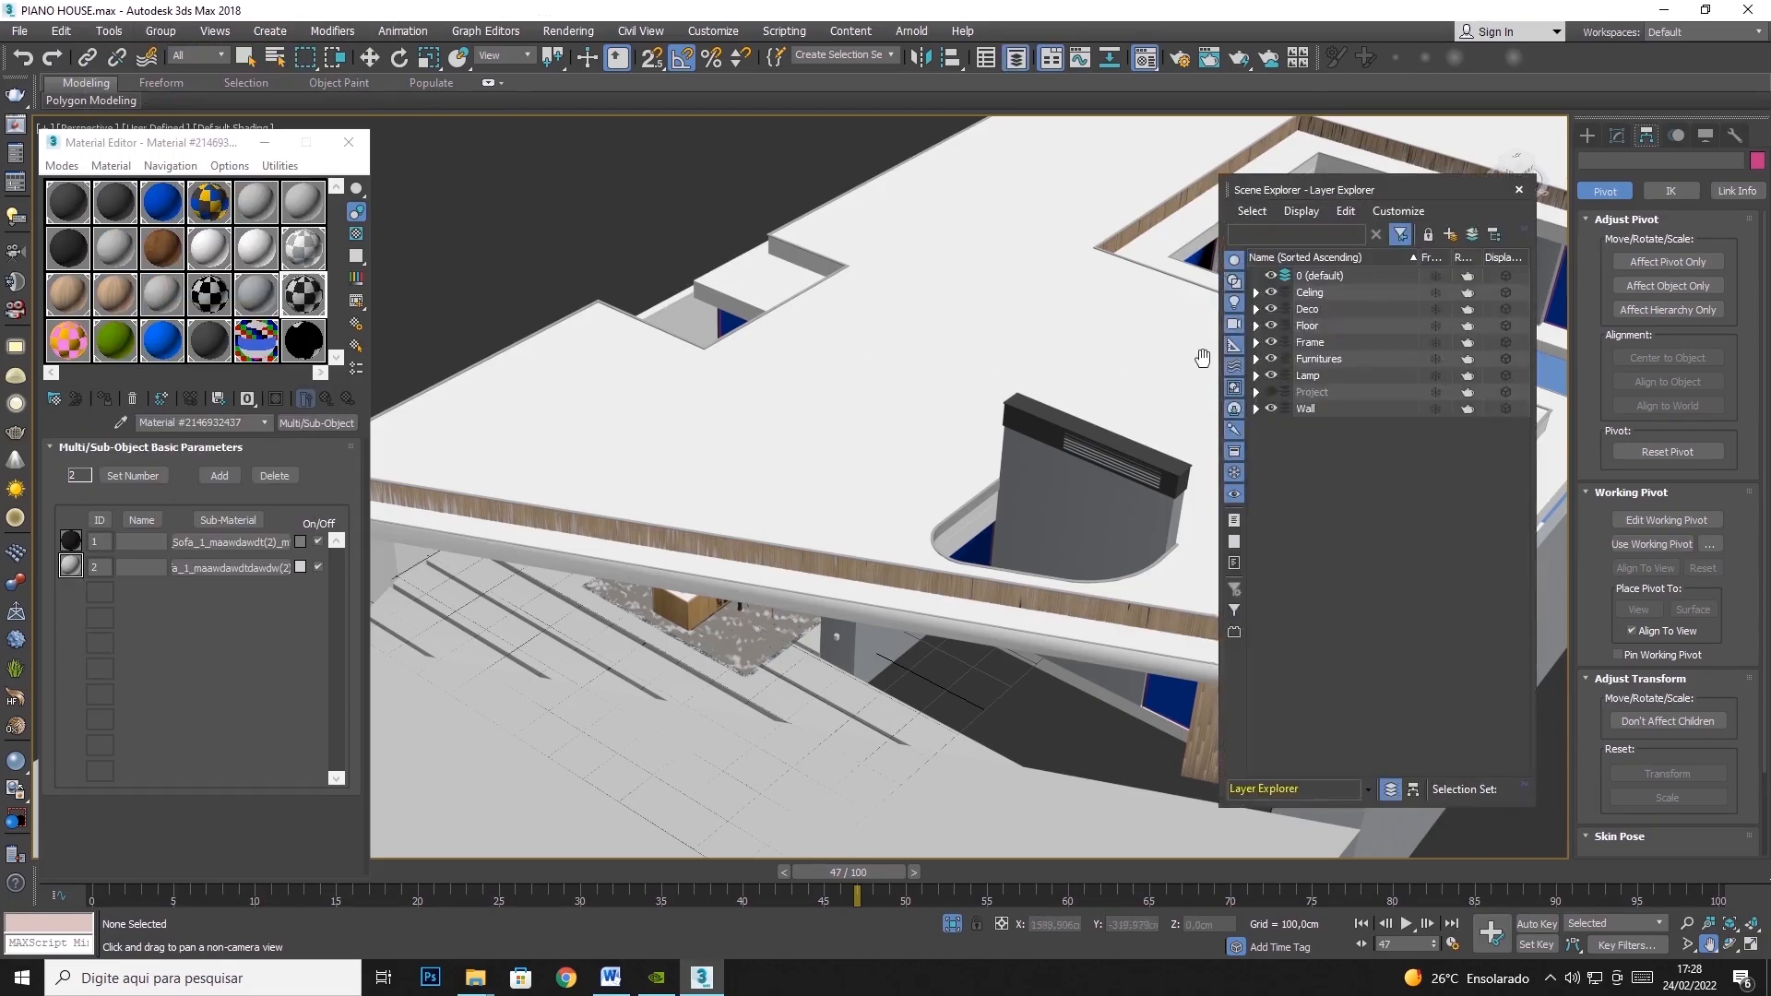
# Hide the Celing layer and check the Wall layer's contents by selecting a wall and toggling the layer off and on
pyautogui.moveTo(1020, 316); pyautogui.dragTo(987, 342)
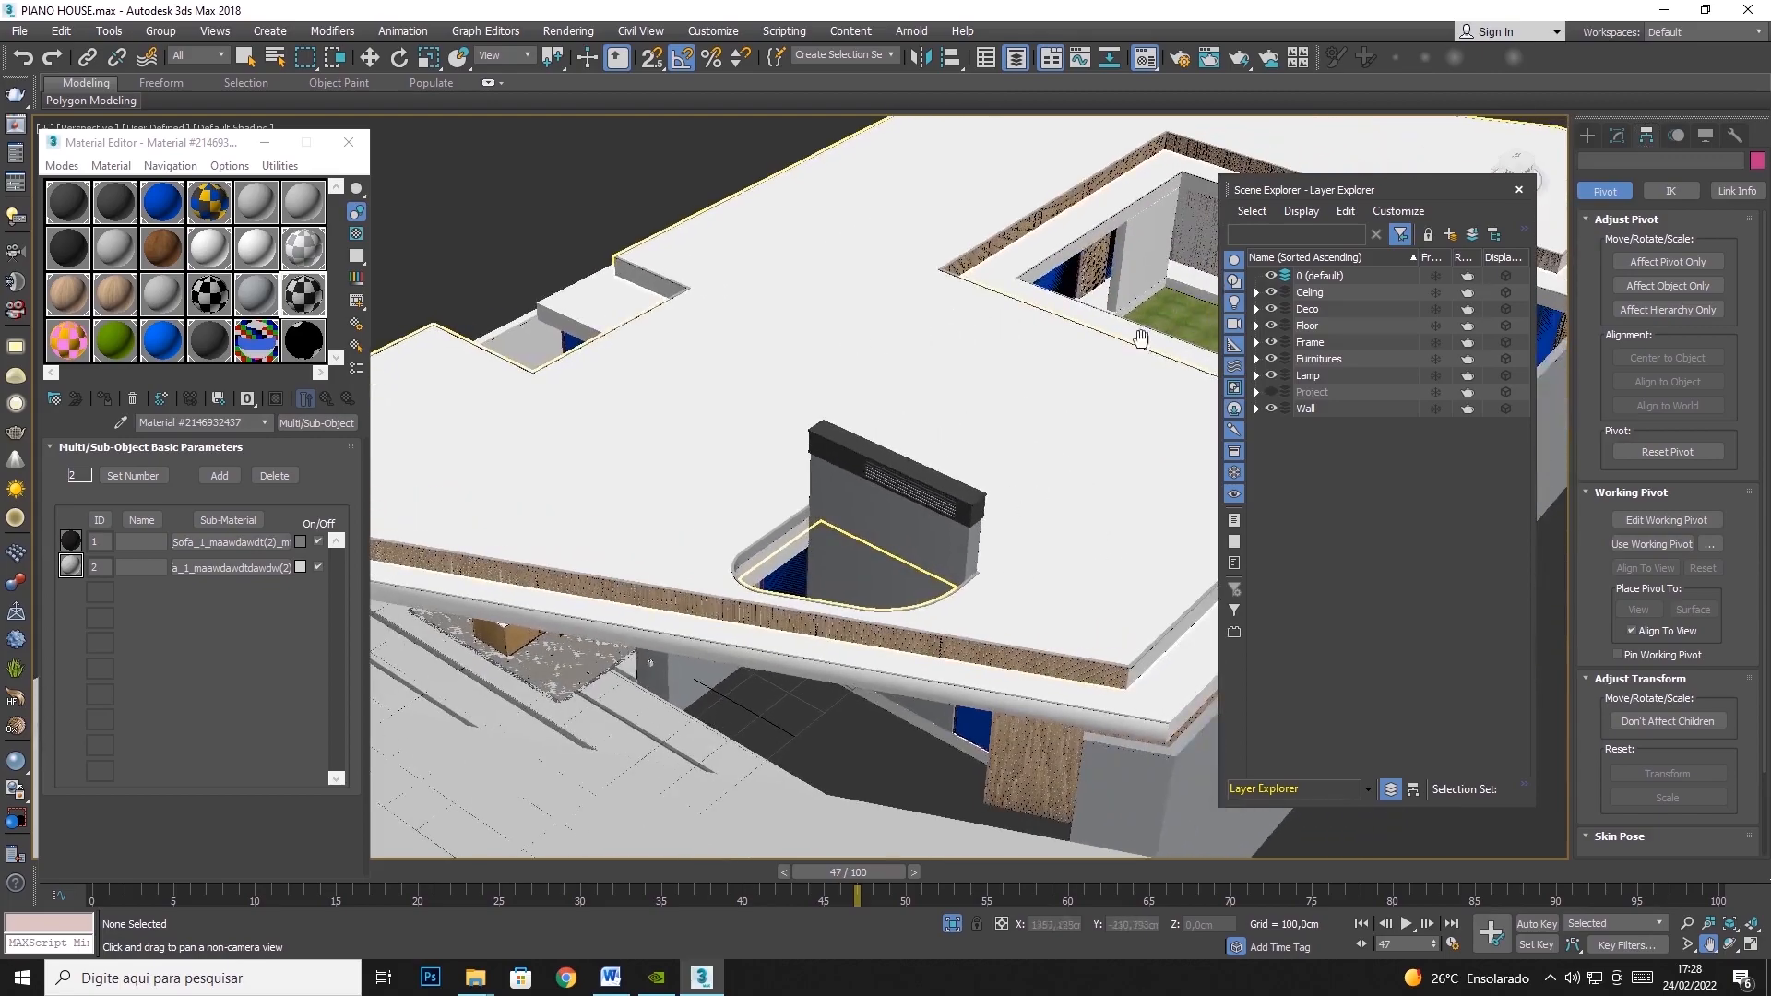
pyautogui.click(1271, 292)
pyautogui.click(369, 58)
pyautogui.click(956, 391)
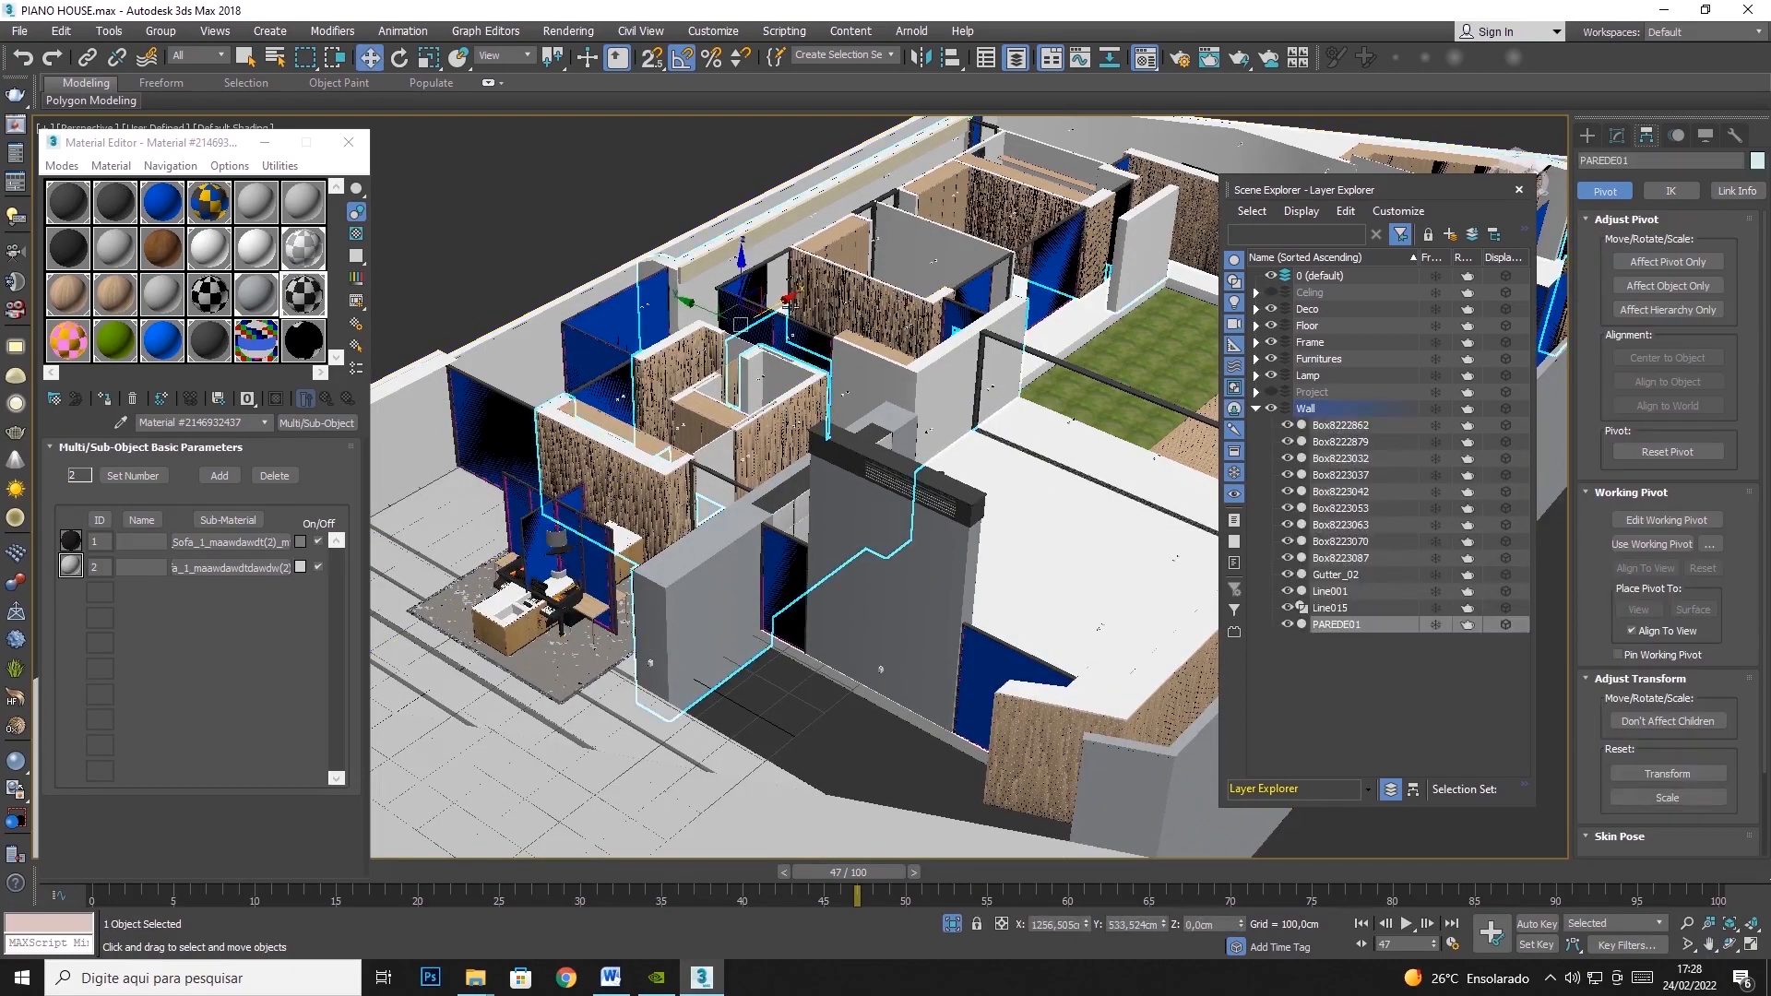
pyautogui.click(1270, 409)
pyautogui.click(1270, 408)
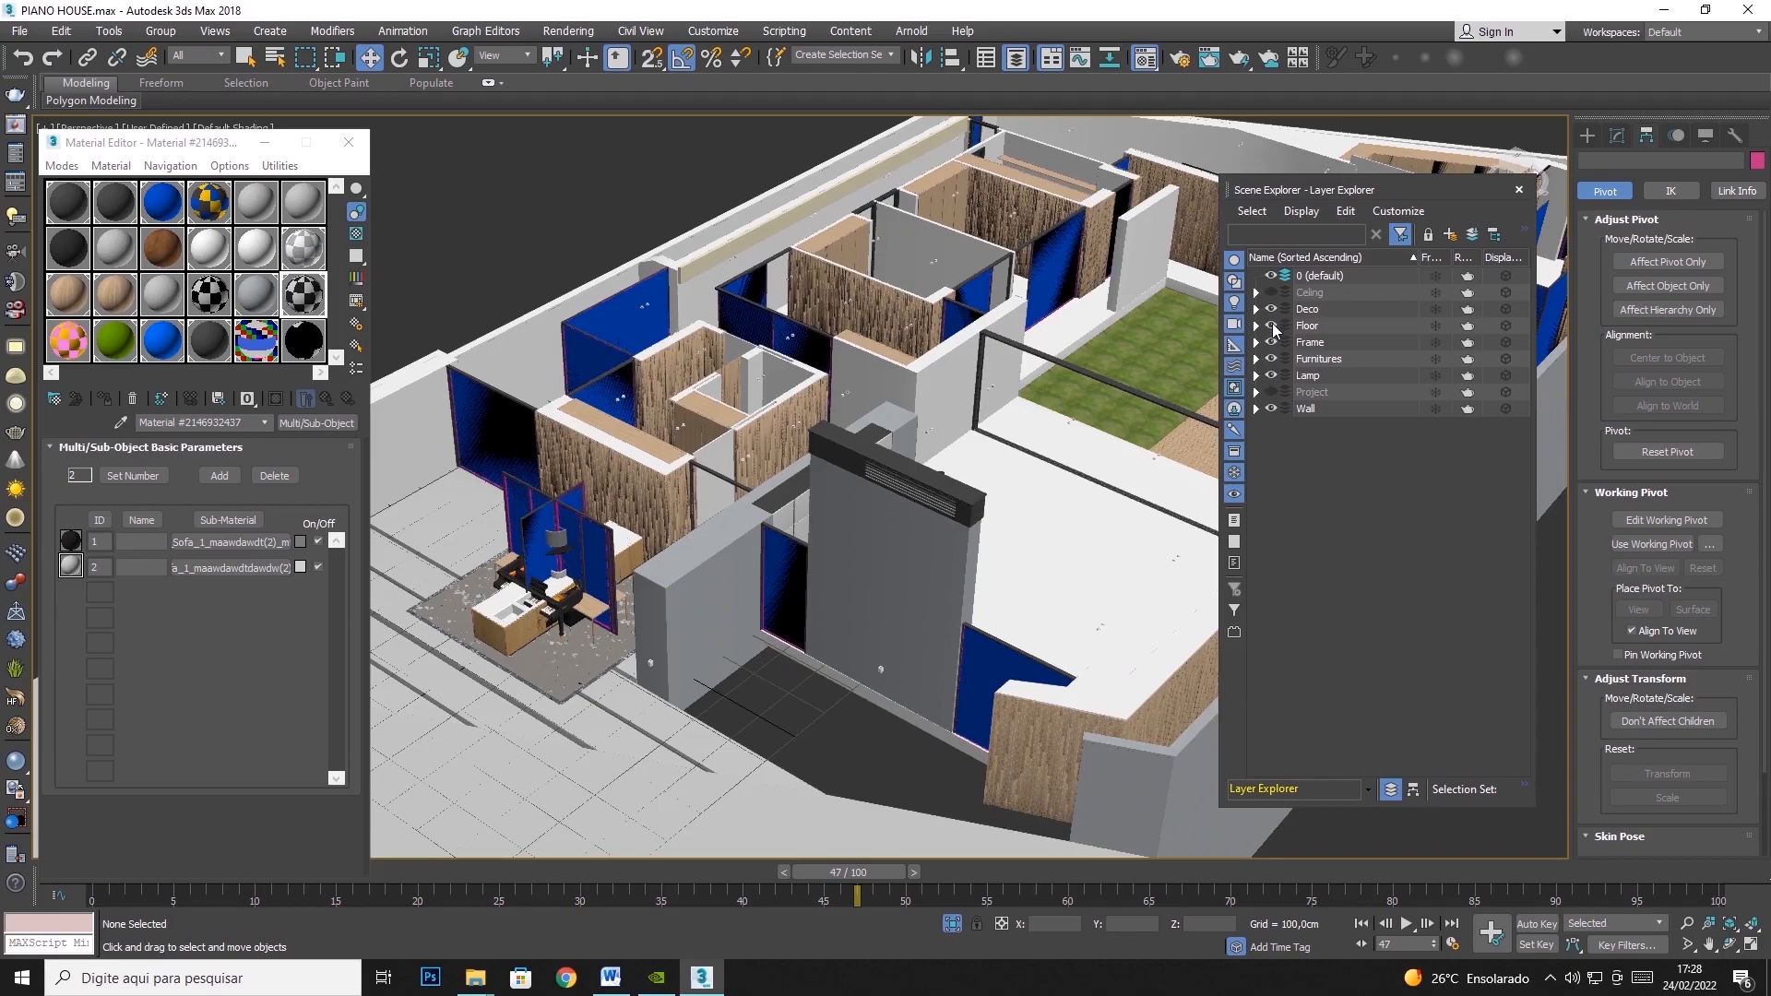
# Select the main floor slab to check its layer, and hide the Floor, Wall, Furnitures, Lamp and Deco layers
pyautogui.click(1026, 551)
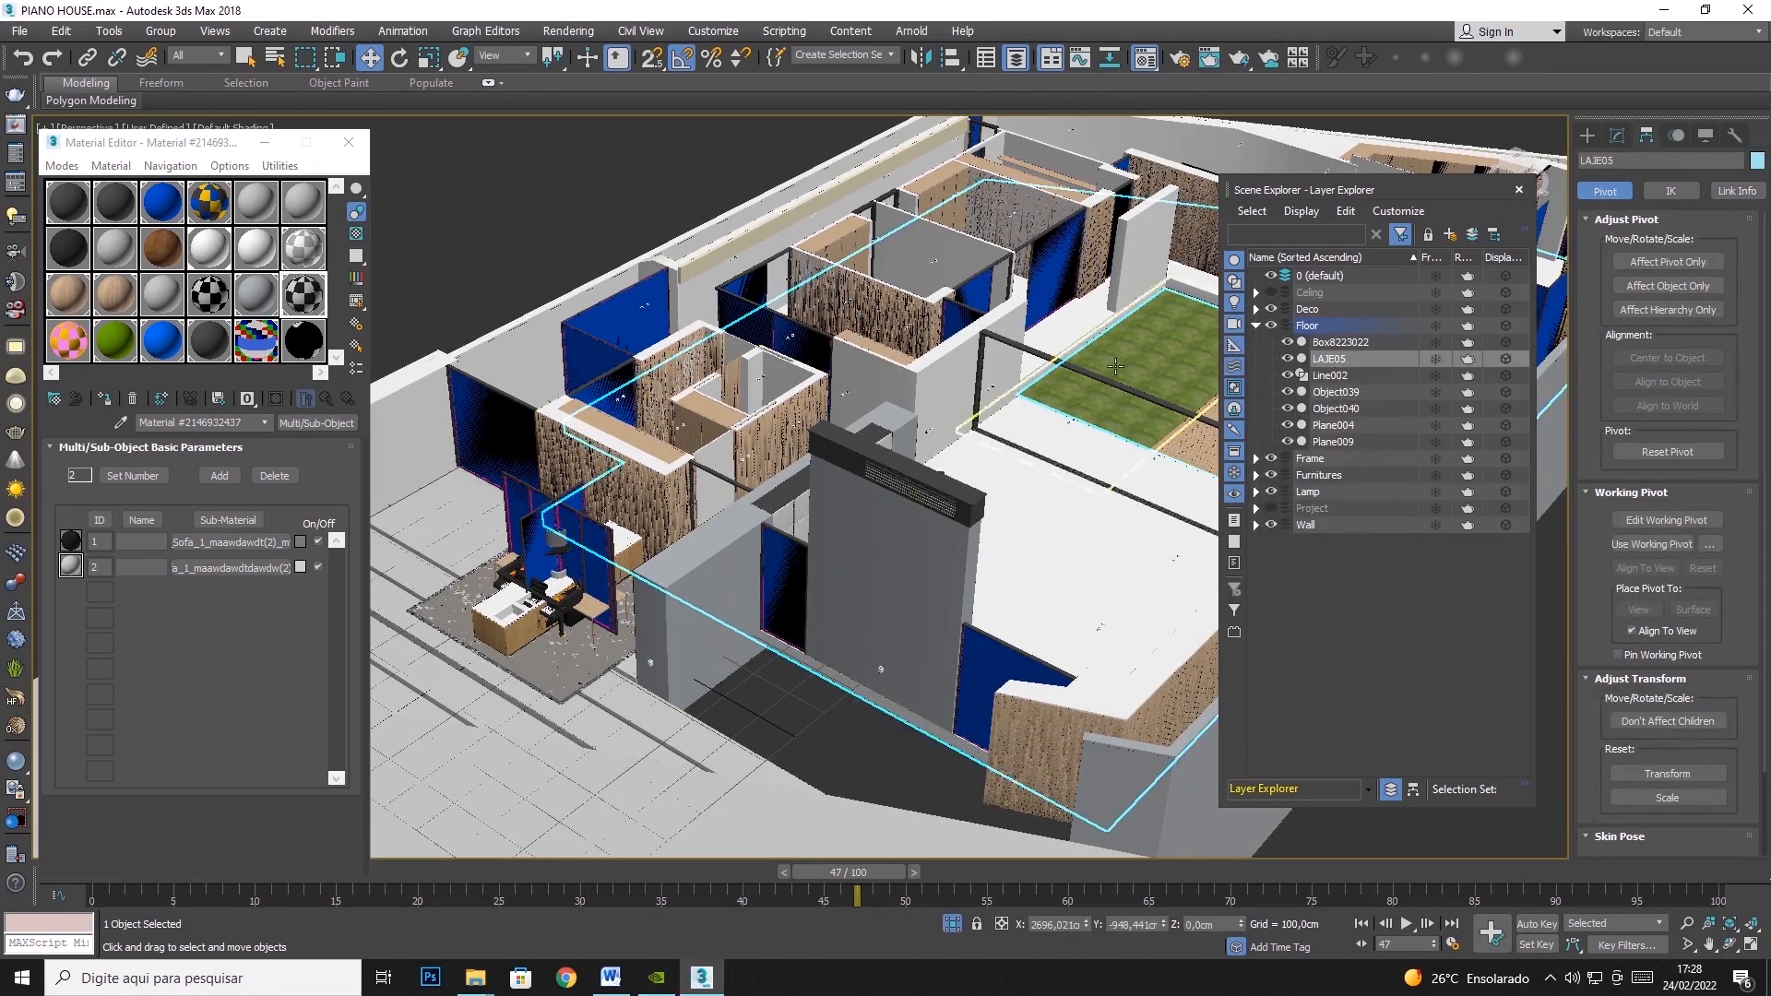
pyautogui.scroll(-5, 952, 454)
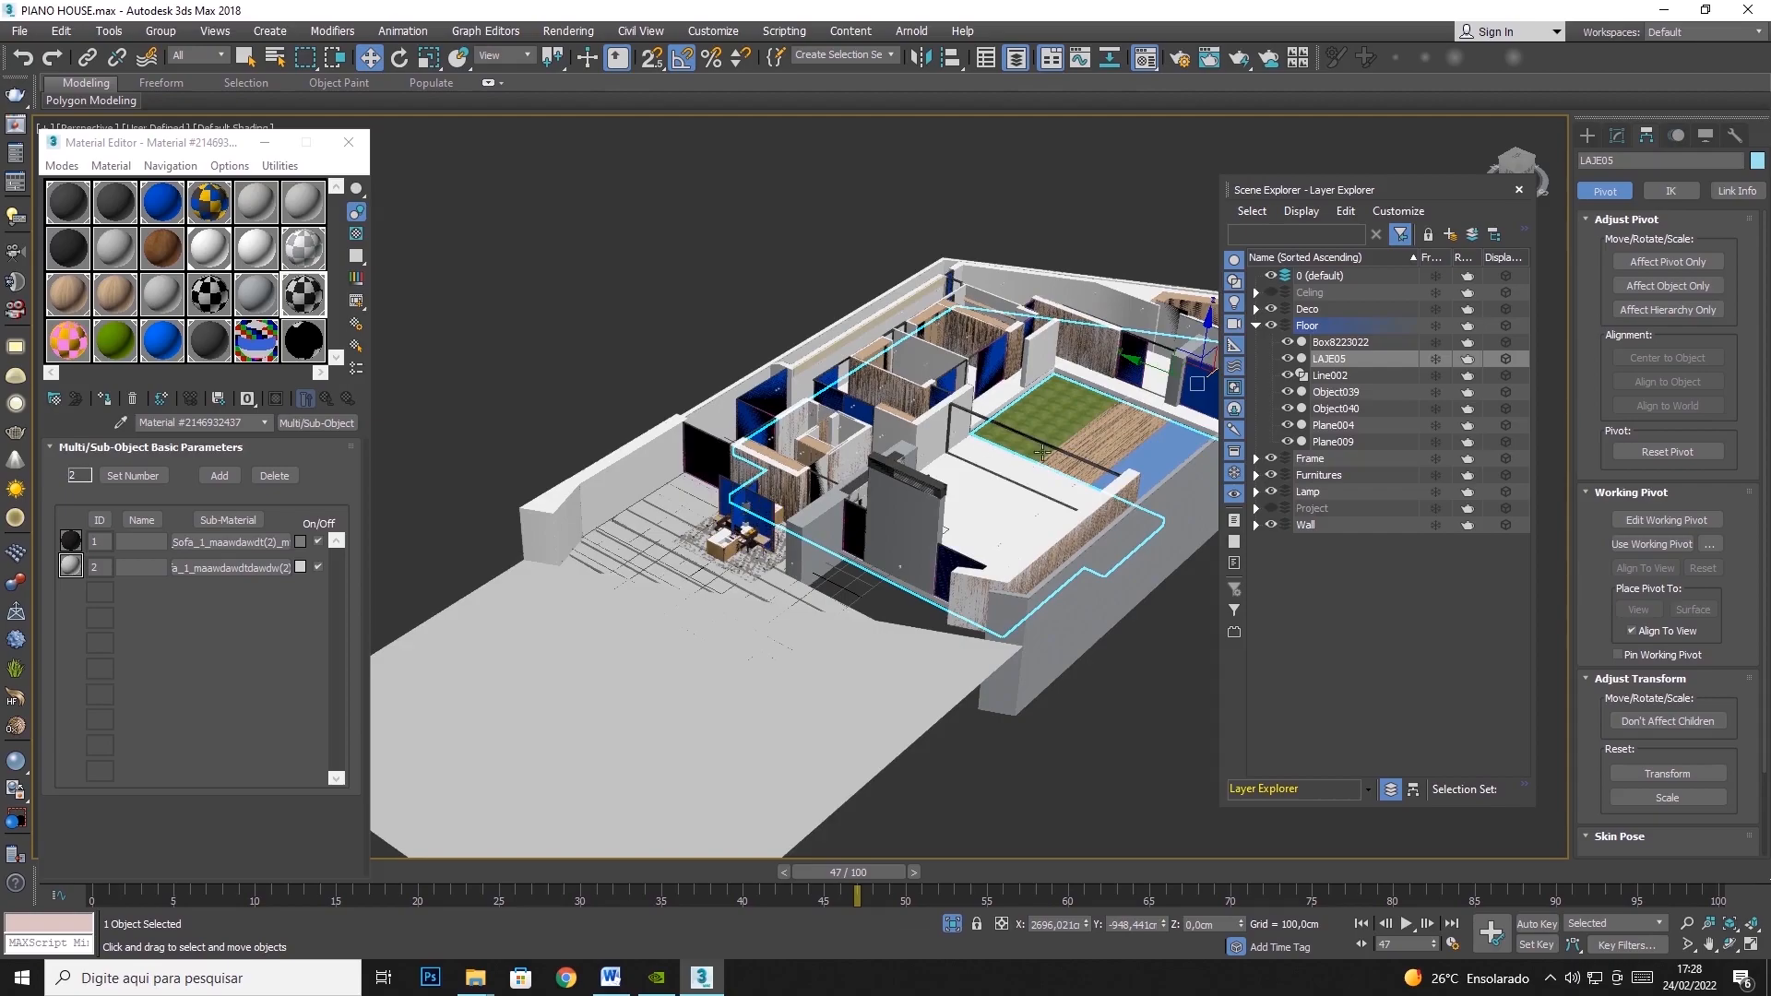
pyautogui.click(1271, 325)
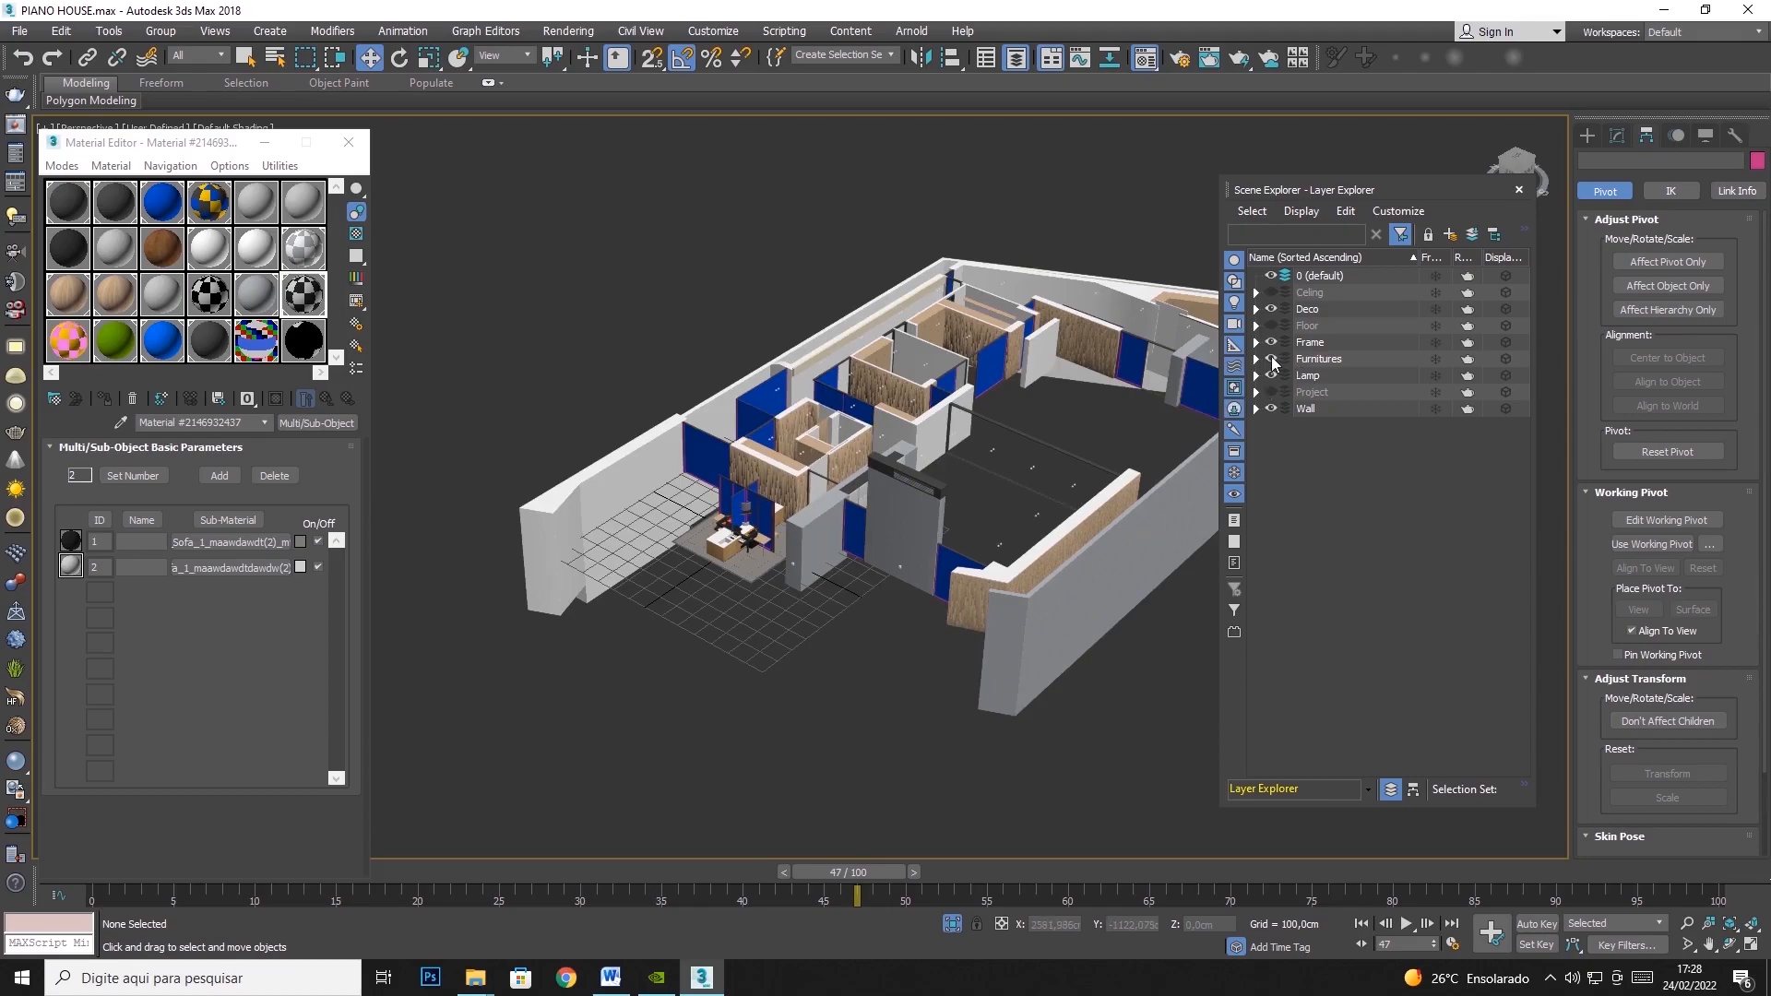
pyautogui.click(1271, 409)
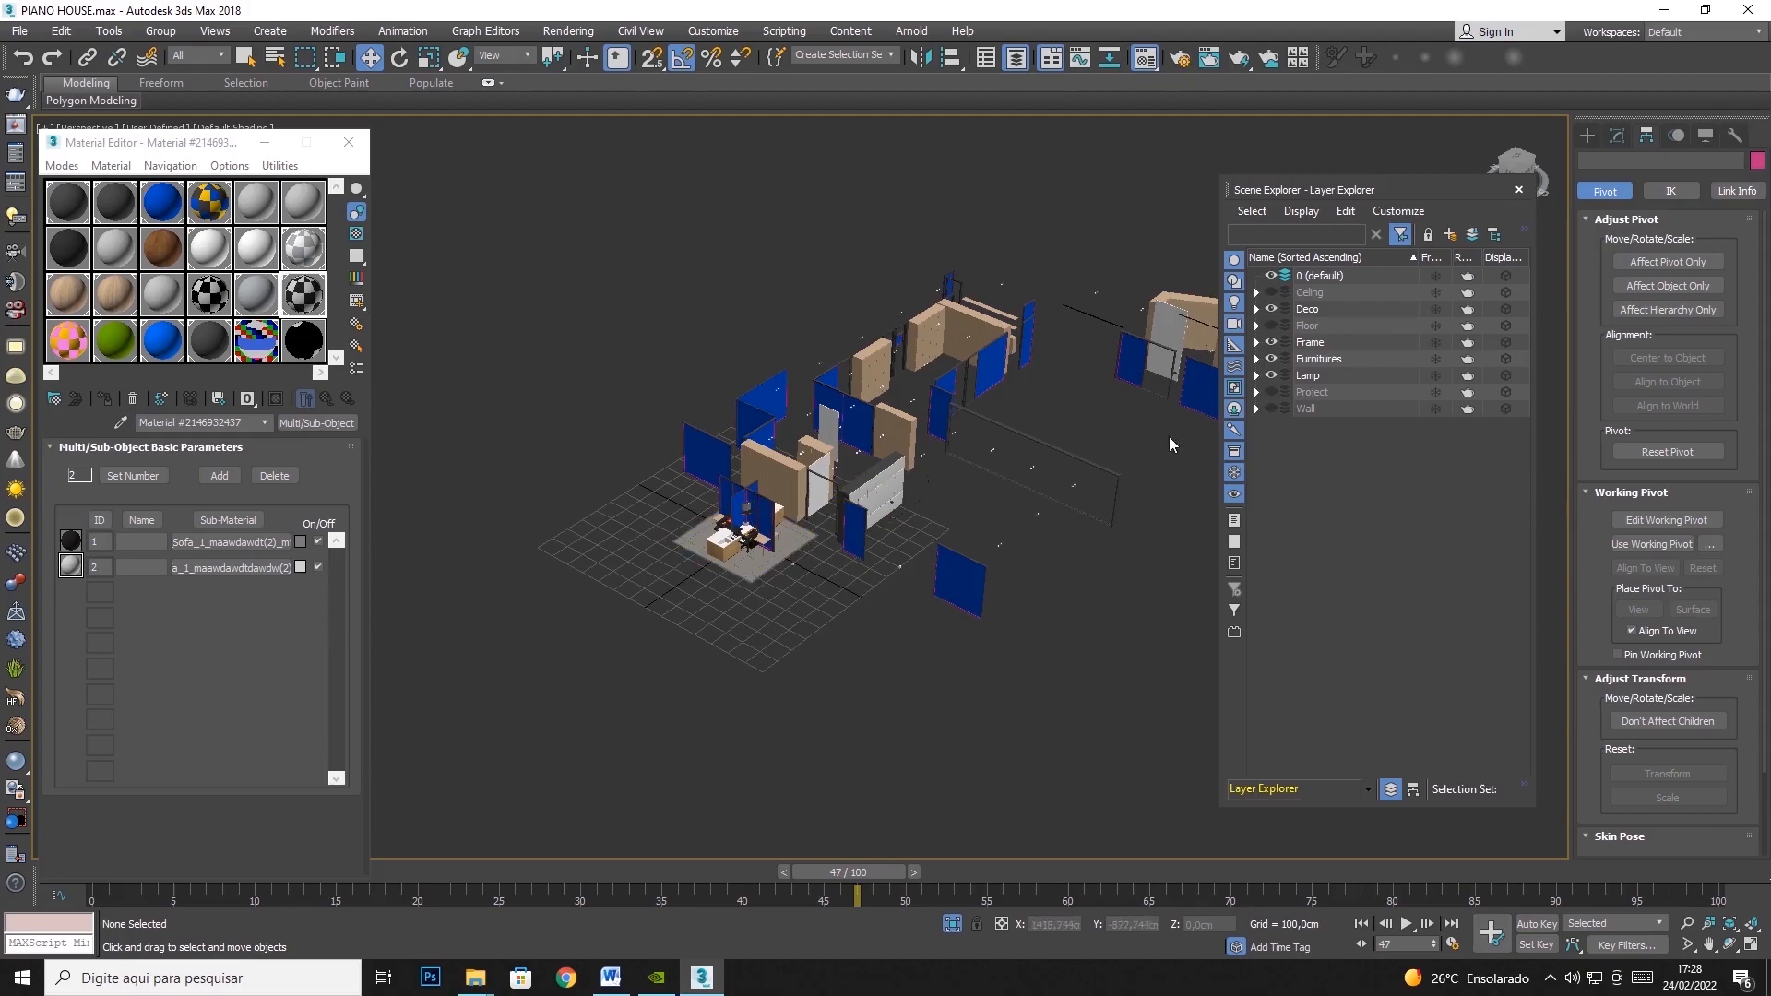
pyautogui.click(1270, 359)
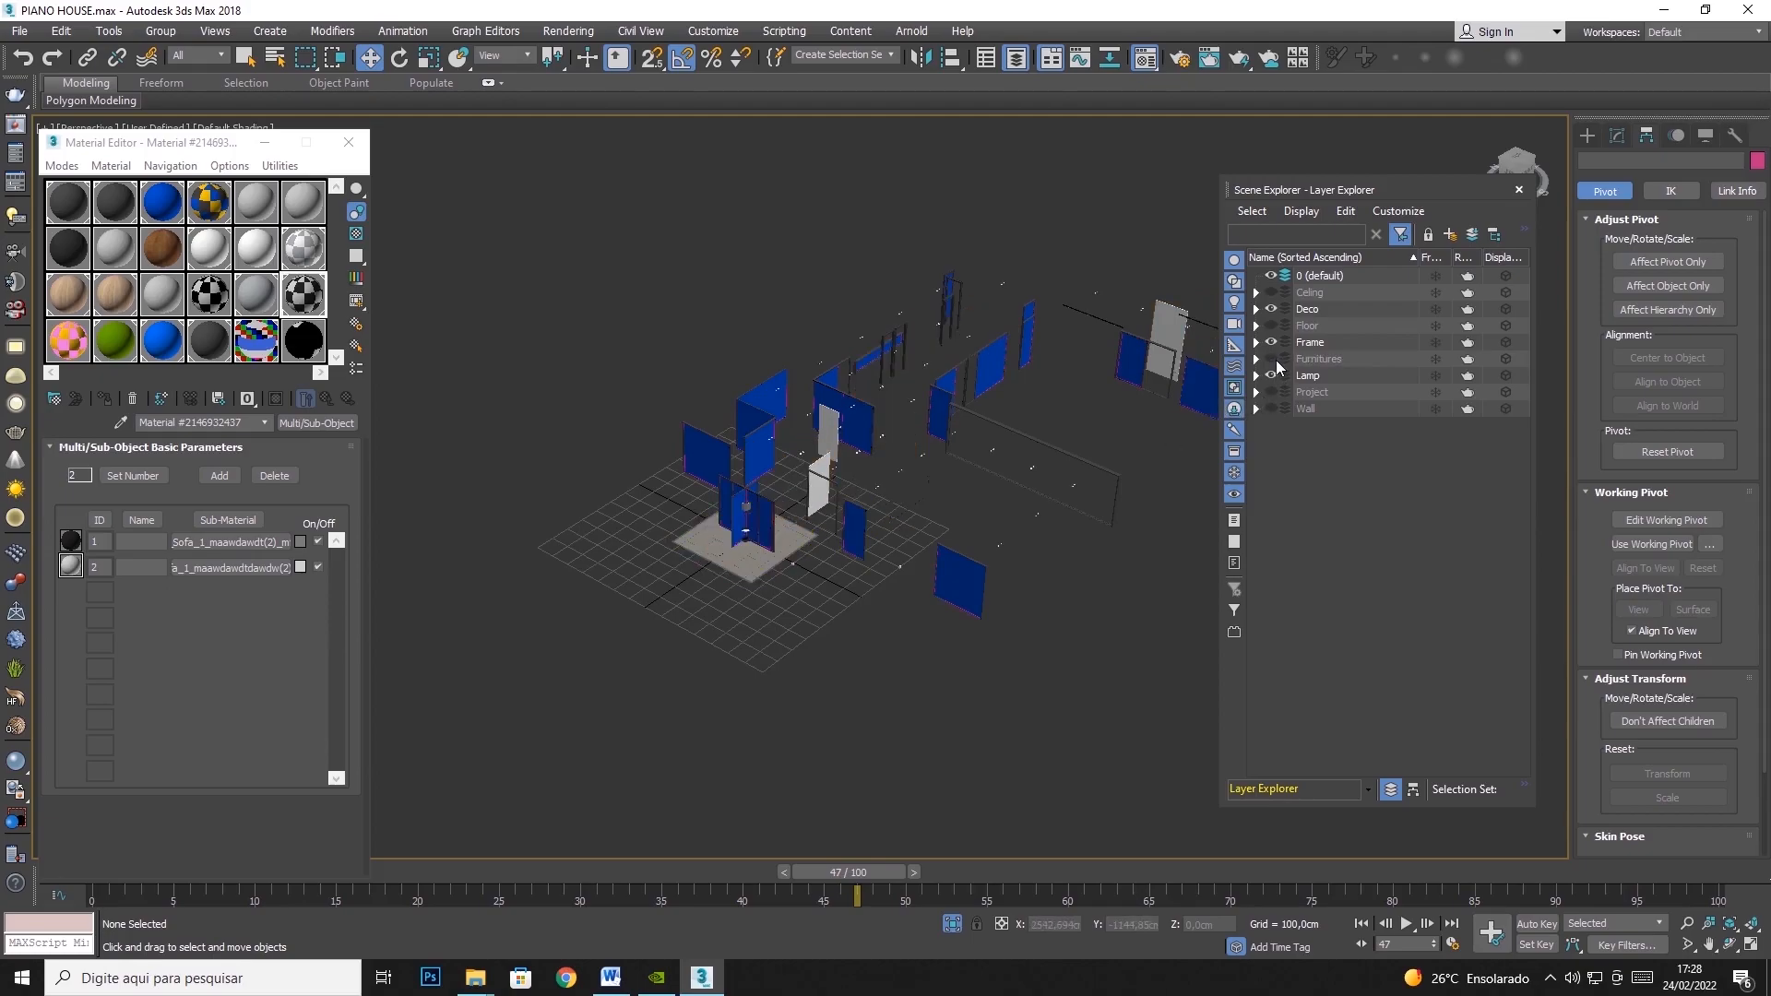
pyautogui.click(1271, 376)
pyautogui.click(1271, 309)
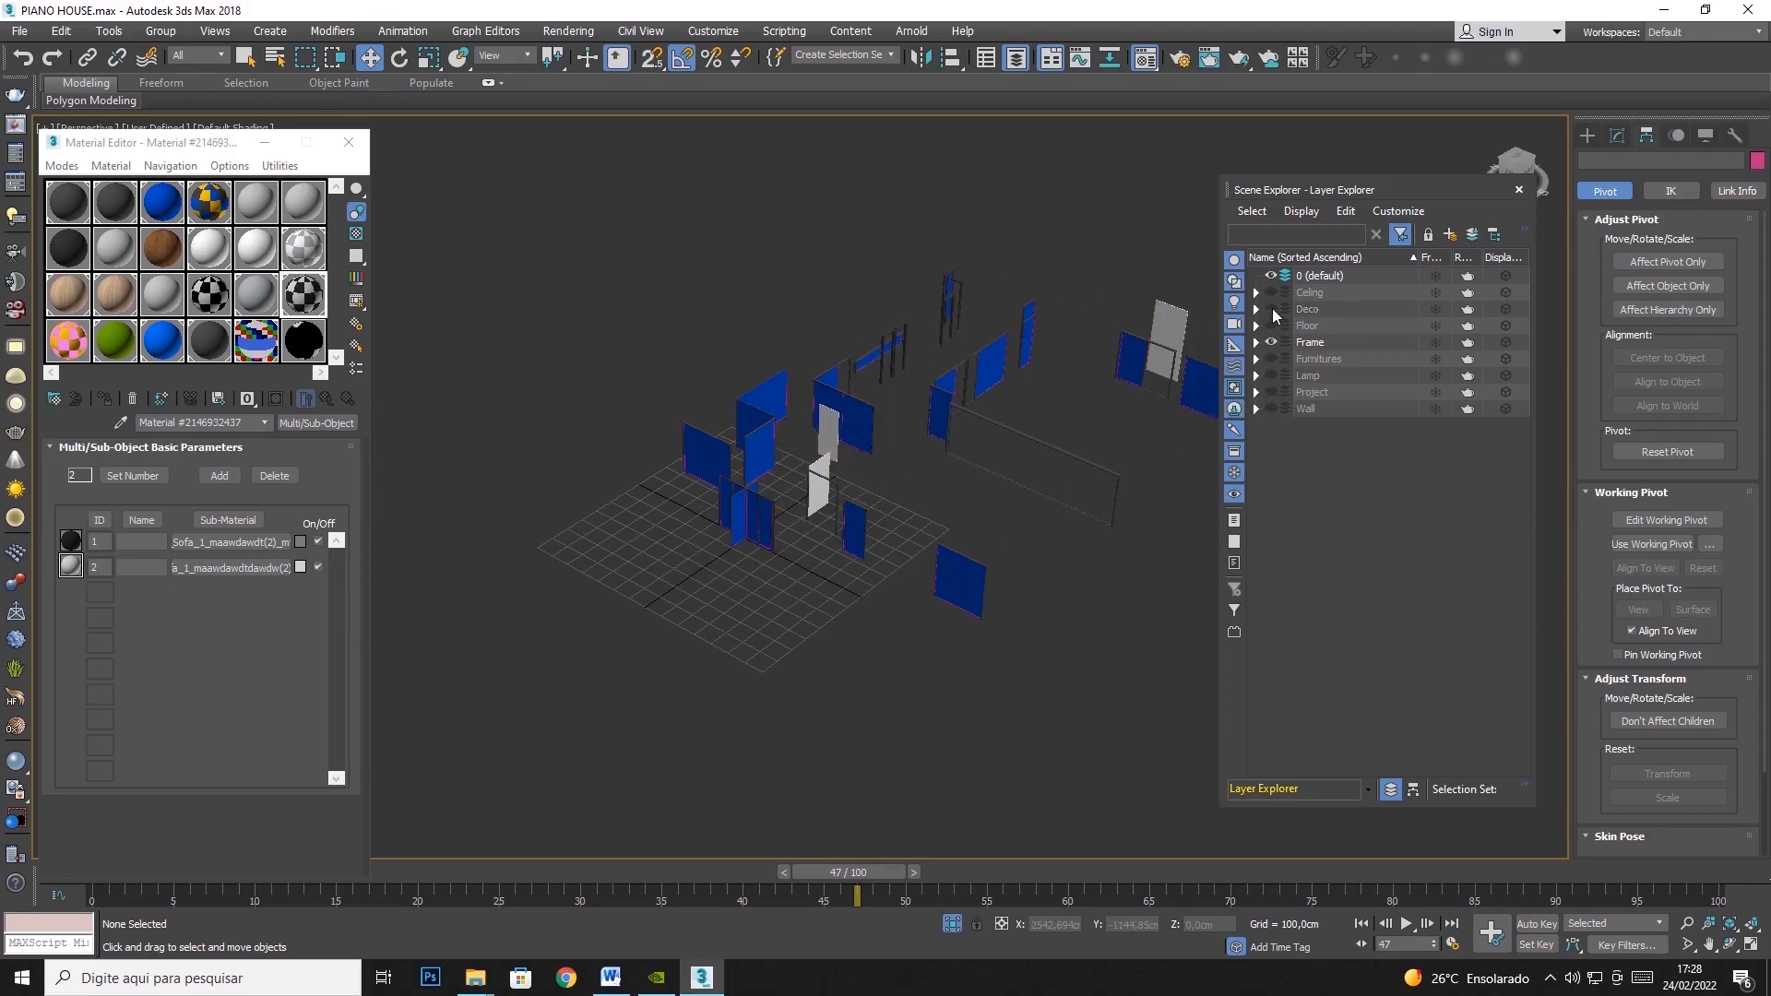
# Select two of the blue glazed frame panels and try sliding VITROCSA_062 about 14 cm along the X axis
pyautogui.scroll(5, 936, 419)
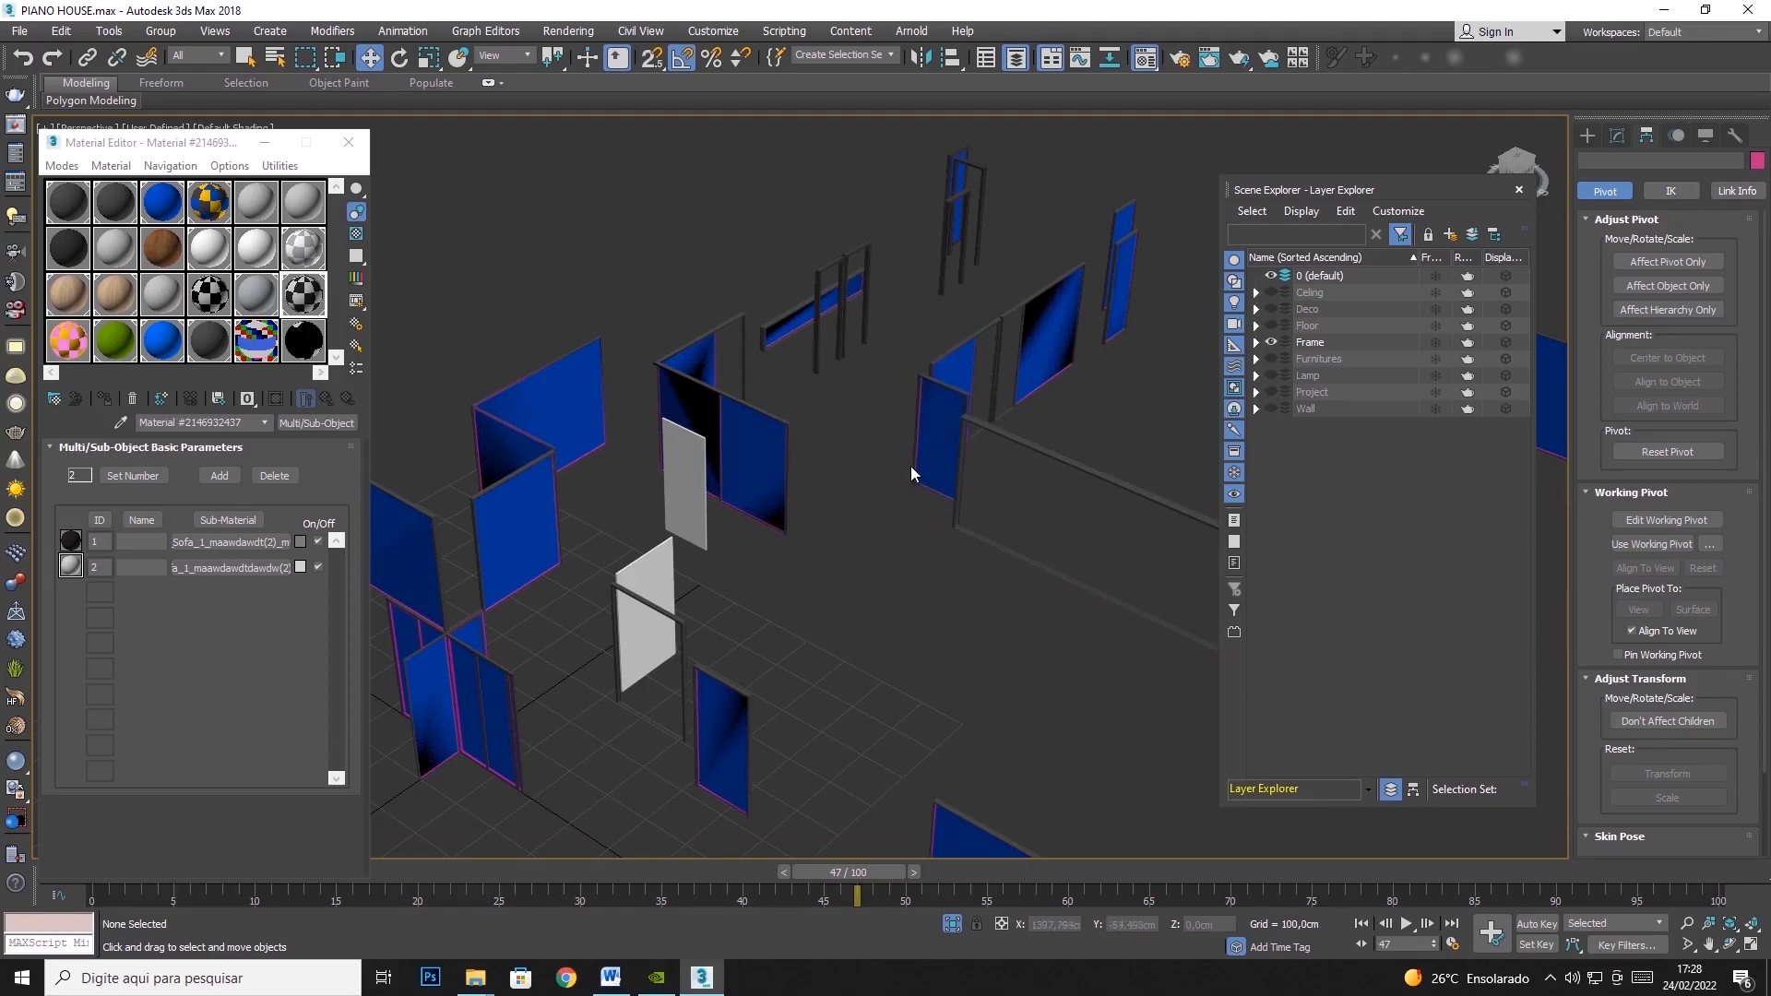
pyautogui.click(937, 412)
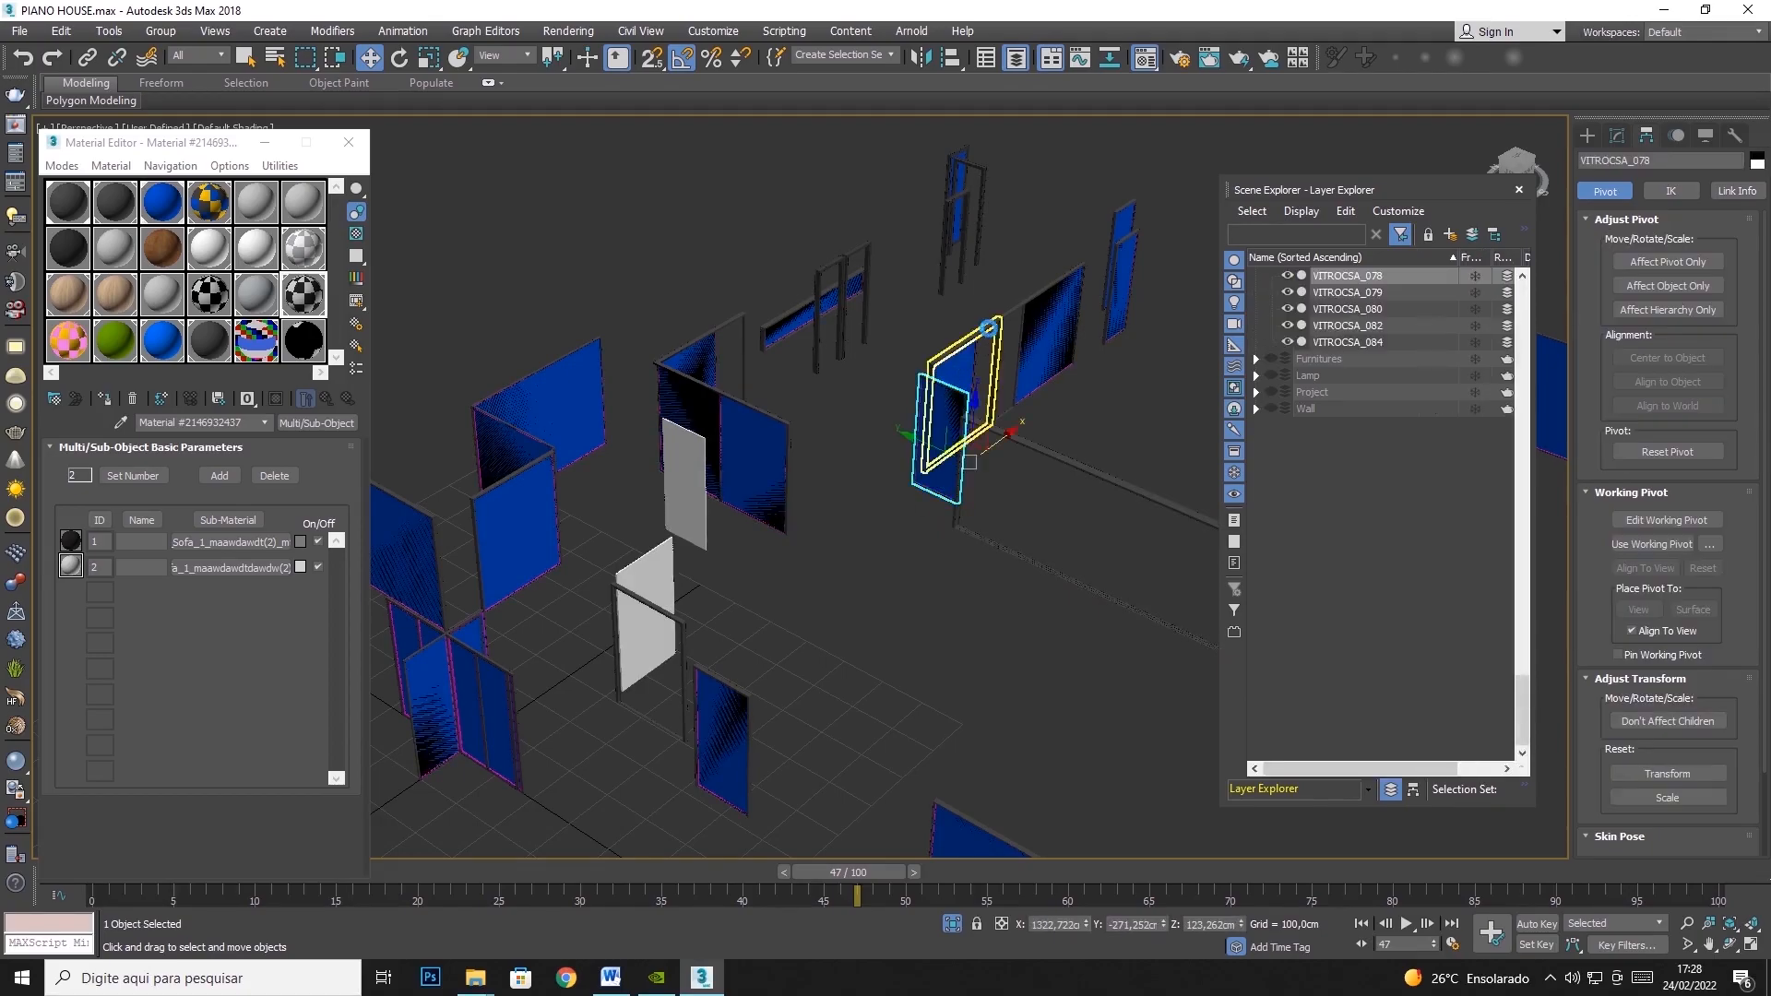
pyautogui.click(1049, 287)
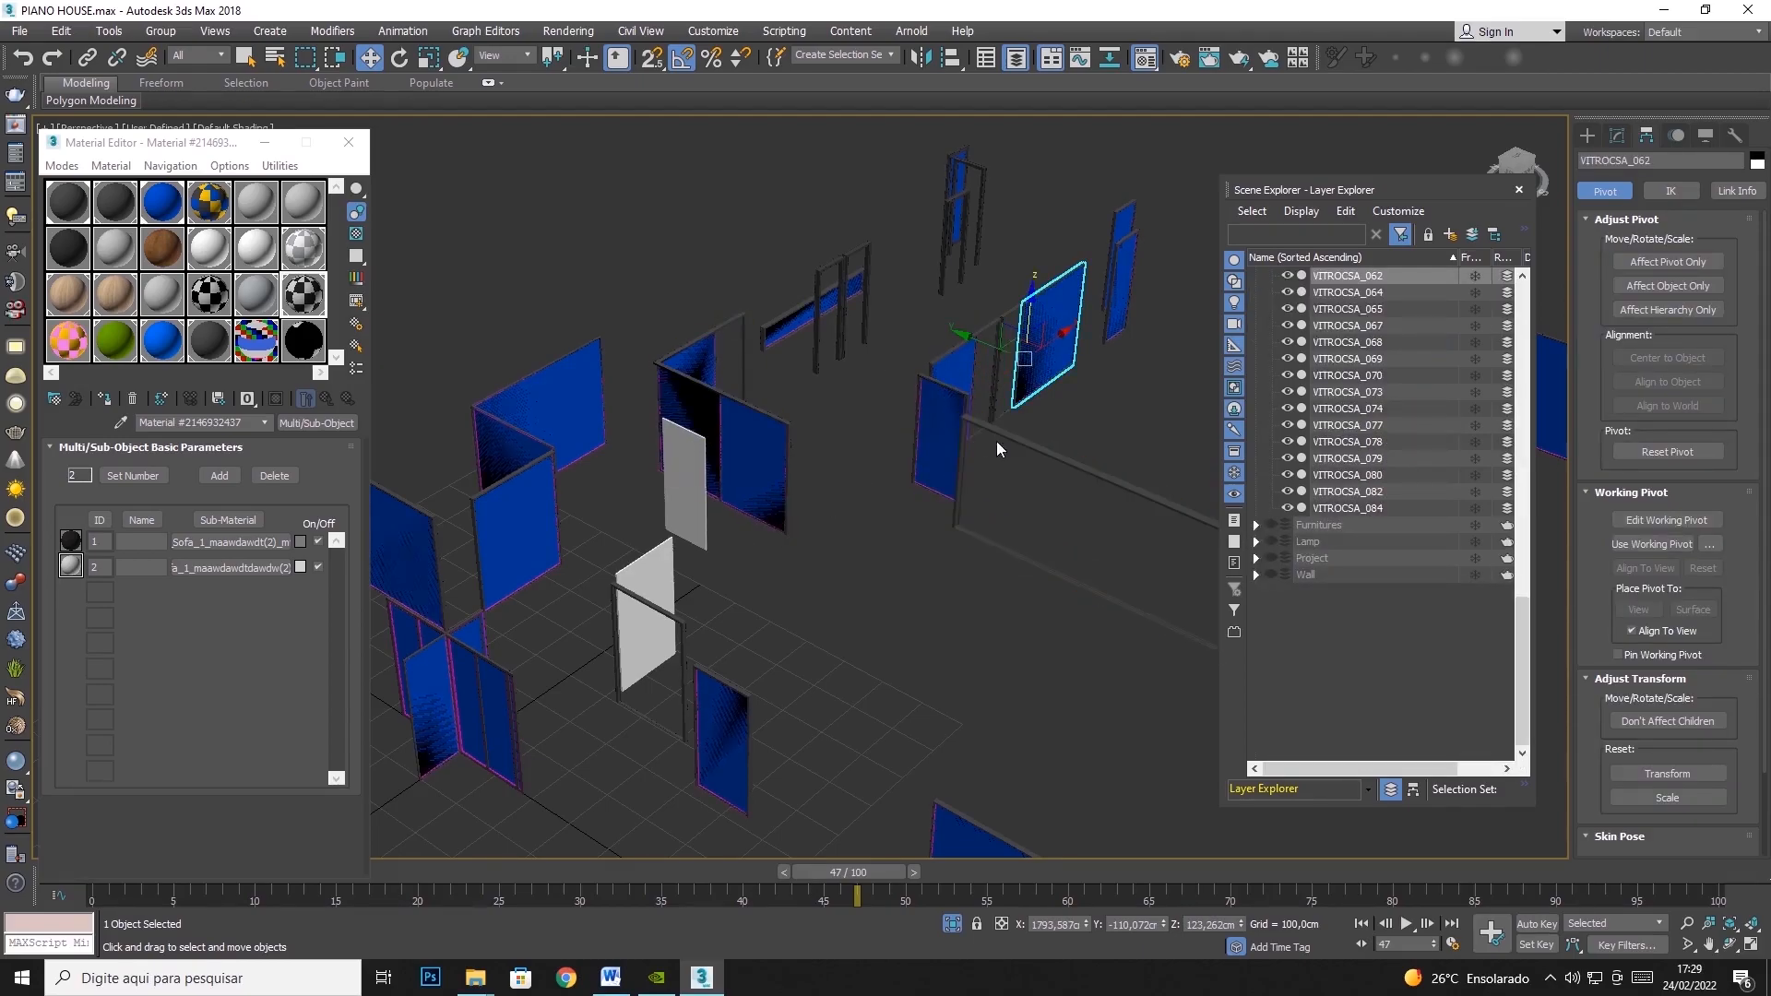
pyautogui.moveTo(1048, 334)
pyautogui.mouseDown()
pyautogui.moveTo(1014, 358)
pyautogui.moveTo(1056, 342)
pyautogui.moveTo(1038, 348)
pyautogui.mouseUp()
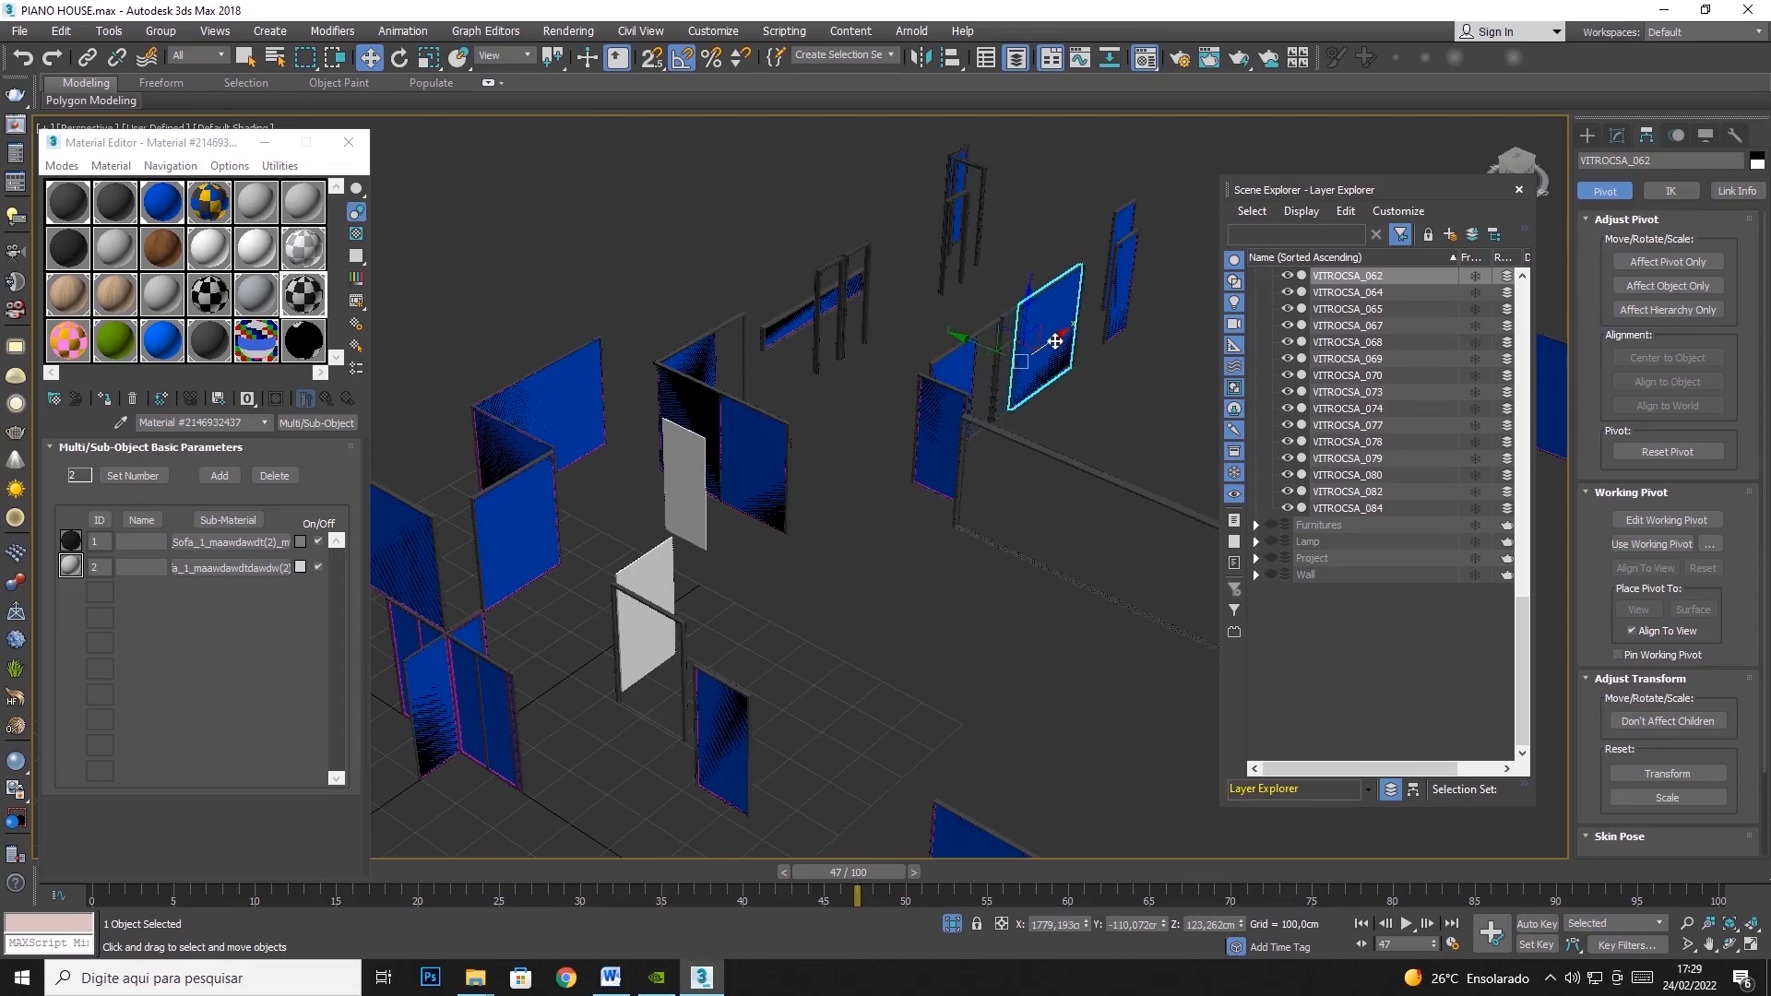
# Select the VITROCSA_078 glazed panel, try rotating it, and undo the rotation
pyautogui.click(939, 435)
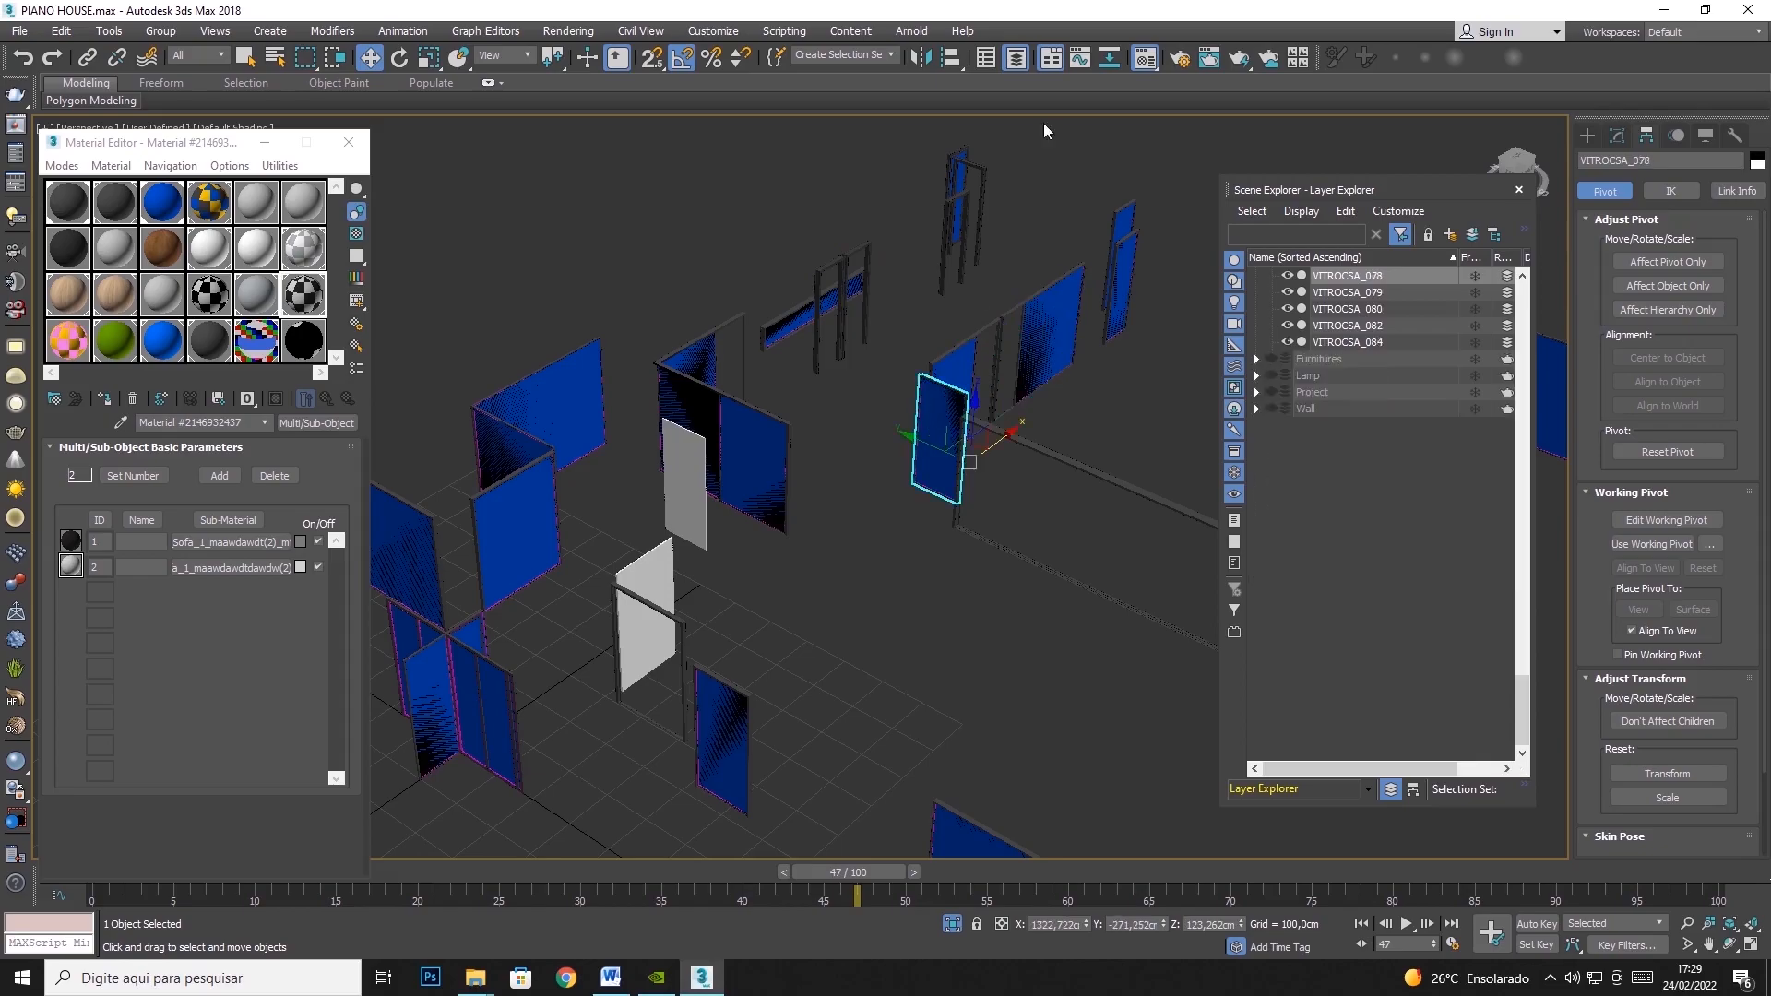
pyautogui.click(408, 63)
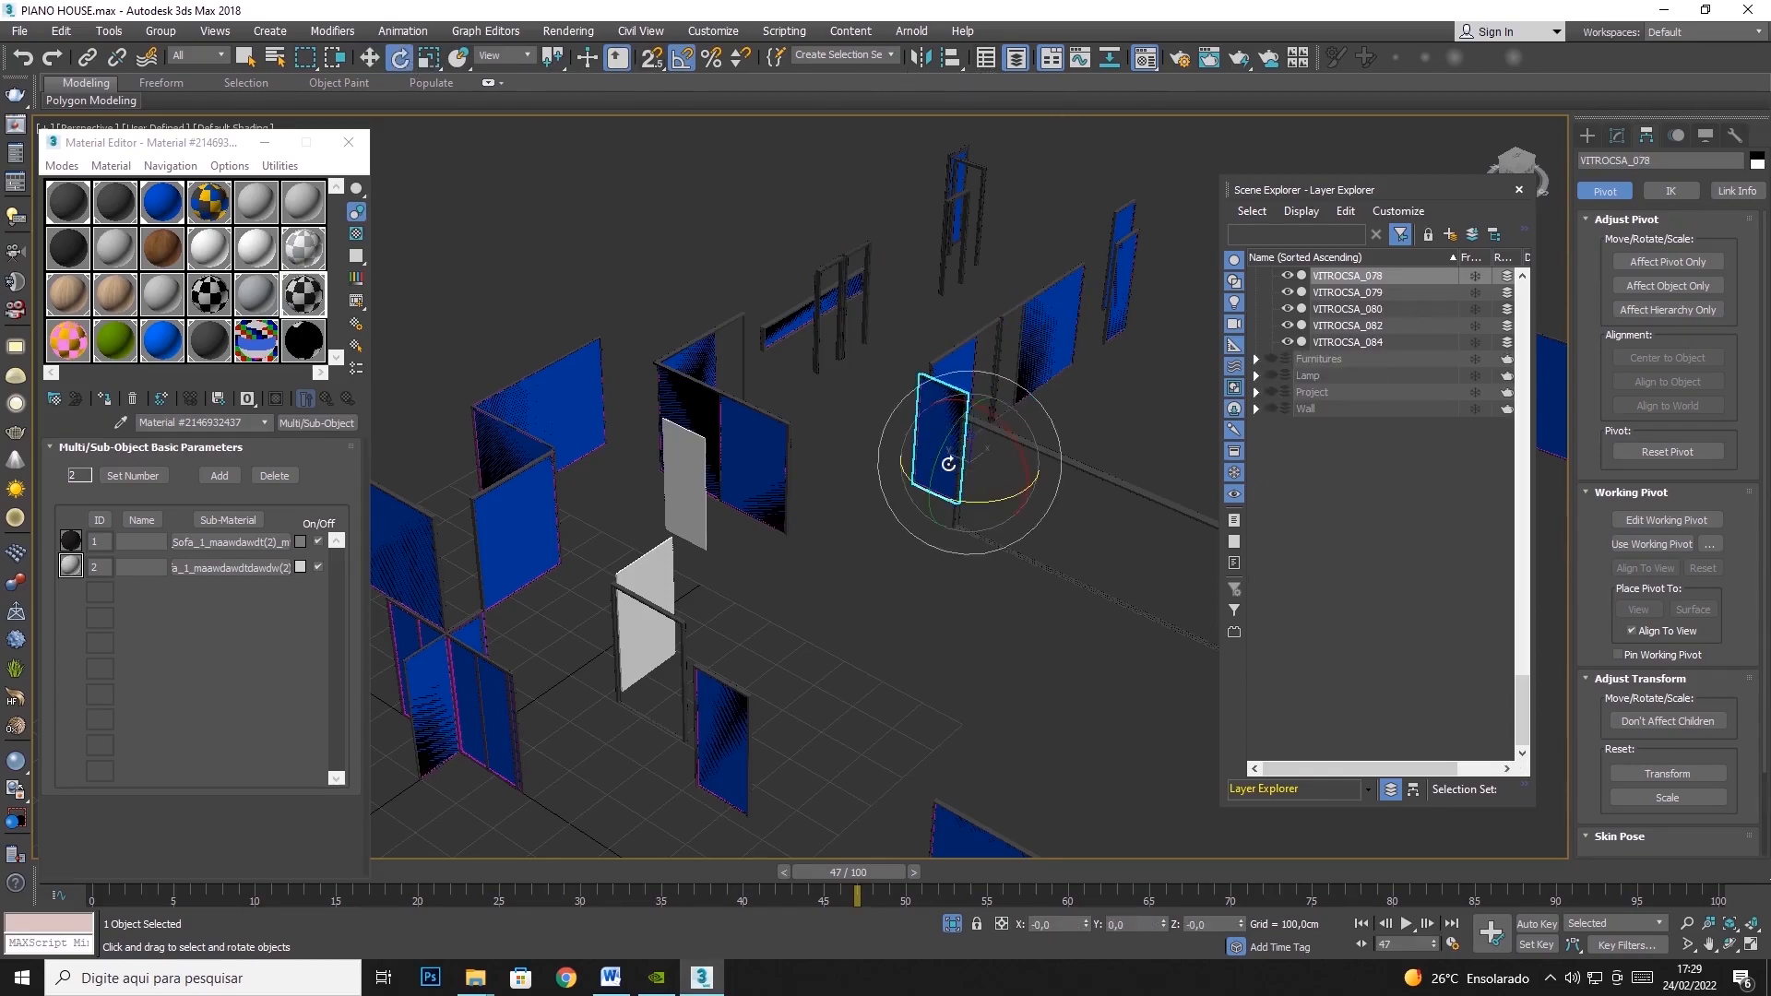
pyautogui.moveTo(965, 501)
pyautogui.mouseDown()
pyautogui.moveTo(877, 494)
pyautogui.moveTo(1043, 507)
pyautogui.moveTo(849, 479)
pyautogui.moveTo(988, 499)
pyautogui.mouseUp()
pyautogui.moveTo(963, 502); pyautogui.dragTo(907, 629)
pyautogui.hotkey('ctrl', 'z')
pyautogui.moveTo(907, 629); pyautogui.dragTo(1201, 330, button='middle')
pyautogui.press('w')
pyautogui.scroll(-4, 973, 463)
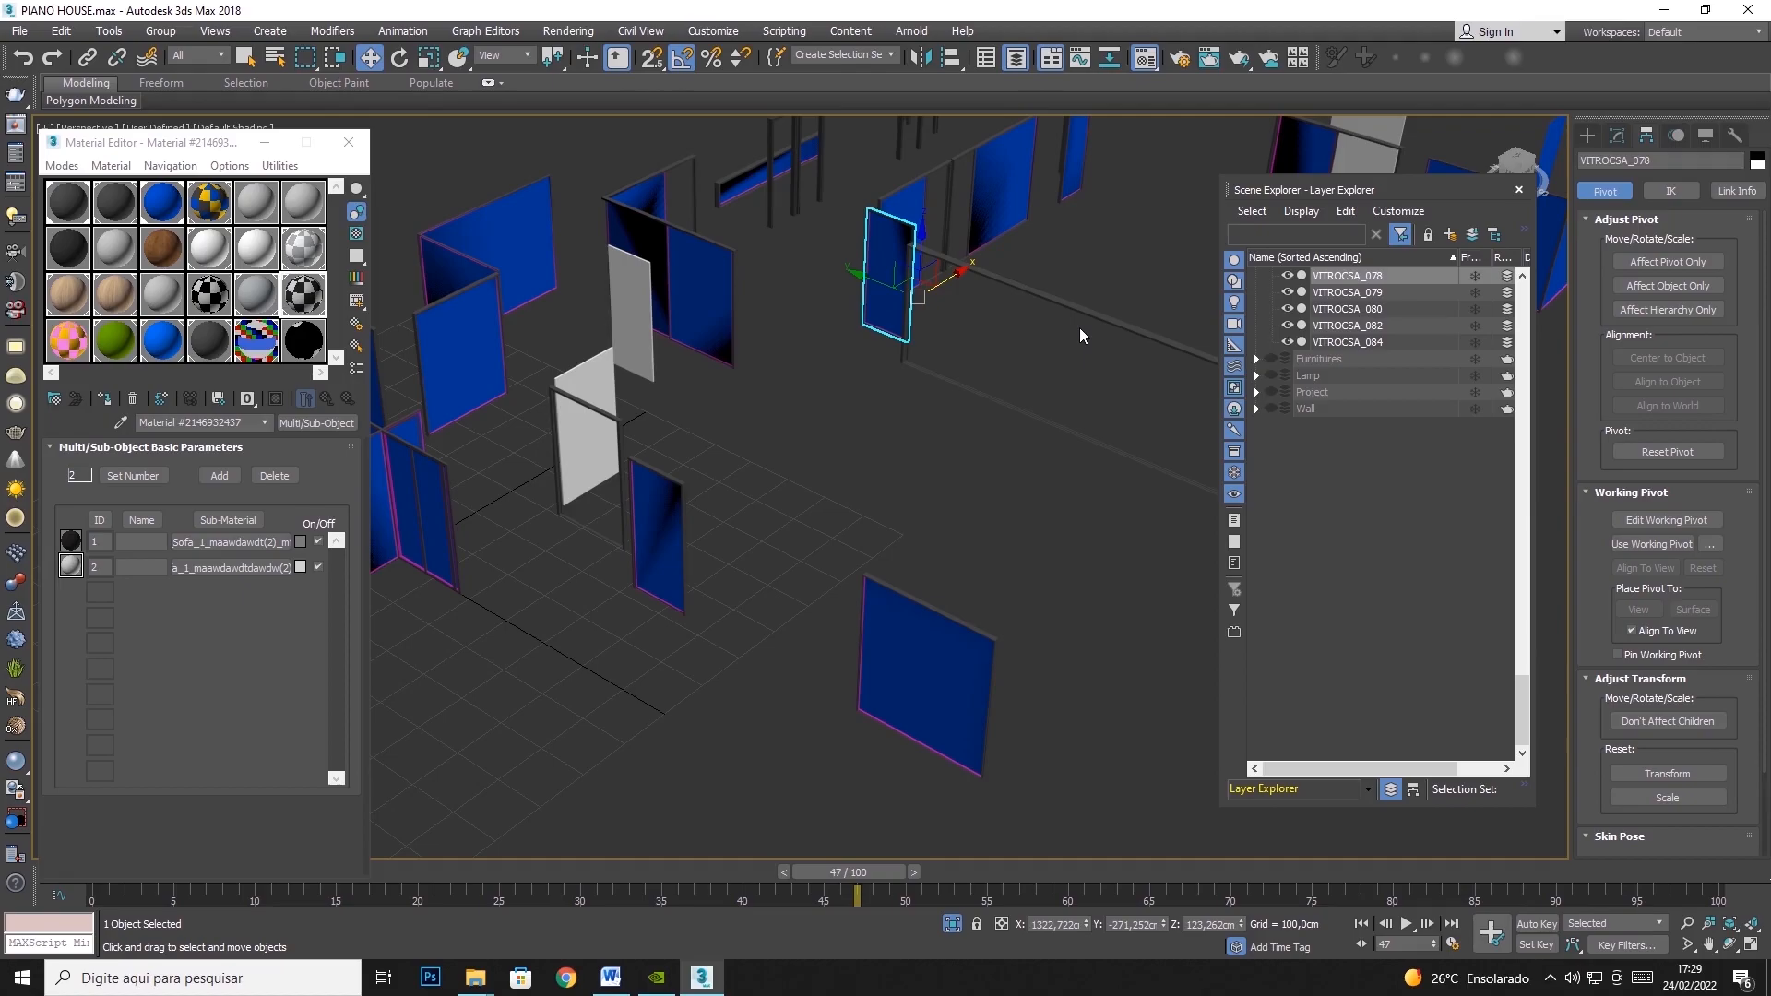
pyautogui.moveTo(1018, 447); pyautogui.dragTo(1086, 483, button='middle')
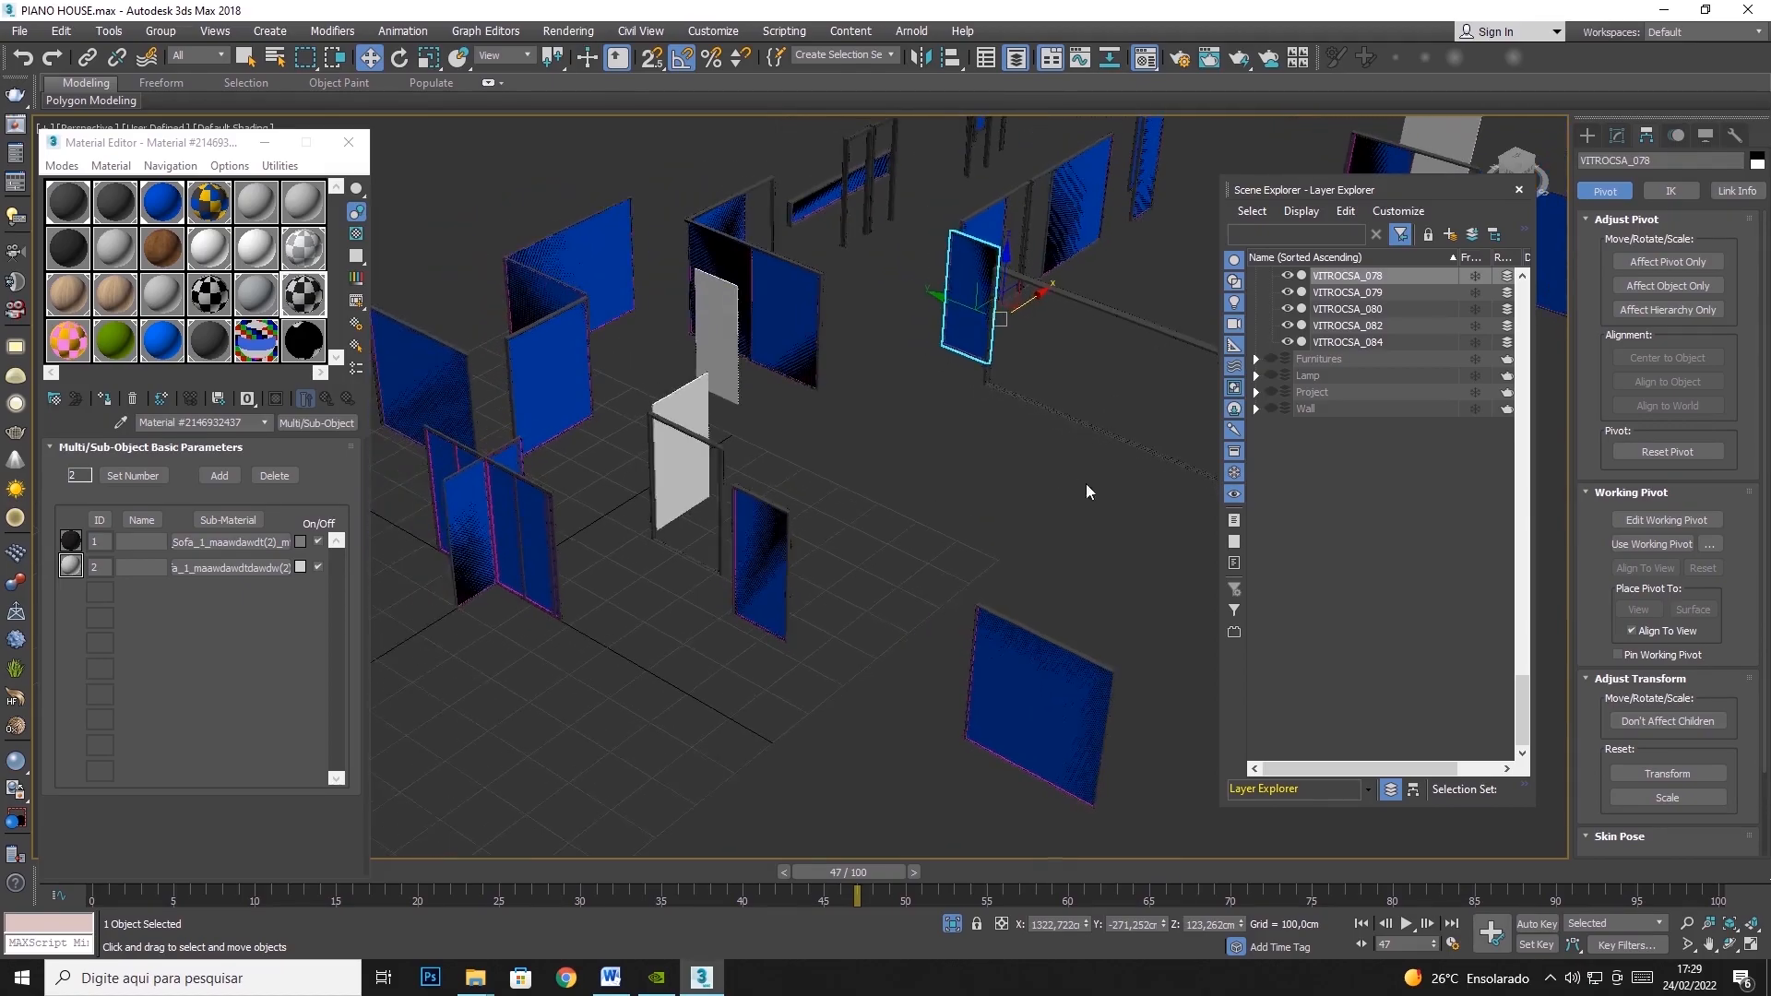
# Try moving Glass Door_Living from the origin into the end of the long frame, at about X 1237.7 and Y -473.2 cm
pyautogui.click(516, 521)
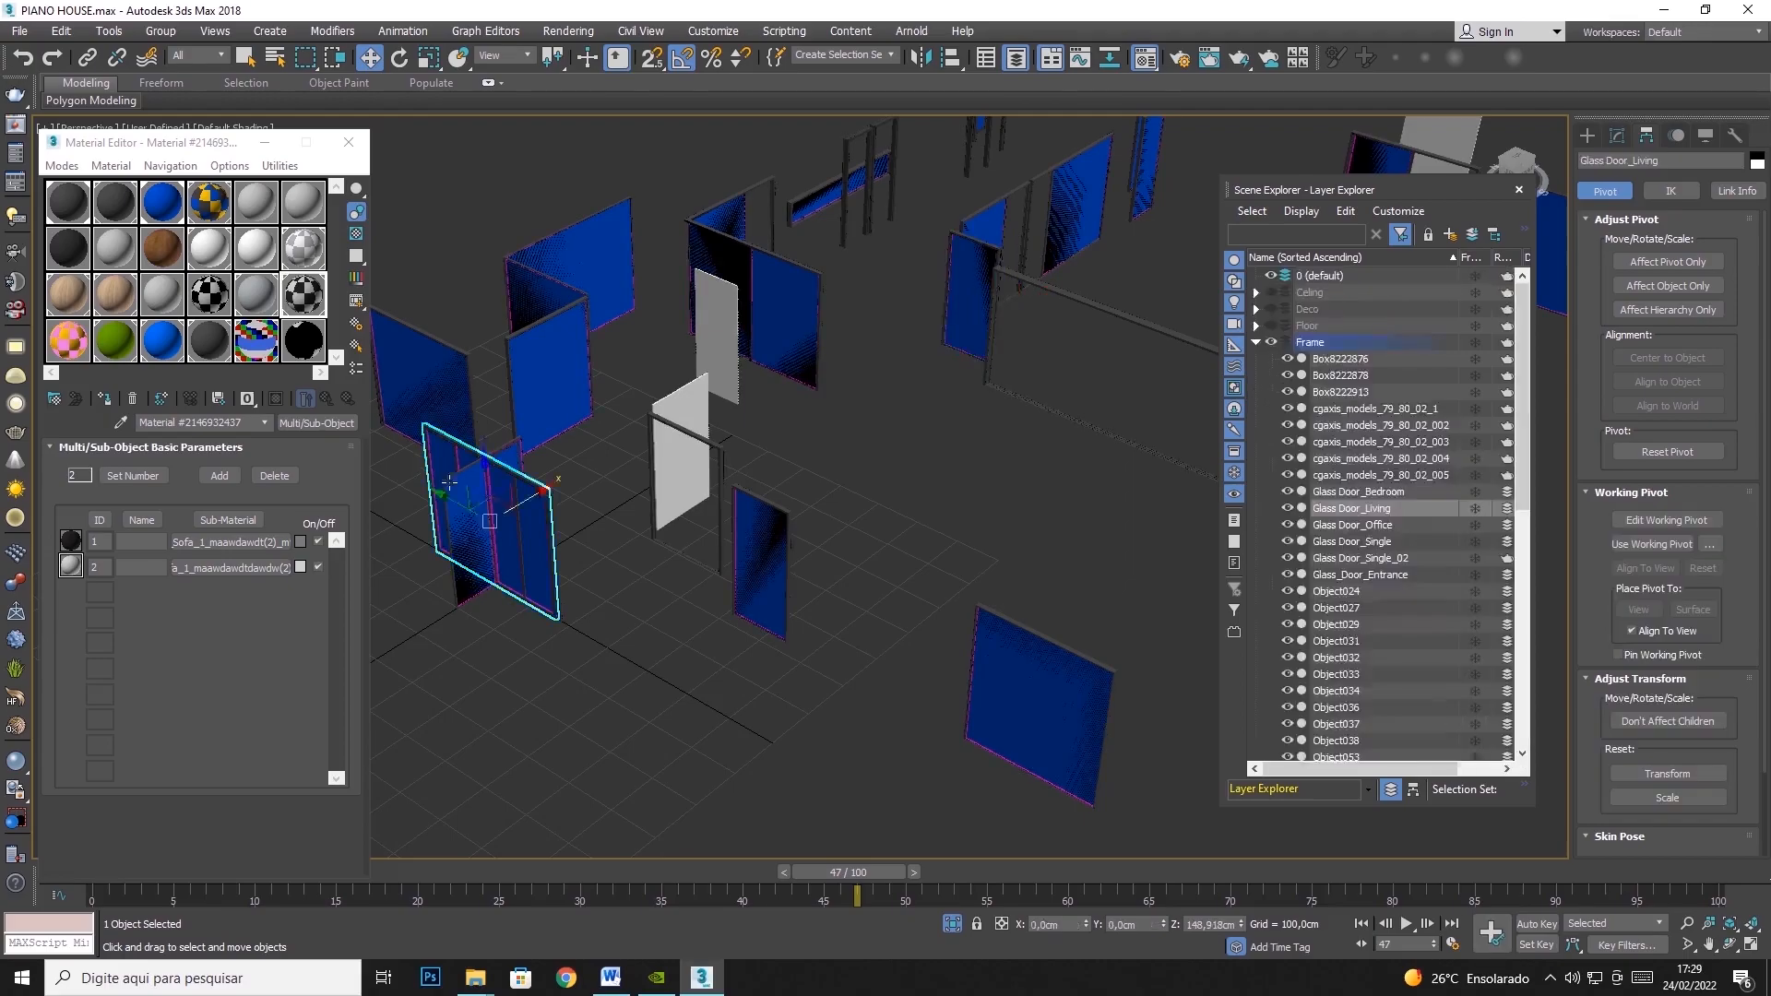
pyautogui.moveTo(506, 507); pyautogui.dragTo(1047, 340)
pyautogui.moveTo(1001, 392); pyautogui.dragTo(743, 426, button='middle')
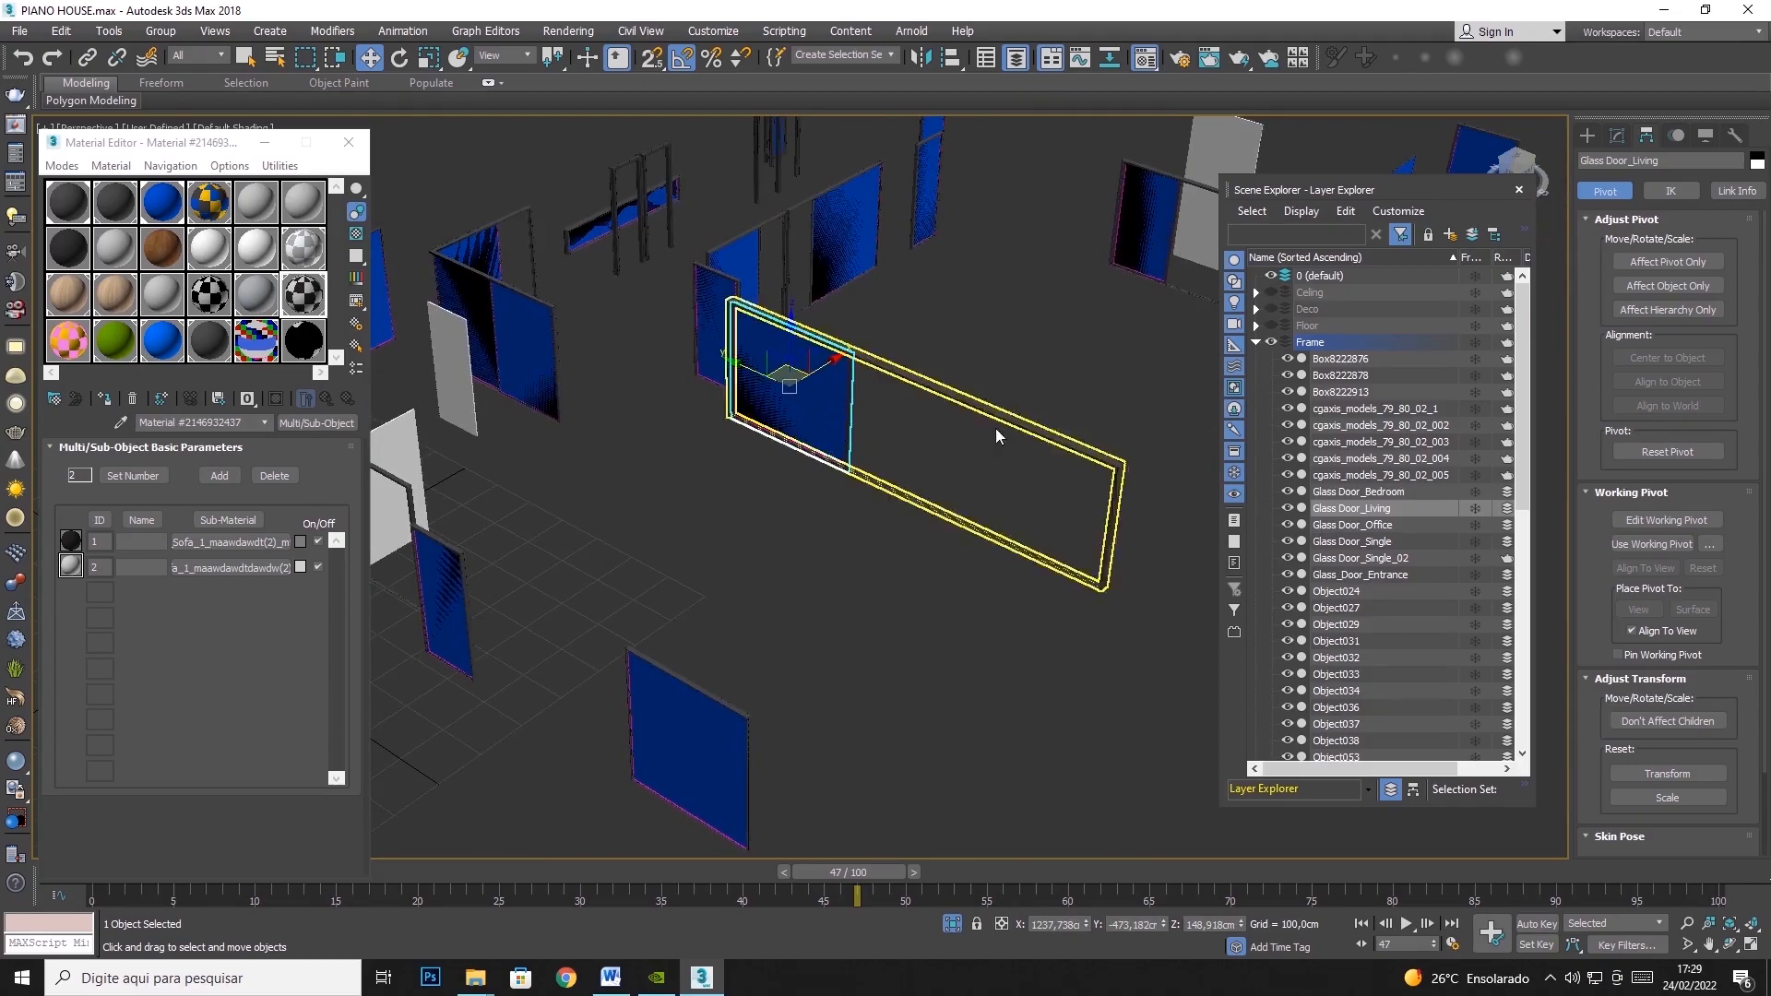
# Collapse the Frame layer and toggle the Wall layer on and off to examine the moved glass door against the walls
pyautogui.click(1257, 343)
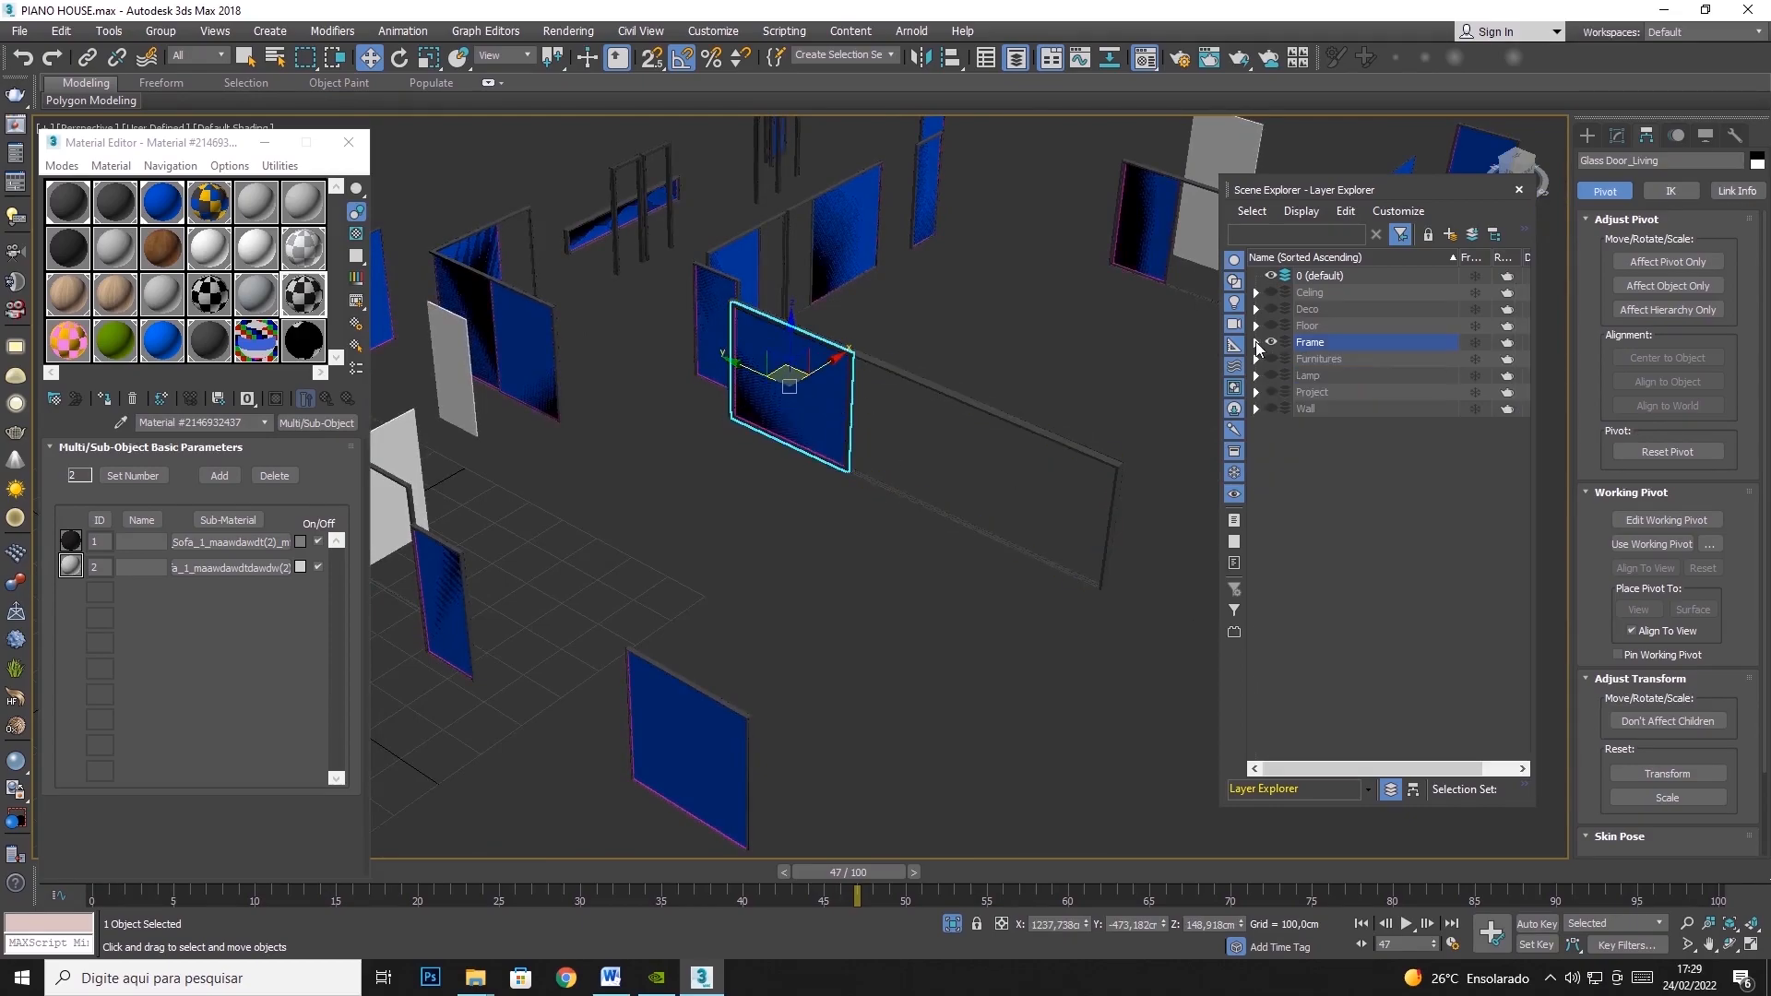
pyautogui.click(1271, 408)
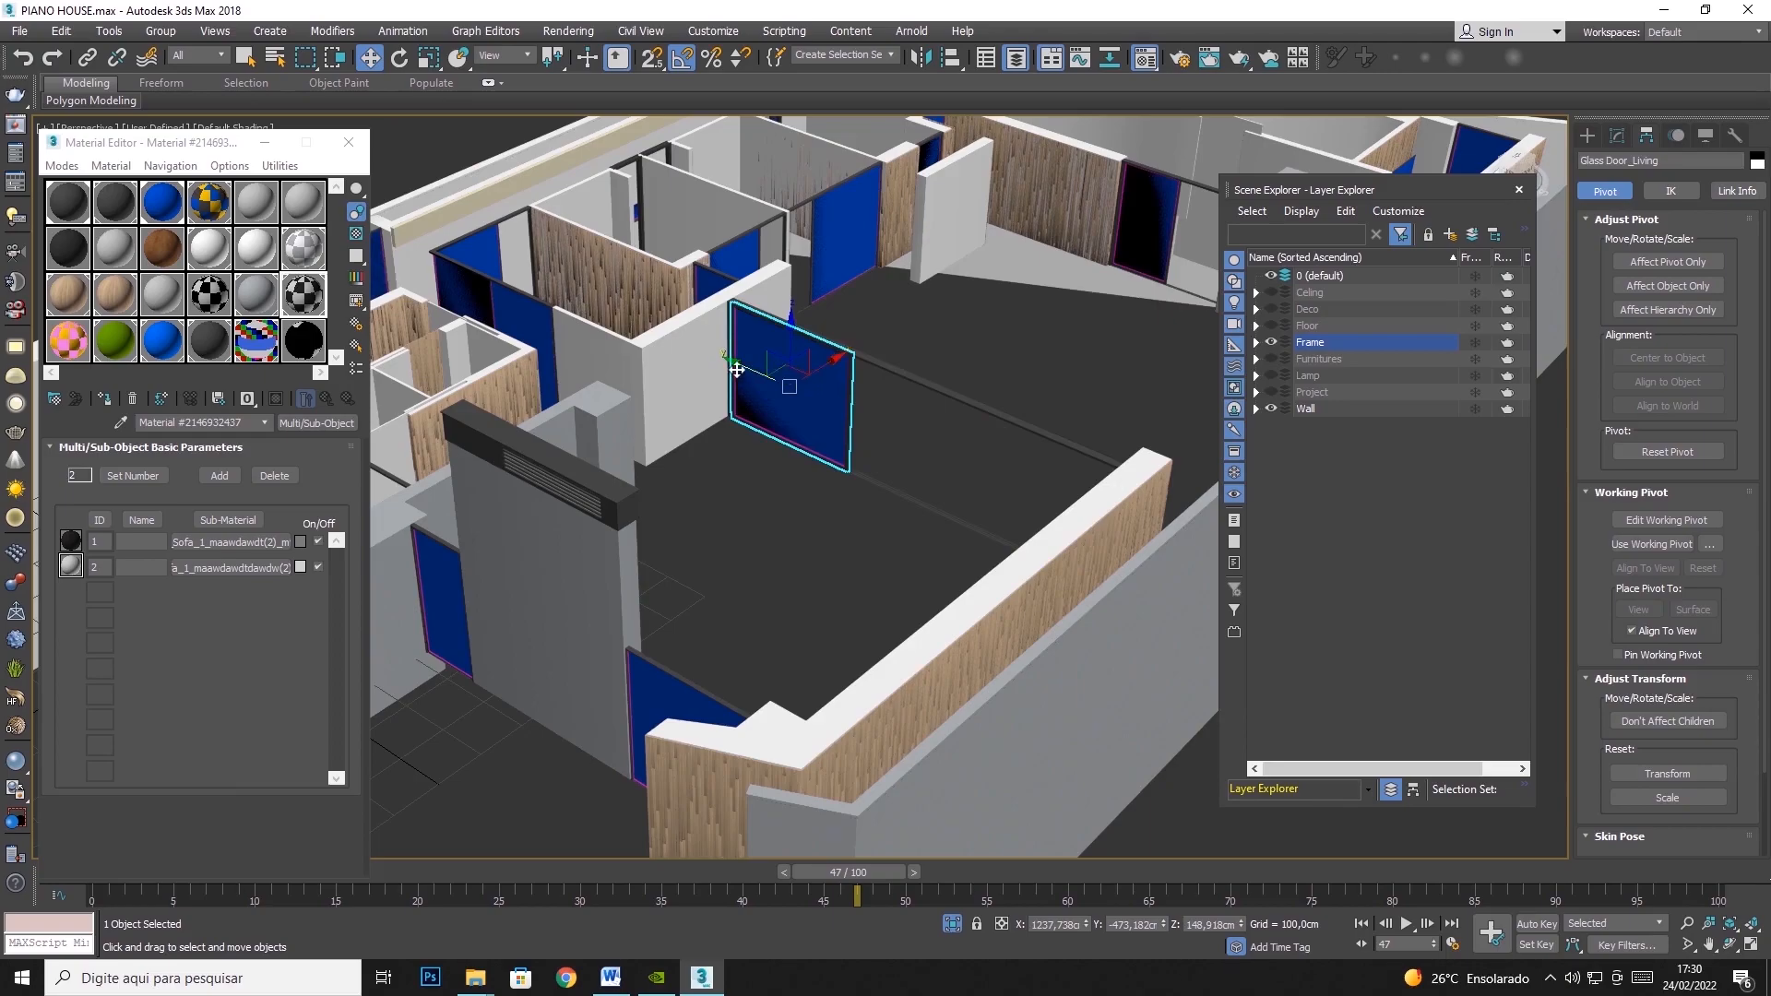
pyautogui.moveTo(735, 367)
pyautogui.mouseDown()
pyautogui.moveTo(868, 427)
pyautogui.moveTo(735, 392)
pyautogui.mouseUp()
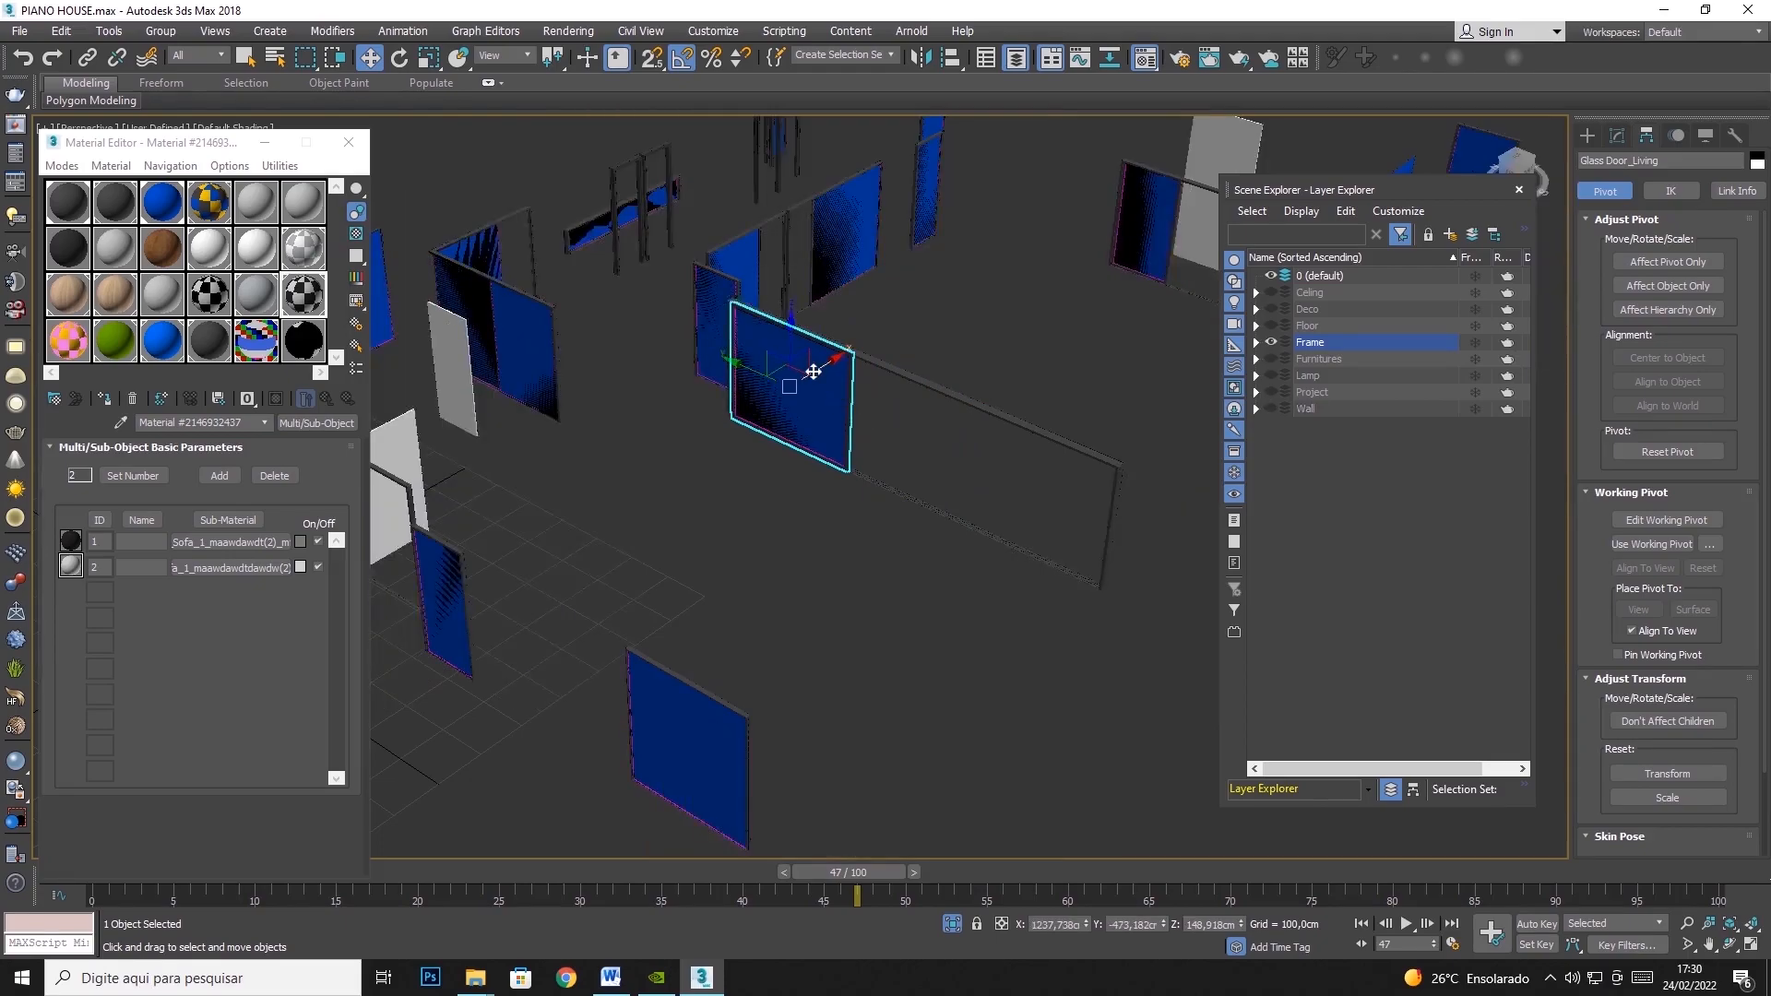
pyautogui.moveTo(813, 372); pyautogui.dragTo(1015, 314, button='middle')
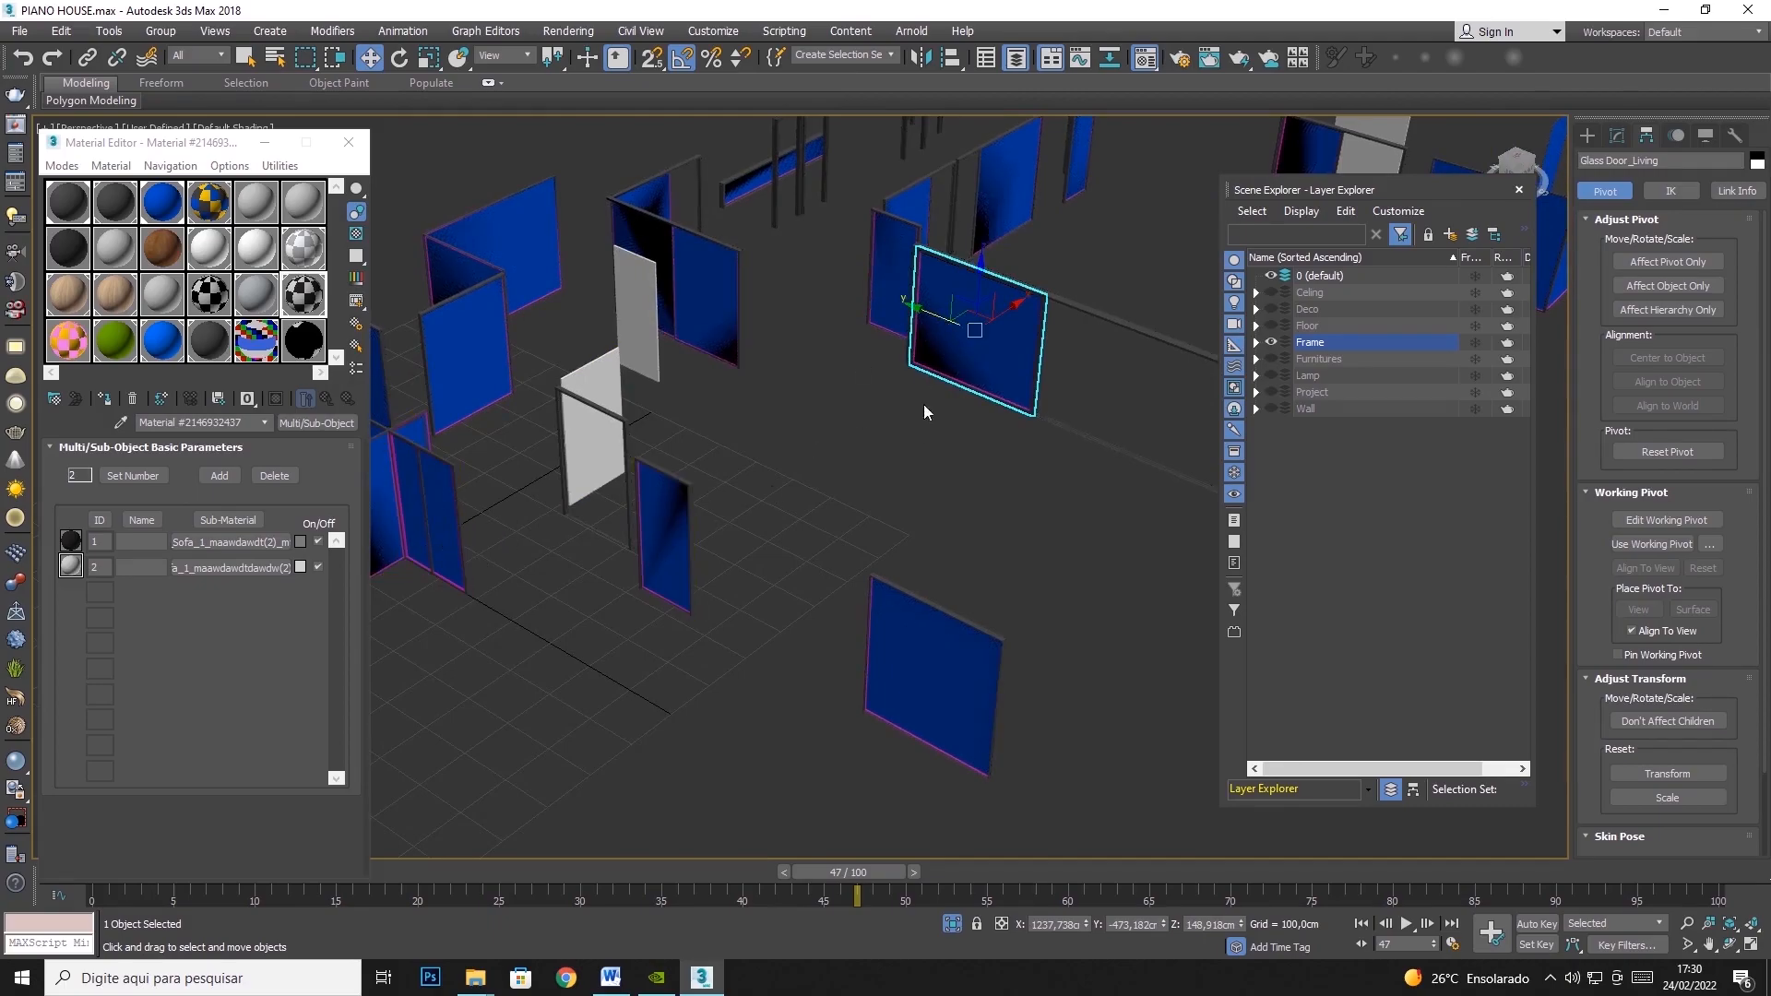
# Nudge Glass Door_Living slightly within the long frame, and undo its moves back to the origin
pyautogui.moveTo(961, 313)
pyautogui.mouseDown()
pyautogui.moveTo(994, 326)
pyautogui.moveTo(962, 313)
pyautogui.mouseUp()
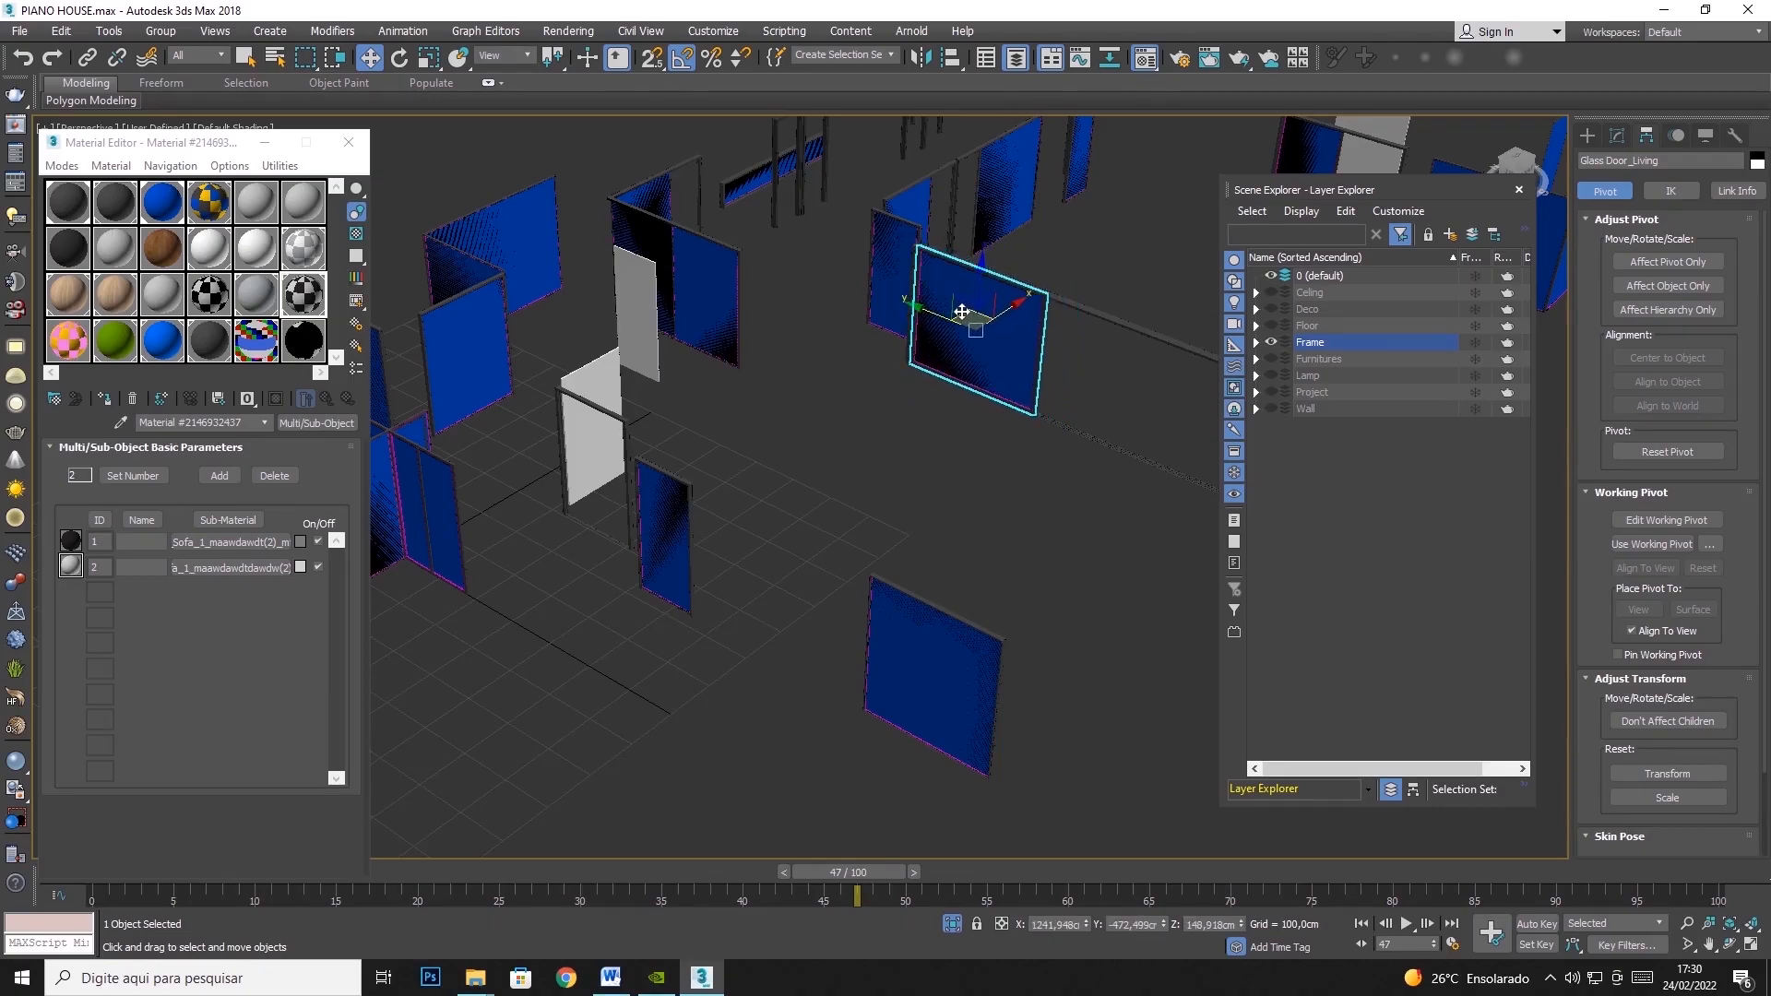
pyautogui.hotkey('ctrl', 'z')
pyautogui.hotkey('ctrl', 'z')
pyautogui.hotkey('ctrl', 'z')
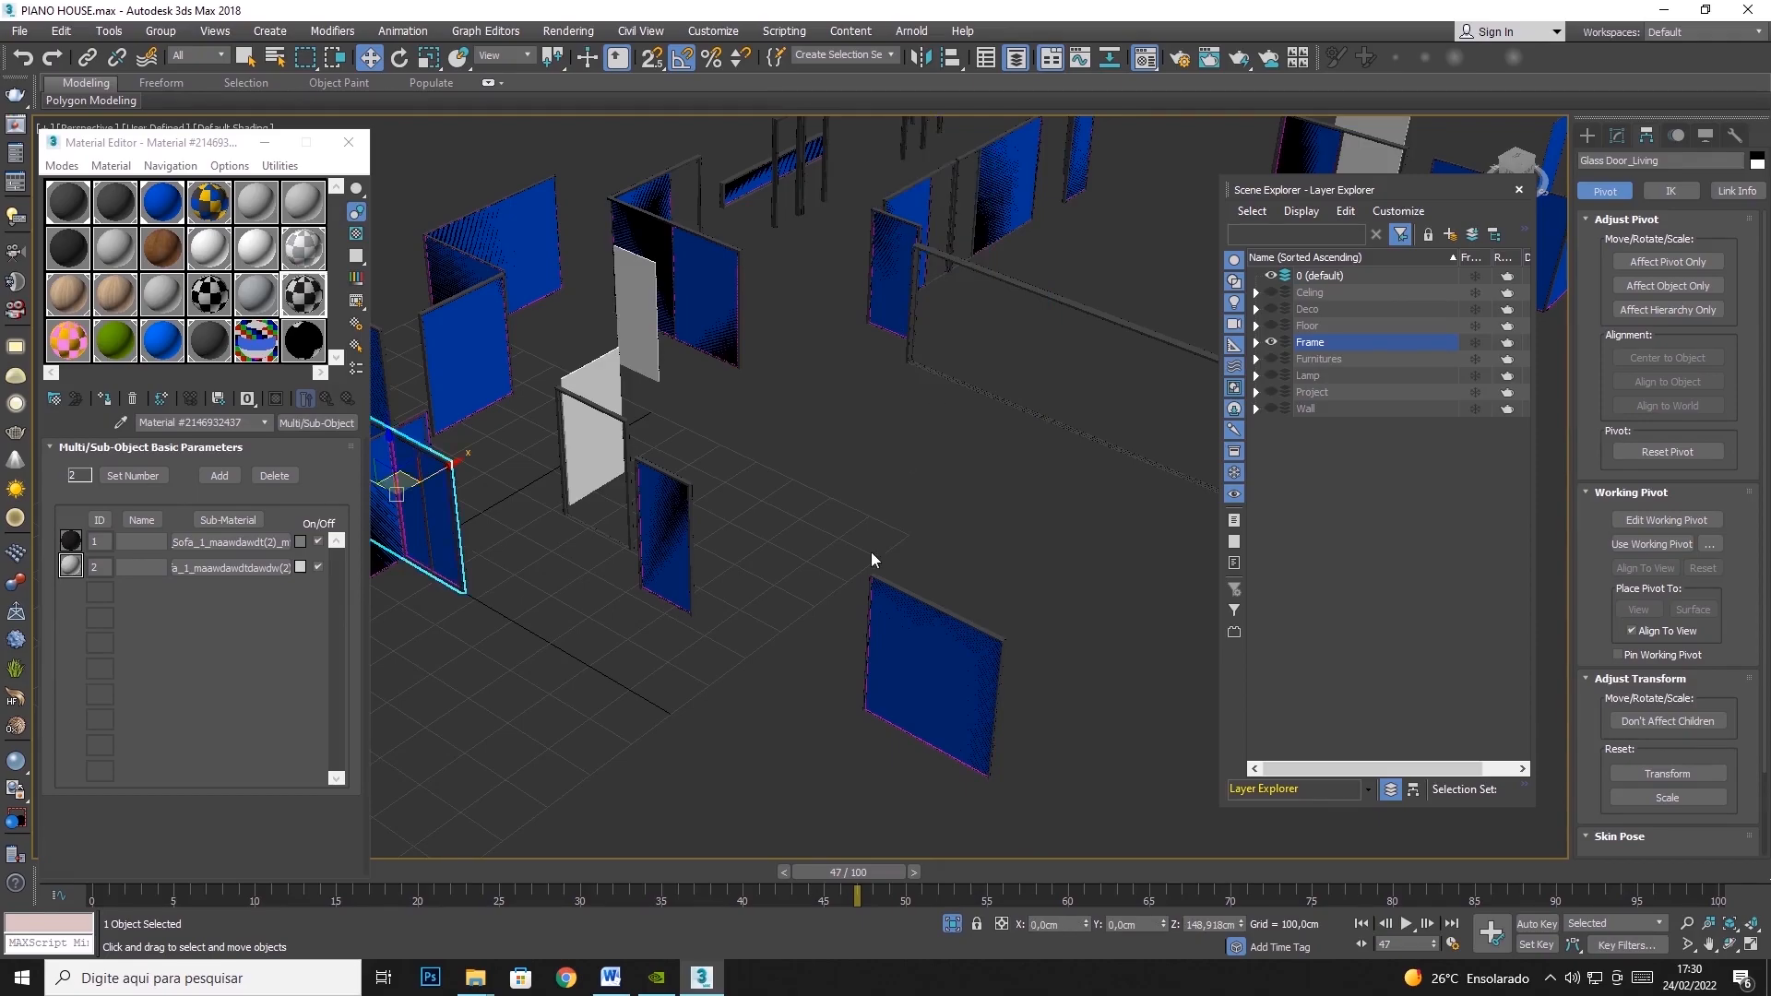
pyautogui.press('z')
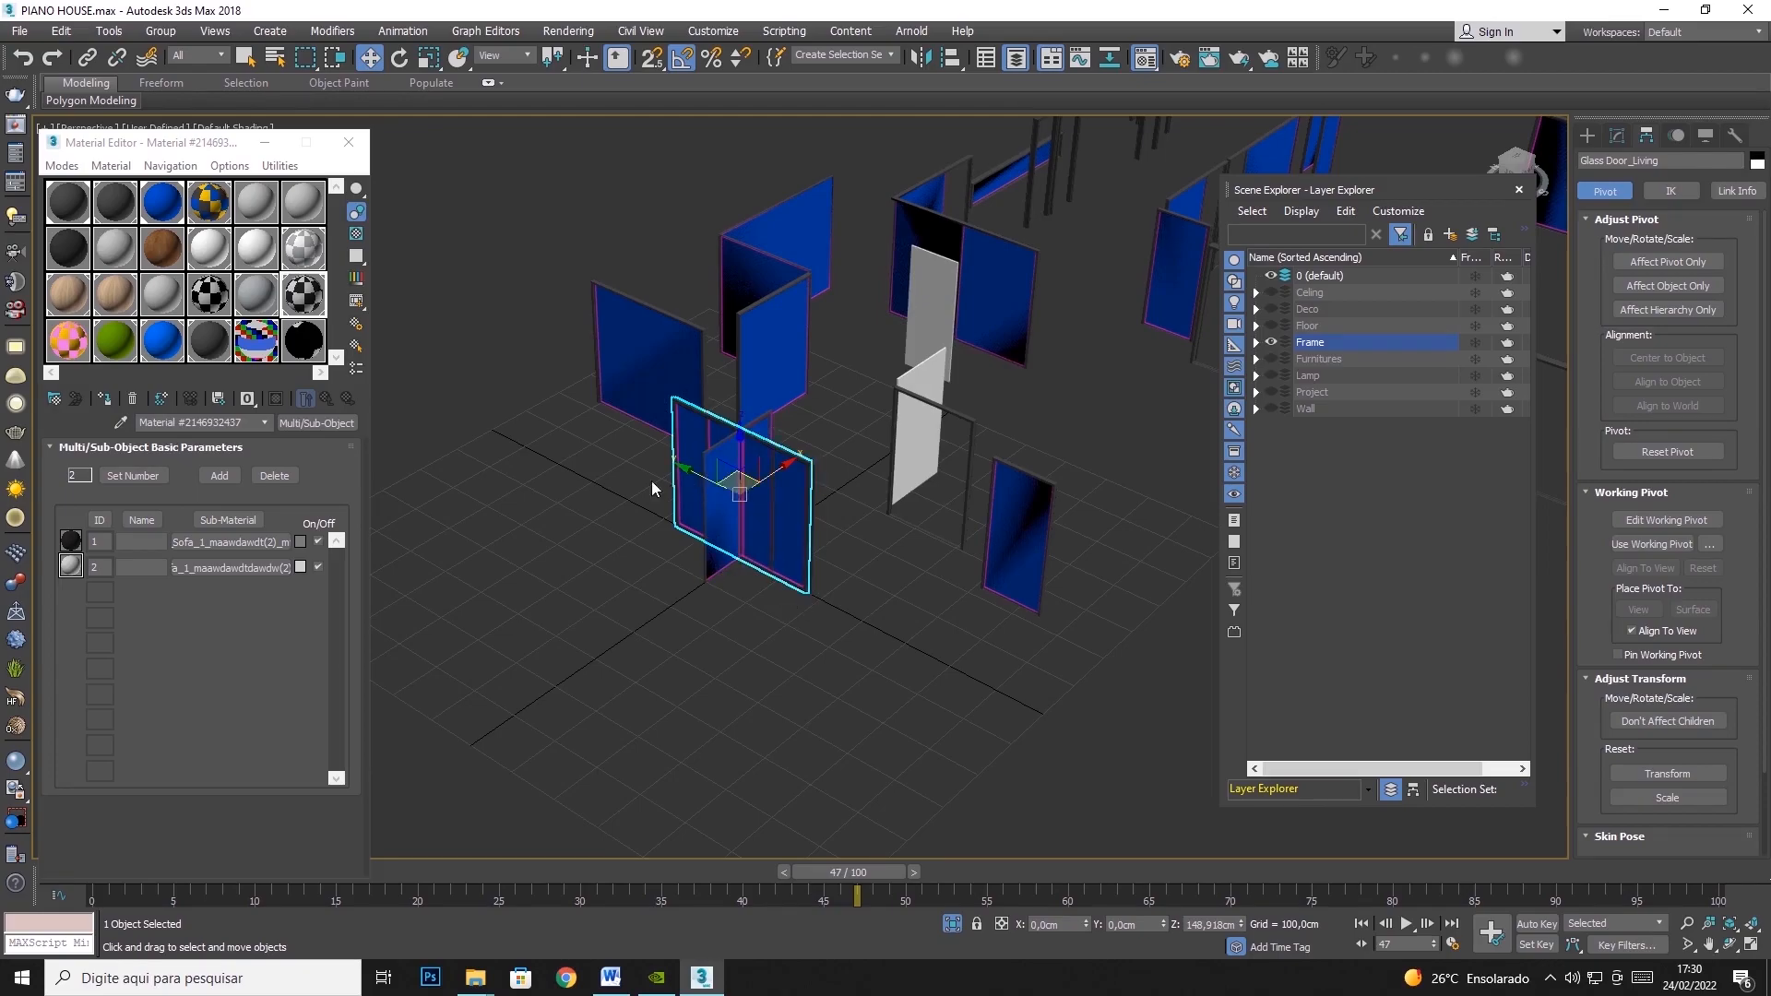
# Try placing Glass Door_Living in the long frame again, at about X 1236 and Y -471 cm, and undo the move
pyautogui.click(771, 510)
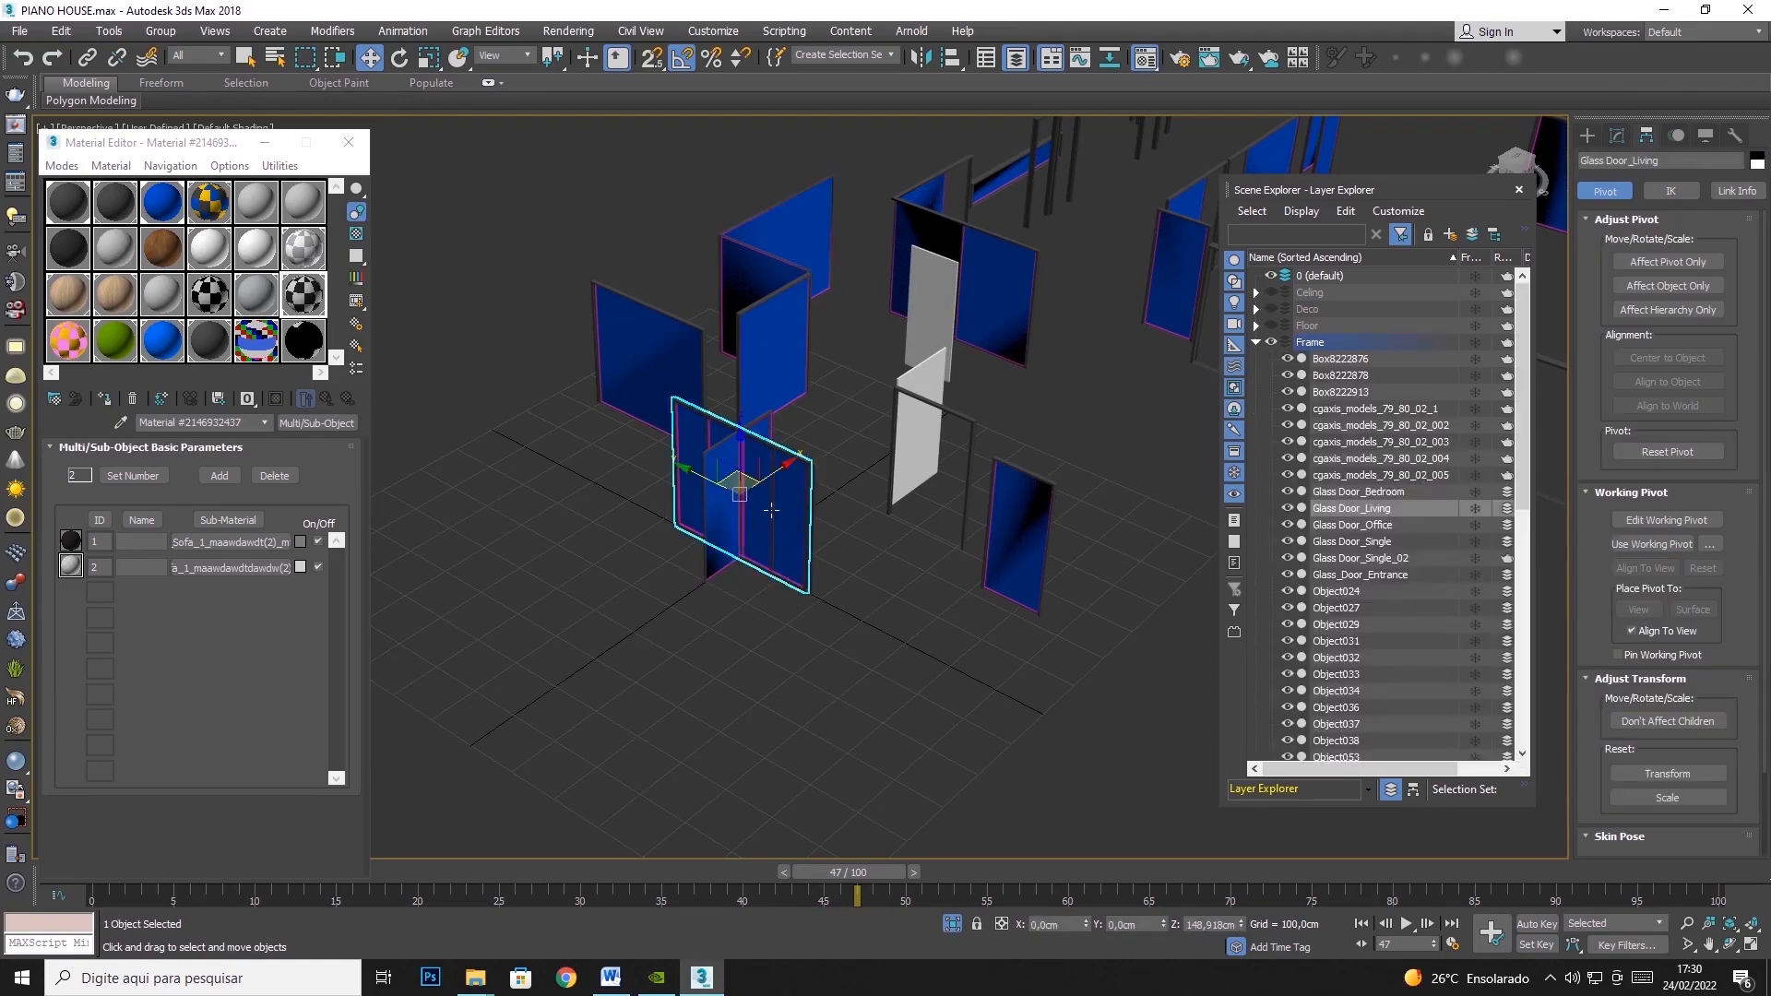
pyautogui.moveTo(741, 473); pyautogui.dragTo(839, 451)
pyautogui.rightClick(838, 451)
pyautogui.moveTo(746, 489); pyautogui.dragTo(1281, 317)
pyautogui.moveTo(1281, 317); pyautogui.dragTo(1080, 403, button='middle')
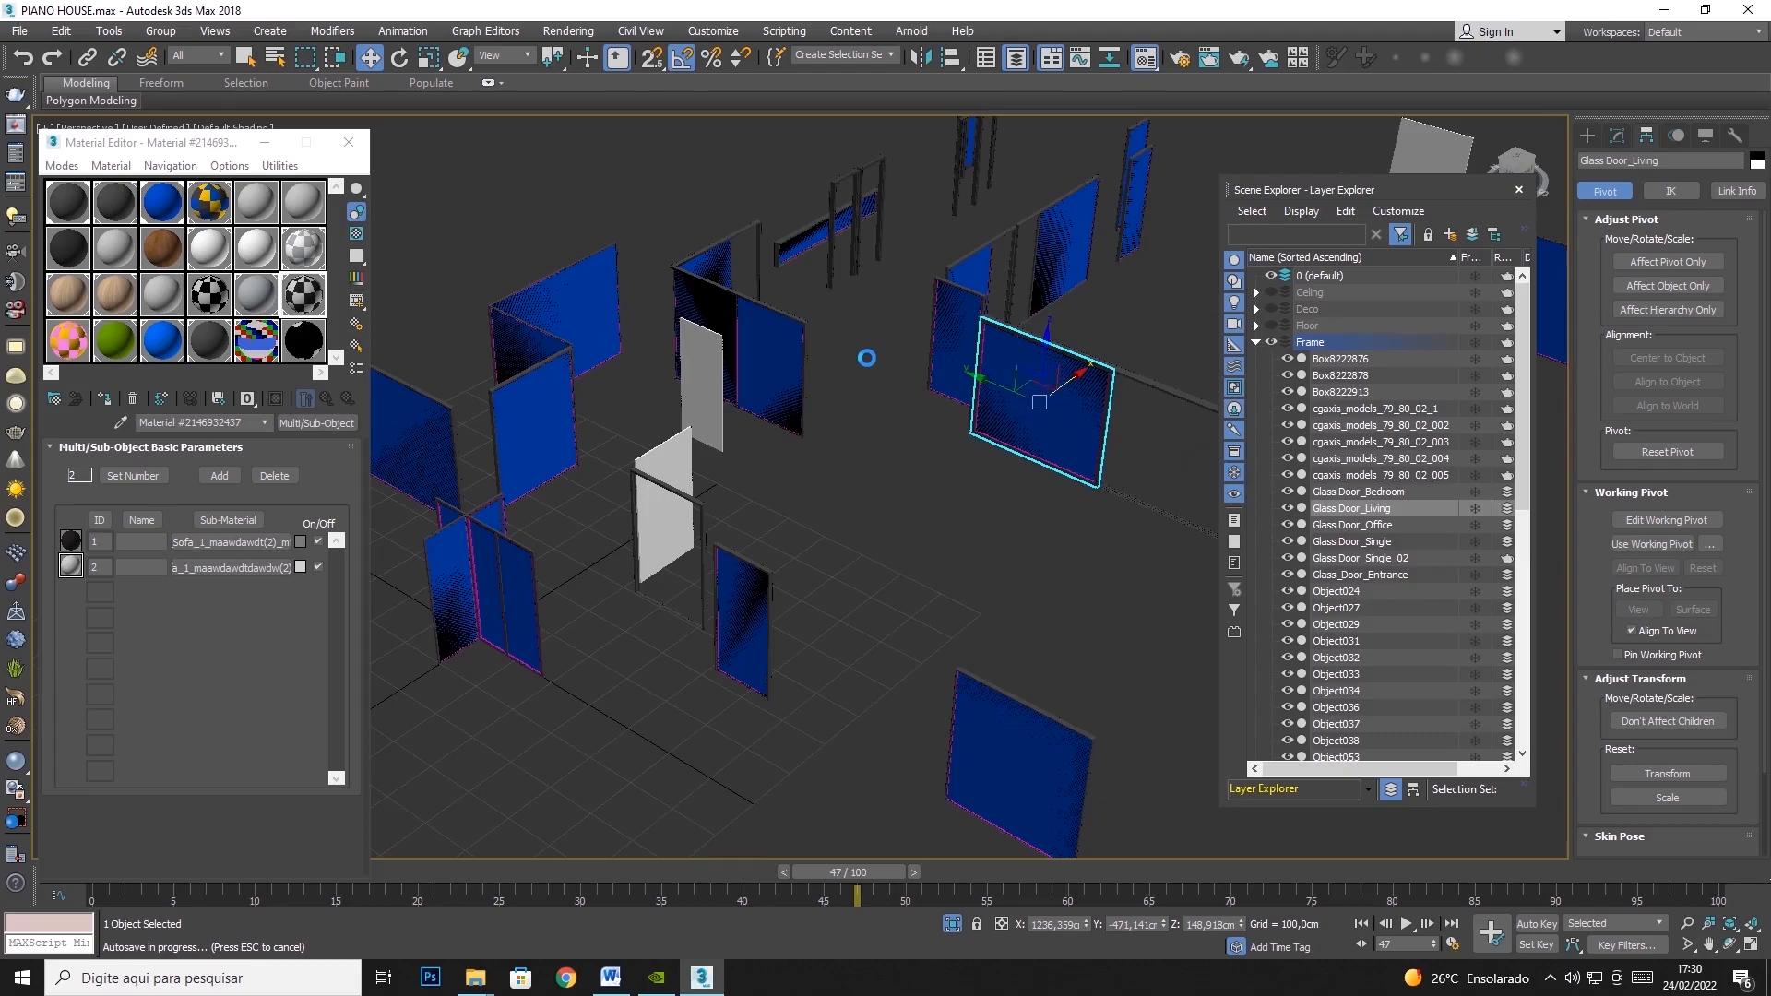
pyautogui.hotkey('ctrl', 'z')
pyautogui.moveTo(646, 572); pyautogui.dragTo(752, 544, button='middle')
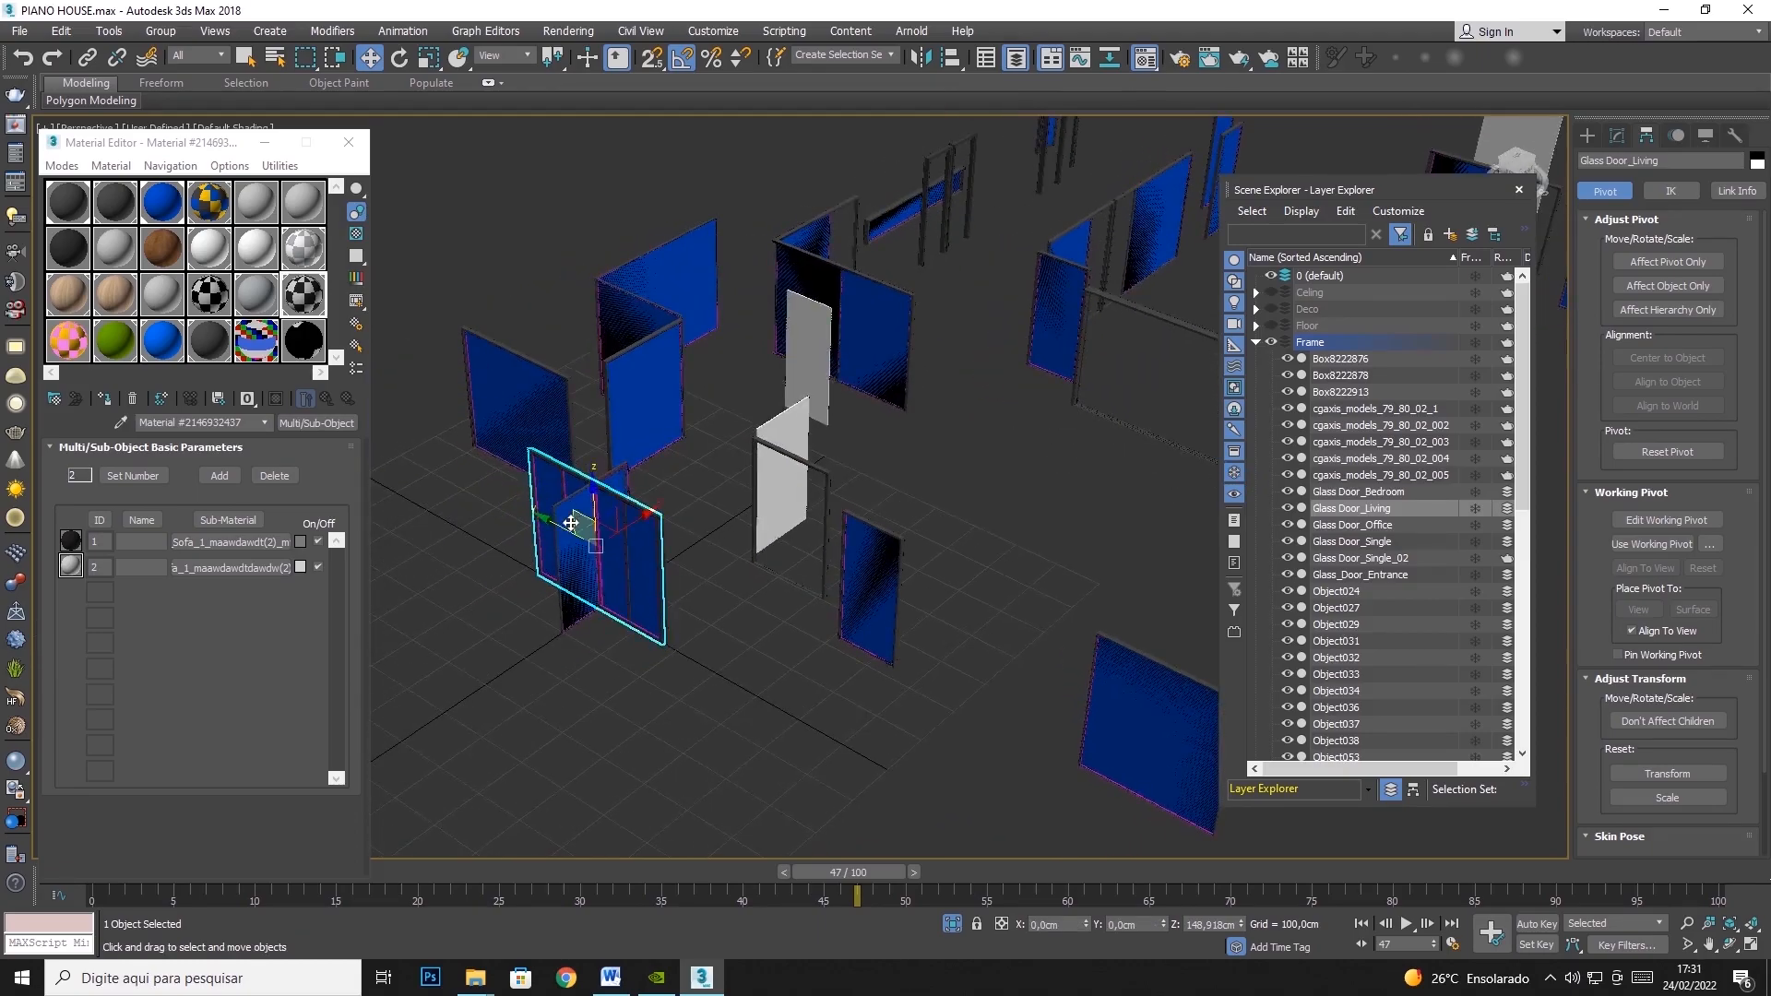
pyautogui.hotkey('ctrl', 'z')
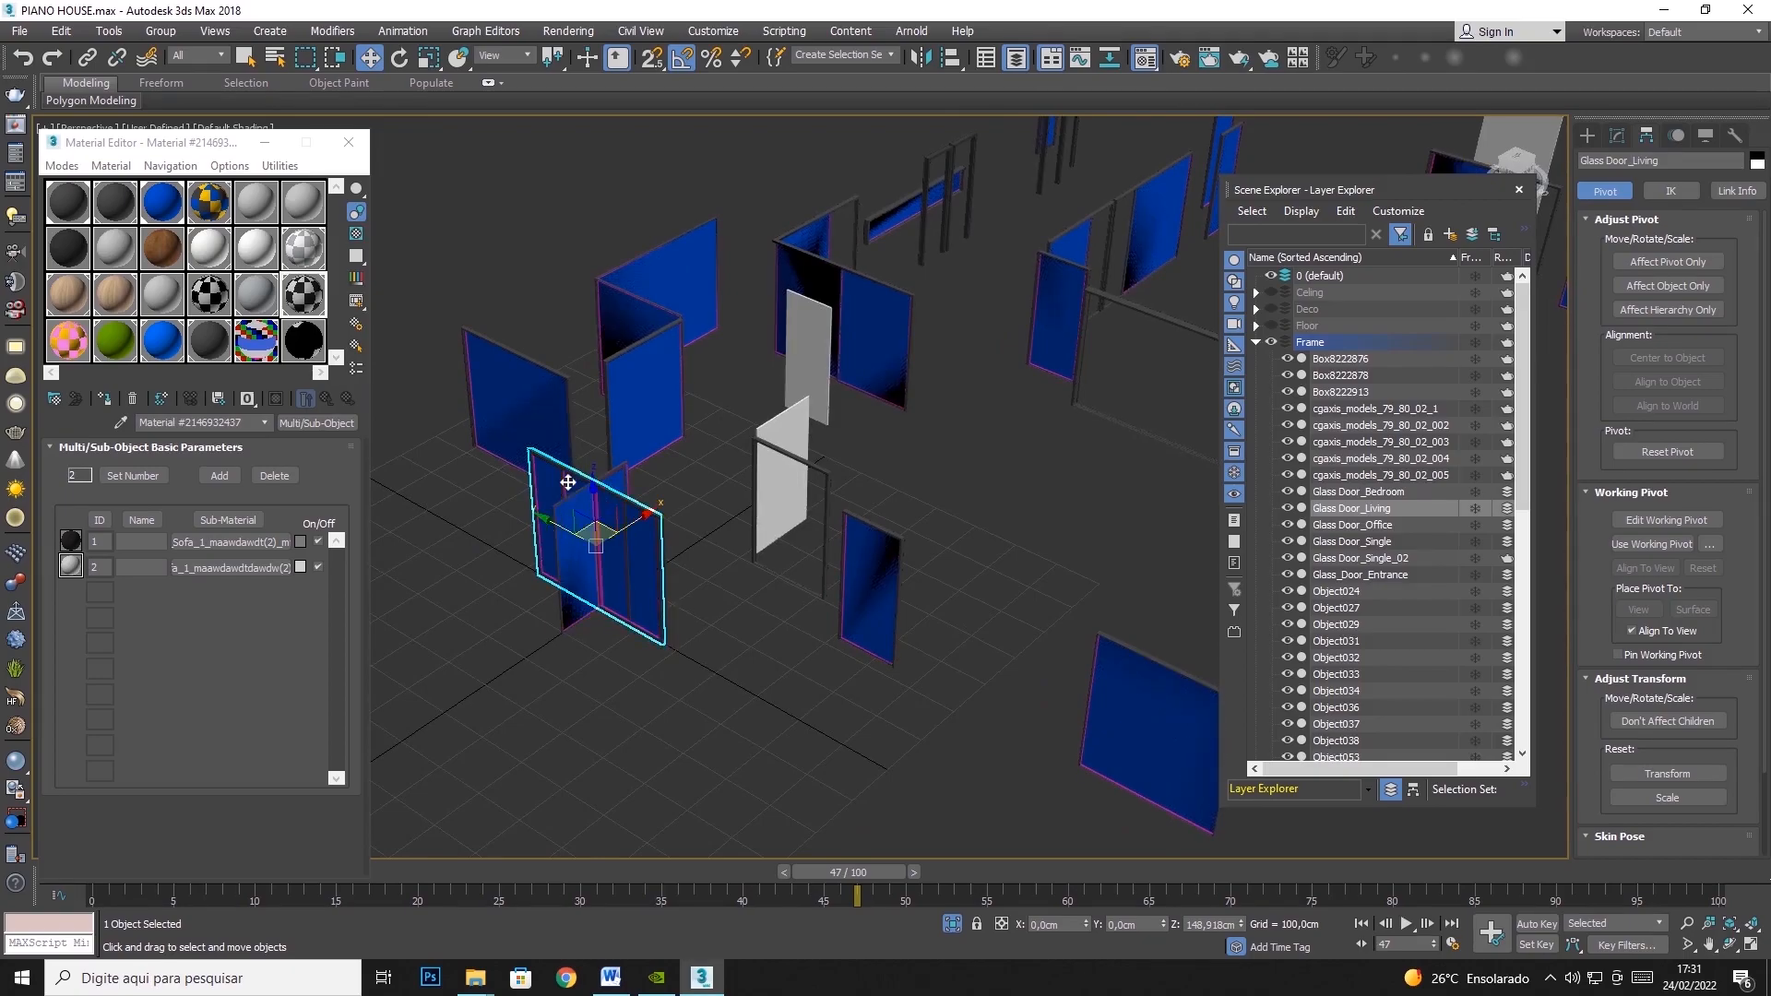
# Try moving Glass Door_Bedroom to the far frames at about X 2474 and Y -820 cm, and undo the move
pyautogui.click(561, 475)
pyautogui.scroll(-5, 554, 553)
pyautogui.scroll(3, 542, 587)
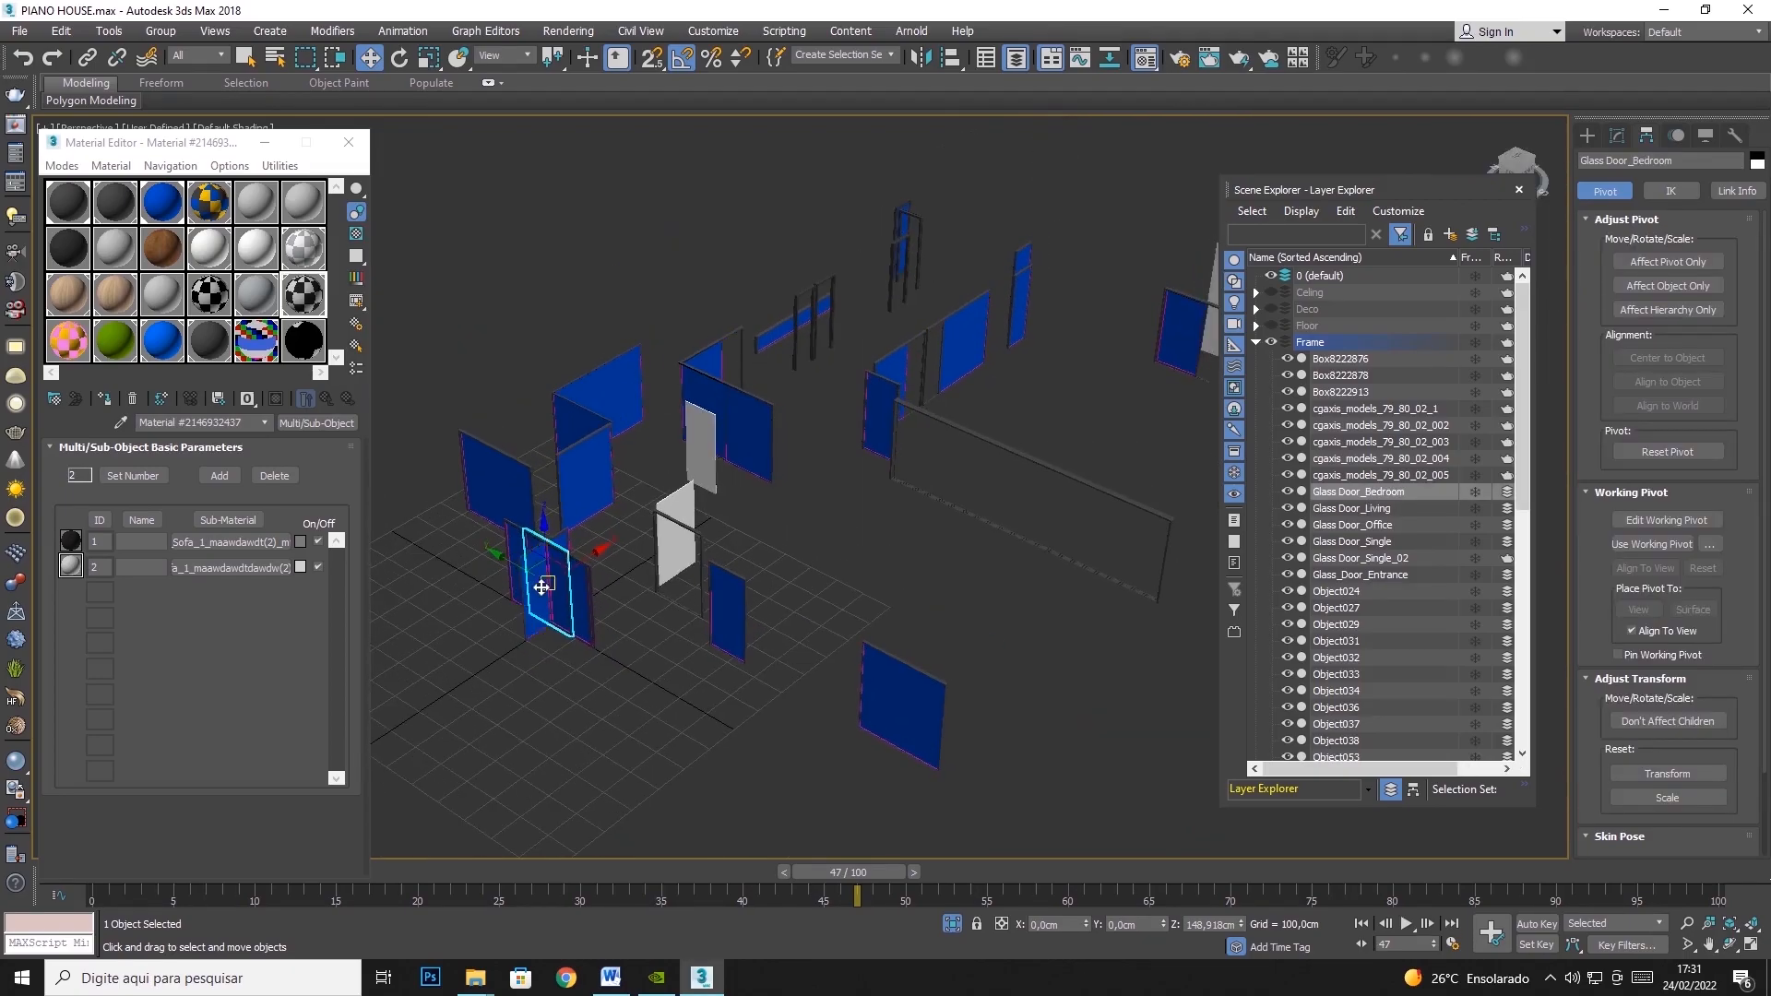
pyautogui.moveTo(553, 566); pyautogui.dragTo(559, 703)
pyautogui.hotkey('ctrl', 'z')
pyautogui.moveTo(556, 565); pyautogui.dragTo(1121, 378)
pyautogui.moveTo(1122, 378); pyautogui.dragTo(976, 430, button='middle')
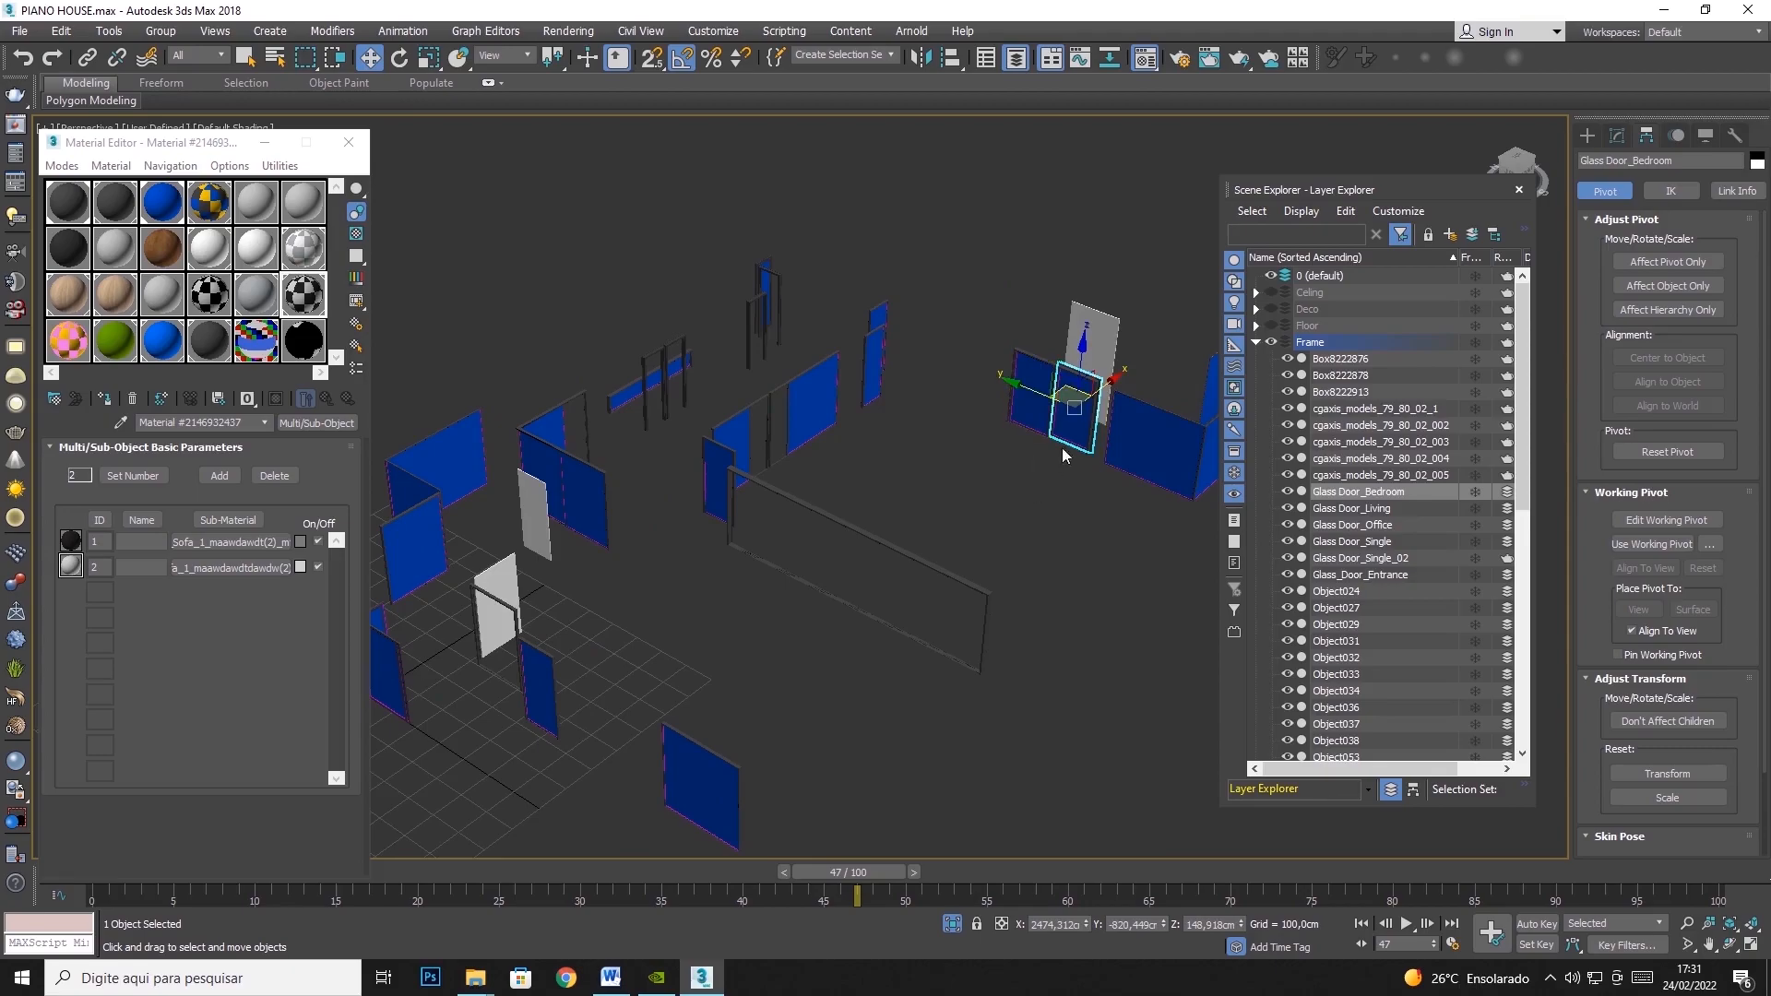
pyautogui.moveTo(1047, 401)
pyautogui.mouseDown()
pyautogui.moveTo(982, 381)
pyautogui.moveTo(1035, 402)
pyautogui.mouseUp()
pyautogui.hotkey('ctrl', 'z')
# Select Glass Door_Office and Glass Door_Single_02, show only these two doors, and clear the selection
pyautogui.moveTo(616, 616); pyautogui.dragTo(885, 545, button='middle')
pyautogui.scroll(4, 757, 546)
pyautogui.moveTo(601, 583); pyautogui.dragTo(566, 529)
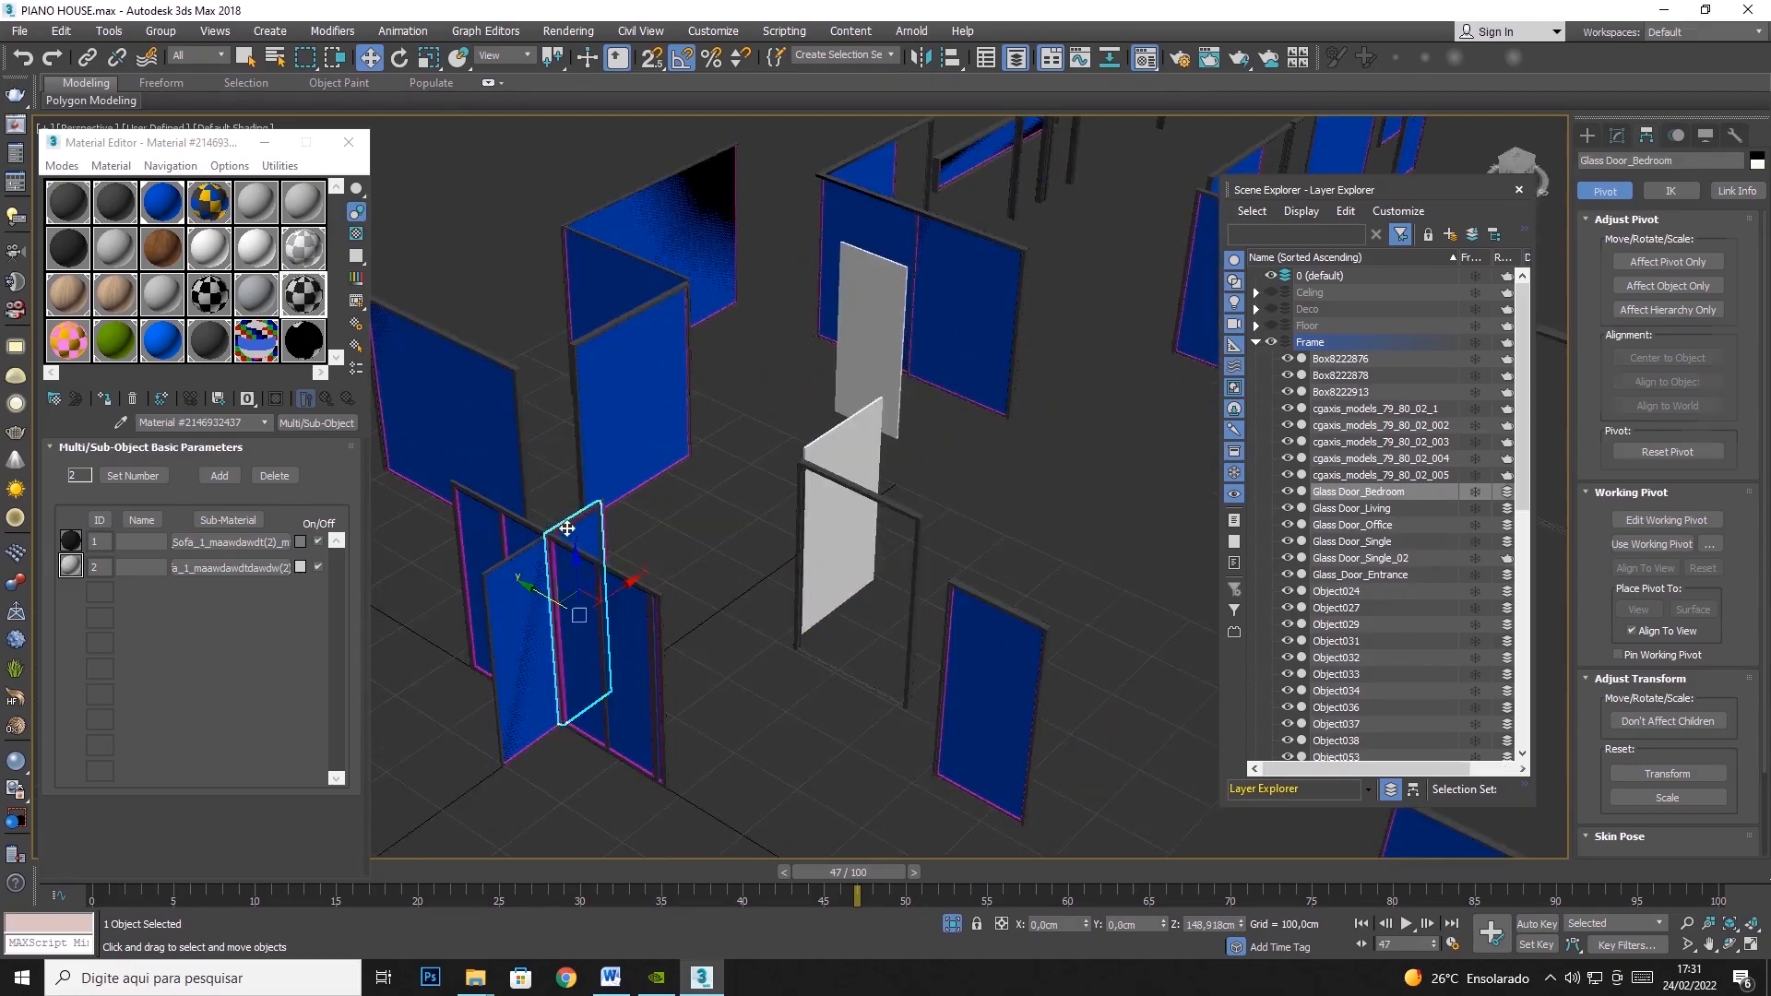
pyautogui.keyDown('ctrl'); pyautogui.click(521, 645); pyautogui.keyUp('ctrl')
pyautogui.rightClick(694, 505)
pyautogui.click(570, 395)
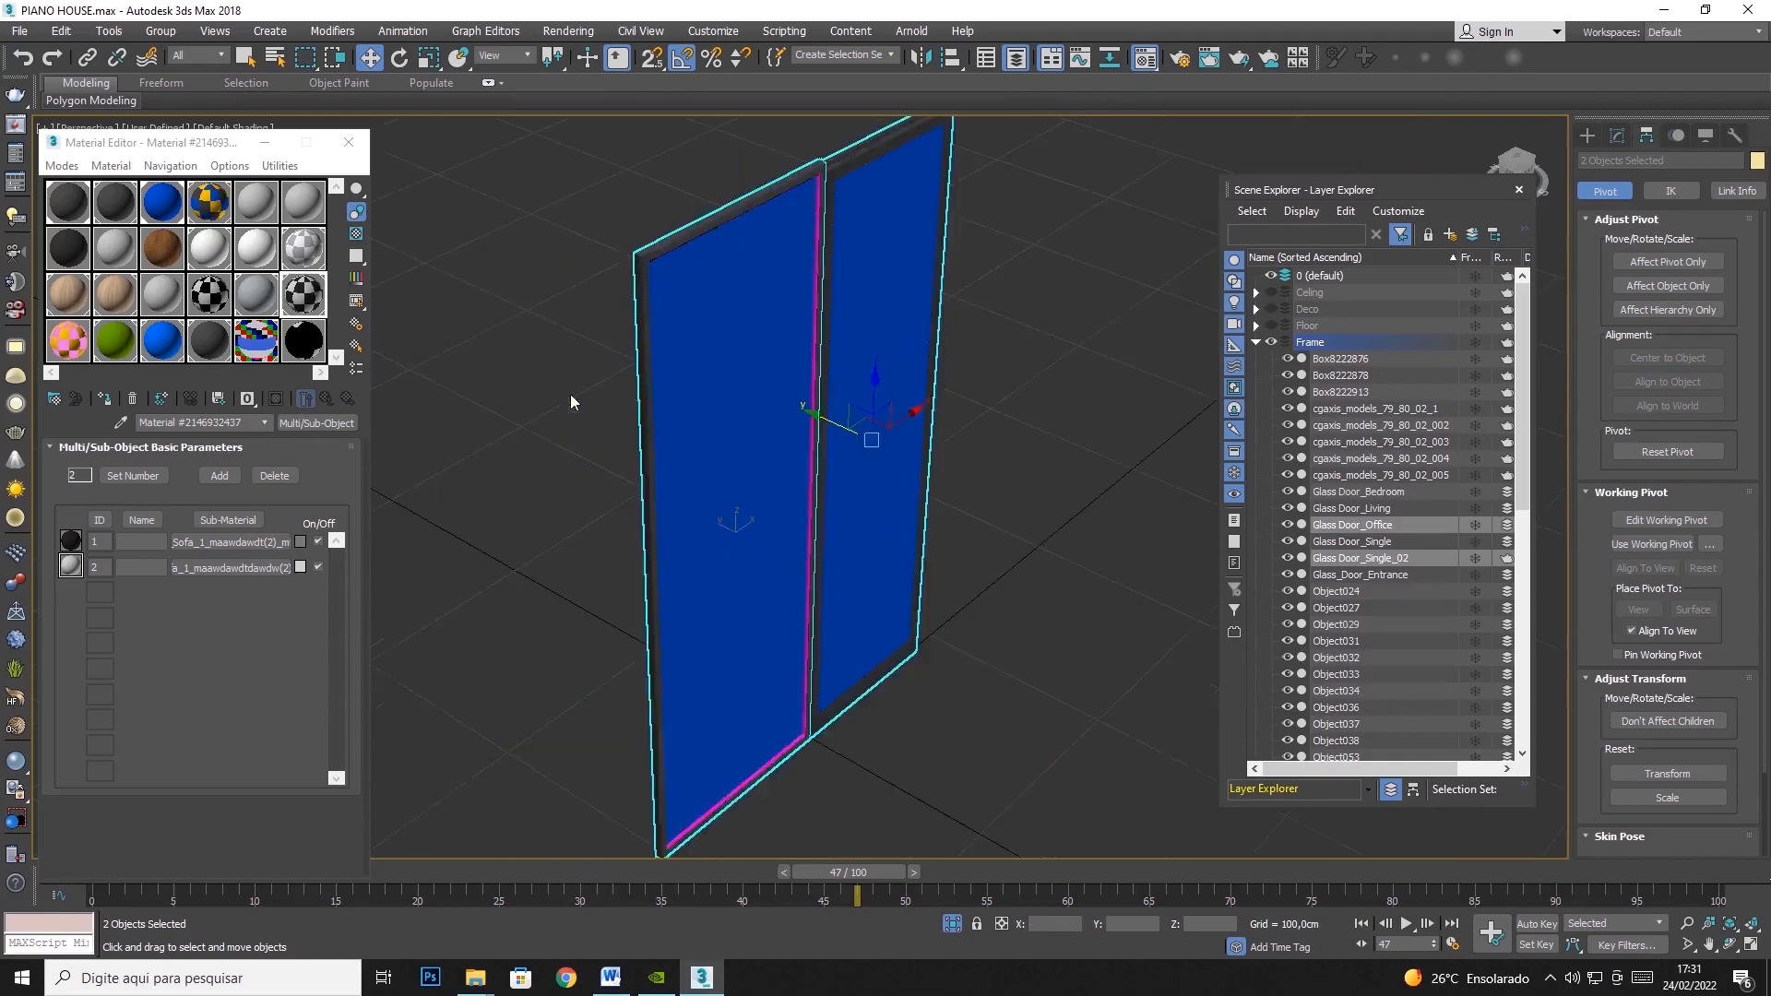
pyautogui.click(1063, 473)
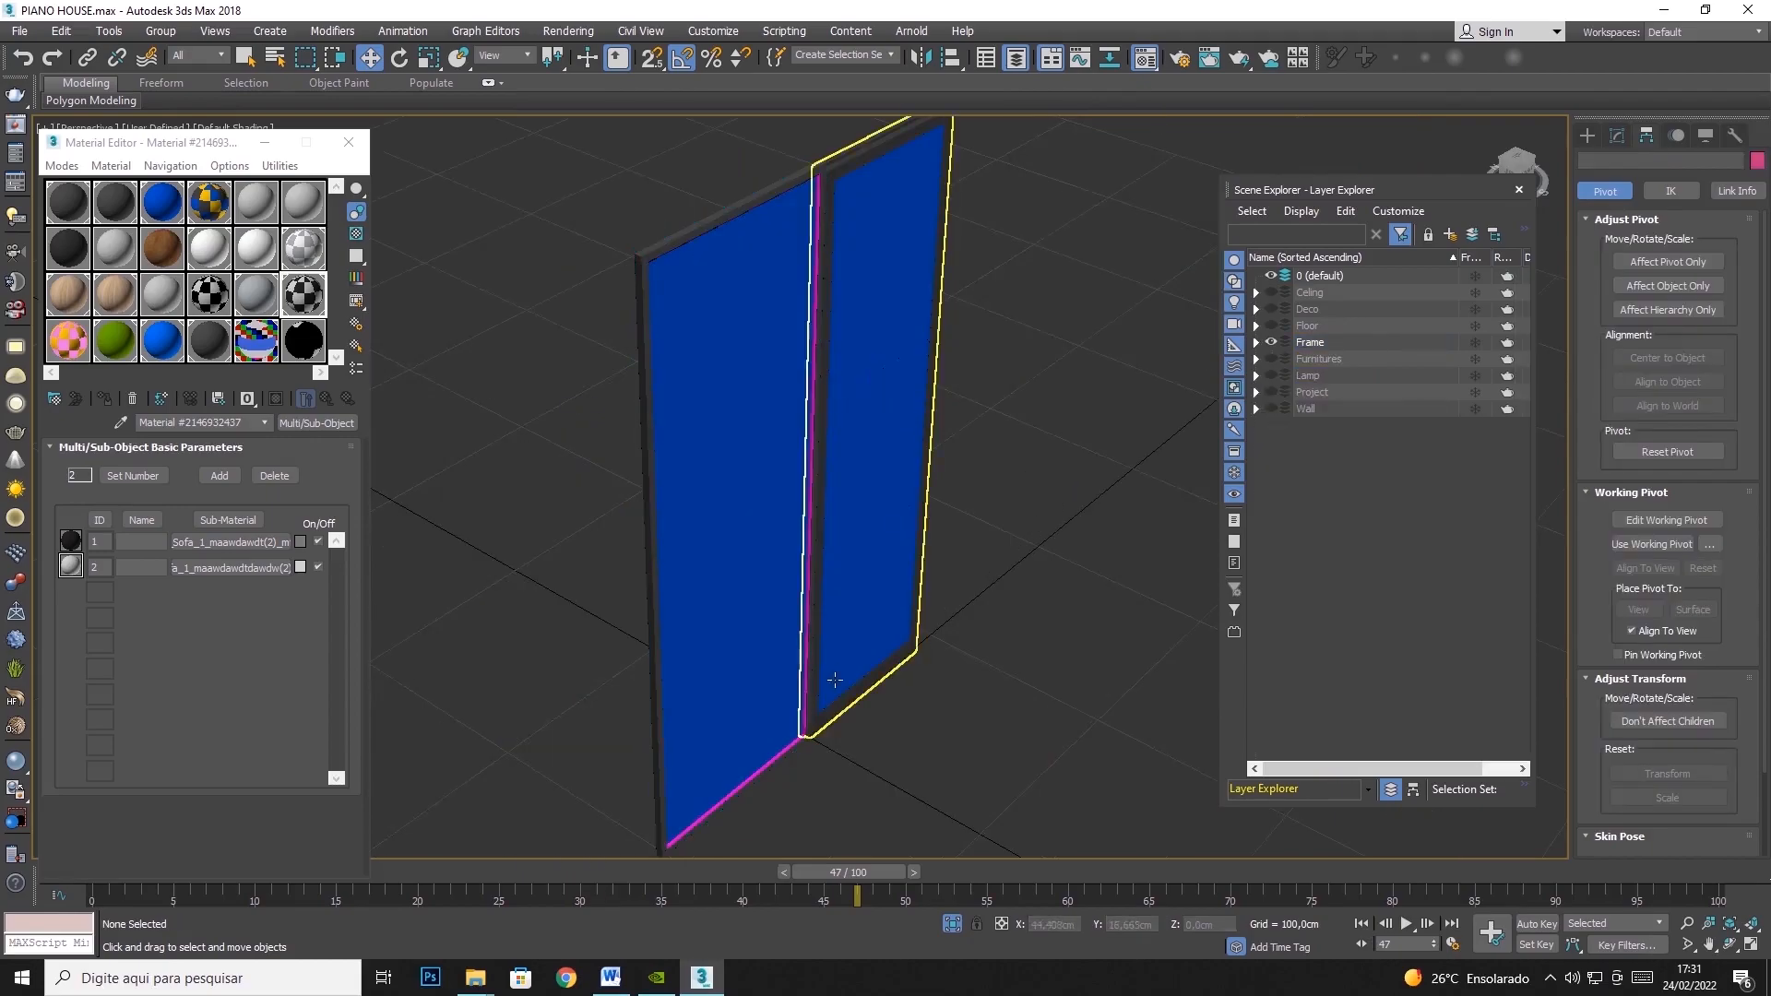
# Show the two doors in the maximized Top view and select Glass Door_Single_02
pyautogui.click(1750, 947)
pyautogui.click(1751, 947)
pyautogui.scroll(-3, 931, 574)
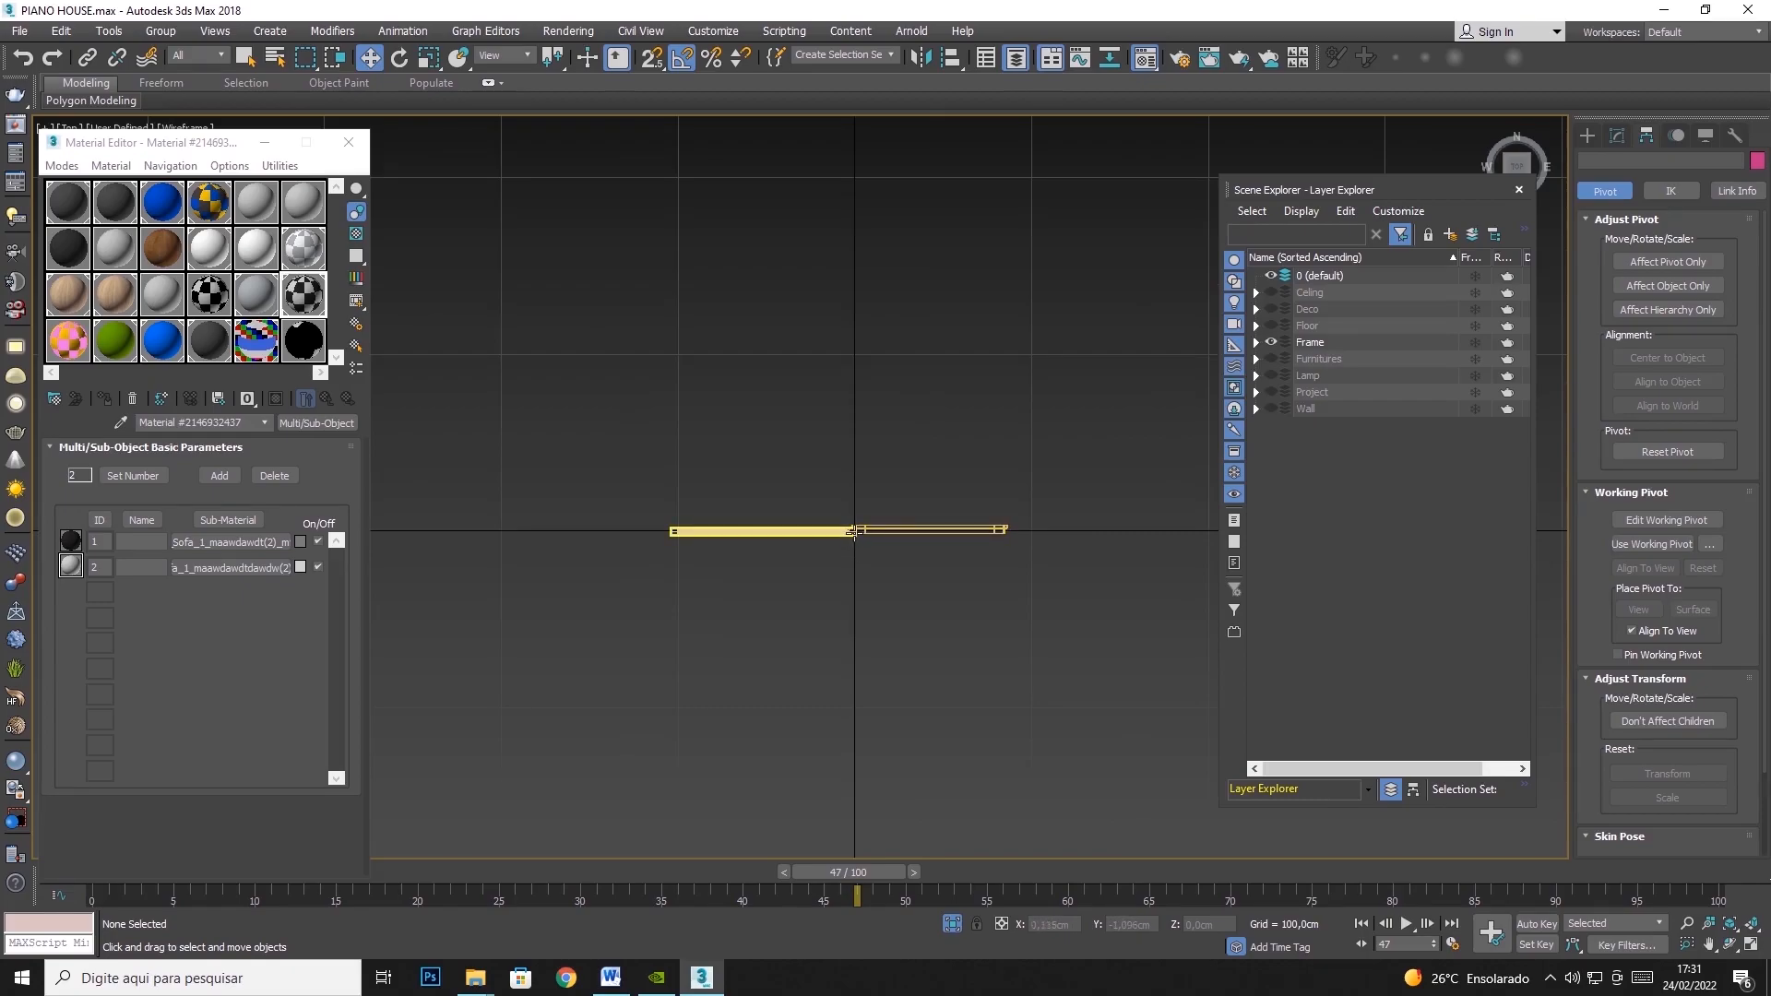
pyautogui.click(883, 528)
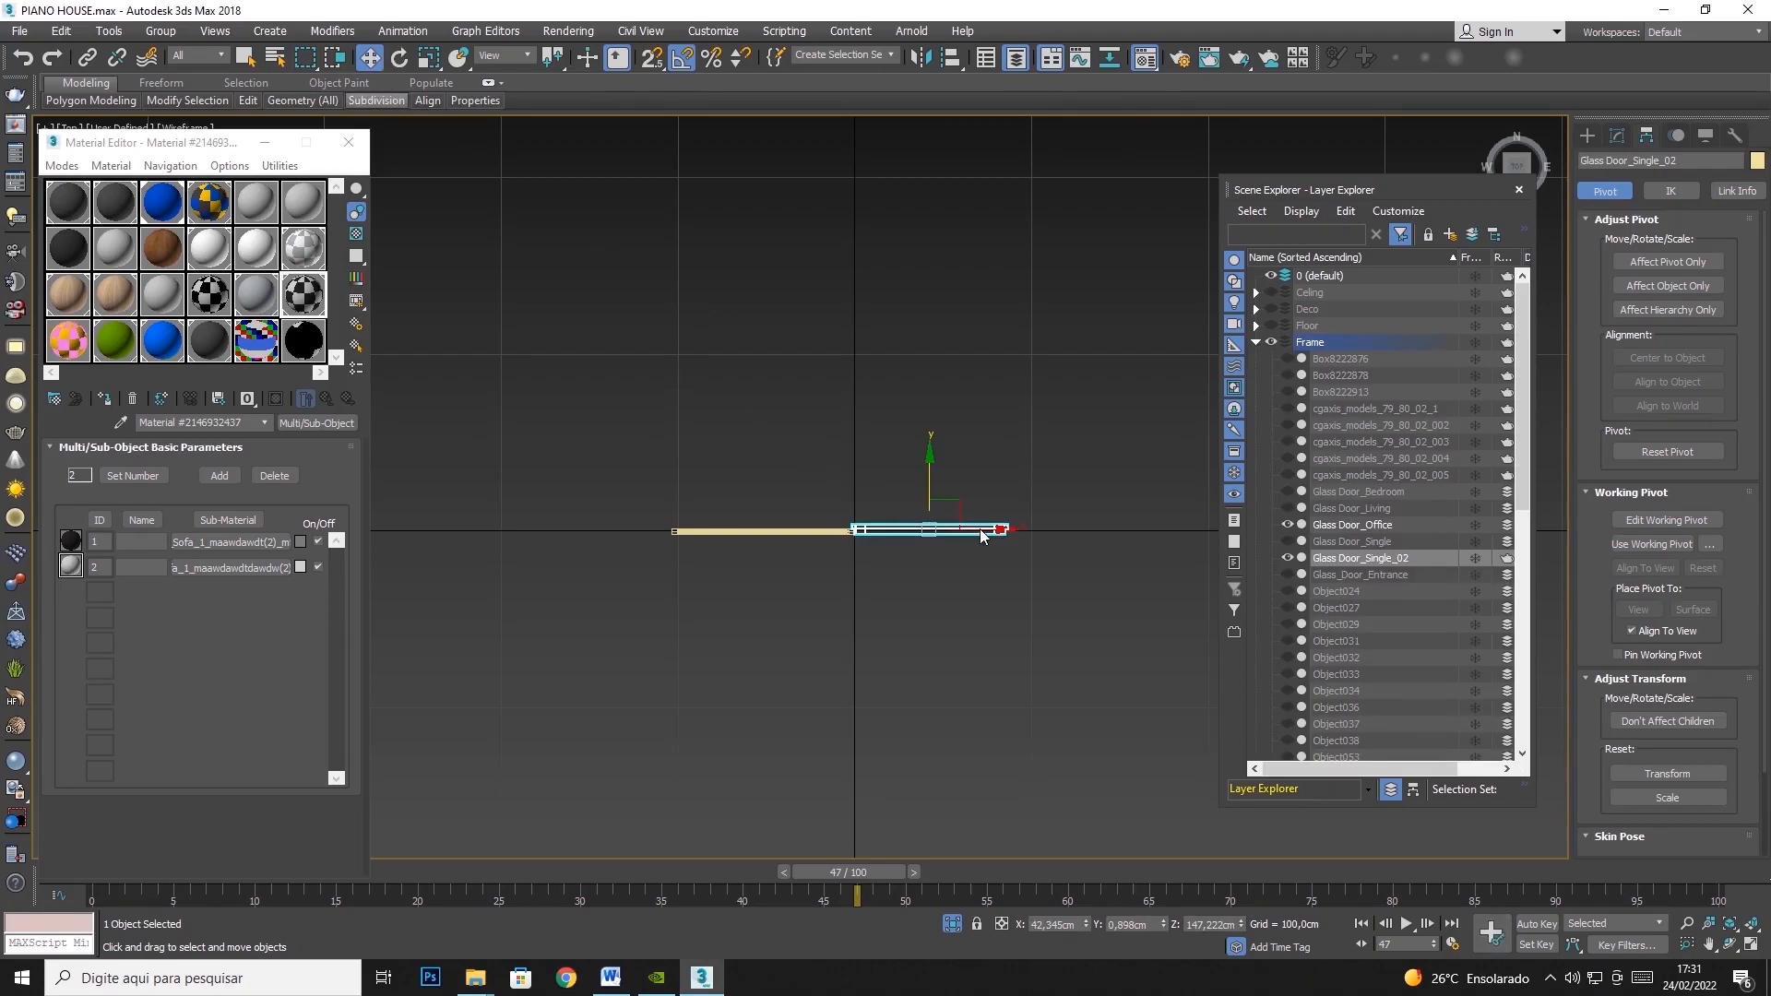
# Move only the pivot of Glass Door_Single_02 to its side edge next to the office door, at about X -0.1 cm
pyautogui.hotkey('alt', 'w')
pyautogui.keyDown('alt'); pyautogui.moveTo(932, 645); pyautogui.dragTo(875, 622, button='middle'); pyautogui.keyUp('alt')
pyautogui.moveTo(875, 621)
pyautogui.mouseDown()
pyautogui.moveTo(1016, 557)
pyautogui.moveTo(885, 615)
pyautogui.mouseUp()
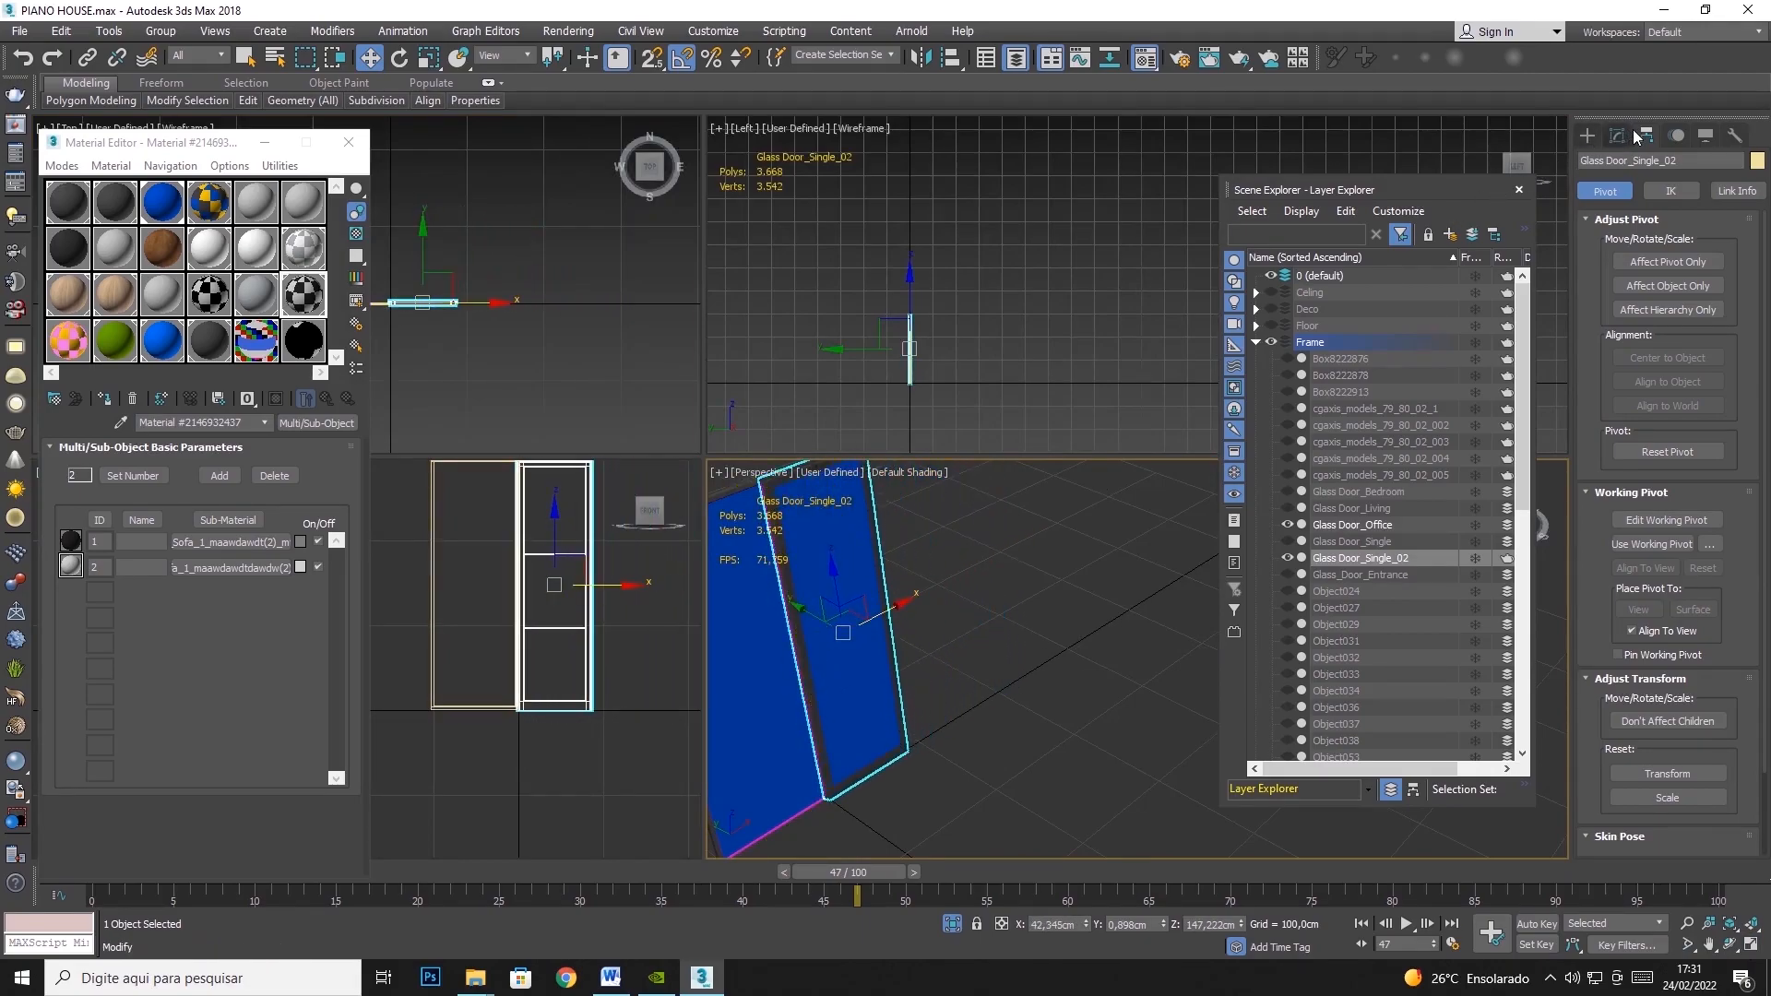
pyautogui.click(1667, 262)
pyautogui.moveTo(885, 612); pyautogui.dragTo(842, 634)
pyautogui.click(1638, 262)
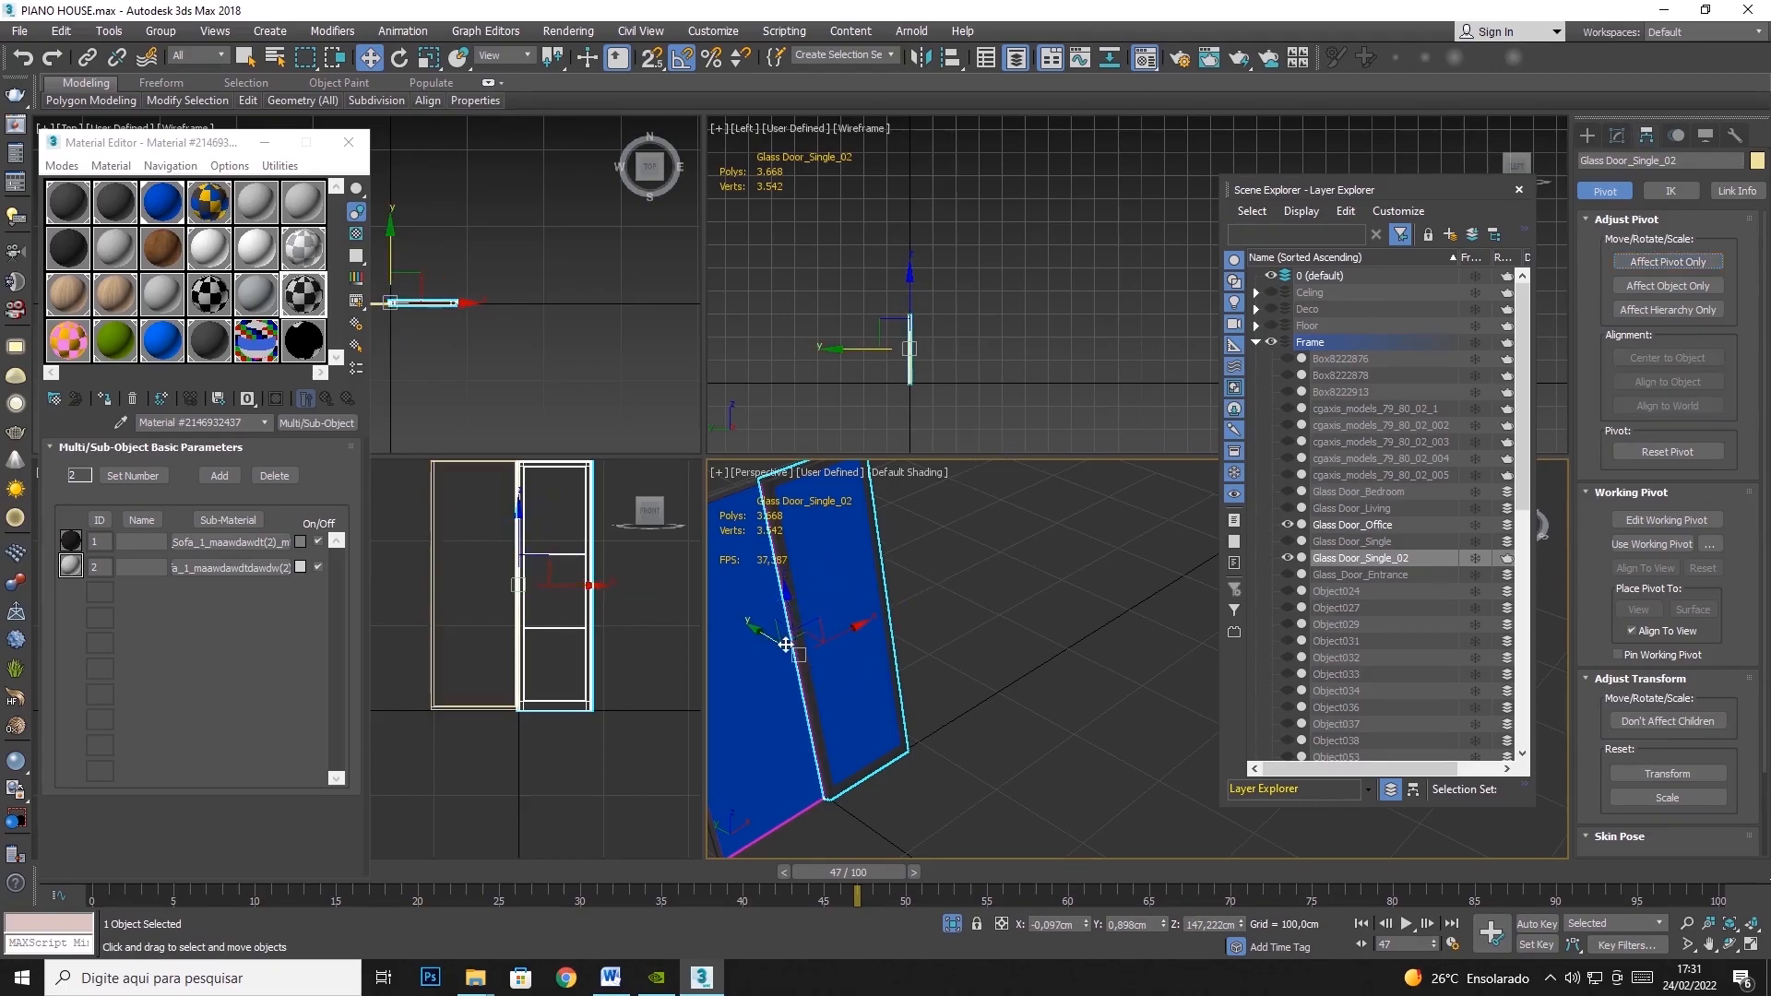
# Try rotating Glass Door_Single_02 about its new pivot, and examine the pivot up close in the maximized Top view
pyautogui.click(399, 57)
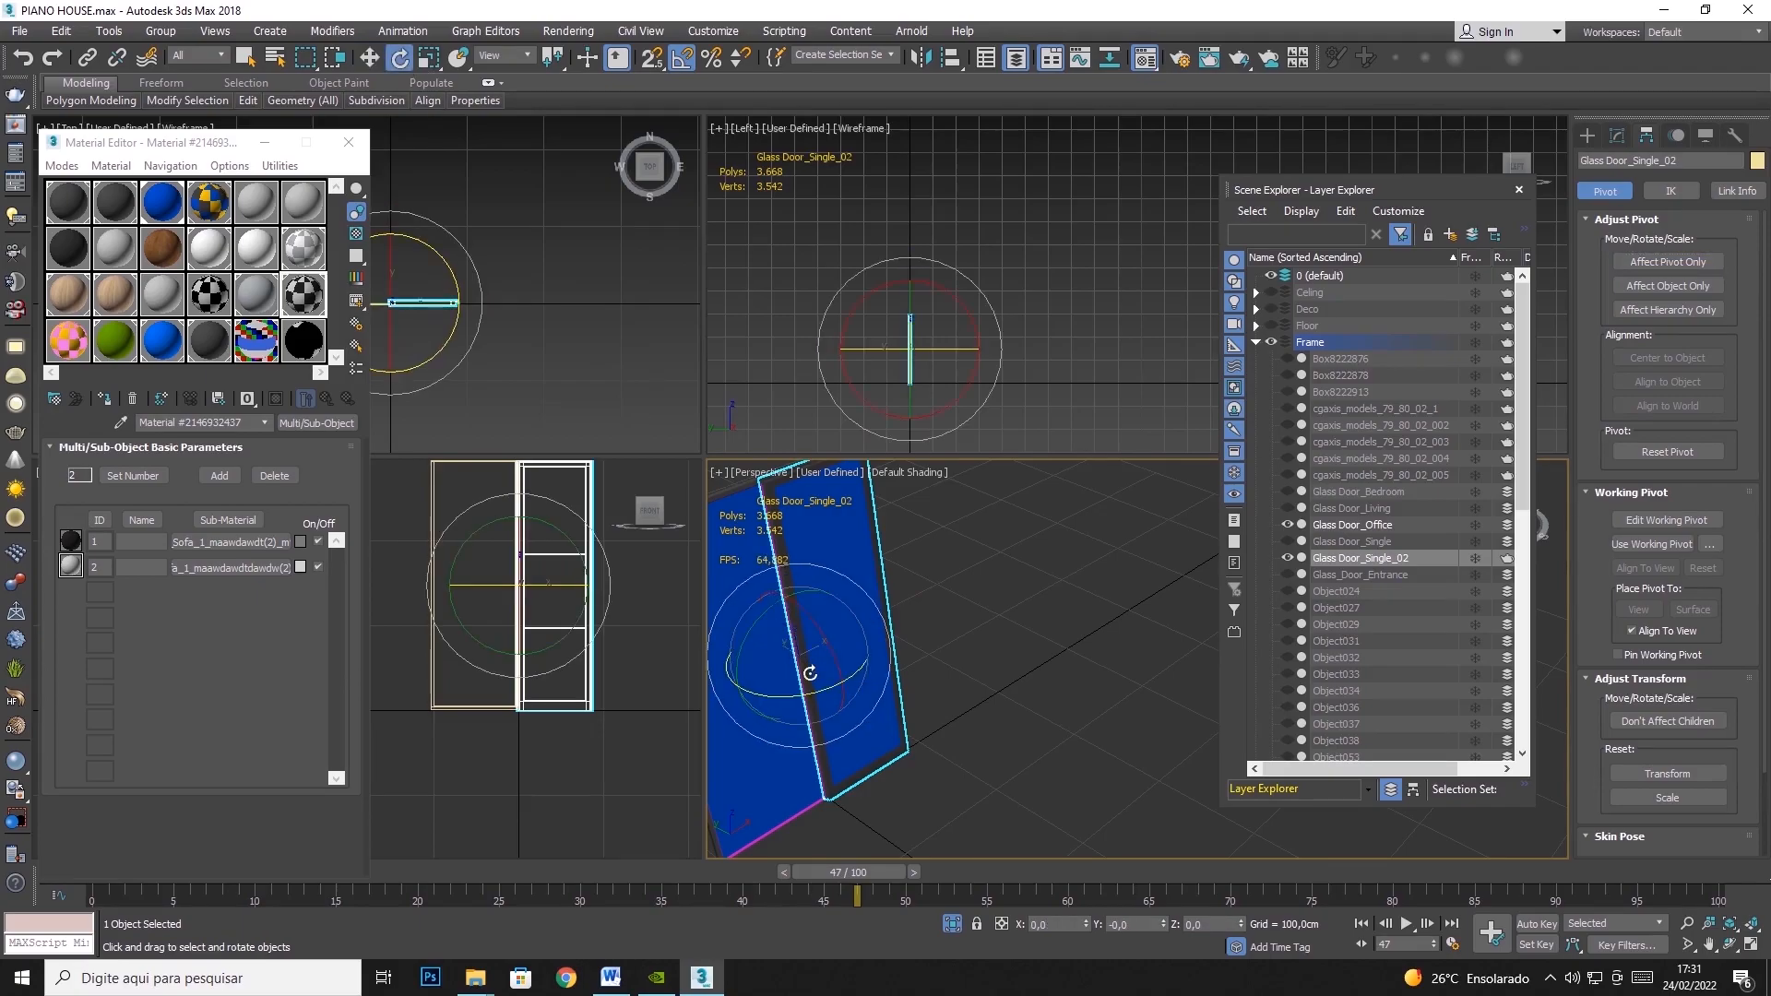
pyautogui.moveTo(794, 693)
pyautogui.mouseDown()
pyautogui.moveTo(872, 688)
pyautogui.moveTo(803, 715)
pyautogui.mouseUp()
pyautogui.rightClick(540, 333)
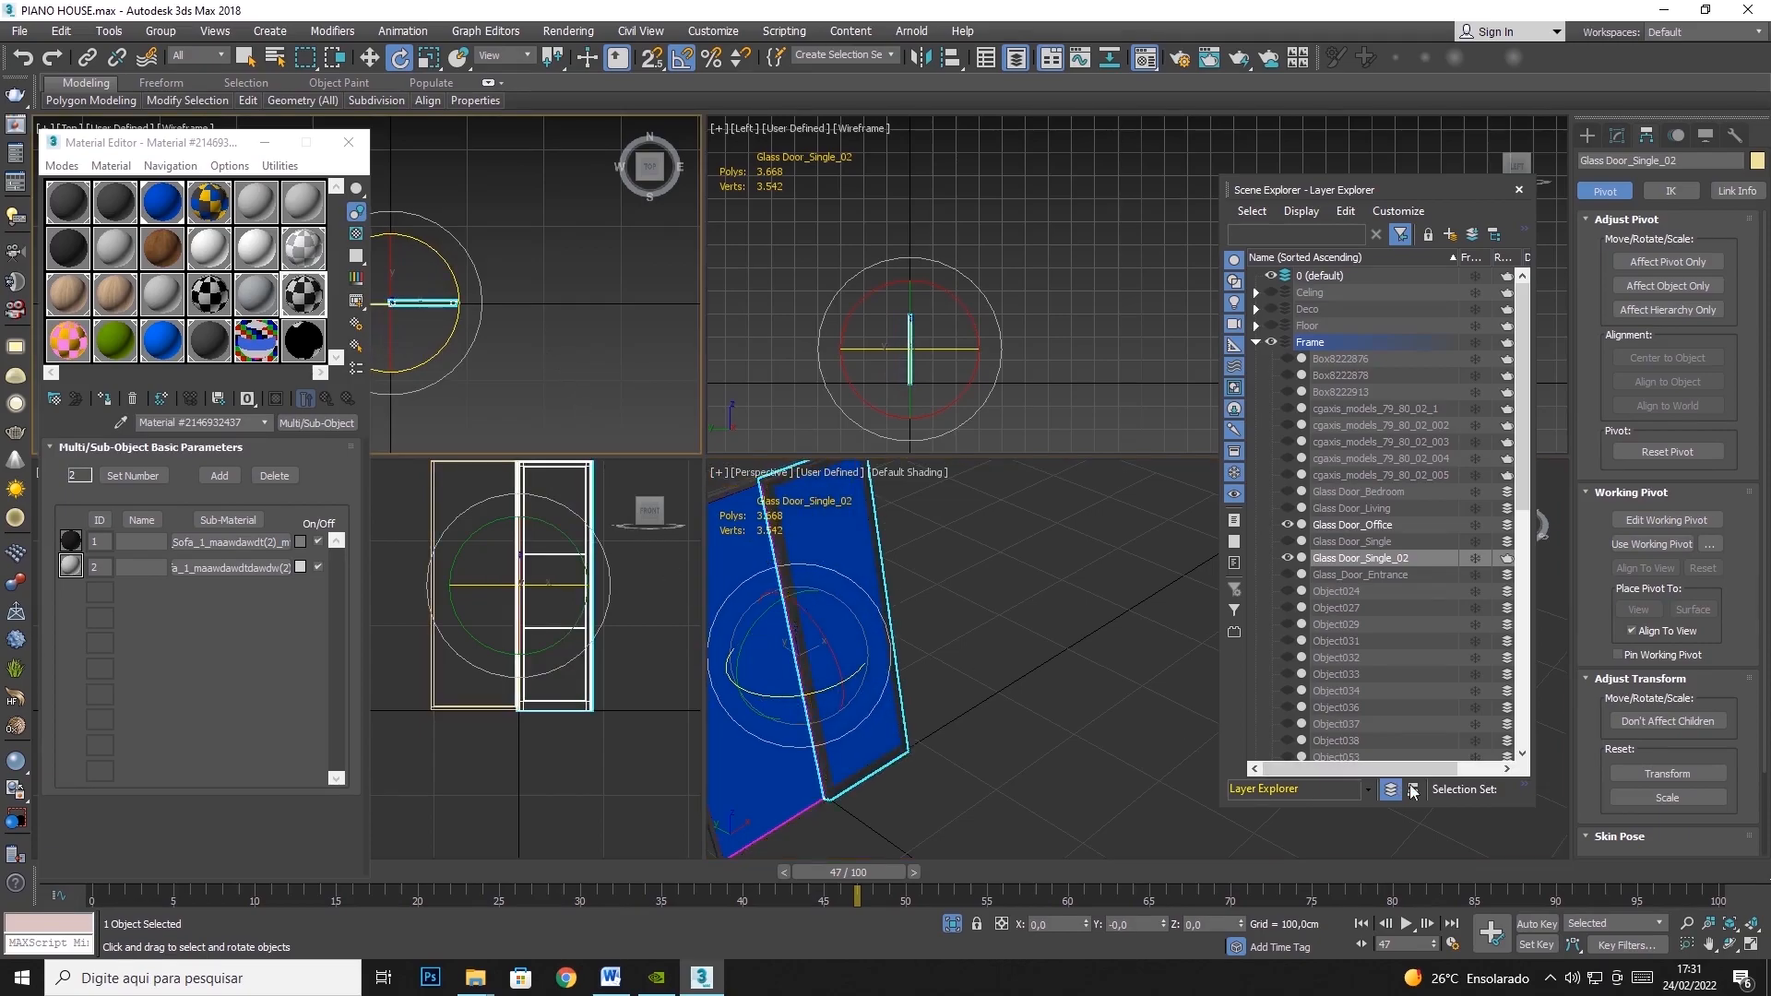
pyautogui.click(1749, 947)
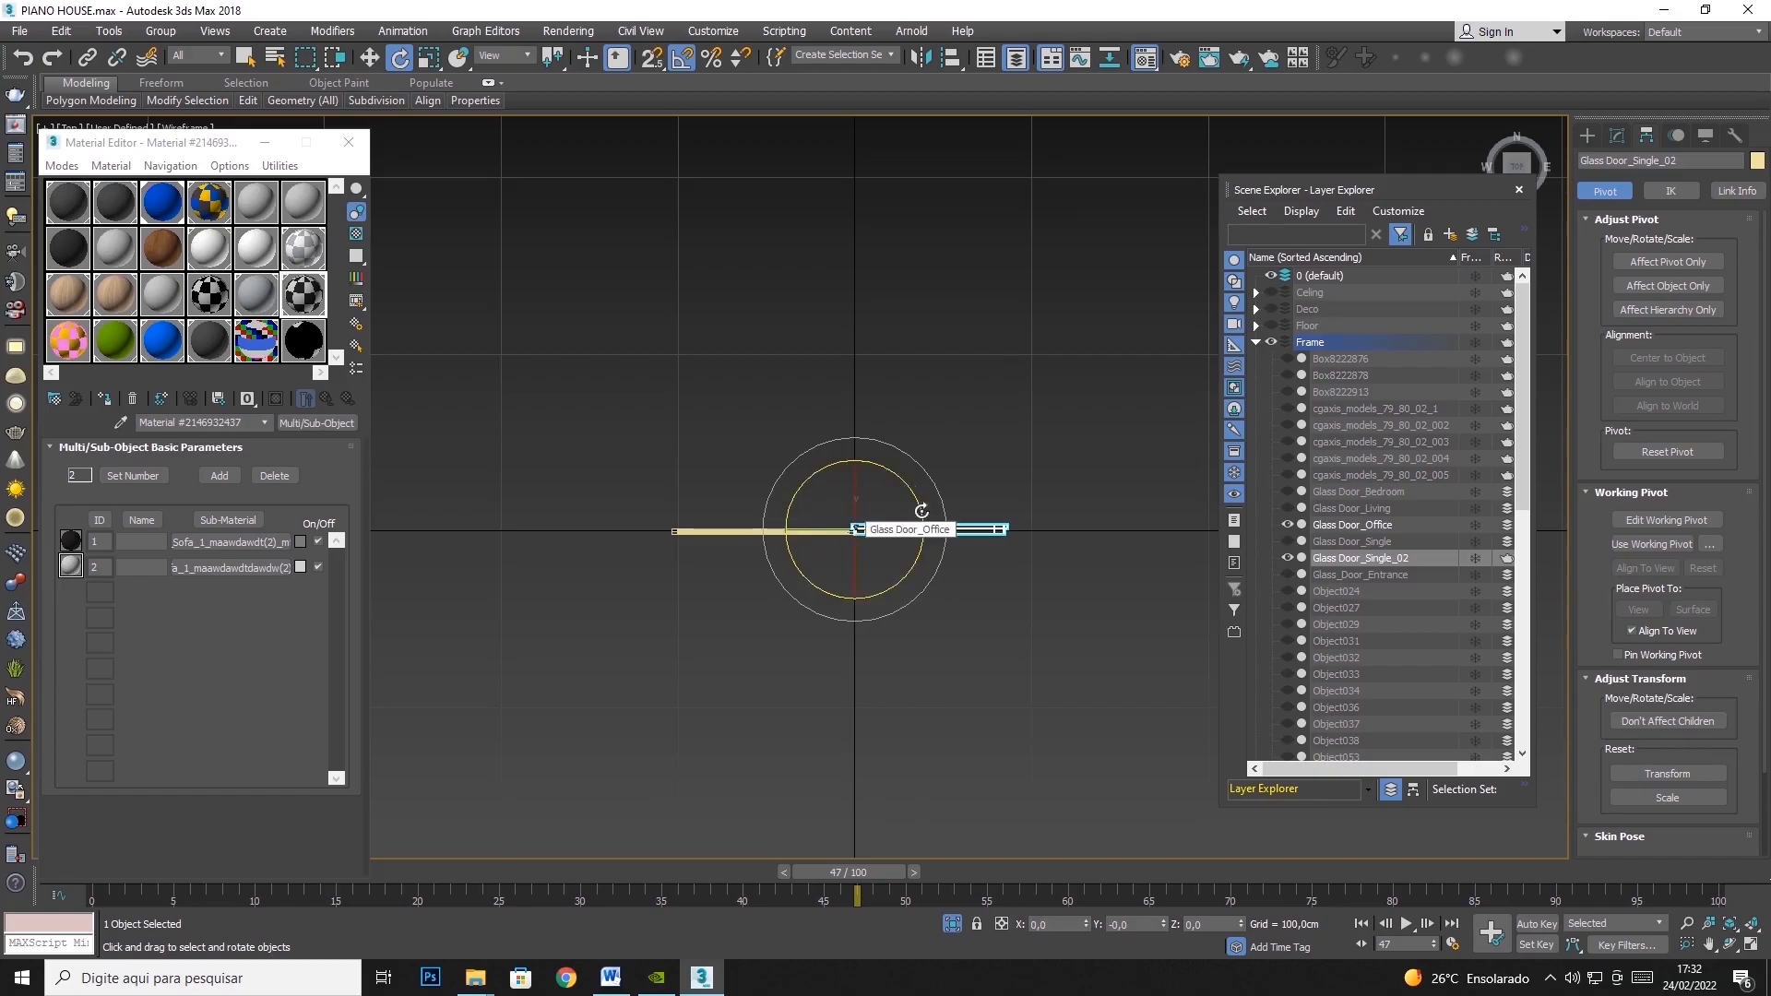
pyautogui.scroll(5, 855, 544)
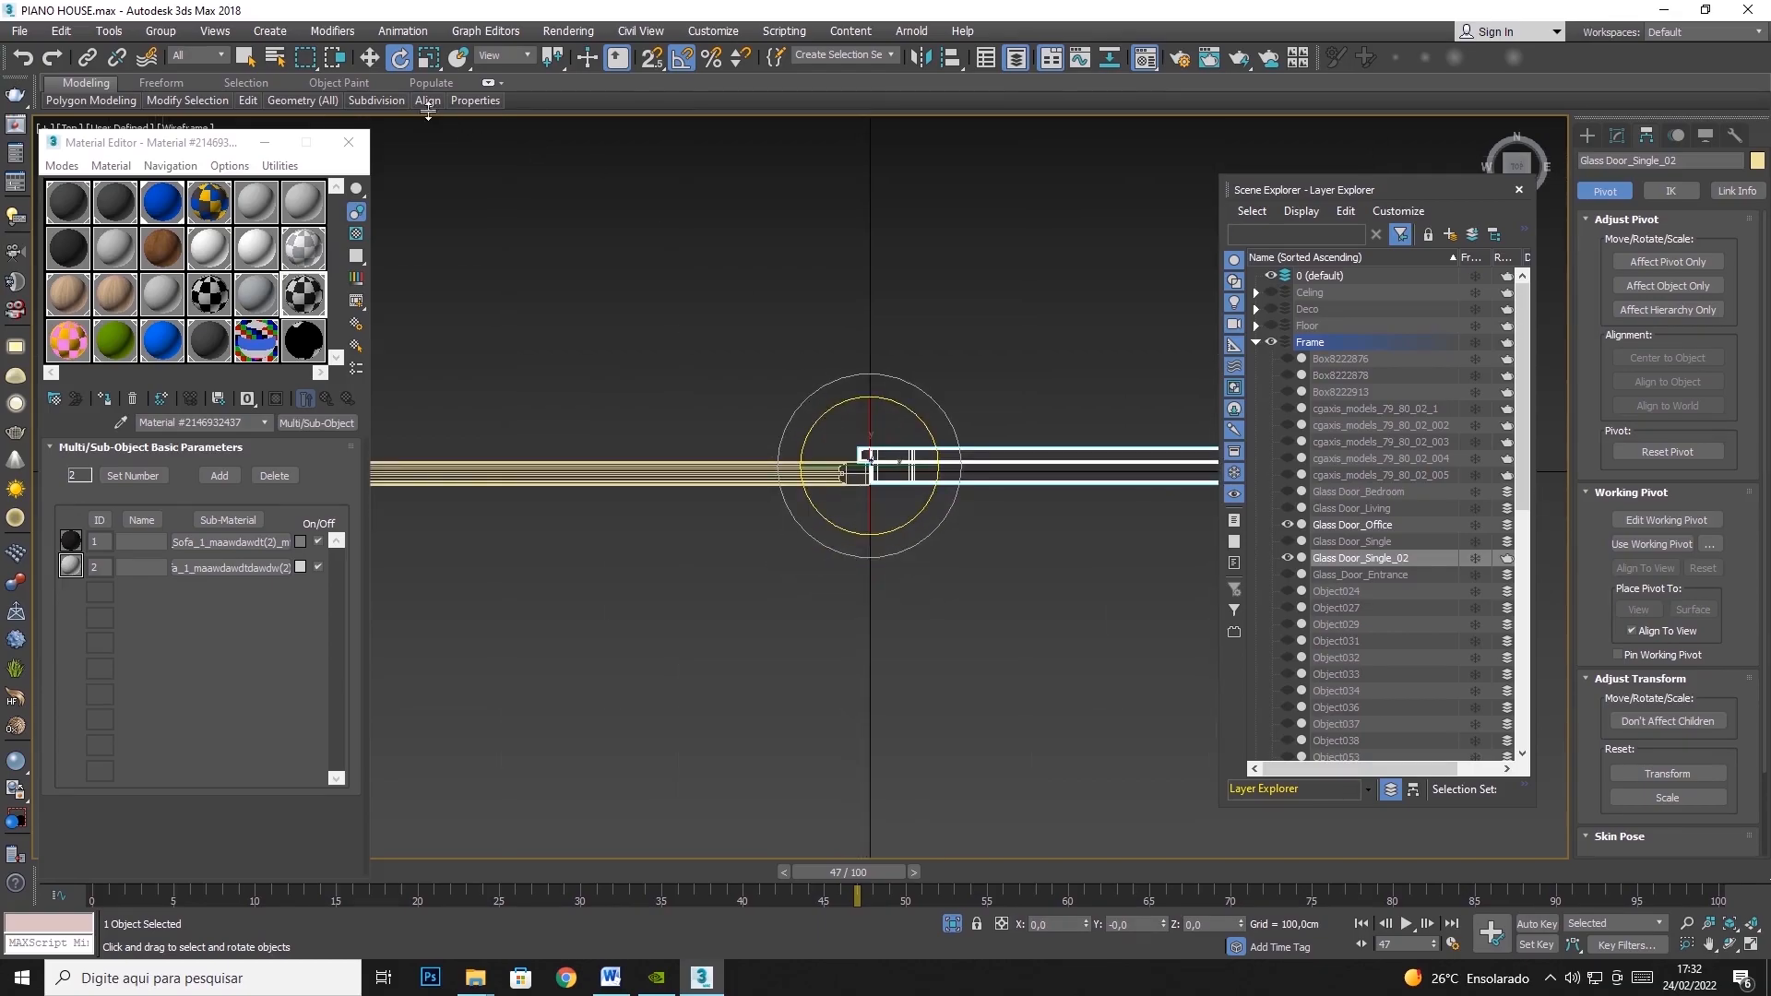
# Try sliding Glass Door_Single_02 over the office door to about X -36.6 cm, and undo the move
pyautogui.click(369, 58)
pyautogui.scroll(-3, 705, 555)
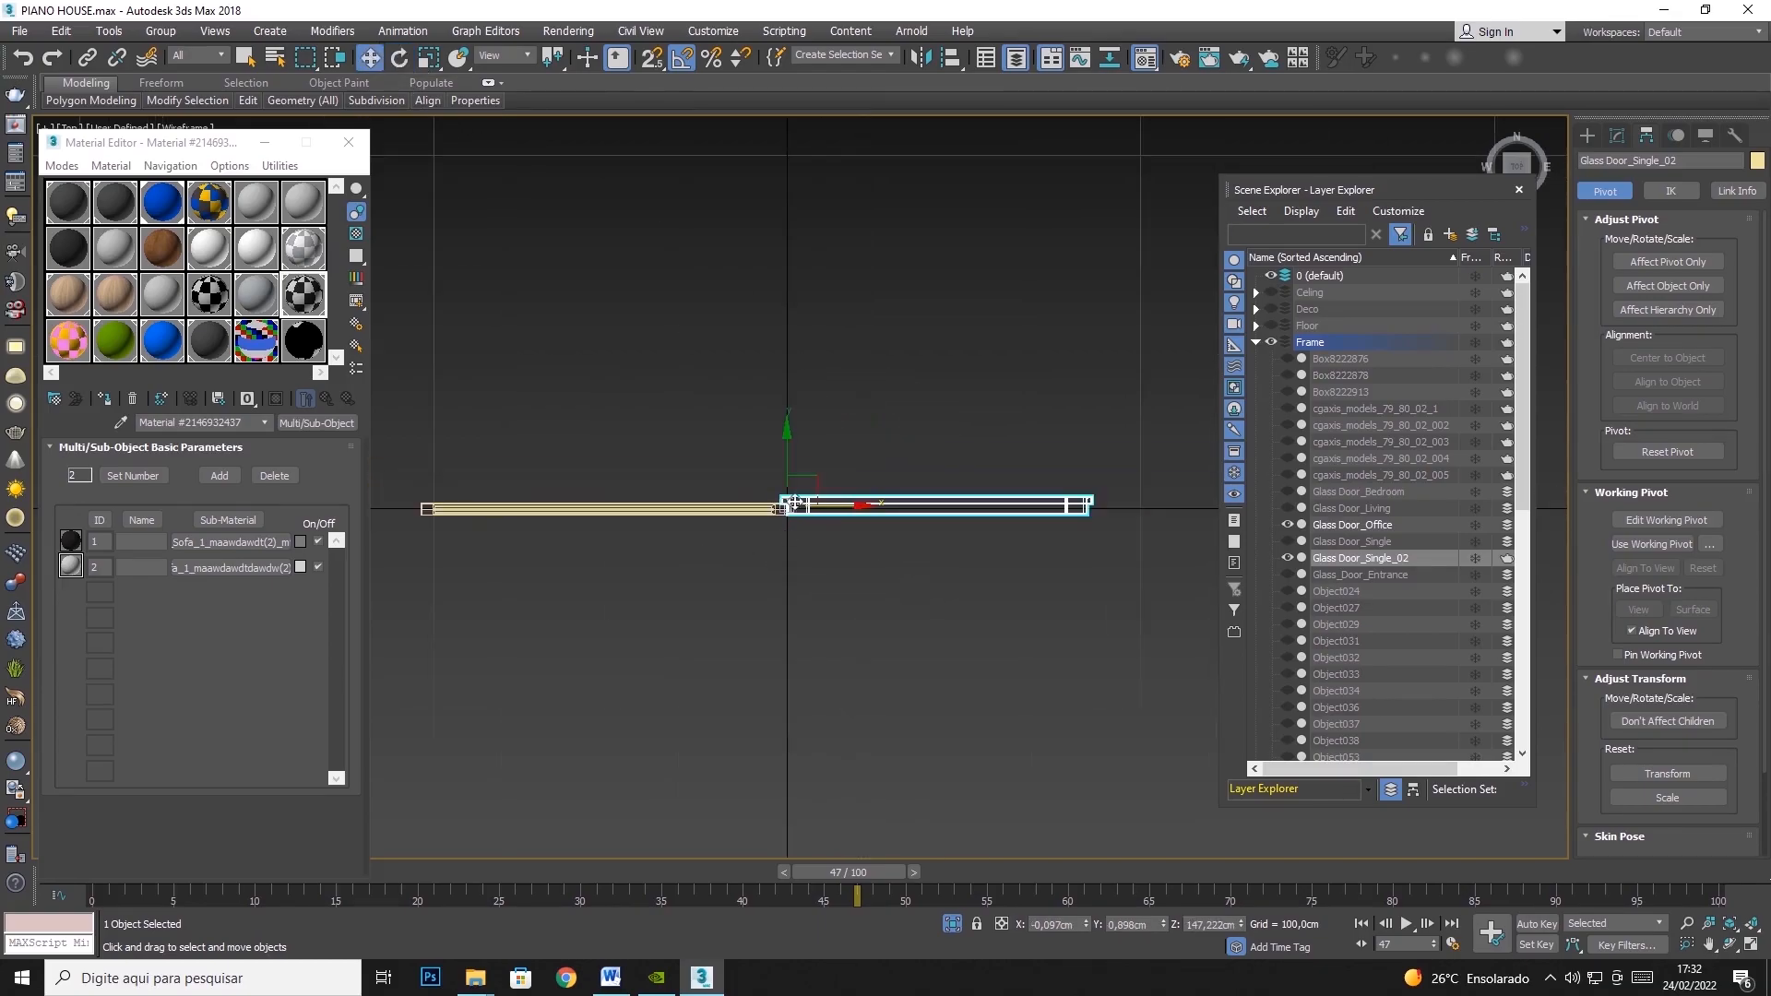
pyautogui.scroll(5, 807, 505)
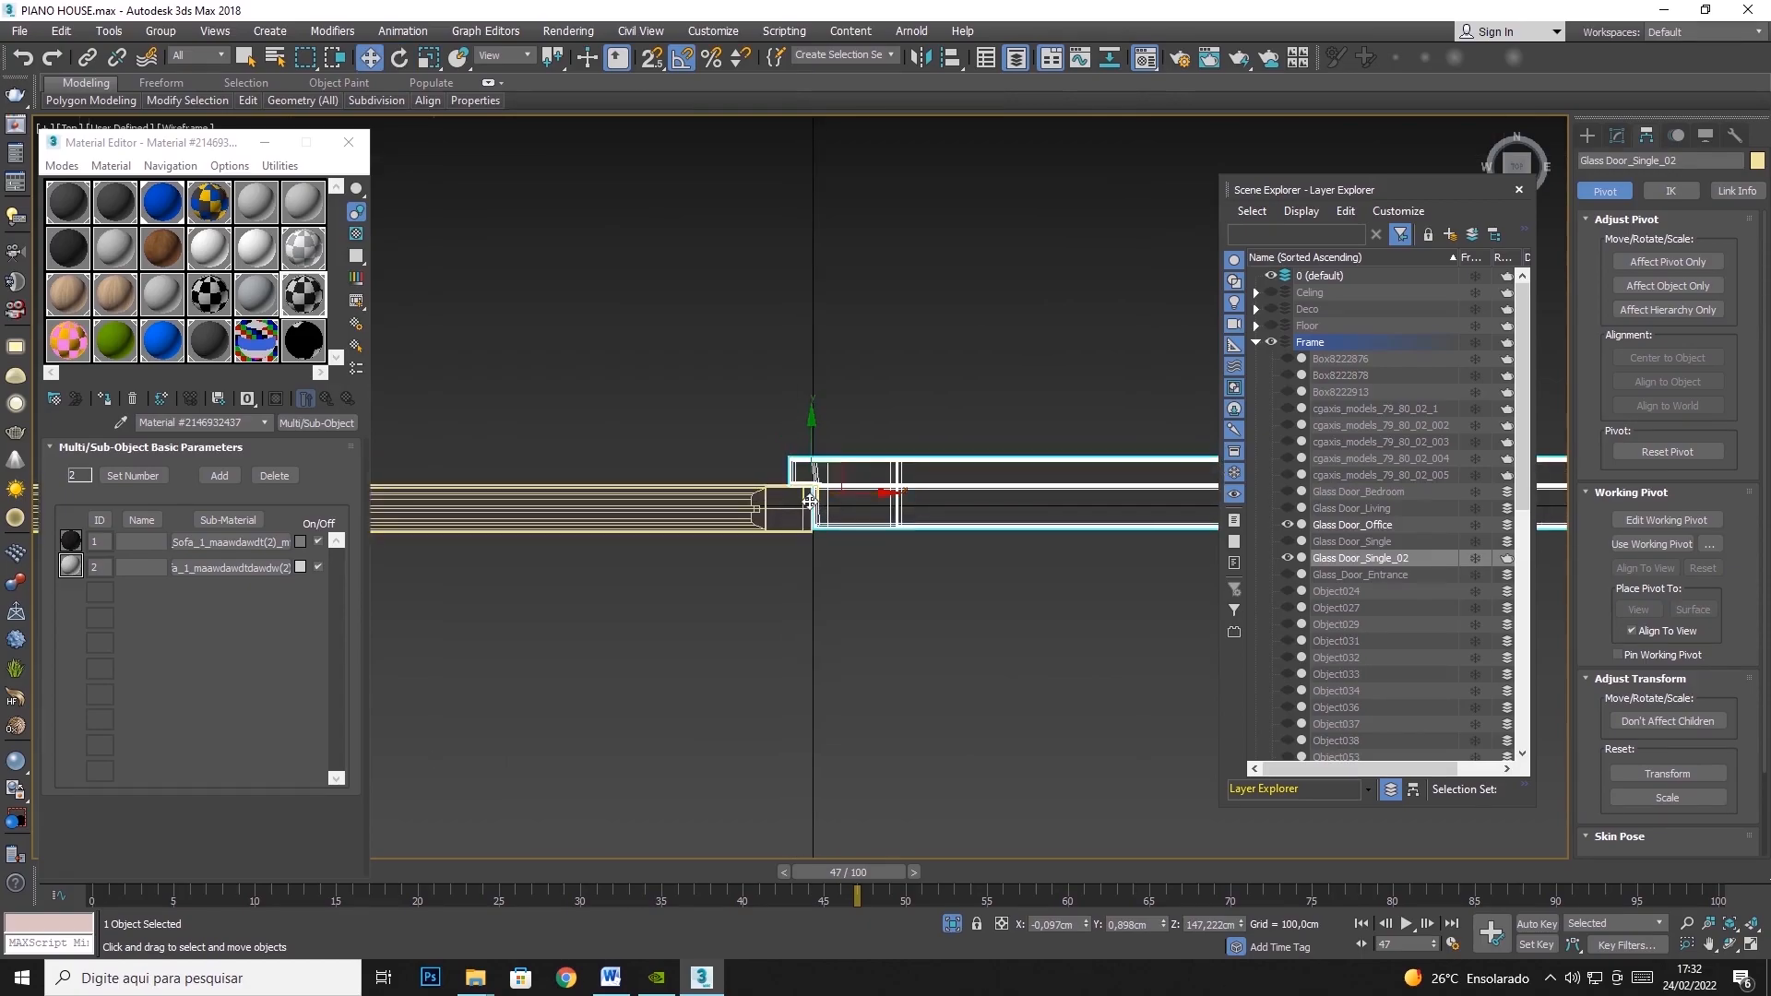
pyautogui.scroll(-3, 835, 502)
pyautogui.moveTo(850, 479); pyautogui.dragTo(883, 424)
pyautogui.scroll(-3, 913, 317)
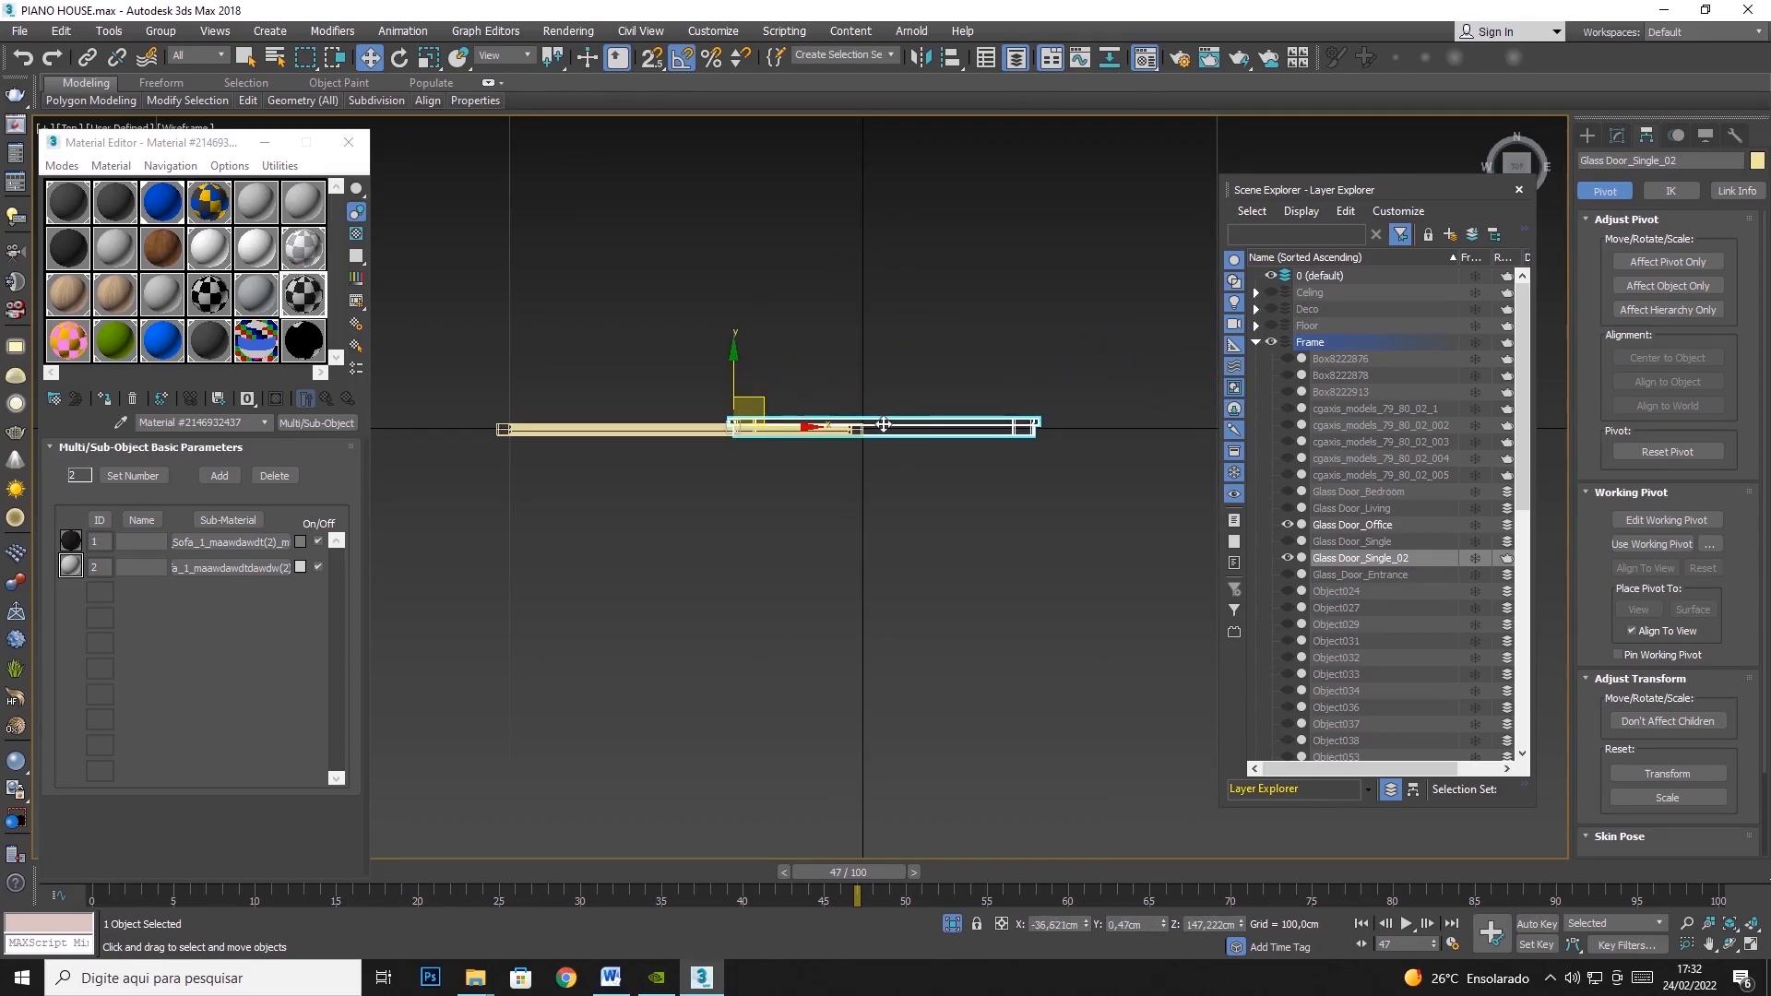
pyautogui.click(402, 57)
pyautogui.hotkey('ctrl', 'z')
# Try swinging Glass Door_Single_02 open around its edge pivot in the Top view, return it to closed, and select Glass Door_Office
pyautogui.press('w')
pyautogui.moveTo(901, 313); pyautogui.dragTo(843, 376)
pyautogui.scroll(5, 922, 429)
pyautogui.press('e')
pyautogui.scroll(-5, 749, 387)
pyautogui.moveTo(805, 311); pyautogui.dragTo(771, 390)
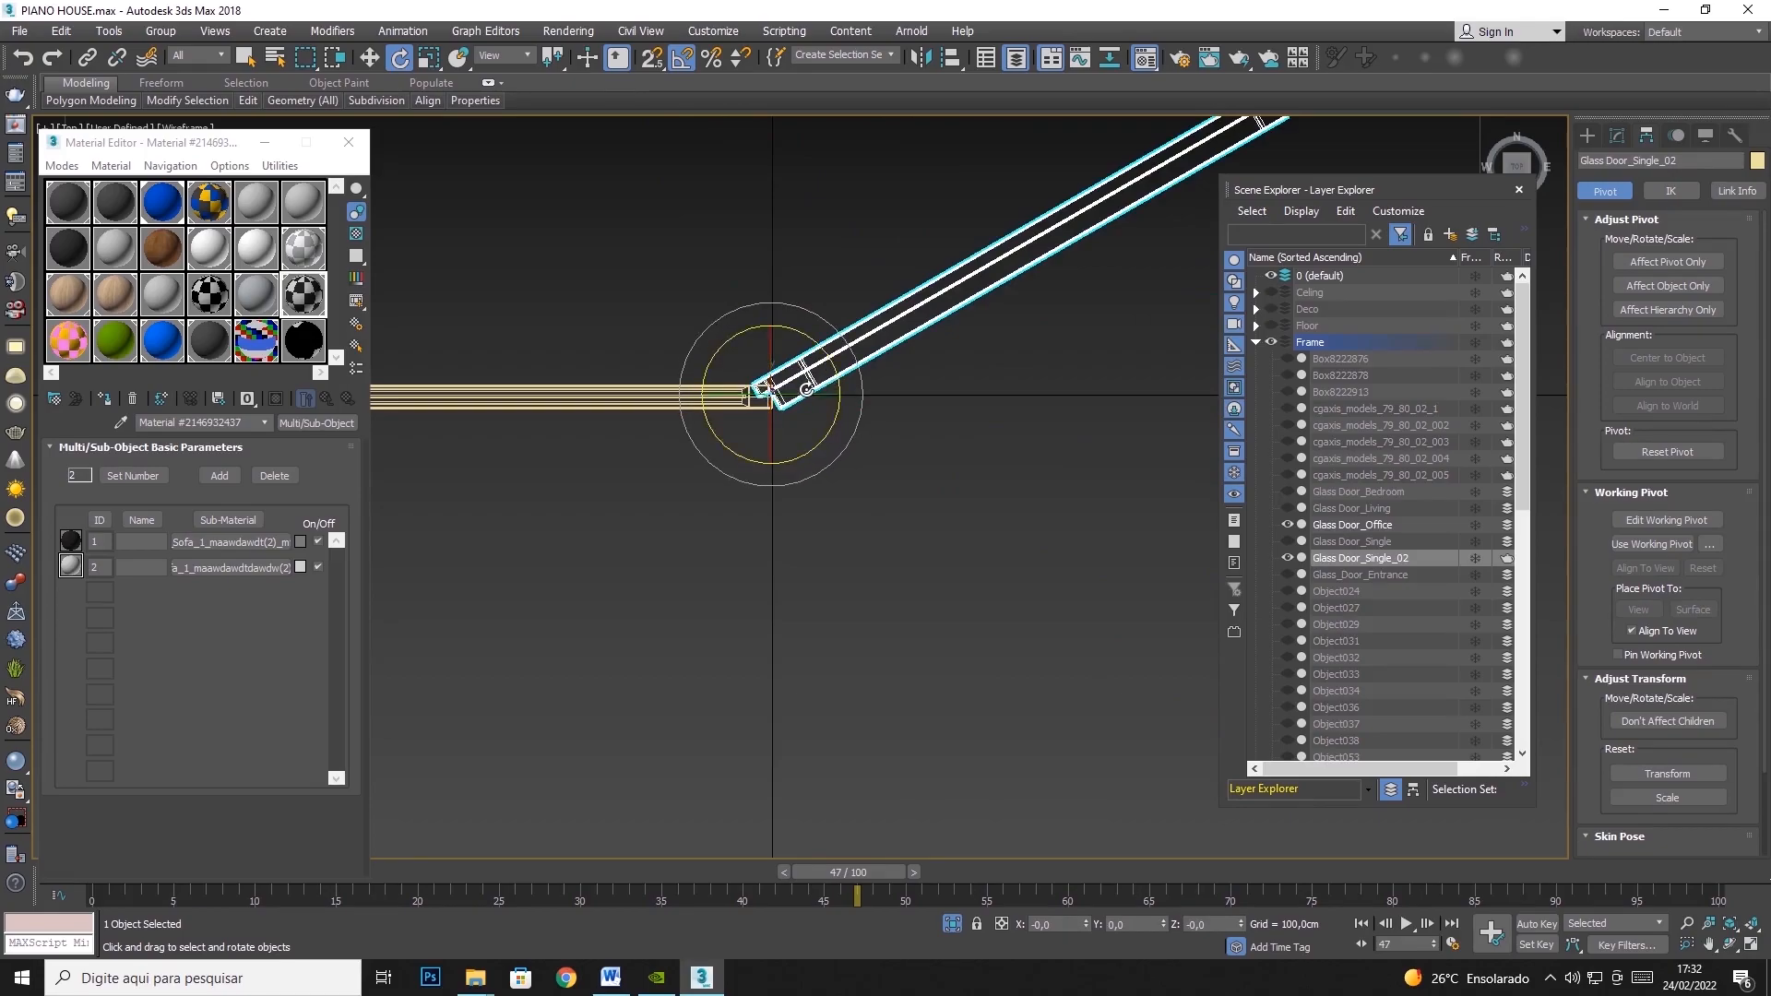
pyautogui.moveTo(766, 392); pyautogui.dragTo(771, 406)
pyautogui.click(635, 390)
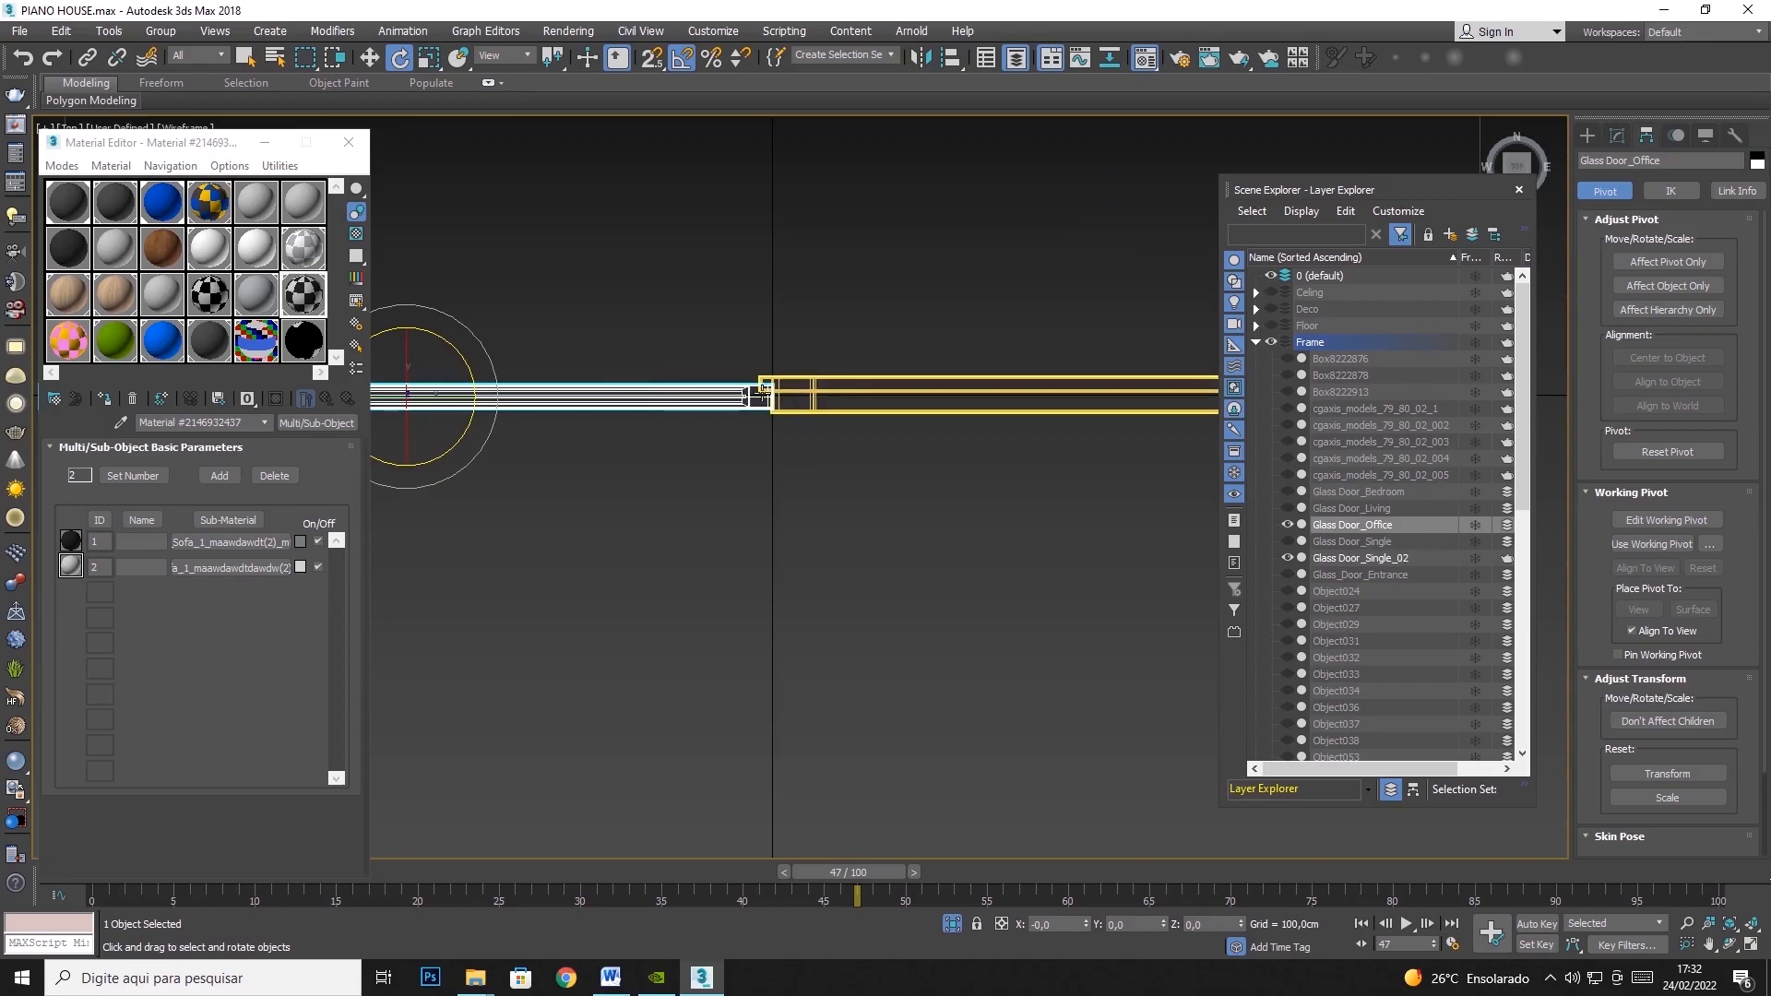
# Check the joint between the two glass doors up close, and unhide all objects of the Frame layer in the maximized Perspective view
pyautogui.scroll(10, 743, 345)
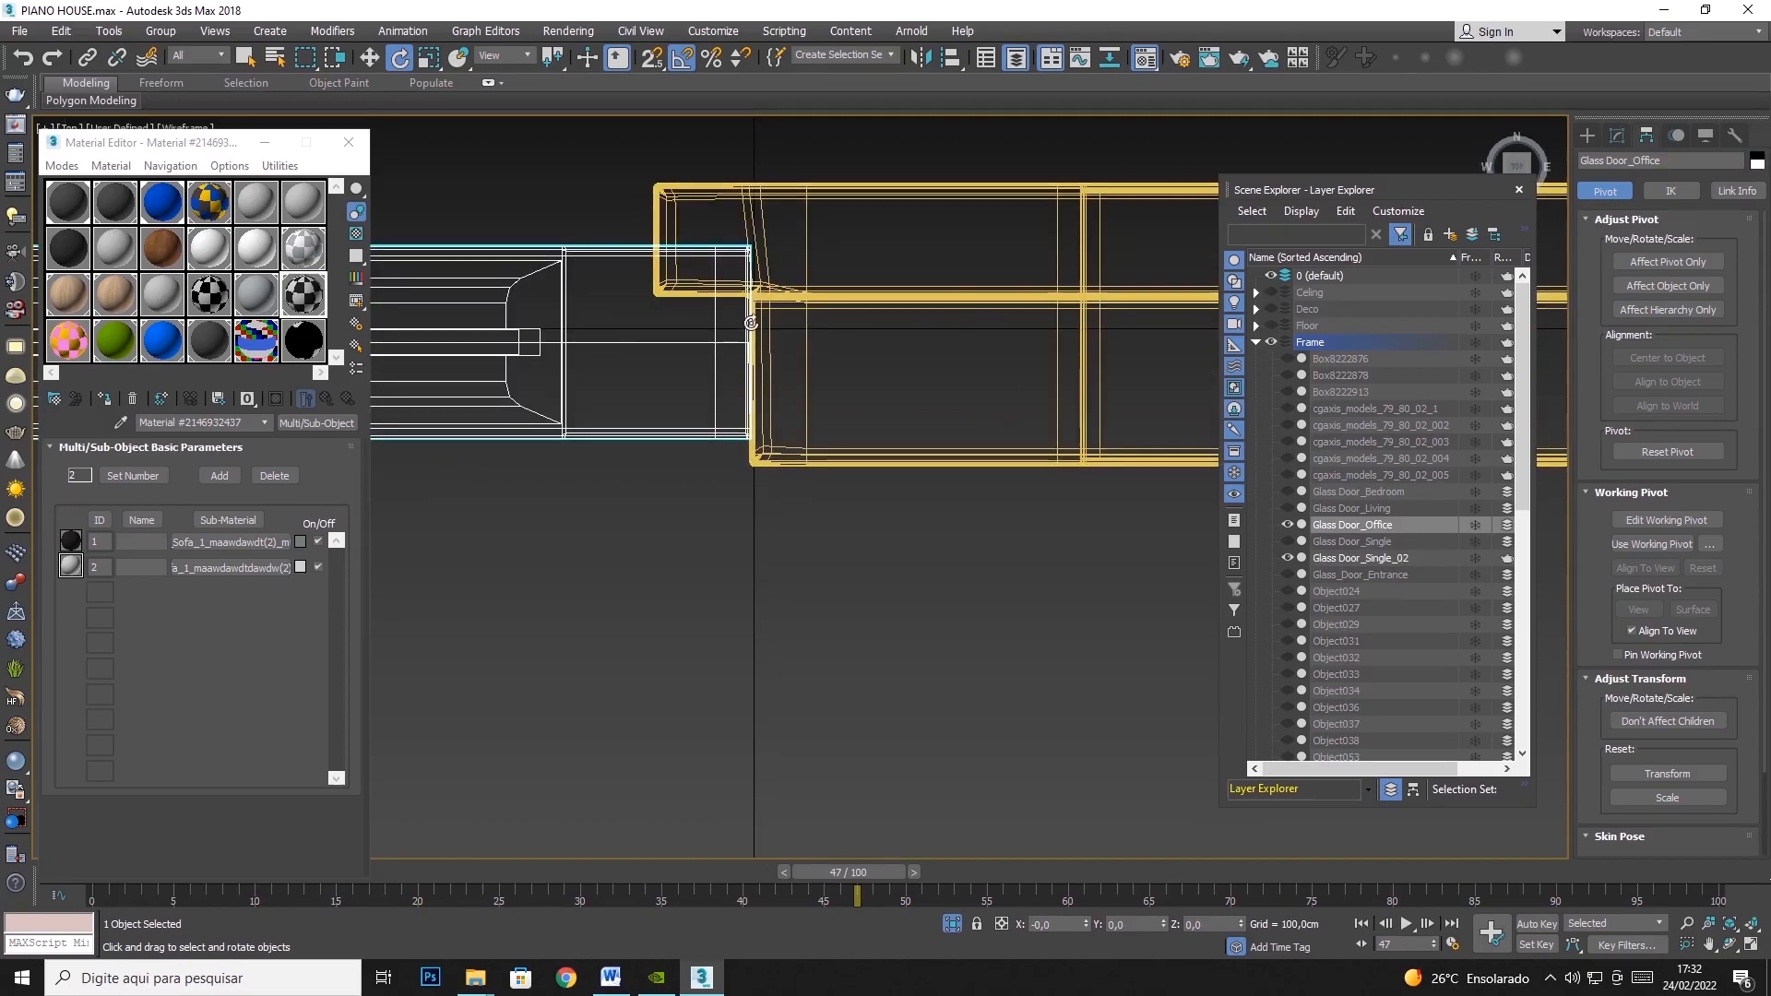
pyautogui.scroll(-8, 745, 364)
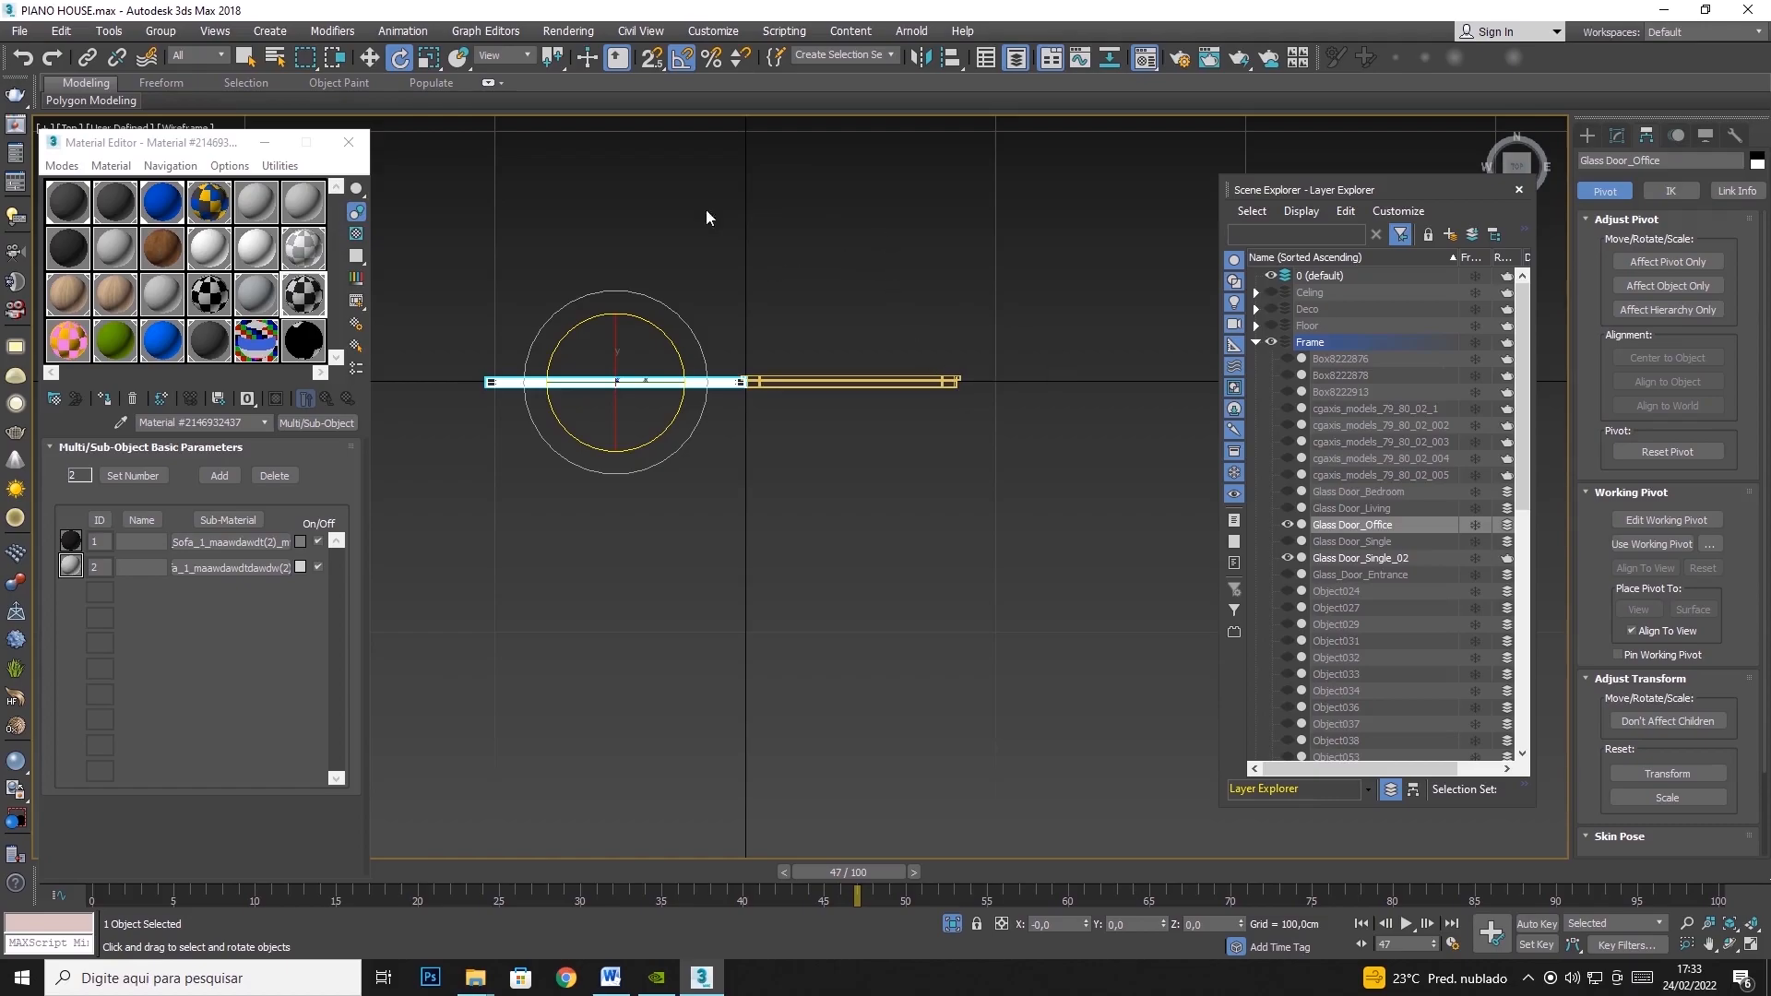
pyautogui.click(1748, 943)
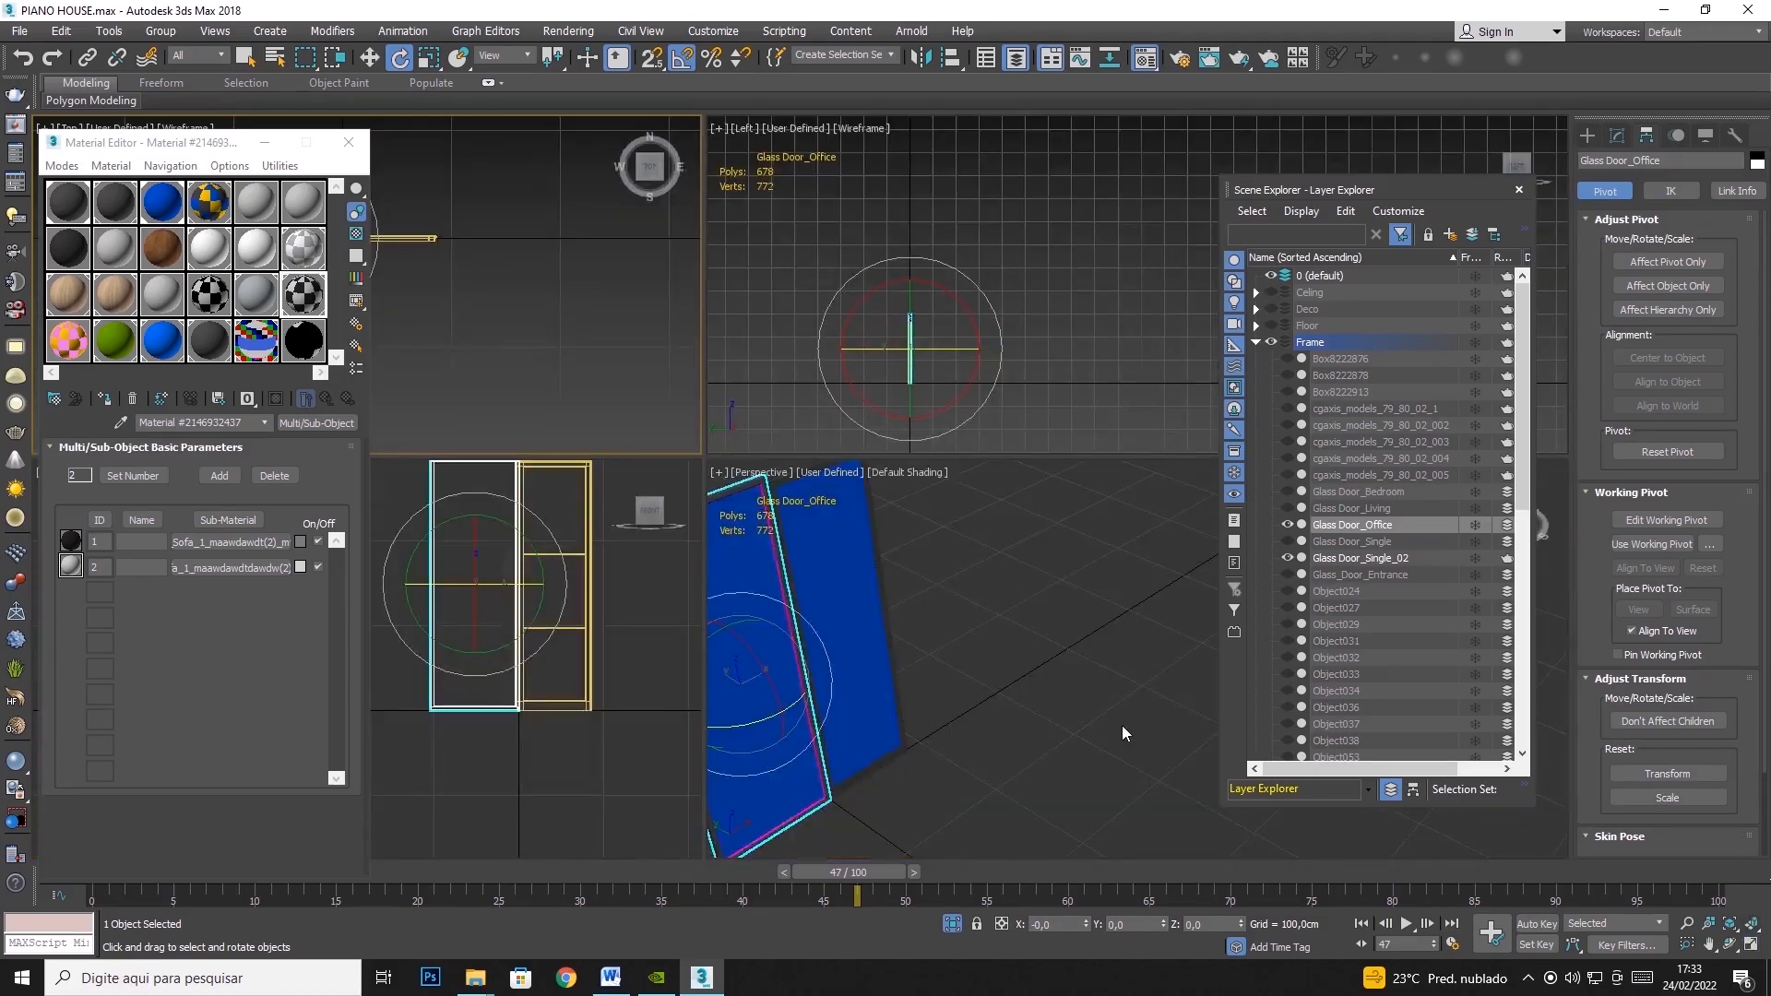
pyautogui.click(1743, 943)
pyautogui.rightClick(946, 536)
pyautogui.click(999, 454)
pyautogui.scroll(-10, 998, 457)
pyautogui.scroll(3, 961, 476)
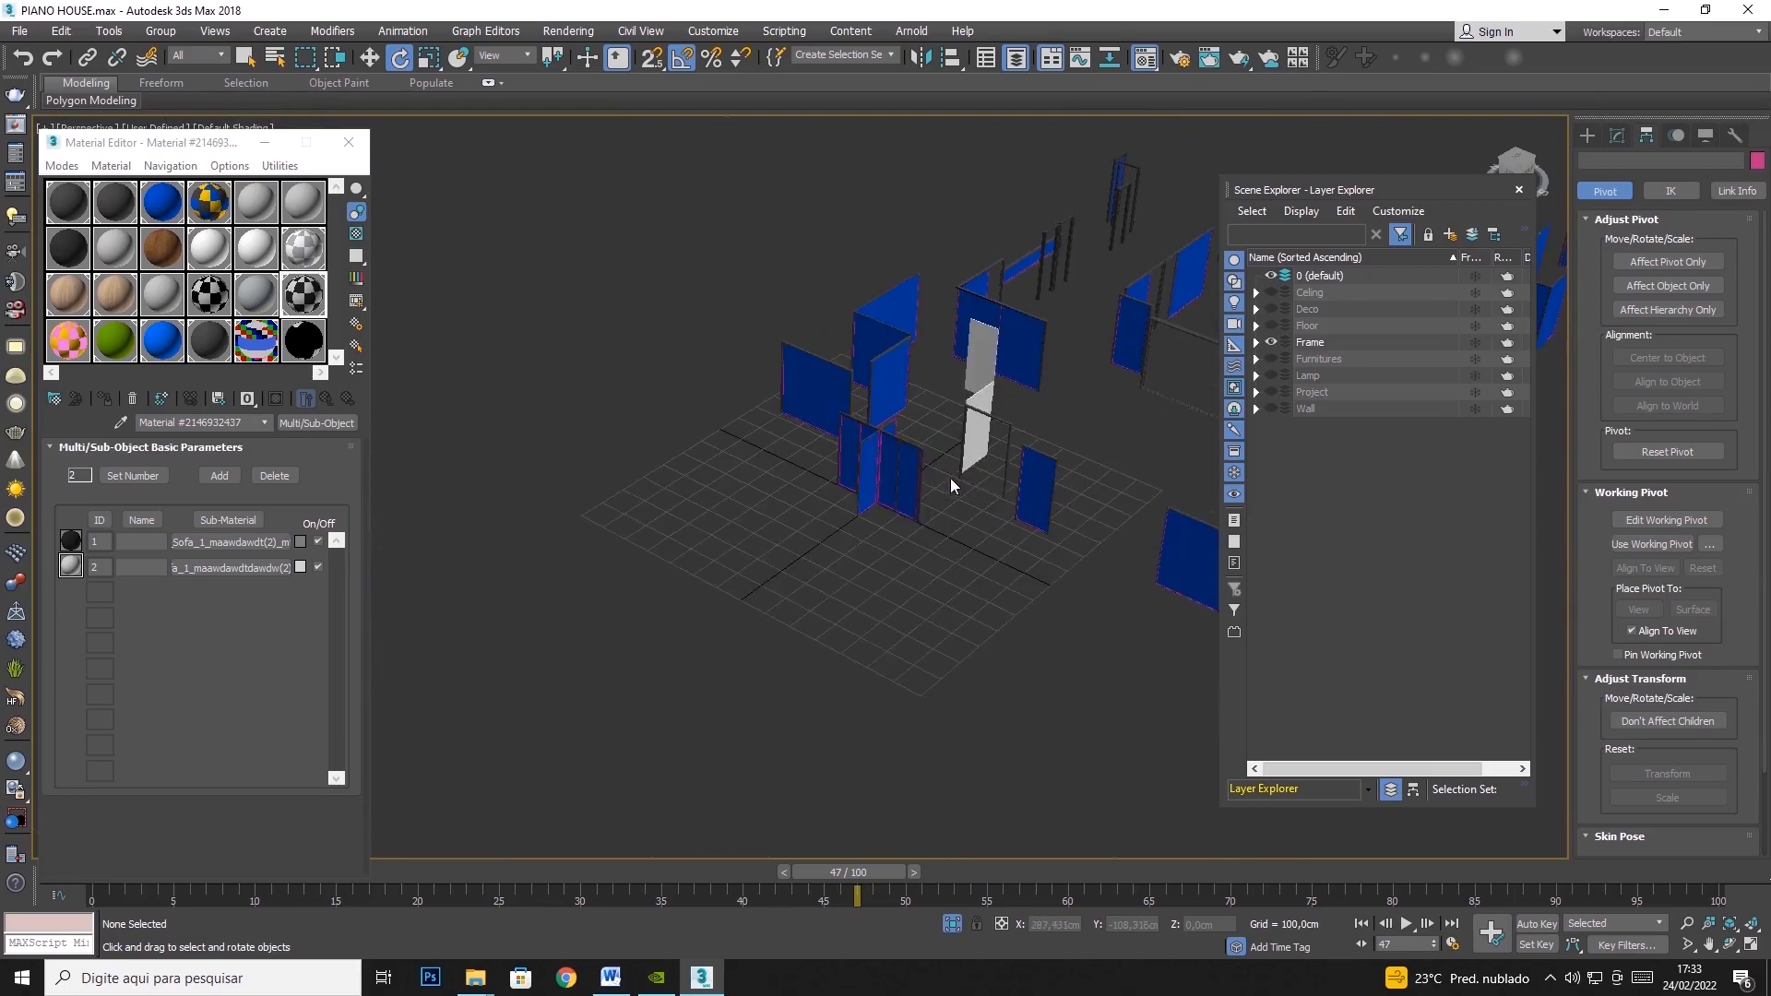
# Hide the Frame layer and show the Furnitures layer
pyautogui.click(1270, 344)
pyautogui.click(1271, 358)
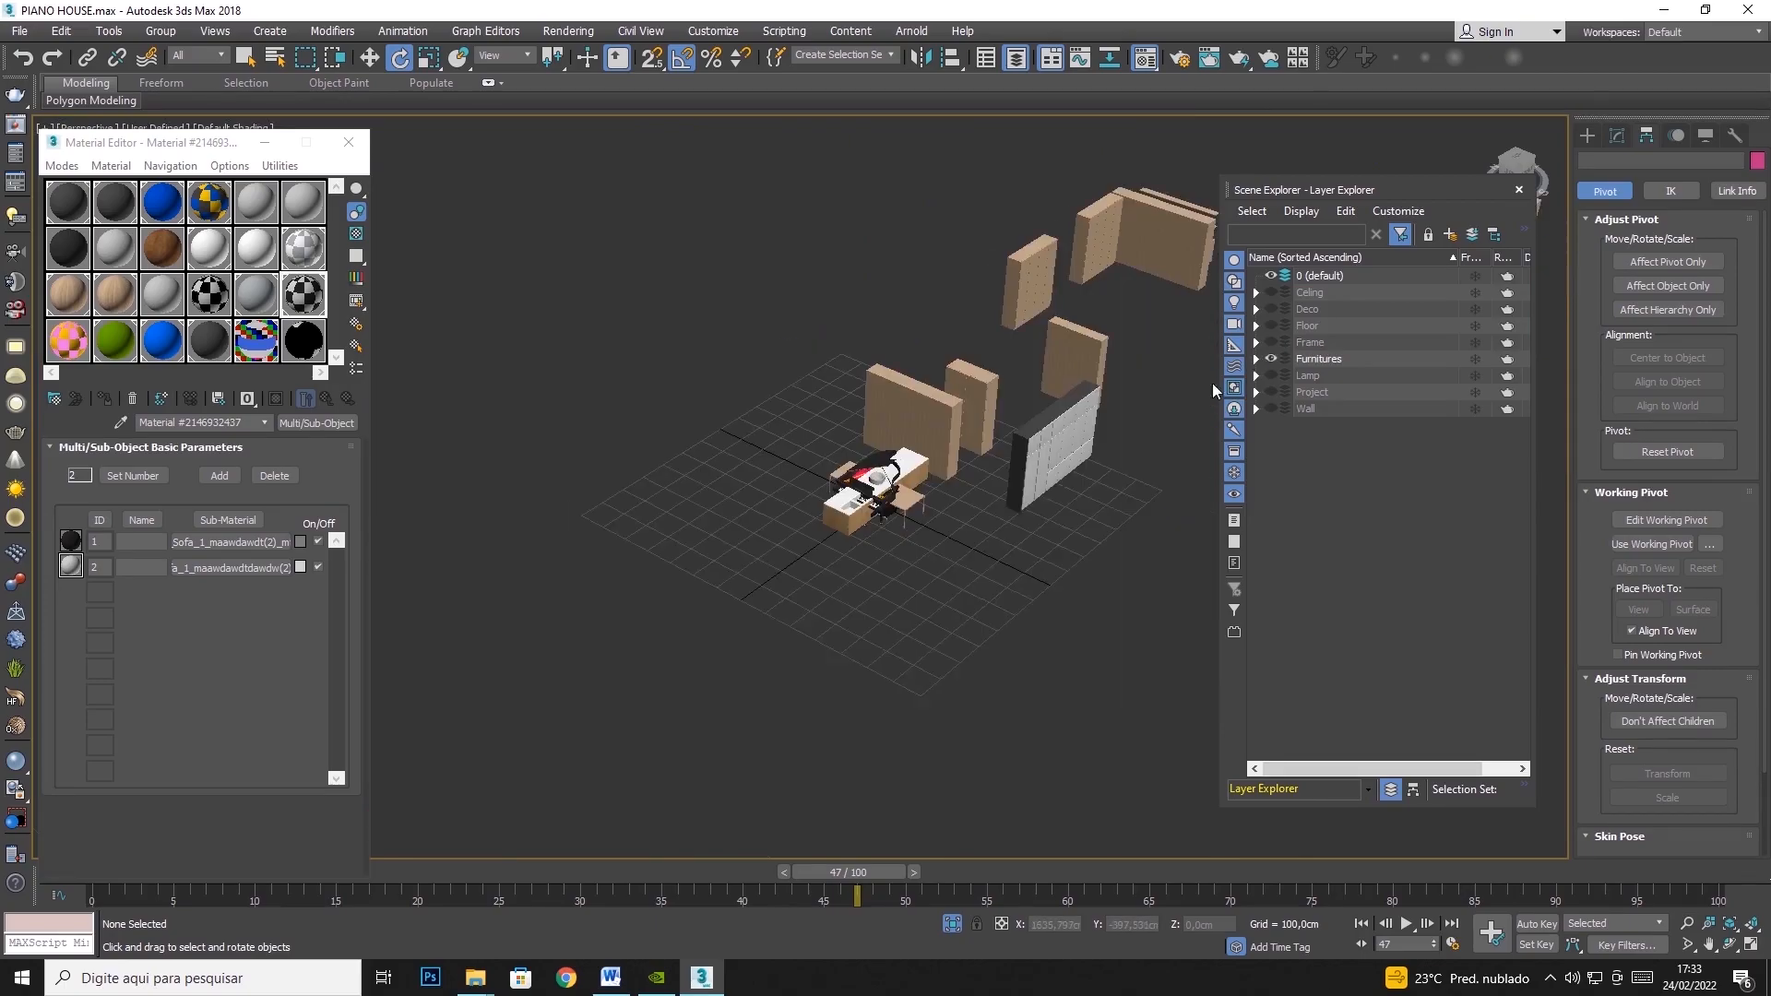
pyautogui.scroll(5, 867, 480)
pyautogui.click(369, 57)
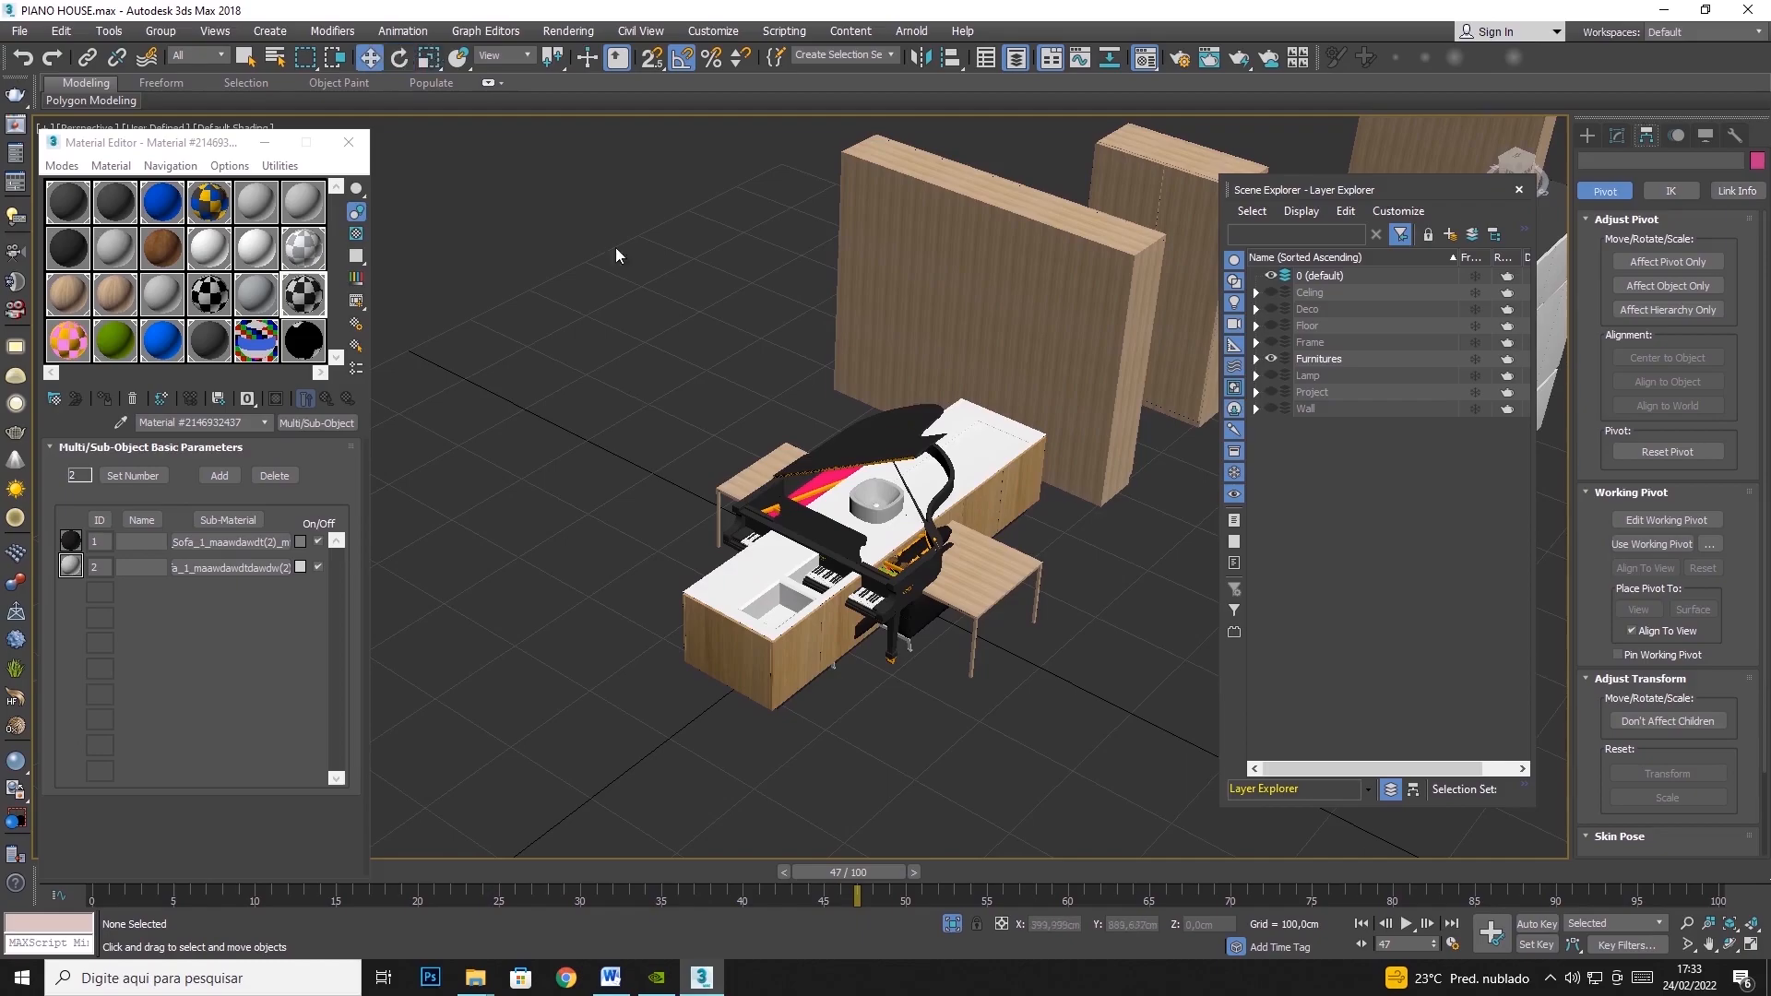
pyautogui.click(909, 362)
pyautogui.moveTo(909, 362); pyautogui.dragTo(579, 388, button='middle')
pyautogui.scroll(2, 579, 388)
pyautogui.click(579, 389)
pyautogui.scroll(-4, 579, 388)
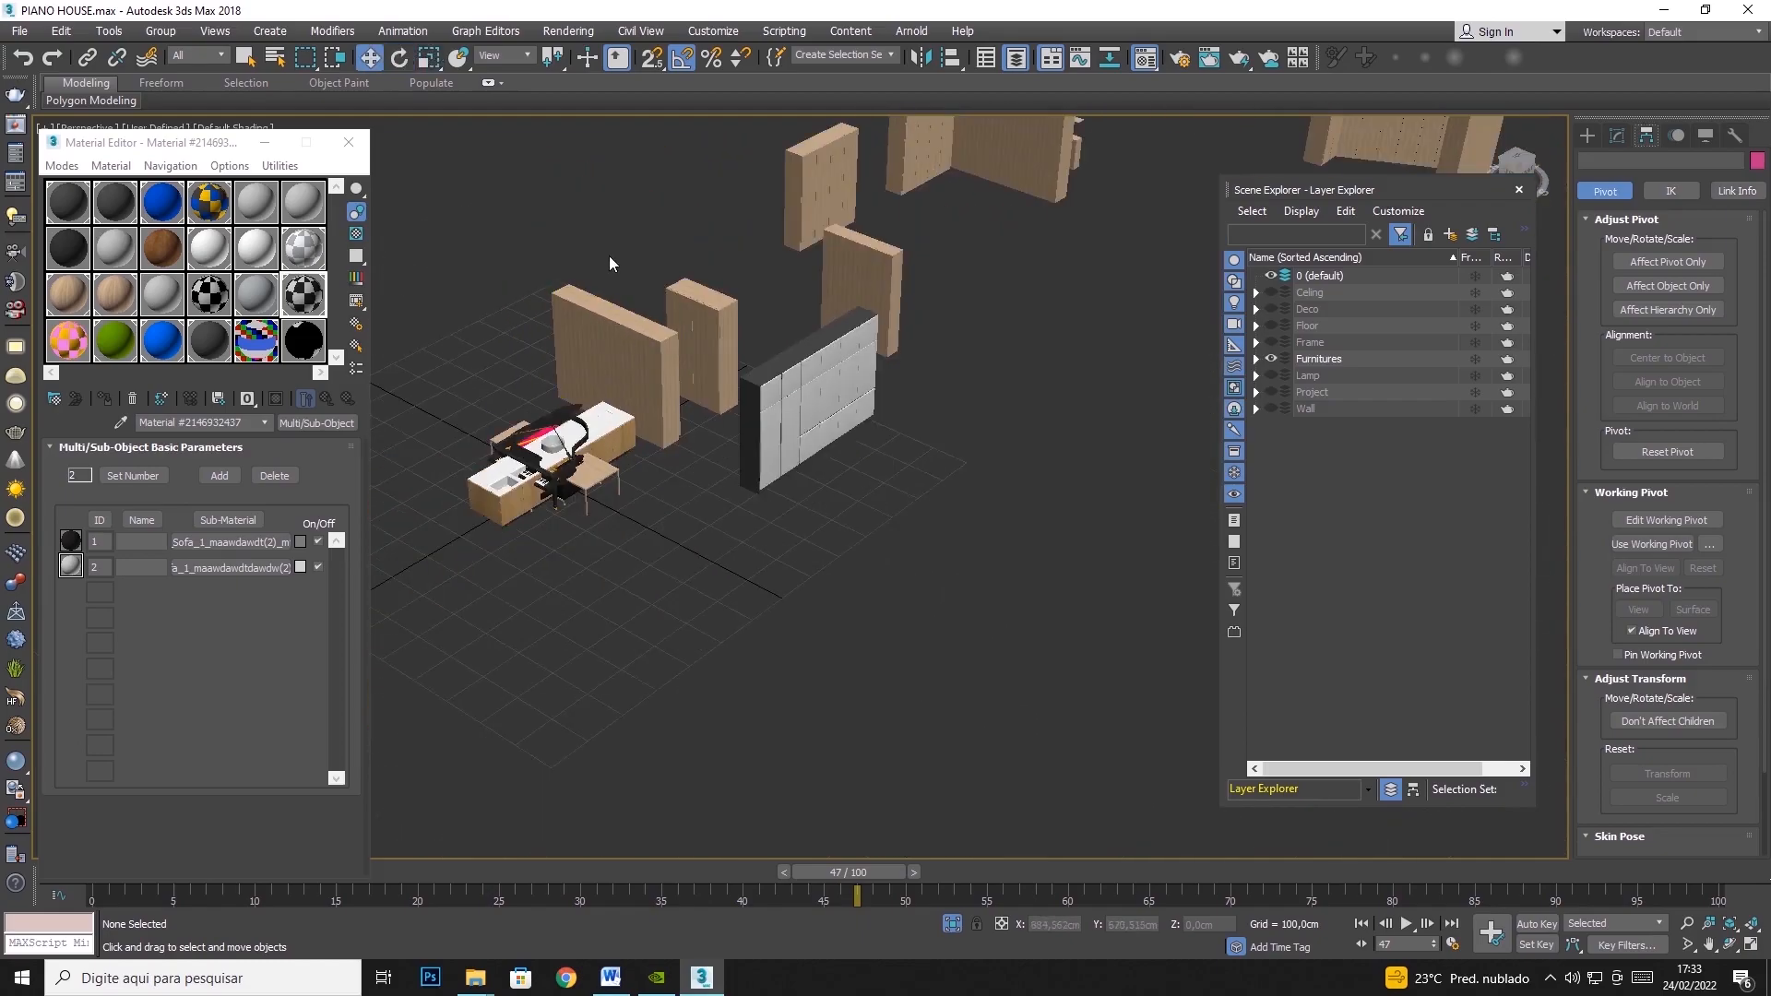
pyautogui.keyDown('ctrl'); pyautogui.click(699, 330); pyautogui.keyUp('ctrl')
pyautogui.scroll(-2, 755, 239)
pyautogui.scroll(3, 1036, 213)
pyautogui.moveTo(1036, 213); pyautogui.dragTo(497, 270, button='middle')
pyautogui.moveTo(800, 359); pyautogui.dragTo(1067, 258, button='middle')
pyautogui.moveTo(641, 309); pyautogui.dragTo(886, 330, button='middle')
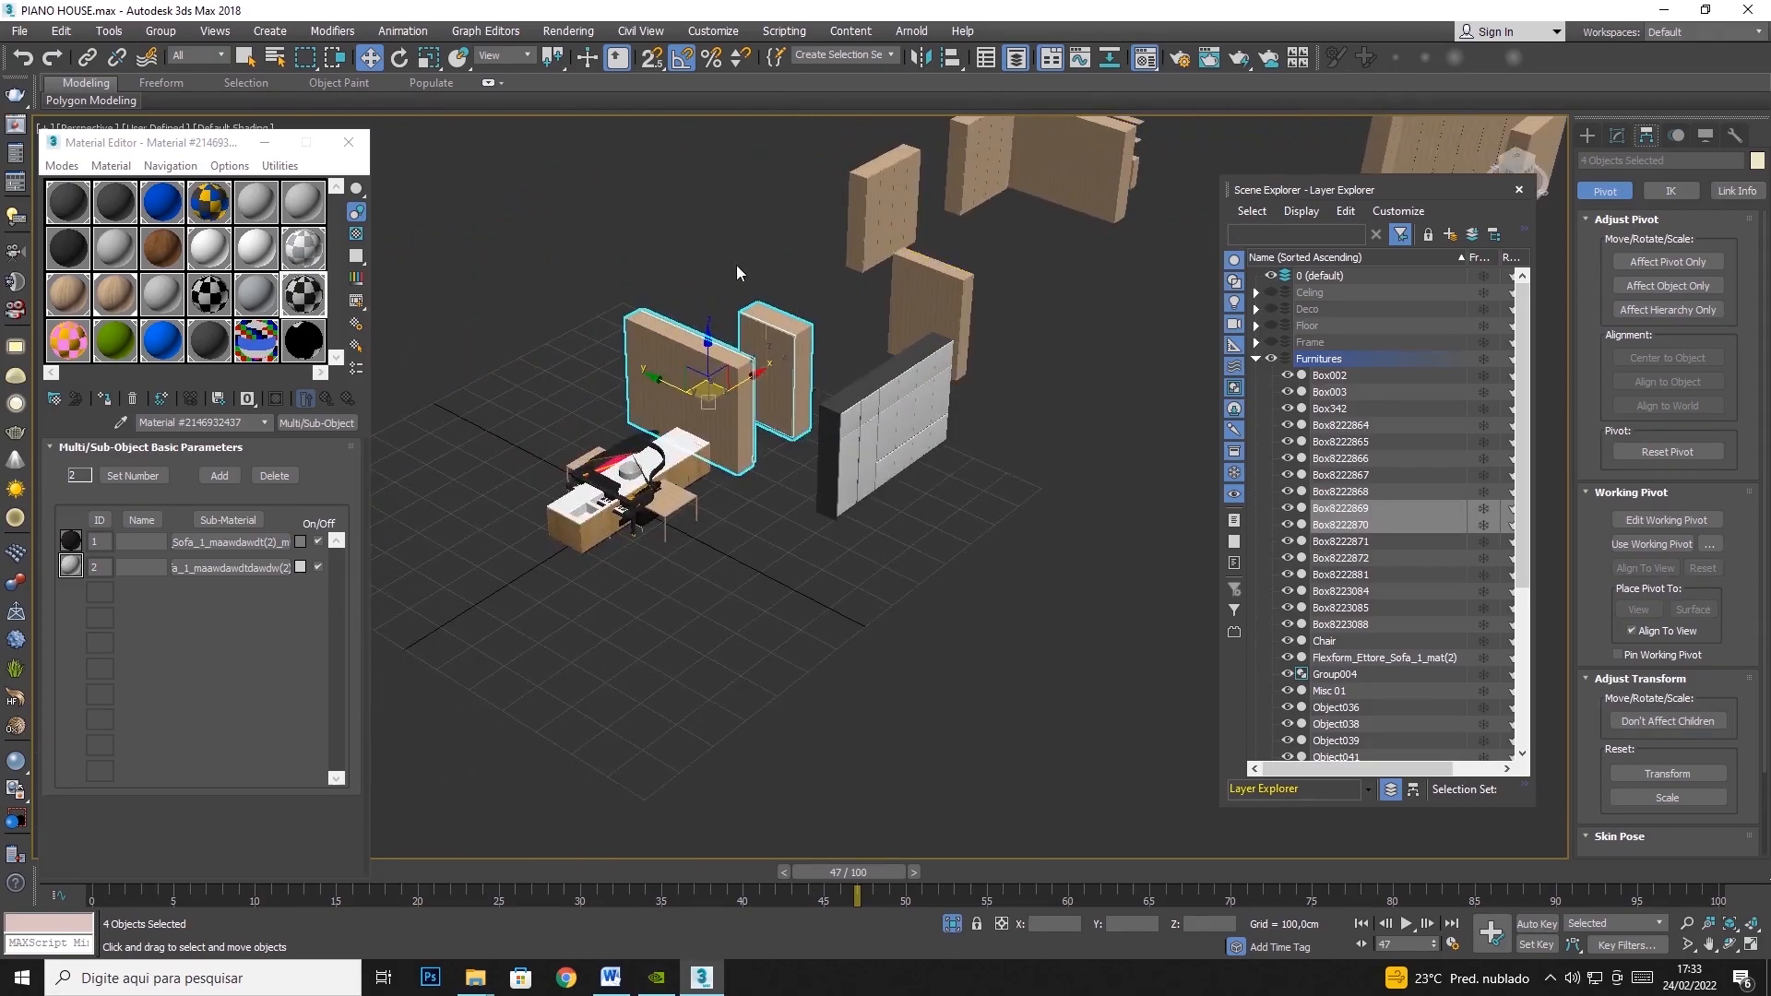
pyautogui.keyDown('ctrl'); pyautogui.moveTo(808, 506); pyautogui.dragTo(918, 435); pyautogui.keyUp('ctrl')
pyautogui.keyDown('ctrl'); pyautogui.moveTo(1088, 237); pyautogui.dragTo(883, 311); pyautogui.keyUp('ctrl')
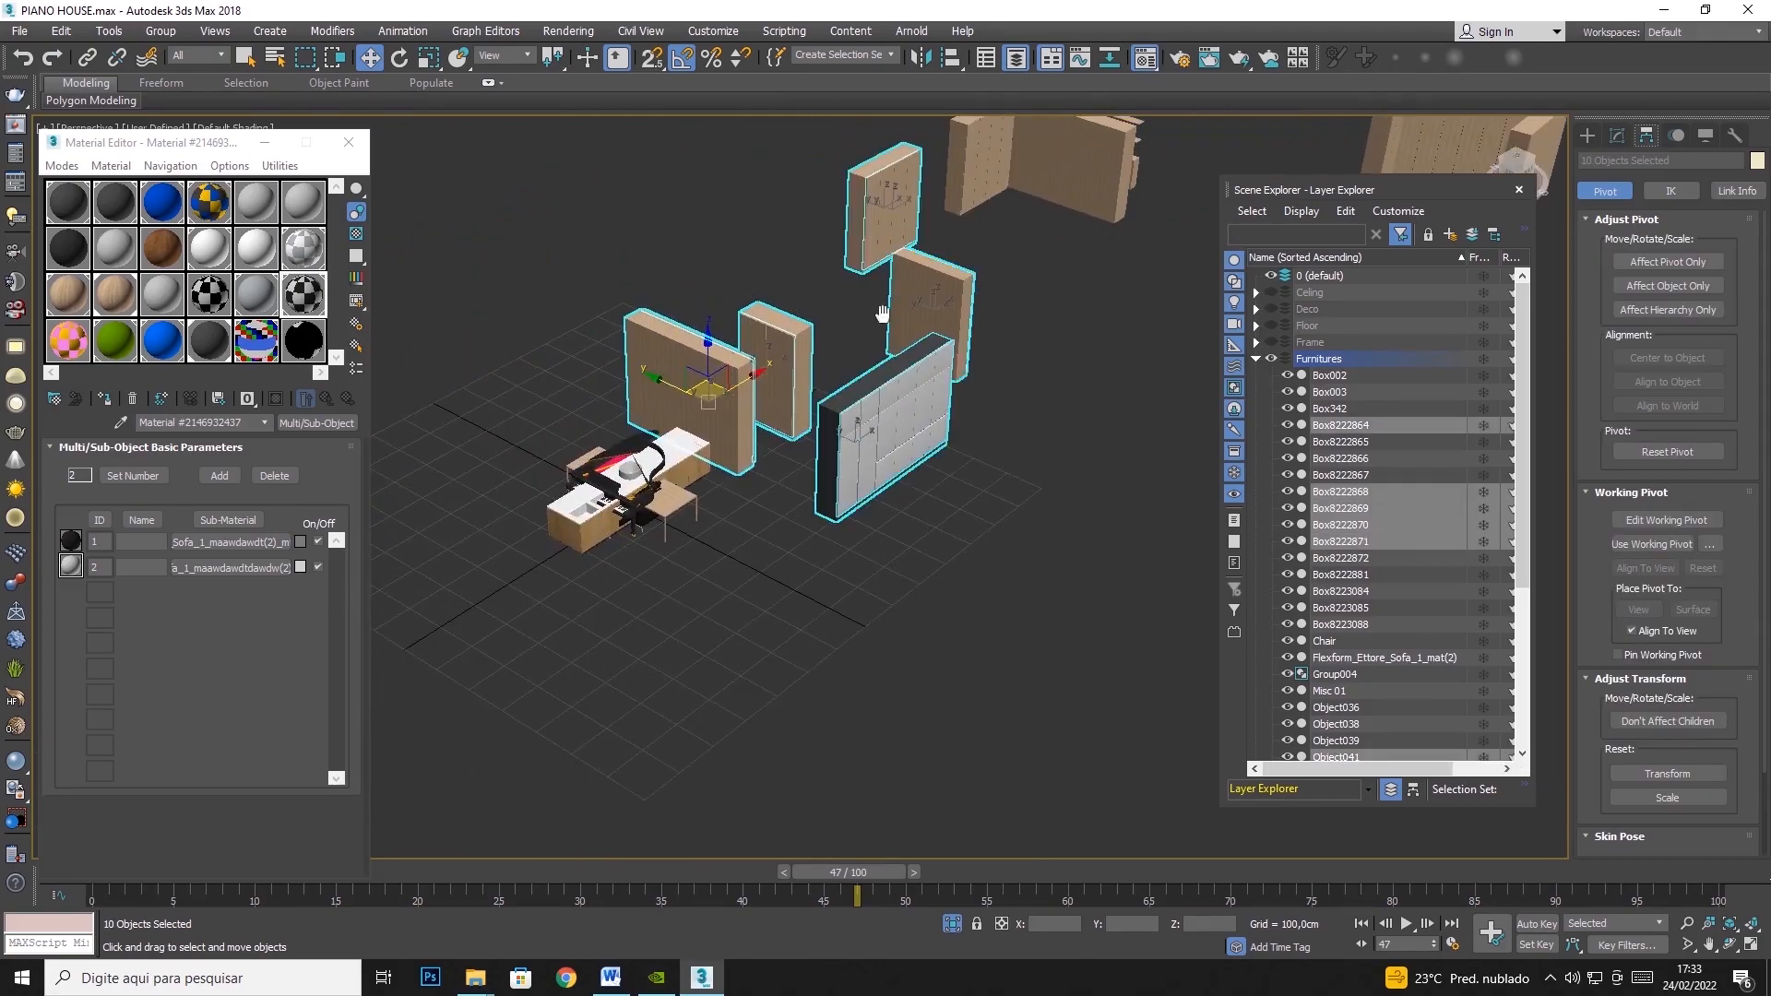
pyautogui.scroll(-2, 883, 313)
pyautogui.keyDown('ctrl'); pyautogui.moveTo(784, 185); pyautogui.dragTo(967, 336); pyautogui.keyUp('ctrl')
pyautogui.rightClick(839, 339)
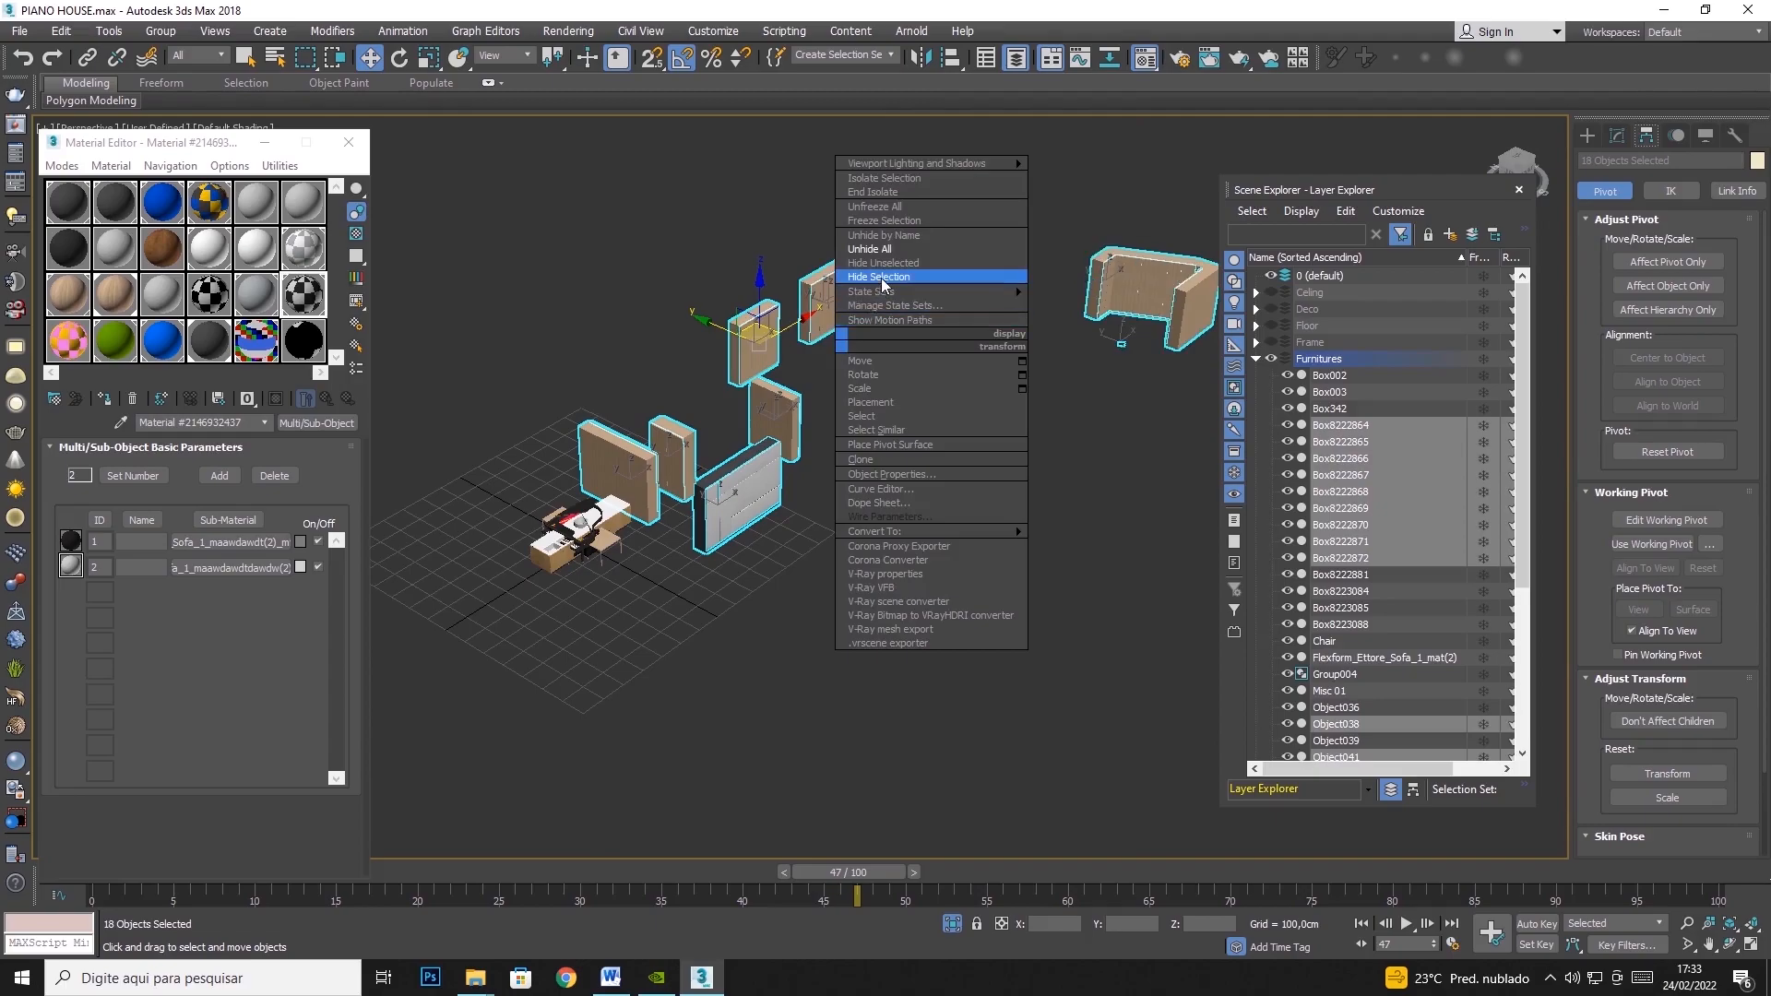
# Isolate the view on the small stray object Object038 below the far wooden cabinets and delete it
pyautogui.scroll(6, 1137, 341)
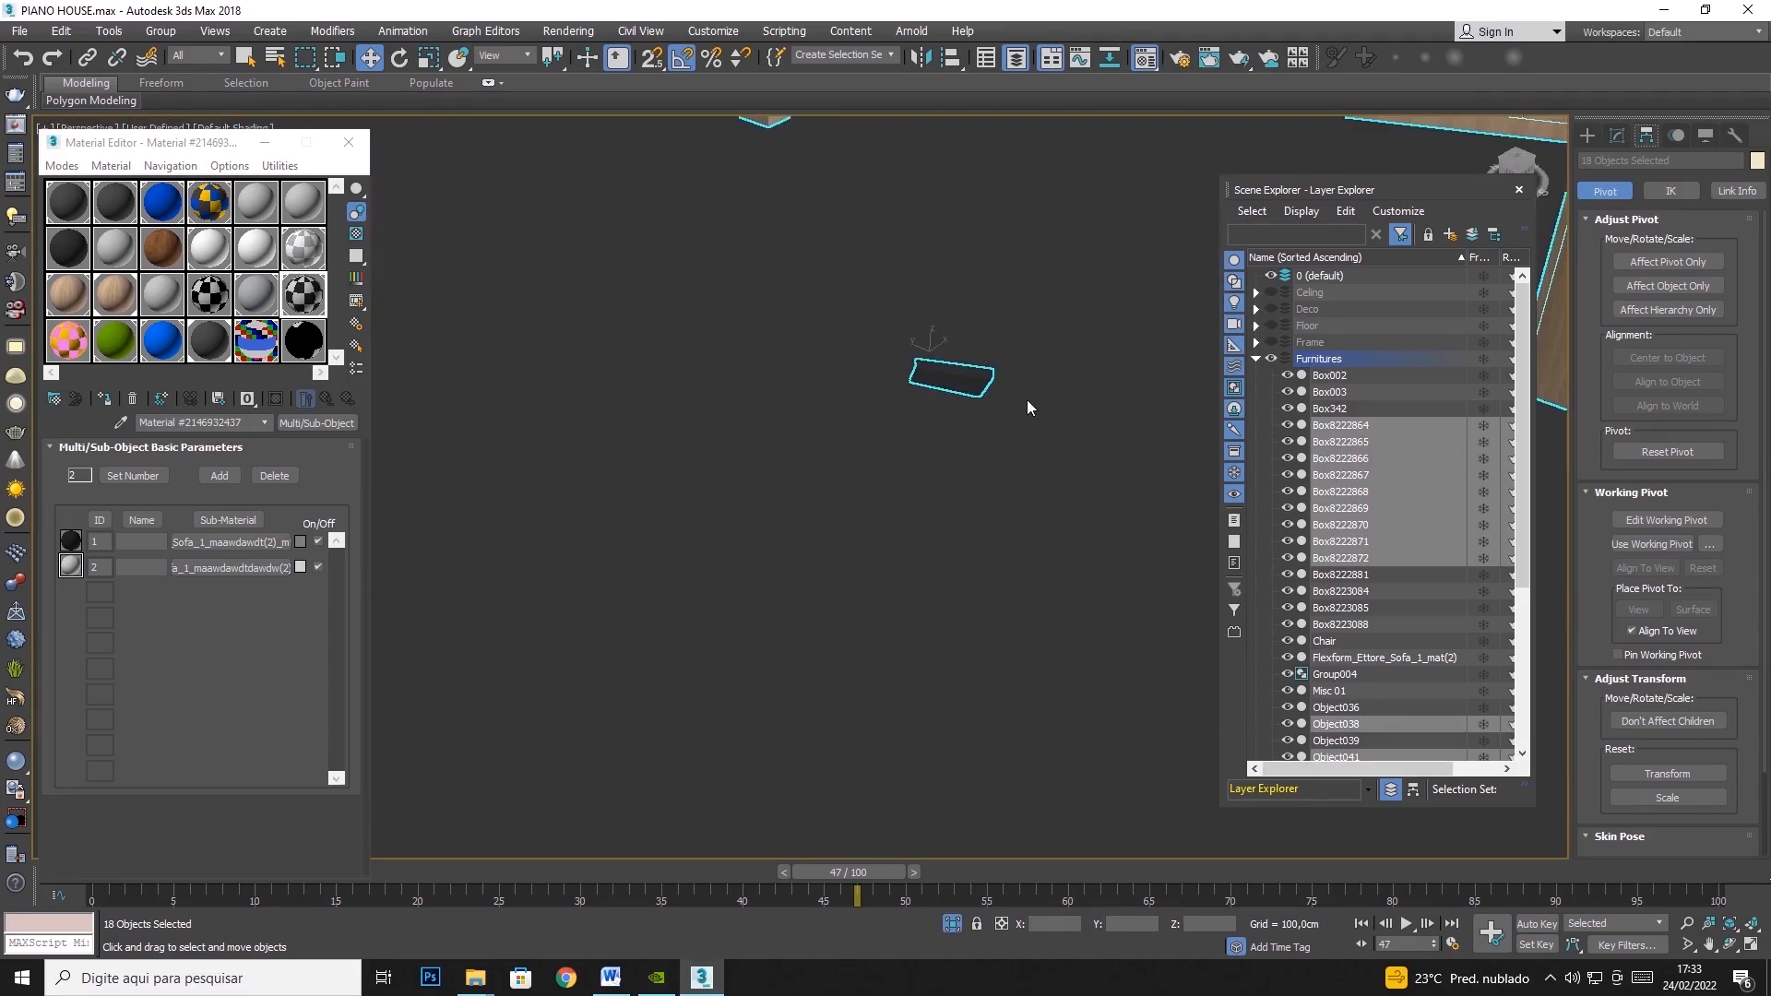
pyautogui.click(955, 383)
pyautogui.scroll(5, 956, 385)
pyautogui.scroll(-6, 956, 384)
pyautogui.click(1731, 922)
pyautogui.click(1730, 944)
pyautogui.moveTo(884, 473); pyautogui.dragTo(940, 464)
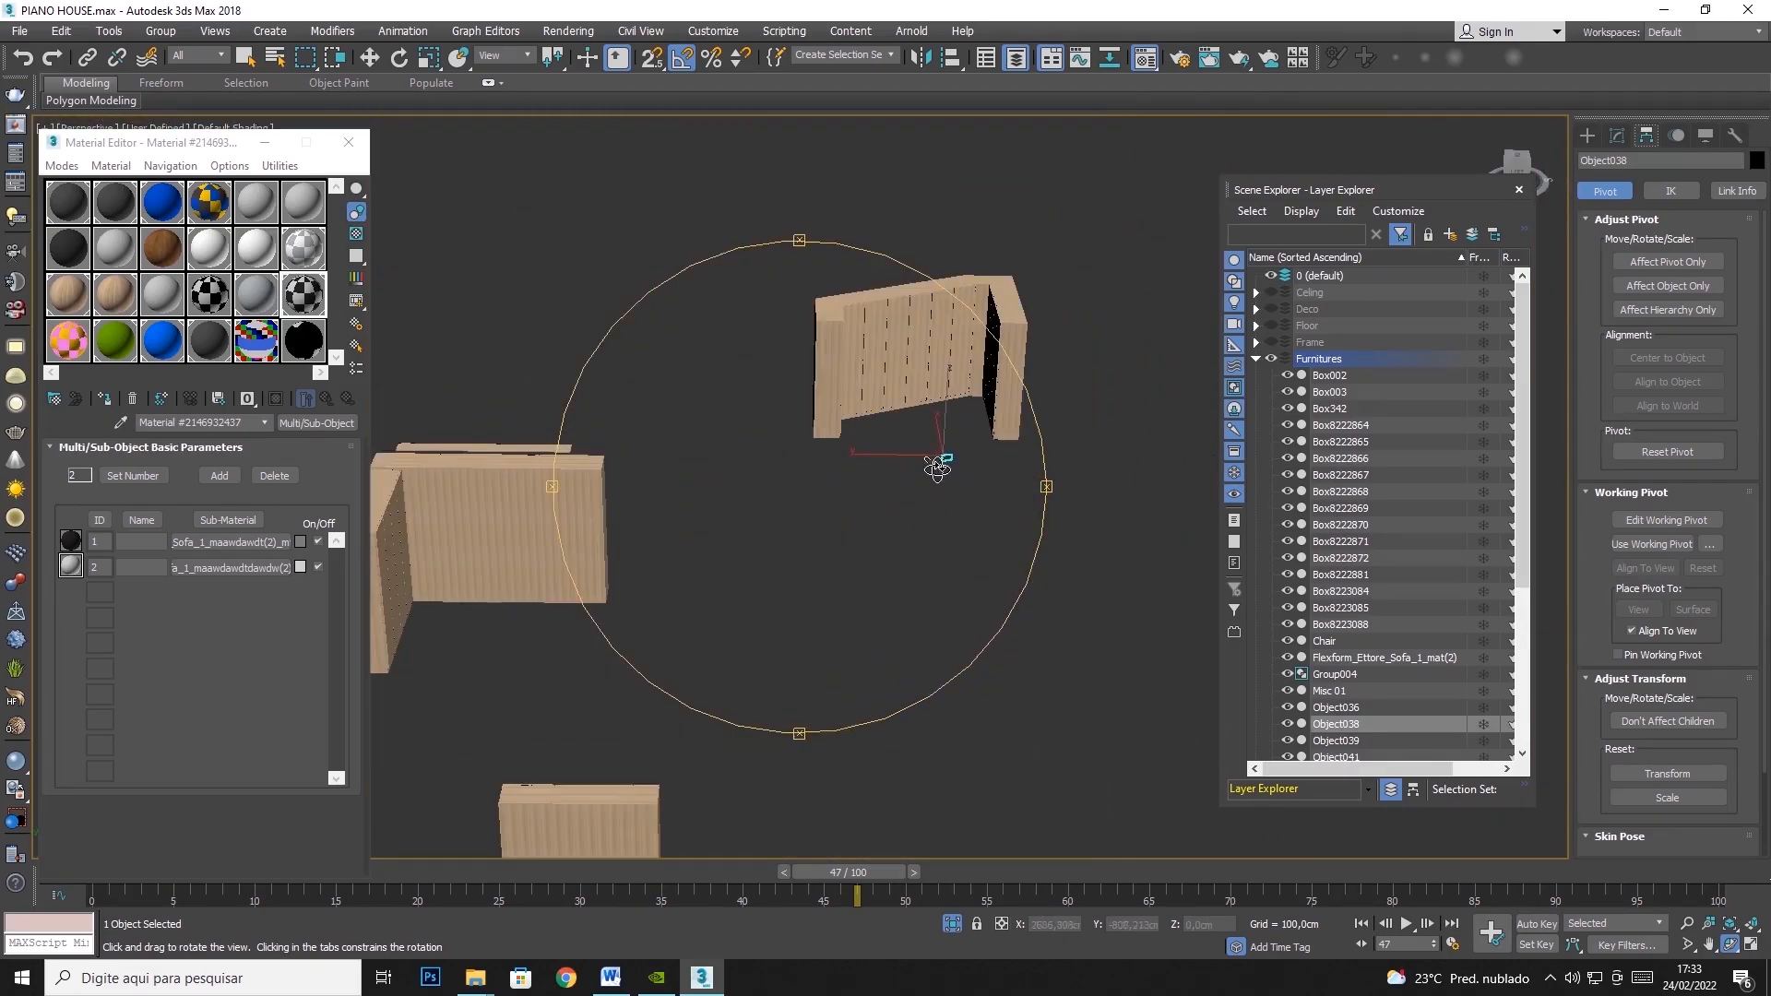
pyautogui.click(370, 58)
pyautogui.scroll(10, 973, 465)
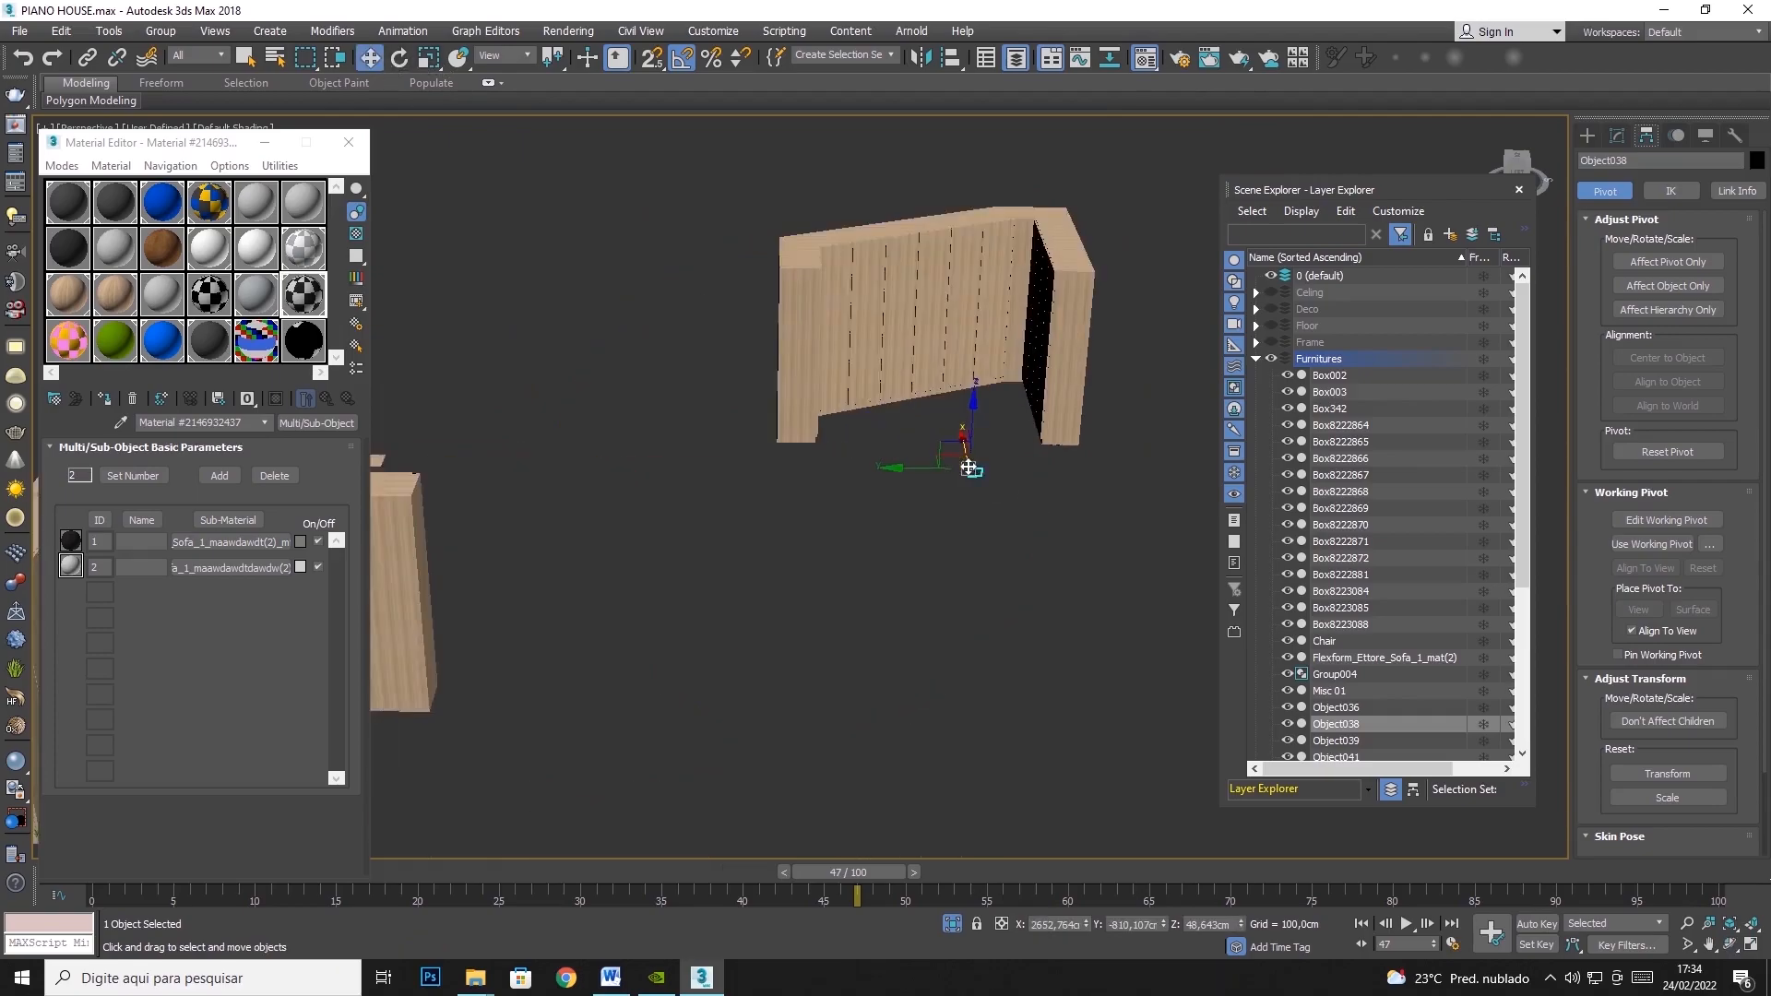
pyautogui.scroll(5, 987, 481)
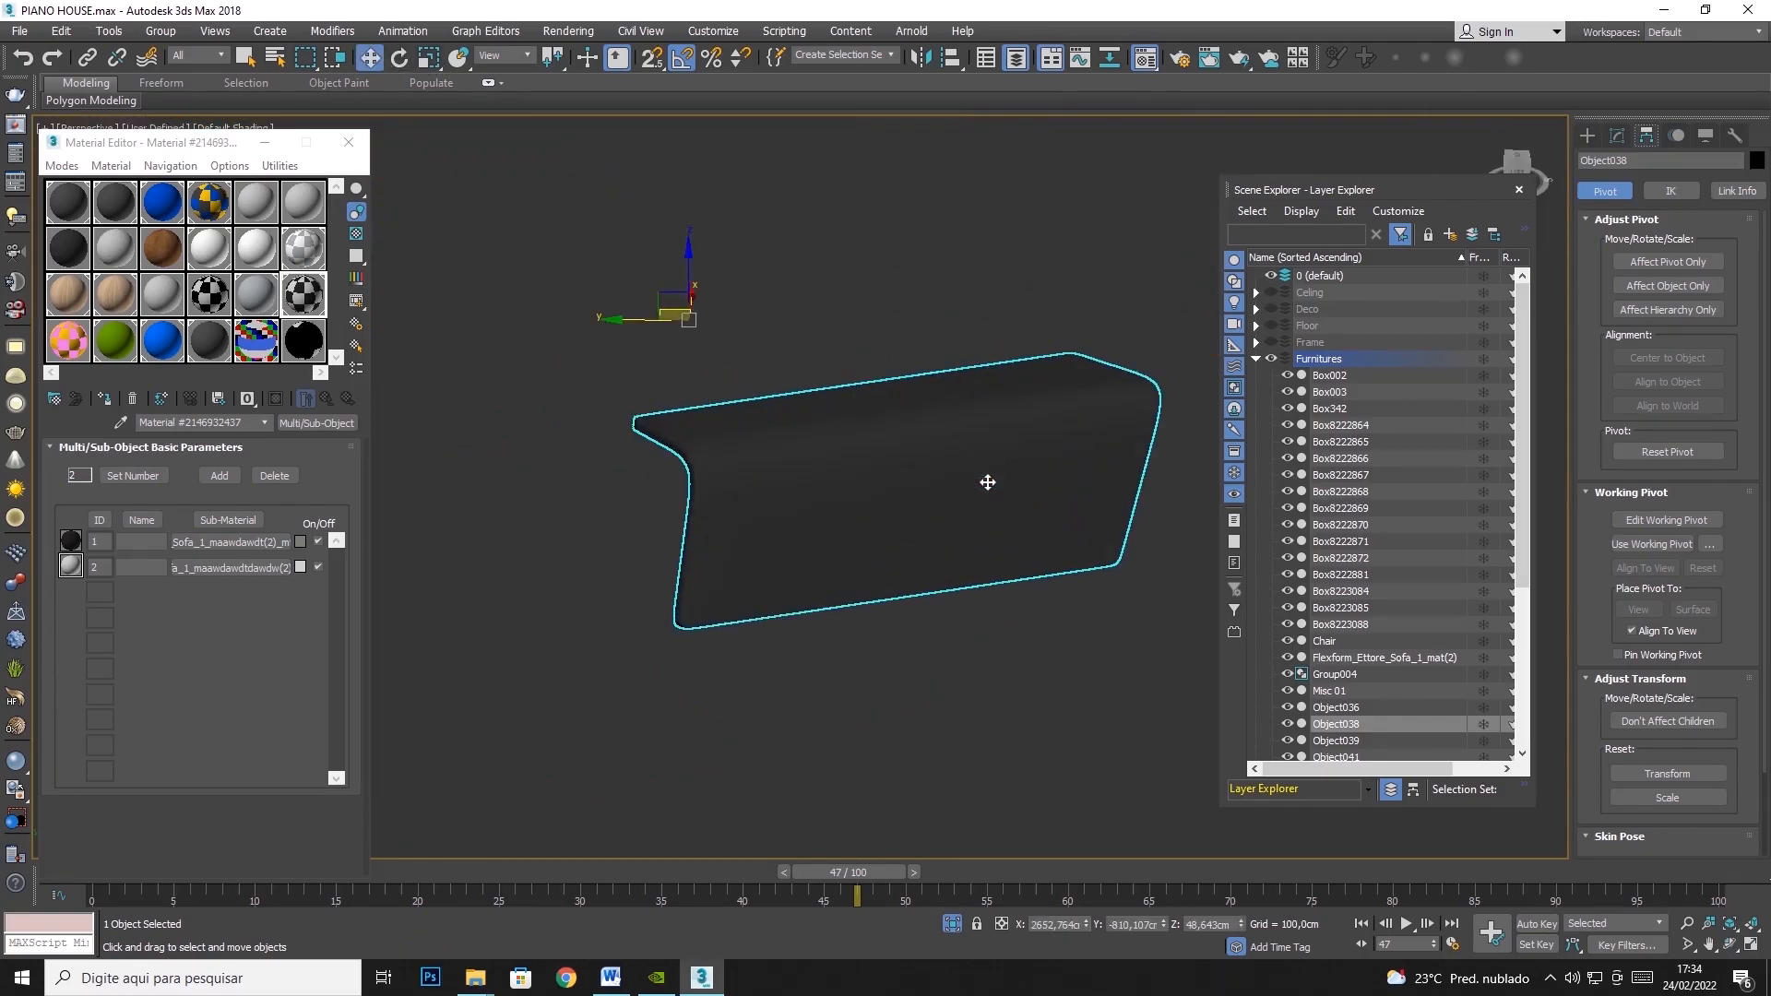
pyautogui.press('Delete')
# Examine the grand piano, kitchen counter and tables stacked together at the scene origin
pyautogui.scroll(-10, 985, 496)
pyautogui.moveTo(908, 496); pyautogui.dragTo(841, 226, button='middle')
pyautogui.scroll(5, 733, 551)
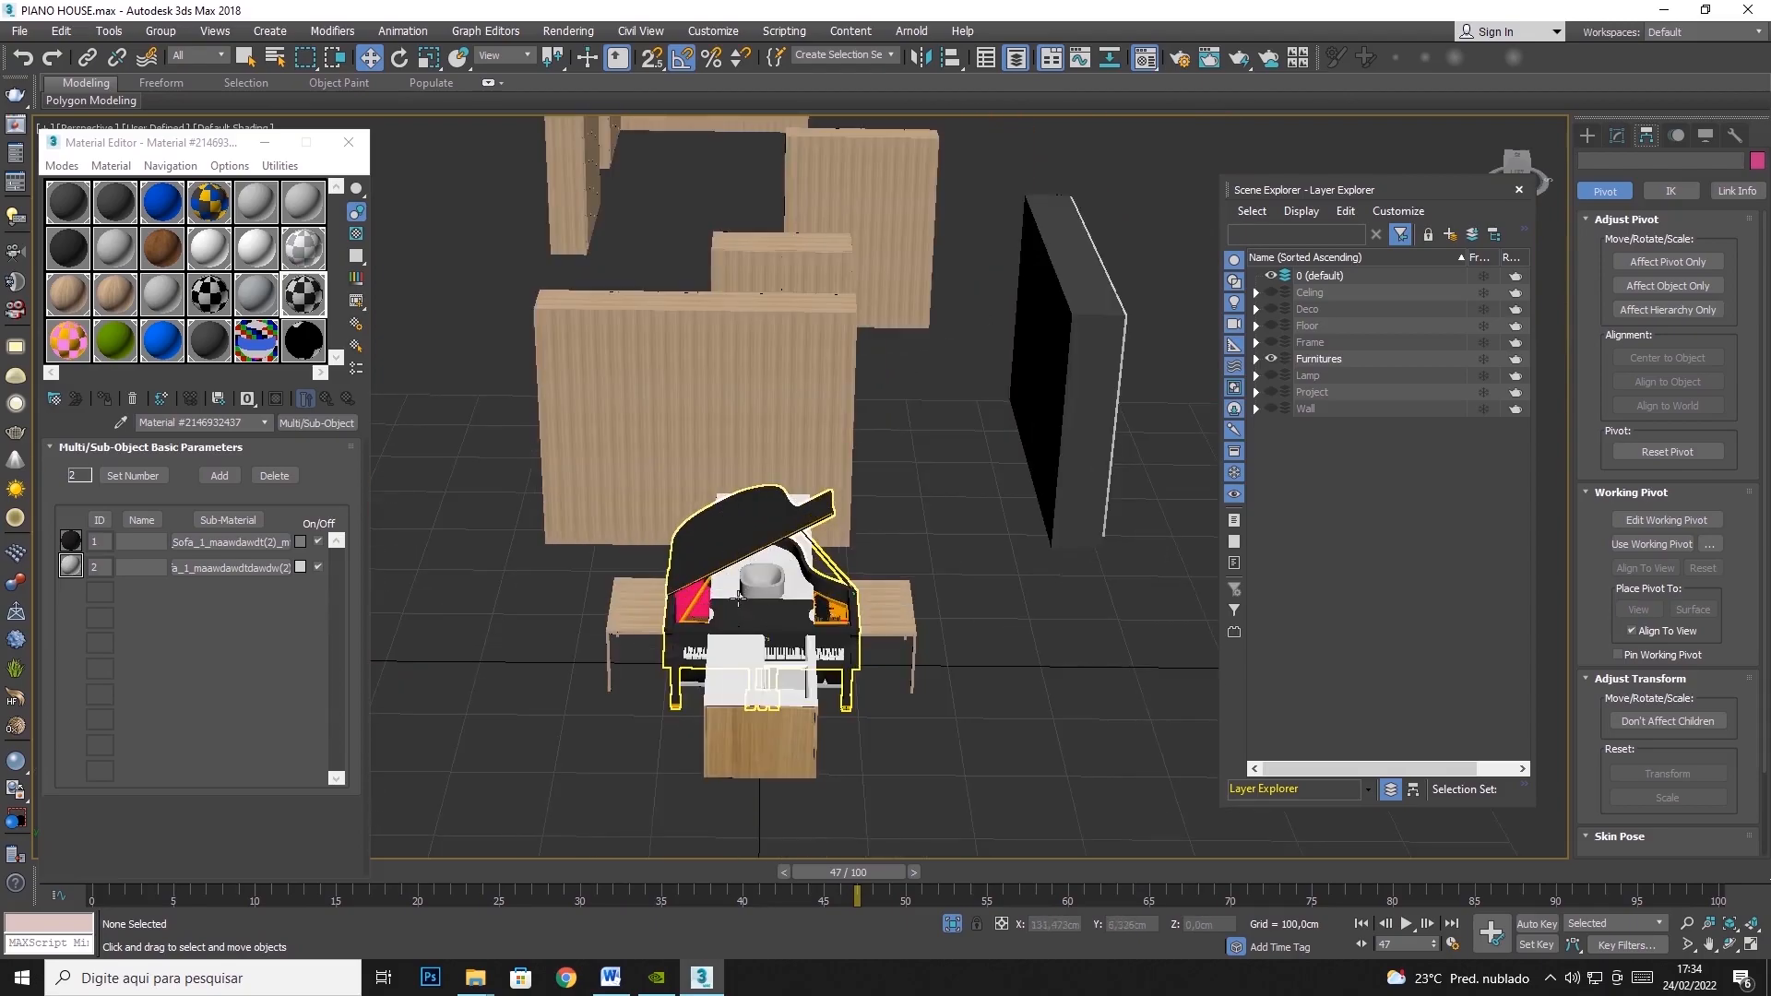
pyautogui.scroll(8, 739, 596)
pyautogui.scroll(-10, 738, 597)
pyautogui.scroll(3, 883, 474)
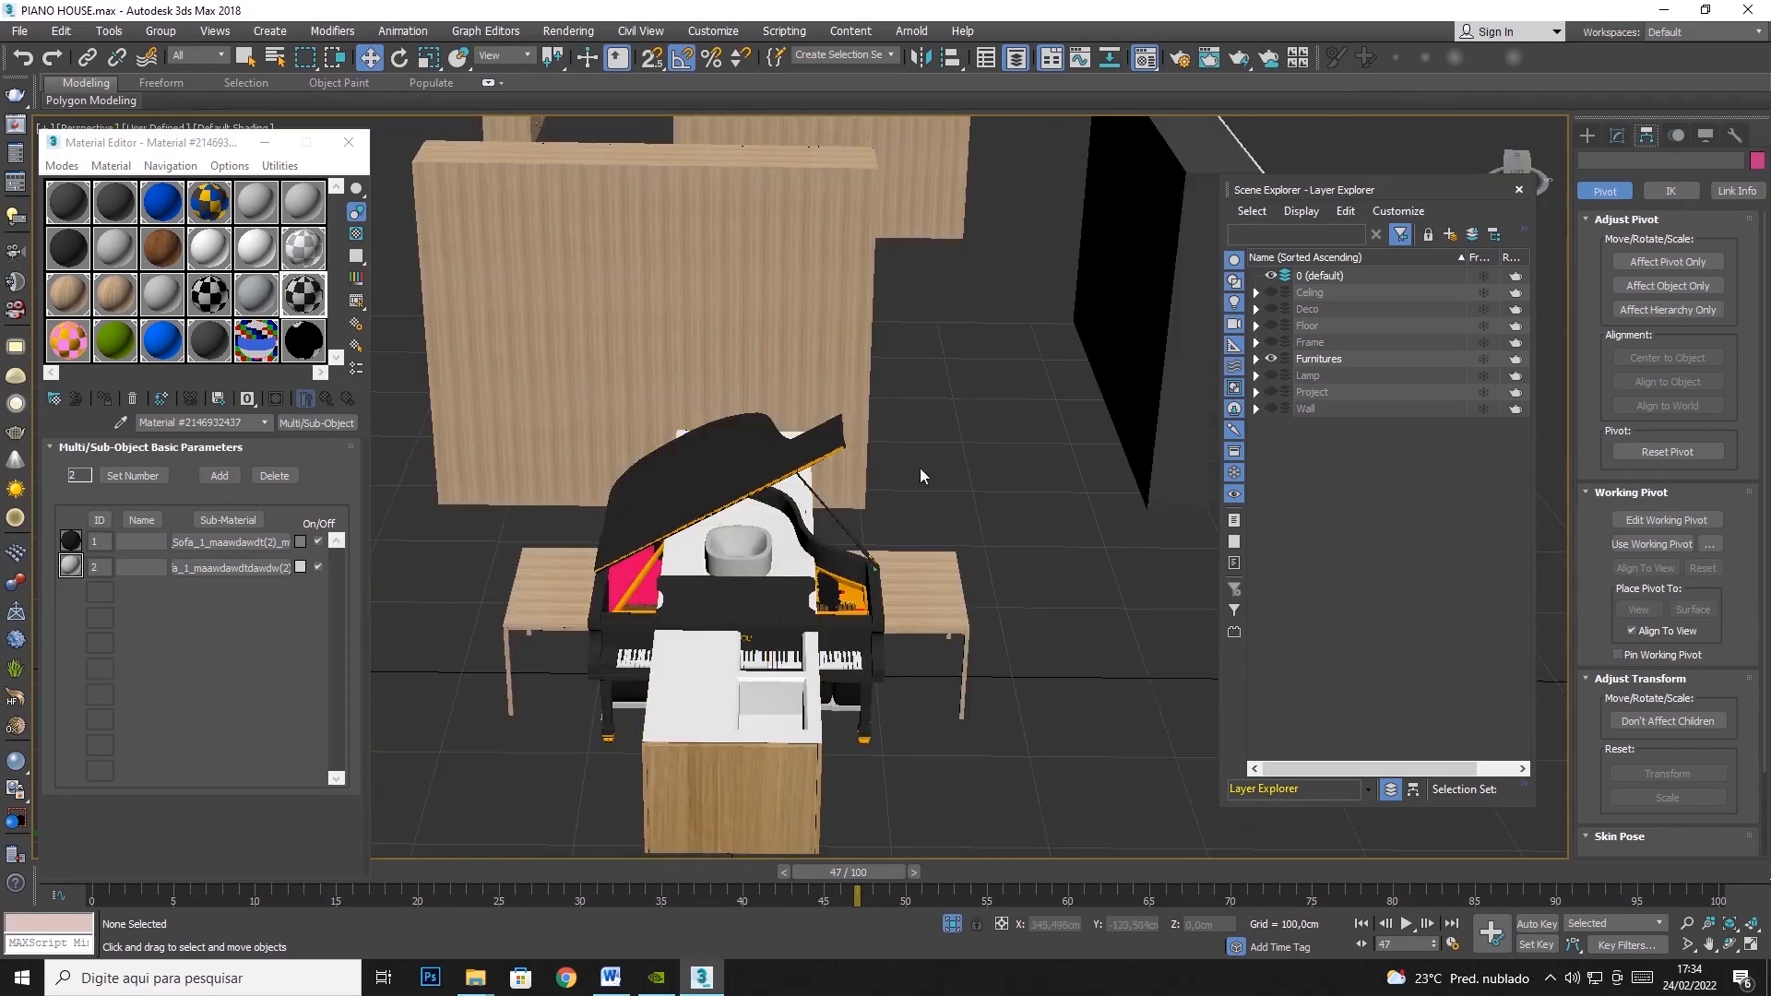
pyautogui.scroll(-3, 867, 480)
pyautogui.scroll(3, 849, 484)
# Hide the grand piano Box8223088 at the origin, viewing the stacked furniture from an angle
pyautogui.click(828, 490)
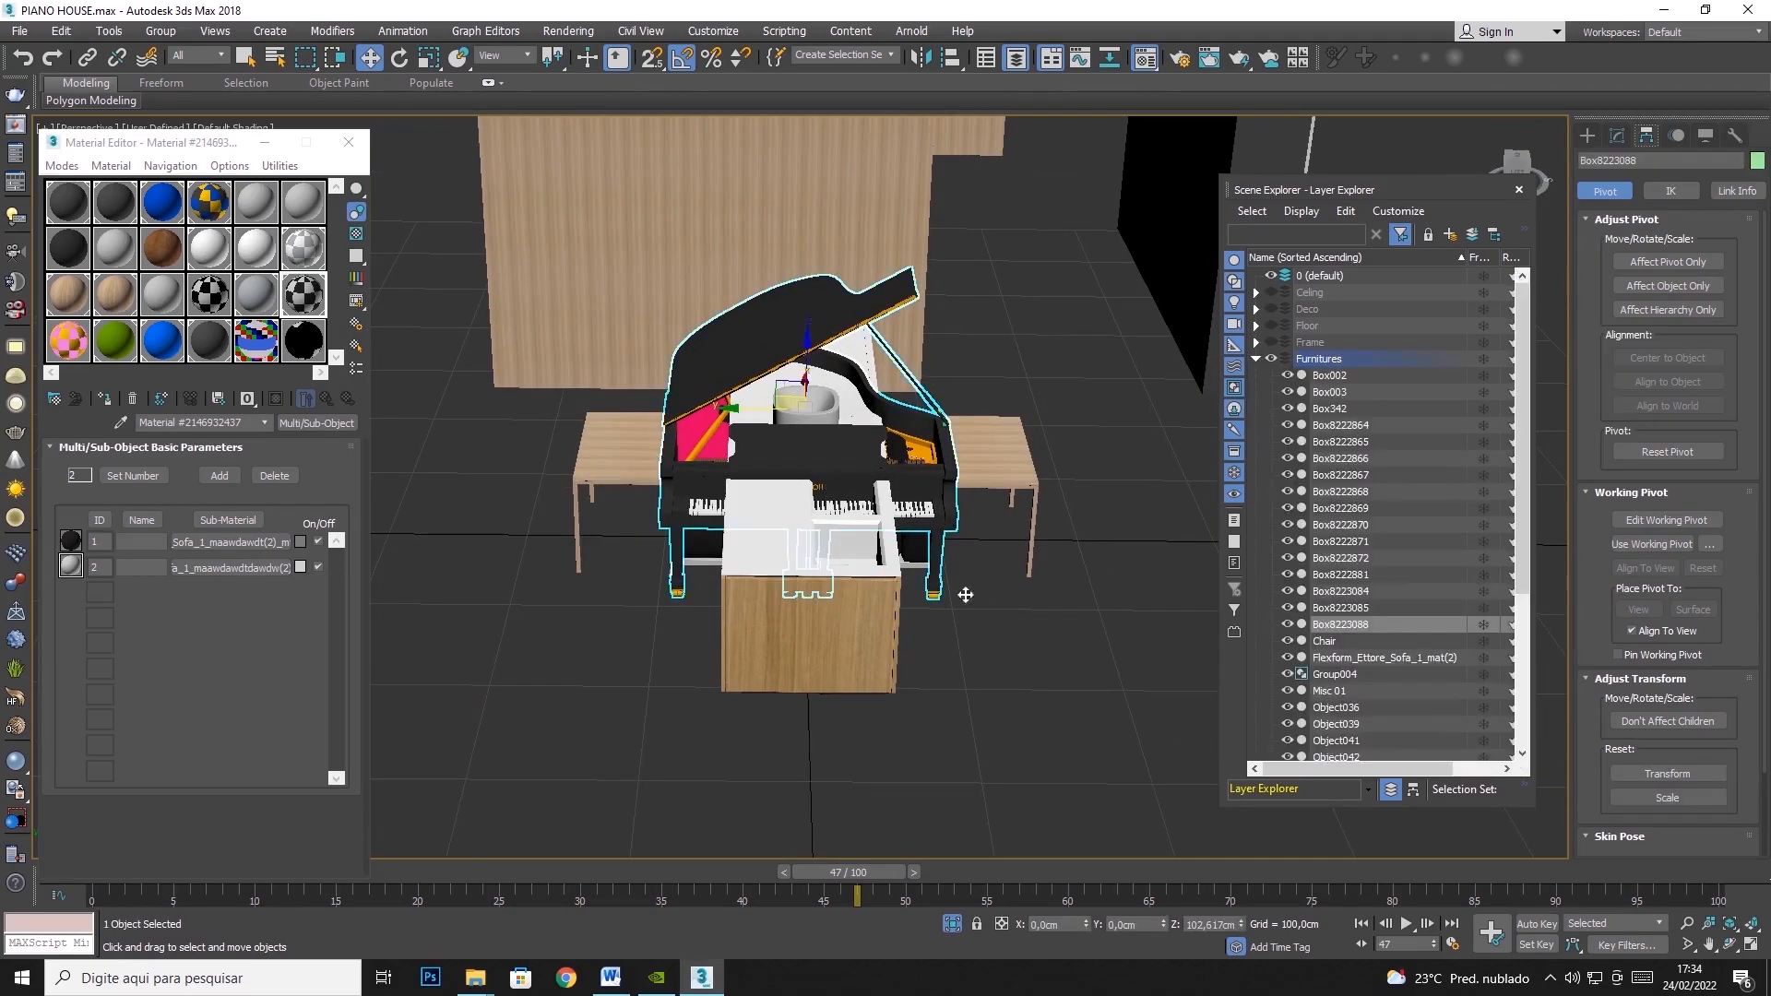
pyautogui.click(1728, 942)
pyautogui.moveTo(890, 516); pyautogui.dragTo(745, 564)
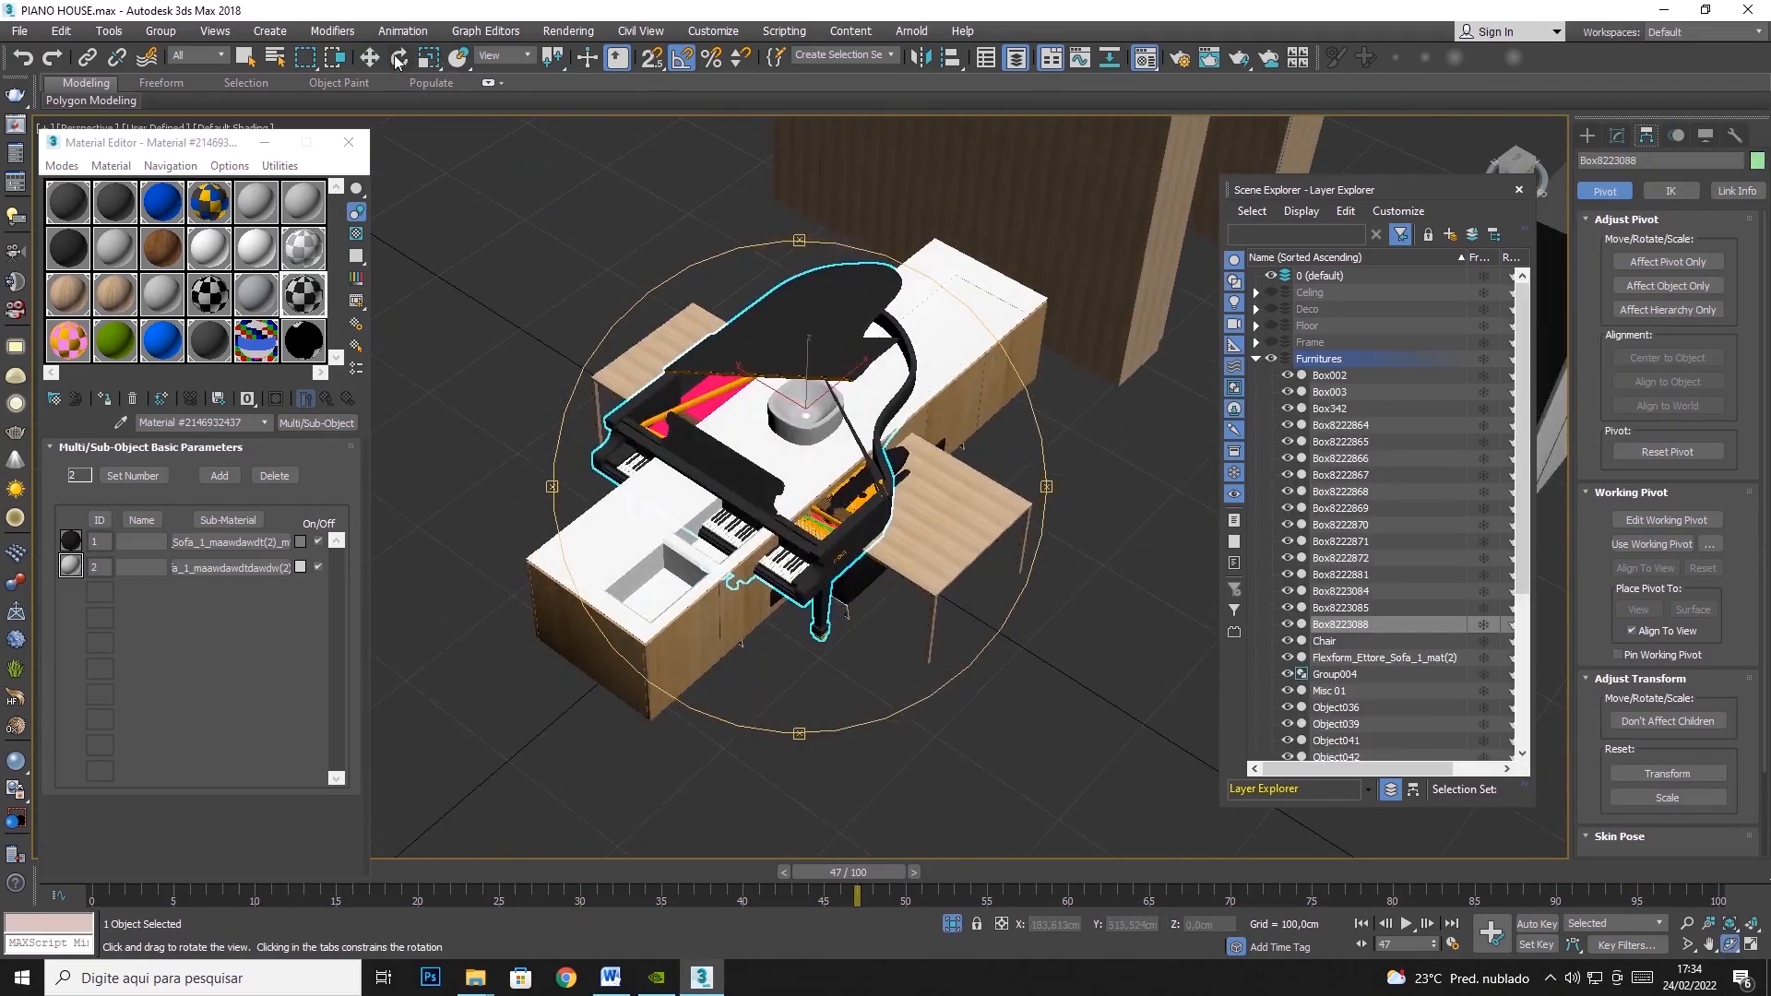
pyautogui.click(362, 60)
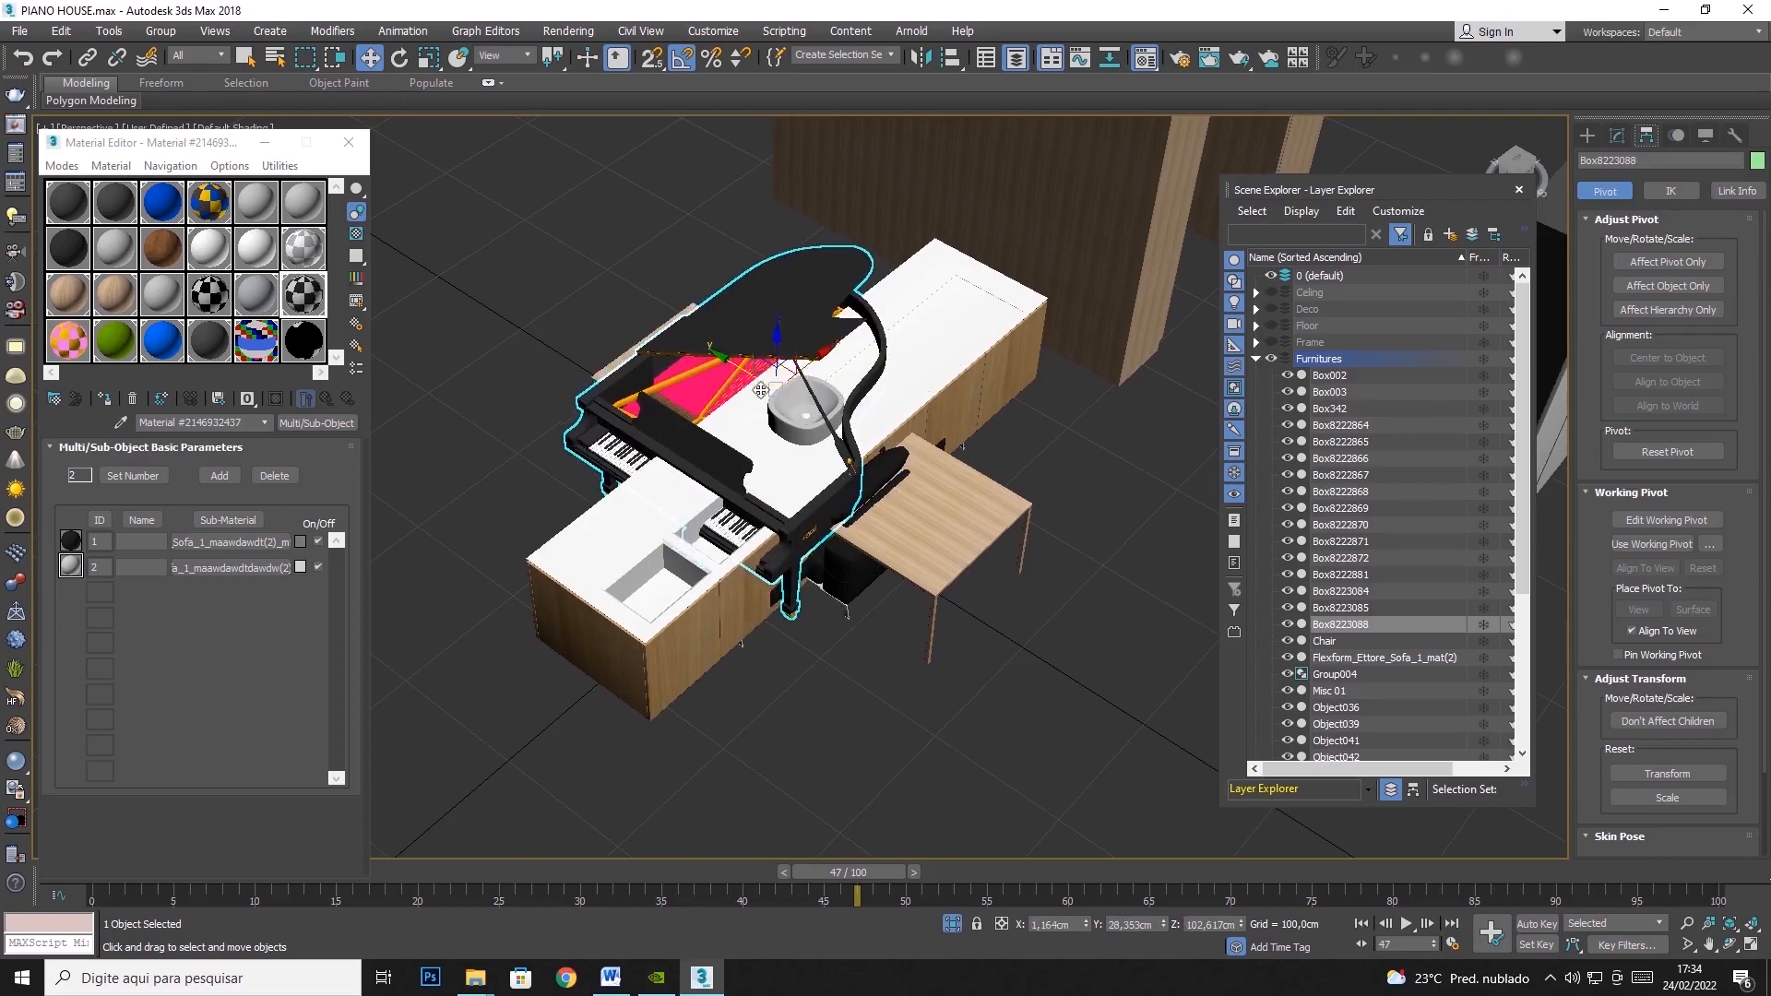
pyautogui.rightClick(758, 392)
pyautogui.click(834, 376)
# Hide the kitchen counter Box8223084 and the round basin Box8222881 at the origin
pyautogui.click(834, 376)
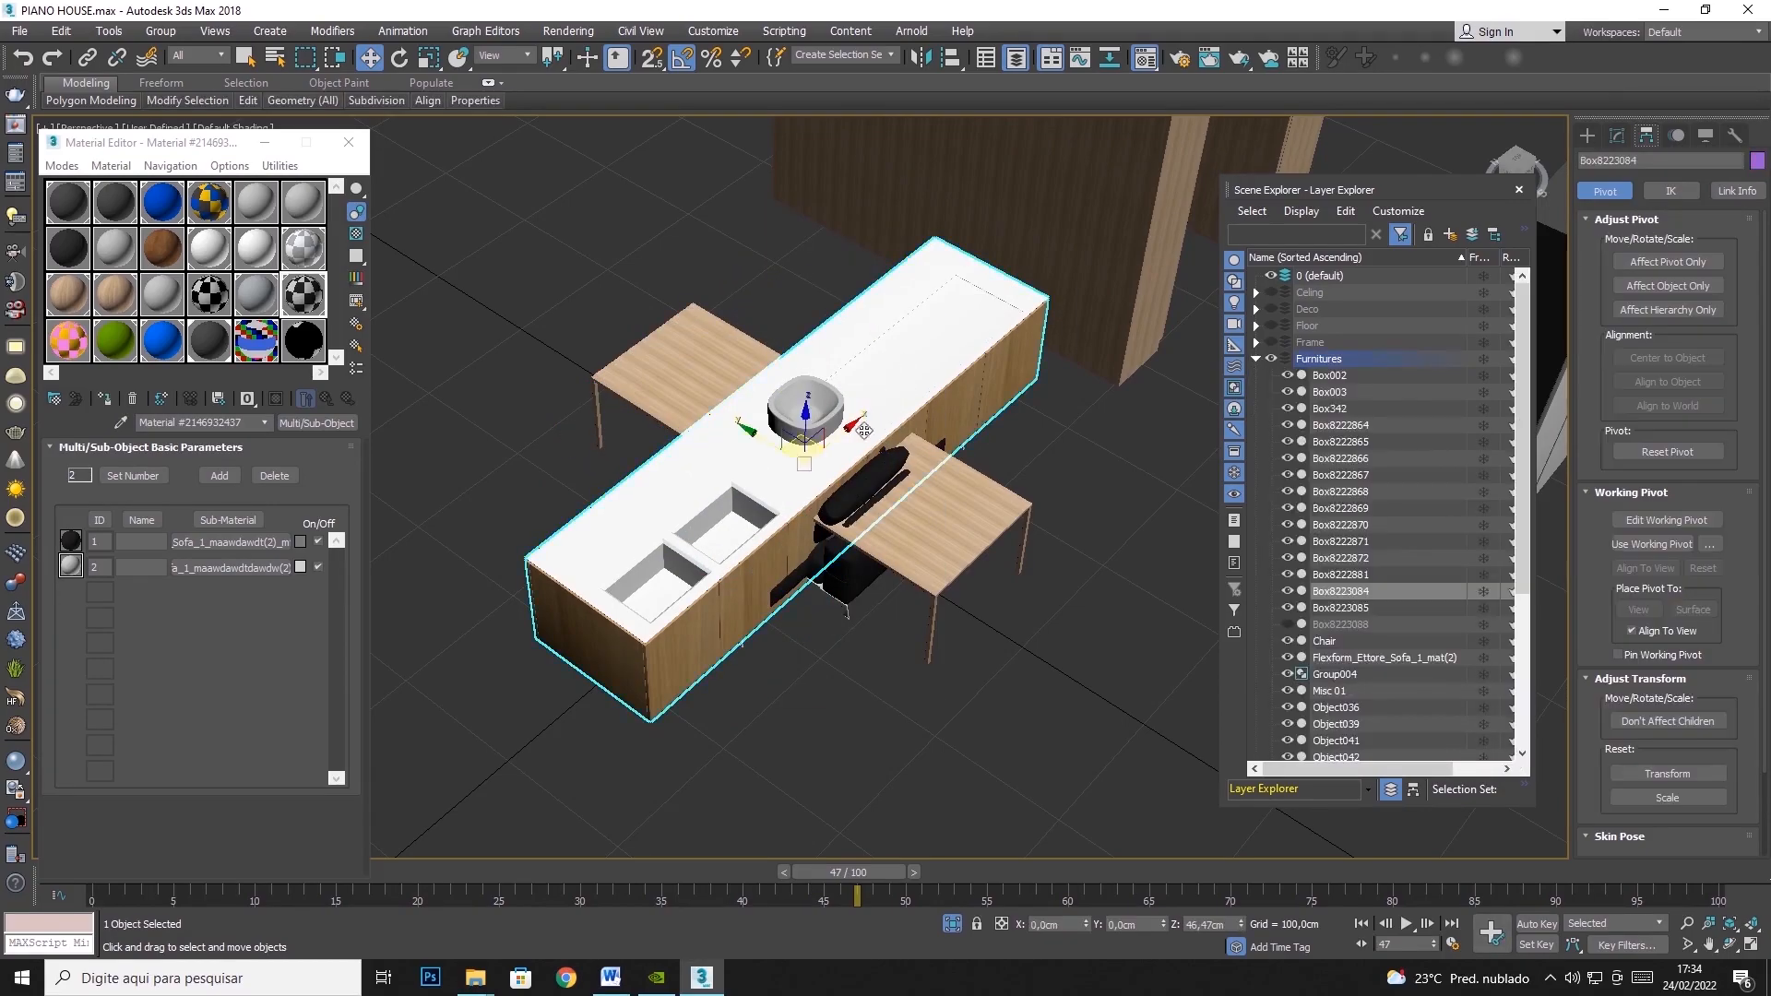
pyautogui.rightClick(791, 407)
pyautogui.click(816, 394)
pyautogui.click(817, 399)
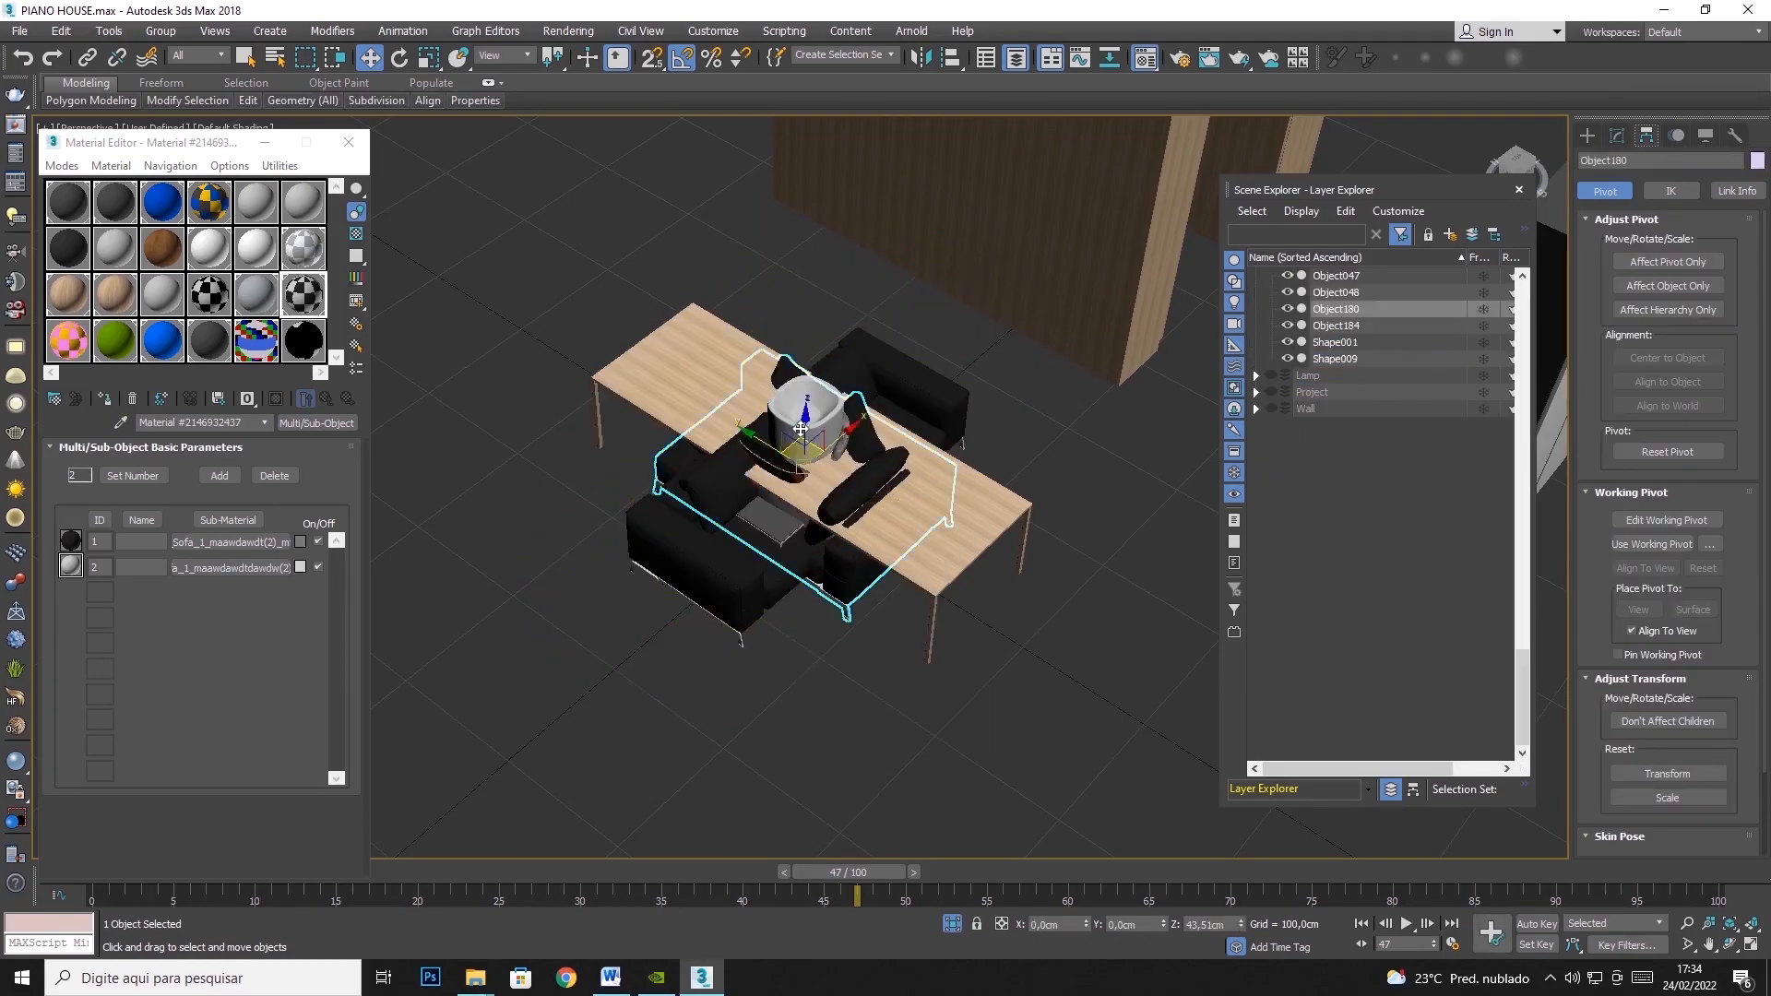
pyautogui.click(805, 434)
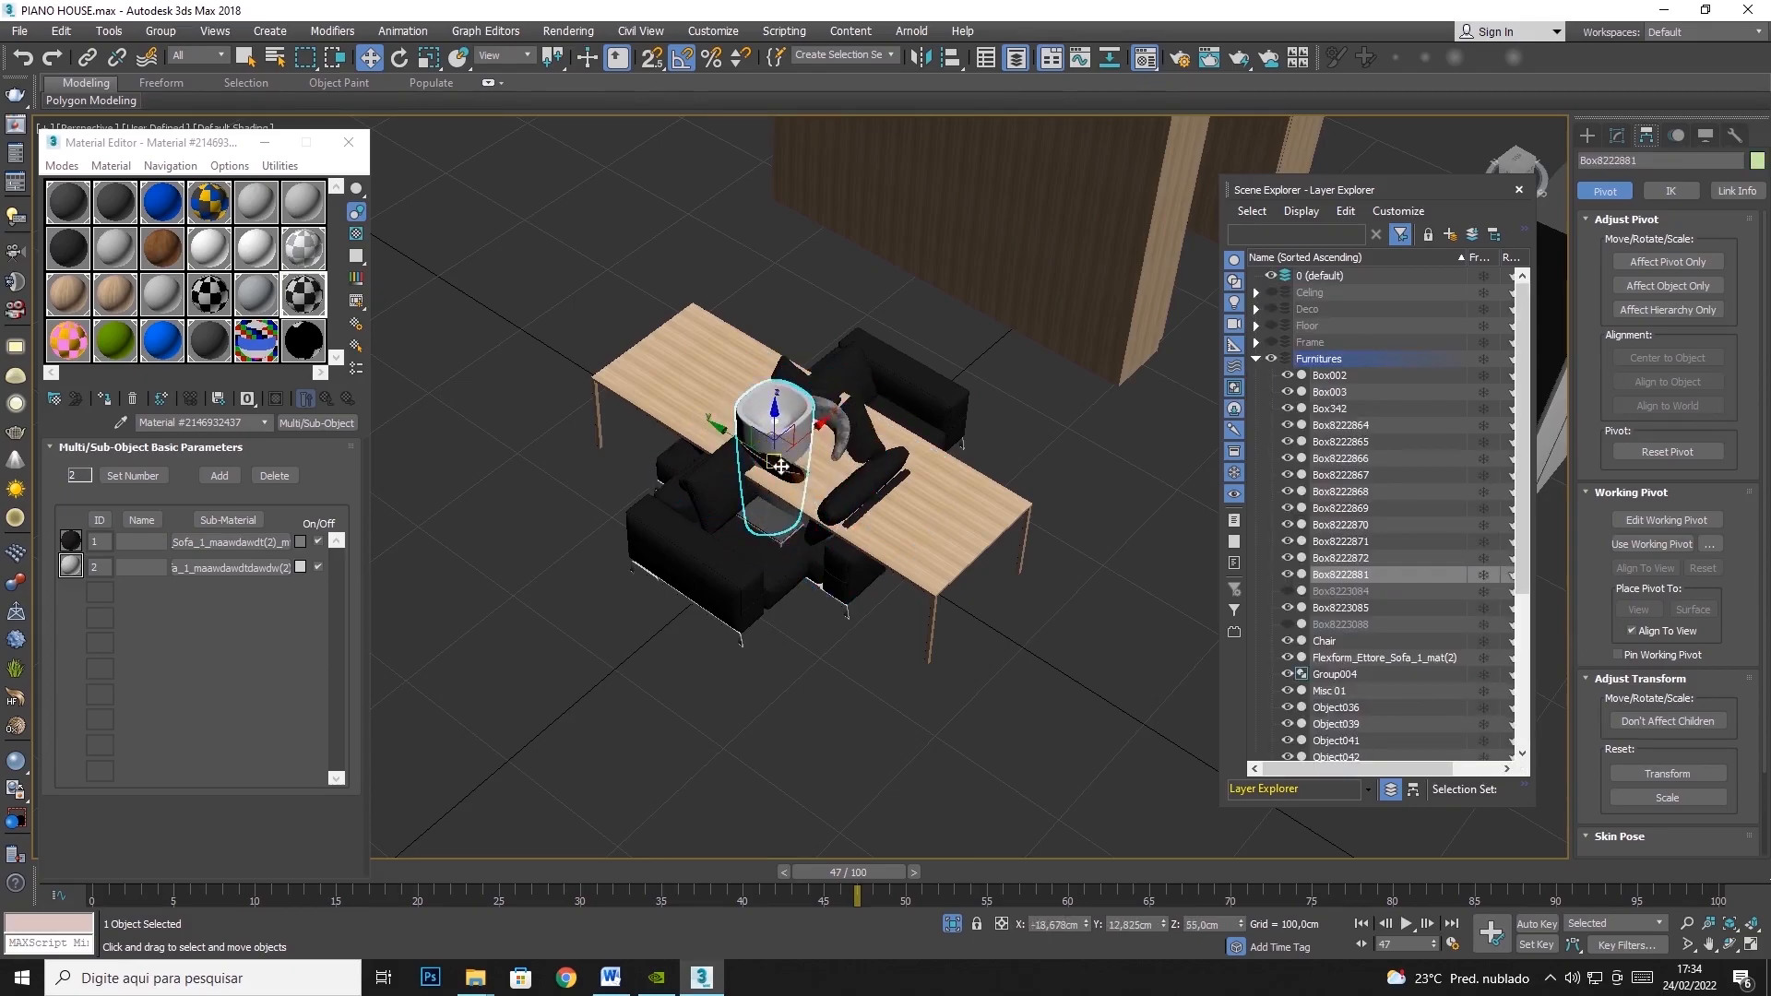
pyautogui.rightClick(802, 421)
pyautogui.click(856, 350)
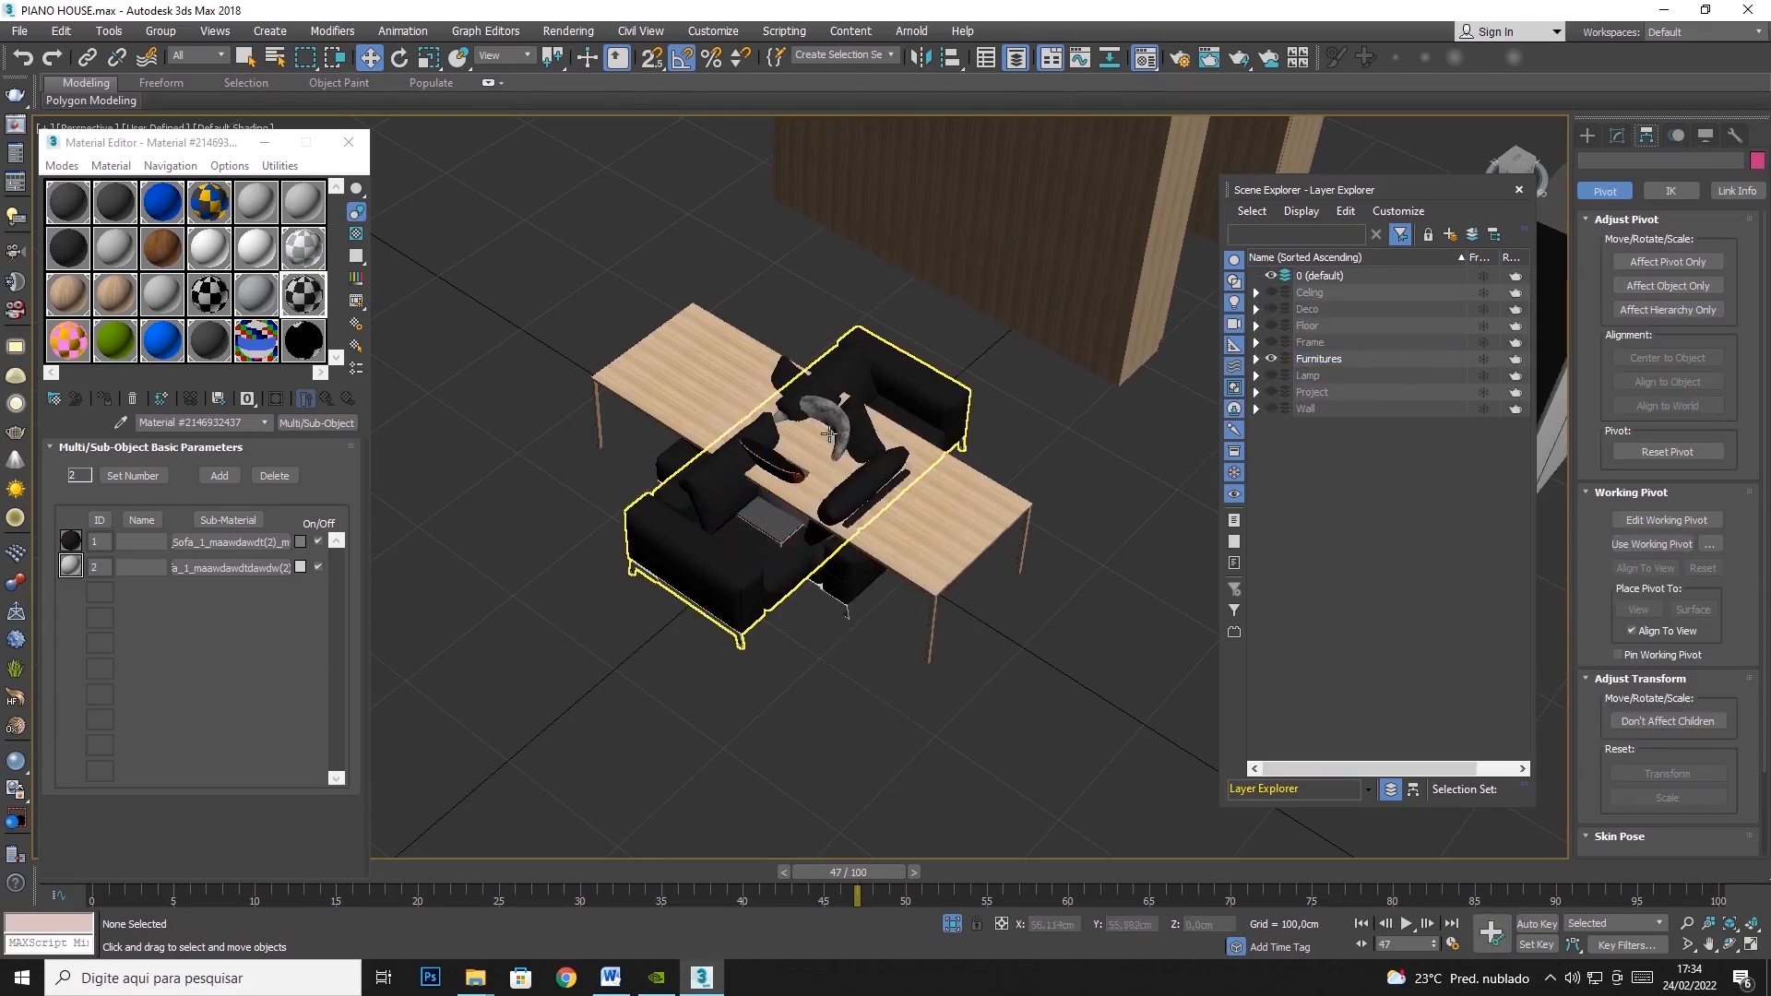
# Hide Object184 in the middle of the furniture stacked at the origin
pyautogui.click(825, 420)
pyautogui.scroll(-8, 787, 449)
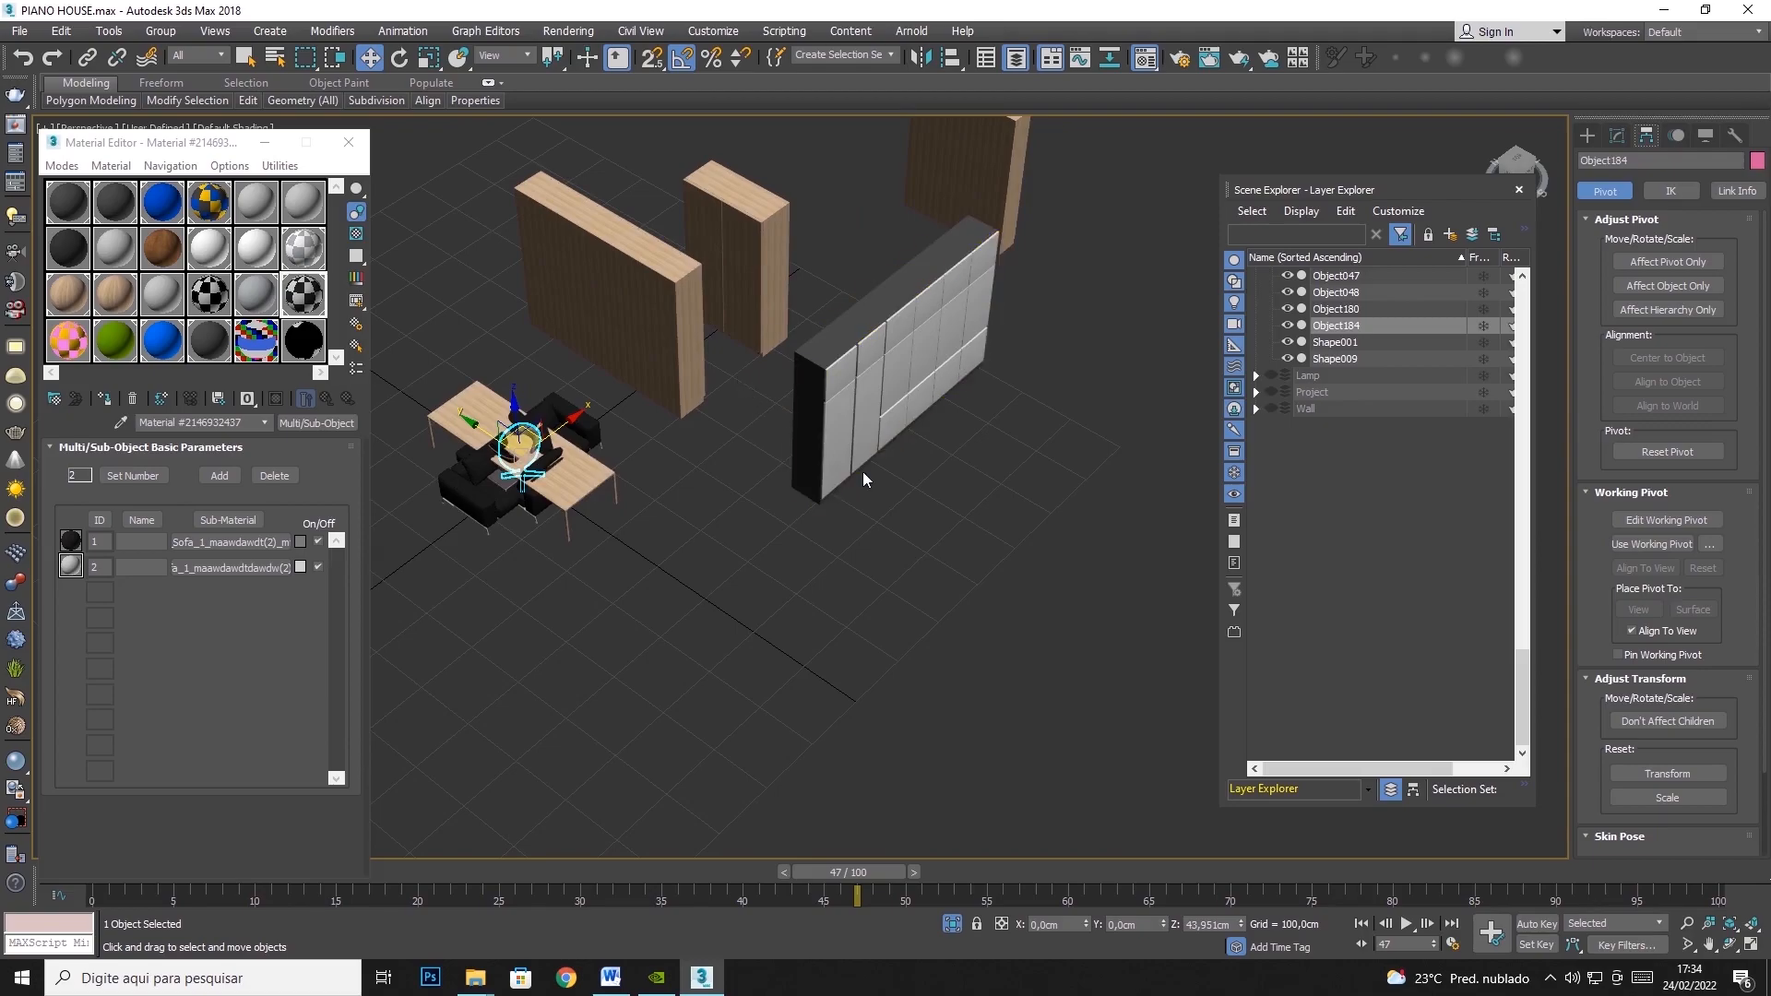
pyautogui.moveTo(521, 442); pyautogui.dragTo(682, 432, button='middle')
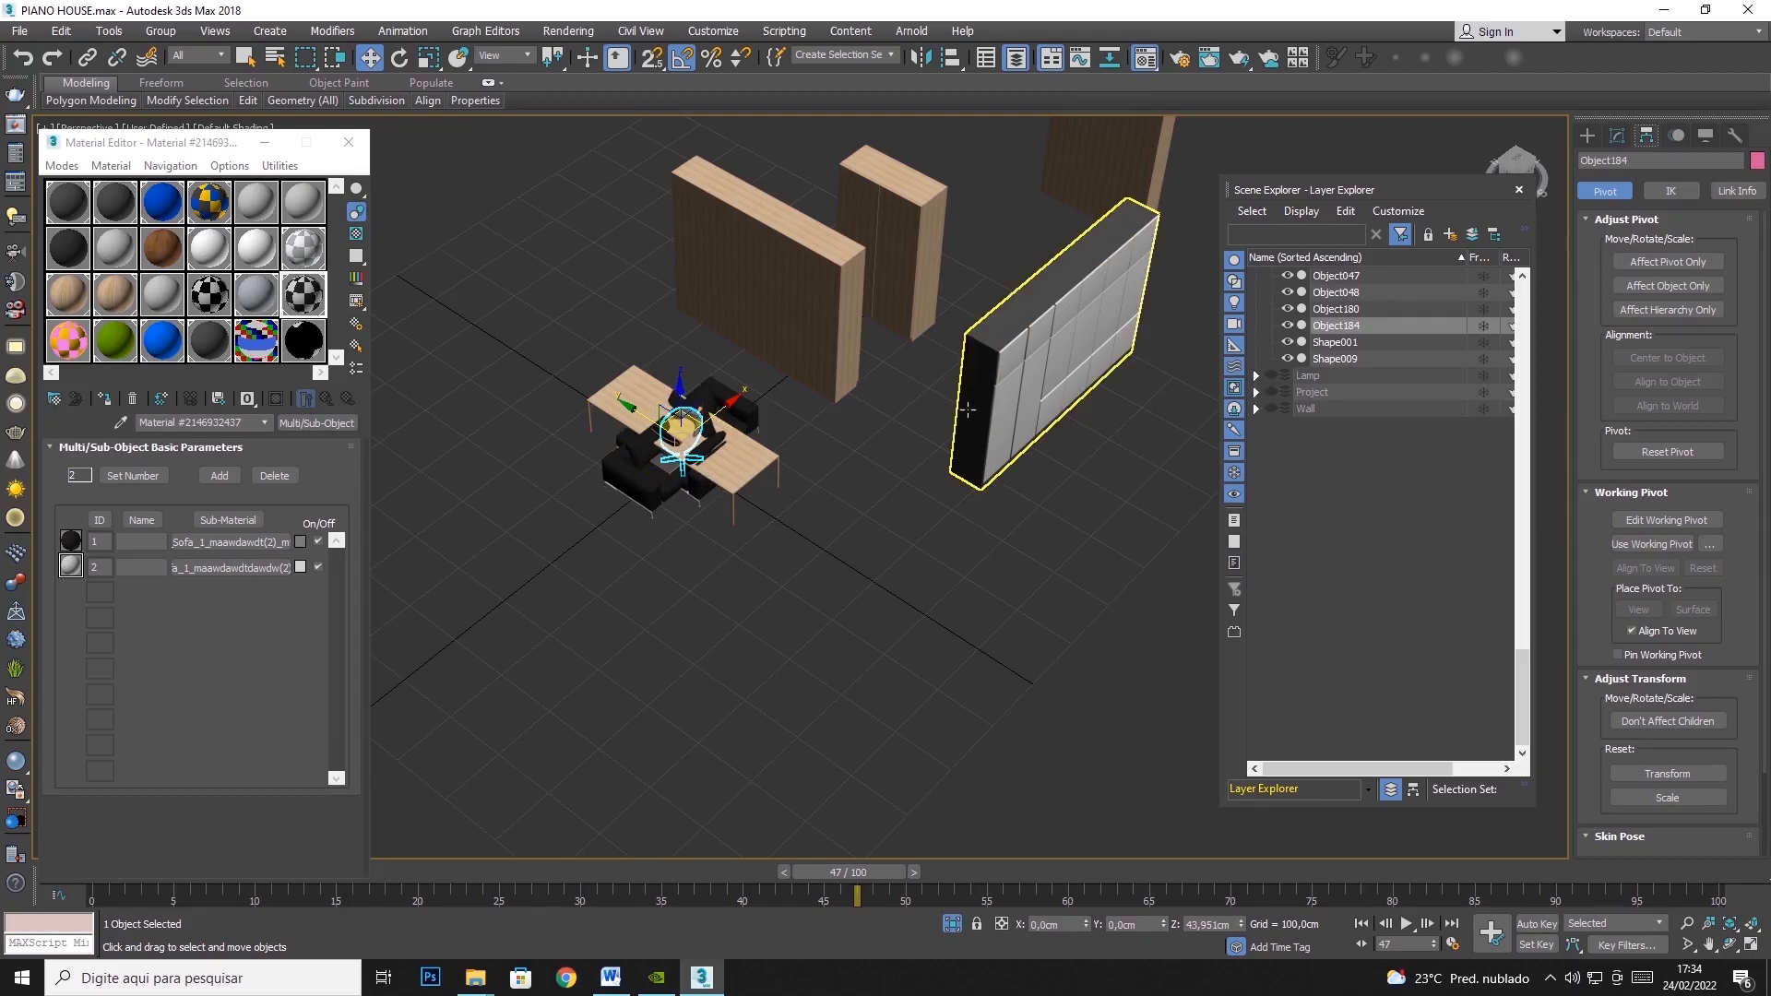
pyautogui.scroll(2, 645, 424)
pyautogui.rightClick(677, 401)
pyautogui.click(857, 367)
# Hide the long wooden table Box342 and the large black sofa beneath it
pyautogui.scroll(5, 703, 430)
pyautogui.scroll(3, 703, 430)
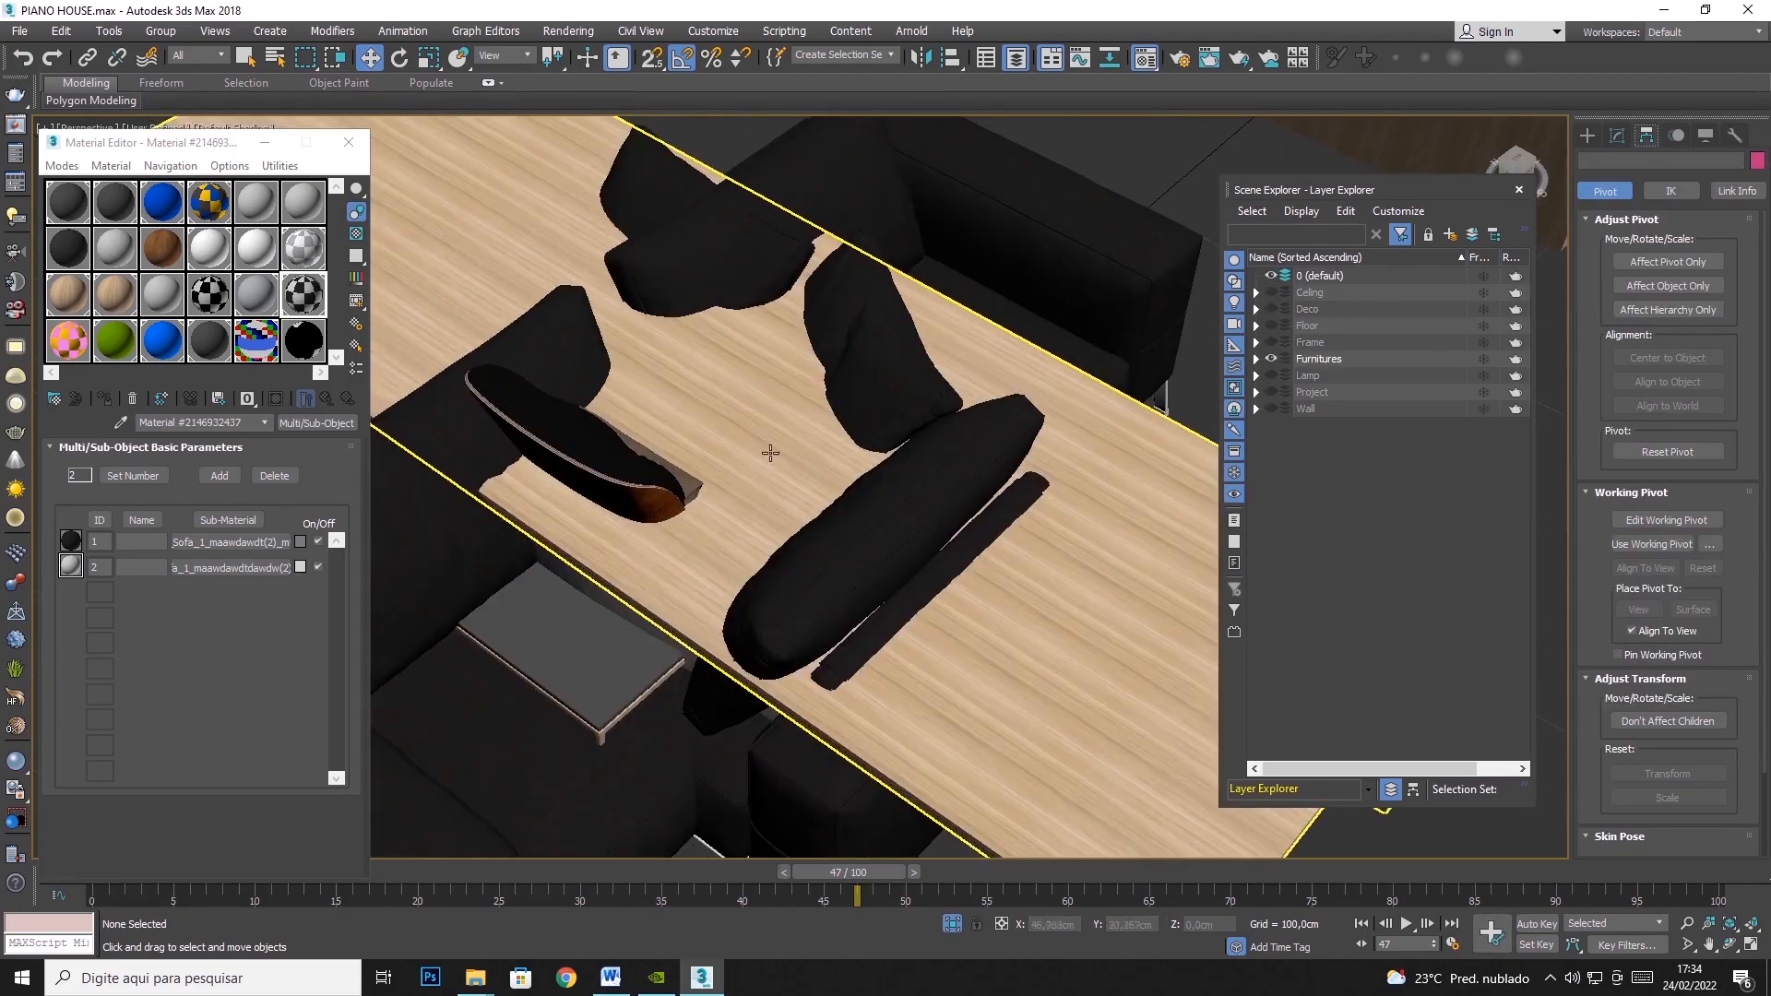
pyautogui.click(893, 514)
pyautogui.scroll(-3, 894, 514)
pyautogui.scroll(2, 1033, 562)
pyautogui.rightClick(1033, 562)
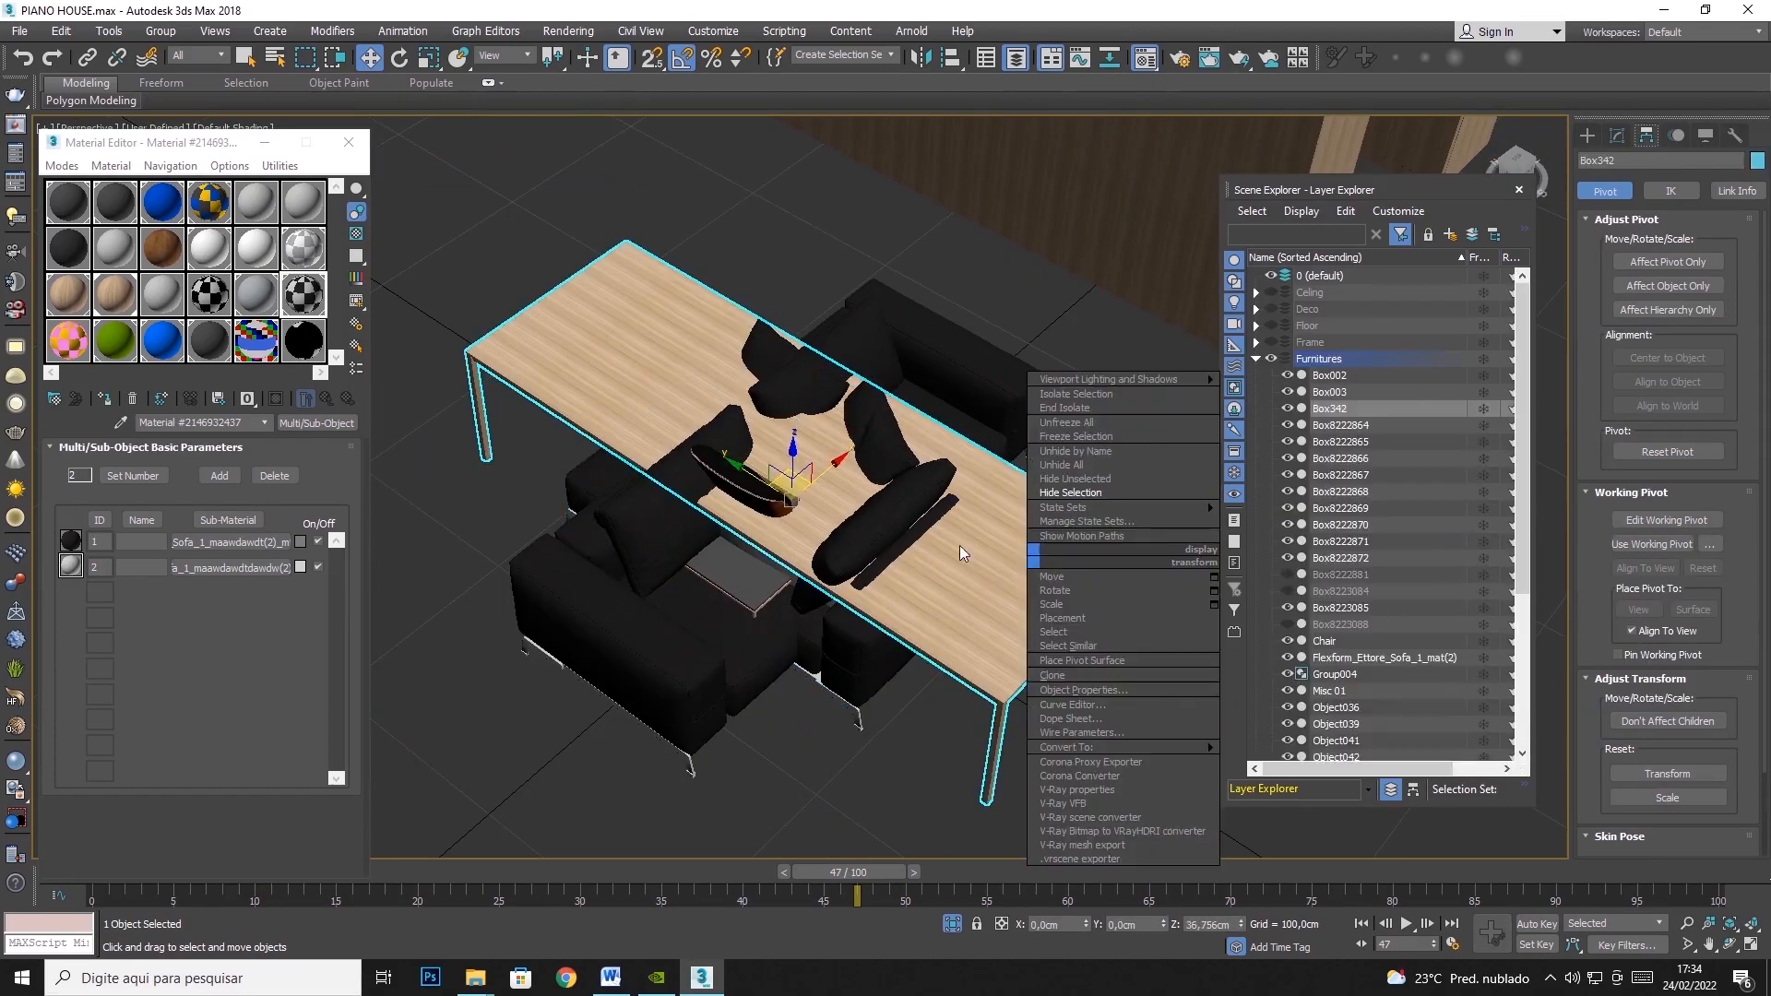
pyautogui.click(1070, 492)
pyautogui.click(982, 402)
pyautogui.rightClick(983, 402)
pyautogui.click(1015, 343)
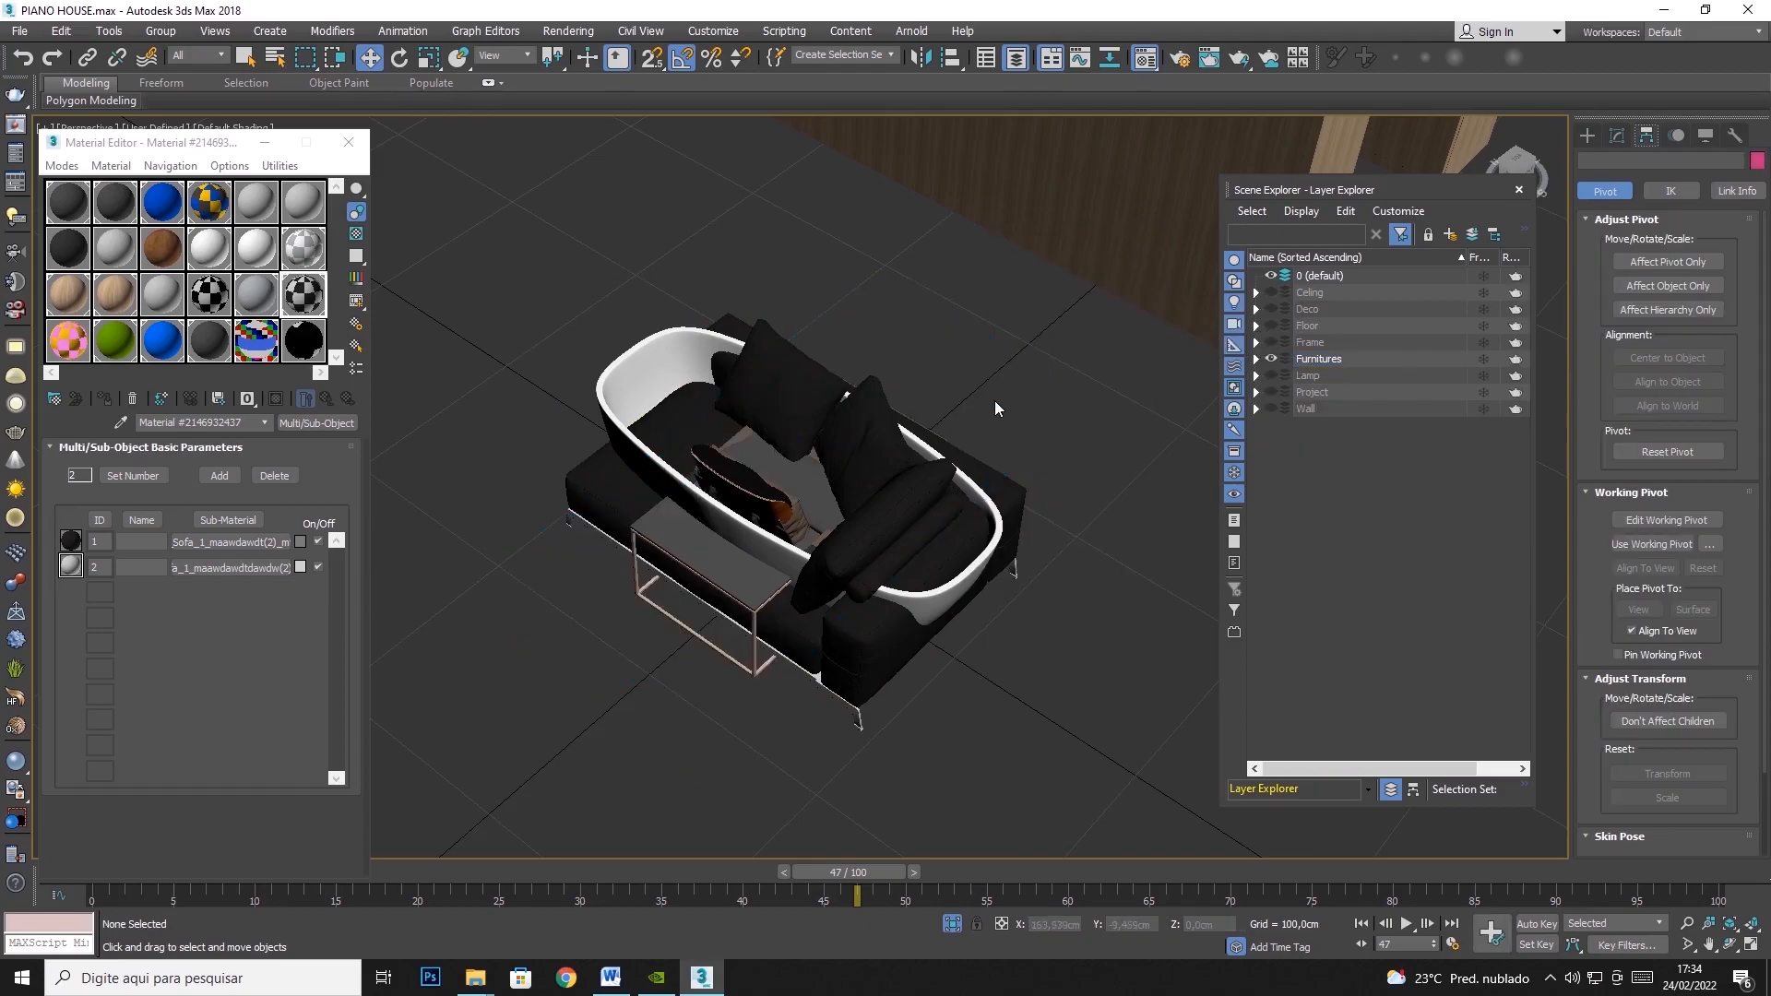
# Hide the white bathtub group and the remaining black sofa at the origin
pyautogui.click(981, 579)
pyautogui.rightClick(981, 579)
pyautogui.click(1015, 522)
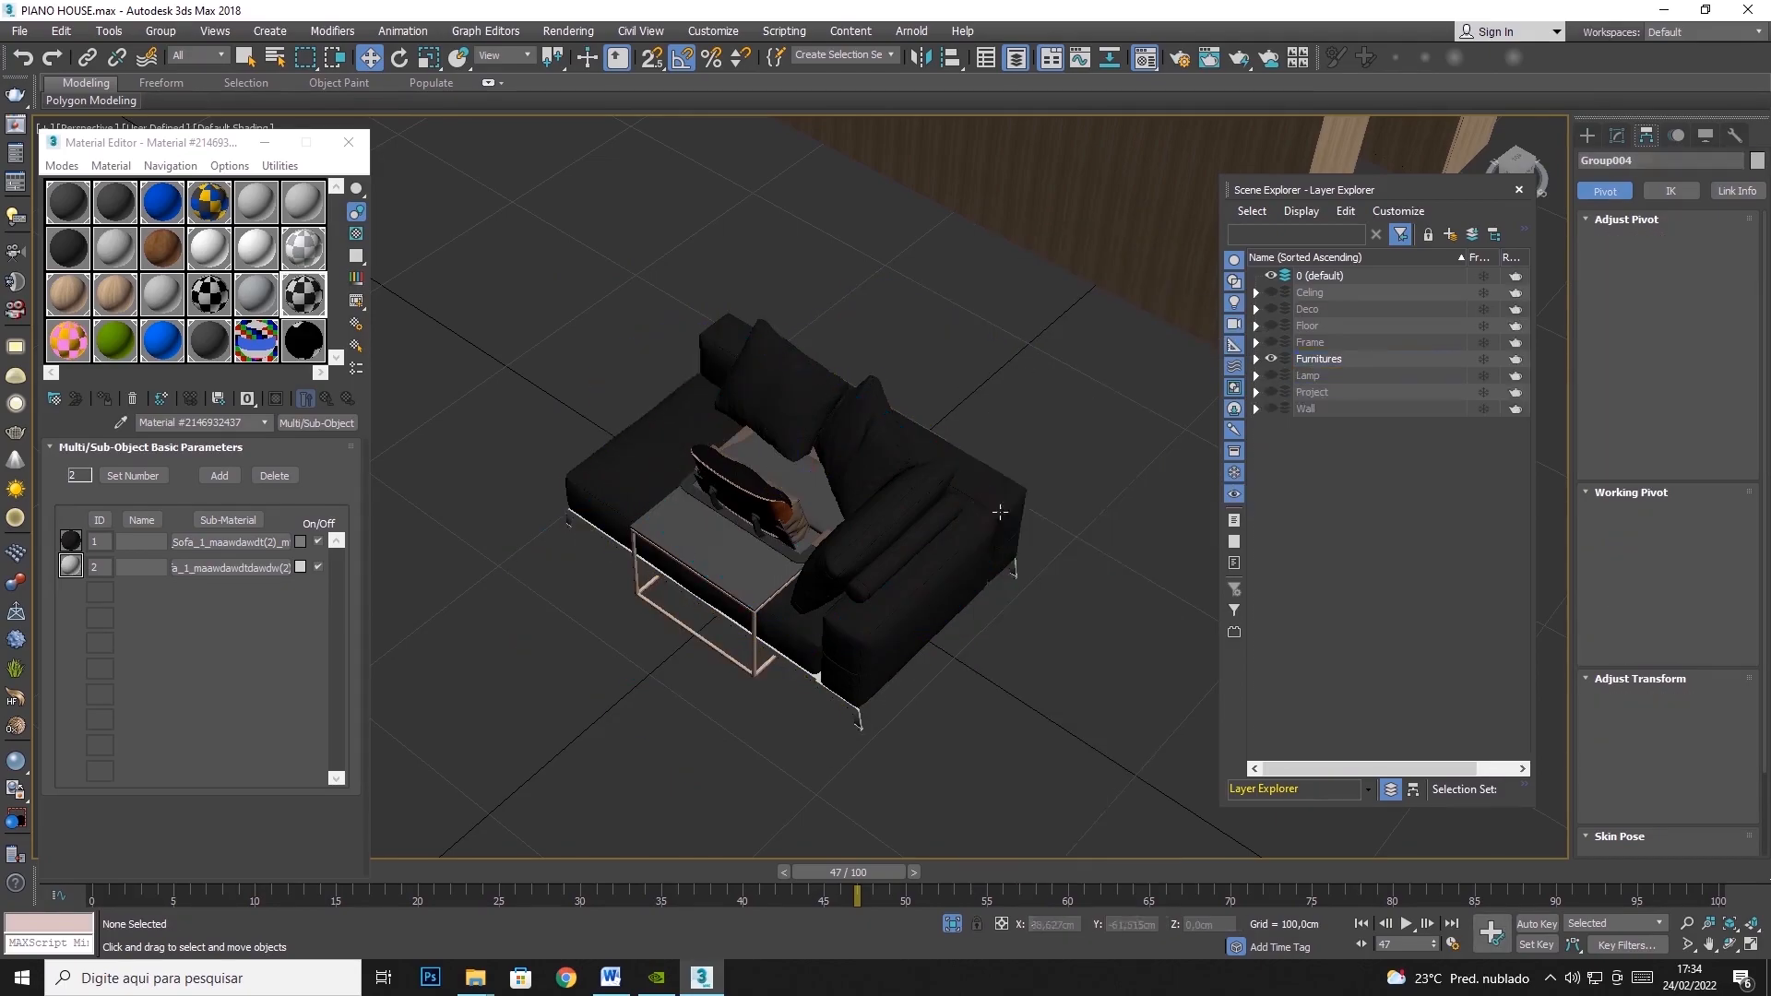
pyautogui.click(887, 455)
pyautogui.rightClick(887, 456)
pyautogui.click(931, 393)
# Hide the thin-framed side table and the small four-legged table at the origin
pyautogui.click(746, 545)
pyautogui.rightClick(746, 545)
pyautogui.click(798, 482)
pyautogui.click(801, 482)
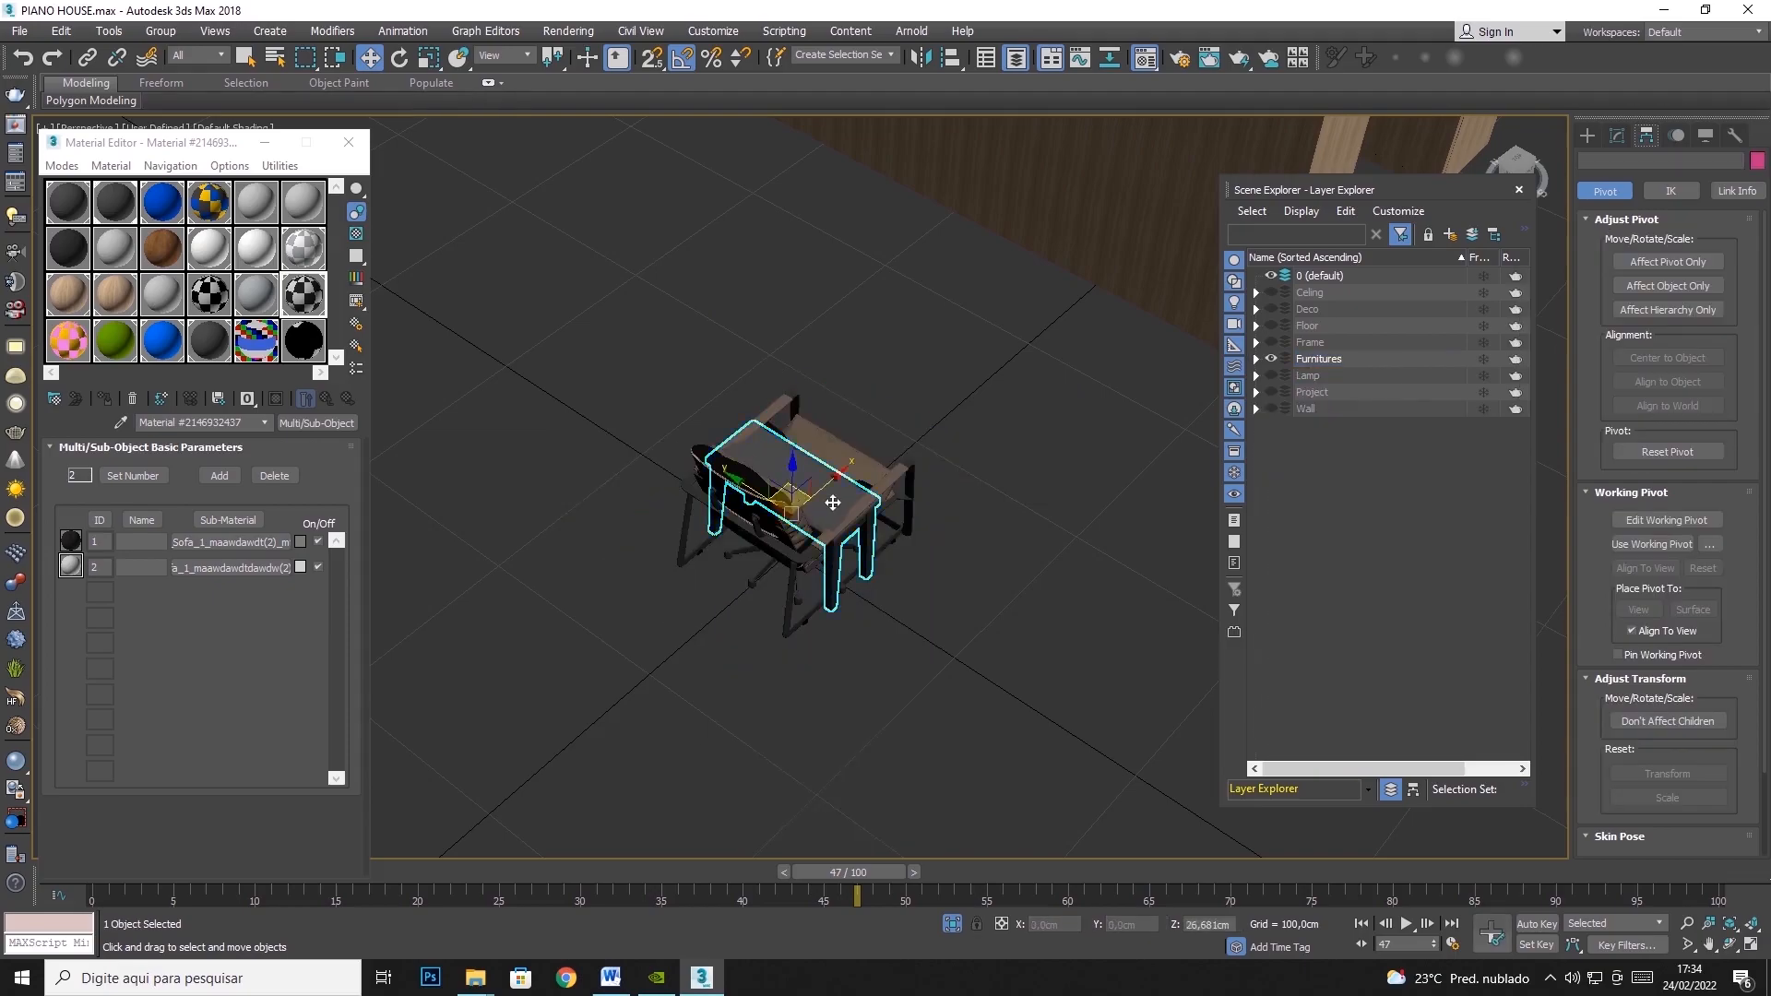
pyautogui.rightClick(830, 484)
pyautogui.click(915, 426)
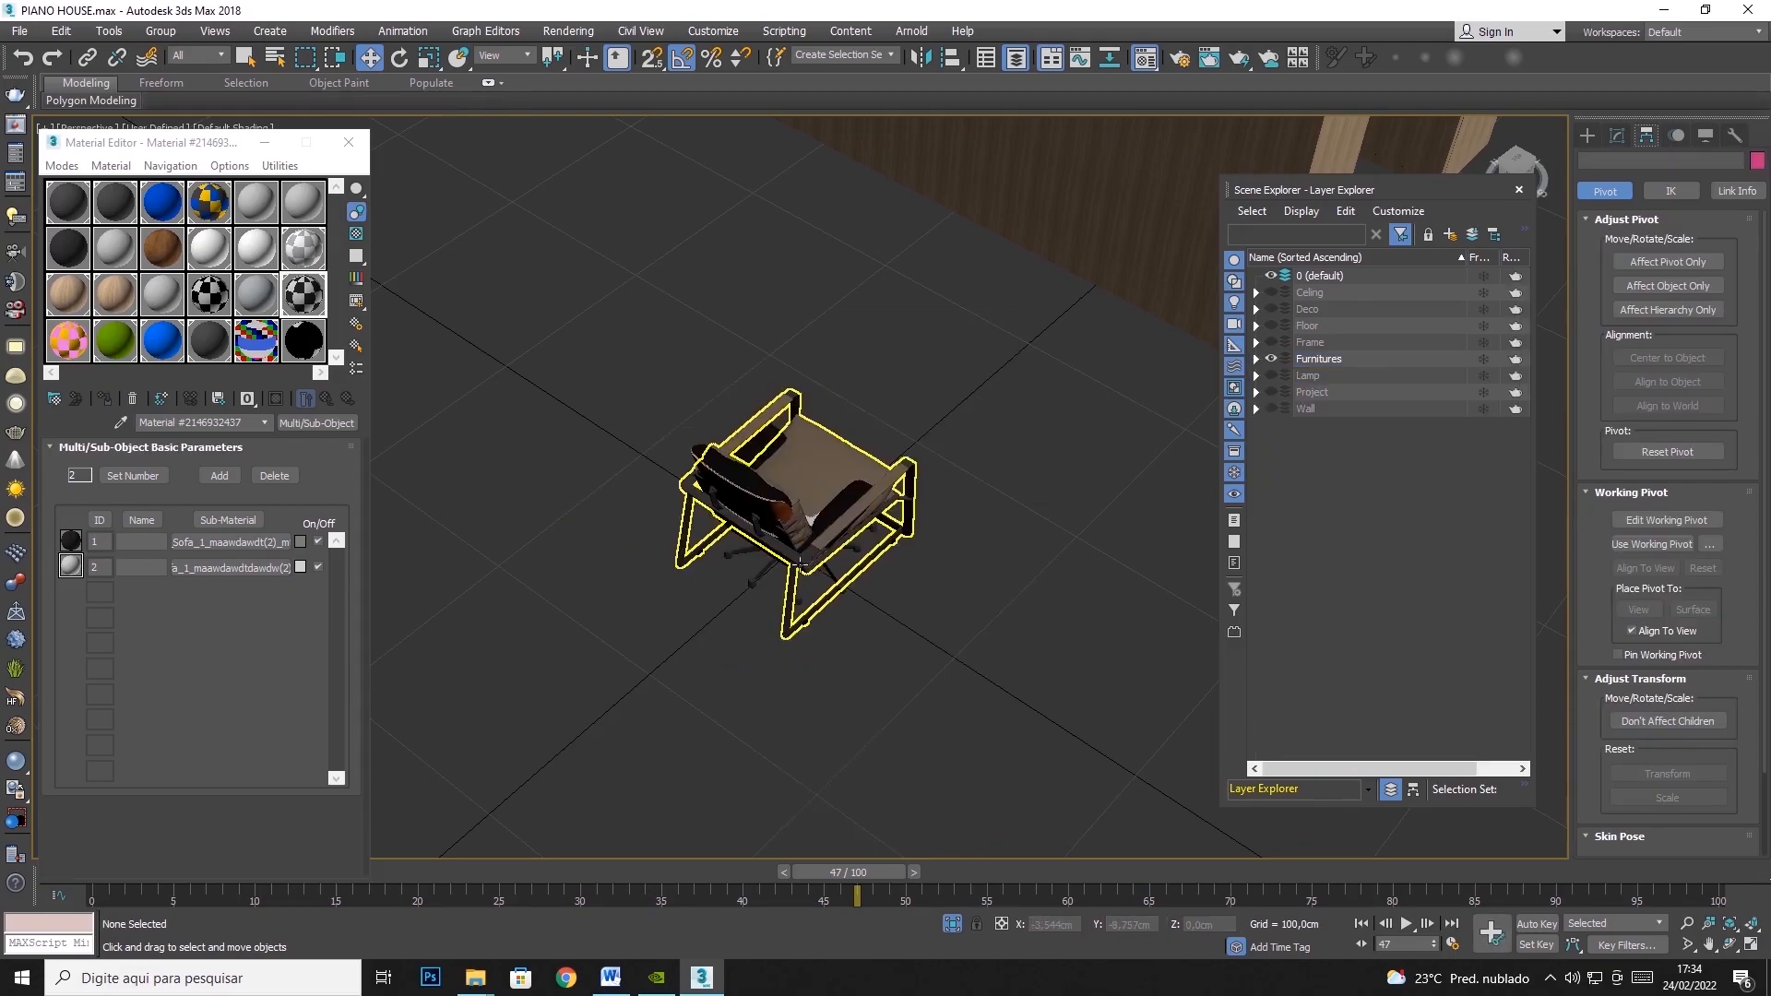
# Hide the armchair Shape009 surrounding the remaining chairs at the origin
pyautogui.rightClick(799, 560)
pyautogui.click(845, 497)
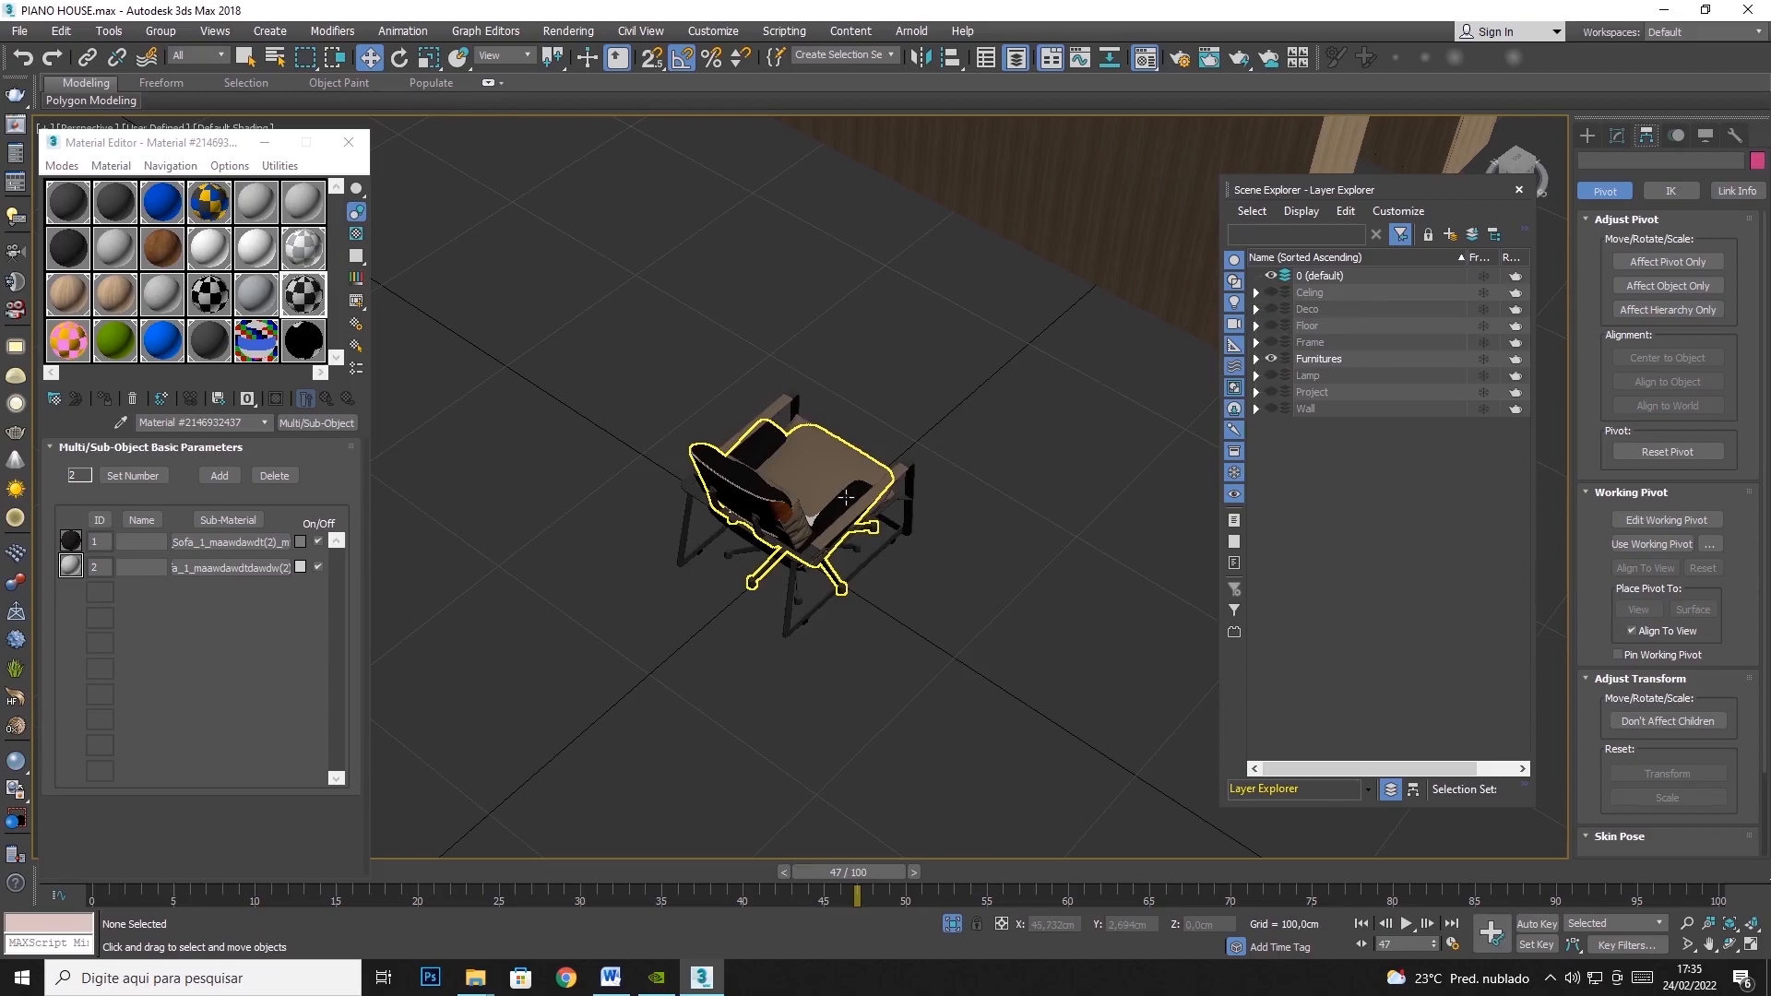
pyautogui.click(846, 498)
pyautogui.click(946, 516)
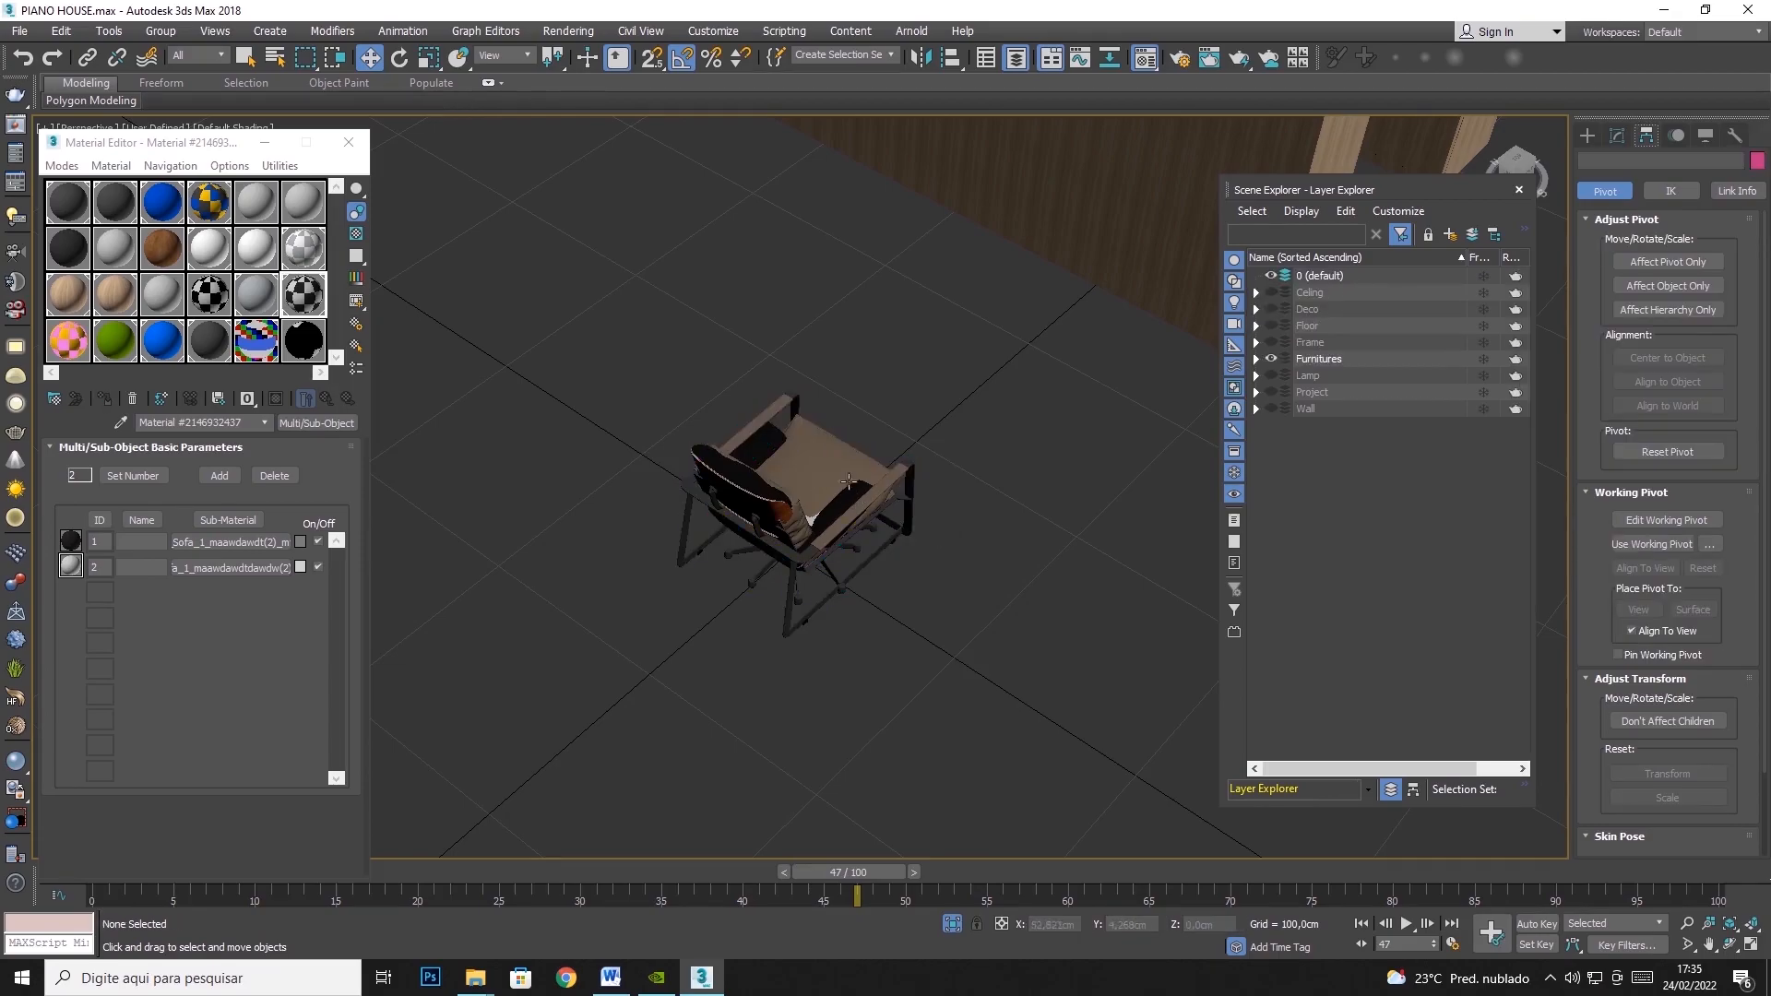
pyautogui.click(847, 481)
pyautogui.rightClick(854, 462)
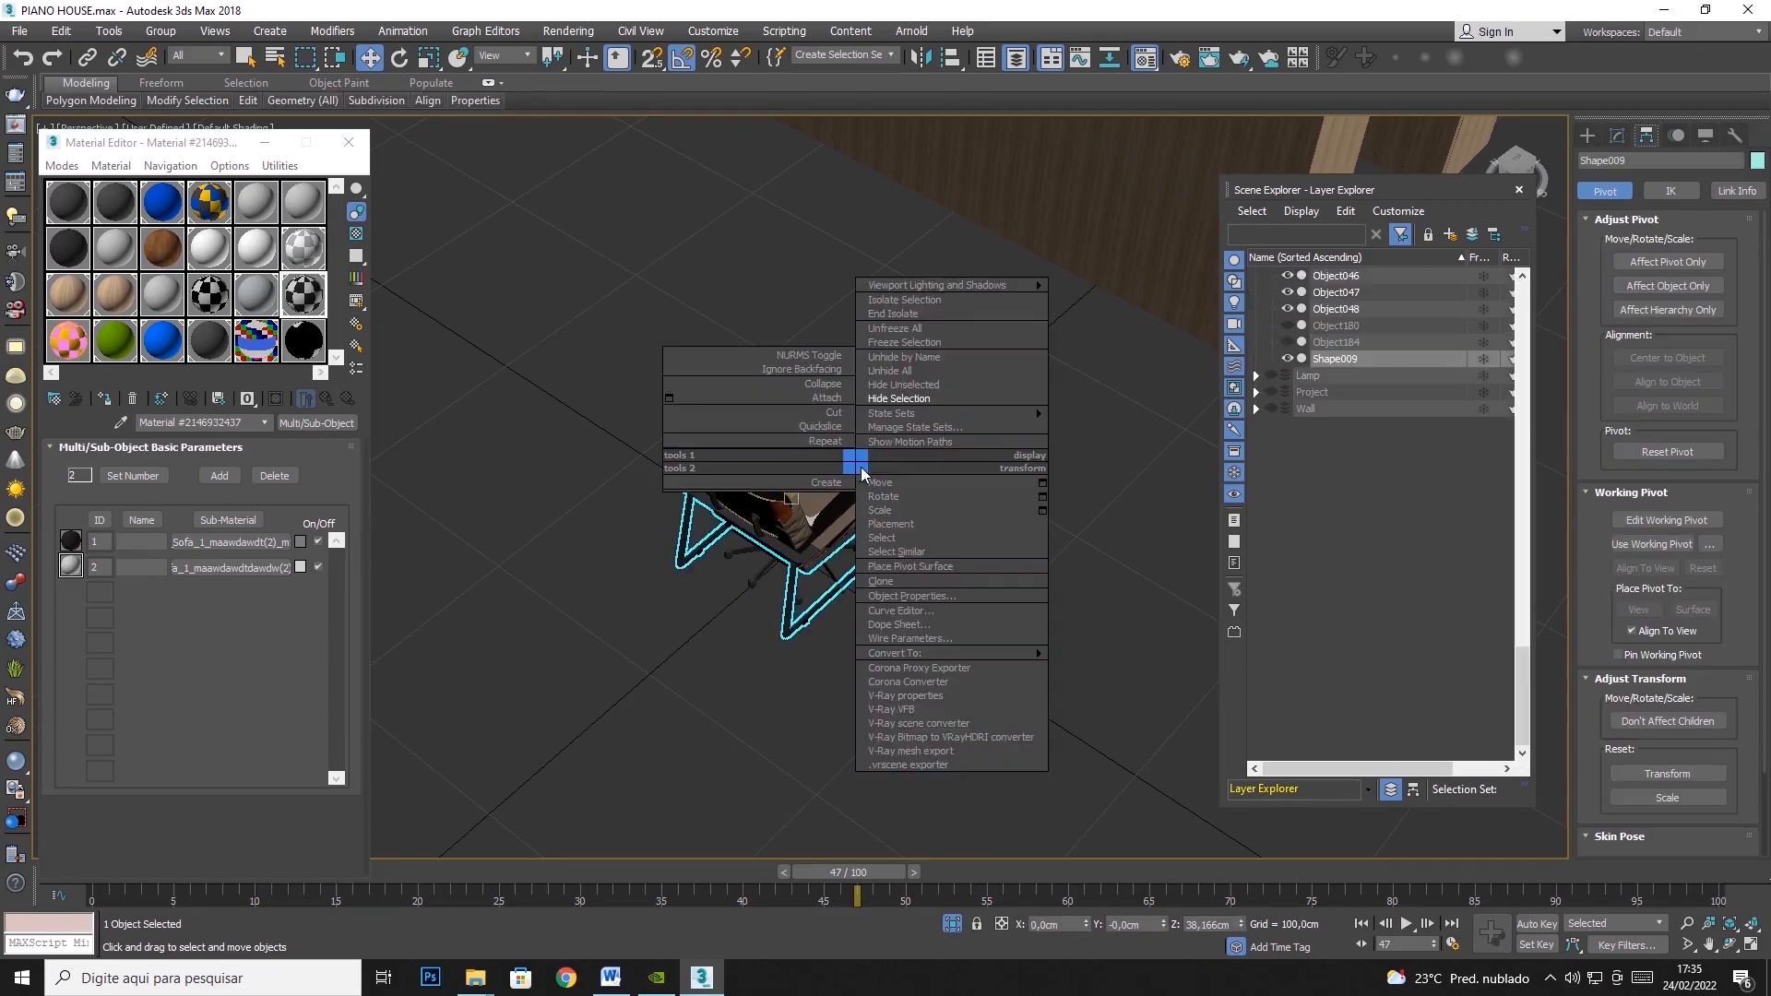
pyautogui.click(900, 403)
# Hide the swivel chair Misc 01, the one with the white patched seat, among the overlapping chairs at the origin
pyautogui.click(795, 521)
pyautogui.scroll(5, 801, 496)
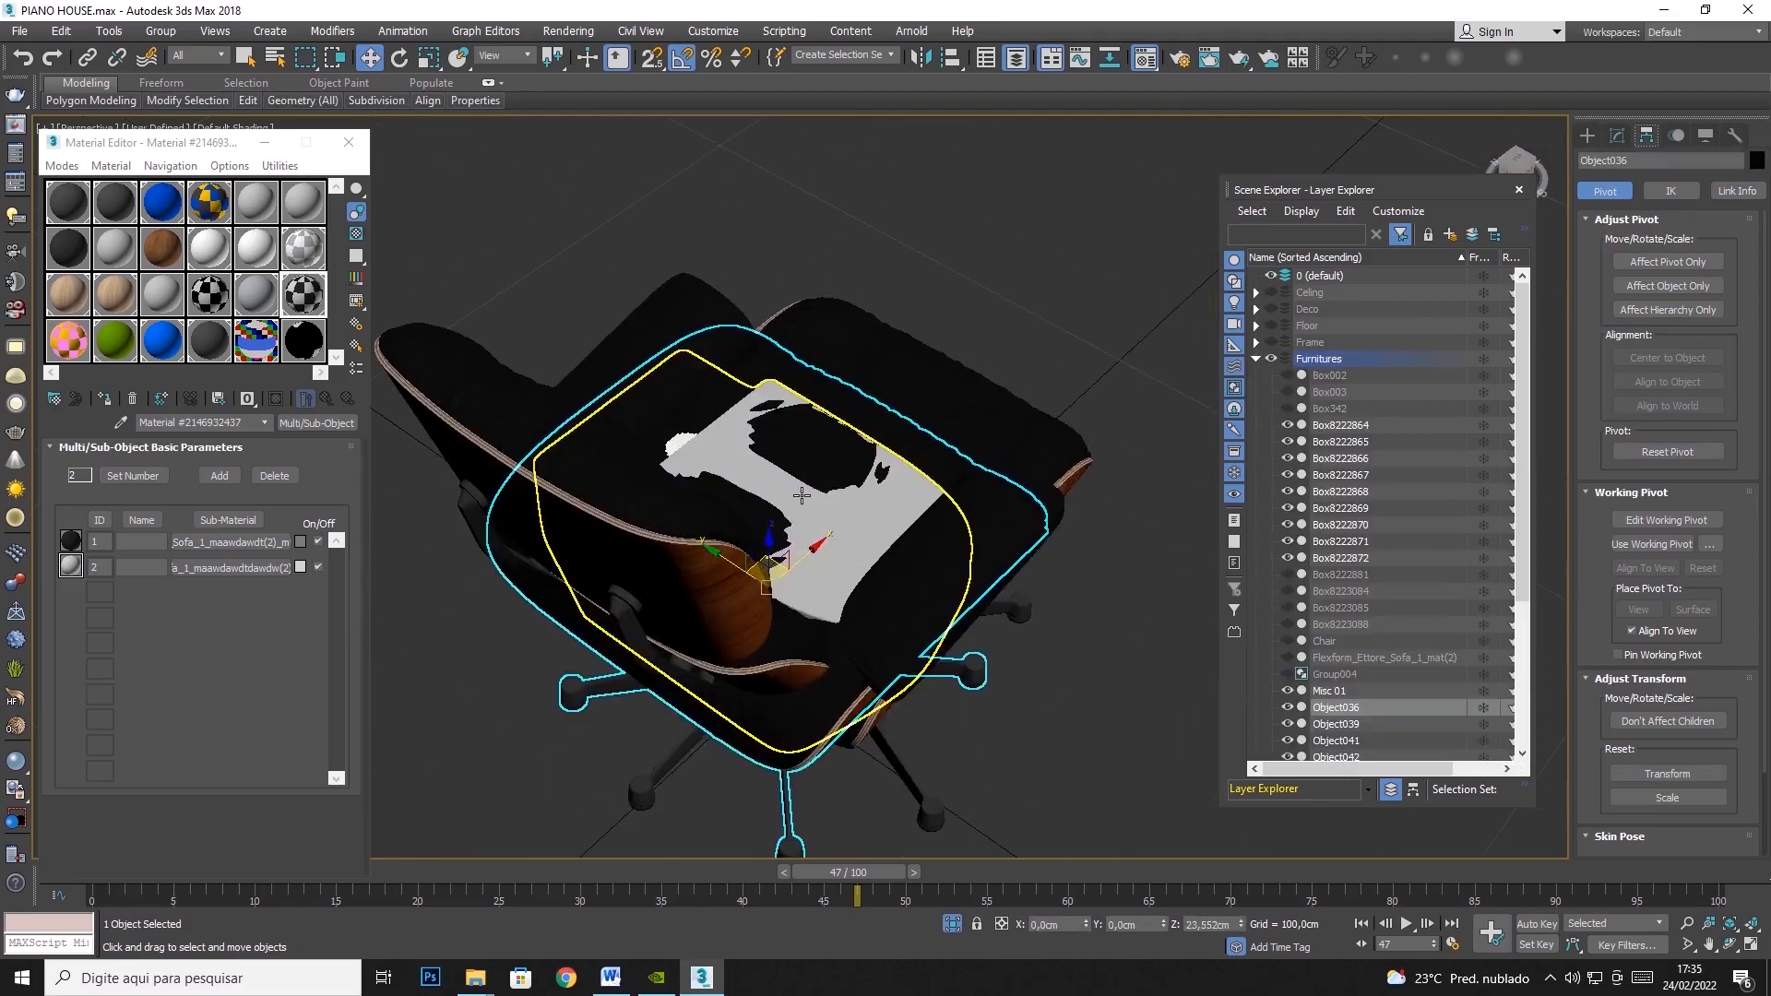
pyautogui.scroll(4, 801, 496)
pyautogui.scroll(-4, 801, 495)
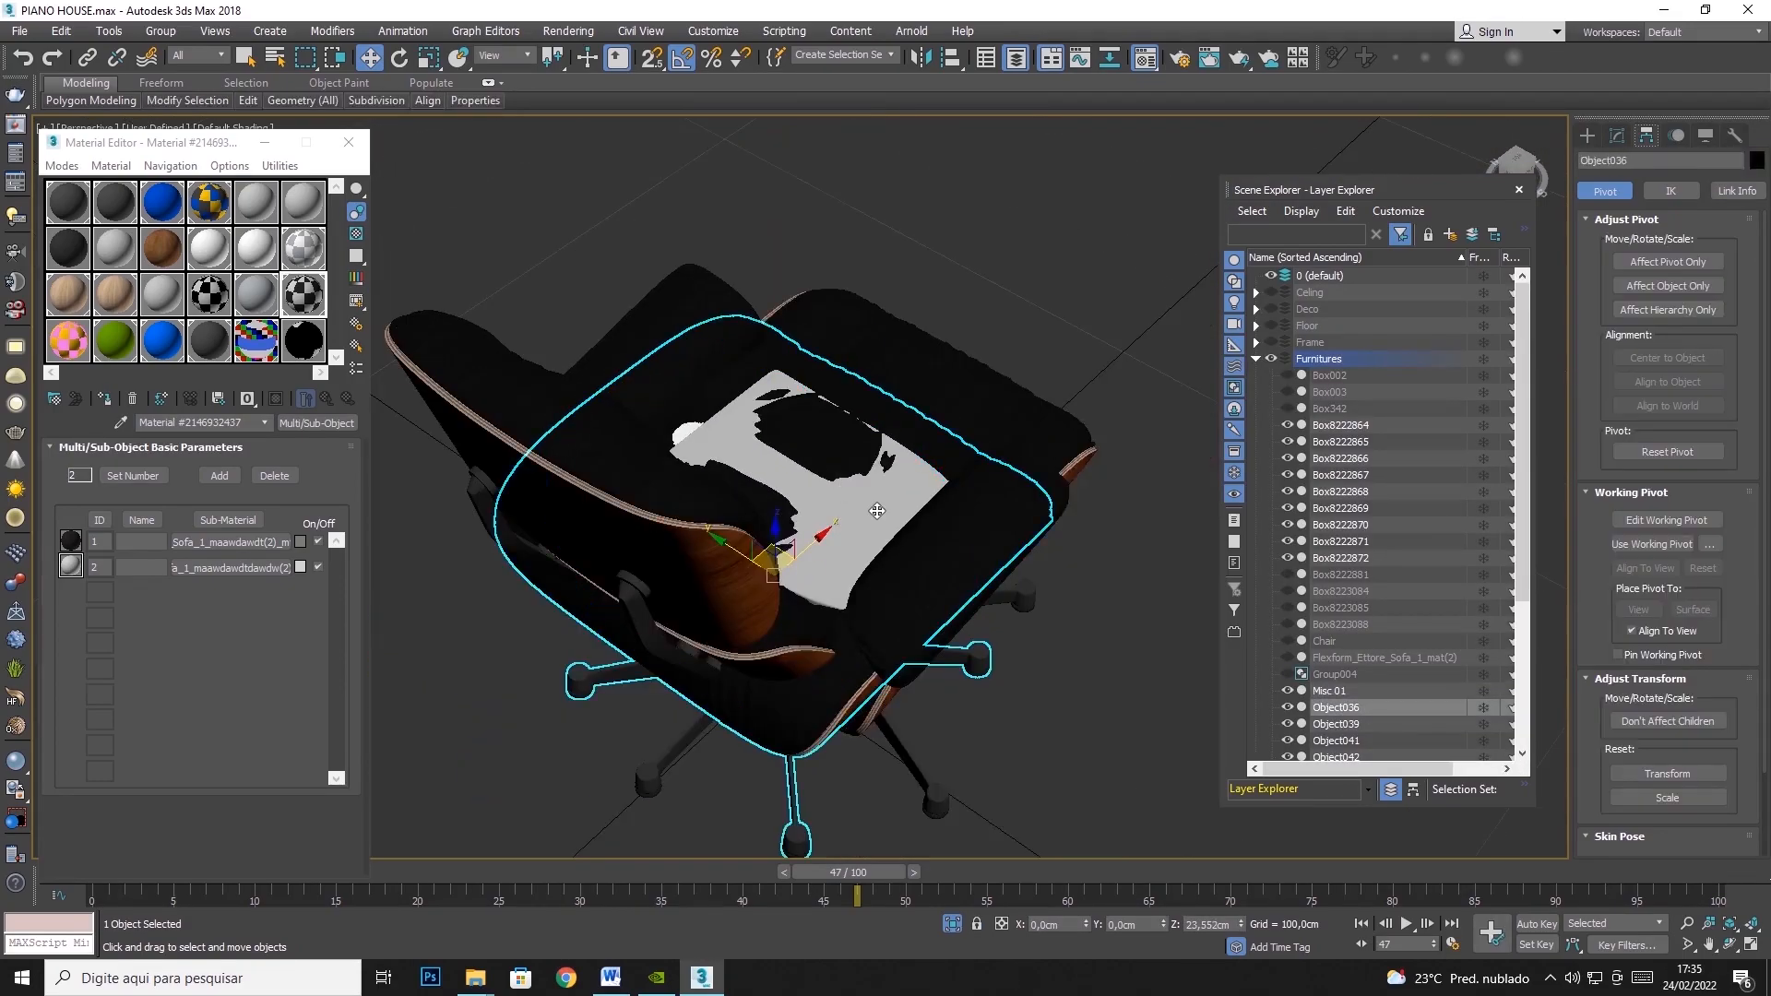
pyautogui.click(877, 510)
pyautogui.click(857, 520)
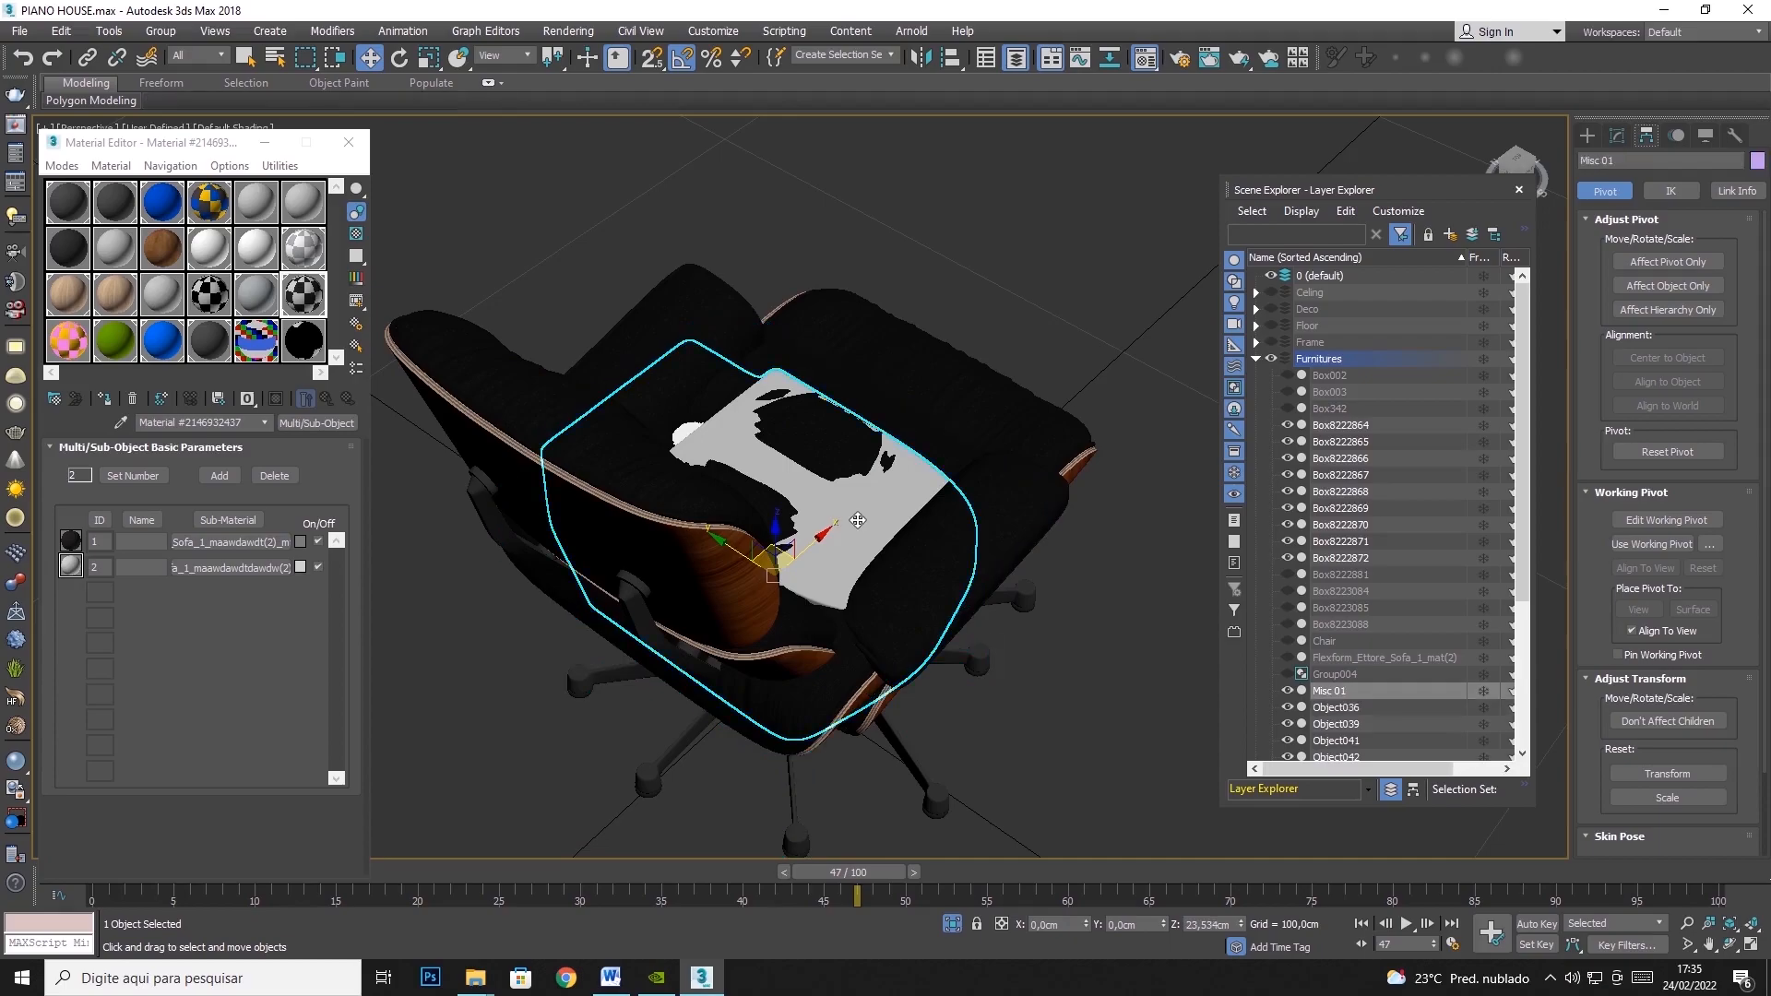
pyautogui.moveTo(783, 556); pyautogui.dragTo(1029, 371)
pyautogui.hotkey('ctrl', 'z')
pyautogui.rightClick(854, 530)
pyautogui.click(901, 454)
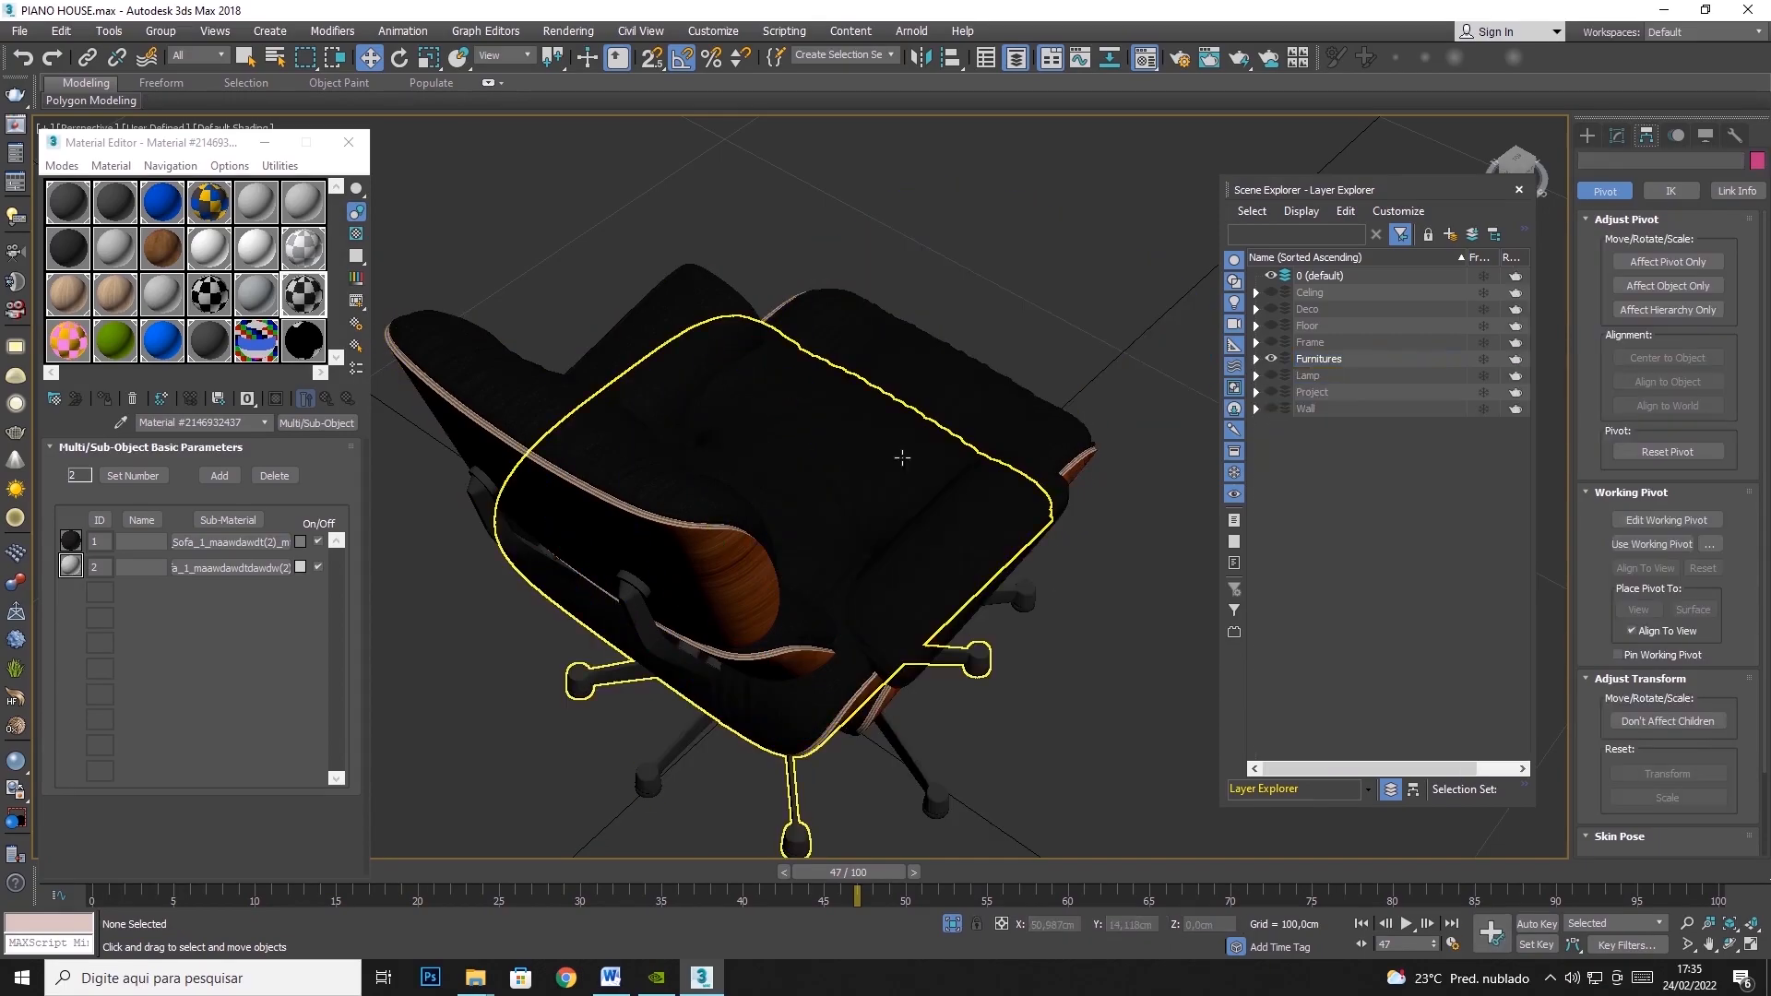
# Try moving the swivel armchair Object039 along the X axis and undo the move
pyautogui.scroll(5, 850, 573)
pyautogui.scroll(-3, 849, 412)
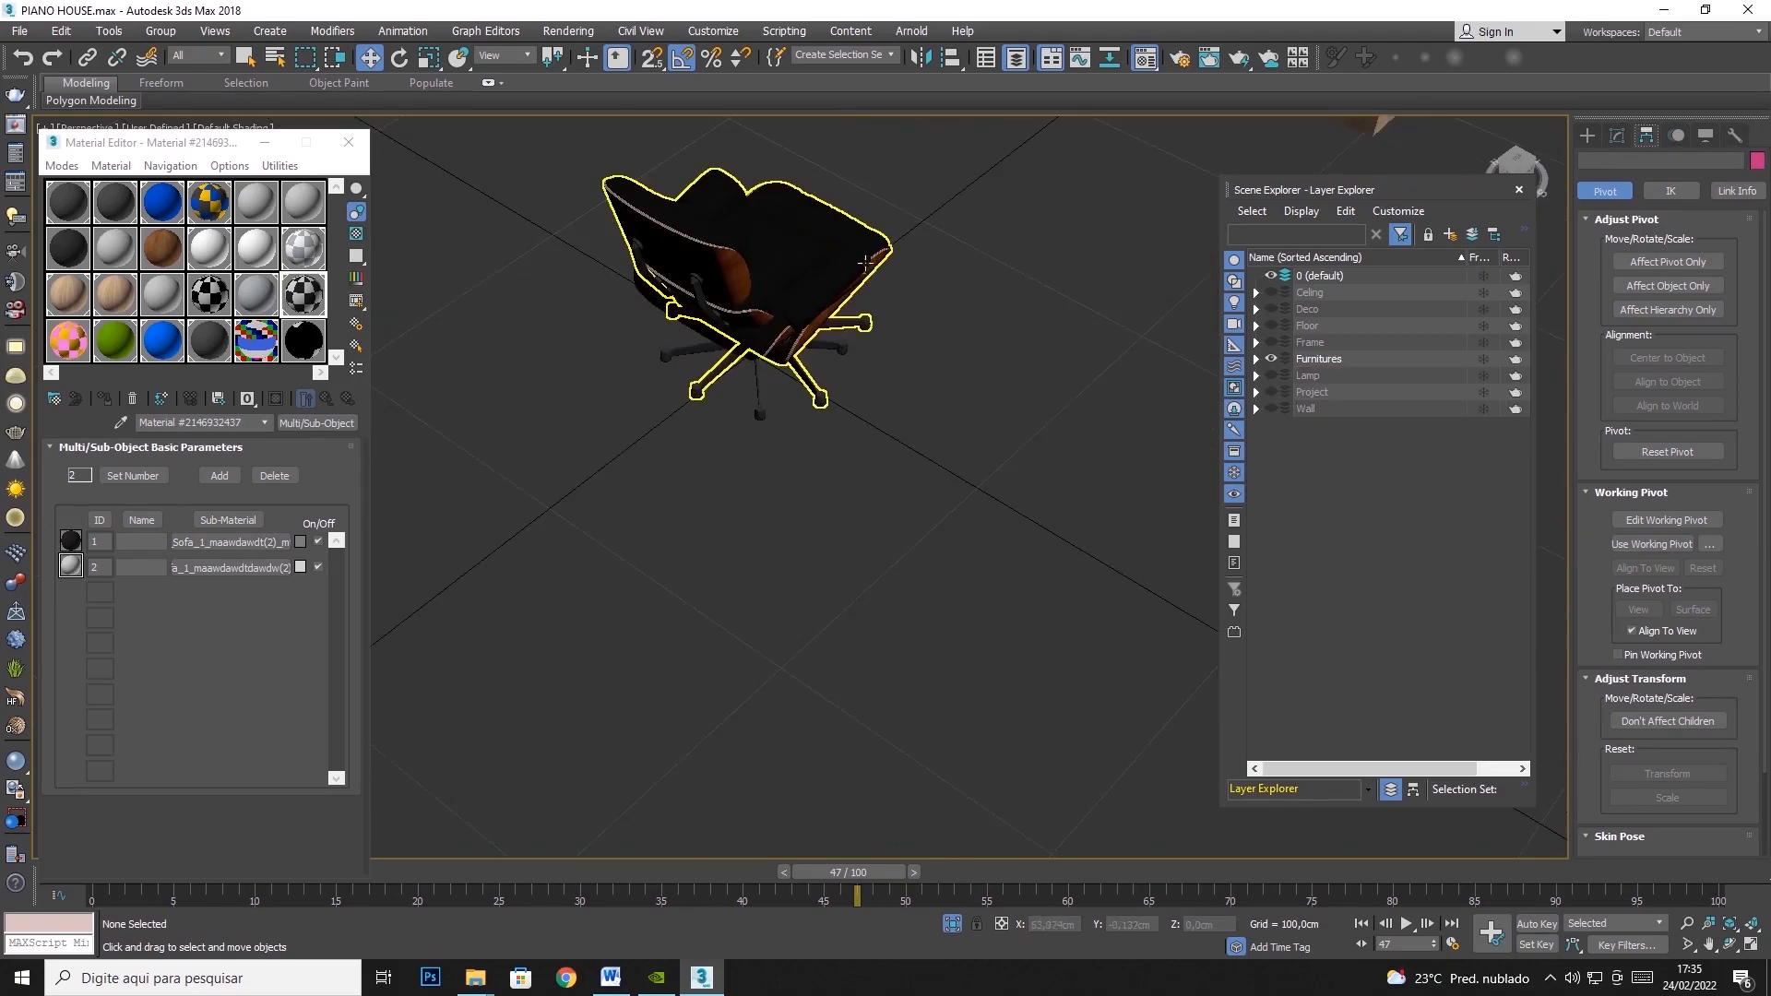
pyautogui.click(874, 239)
pyautogui.click(1730, 947)
pyautogui.moveTo(811, 479); pyautogui.dragTo(734, 410)
pyautogui.click(371, 57)
pyautogui.click(803, 478)
pyautogui.click(800, 258)
pyautogui.moveTo(804, 249); pyautogui.dragTo(608, 247)
pyautogui.hotkey('ctrl', 'z')
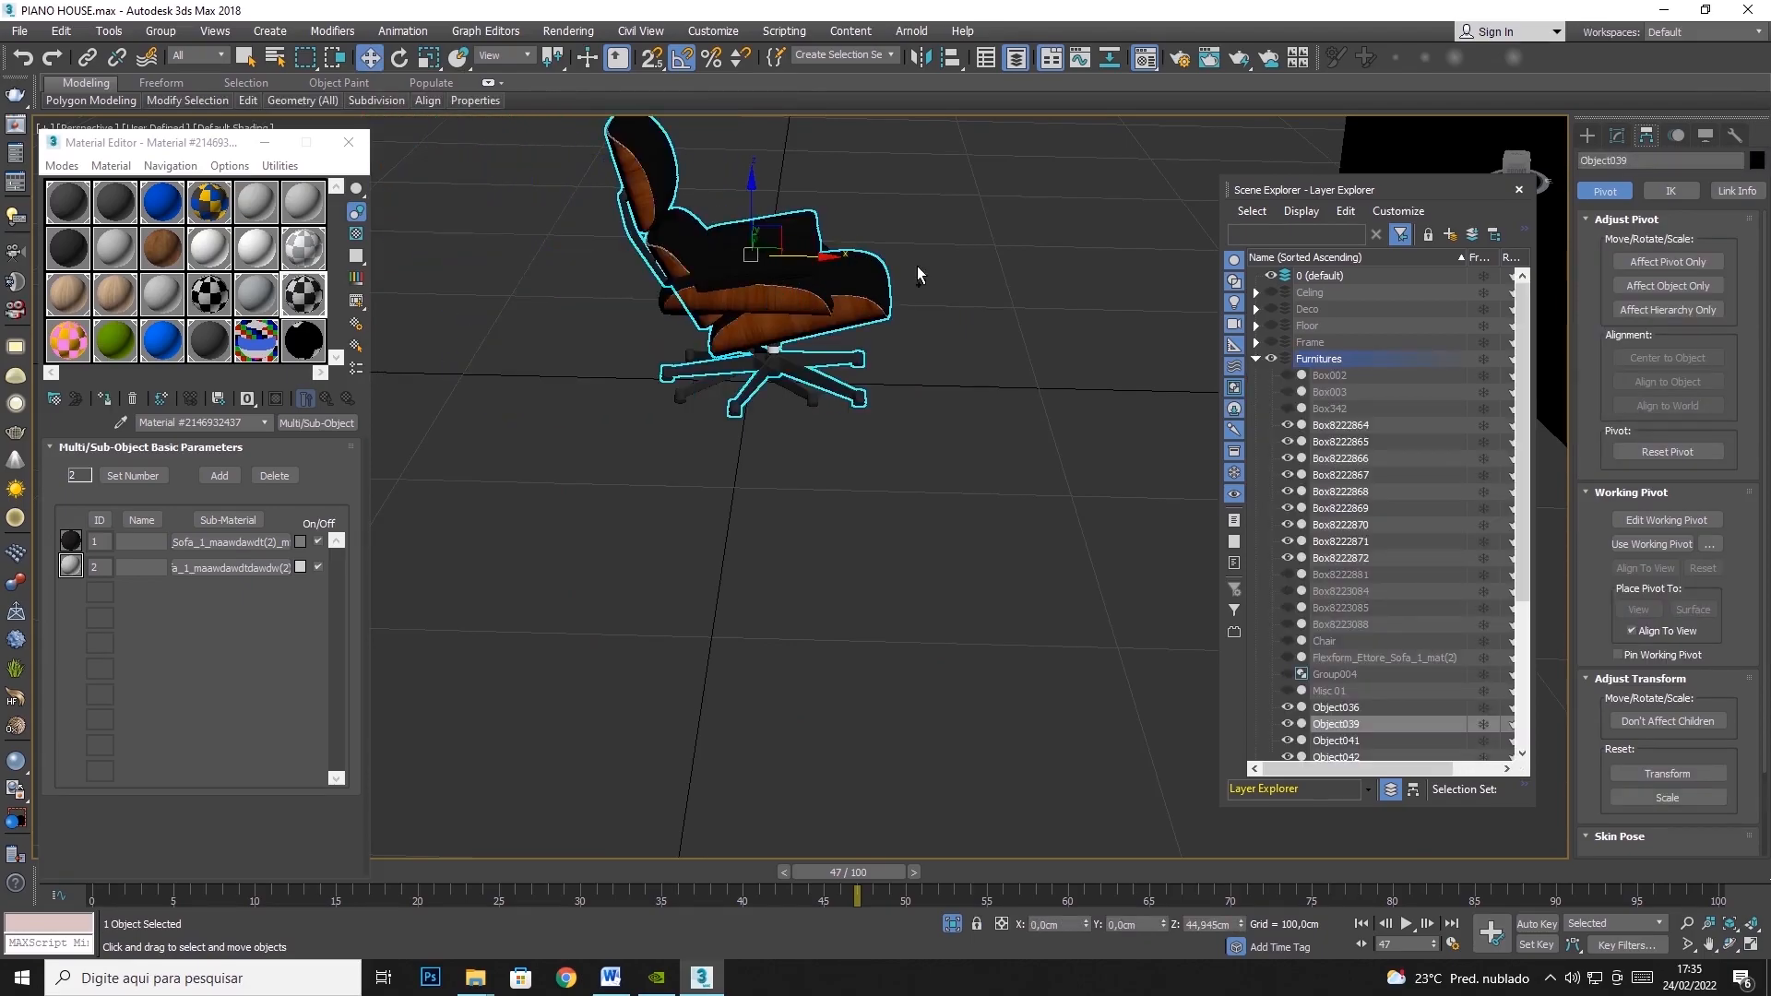
# Hide the duplicate swivel chair Object036 and select the remaining chair Object039
pyautogui.click(748, 285)
pyautogui.rightClick(747, 288)
pyautogui.click(818, 225)
pyautogui.click(766, 263)
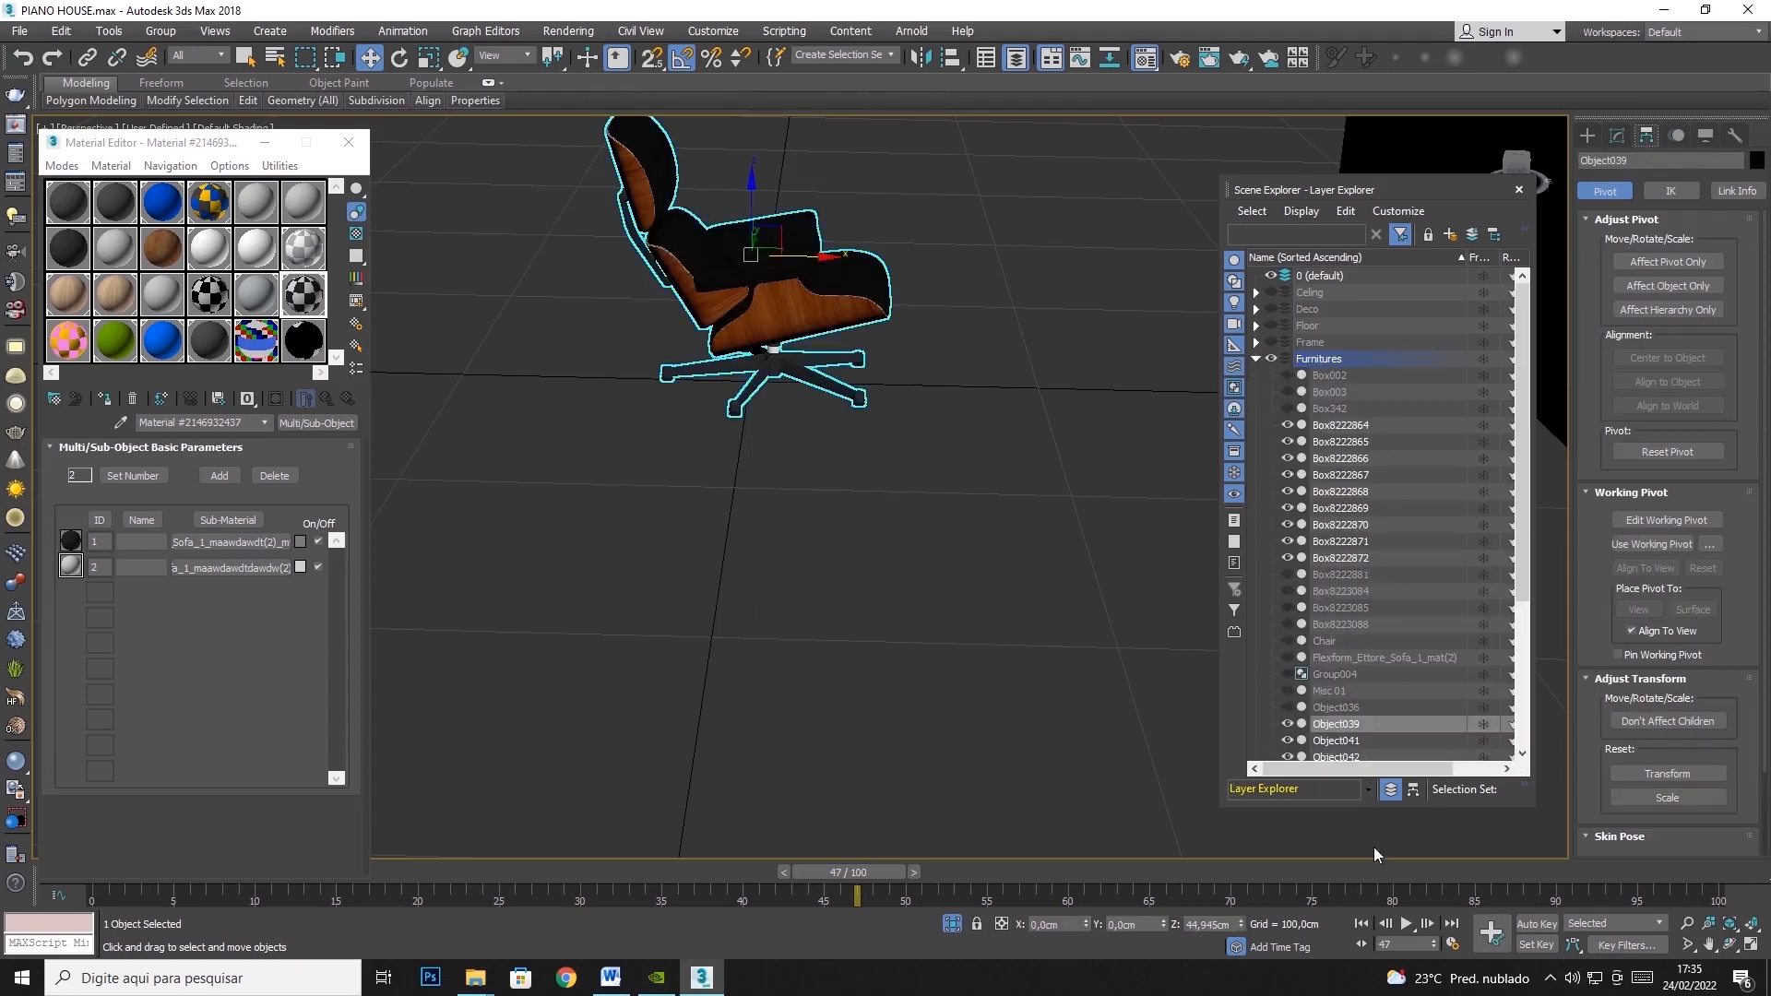
# Move the chair Object039 along the X axis to about -8.4 cm
pyautogui.click(1730, 944)
pyautogui.moveTo(885, 498); pyautogui.dragTo(875, 462)
pyautogui.click(369, 57)
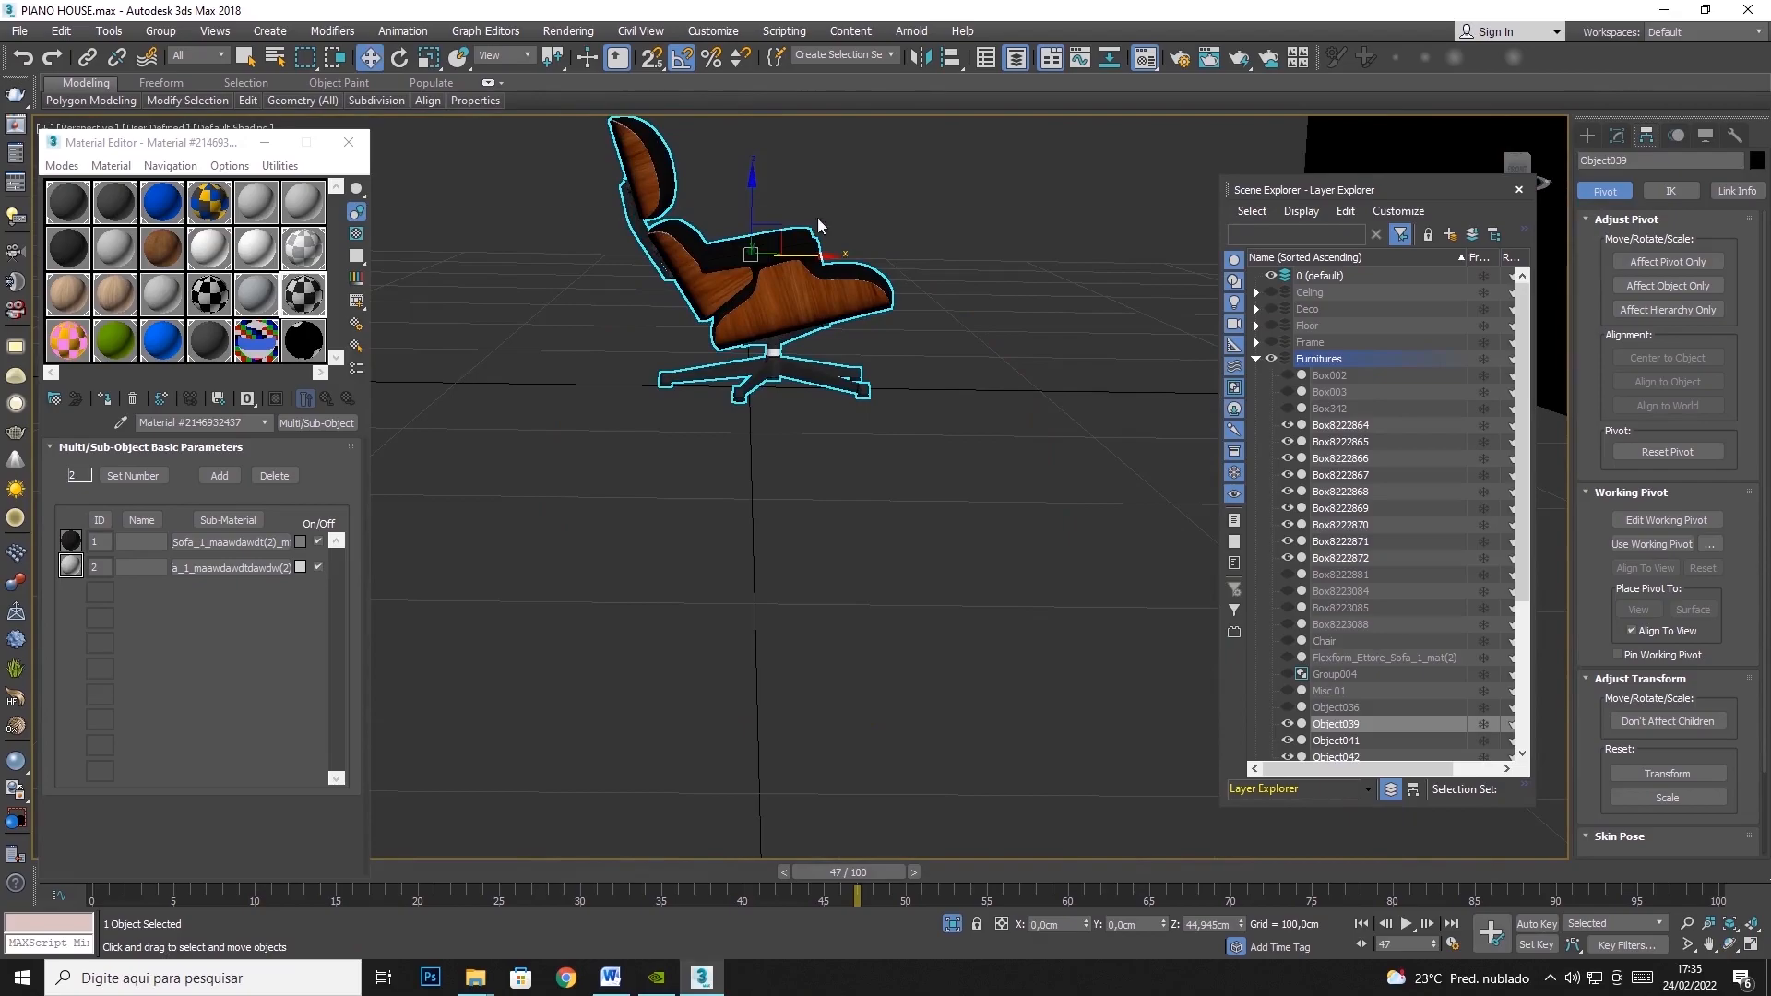
pyautogui.moveTo(805, 251); pyautogui.dragTo(782, 254)
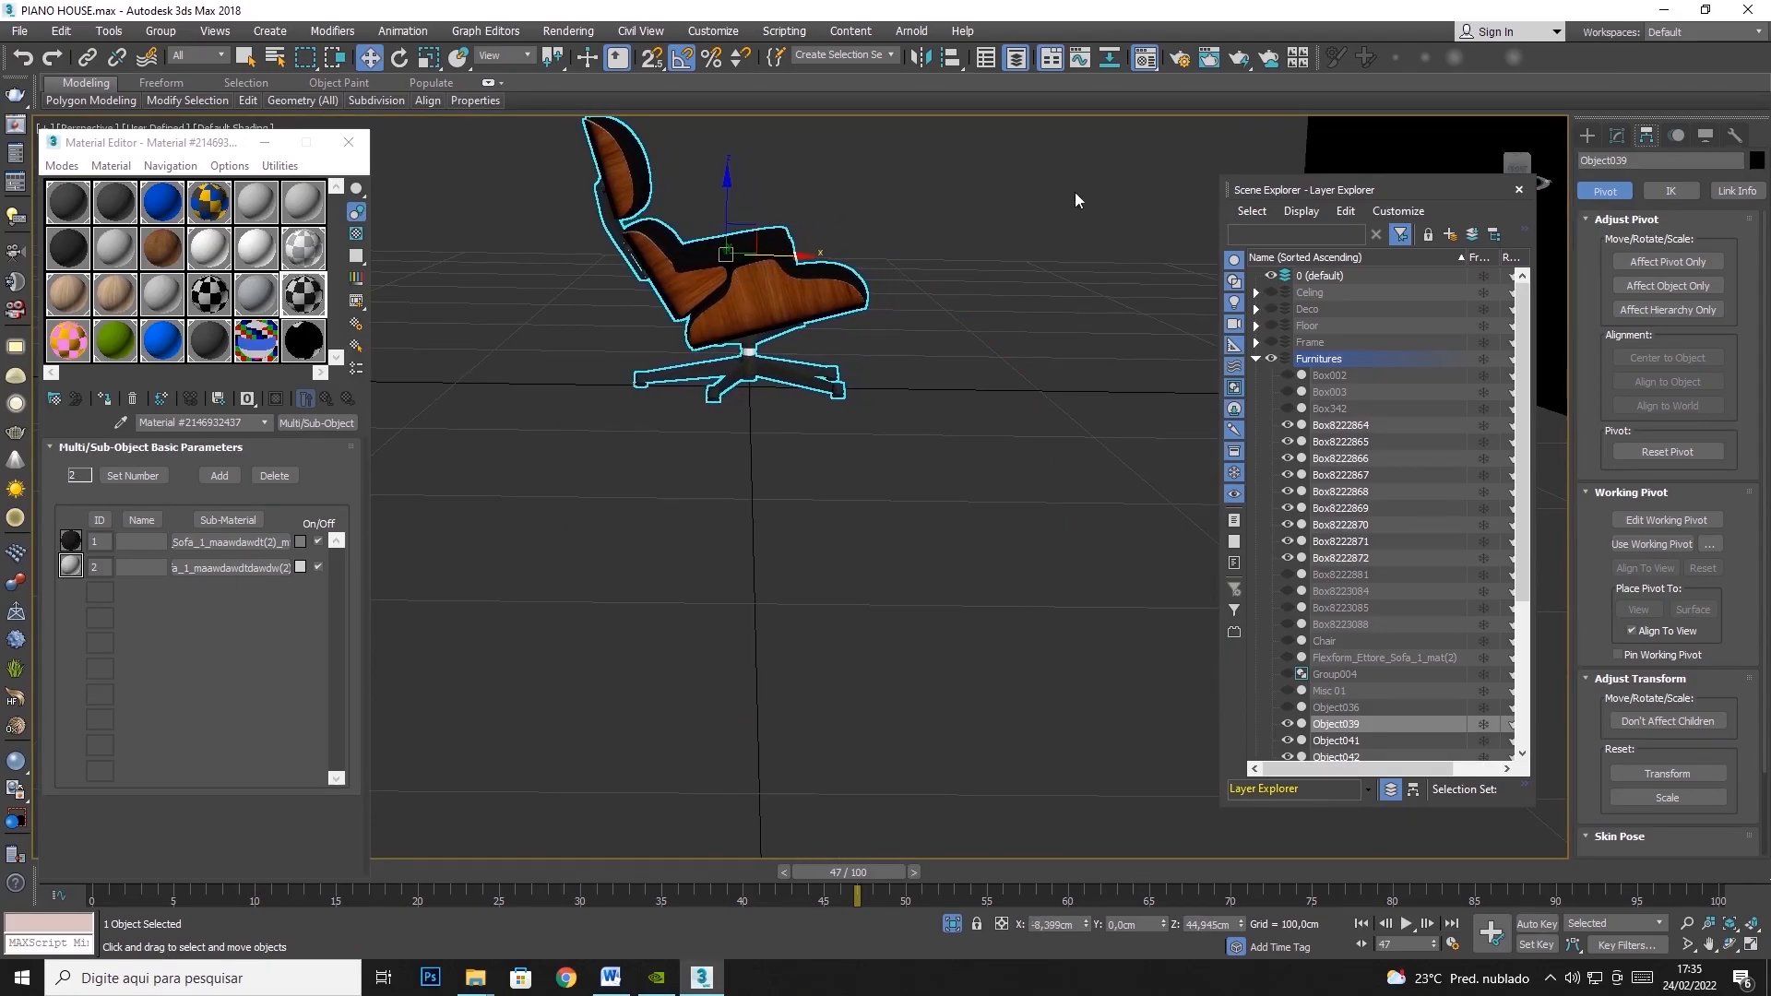
# Enter element-level editing of Object039 and select the bracket beneath its armrest
pyautogui.click(1728, 944)
pyautogui.moveTo(813, 508); pyautogui.dragTo(883, 329)
pyautogui.moveTo(759, 263); pyautogui.dragTo(871, 595)
pyautogui.scroll(3, 741, 367)
pyautogui.moveTo(723, 423); pyautogui.dragTo(341, 87)
pyautogui.press('w')
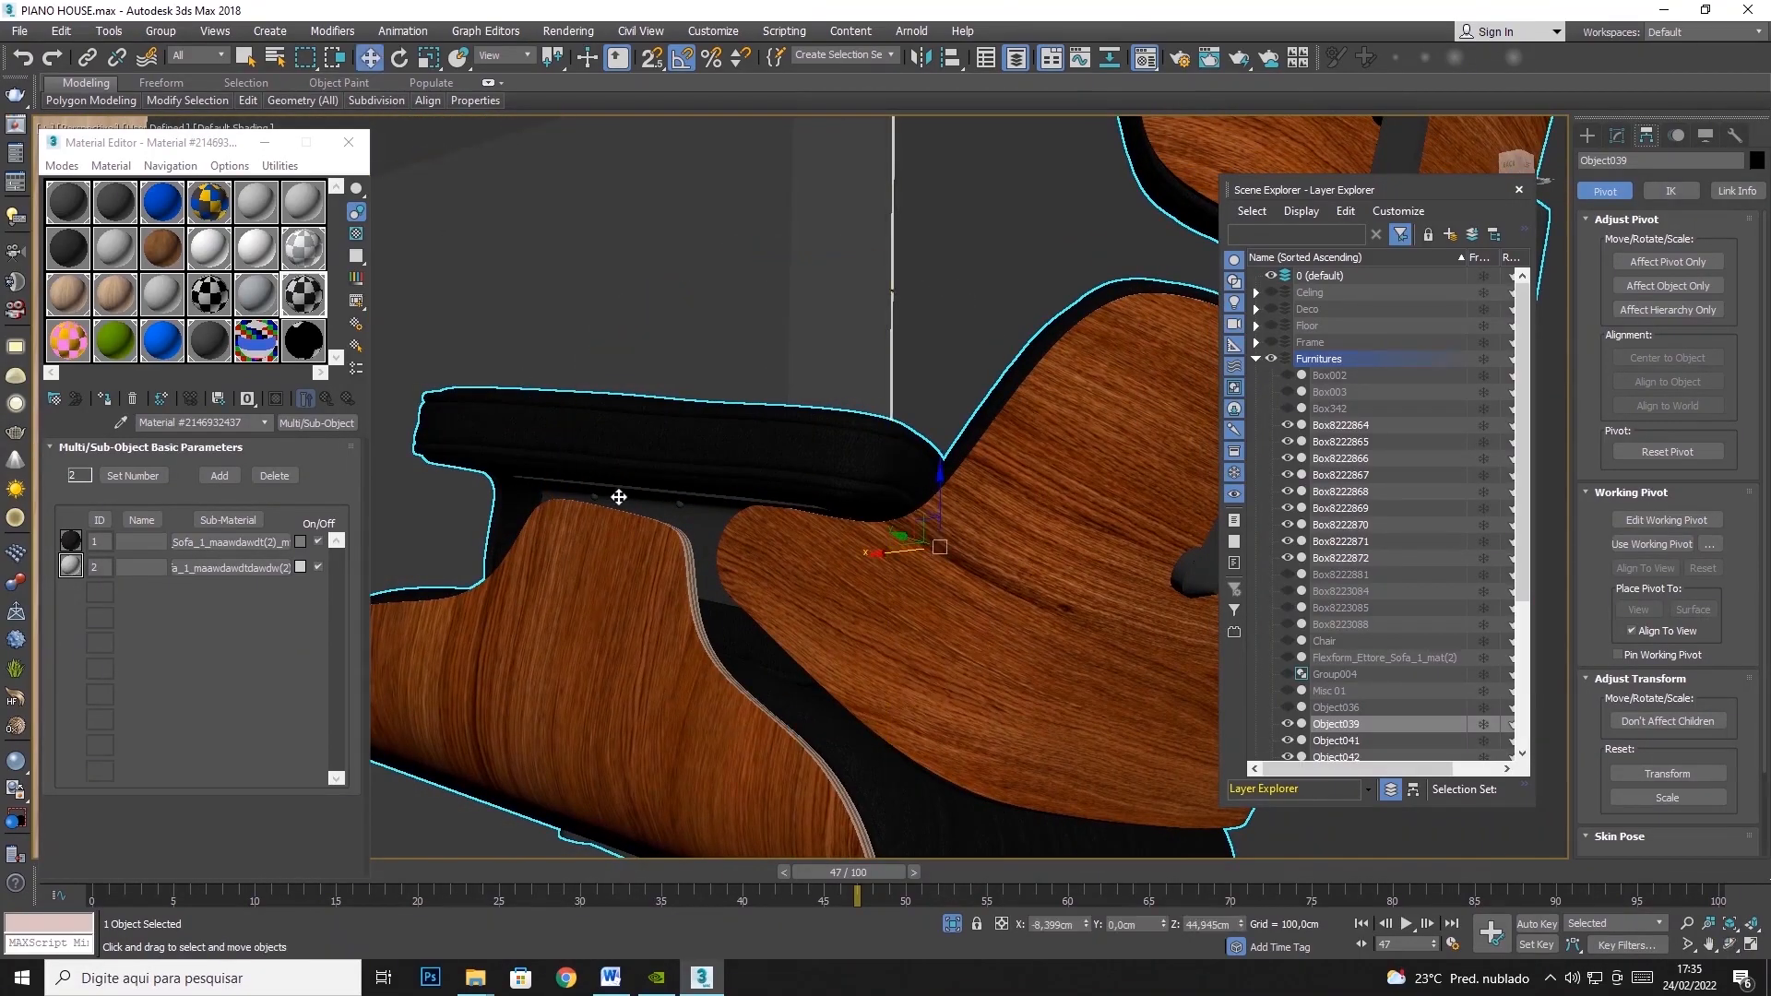
pyautogui.click(1616, 135)
pyautogui.click(1708, 361)
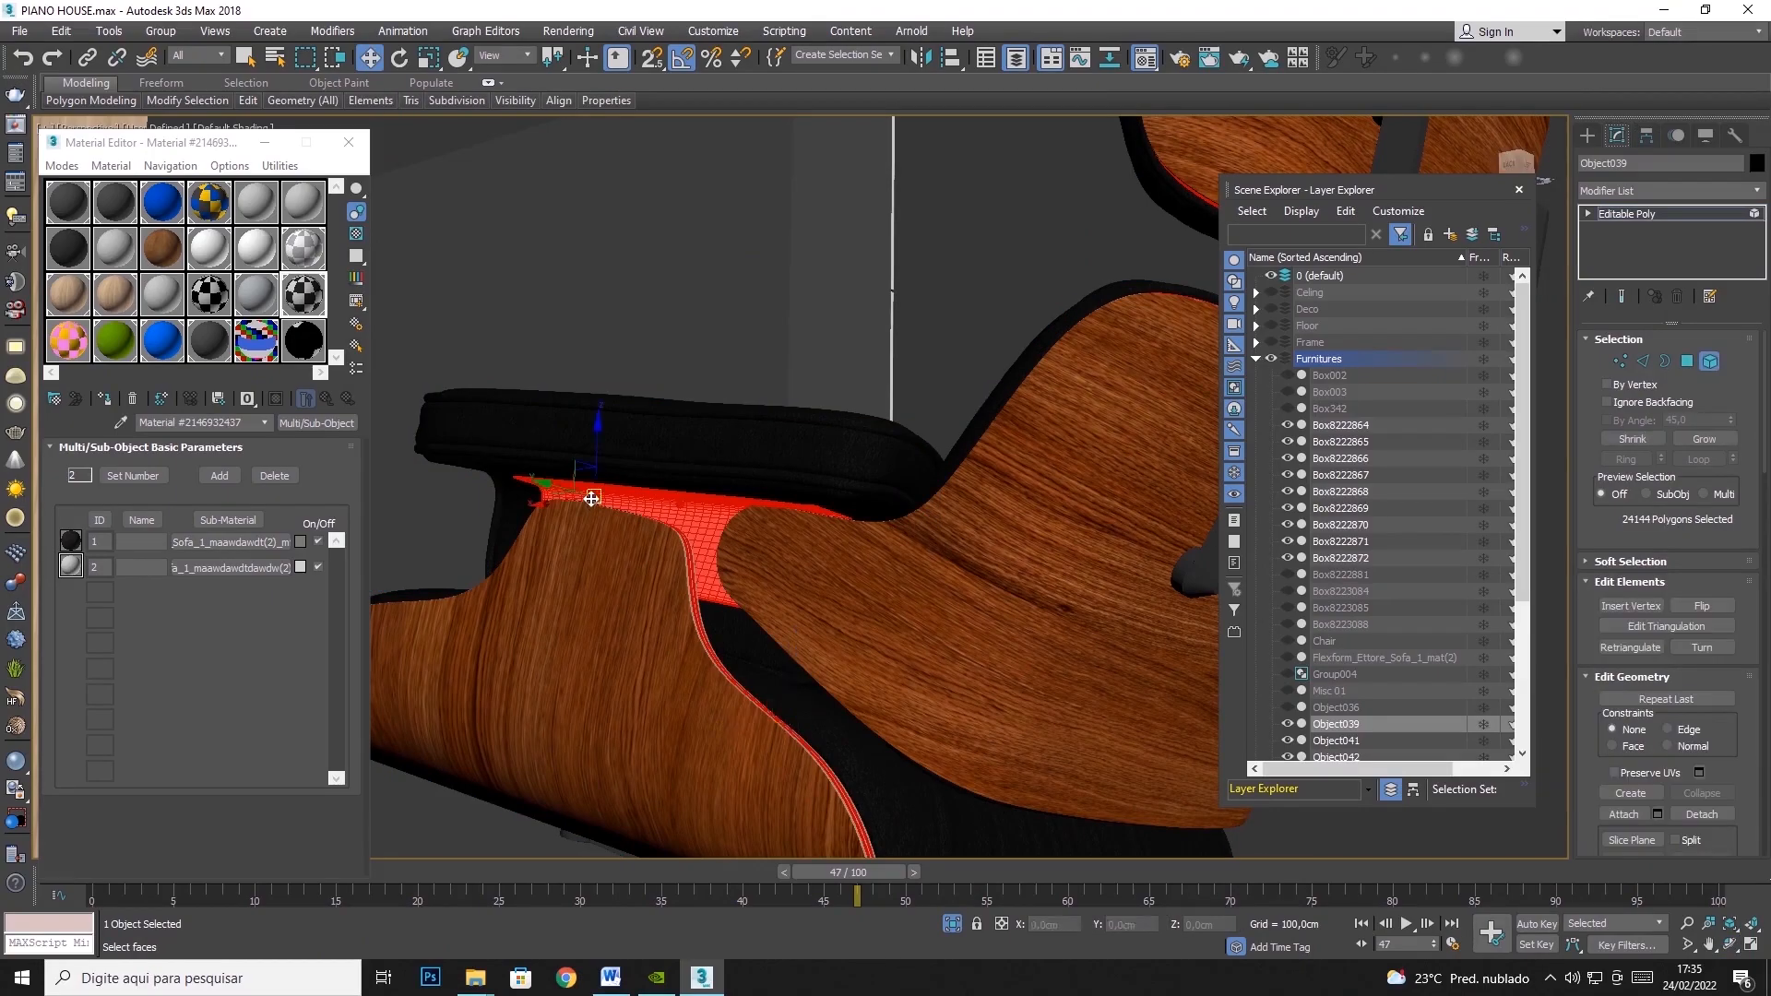
# Refine the element selection to the armrest bracket and its round screws, leaving out the layered wood edge
pyautogui.scroll(5, 668, 545)
pyautogui.scroll(-3, 668, 545)
pyautogui.click(1730, 944)
pyautogui.moveTo(932, 585); pyautogui.dragTo(878, 556)
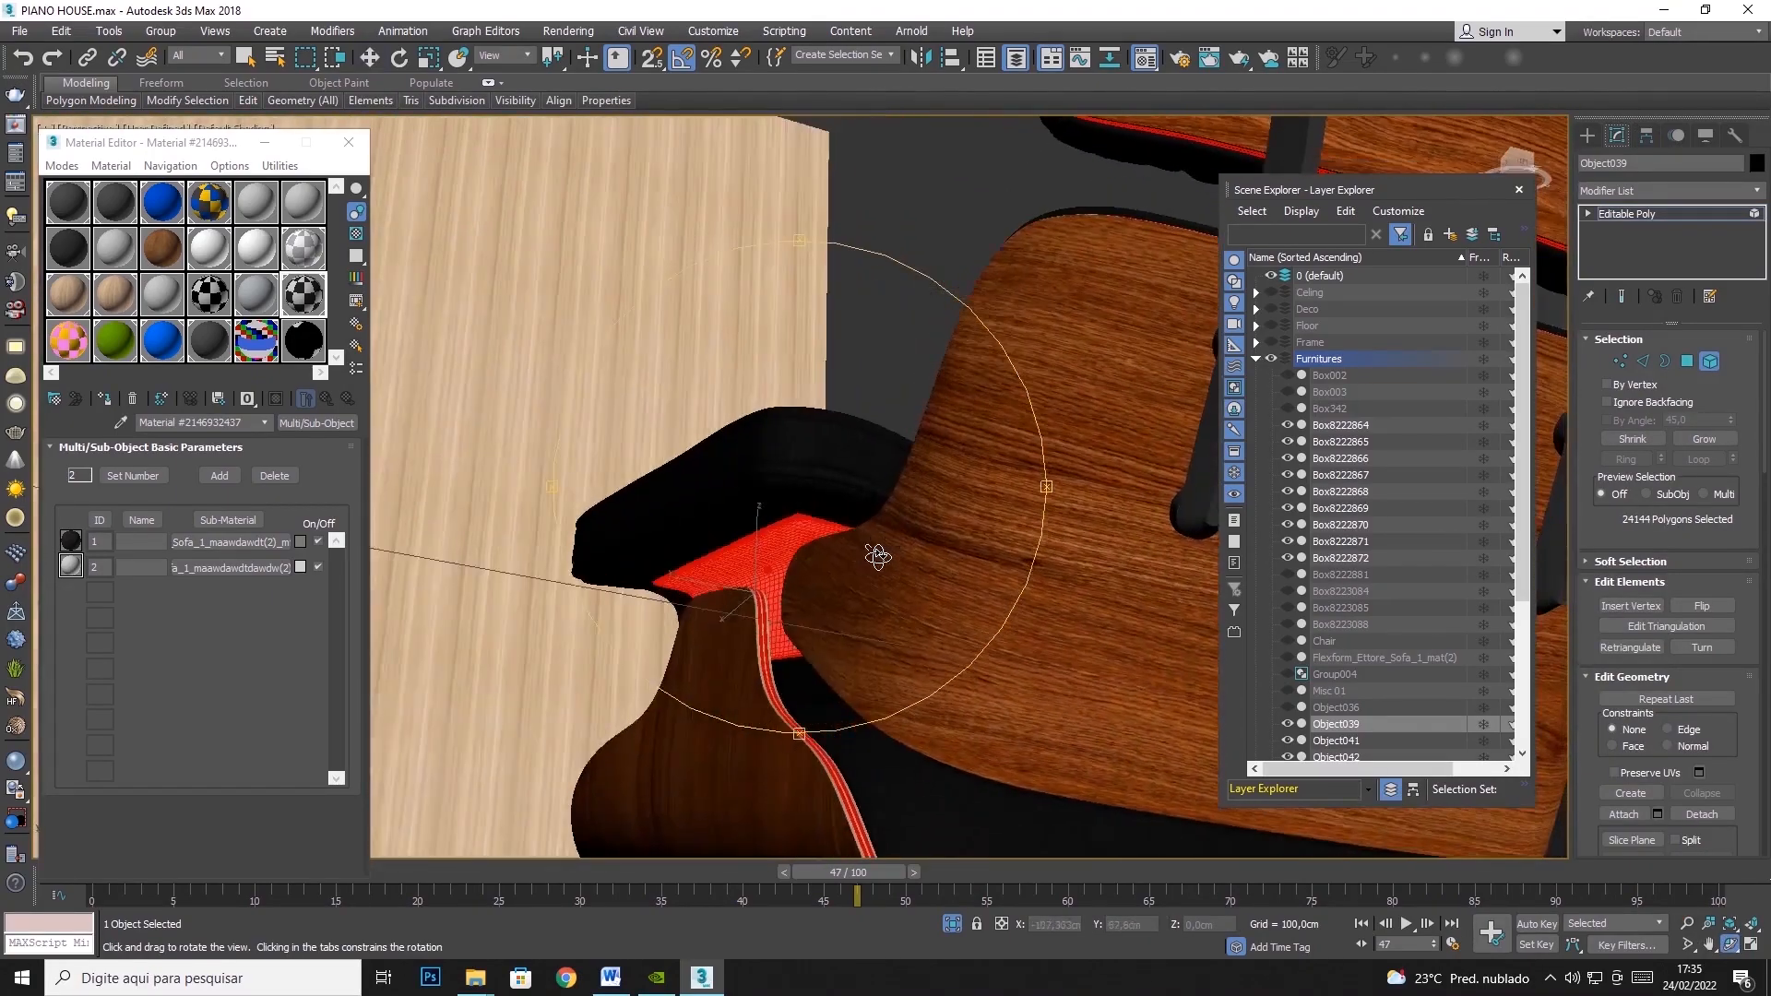
pyautogui.click(372, 59)
pyautogui.scroll(5, 744, 551)
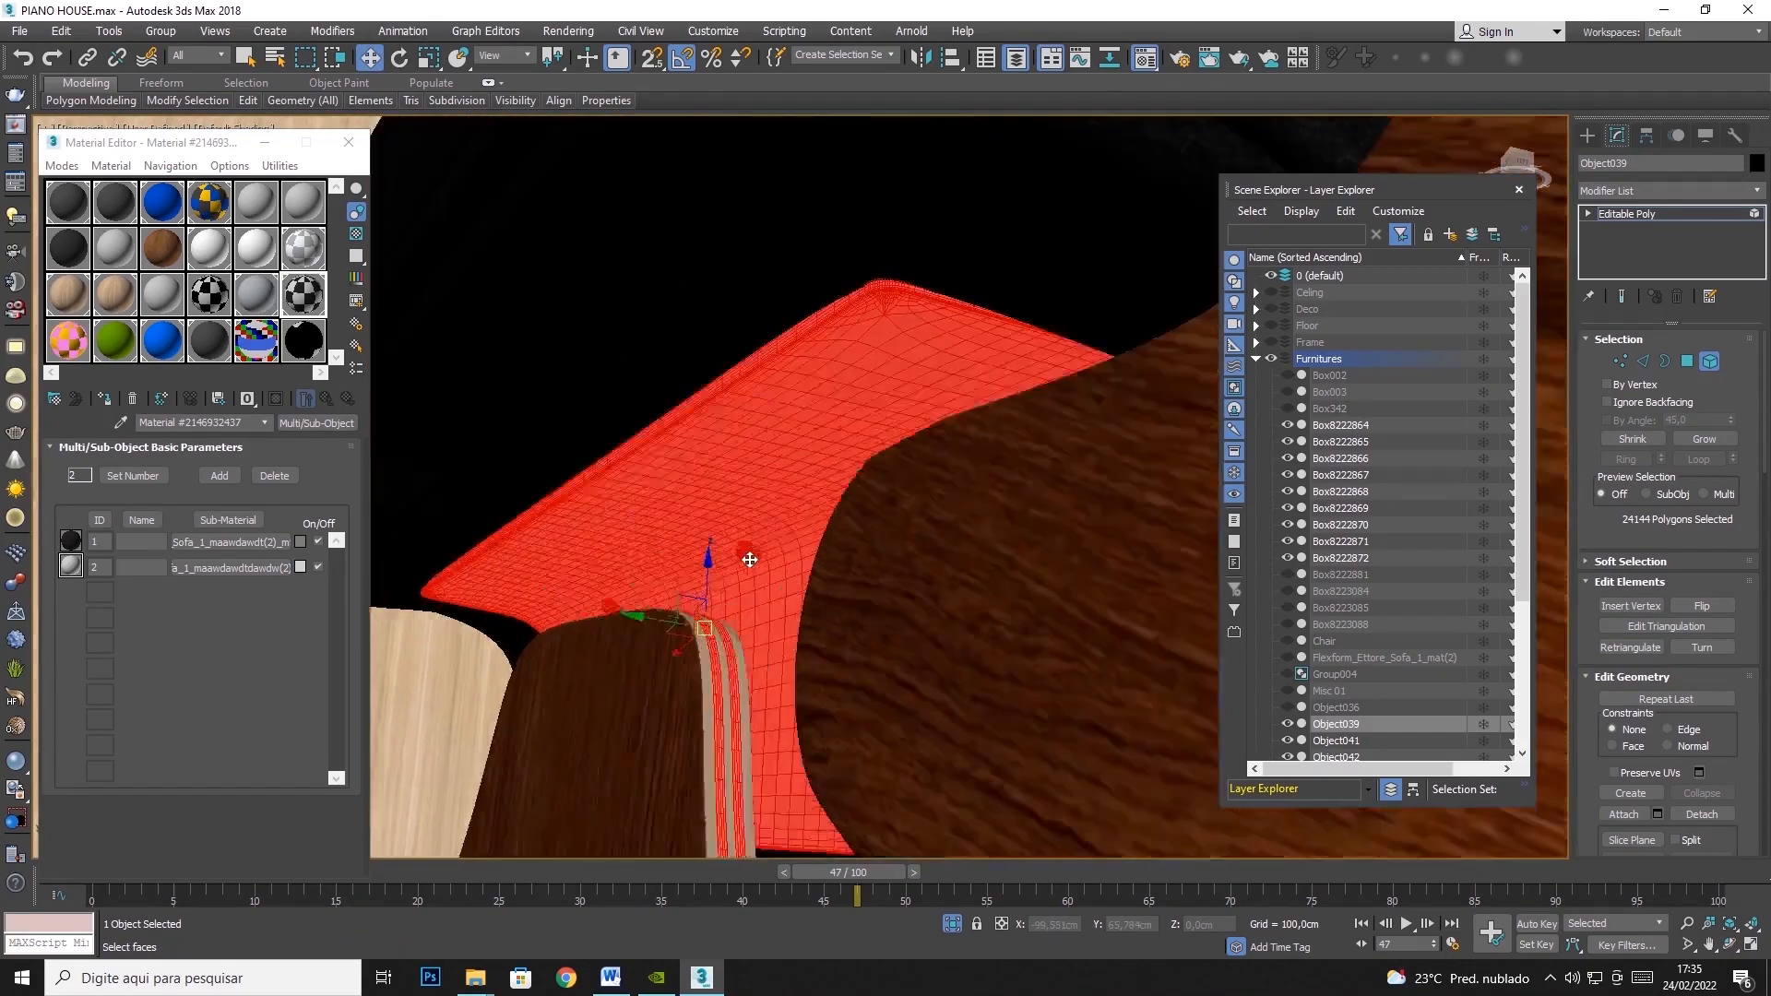
pyautogui.click(747, 550)
pyautogui.click(598, 502)
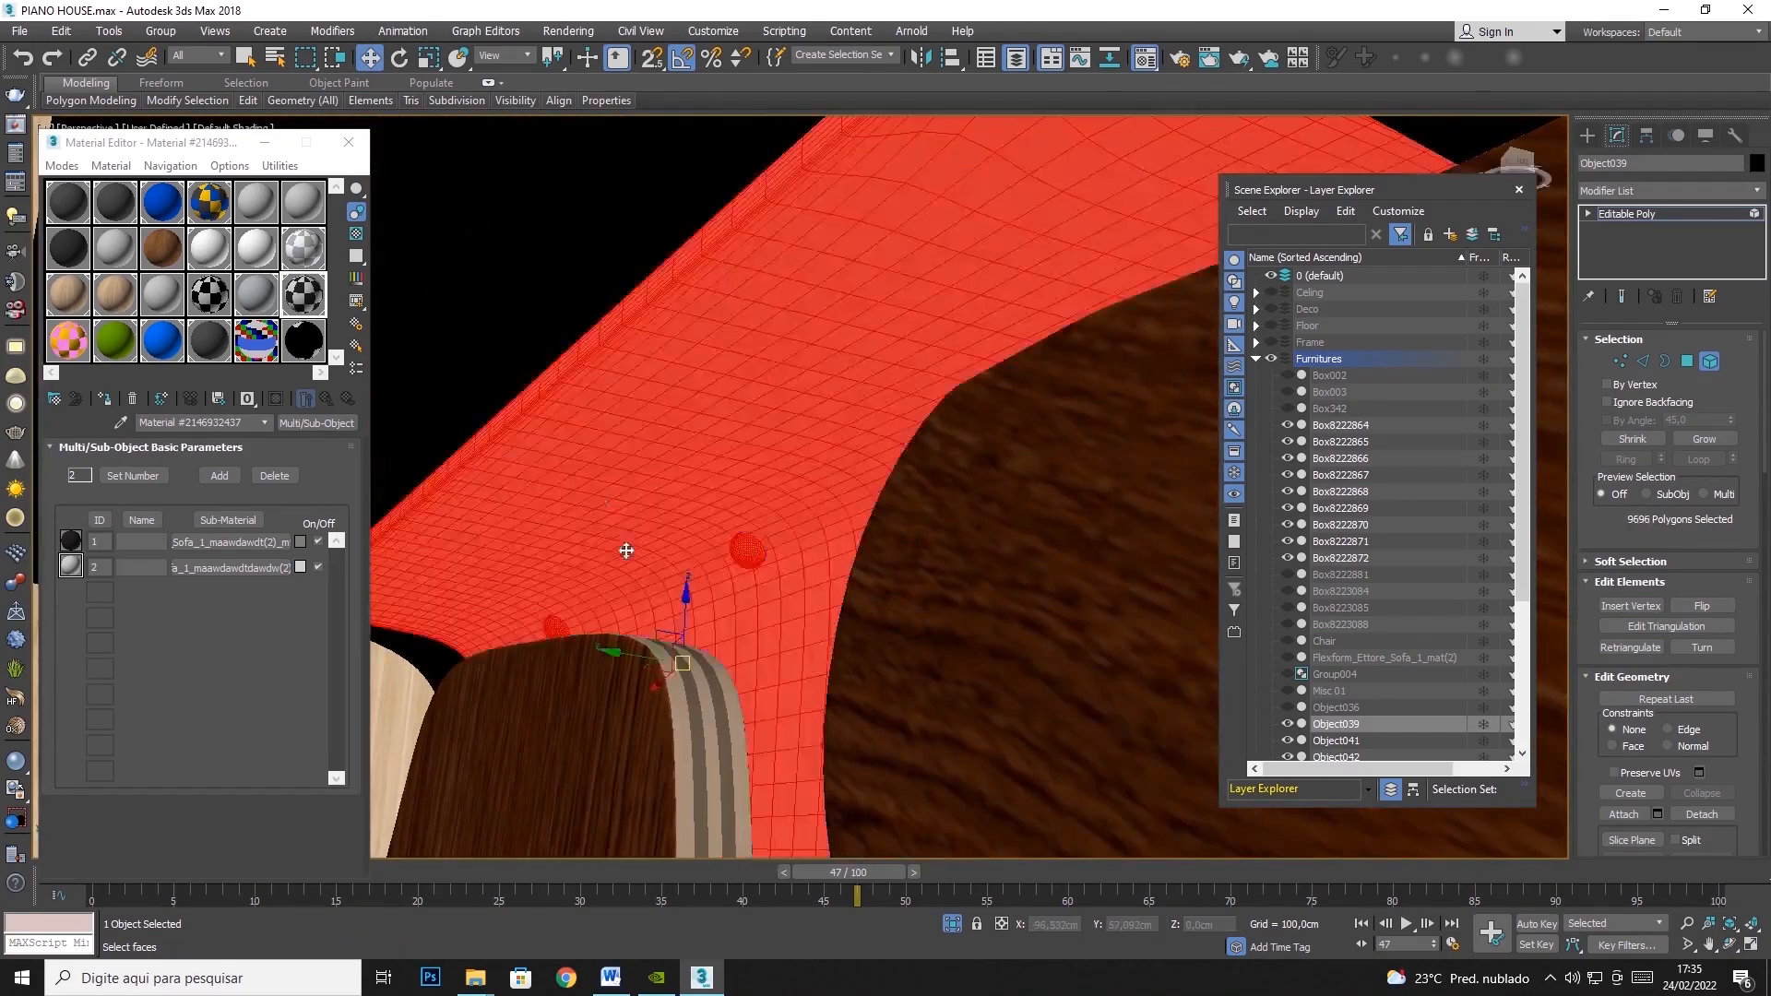
# Complete the bracket selection with its remaining screw and clone it along Y toward the seat's middle as a separate object
pyautogui.click(1733, 945)
pyautogui.moveTo(858, 511); pyautogui.dragTo(1112, 523)
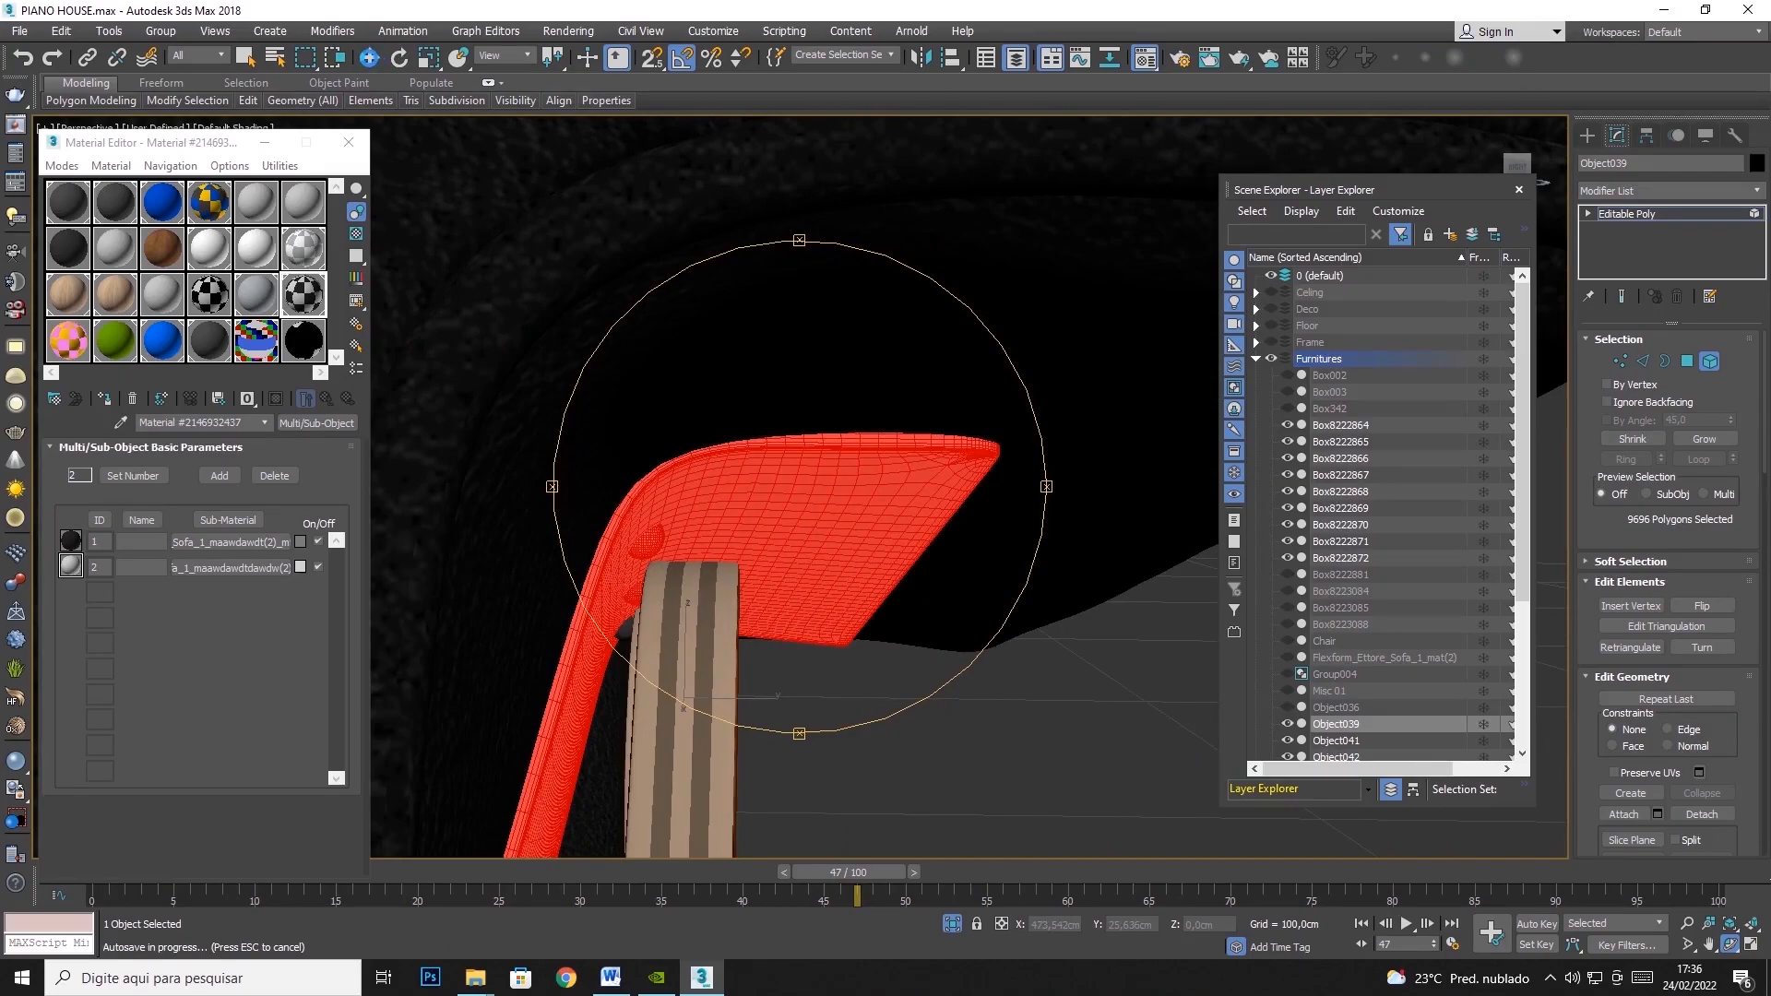
pyautogui.press('w')
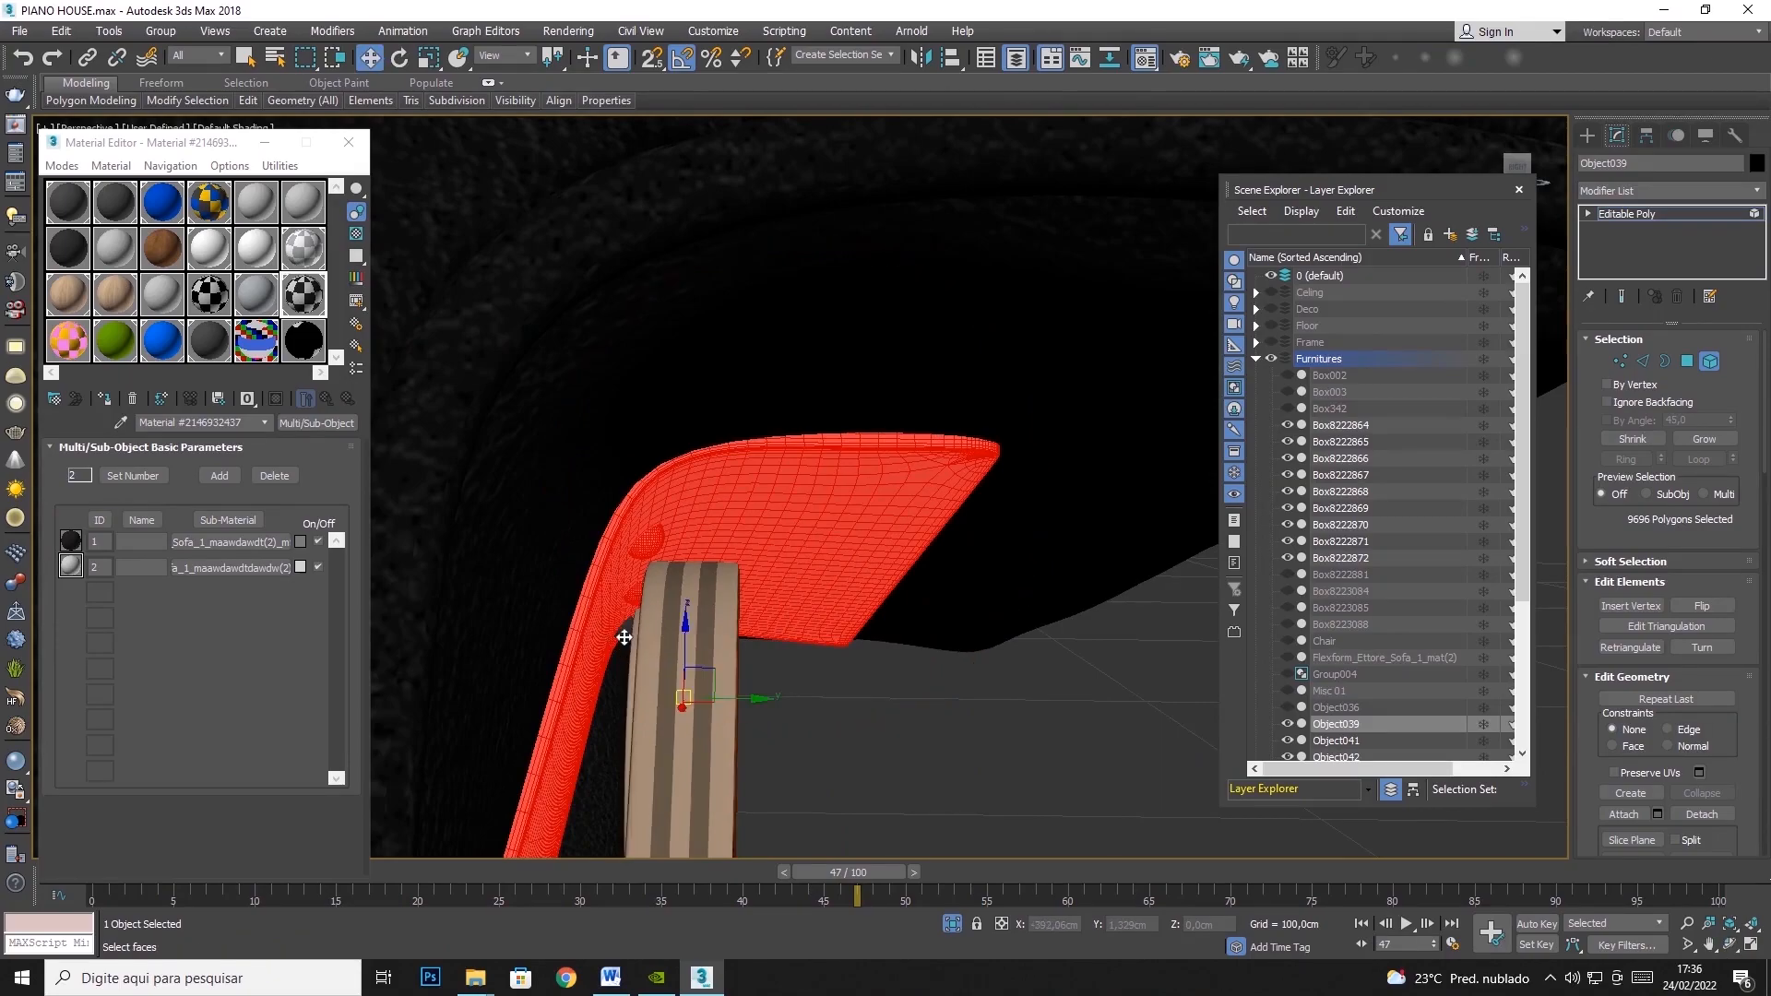
pyautogui.scroll(-5, 975, 617)
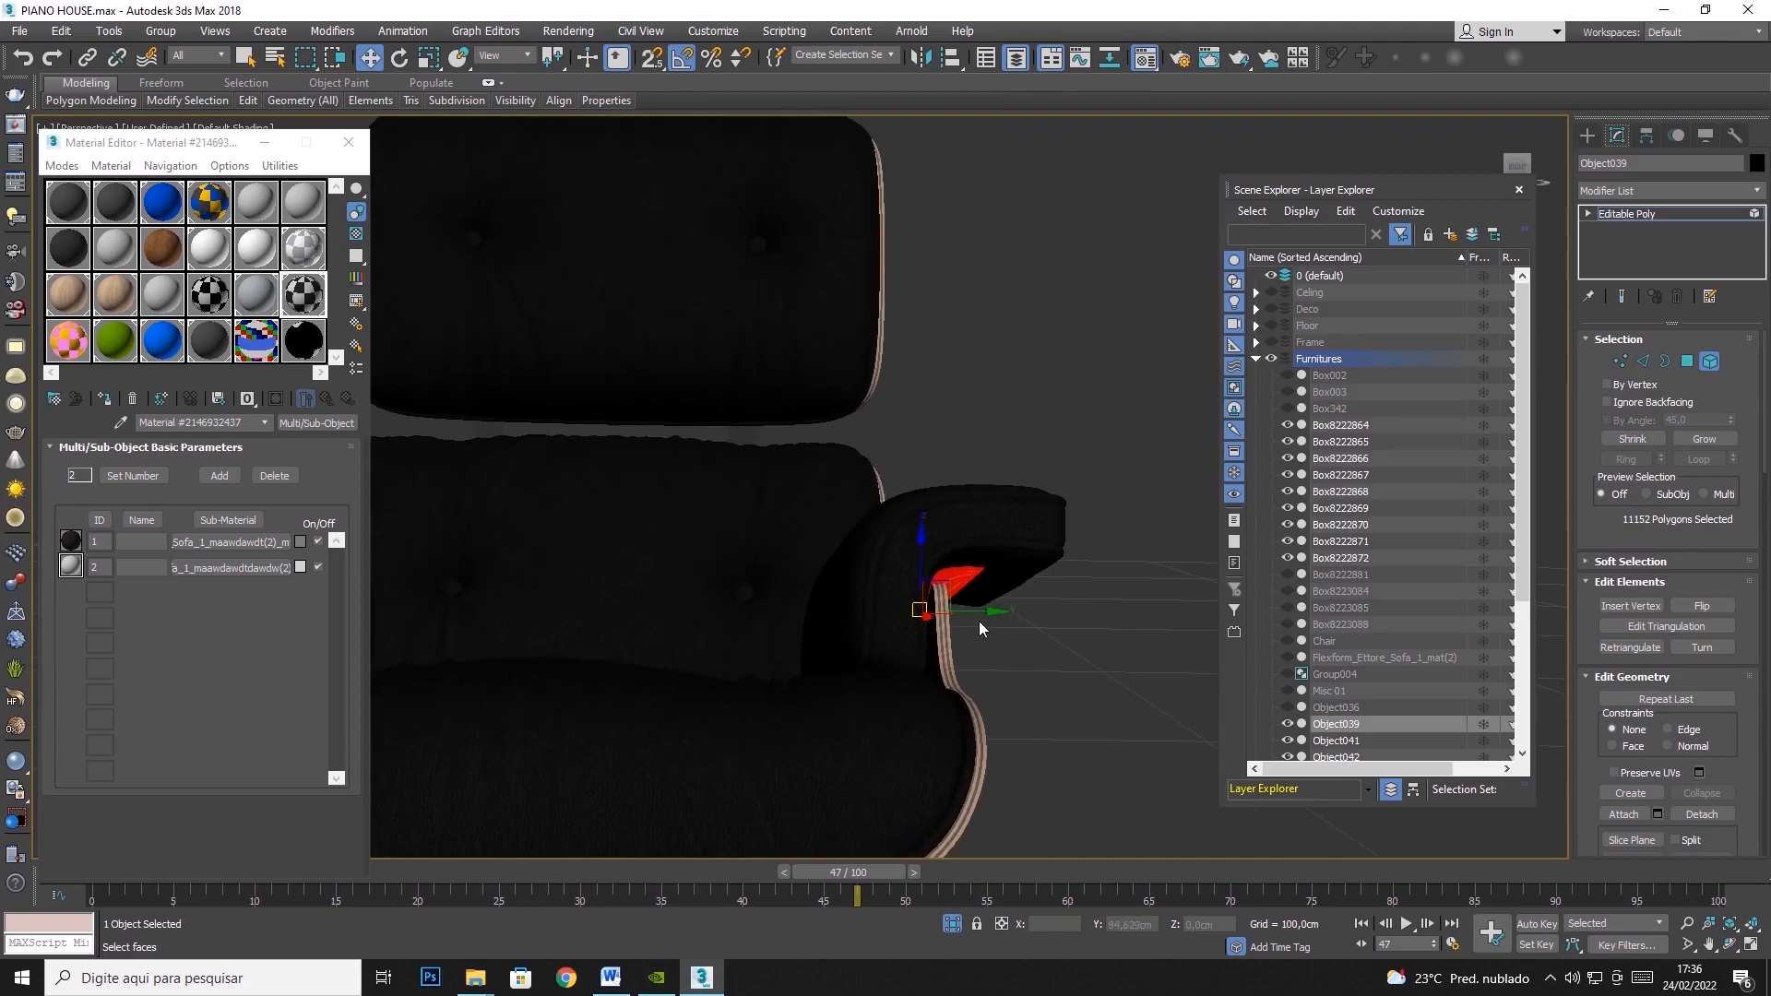
pyautogui.moveTo(987, 616); pyautogui.dragTo(971, 612)
pyautogui.keyDown('shift'); pyautogui.moveTo(719, 596); pyautogui.dragTo(558, 594); pyautogui.keyUp('shift')
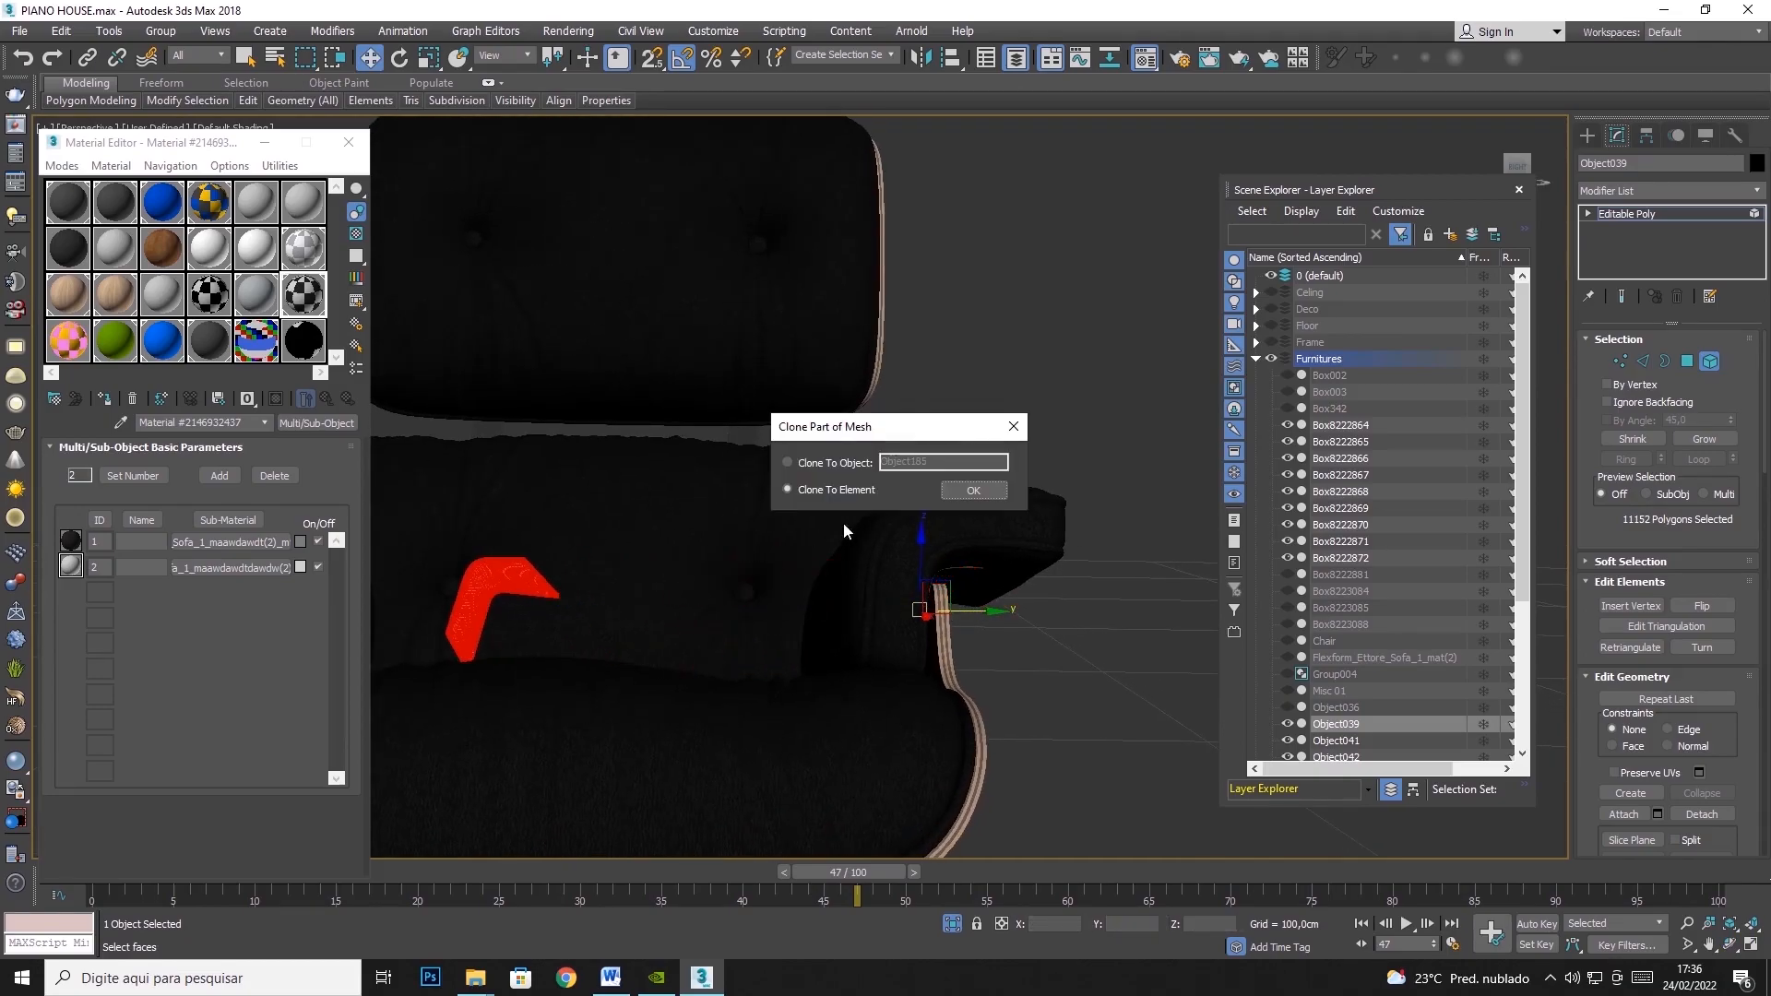
pyautogui.click(856, 466)
pyautogui.click(973, 490)
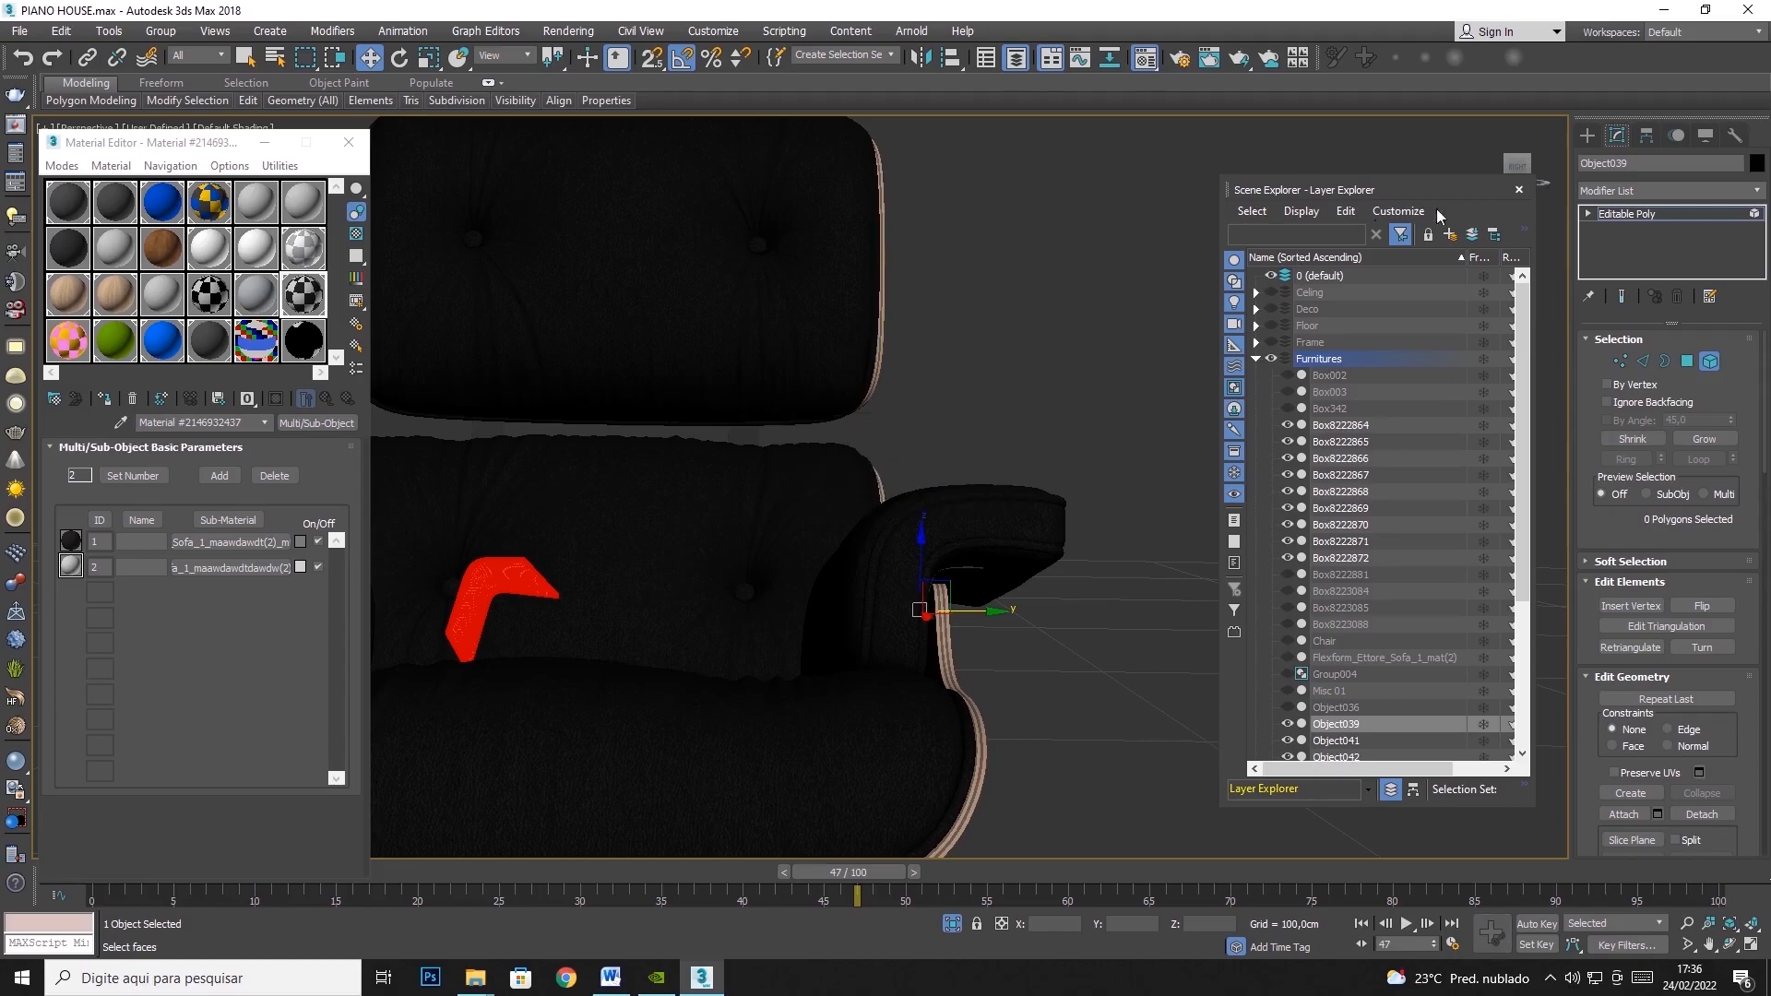
# Center the pivot of the chair Object039 on its geometry
pyautogui.click(1647, 135)
pyautogui.click(1656, 262)
pyautogui.click(1653, 356)
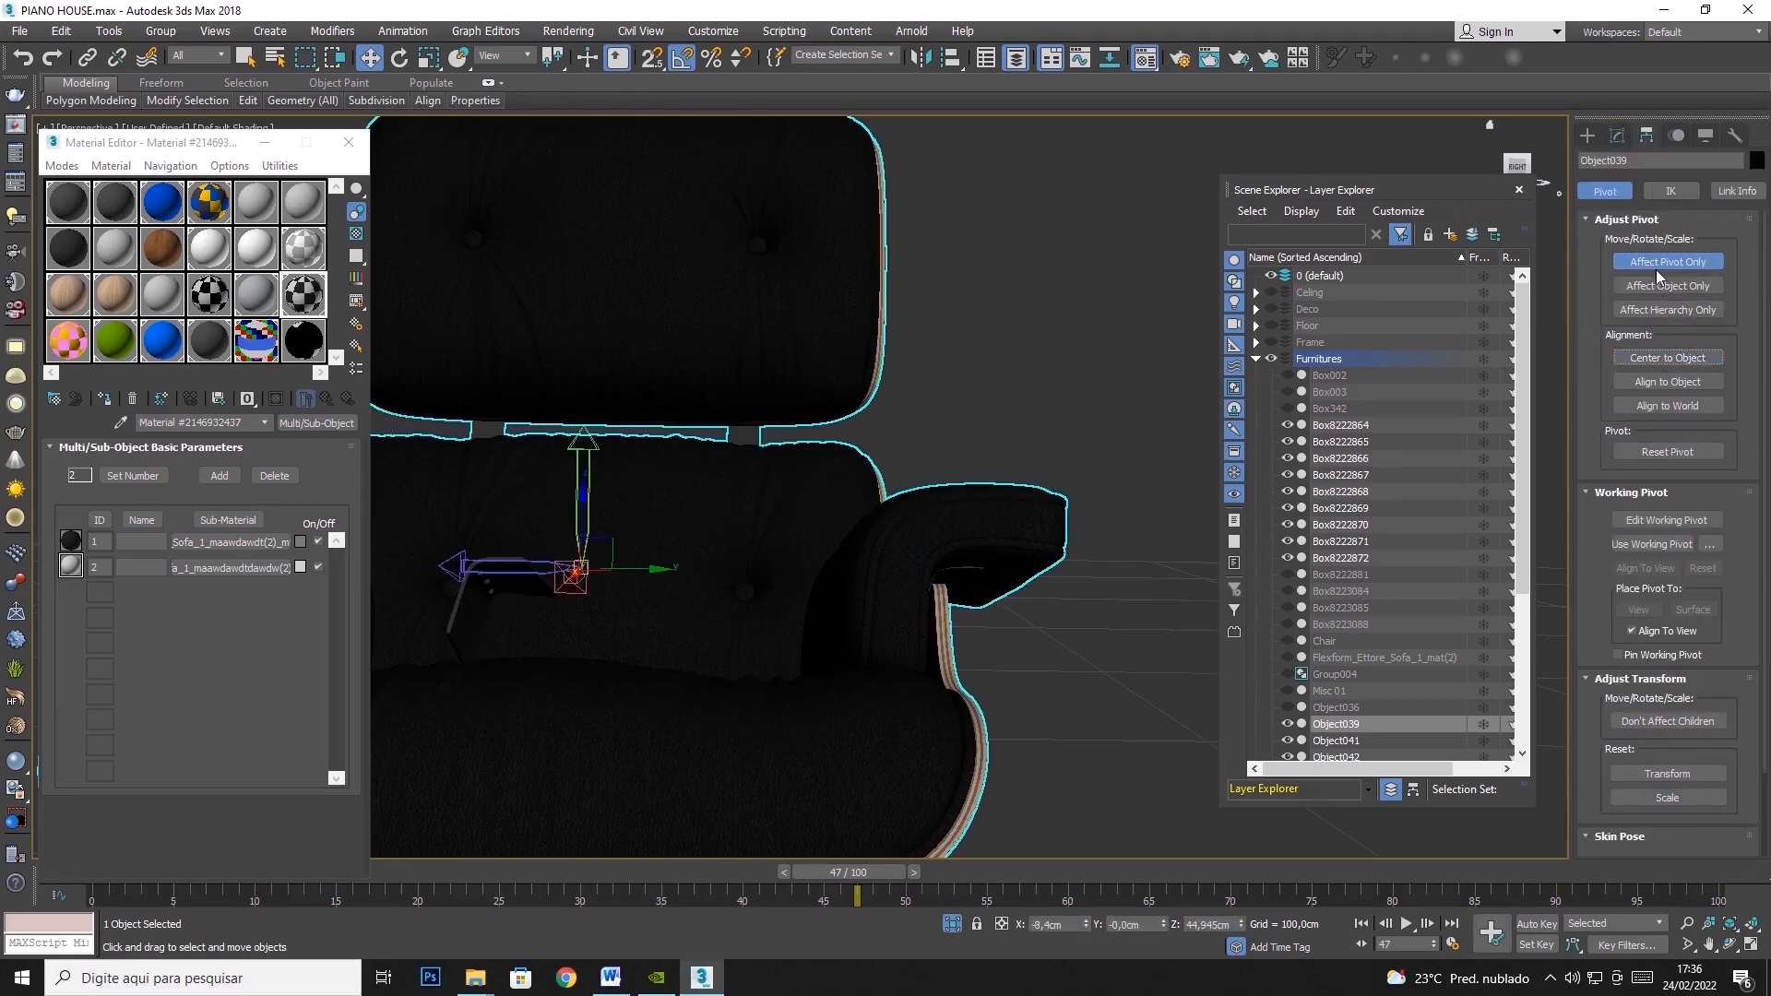
pyautogui.click(1660, 263)
# Mirror the cloned armrest bracket across the Y axis with No Clone
pyautogui.click(922, 62)
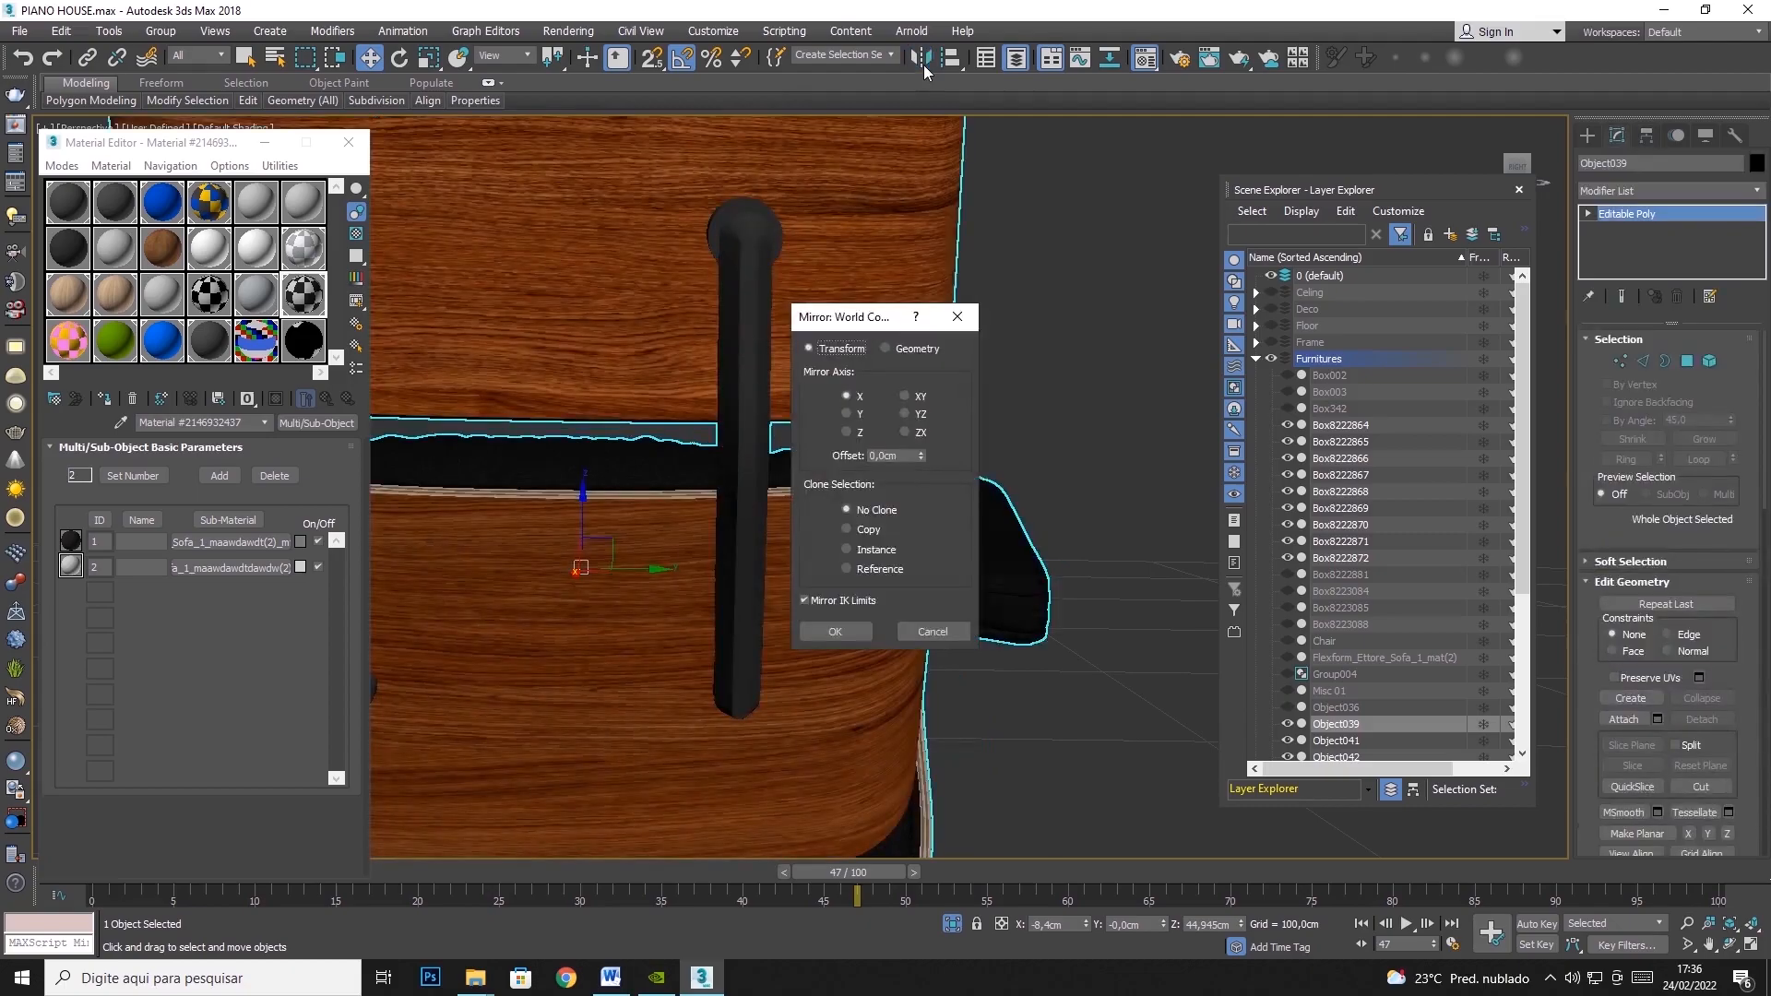
pyautogui.click(932, 632)
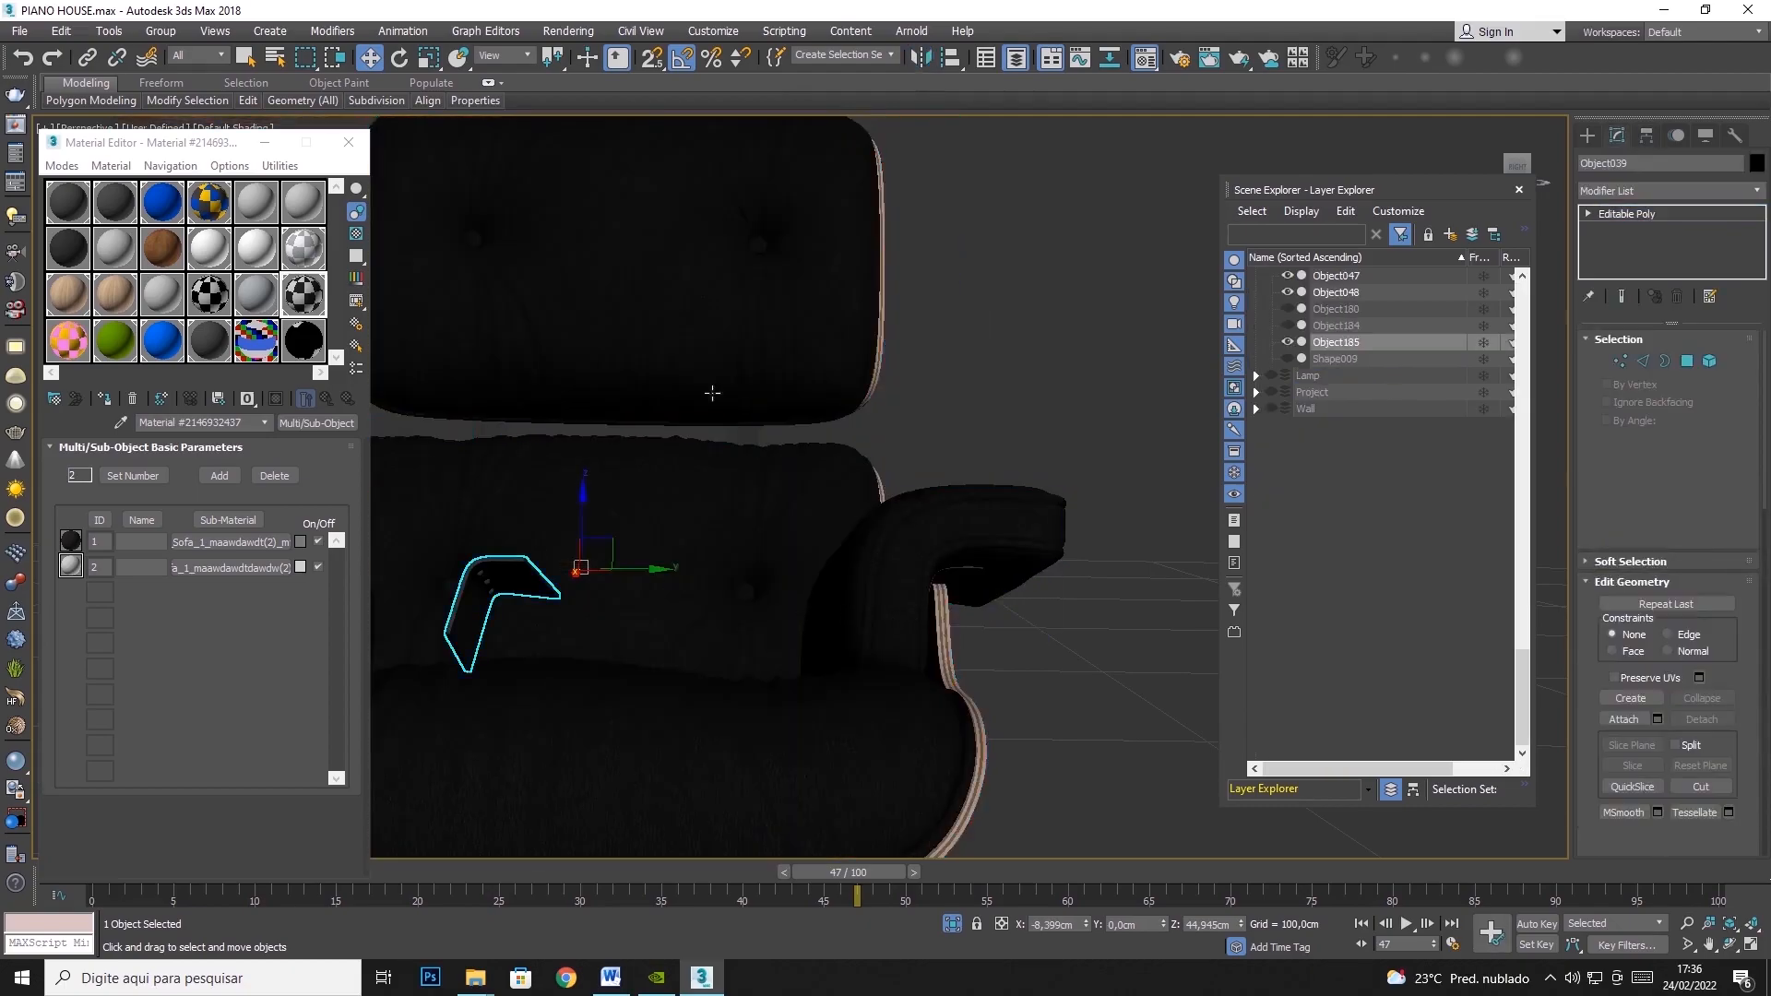
pyautogui.click(929, 61)
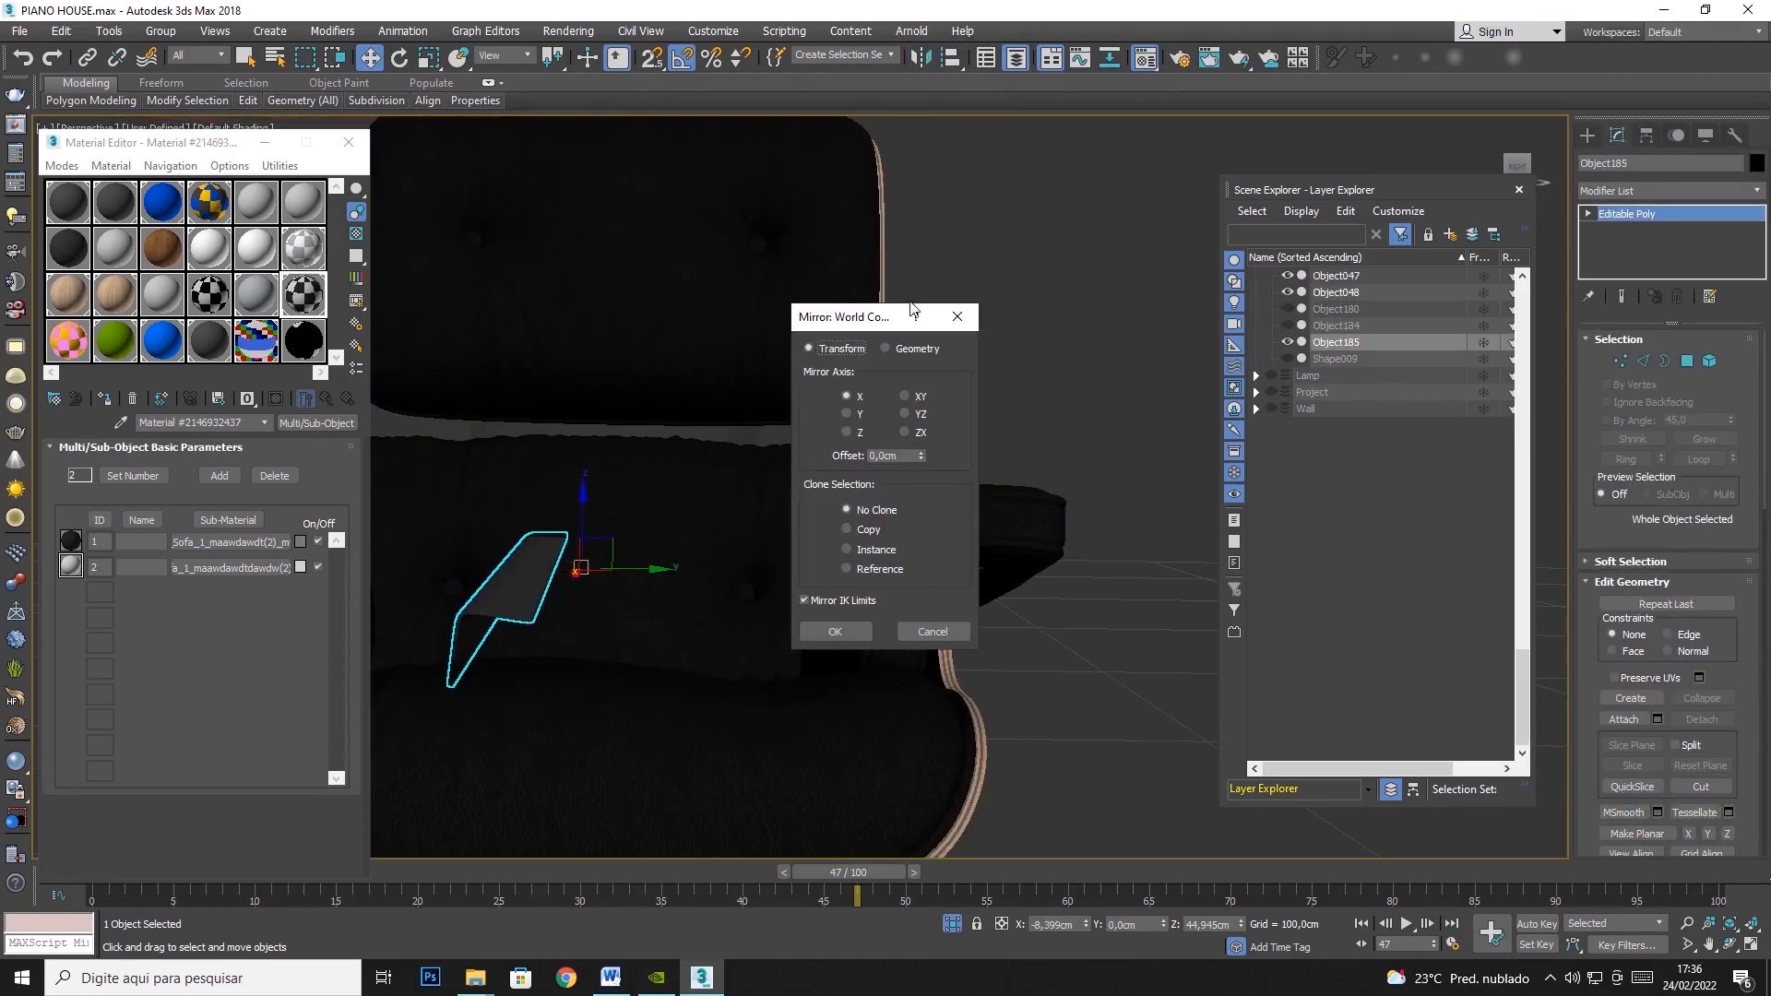
pyautogui.click(847, 413)
pyautogui.click(836, 631)
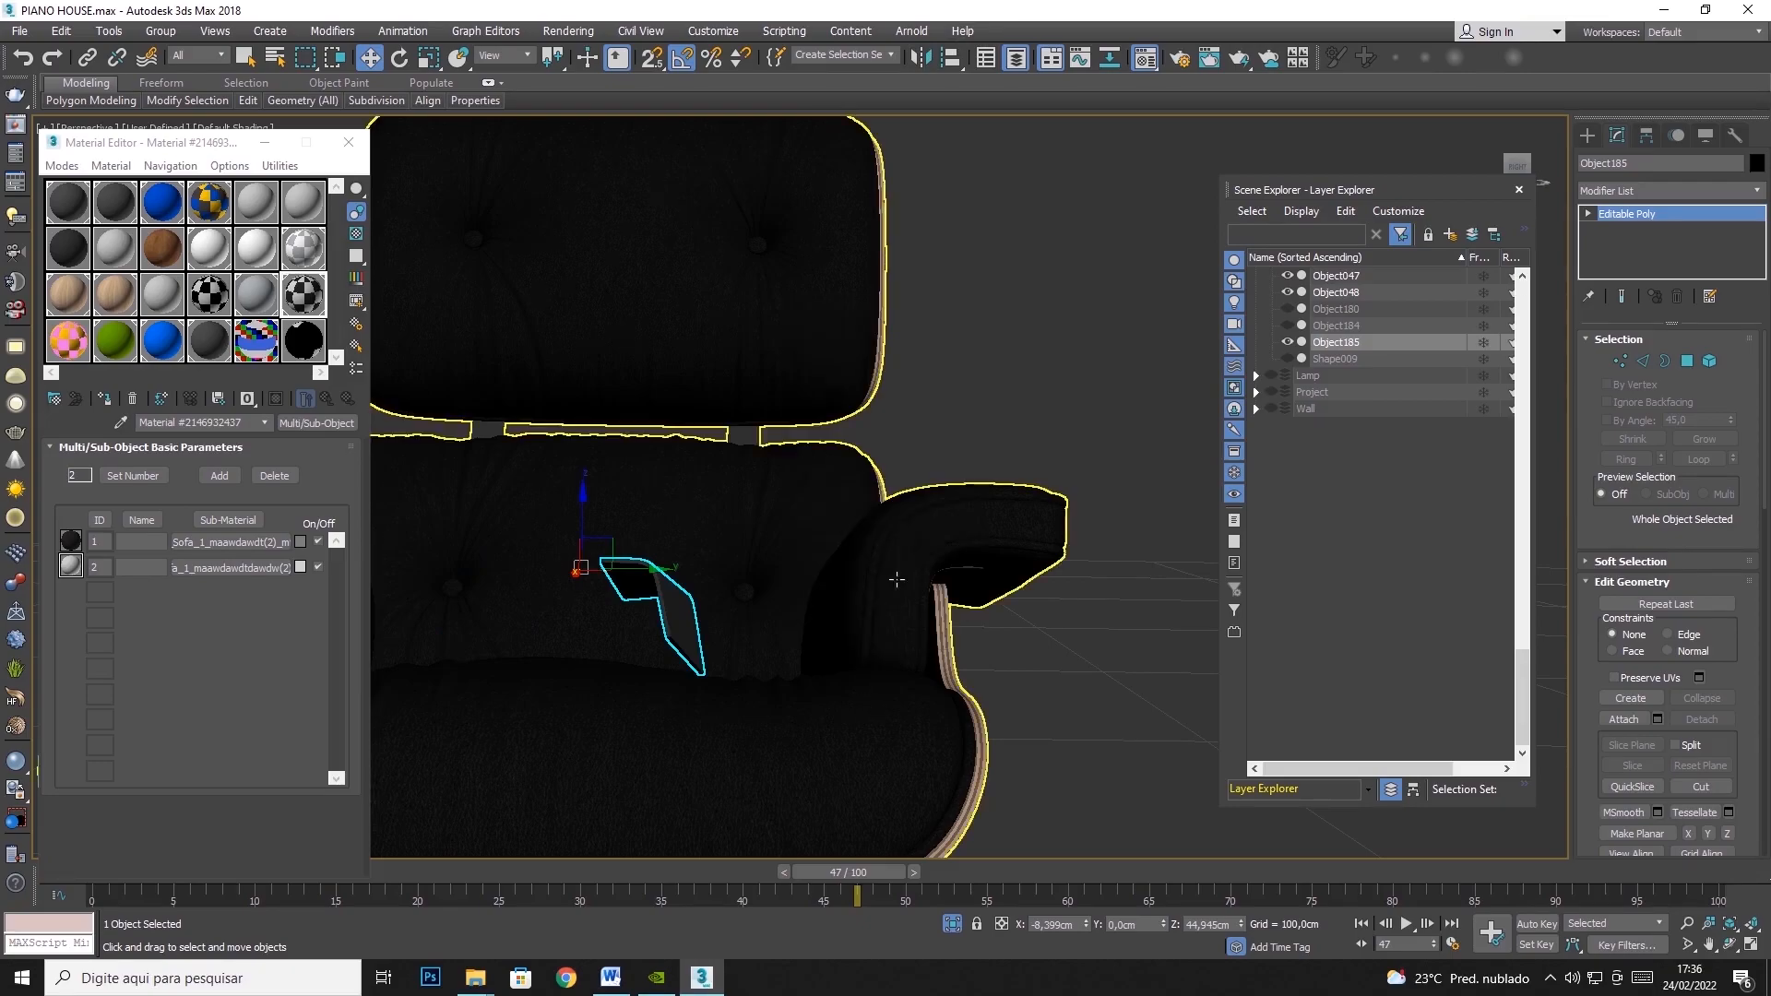
# Move the mirrored bracket along Y beneath the opposite armrest, to about -33.16 cm
pyautogui.moveTo(873, 600); pyautogui.dragTo(1074, 561, button='middle')
pyautogui.moveTo(837, 532); pyautogui.dragTo(447, 530)
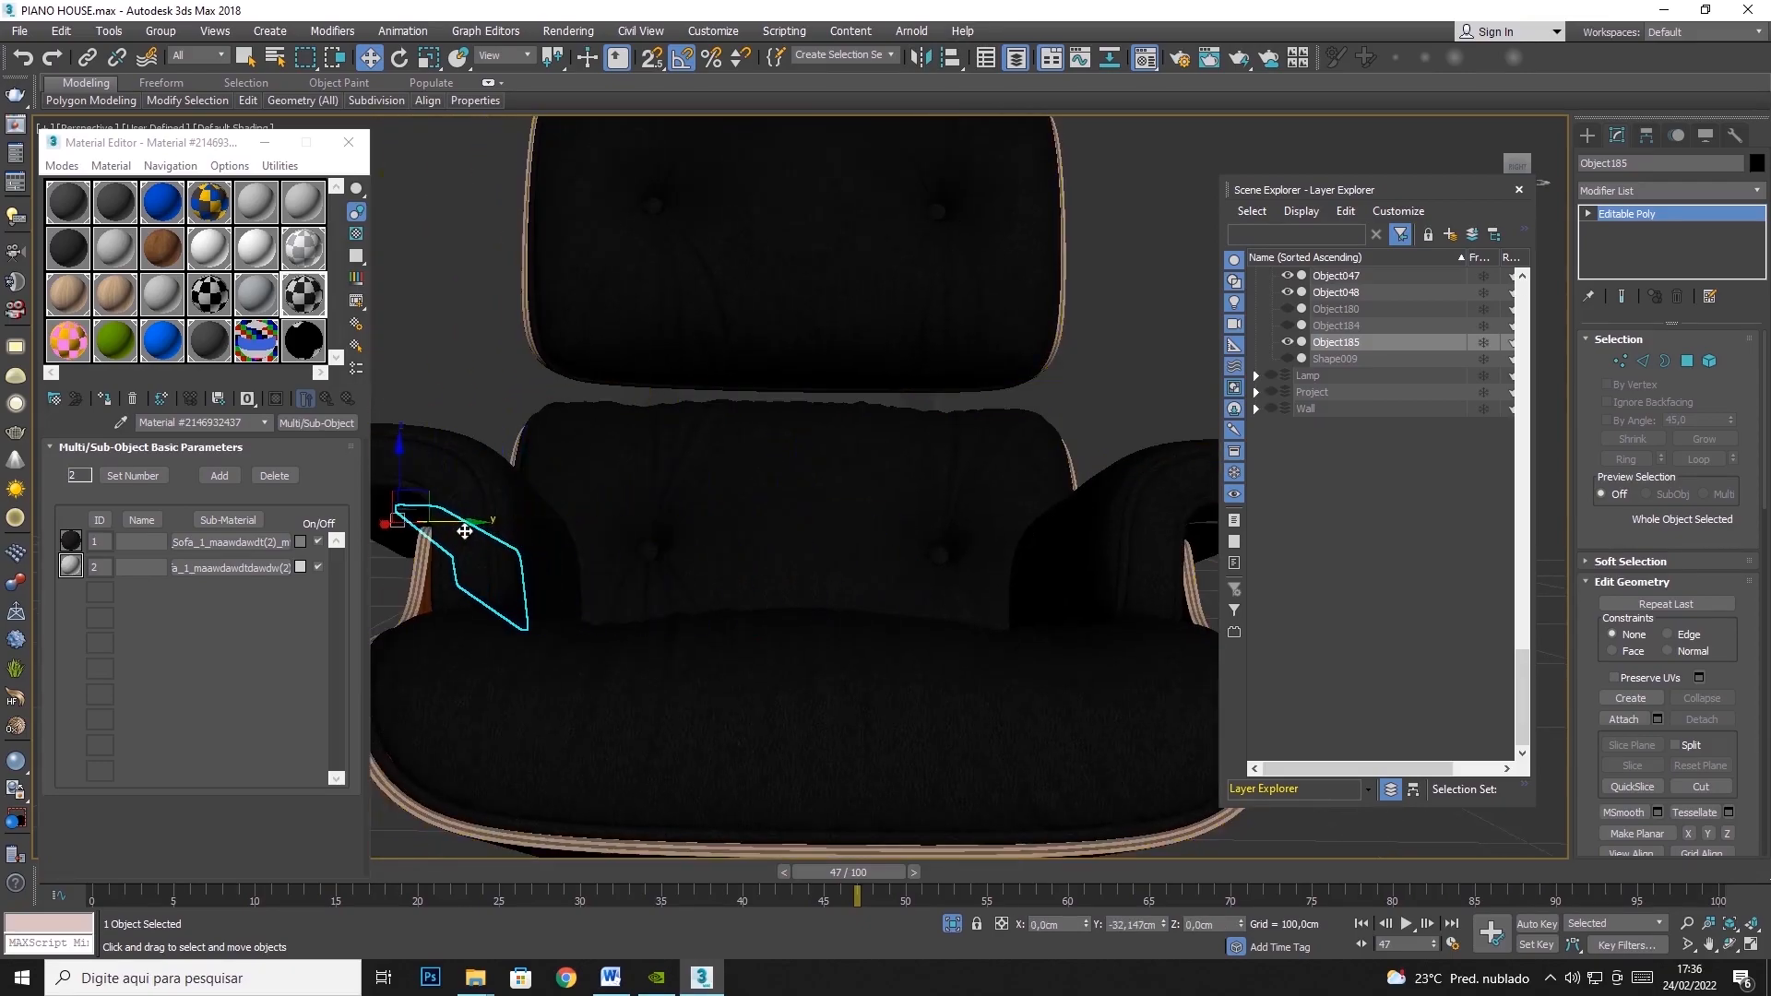
pyautogui.scroll(6, 811, 513)
pyautogui.moveTo(810, 494); pyautogui.dragTo(732, 497)
pyautogui.keyDown('alt'); pyautogui.moveTo(916, 616); pyautogui.dragTo(1485, 408, button='middle'); pyautogui.keyUp('alt')
pyautogui.click(368, 58)
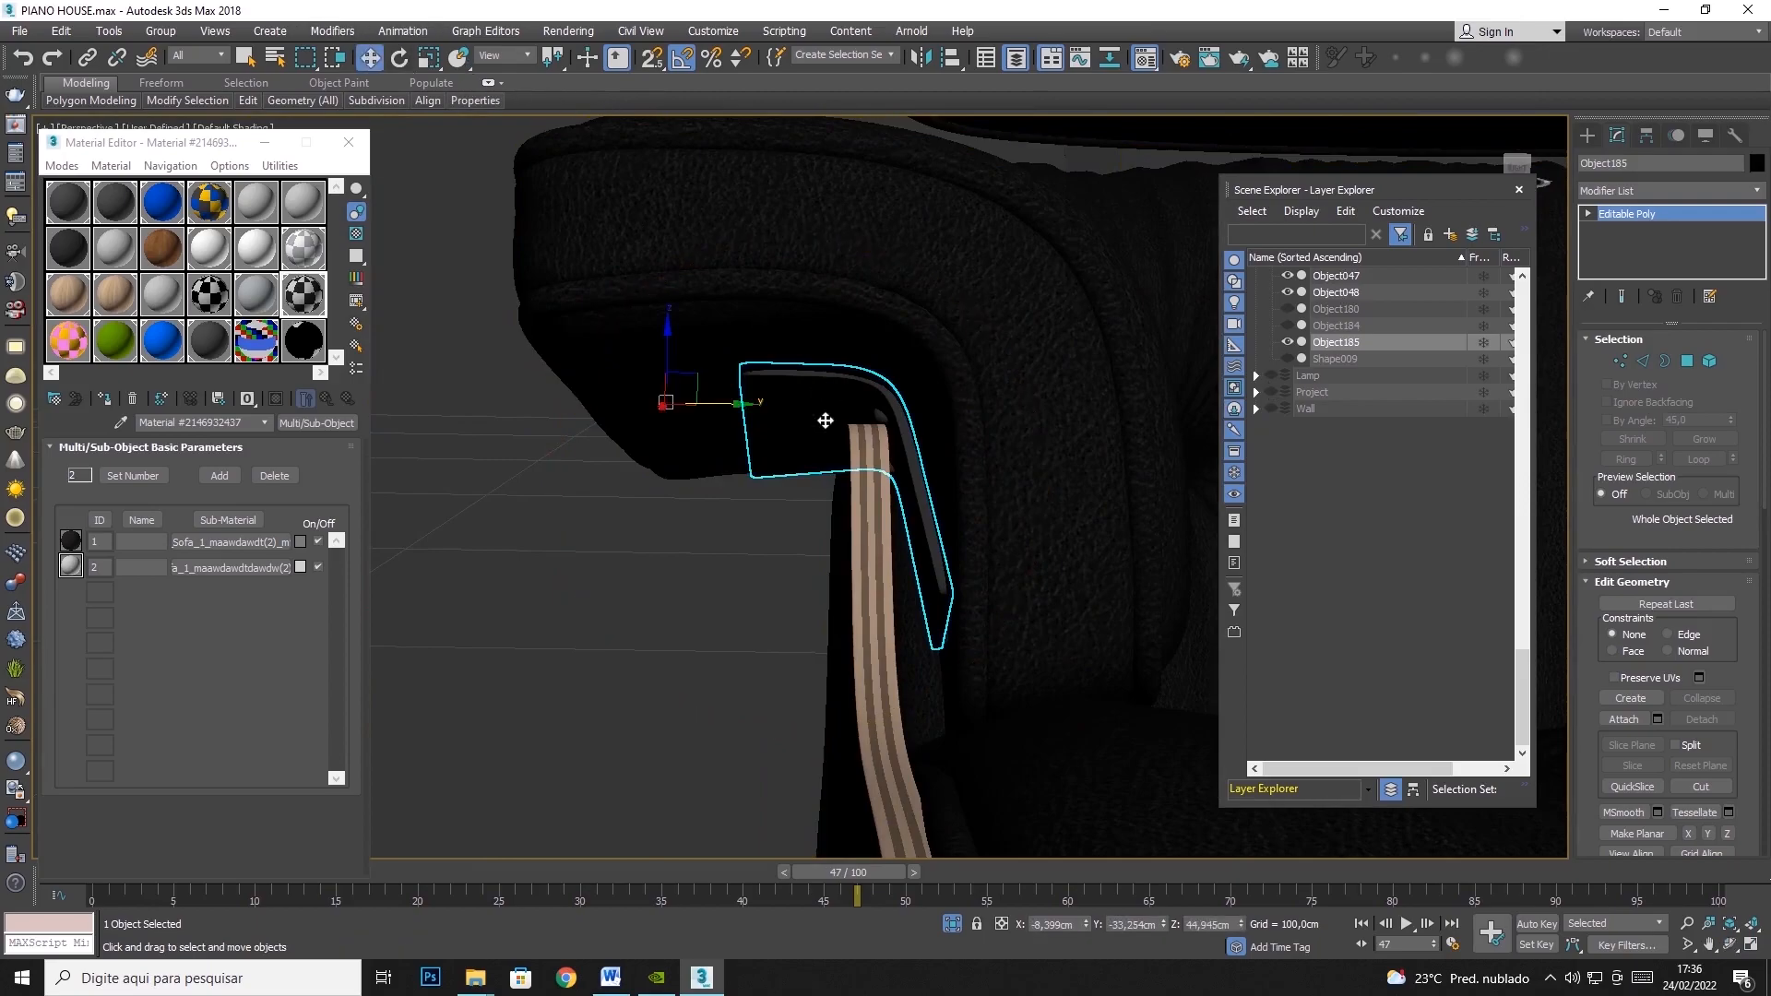
pyautogui.moveTo(712, 403); pyautogui.dragTo(719, 406)
pyautogui.scroll(-5, 687, 419)
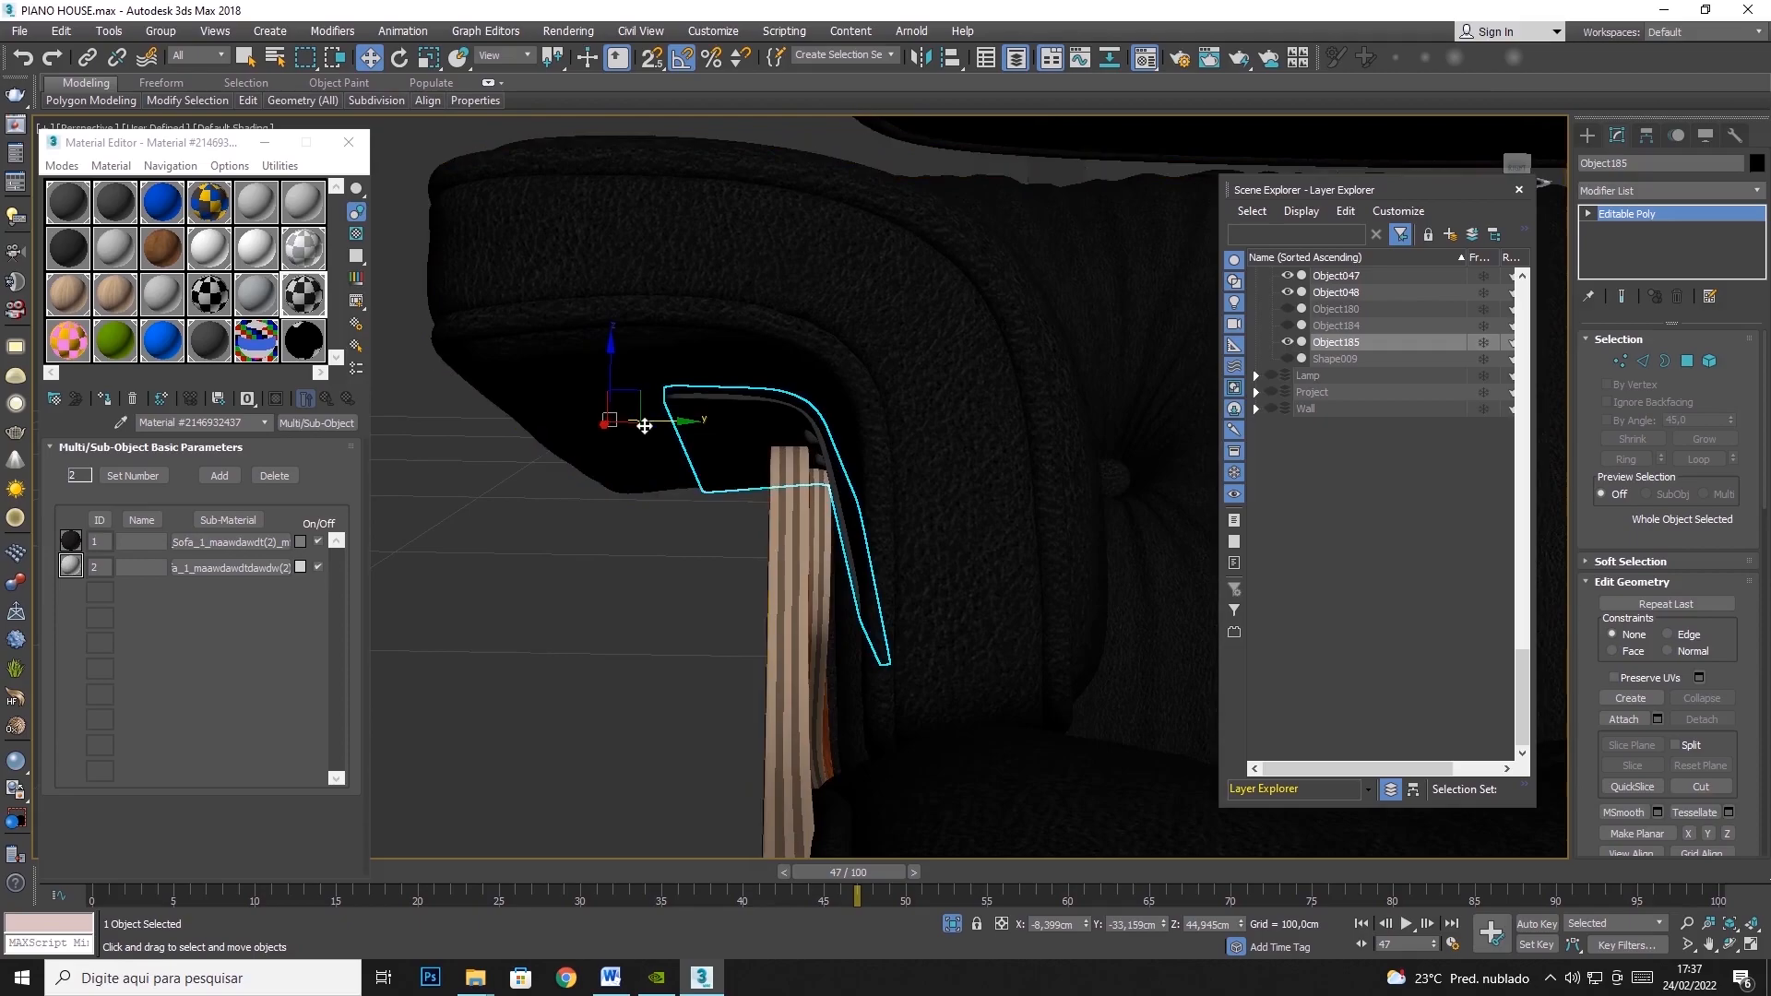
# Convert the chair Object039 to an editable poly and attach the mirrored armrest bracket to it
pyautogui.hotkey('alt', 'q')
pyautogui.hotkey('alt', 'q')
pyautogui.click(817, 439)
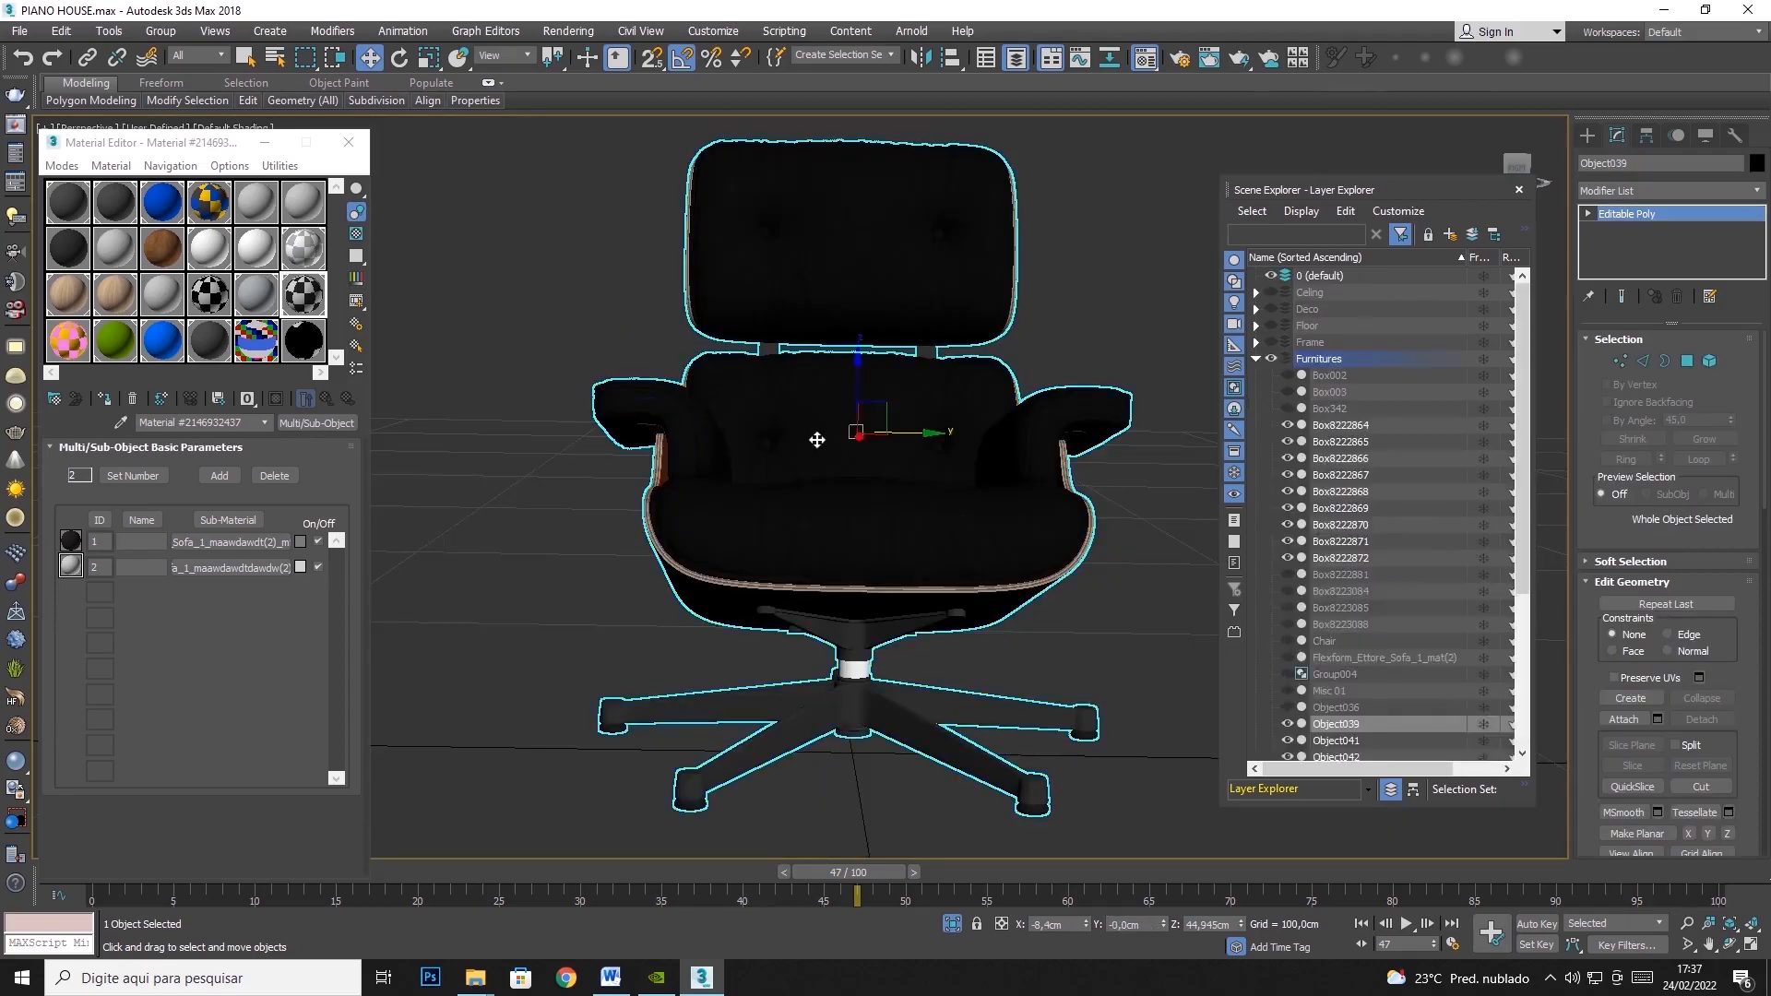
pyautogui.rightClick(812, 435)
pyautogui.moveTo(880, 624)
pyautogui.click(1032, 639)
pyautogui.click(1630, 718)
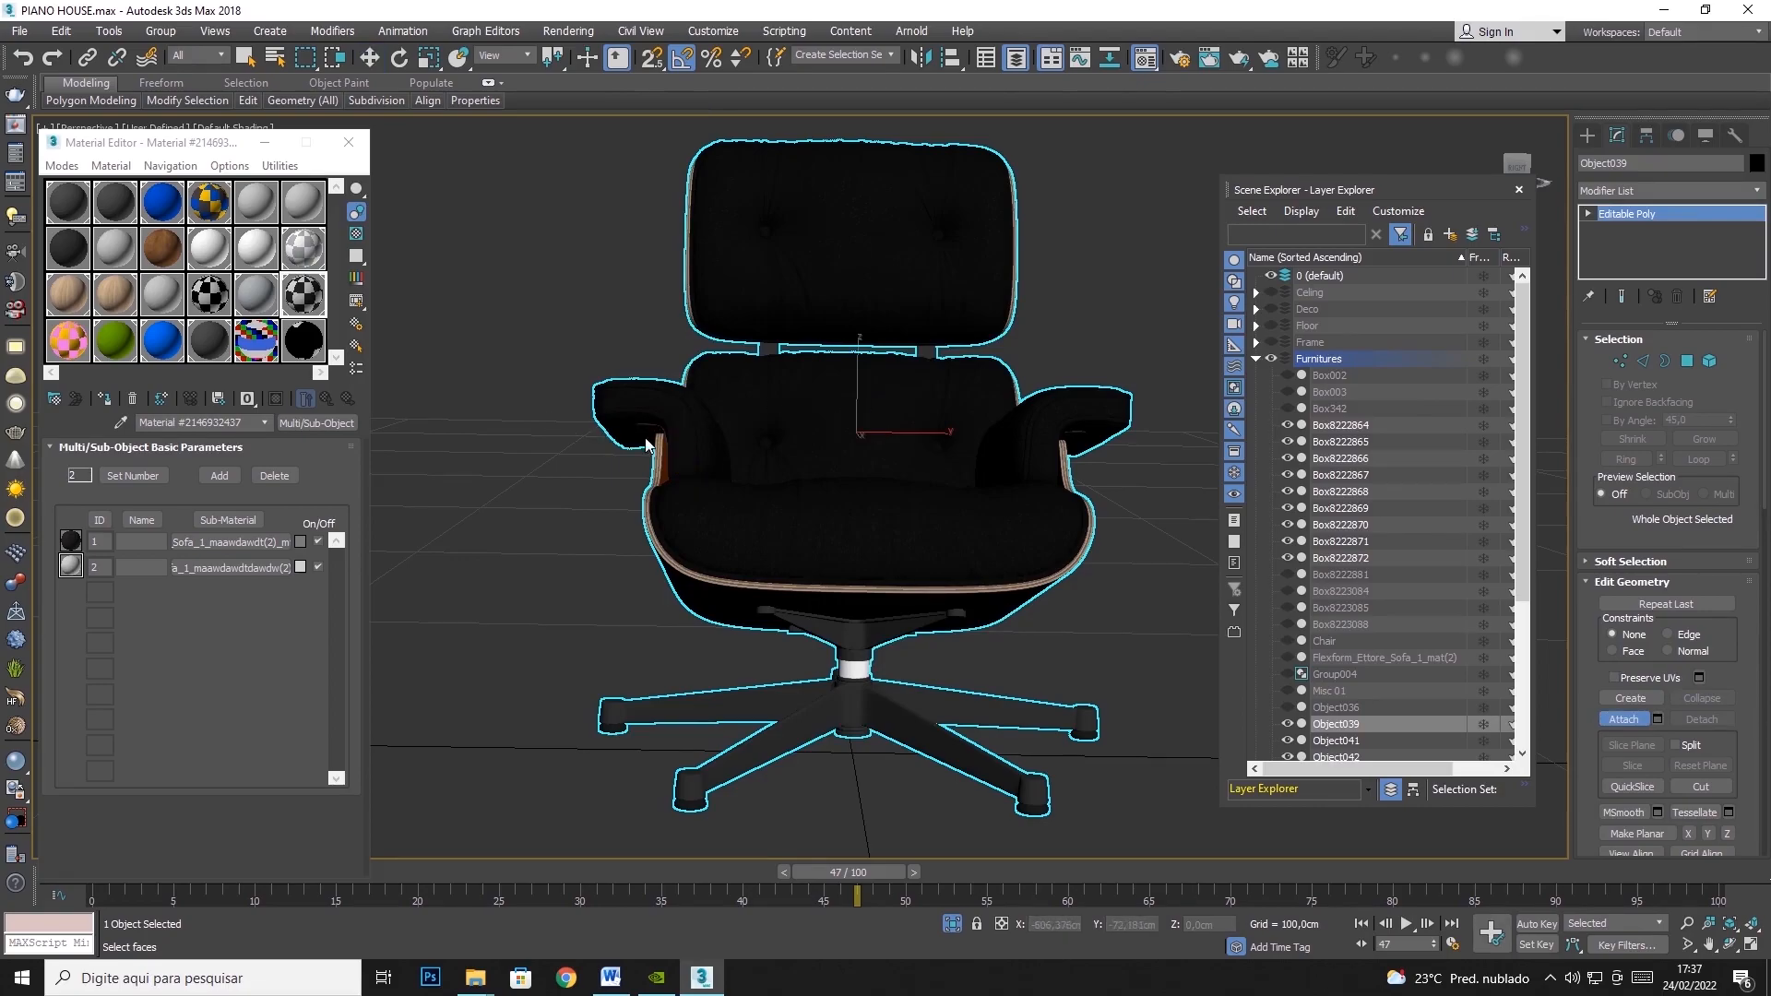
pyautogui.click(369, 57)
# Hide the completed swivel chair
pyautogui.moveTo(802, 346)
pyautogui.mouseDown(button='middle')
pyautogui.moveTo(419, 343)
pyautogui.moveTo(830, 334)
pyautogui.mouseUp(button='middle')
pyautogui.rightClick(915, 420)
pyautogui.click(978, 361)
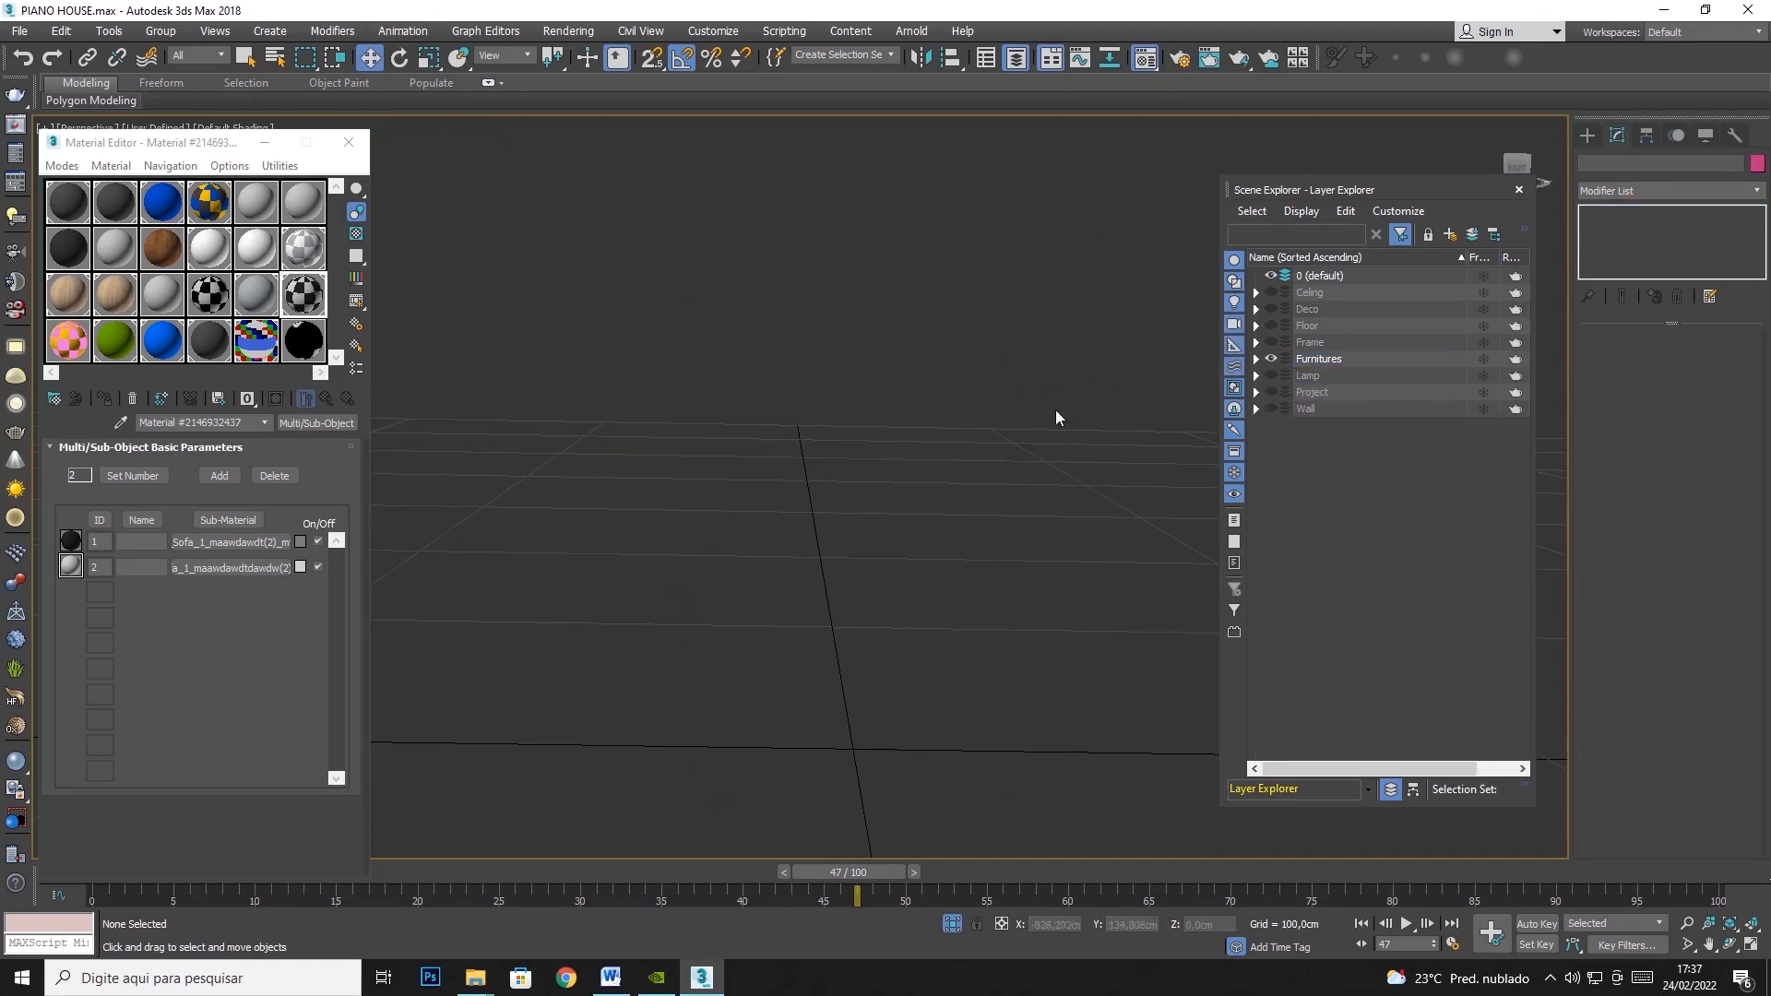
# Hide the Furnitures layer and show the Lamp layer to examine how the lamps are laid out
pyautogui.click(1270, 359)
pyautogui.click(1271, 375)
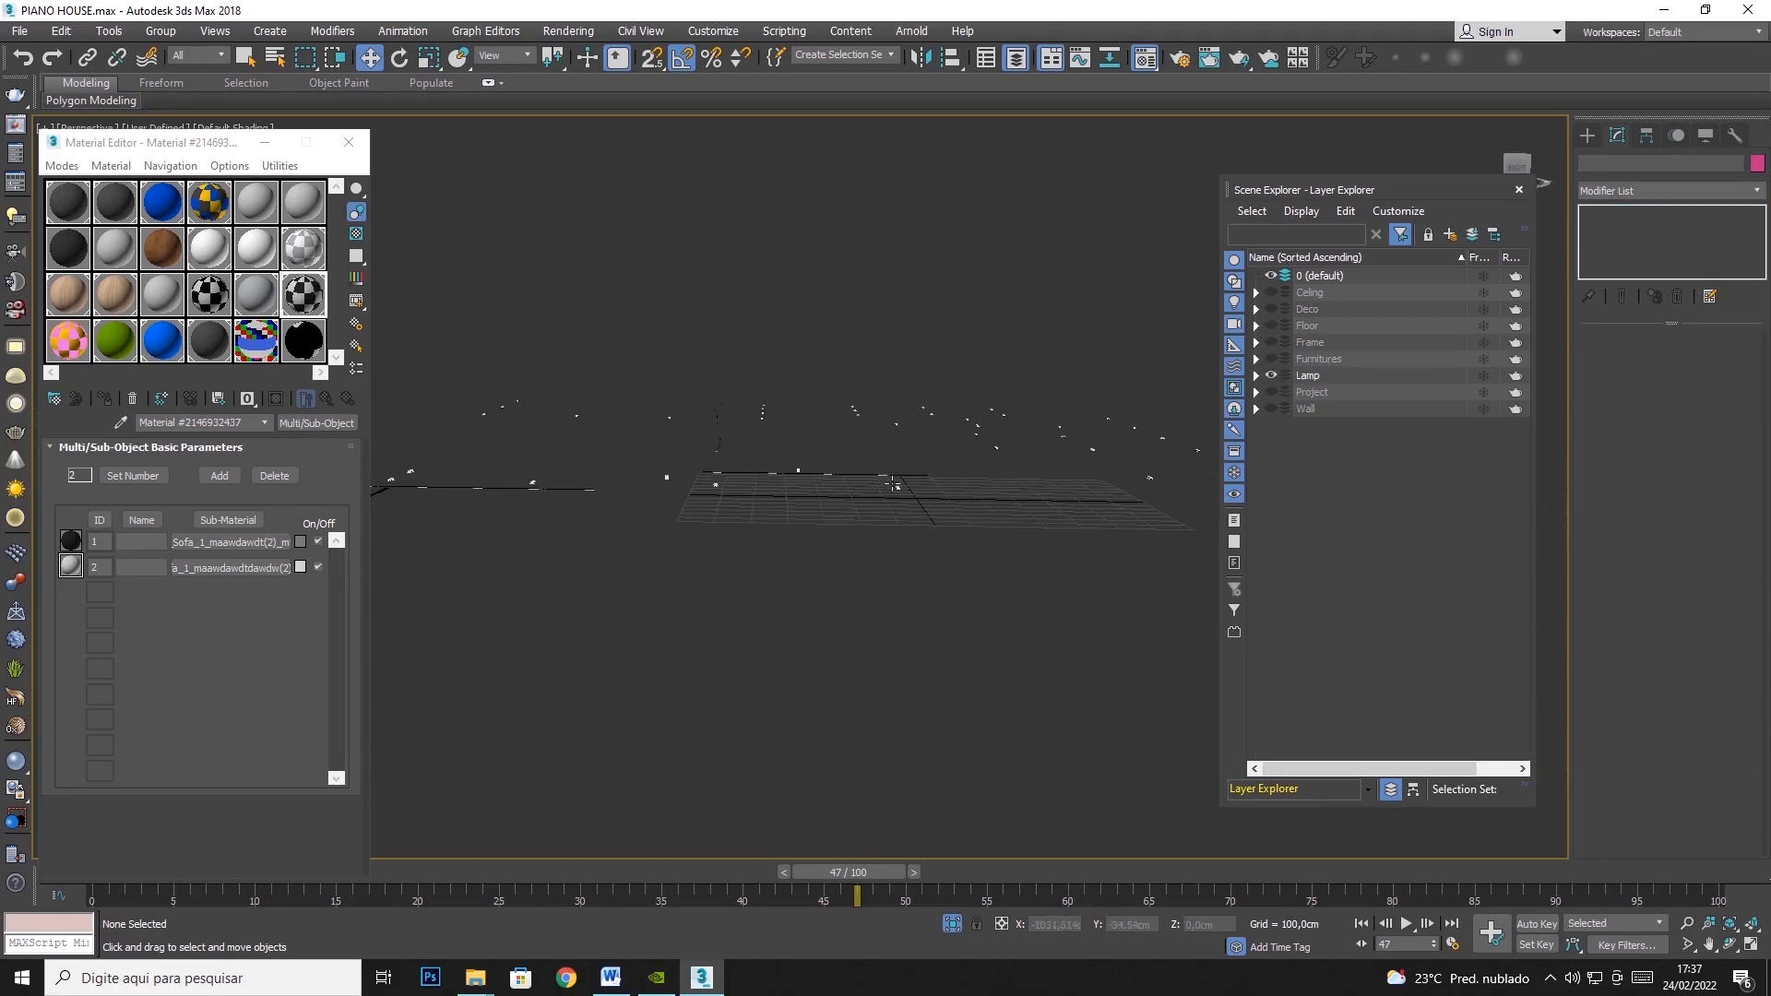
pyautogui.click(1730, 943)
pyautogui.moveTo(816, 451)
pyautogui.mouseDown()
pyautogui.moveTo(809, 505)
pyautogui.moveTo(808, 466)
pyautogui.mouseUp()
pyautogui.click(245, 58)
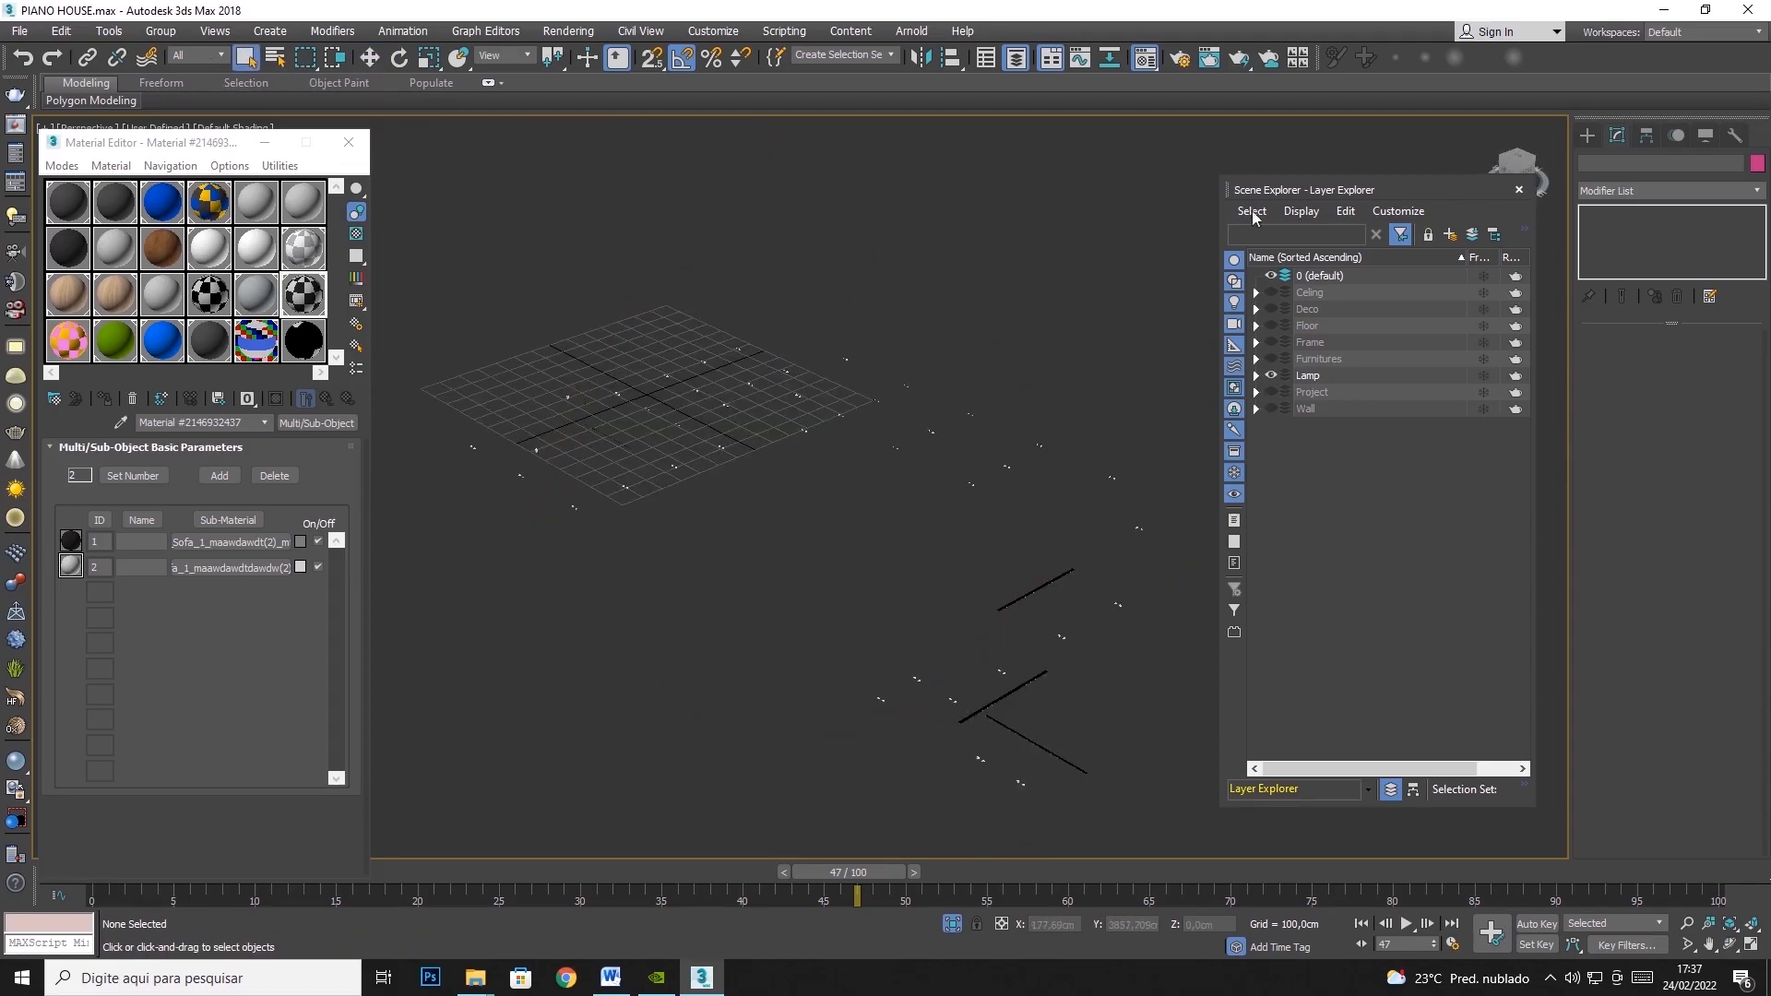
# Hide the Lamp layer and briefly show the Wall and Project layers to review their contents
pyautogui.click(1271, 376)
pyautogui.click(1271, 408)
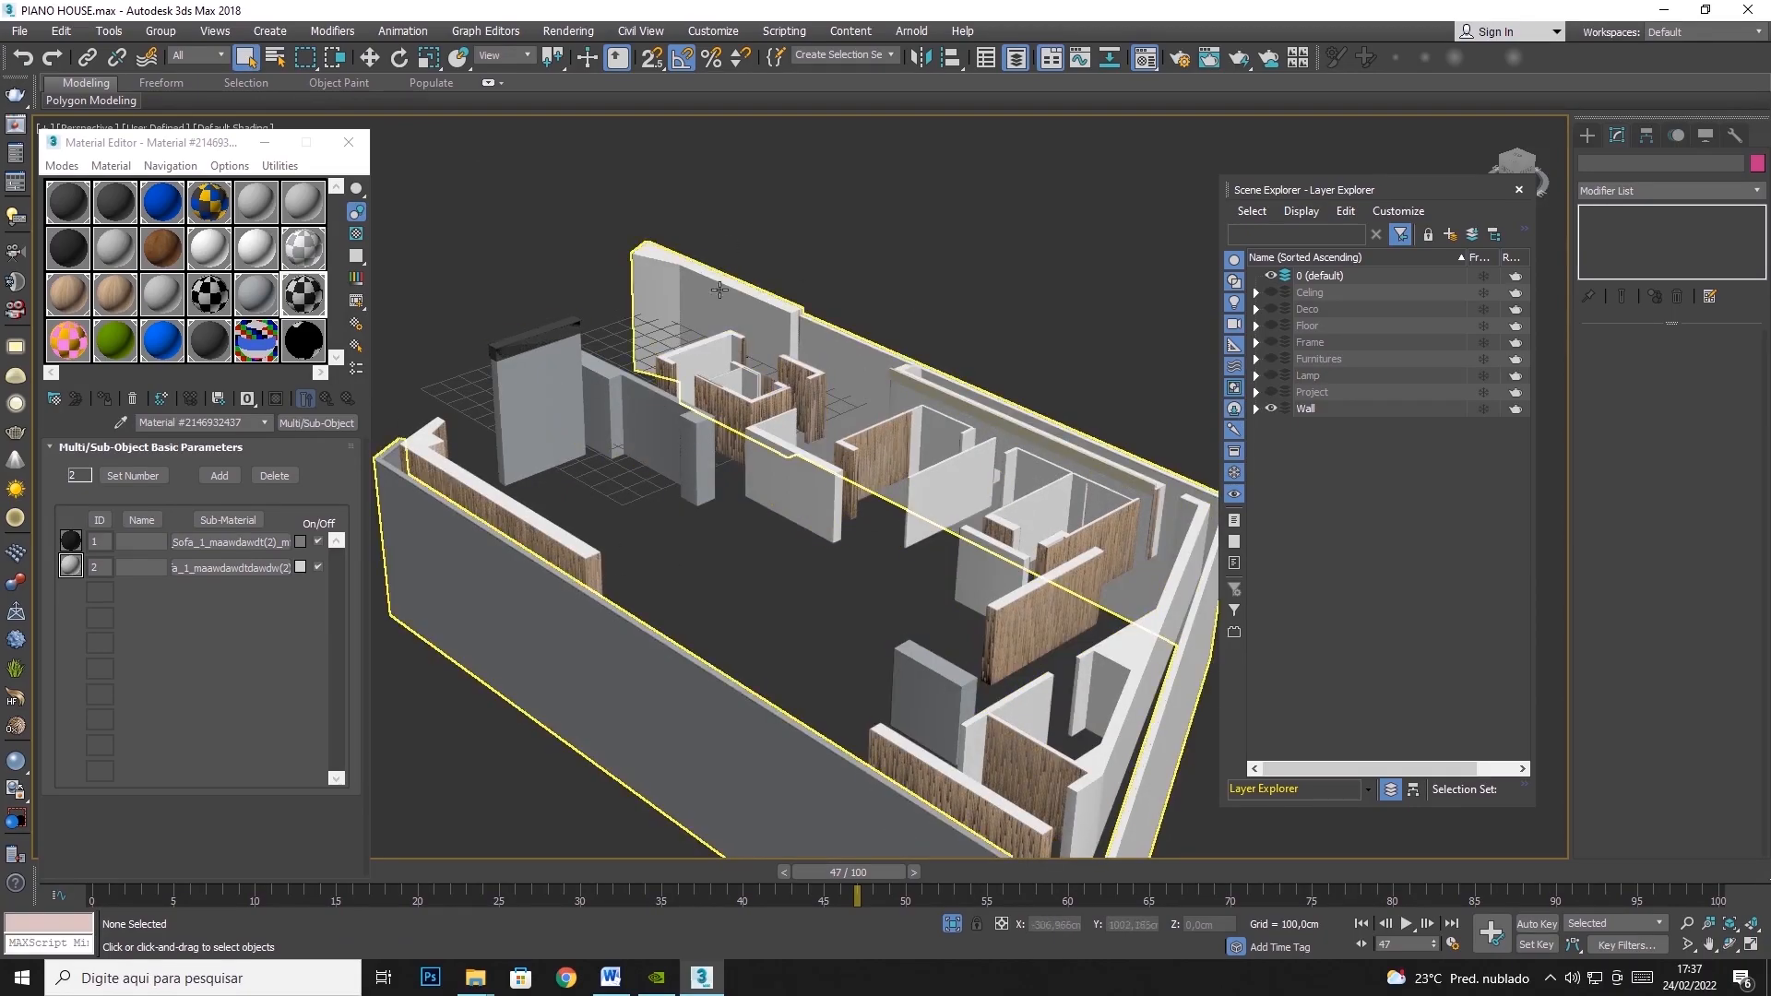
pyautogui.click(1271, 392)
pyautogui.click(1271, 392)
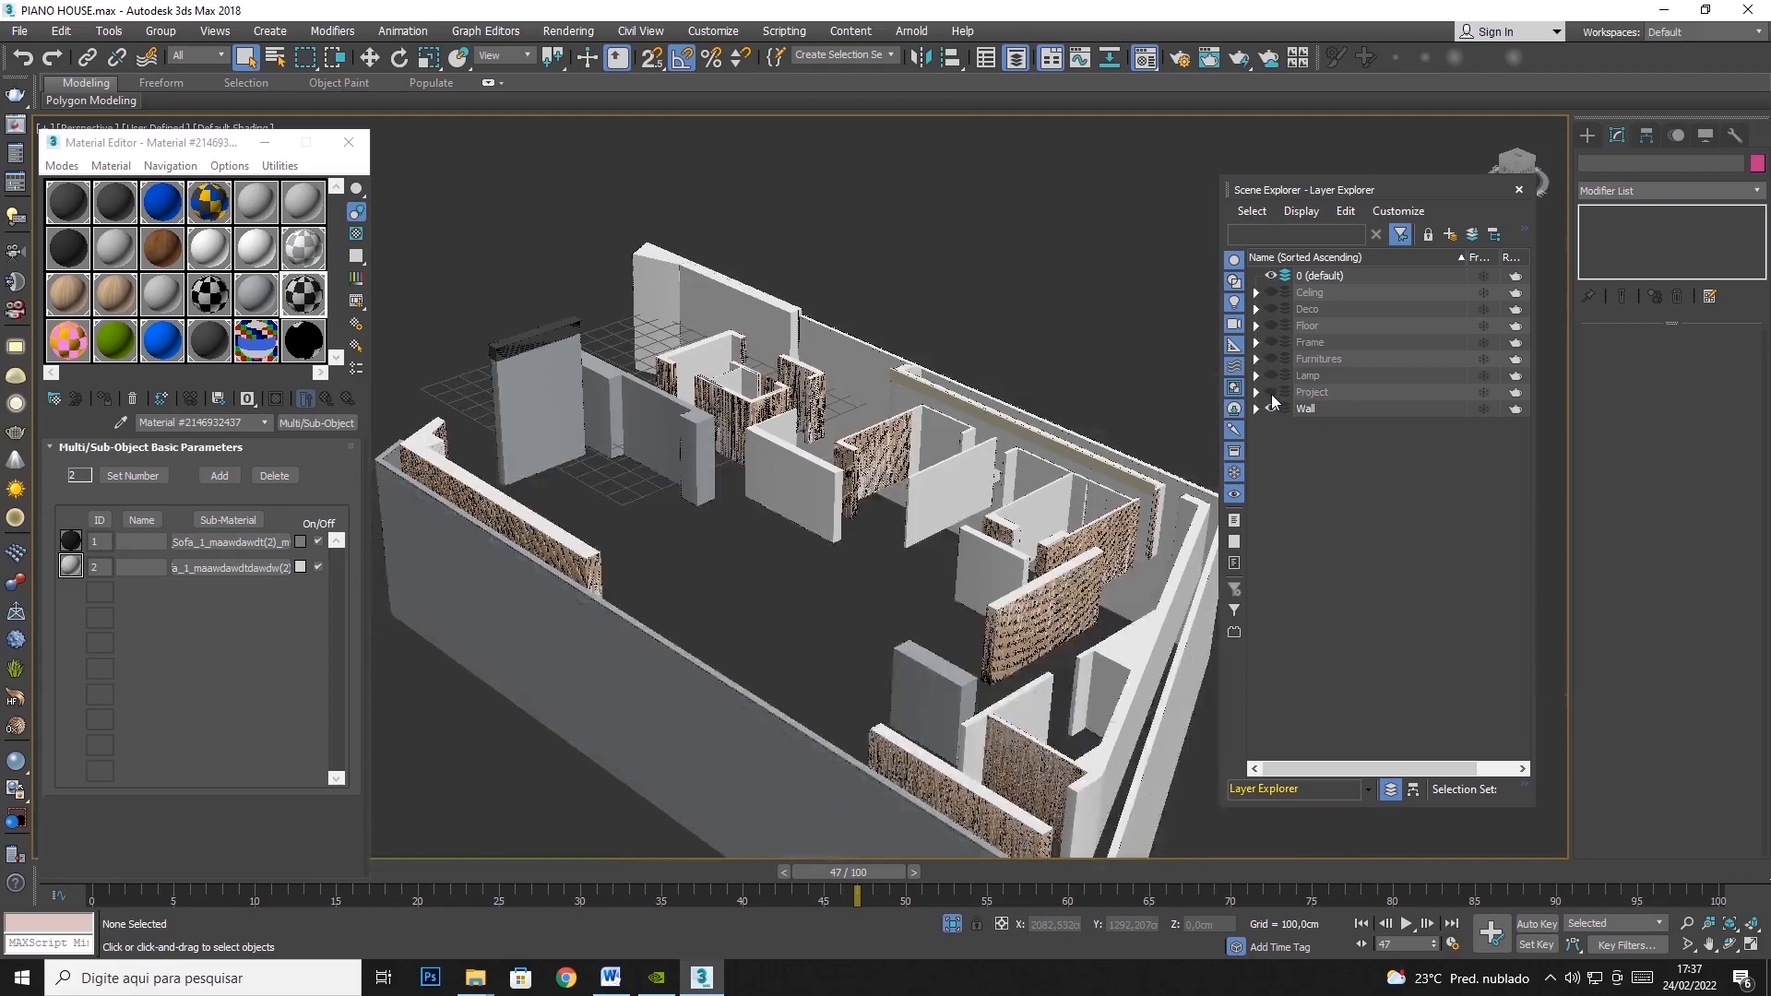
pyautogui.click(1271, 407)
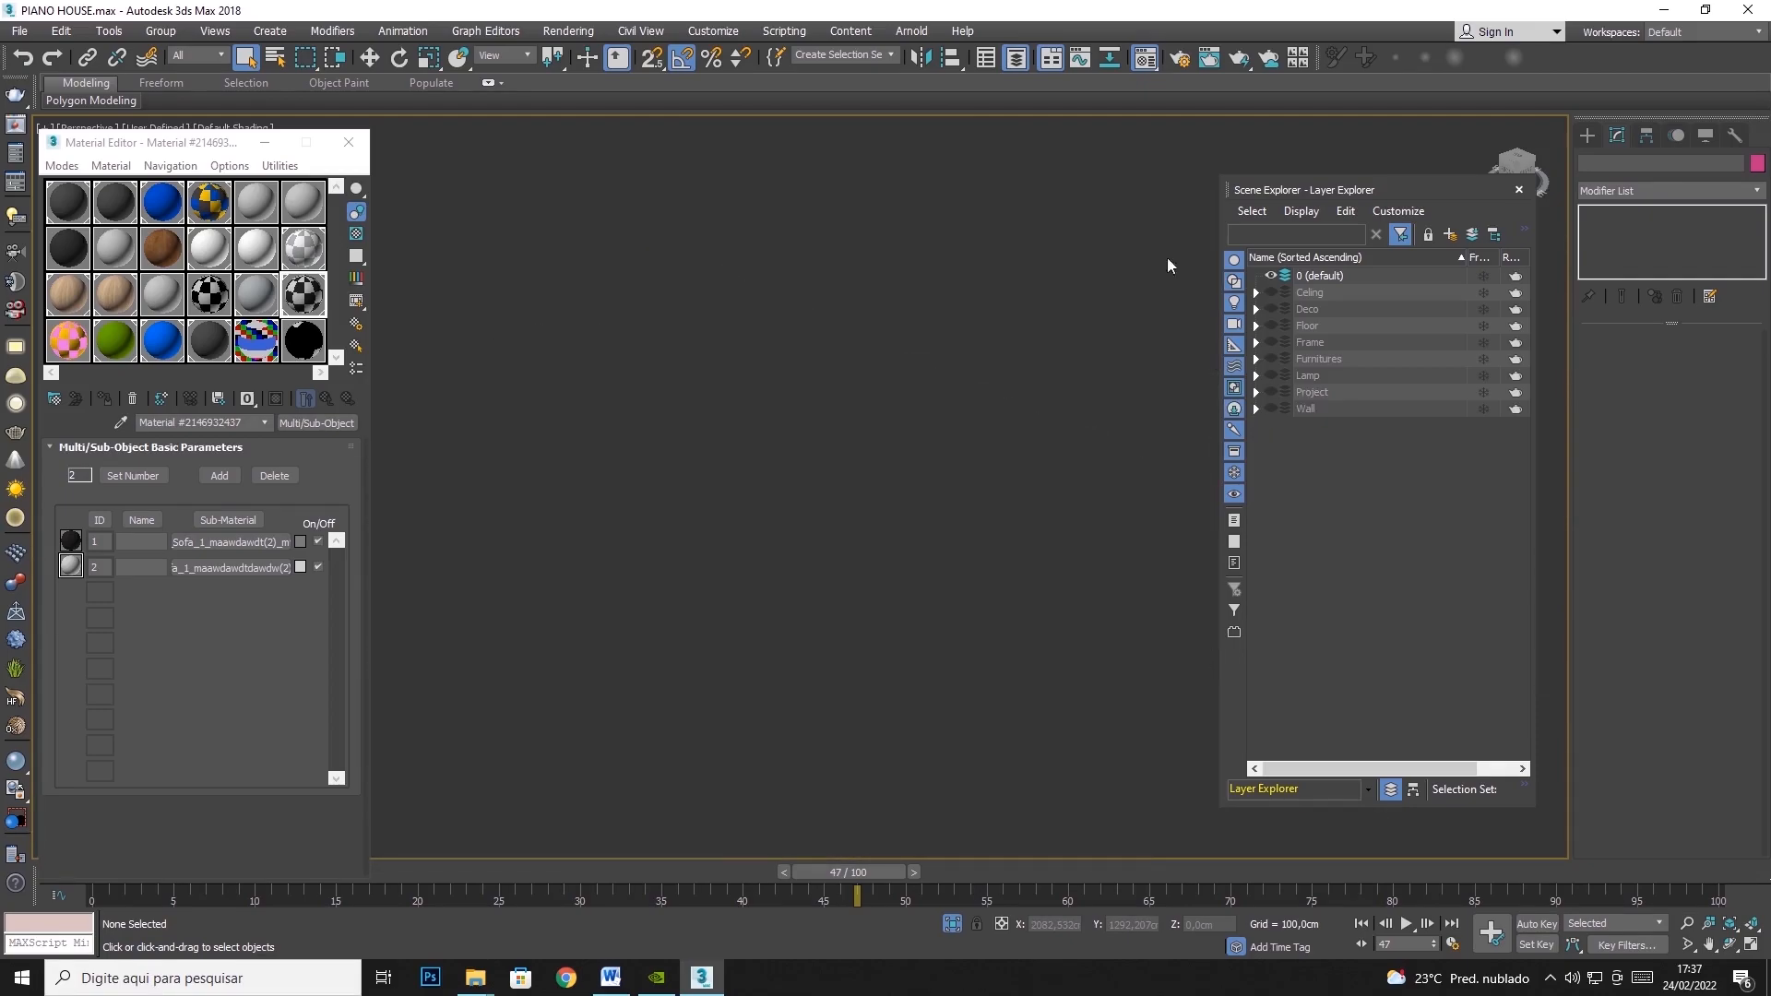
# Show the Celing, Deco, Floor, Frame, Furnitures, Lamp and Wall layers while keeping the Project layer hidden
pyautogui.click(1271, 293)
pyautogui.click(1271, 309)
pyautogui.click(1270, 326)
pyautogui.click(1271, 342)
pyautogui.click(1270, 359)
pyautogui.click(1271, 375)
pyautogui.click(1271, 391)
pyautogui.click(1271, 409)
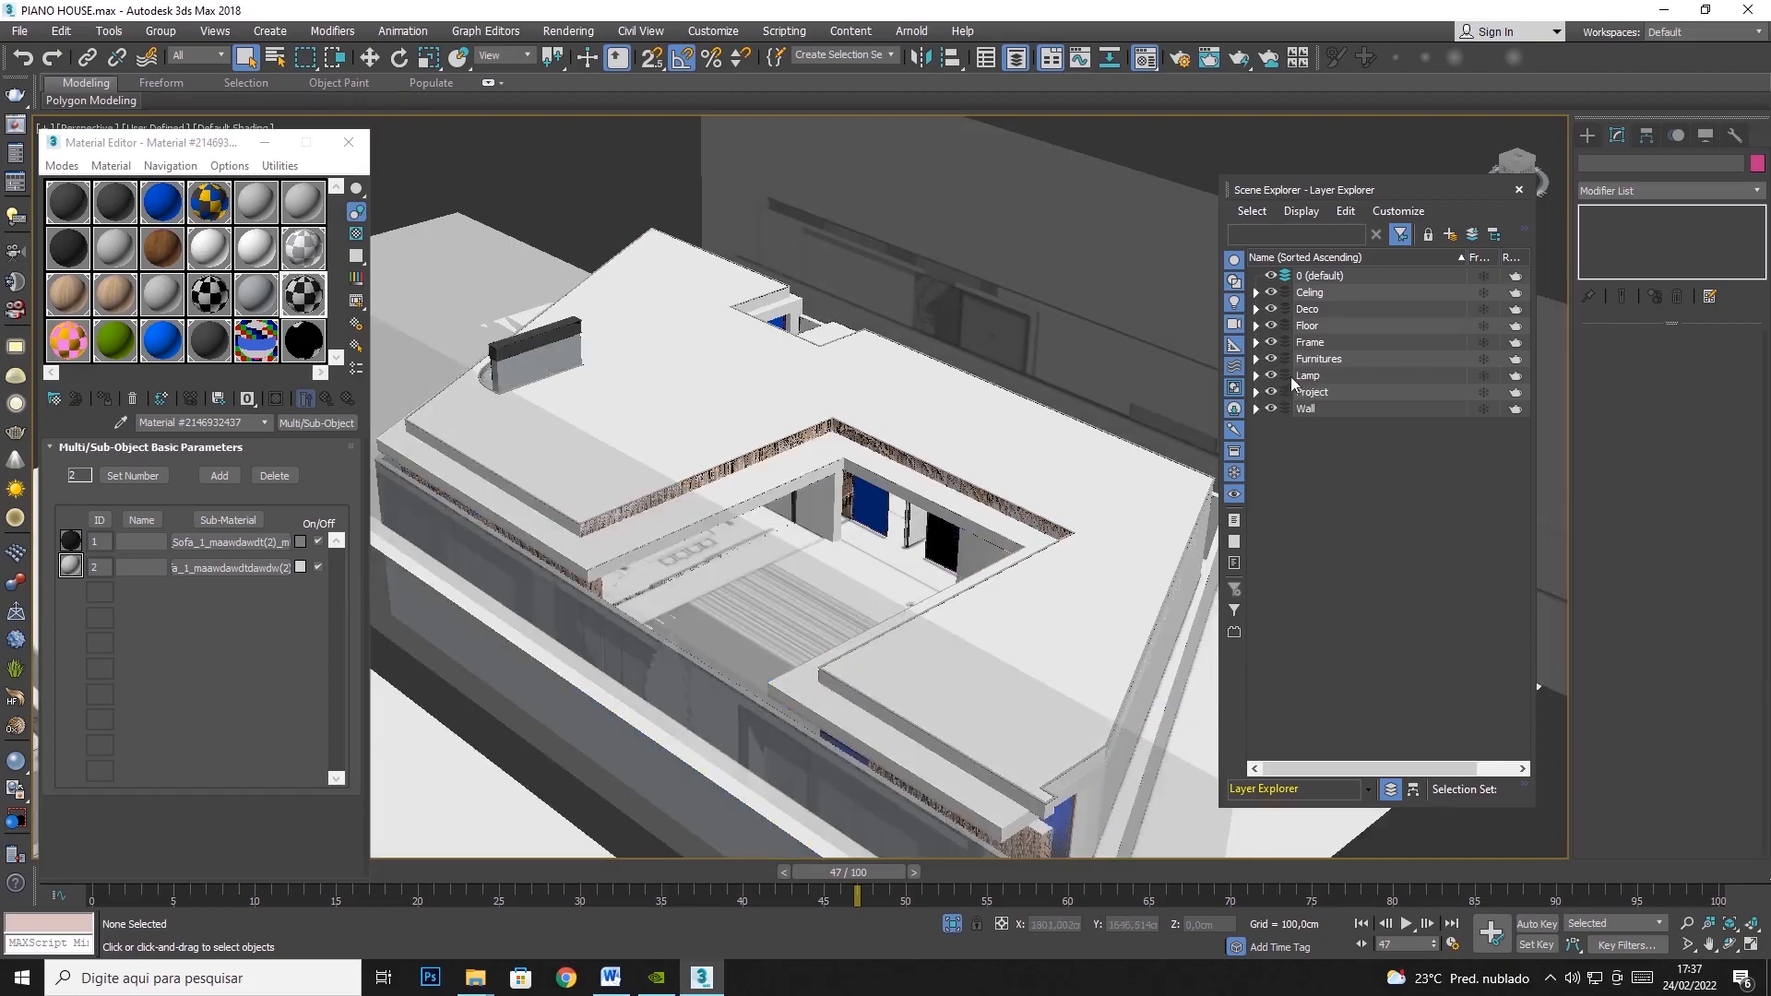
pyautogui.click(1271, 392)
# Save the scene with the complete house in view
pyautogui.scroll(-8, 756, 361)
pyautogui.click(1729, 943)
pyautogui.moveTo(960, 581); pyautogui.dragTo(839, 405)
pyautogui.click(19, 30)
pyautogui.click(34, 174)
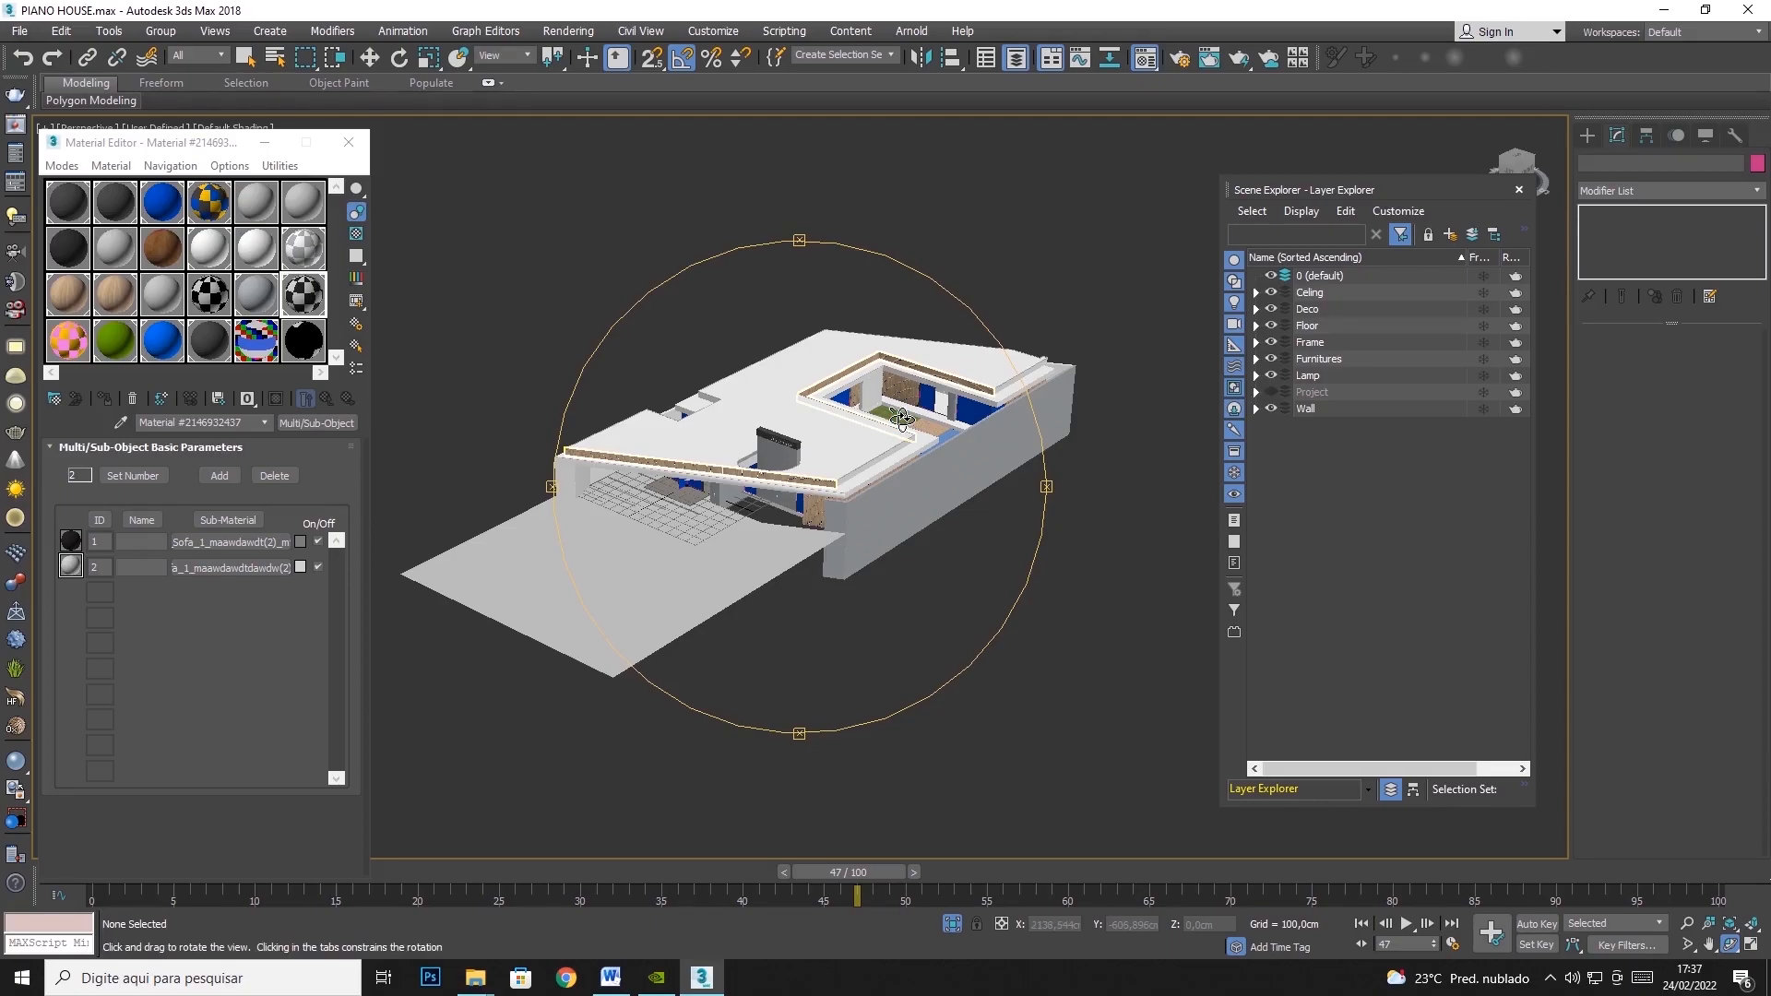
pyautogui.moveTo(901, 418); pyautogui.dragTo(880, 443)
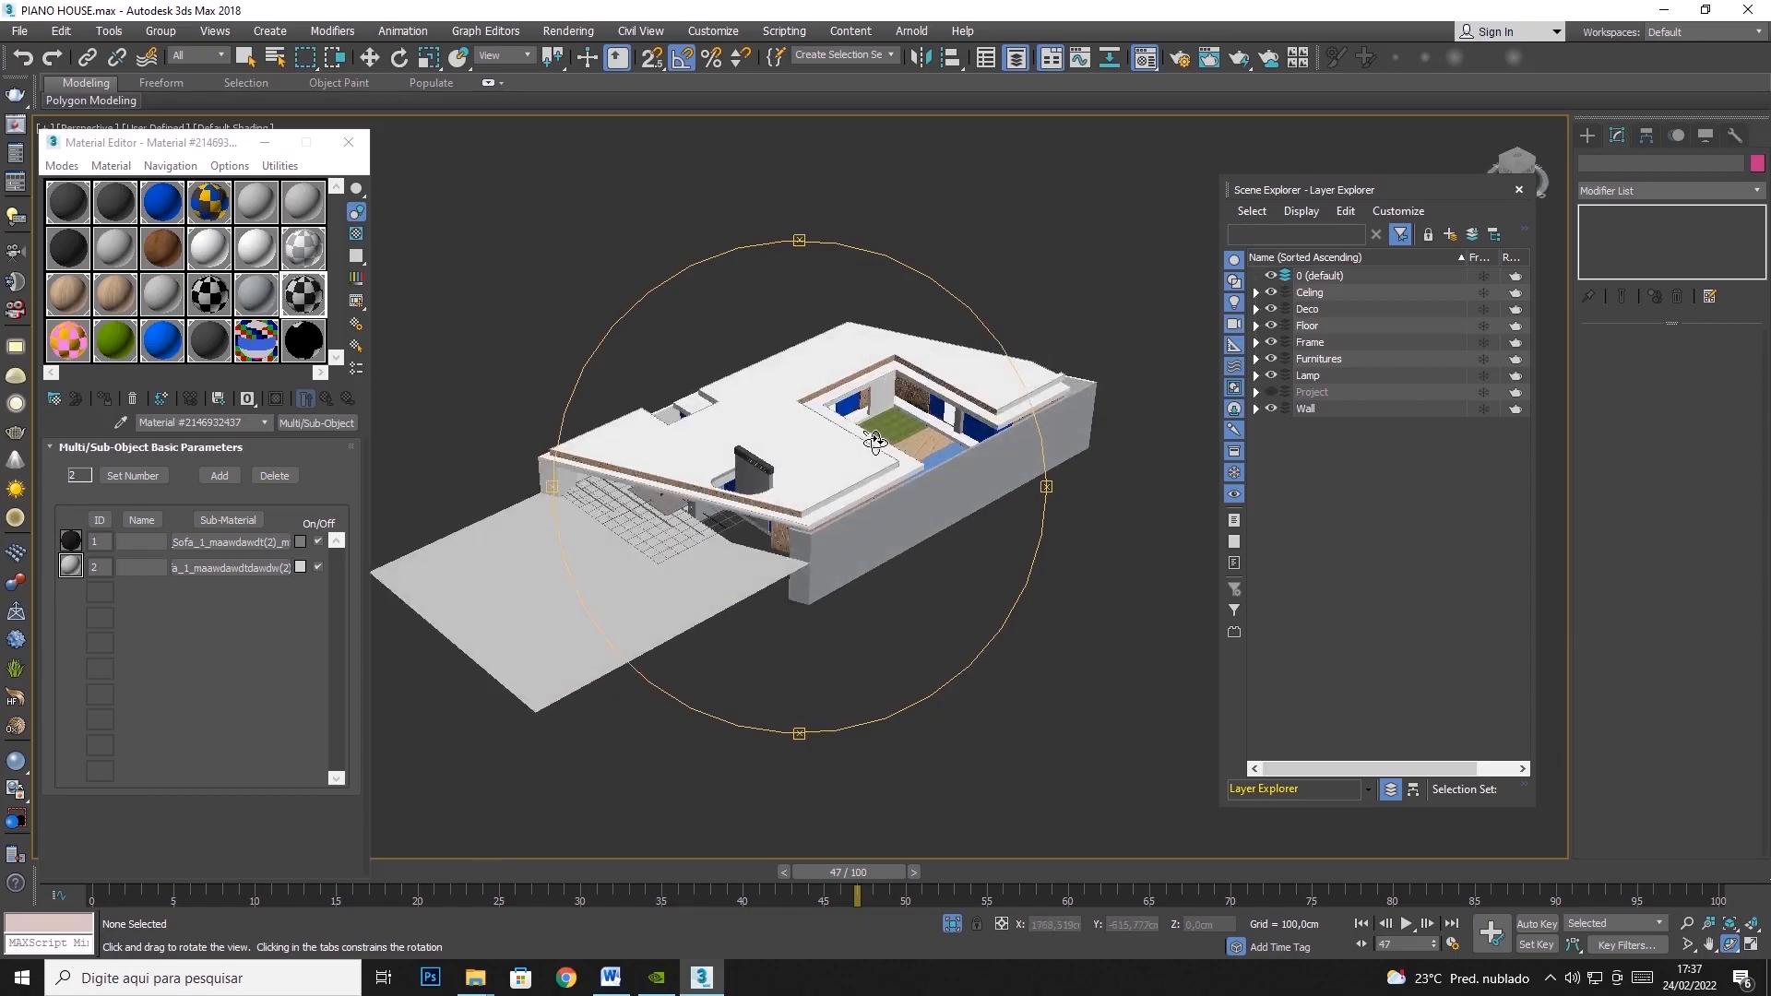
pyautogui.click(245, 57)
pyautogui.scroll(-3, 516, 259)
pyautogui.moveTo(1053, 230); pyautogui.dragTo(329, 691)
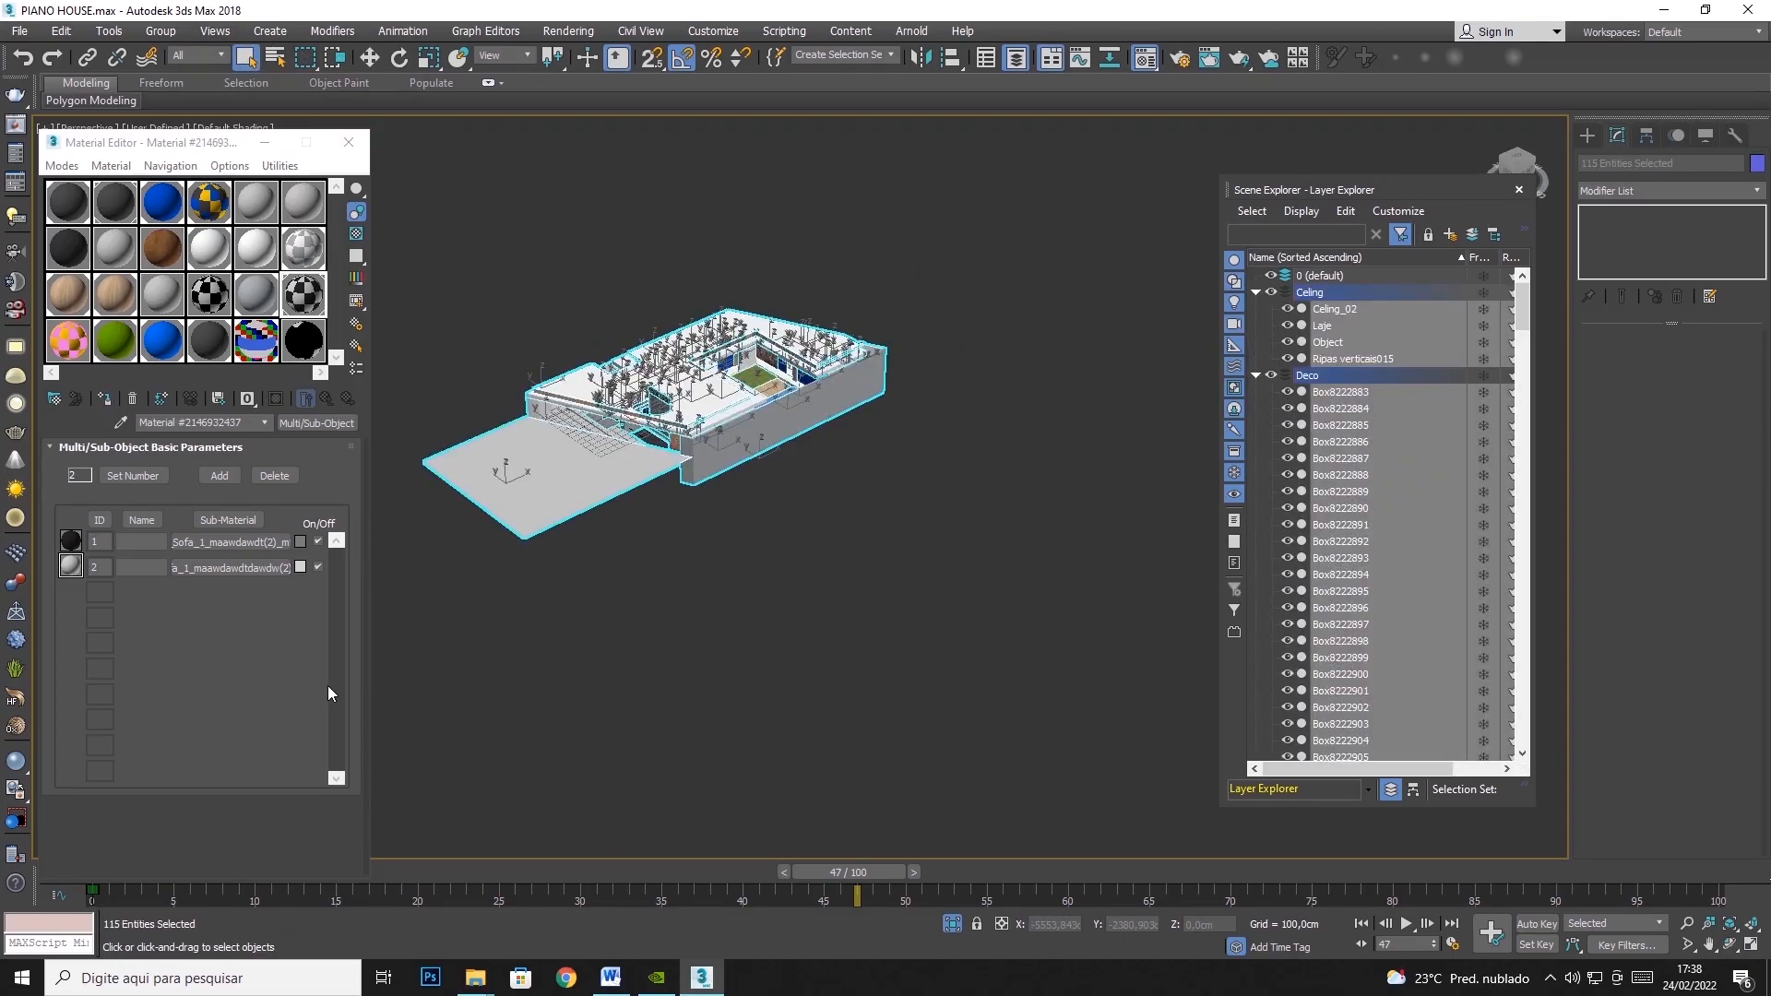
# Hide every house layer except Celing and select all the ceiling objects
pyautogui.click(1274, 291)
pyautogui.click(1270, 310)
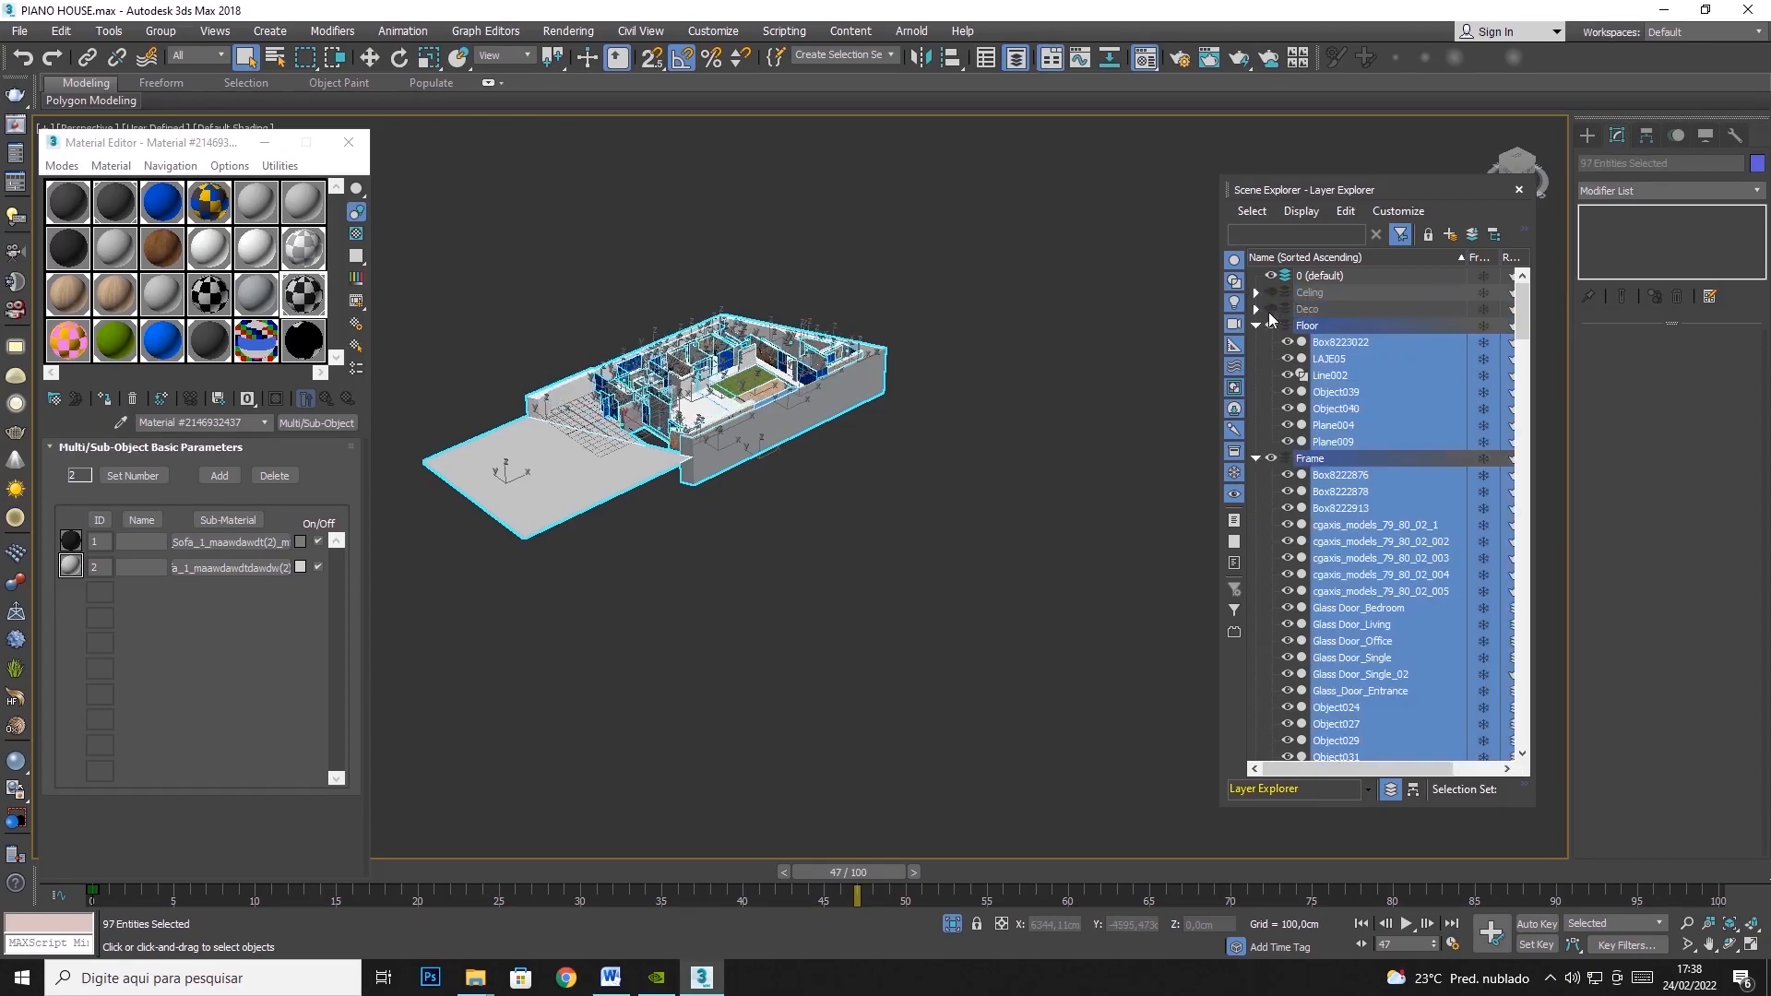
pyautogui.click(1269, 324)
pyautogui.click(959, 274)
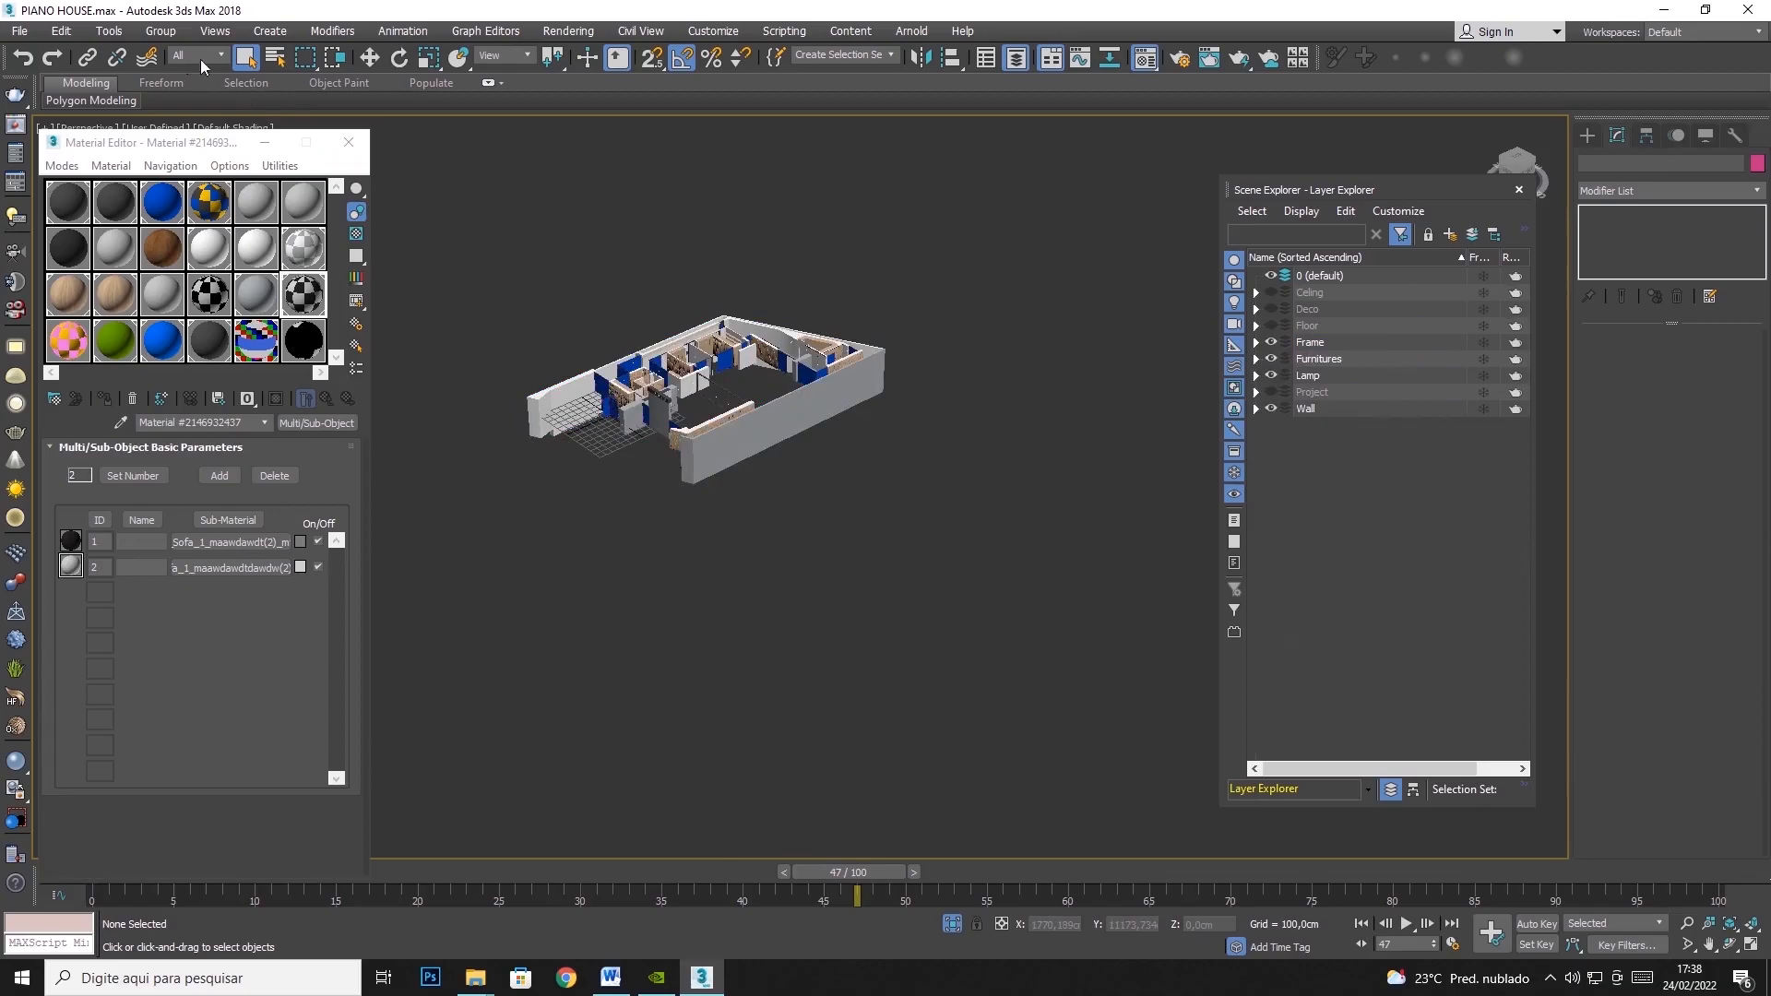
pyautogui.click(1271, 342)
pyautogui.click(1271, 359)
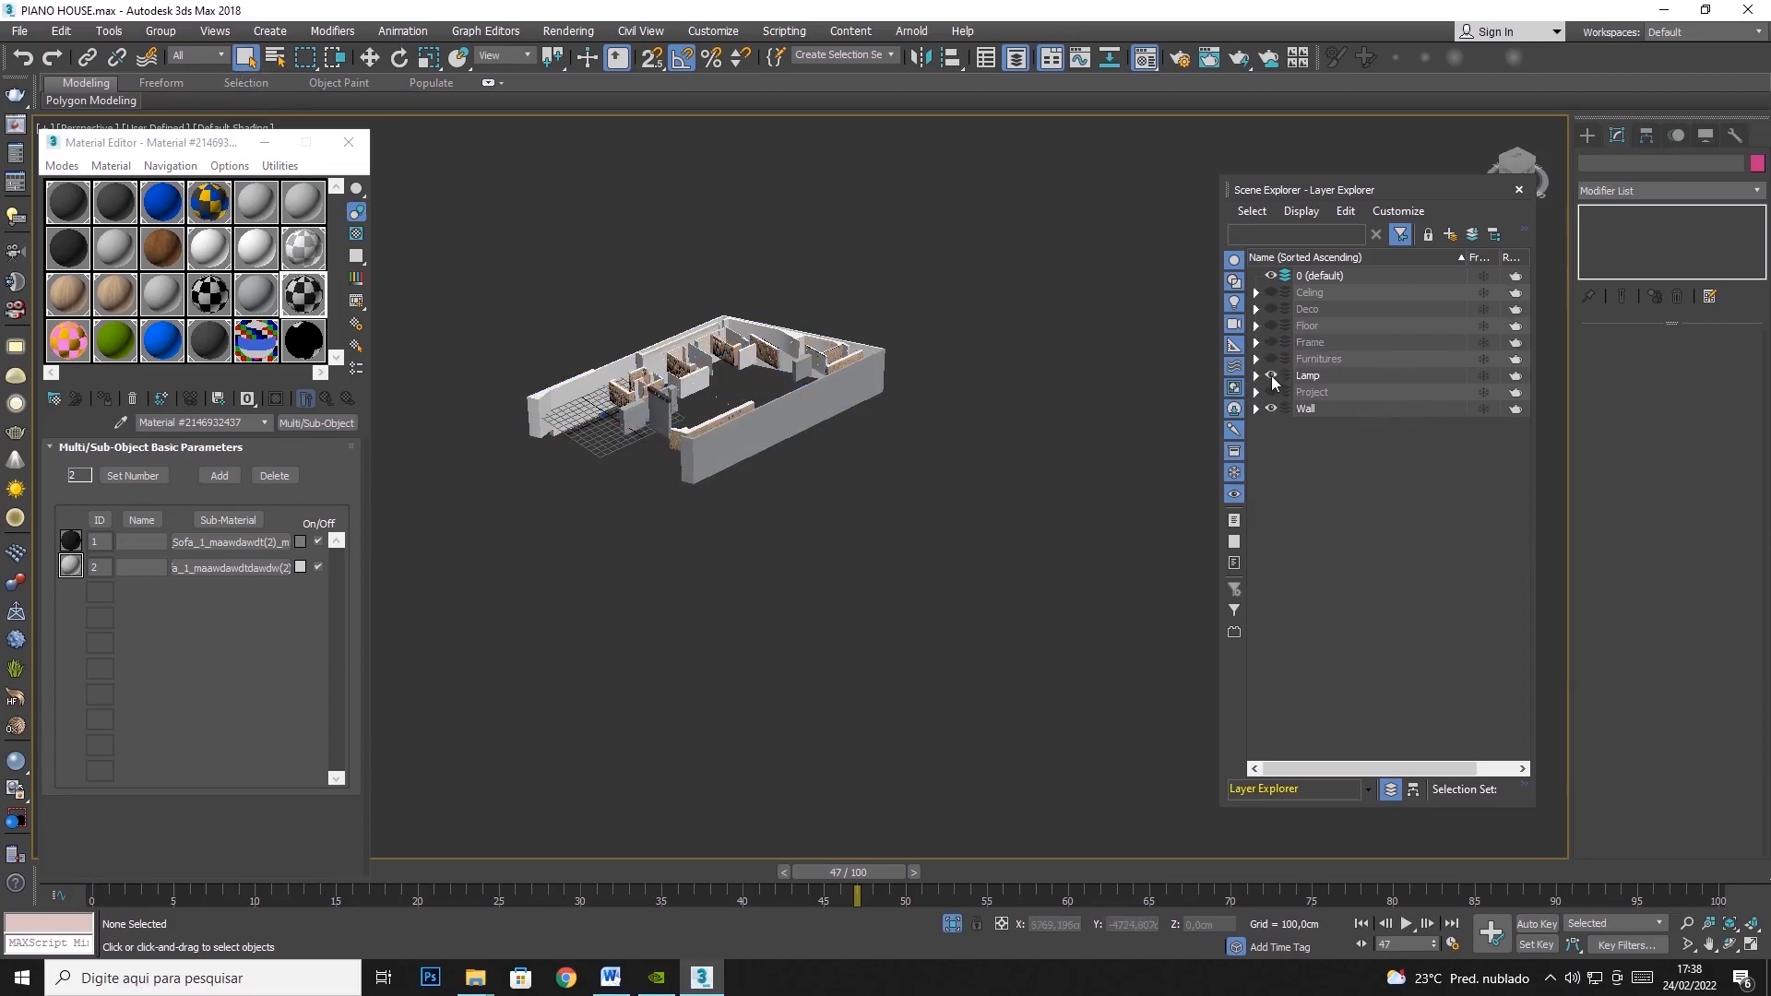
pyautogui.click(1270, 408)
pyautogui.click(1271, 292)
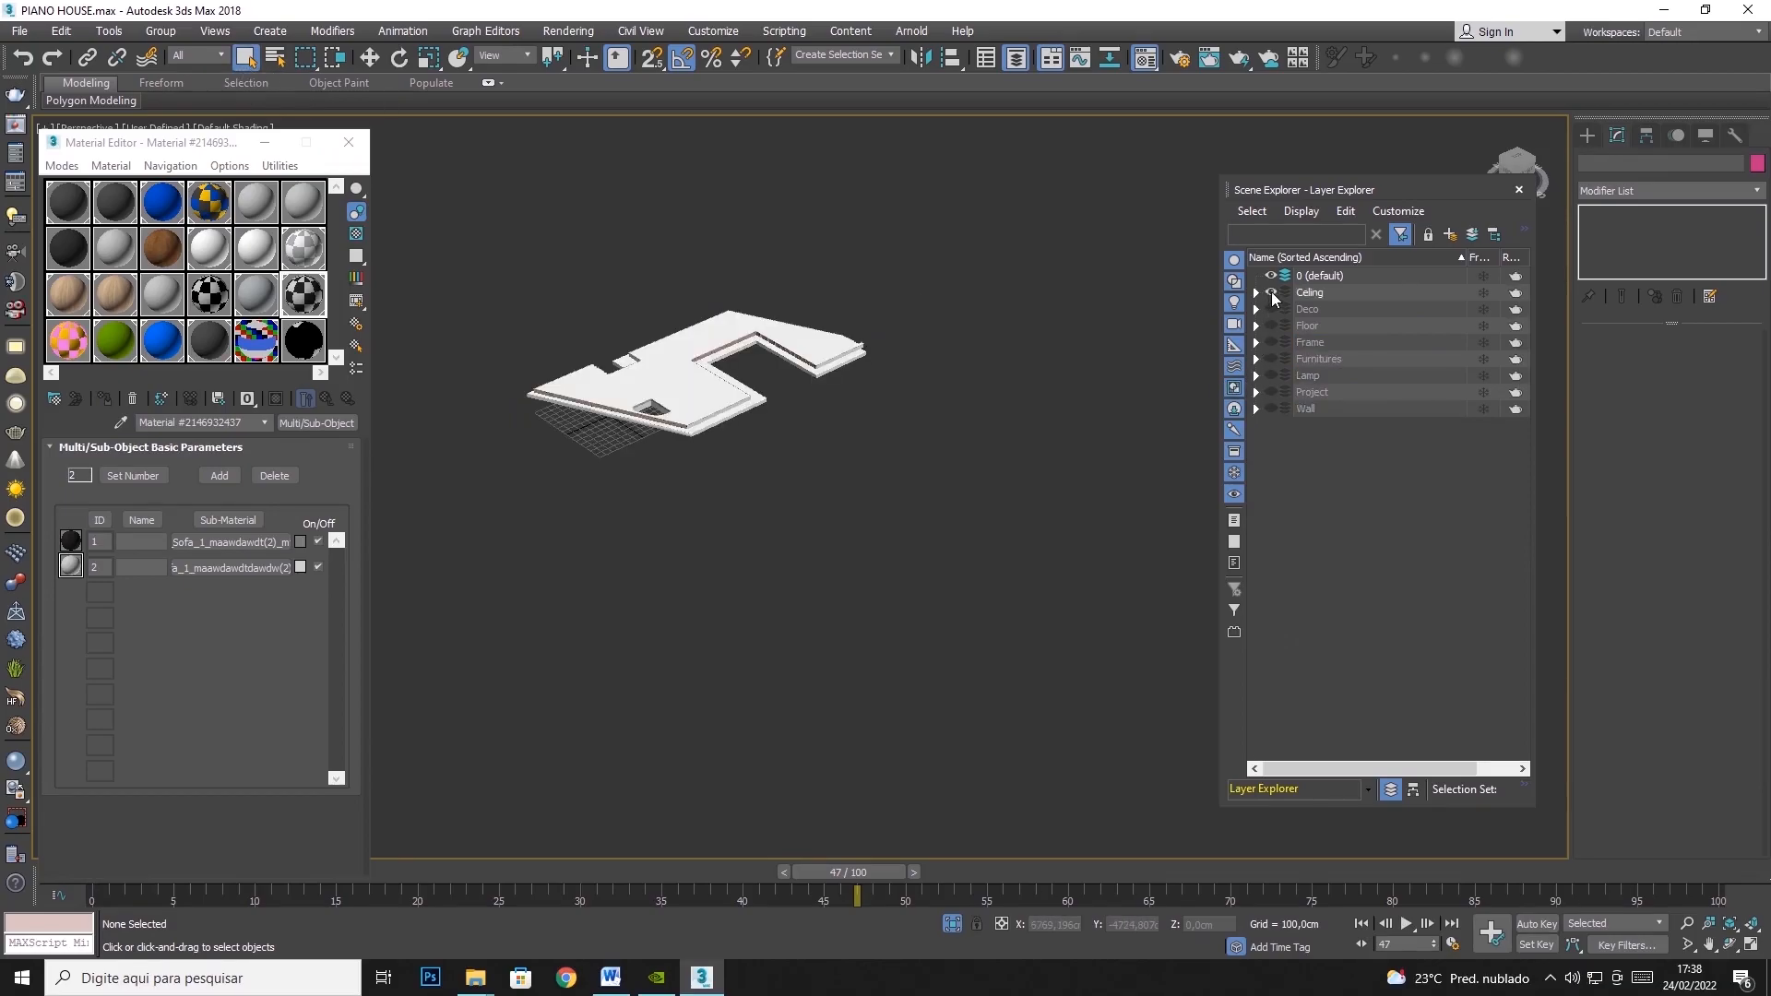
pyautogui.moveTo(1029, 205); pyautogui.dragTo(455, 577)
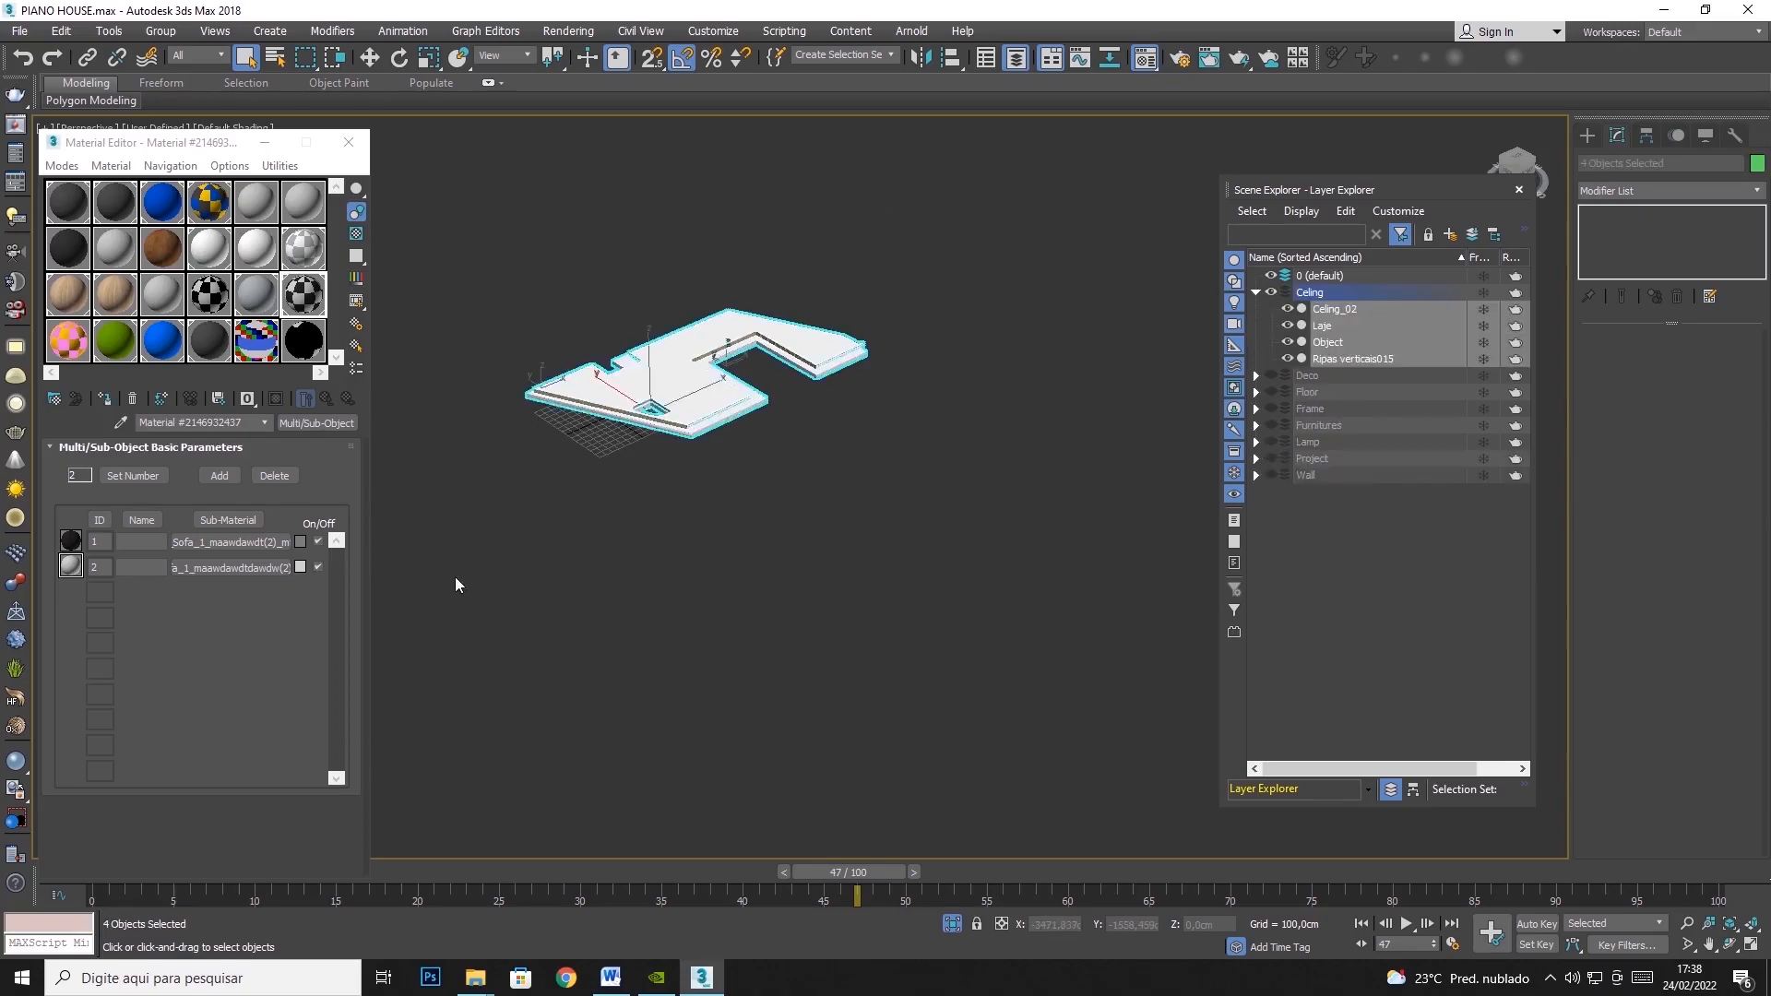
pyautogui.moveTo(972, 241); pyautogui.dragTo(591, 461)
pyautogui.click(31, 37)
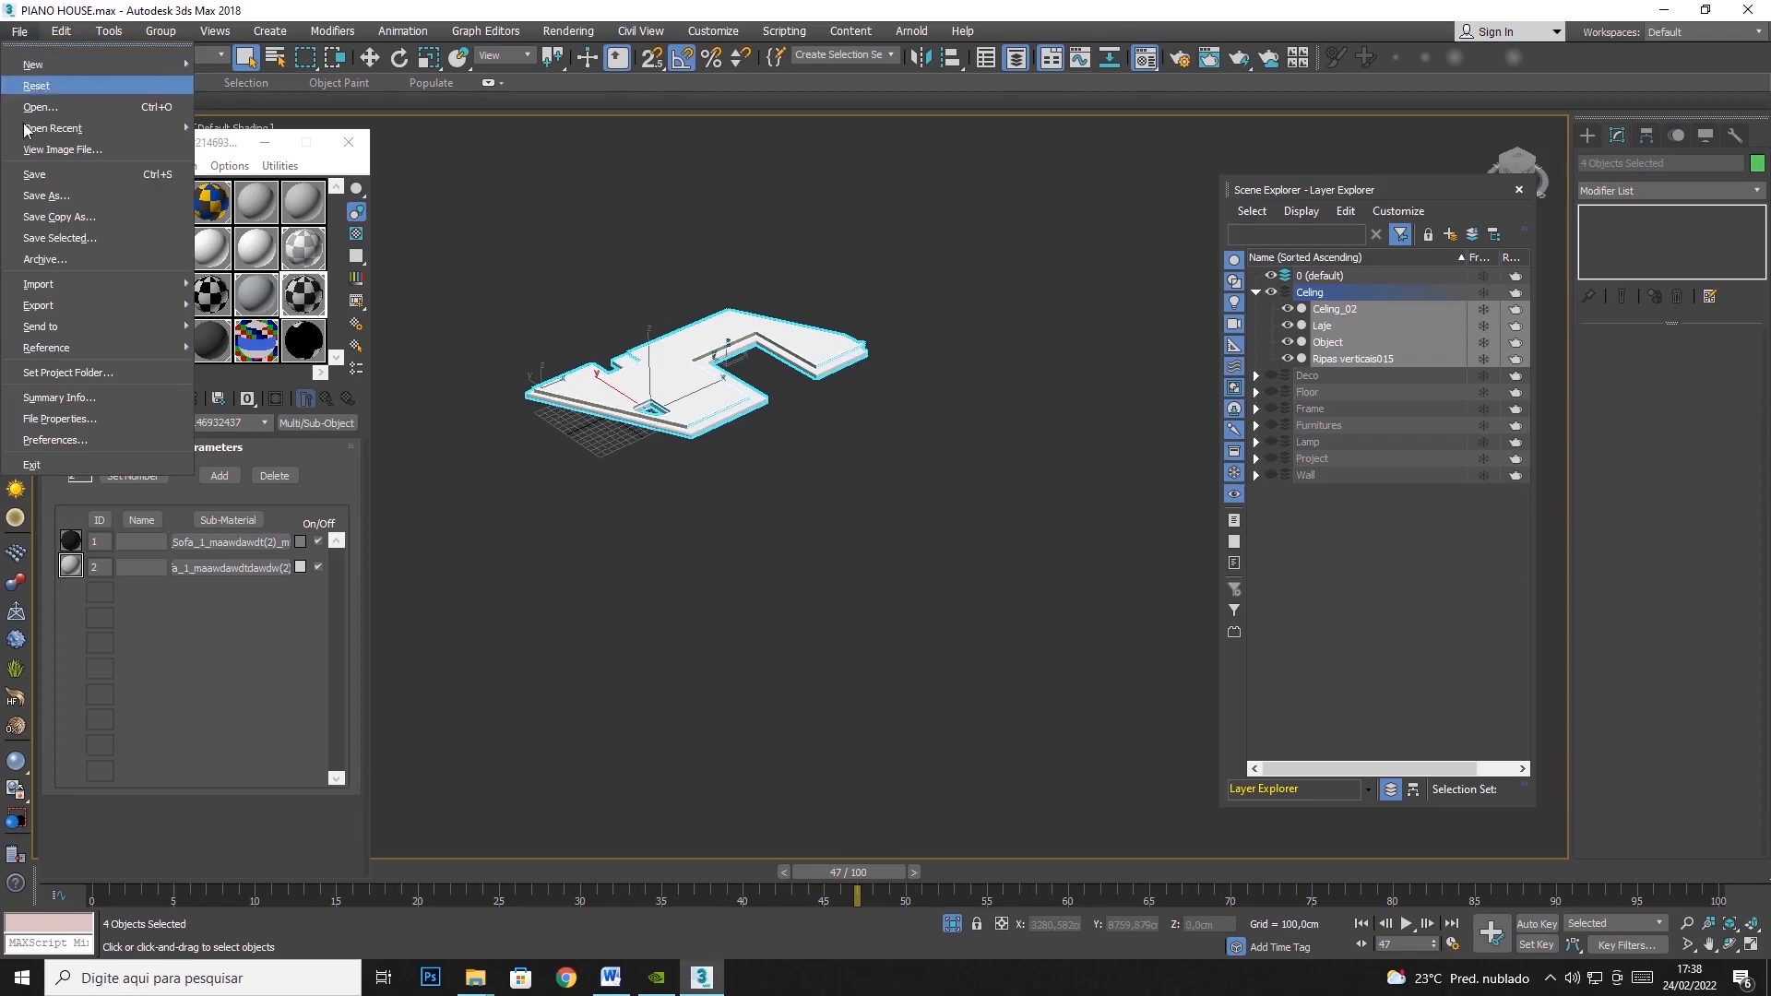
pyautogui.moveTo(57, 307)
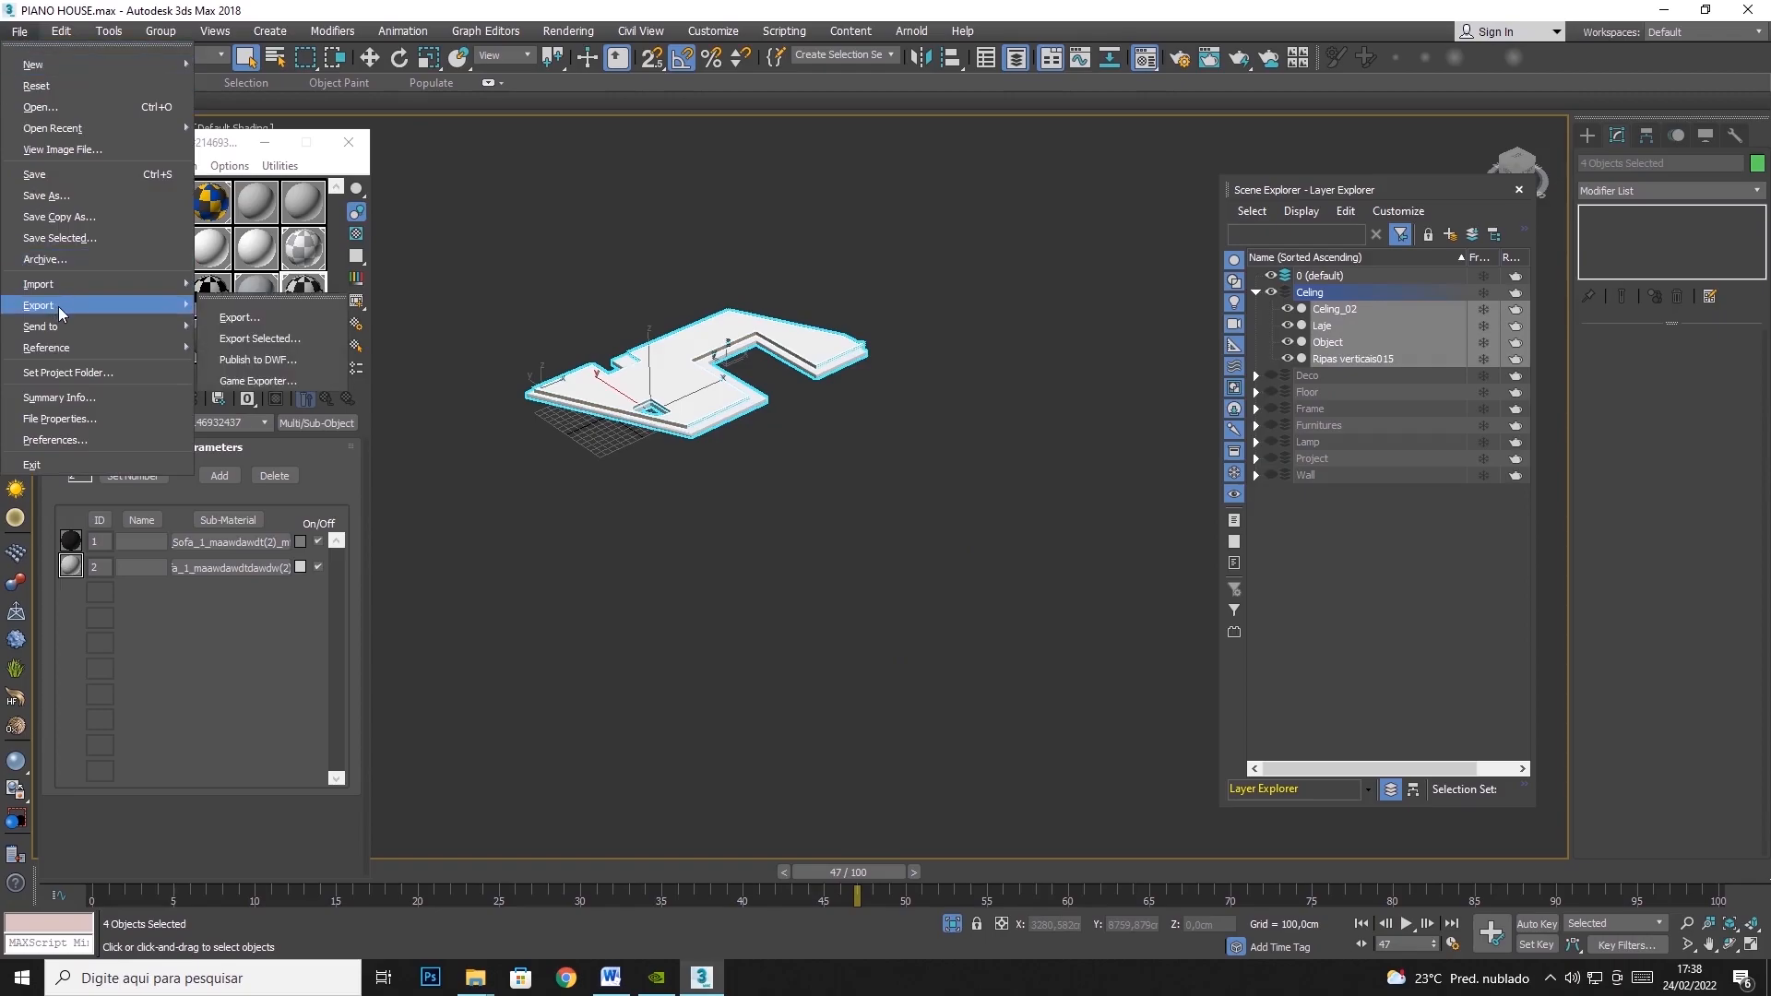
pyautogui.click(281, 341)
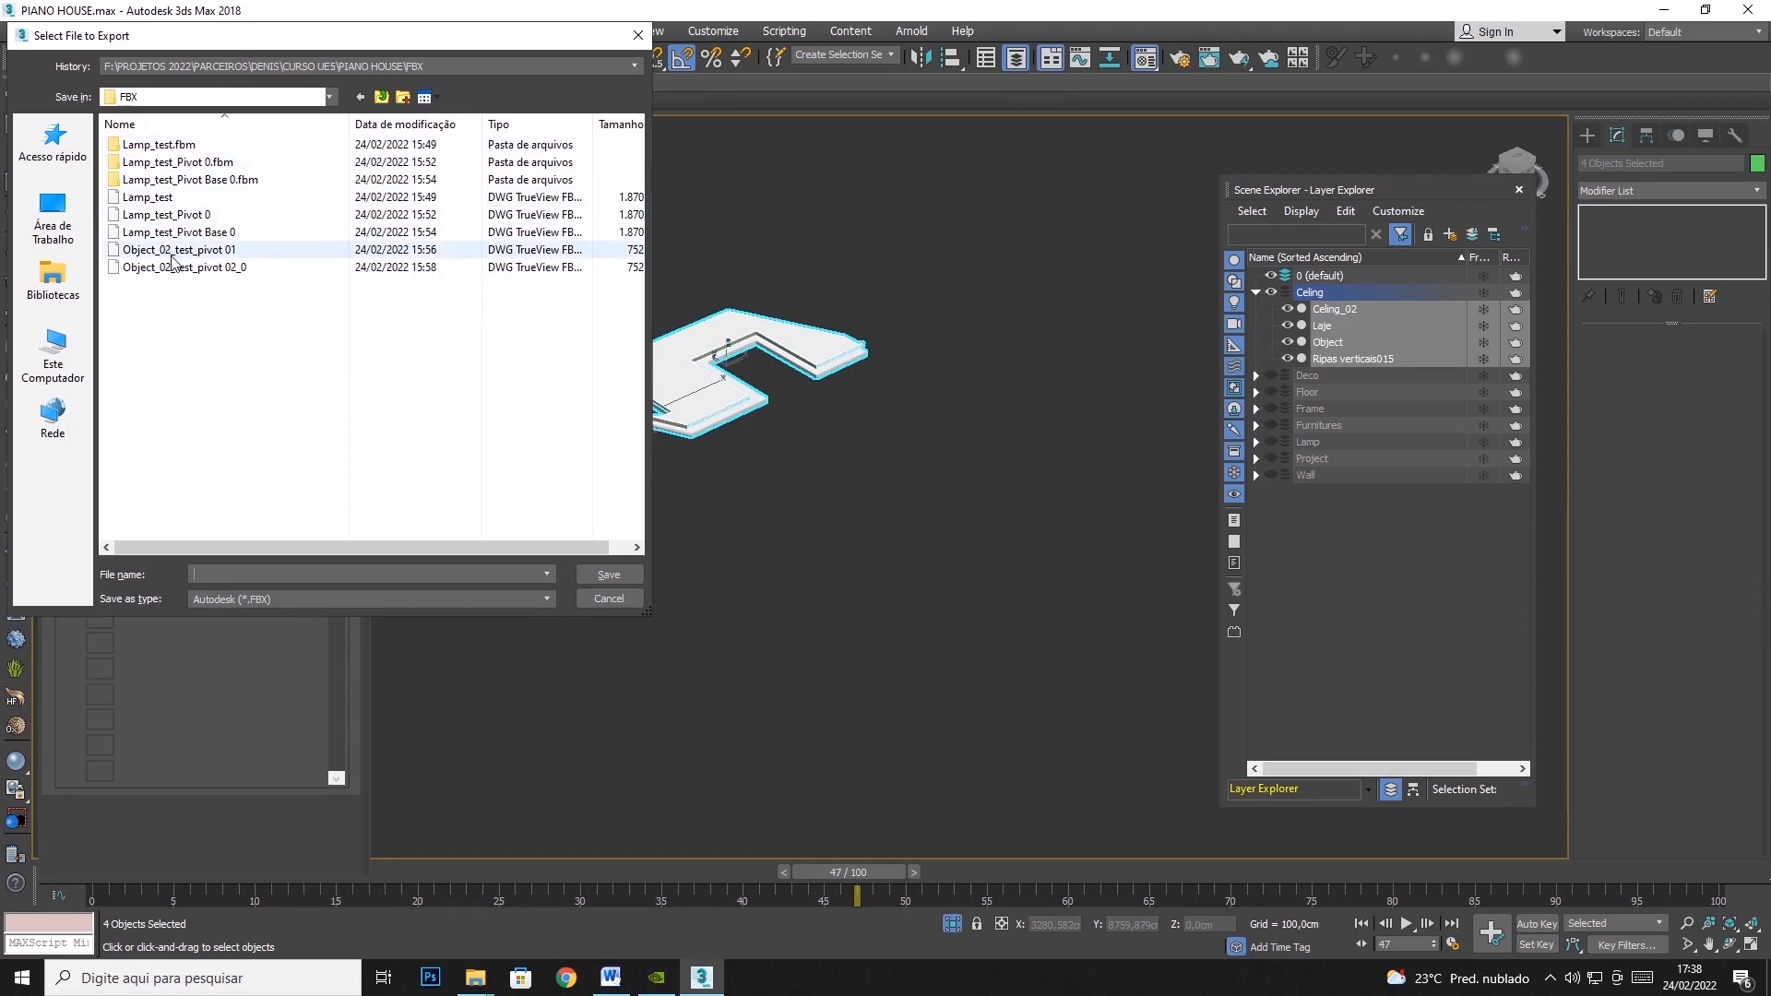
pyautogui.click(638, 35)
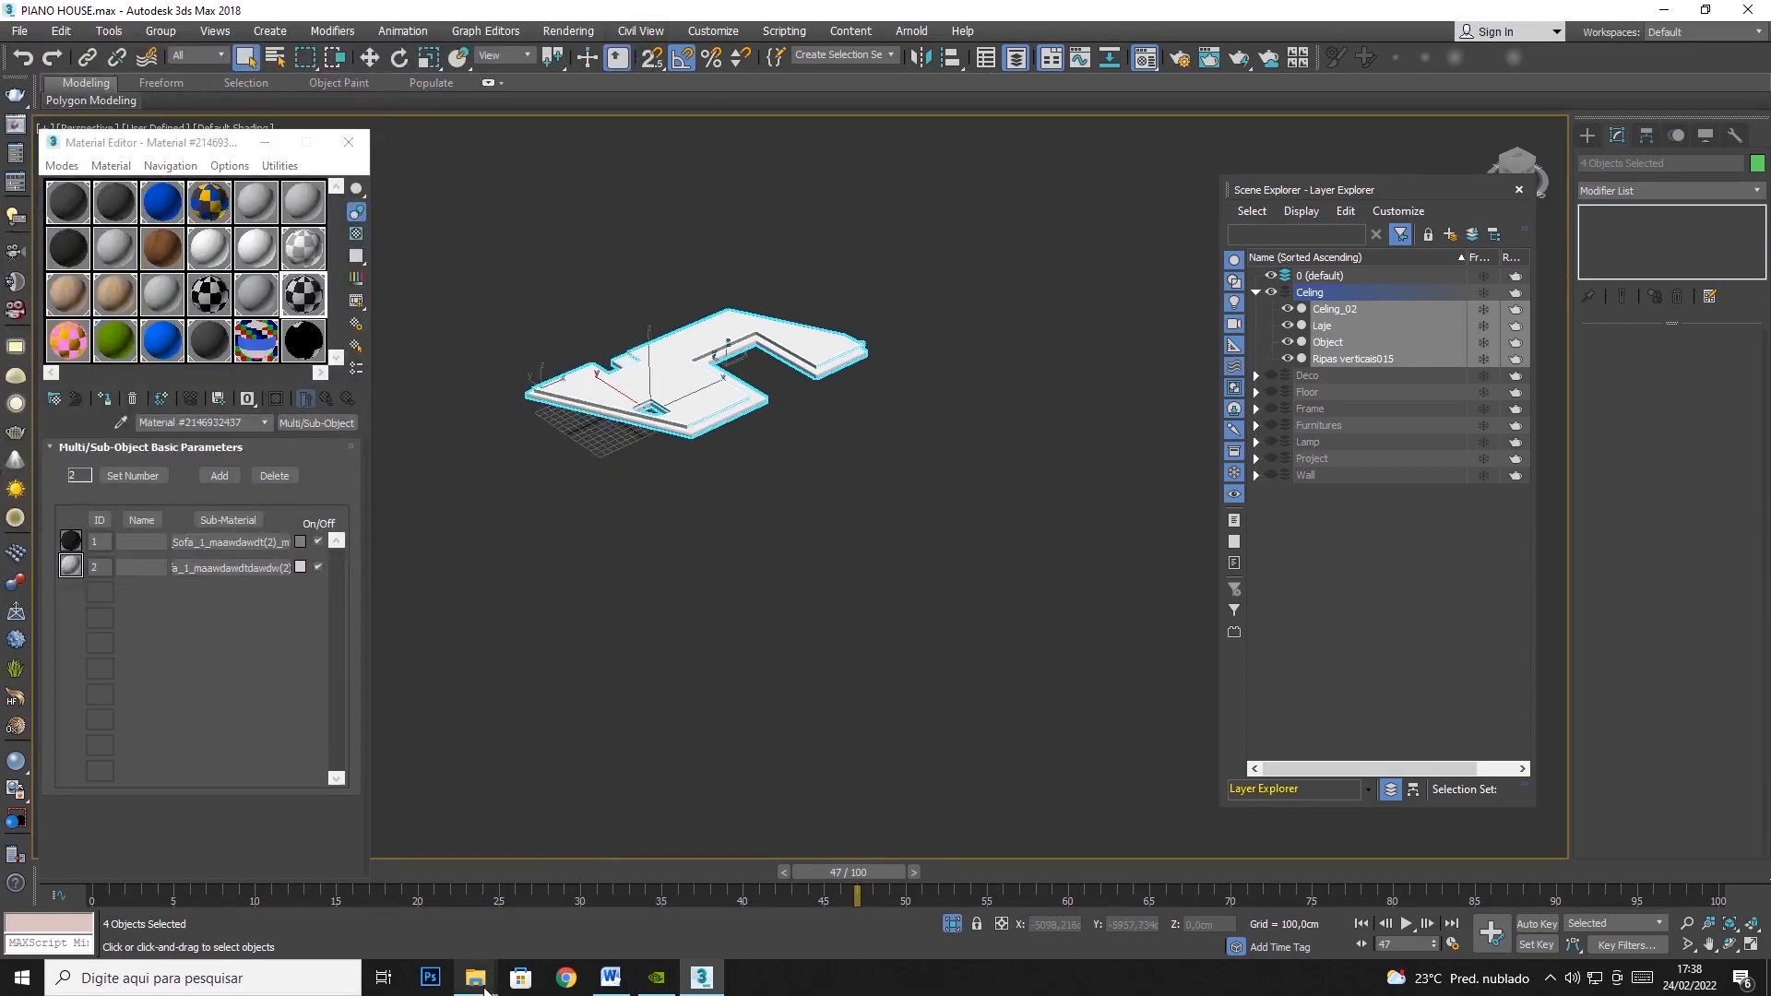
# Switch to File Explorer and delete all the old lamp and object test files in the PIANO HOUSE project's FBX folder
pyautogui.moveTo(486, 989)
pyautogui.click(574, 904)
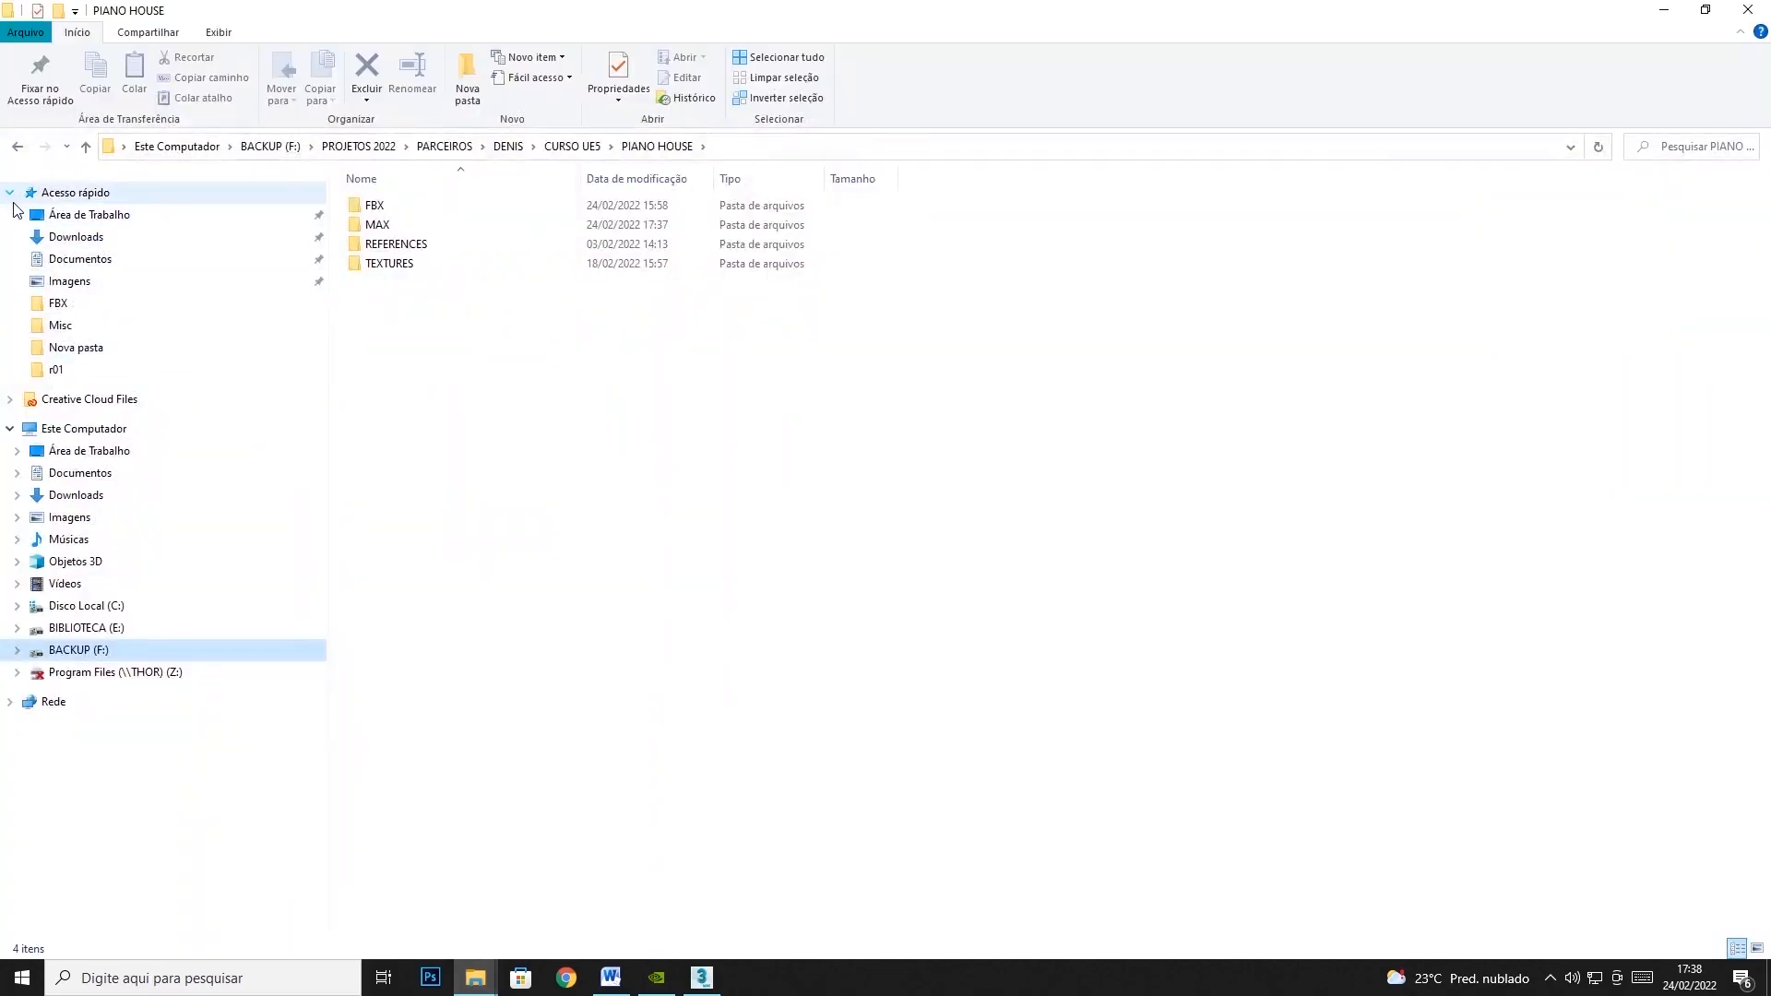
pyautogui.click(10, 251)
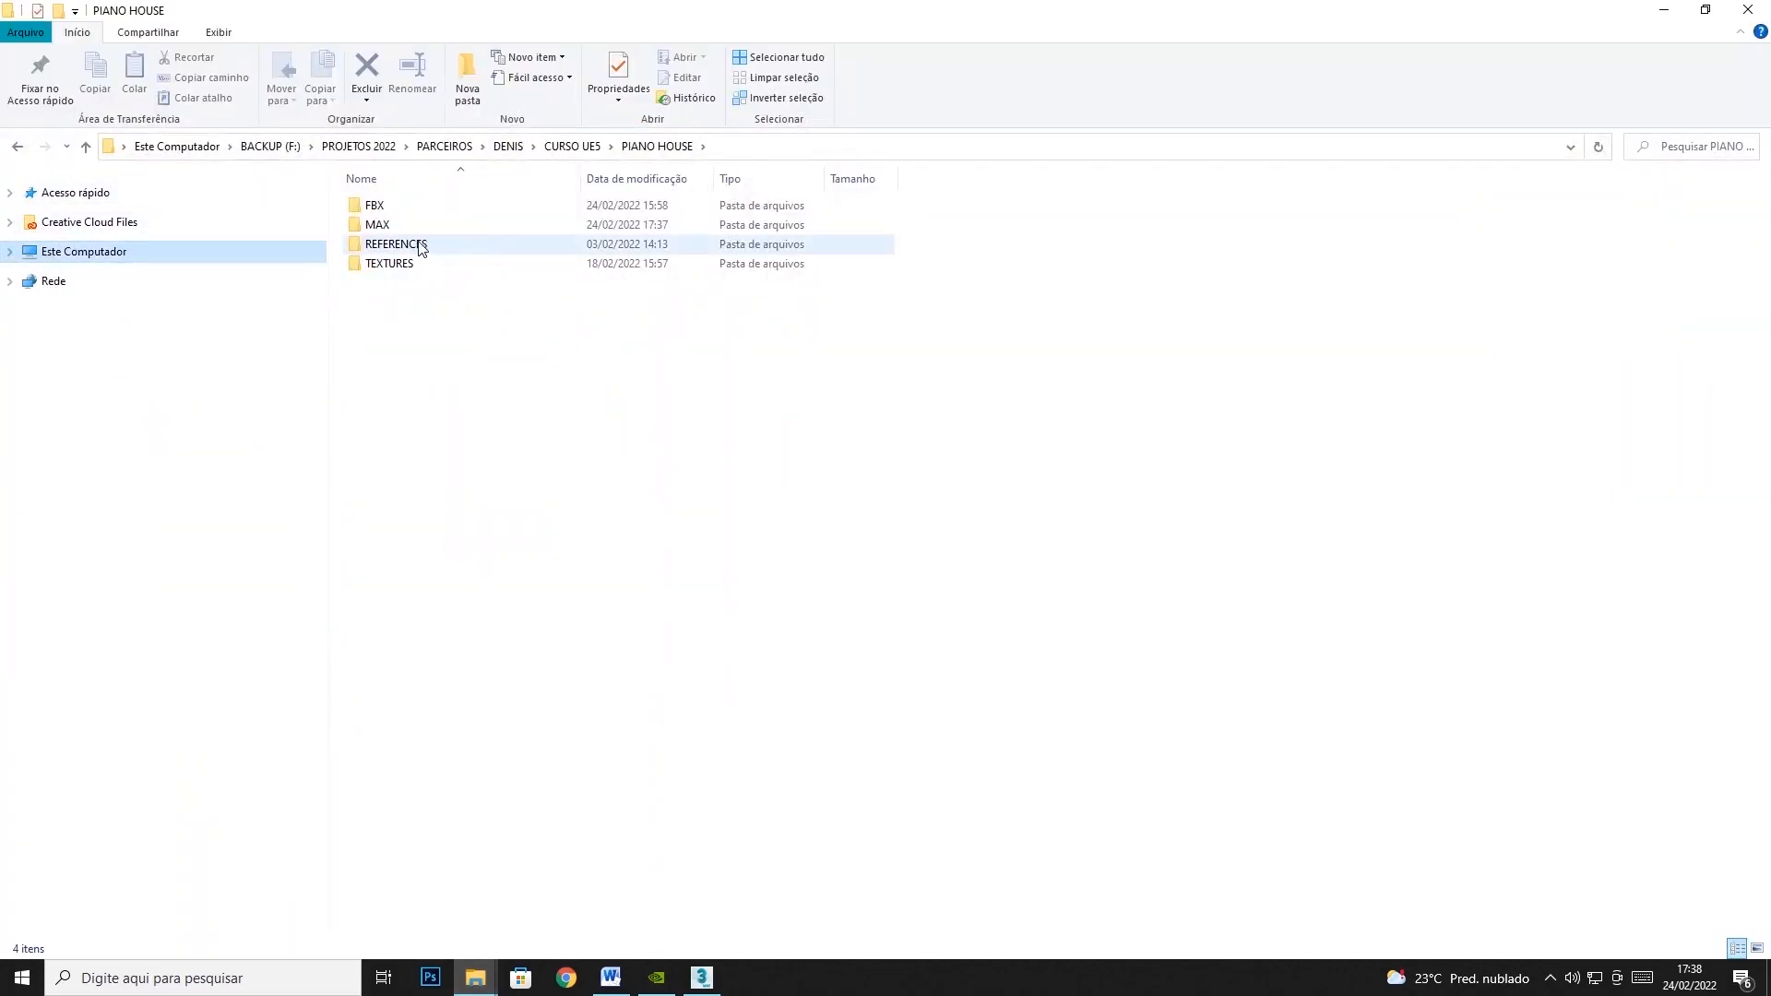
pyautogui.doubleClick(396, 215)
pyautogui.moveTo(411, 406); pyautogui.dragTo(478, 208)
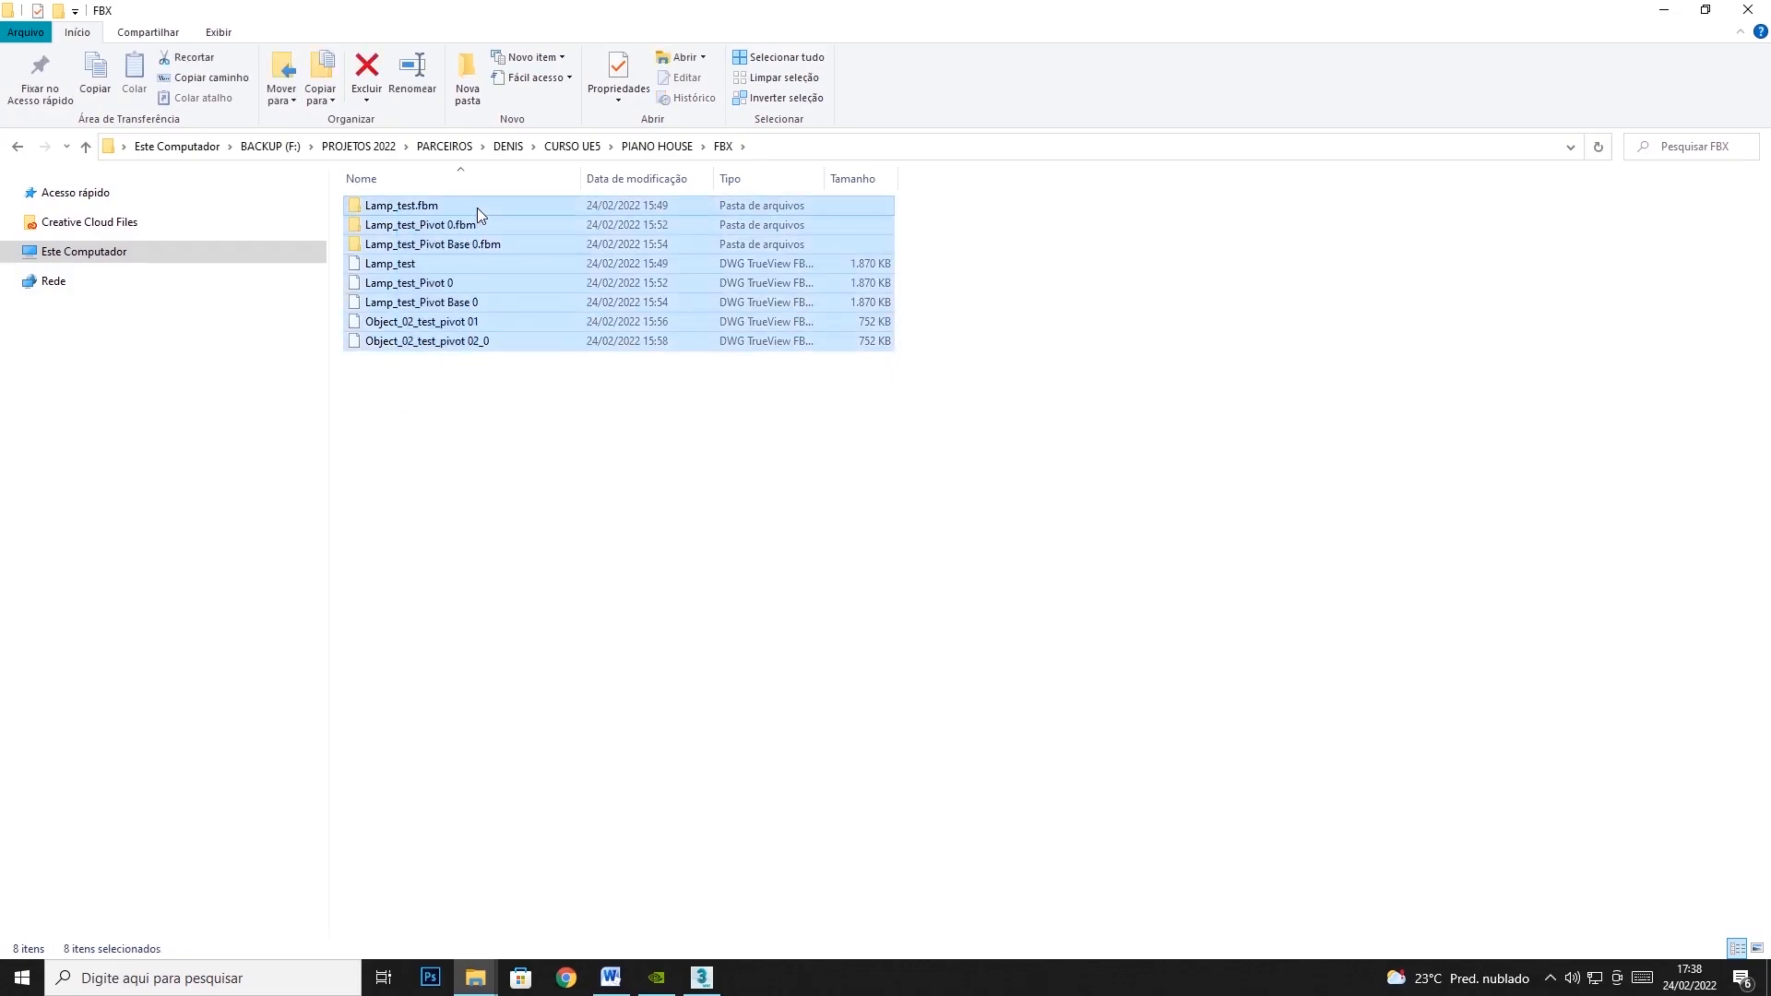
pyautogui.press('Delete')
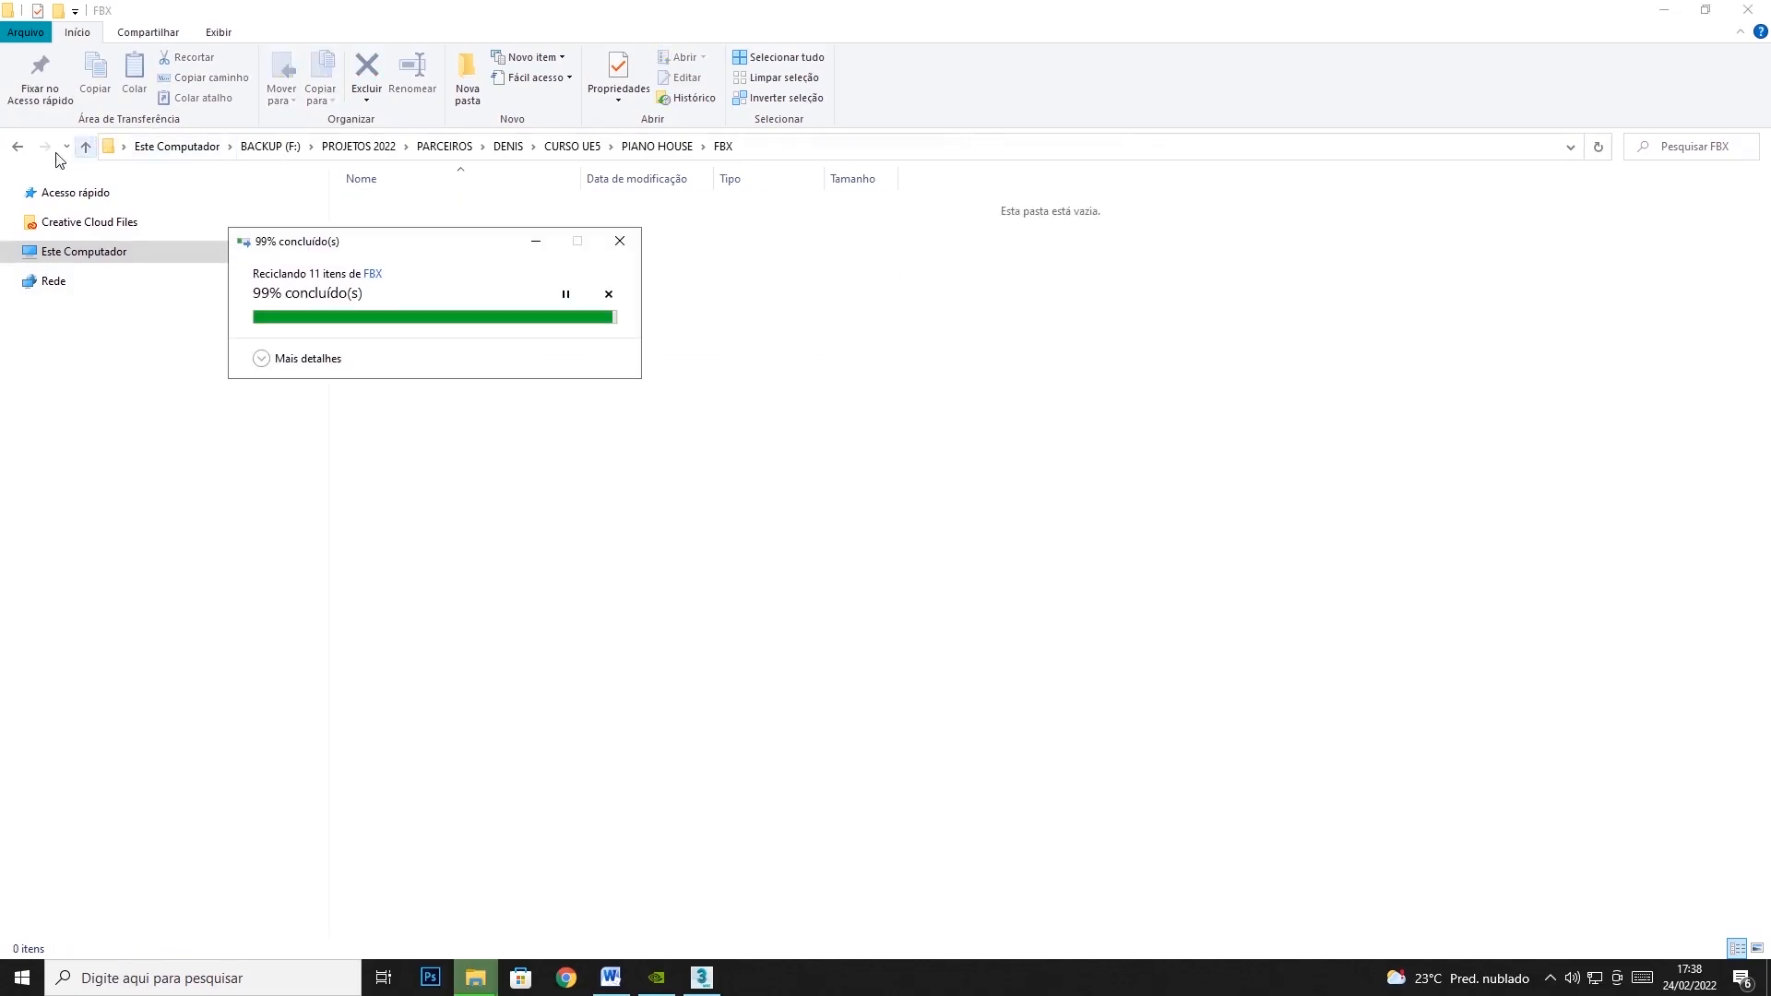
# Replace the emptied FBX folder in PIANO HOUSE with a new folder named FBX and return to 3ds Max
pyautogui.click(18, 147)
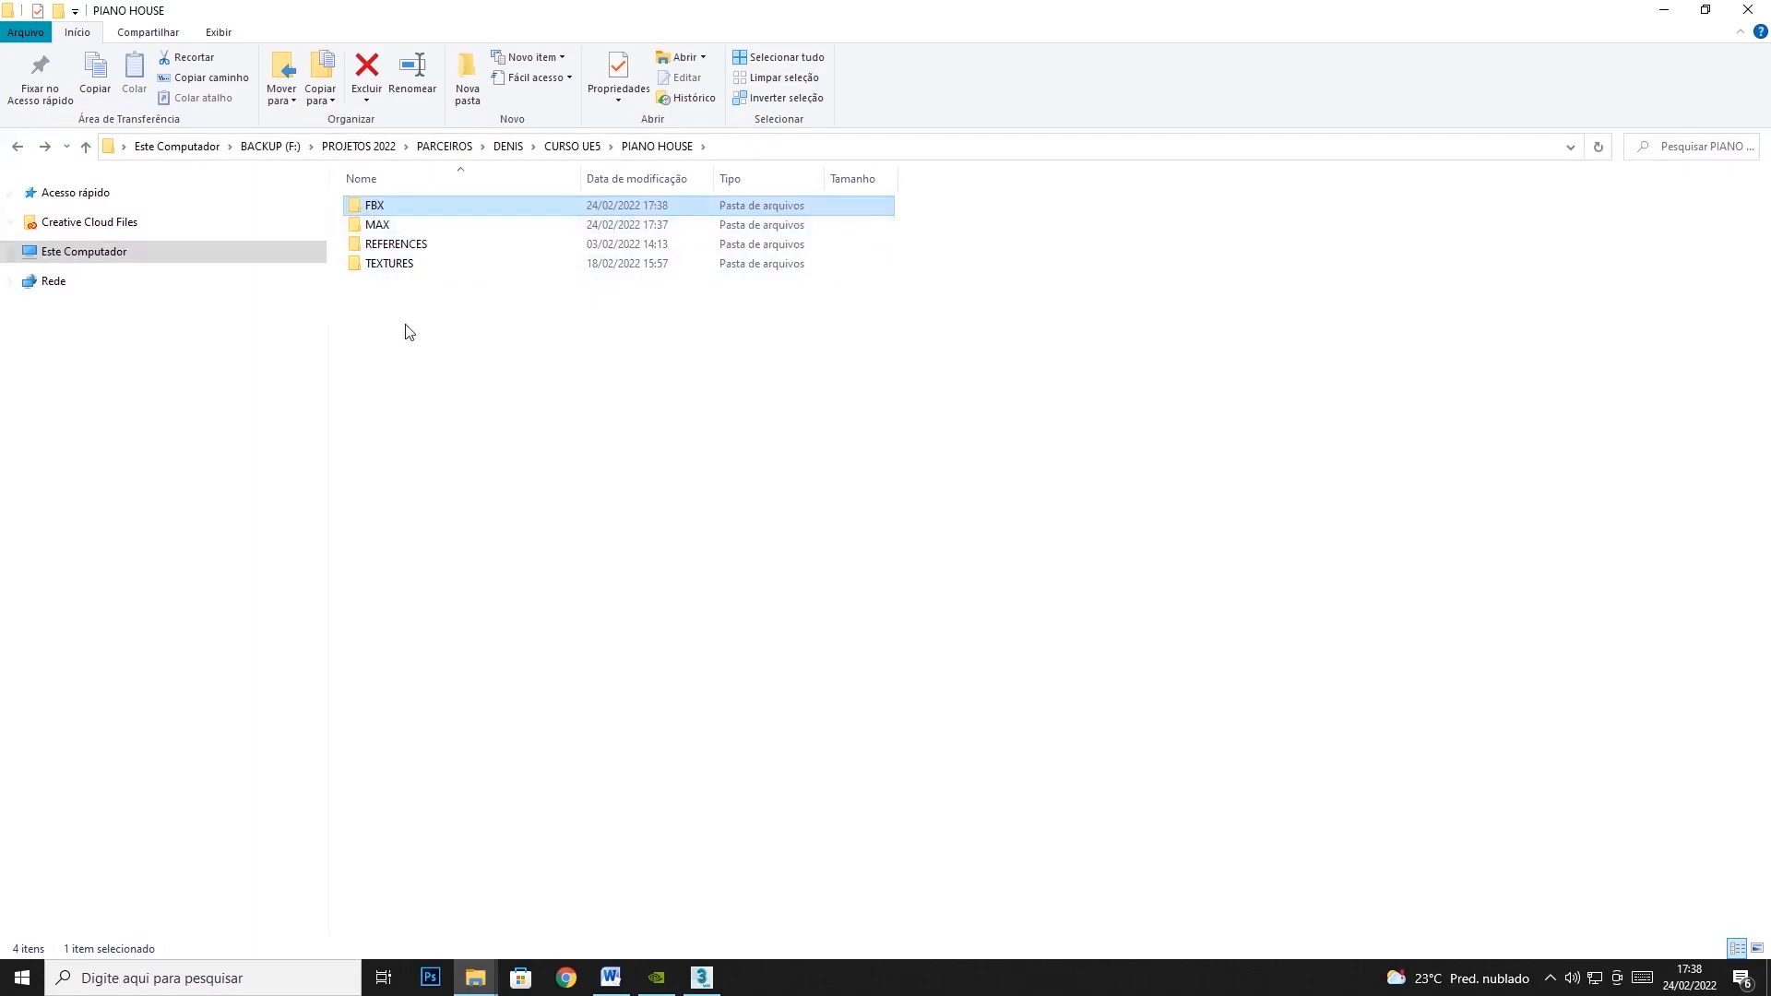
pyautogui.rightClick(400, 199)
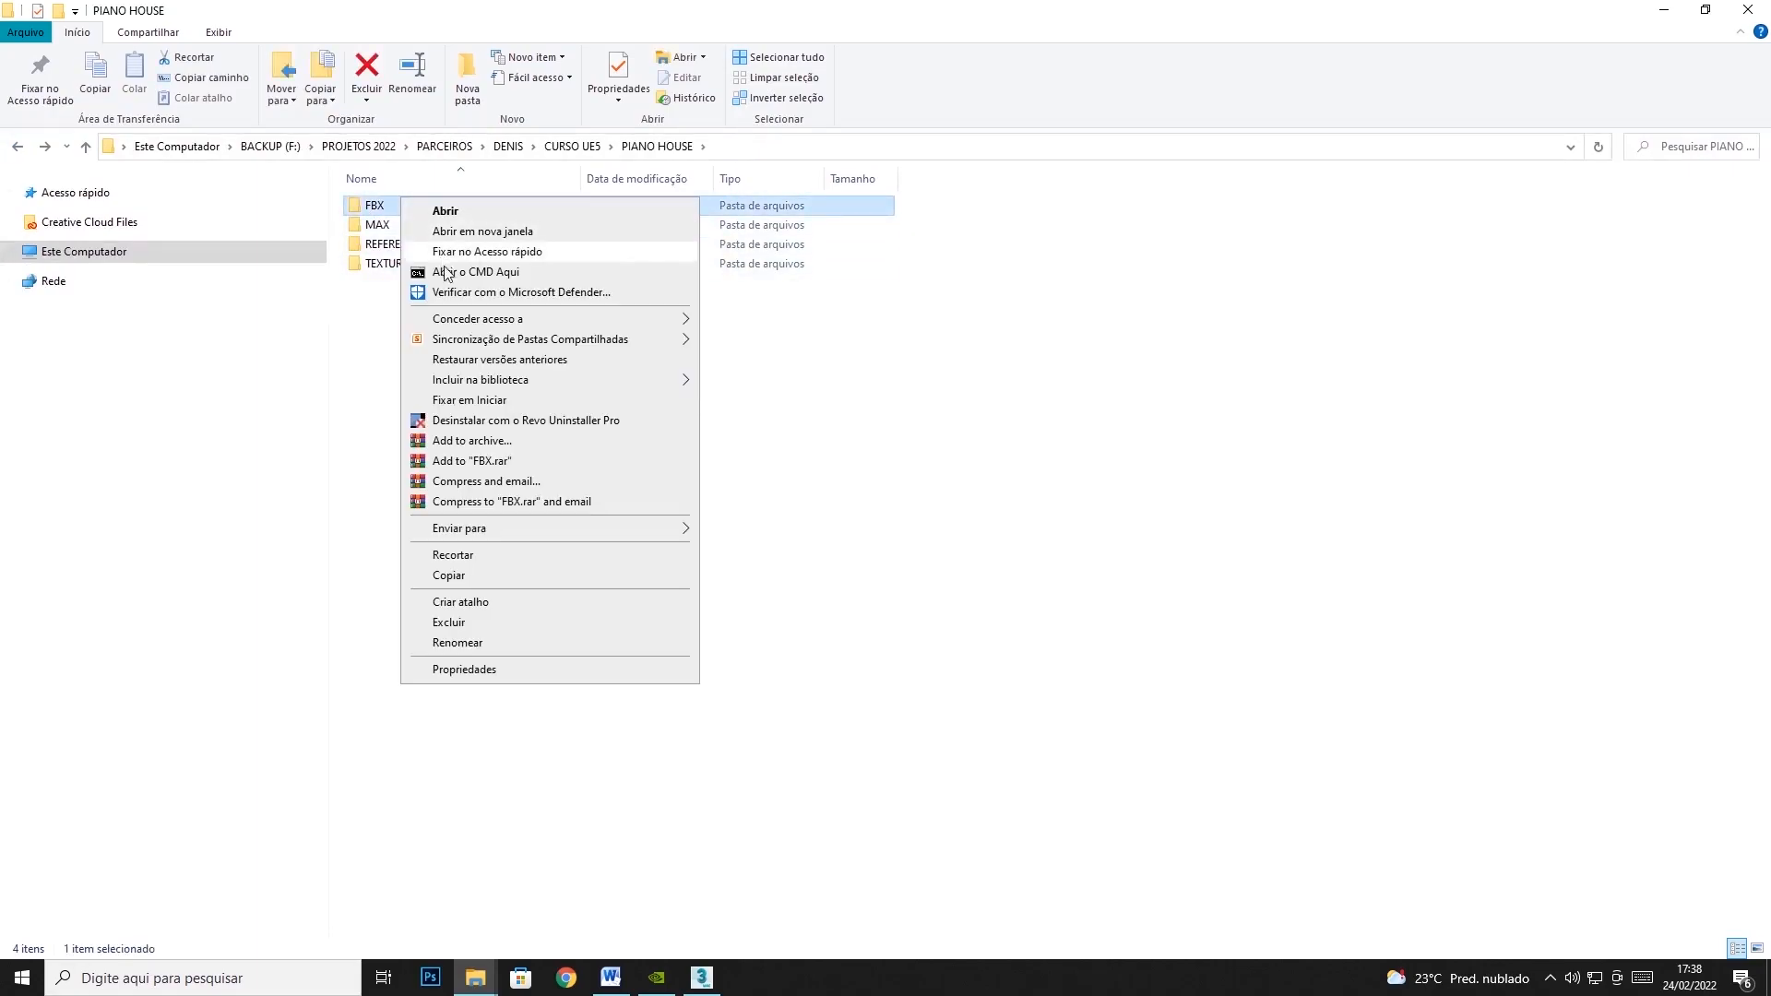
pyautogui.click(464, 616)
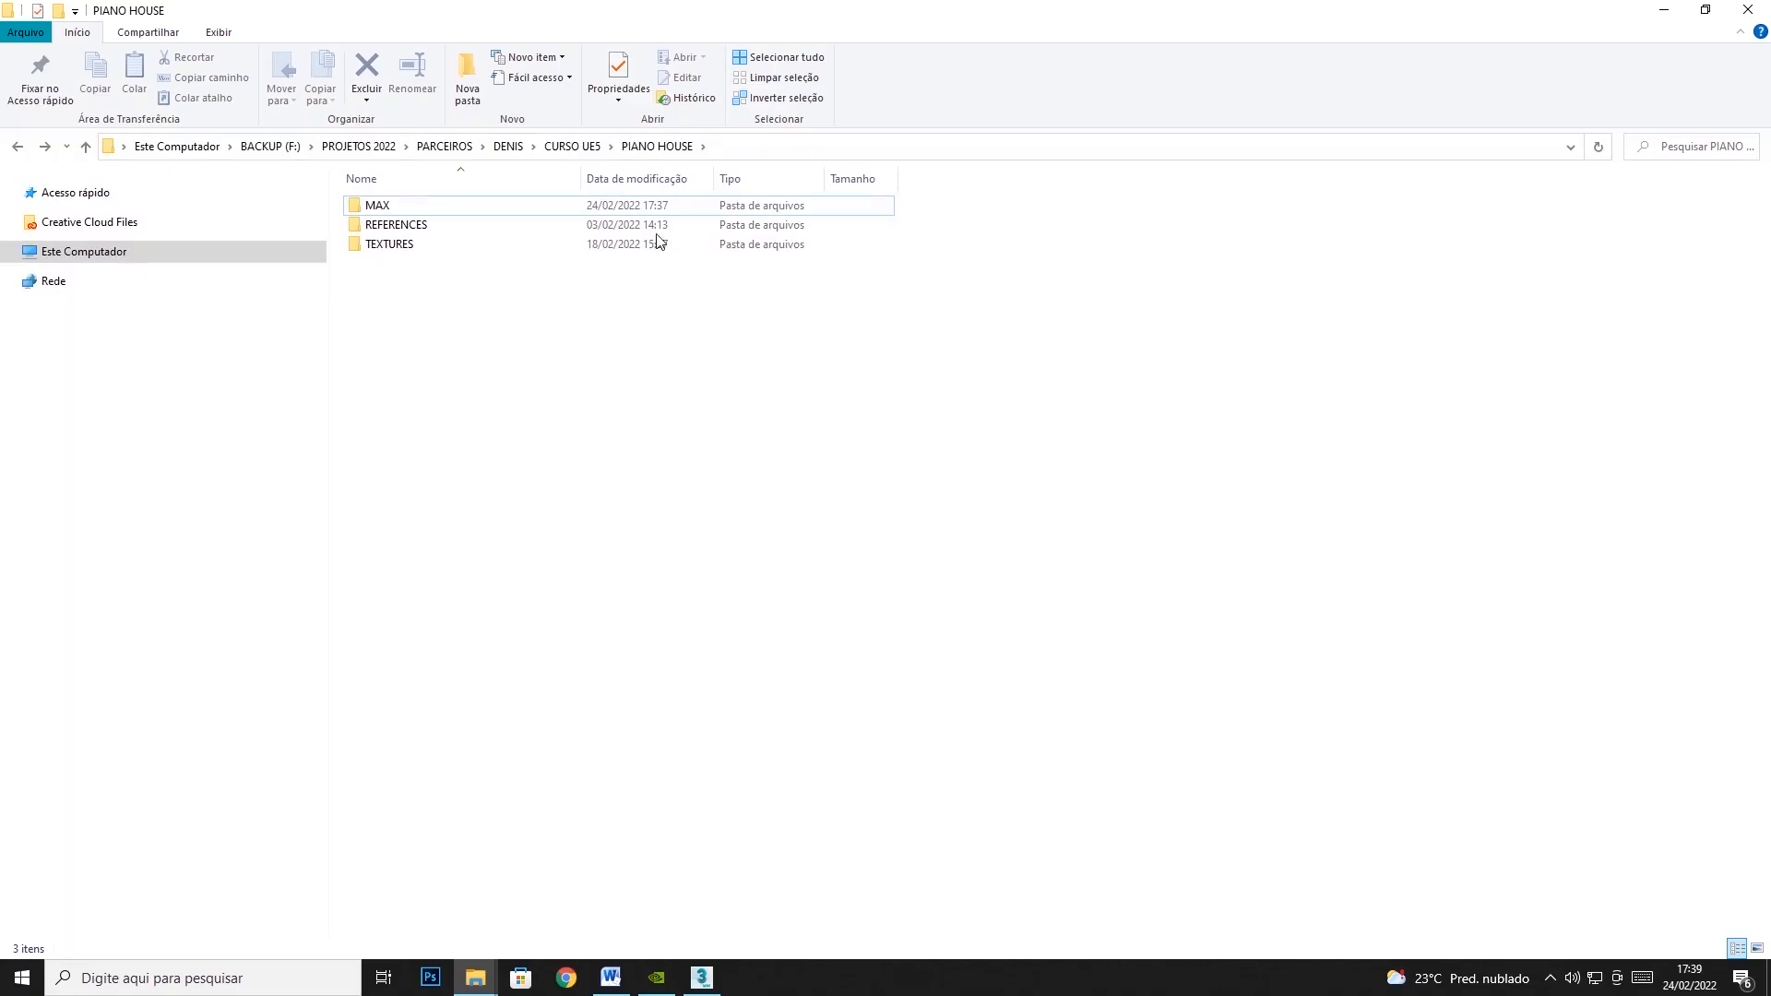
pyautogui.rightClick(506, 383)
pyautogui.moveTo(592, 651)
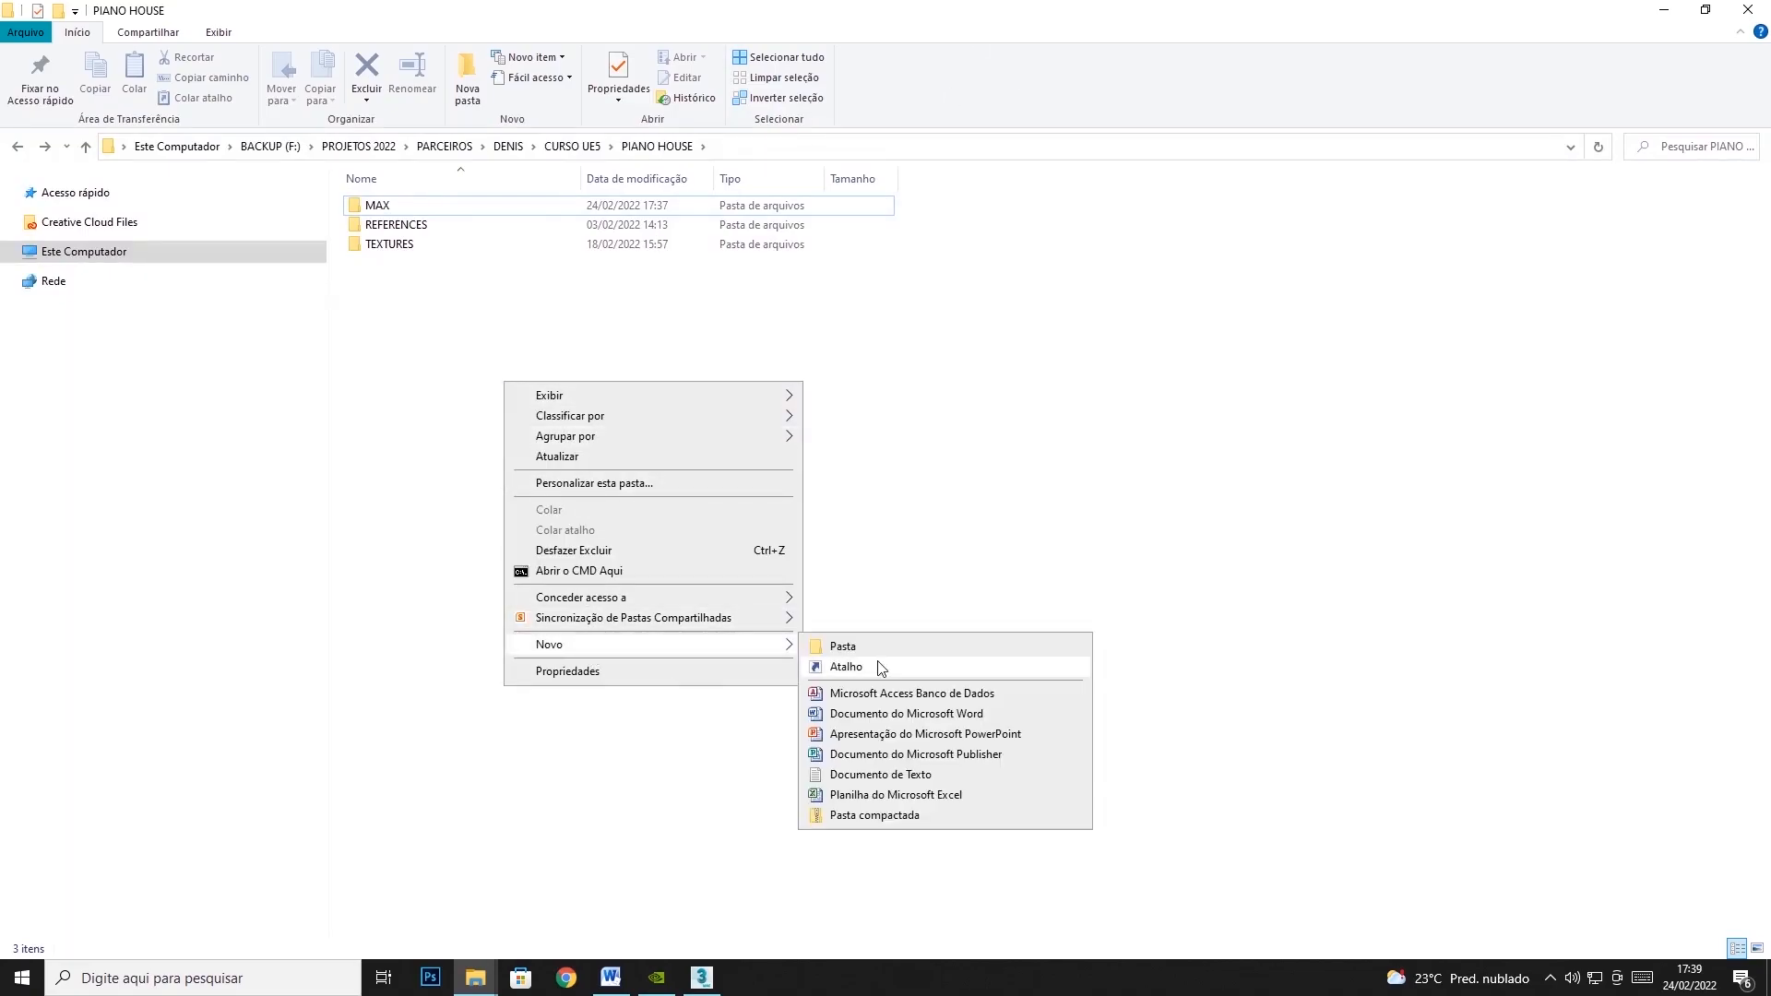
pyautogui.click(887, 647)
pyautogui.write('FBX')
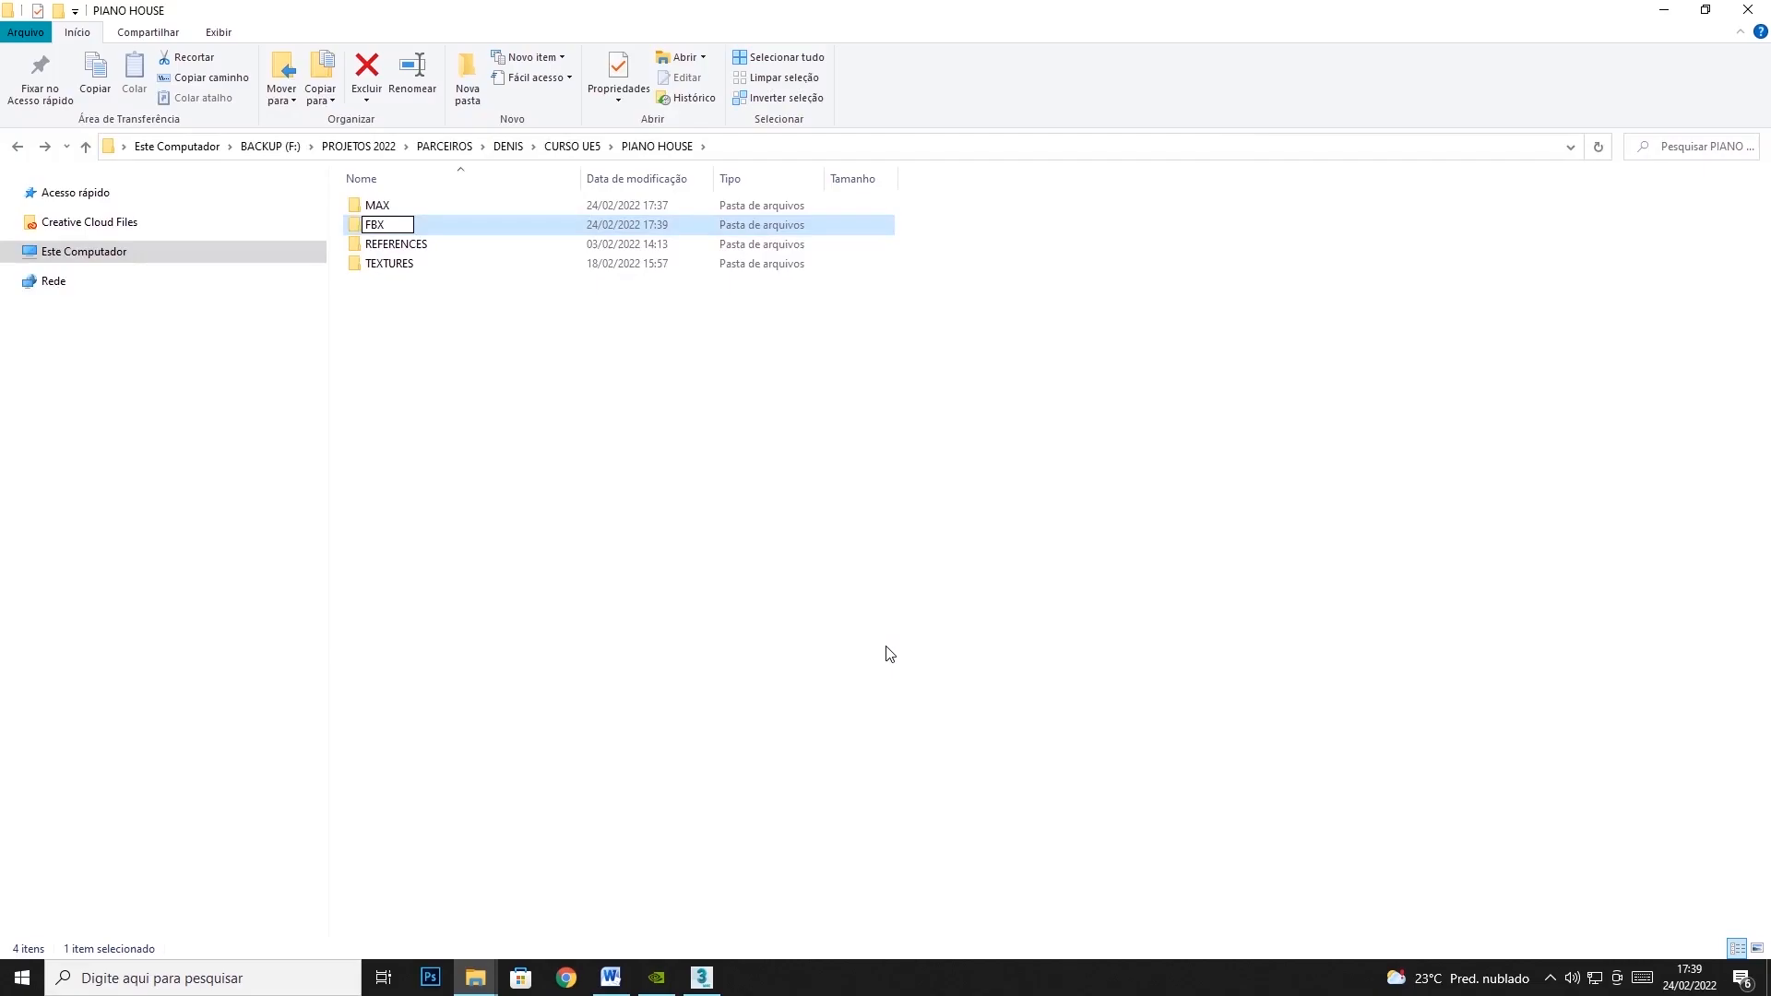
pyautogui.press('Return')
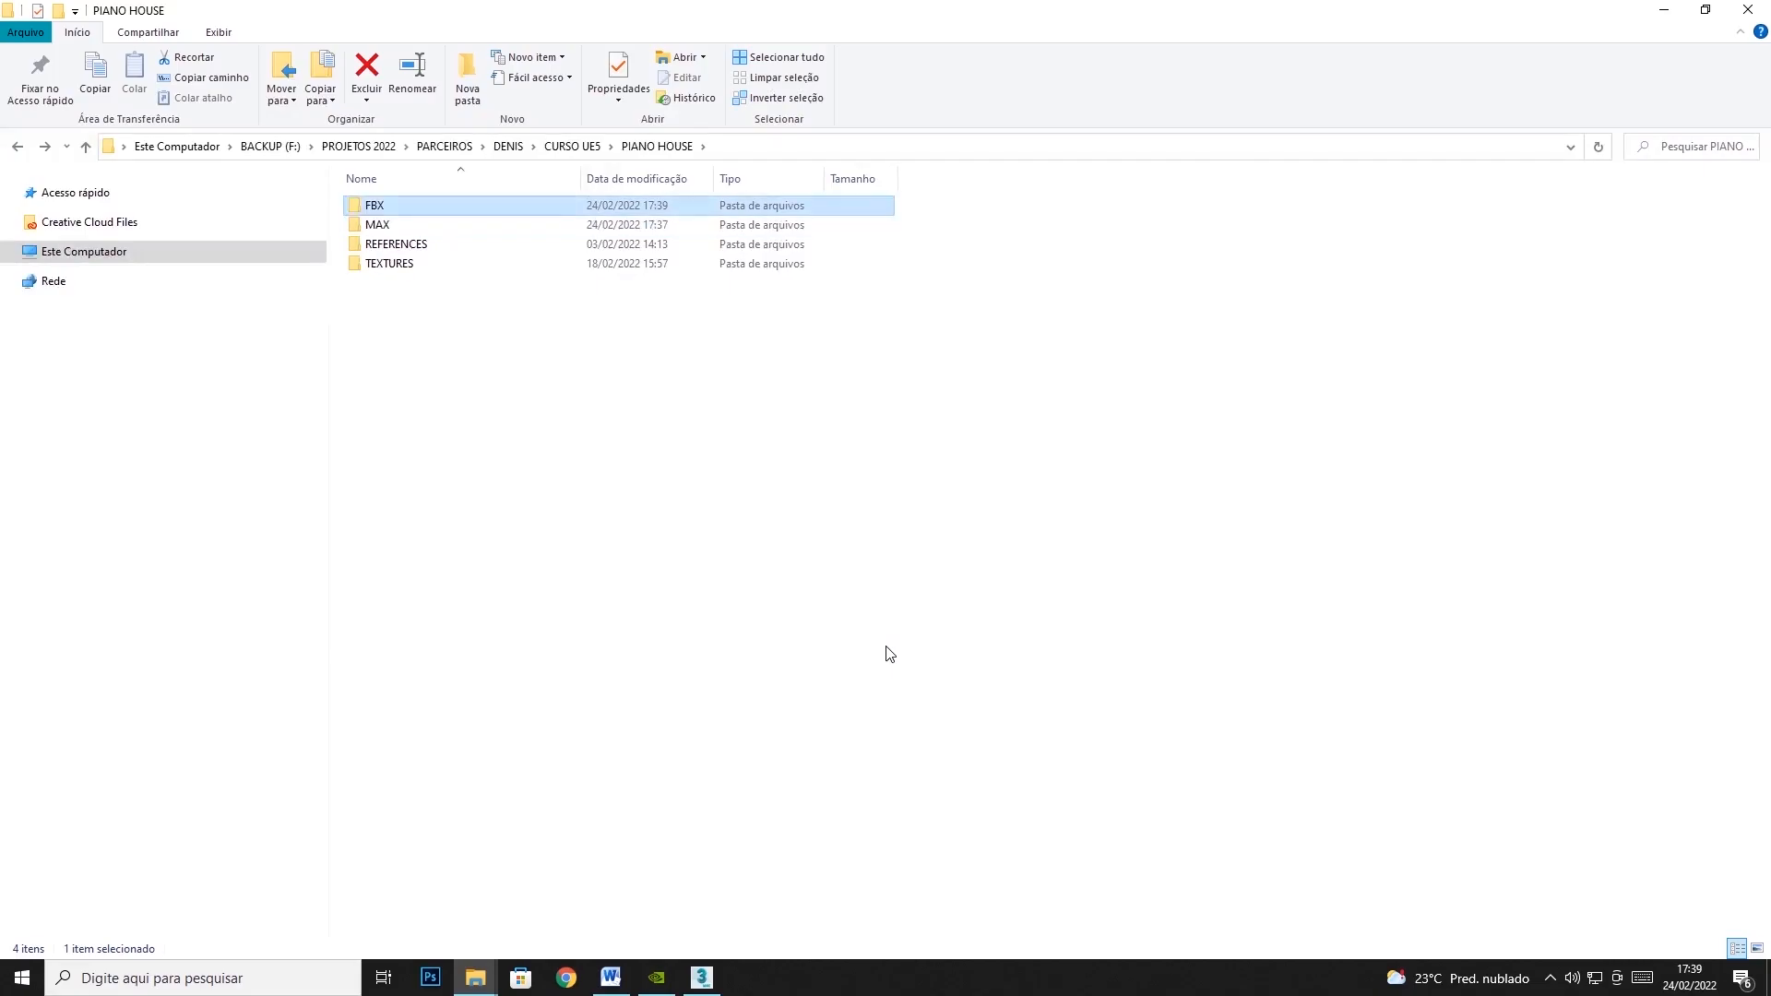
pyautogui.click(1666, 11)
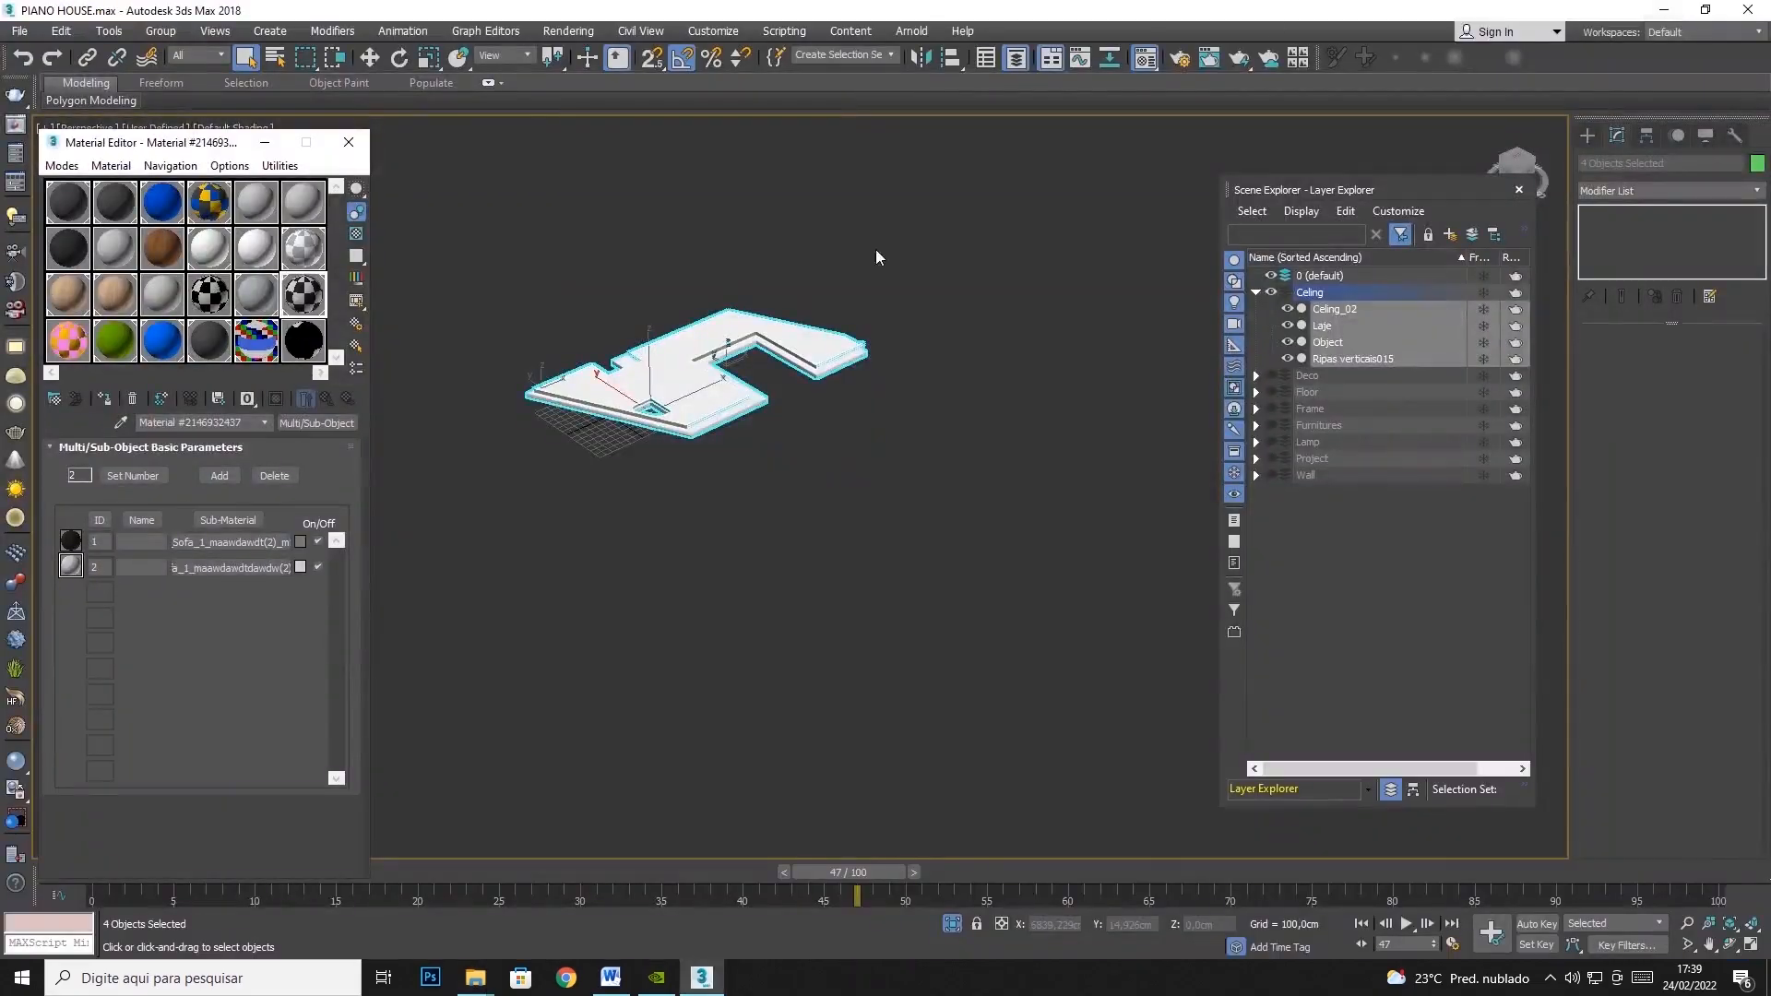
# Start exporting the selected ceiling objects and create a Celing subfolder inside the FBX folder as the destination
pyautogui.click(18, 31)
pyautogui.moveTo(63, 301)
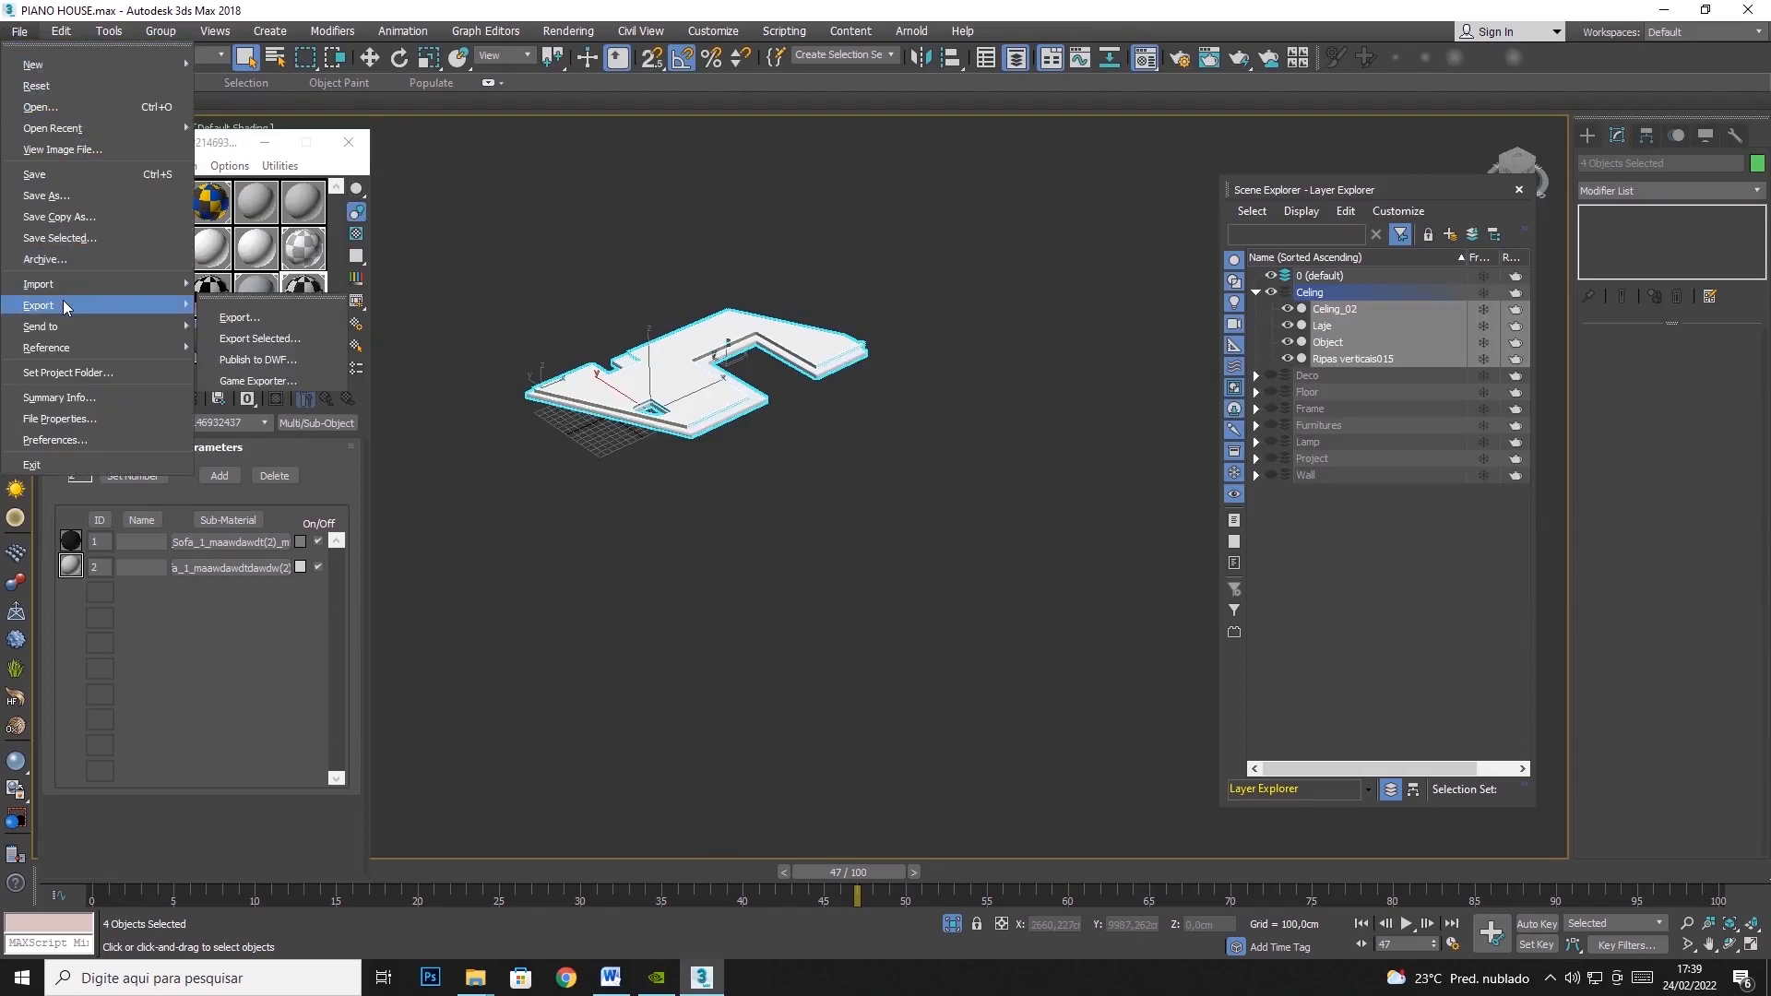
pyautogui.click(268, 343)
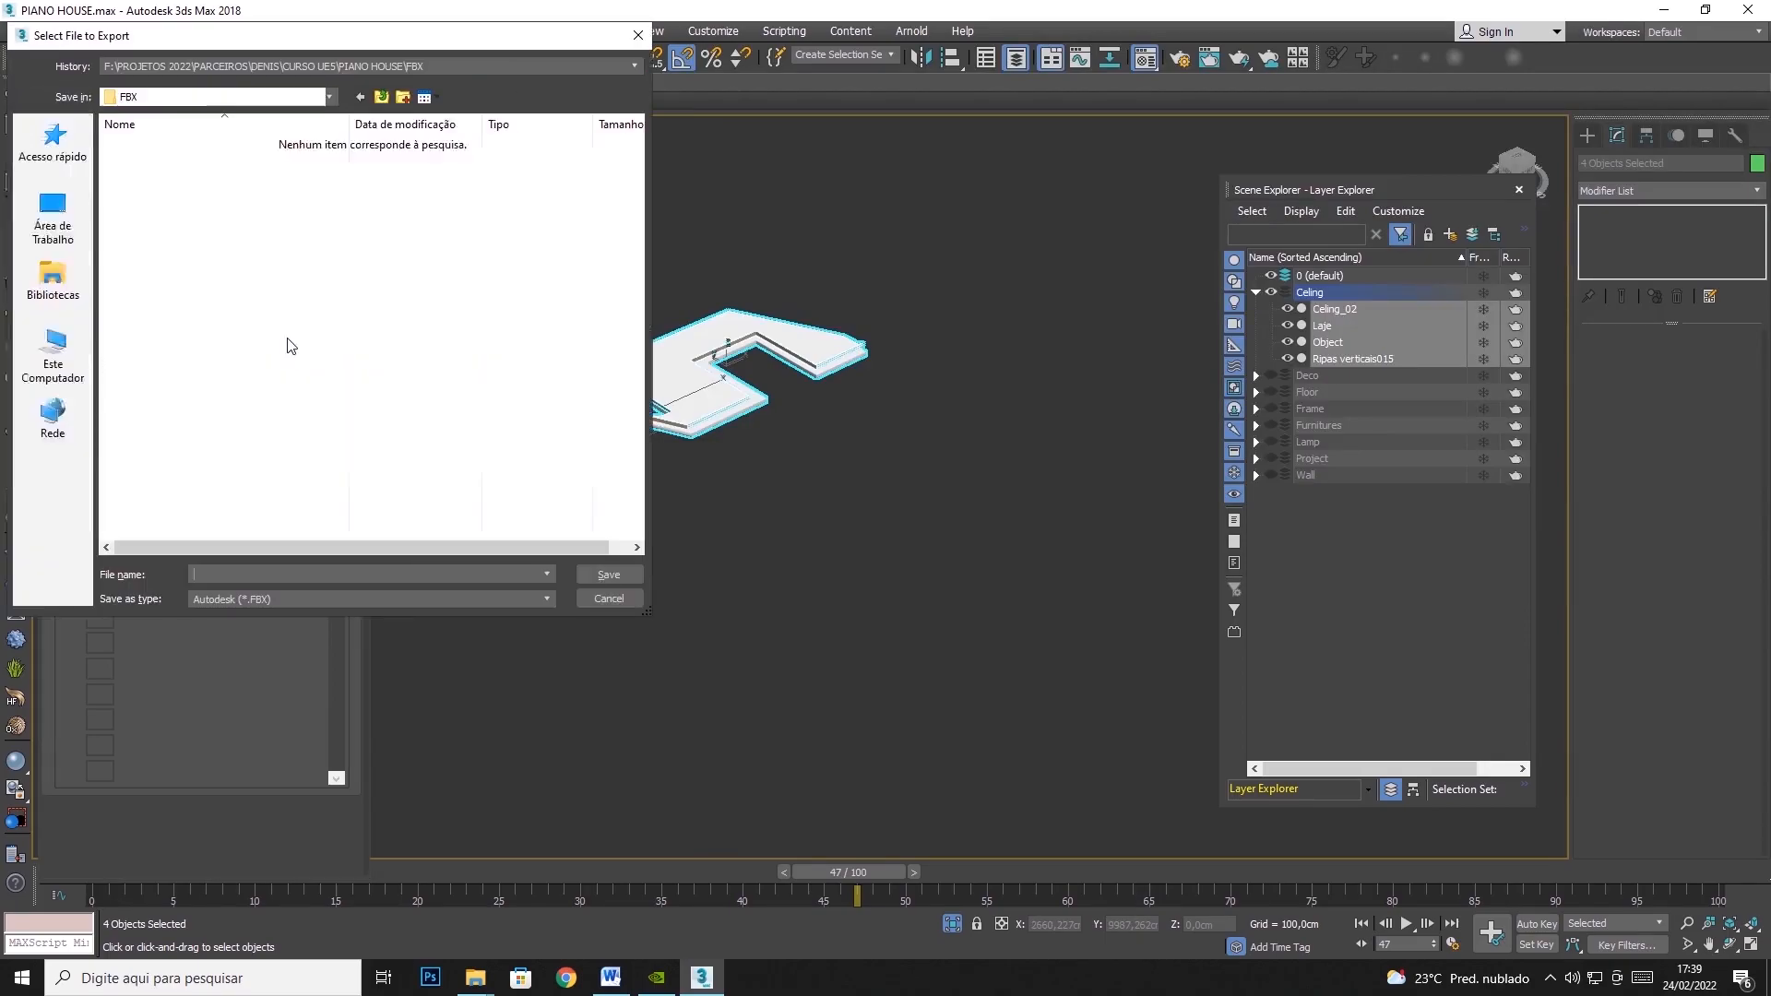
pyautogui.click(380, 97)
pyautogui.doubleClick(162, 148)
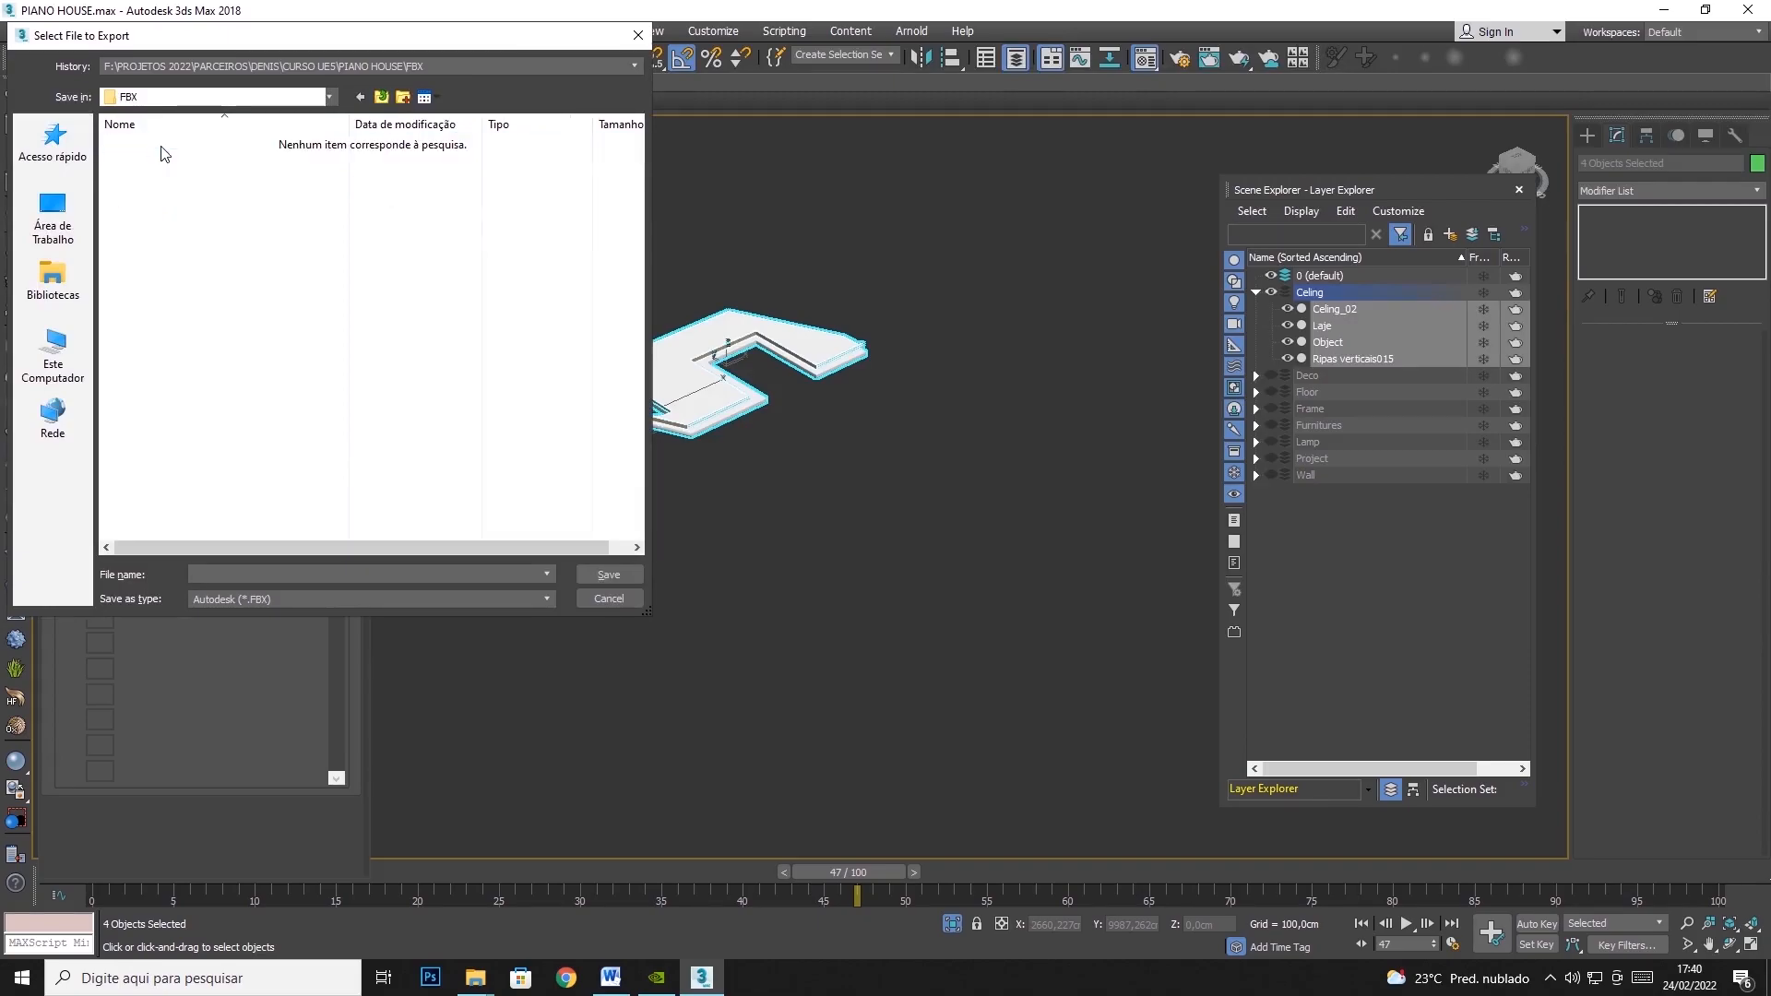
pyautogui.rightClick(212, 293)
pyautogui.moveTo(426, 510)
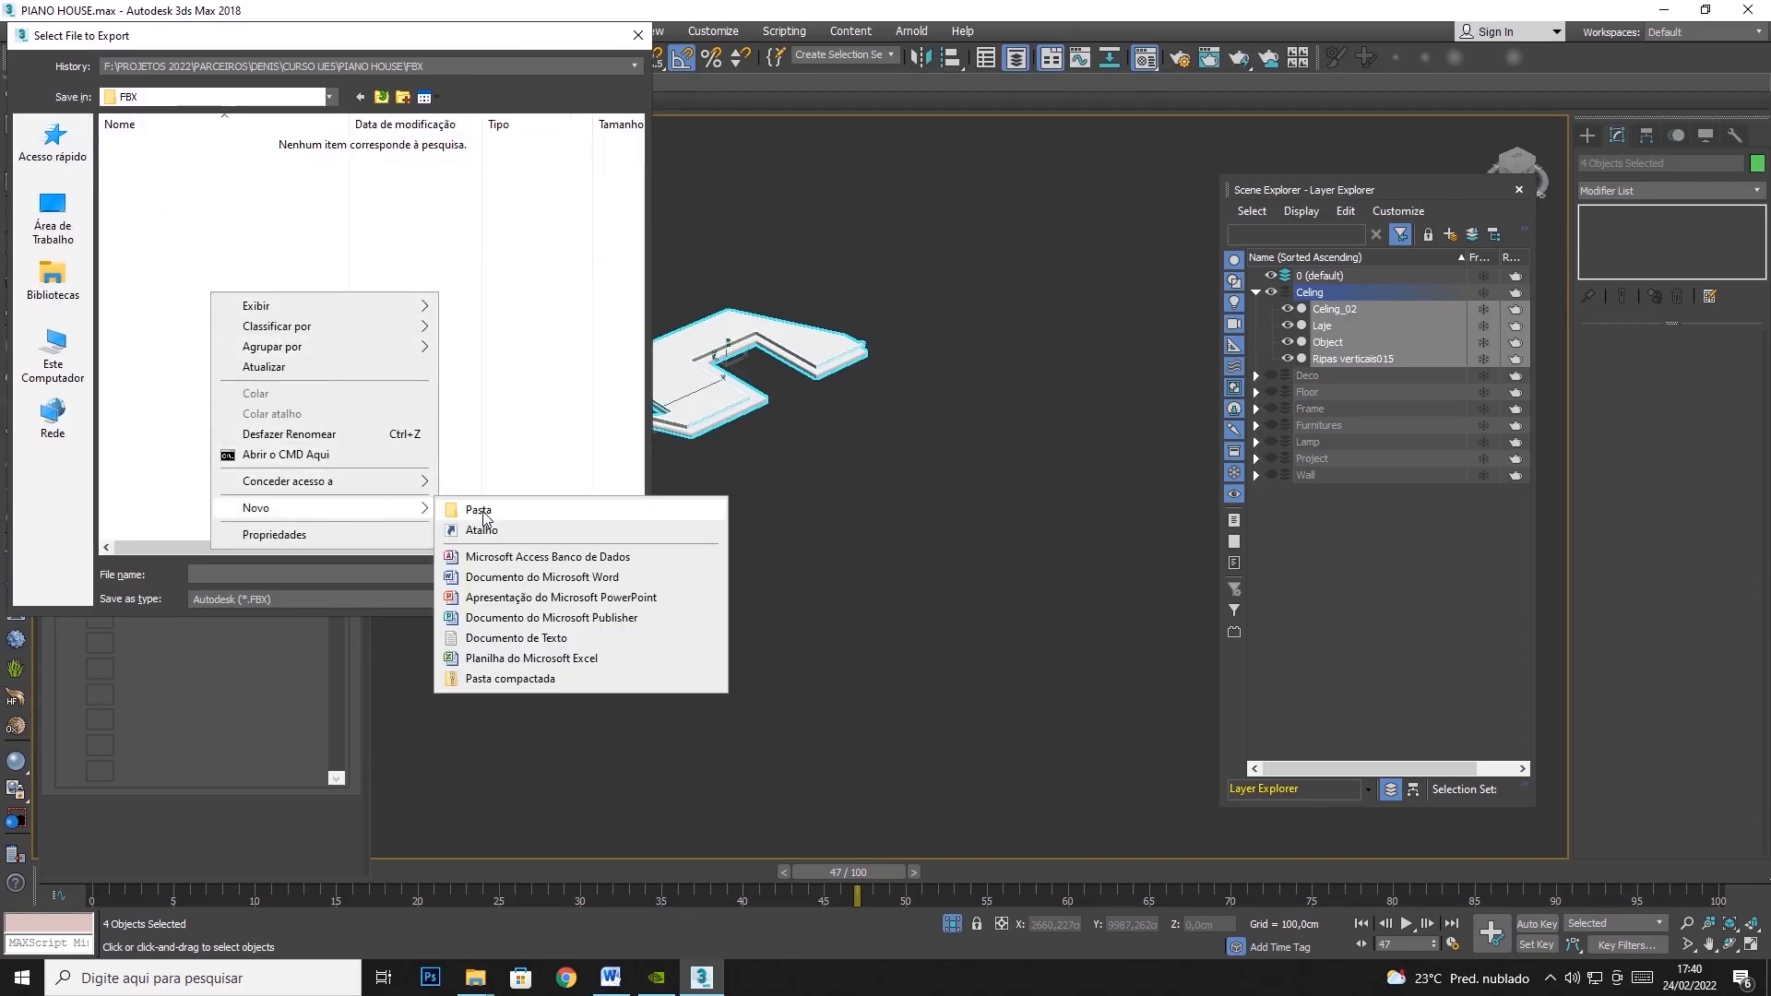
pyautogui.click(483, 511)
pyautogui.write('Celing')
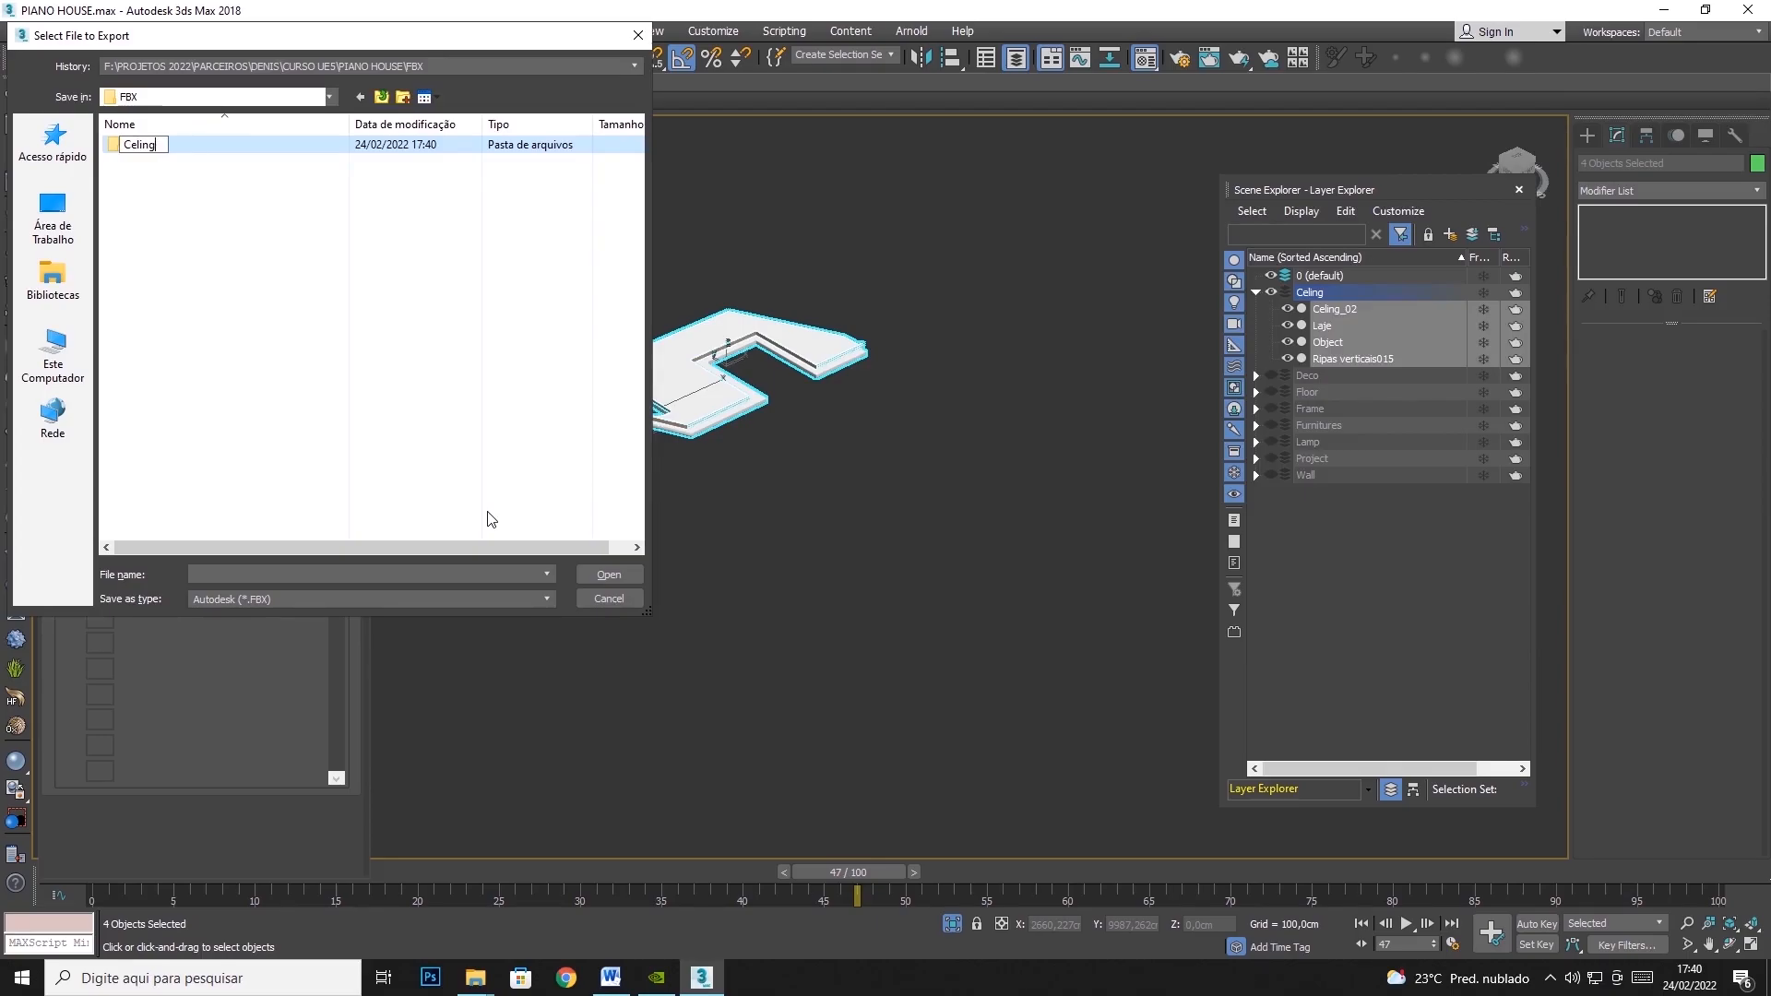
pyautogui.press('Return')
pyautogui.doubleClick(189, 148)
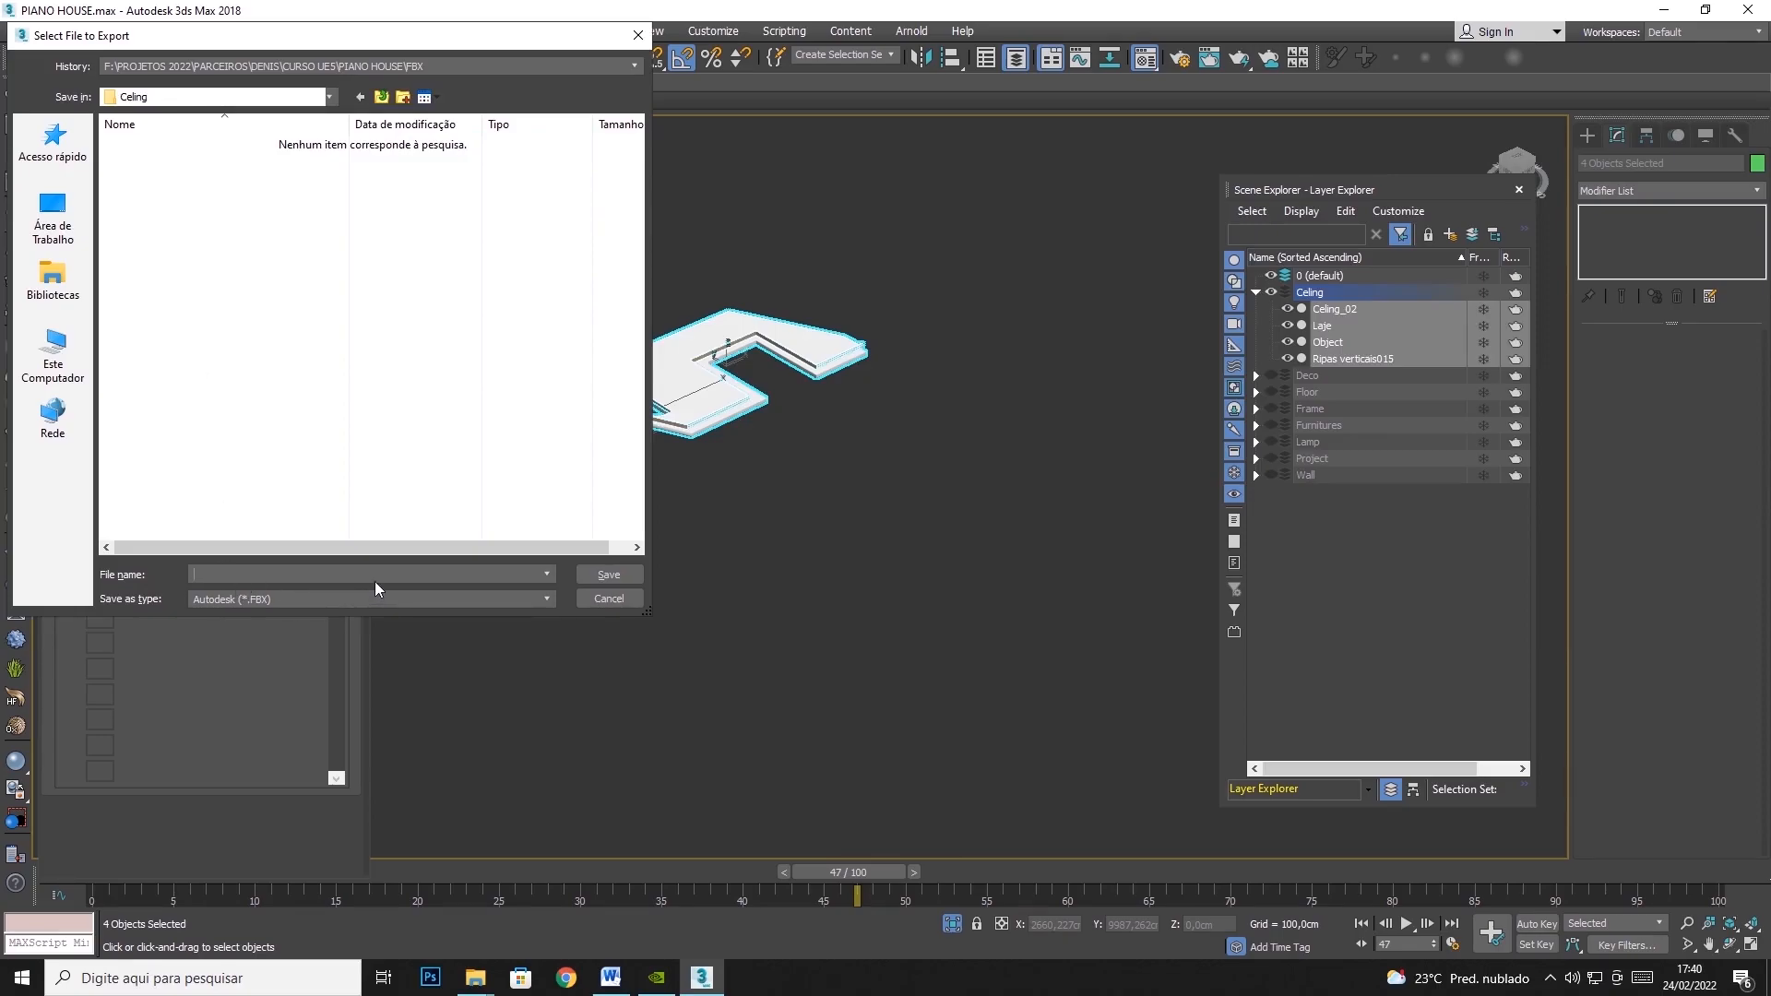
# Export the selected ceiling objects to an FBX file named SM_Celing_ using the current export settings
pyautogui.write('SM_Celing_')
pyautogui.press('Home')
pyautogui.hotkey('shift', 'End')
pyautogui.click(597, 573)
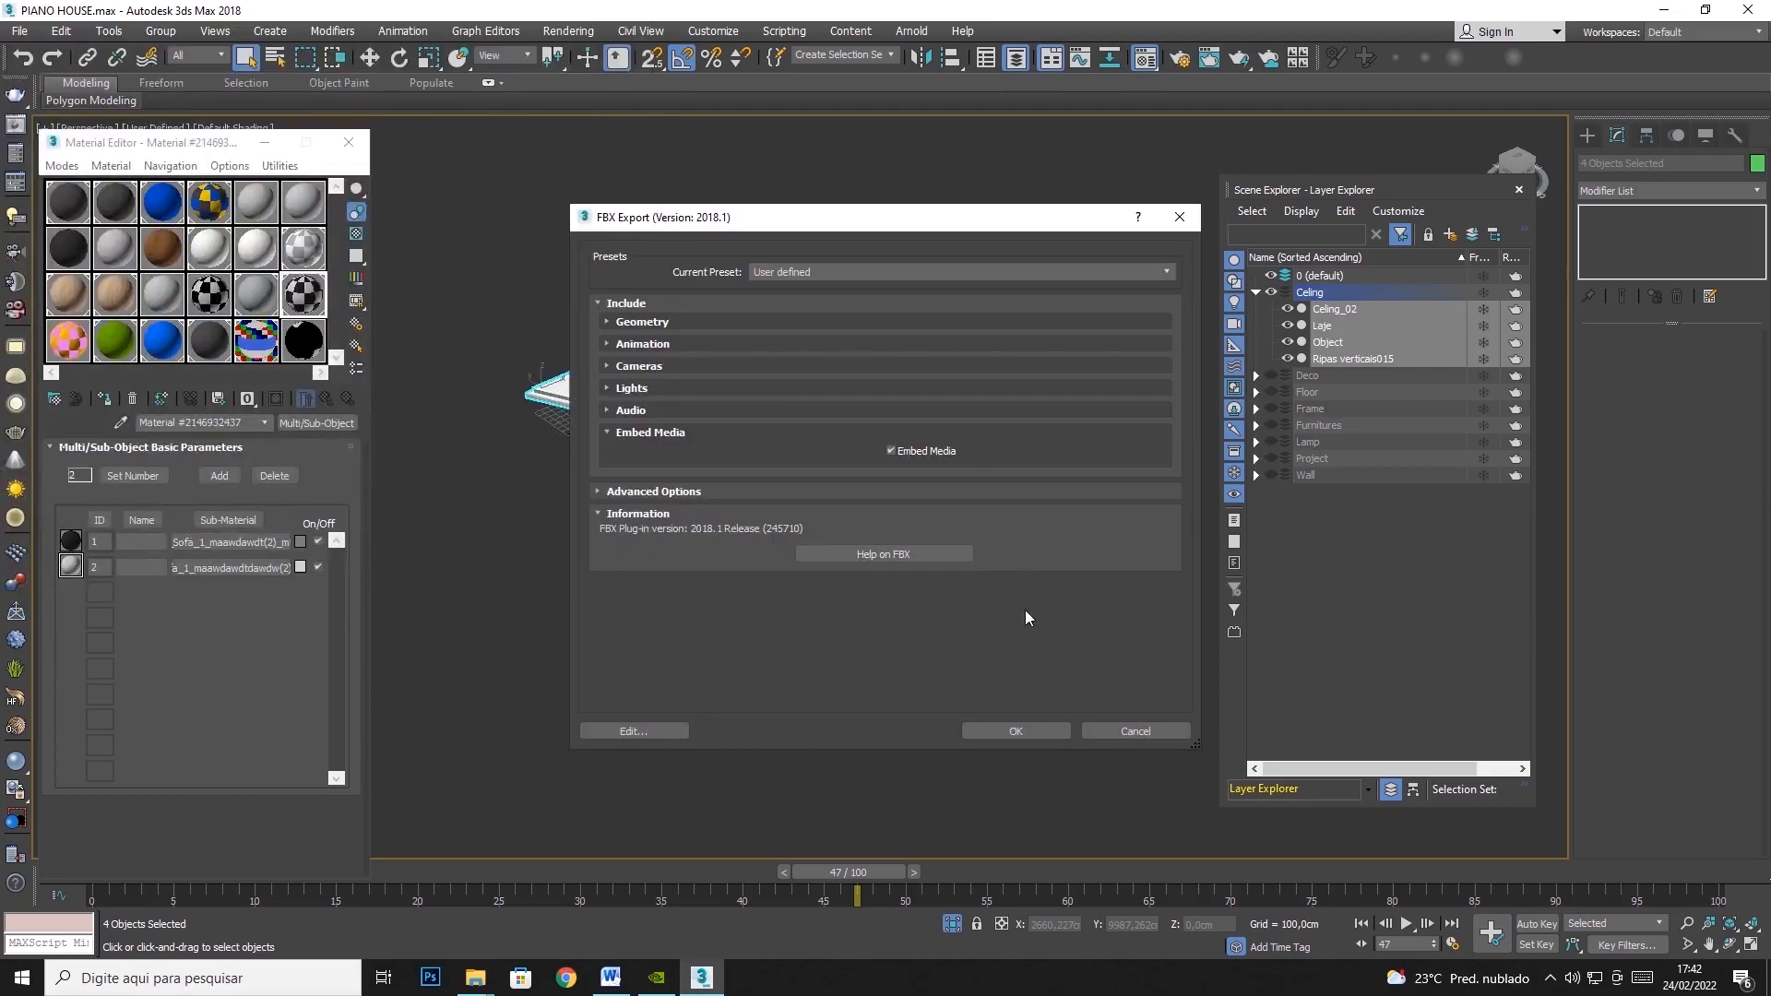
pyautogui.click(1020, 731)
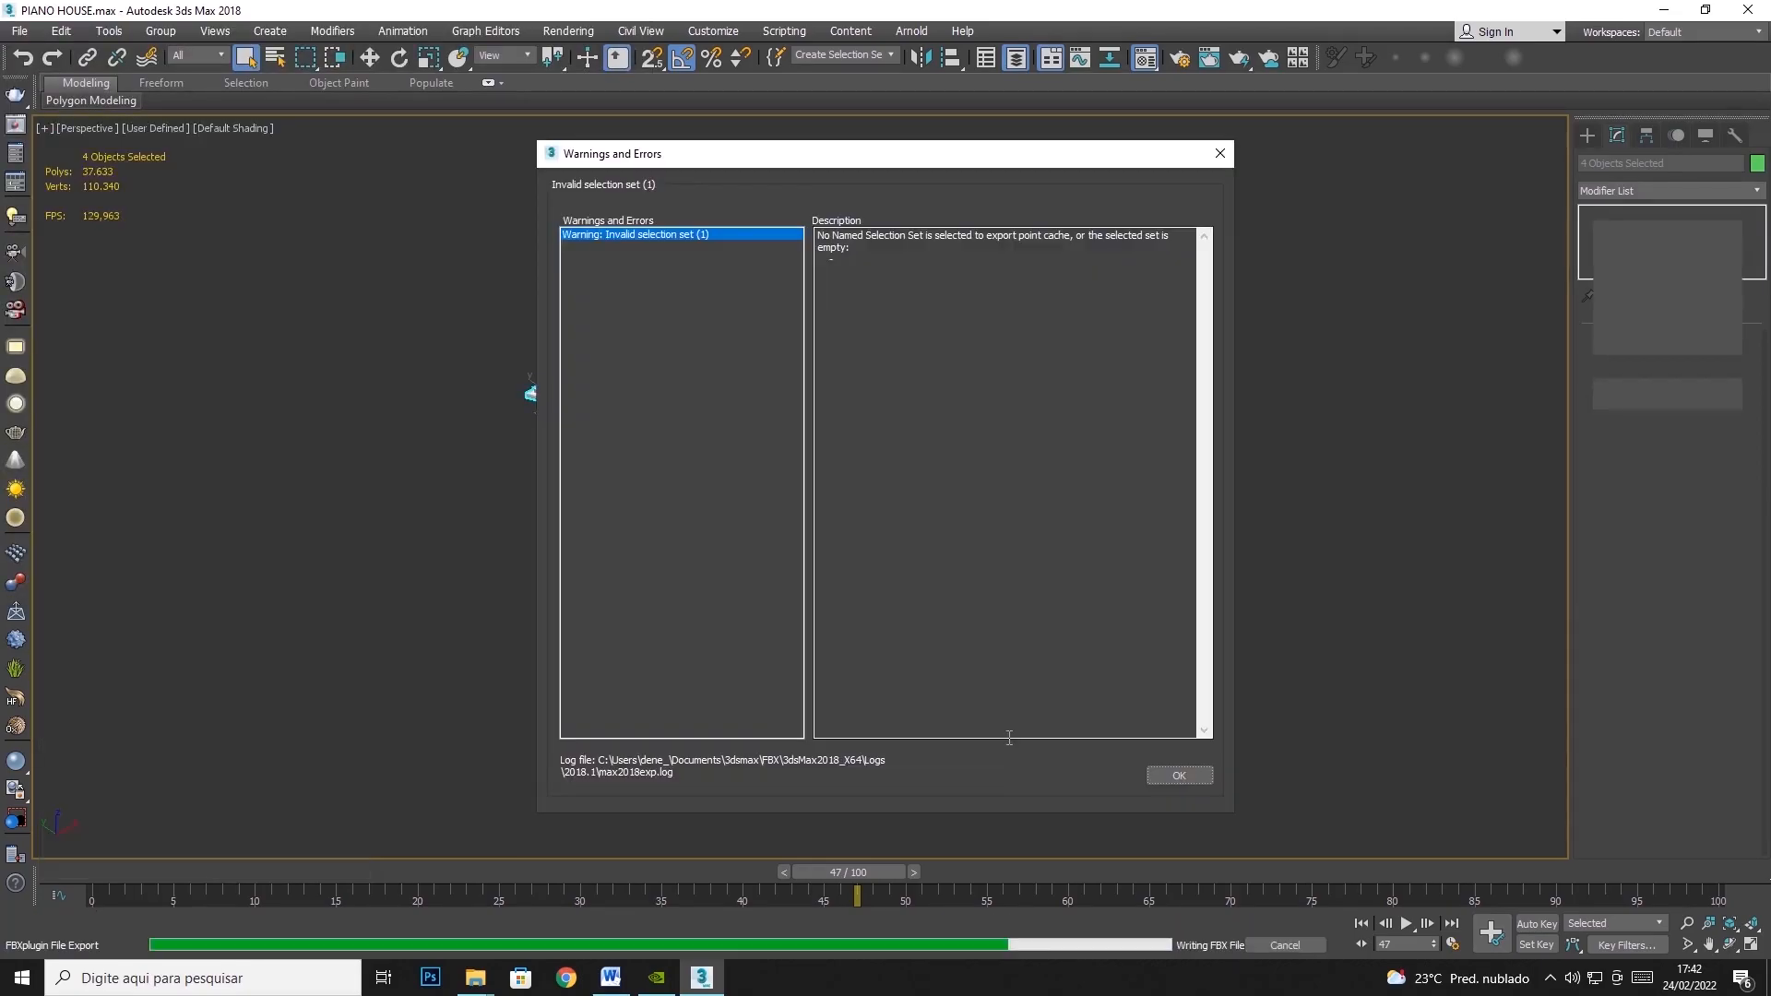
pyautogui.click(1166, 775)
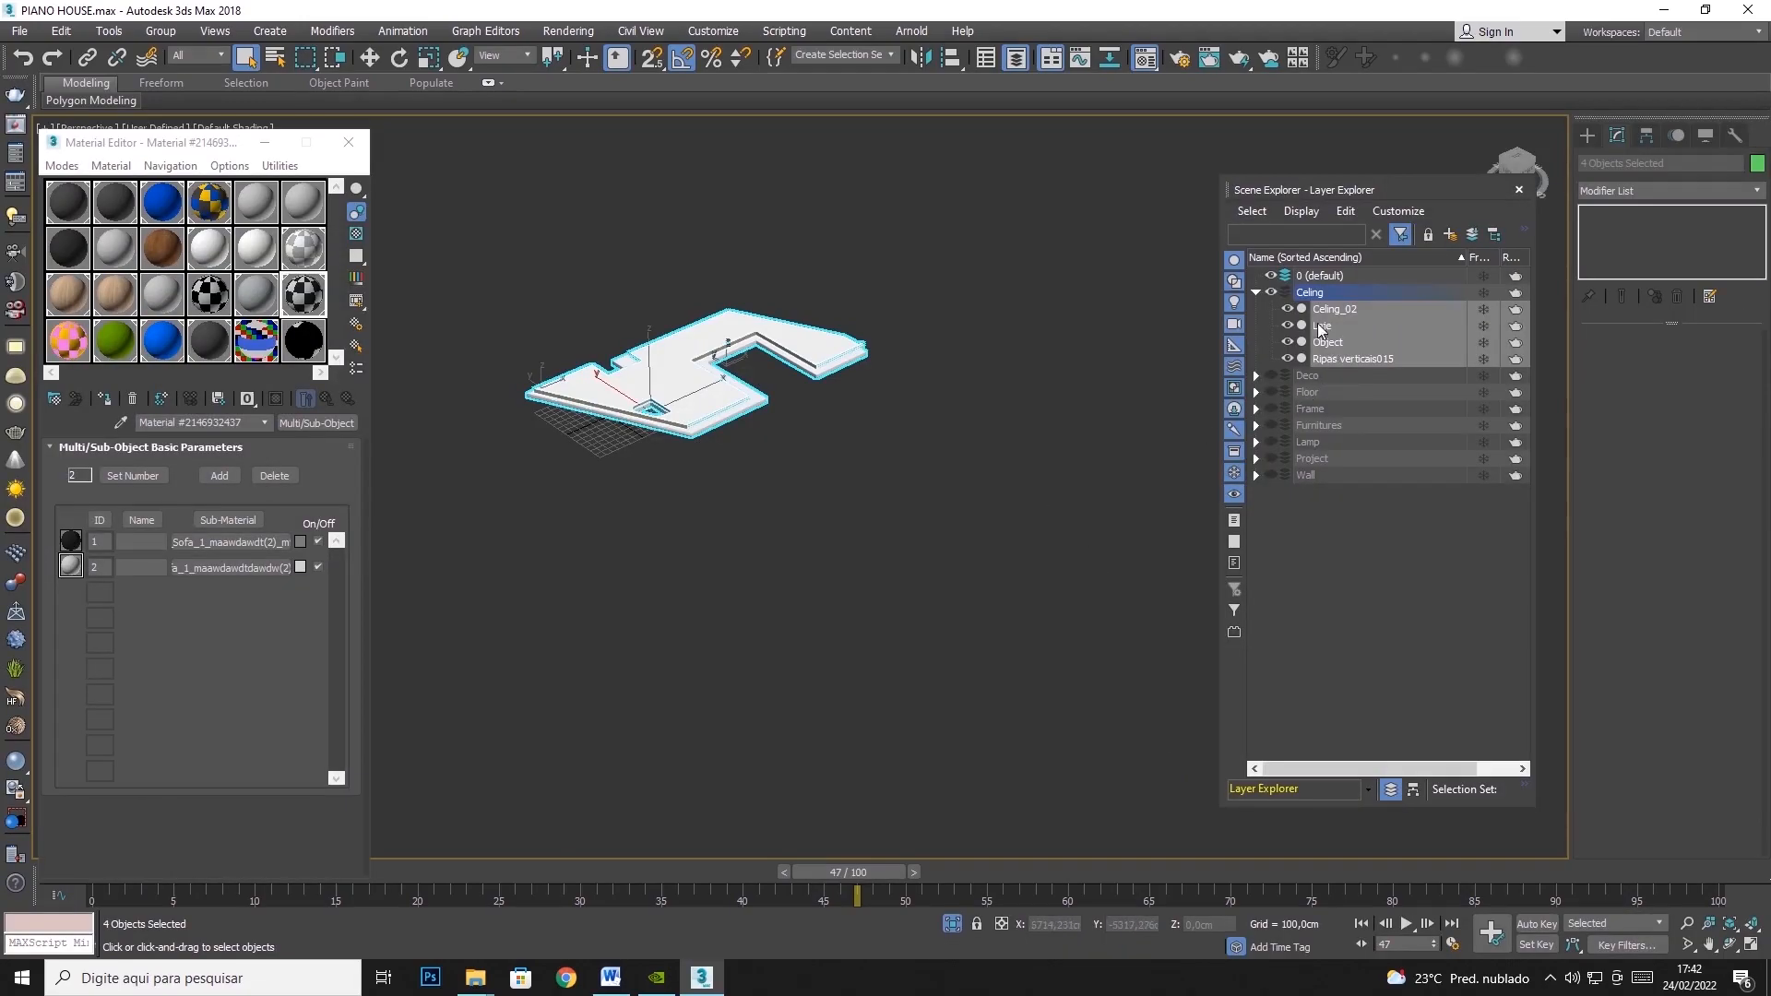
# Hide the Celing layer and show the Deco layer, focusing on the floor lamp and side table on the rug
pyautogui.click(1270, 290)
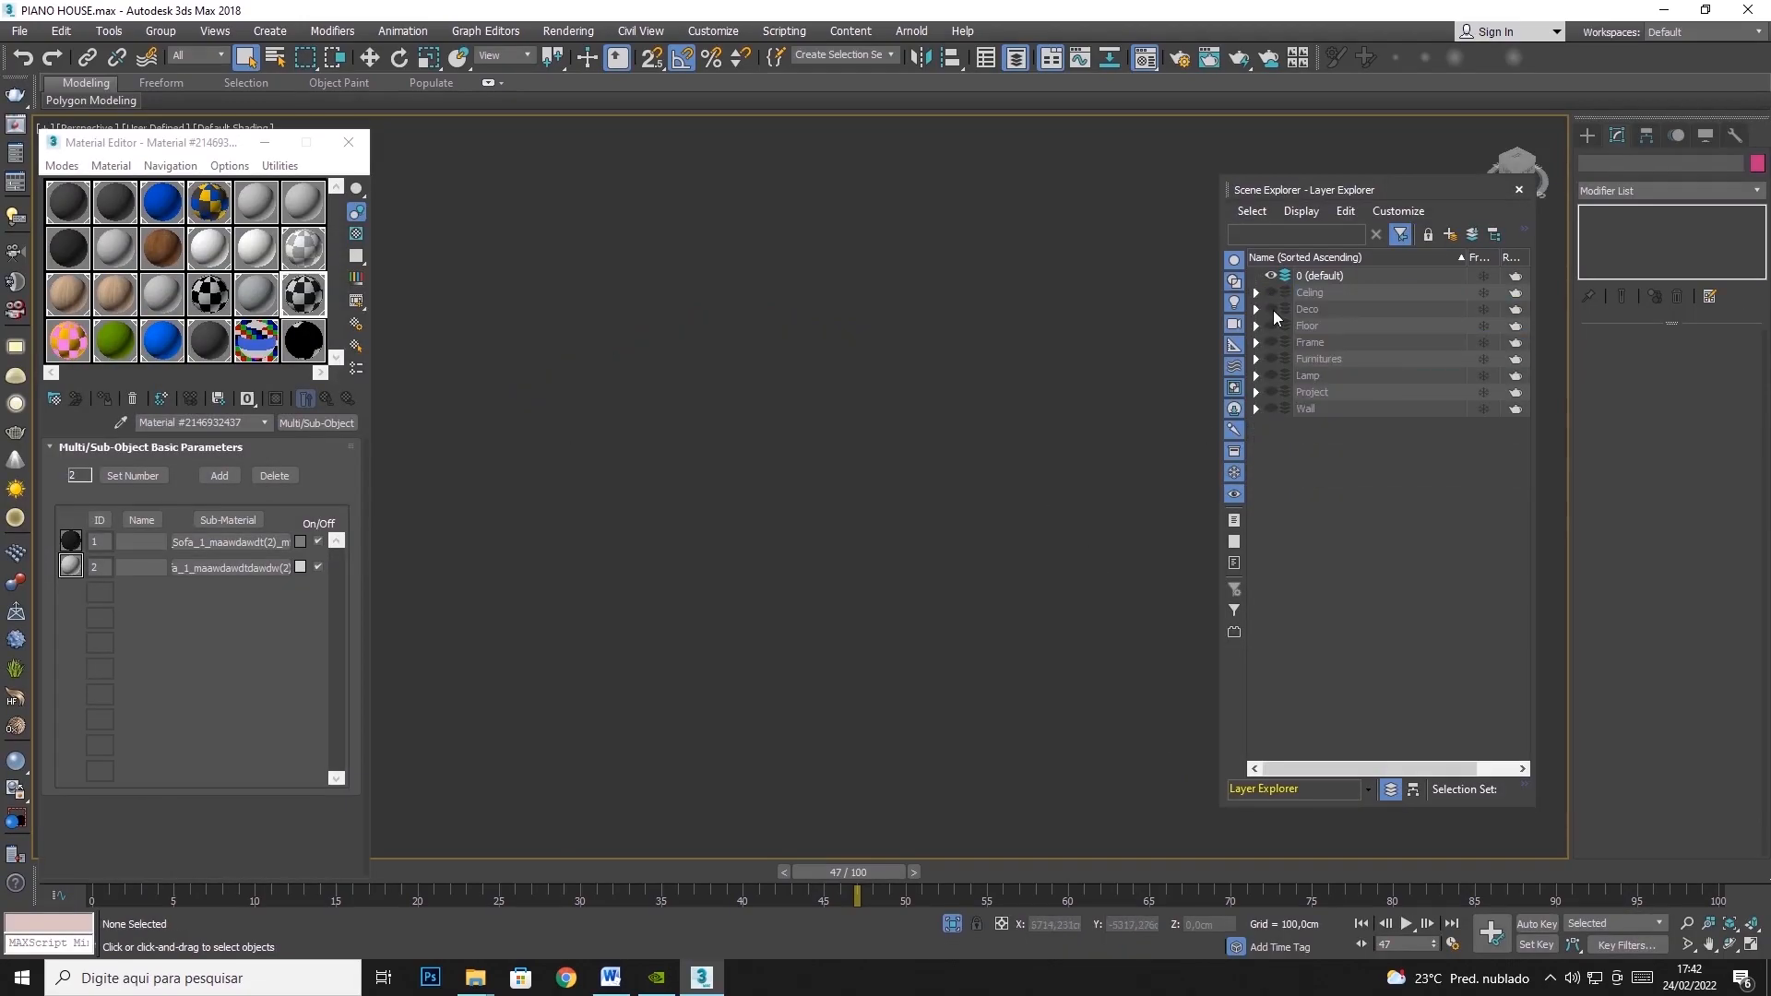
pyautogui.click(1271, 309)
pyautogui.scroll(3, 613, 415)
pyautogui.scroll(6, 610, 413)
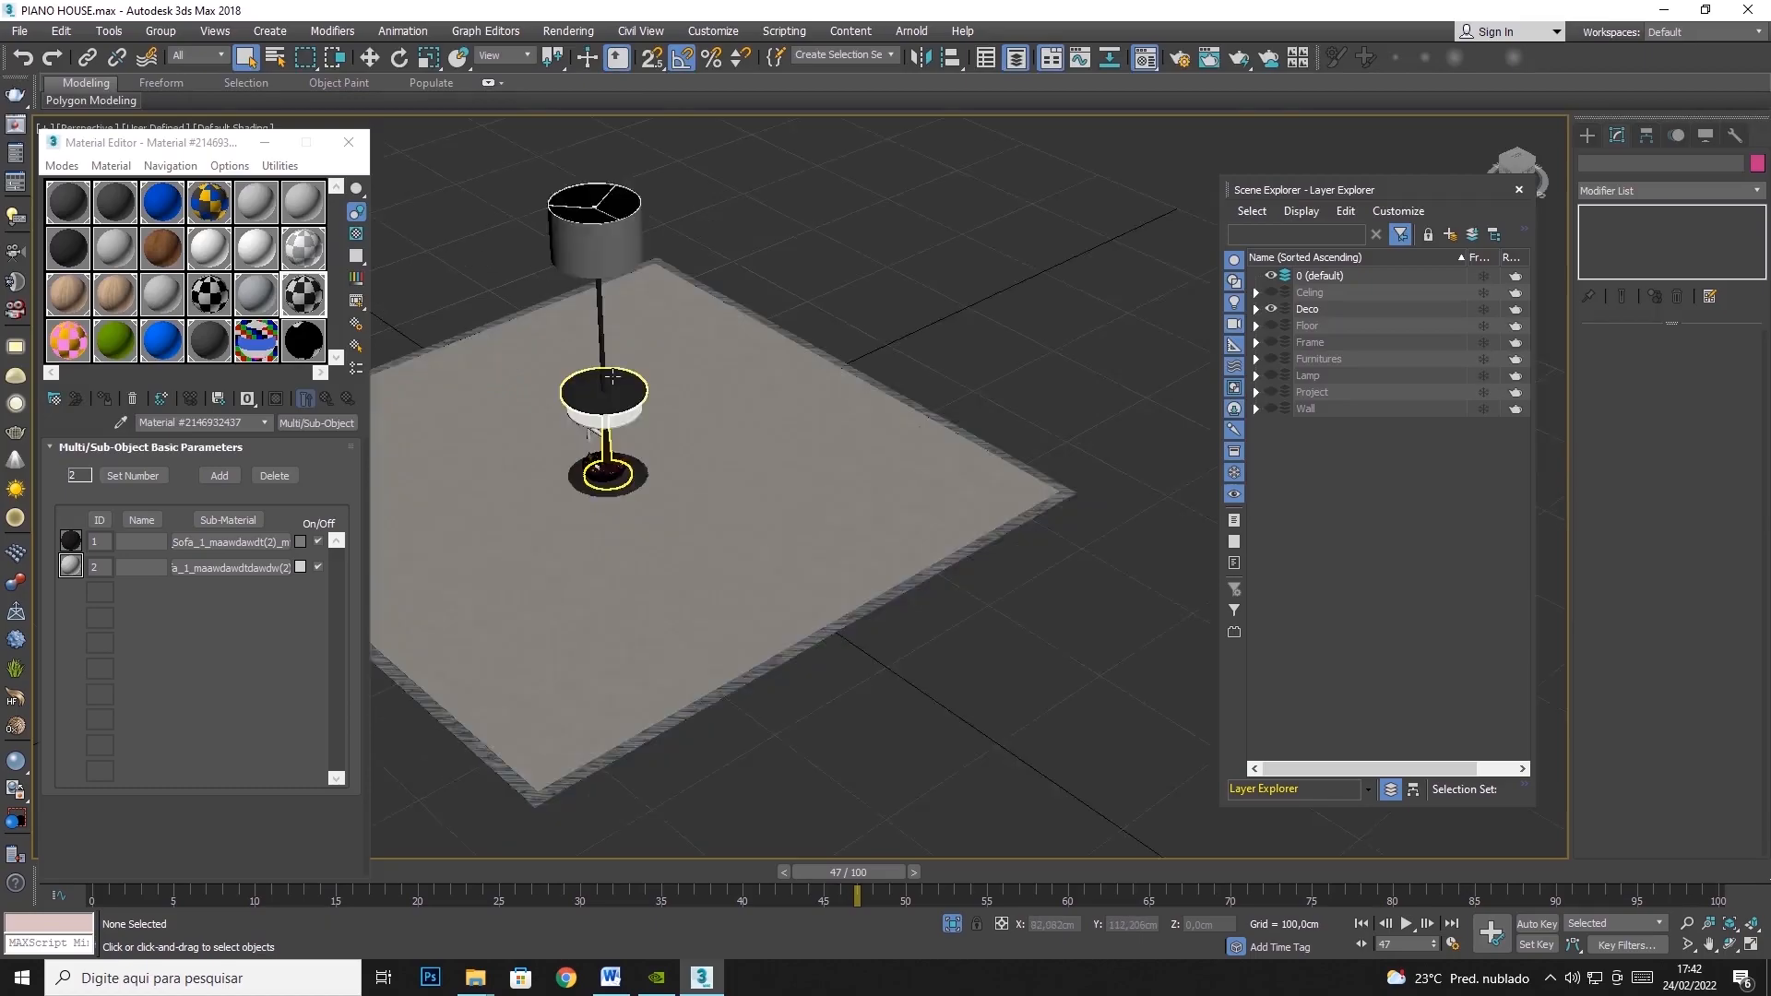
# Start exporting the selected floor lamp, side table and rug, and create a Deco subfolder inside the FBX folder
pyautogui.scroll(-7, 614, 378)
pyautogui.scroll(2, 620, 378)
pyautogui.moveTo(812, 278); pyautogui.dragTo(457, 617)
pyautogui.click(11, 31)
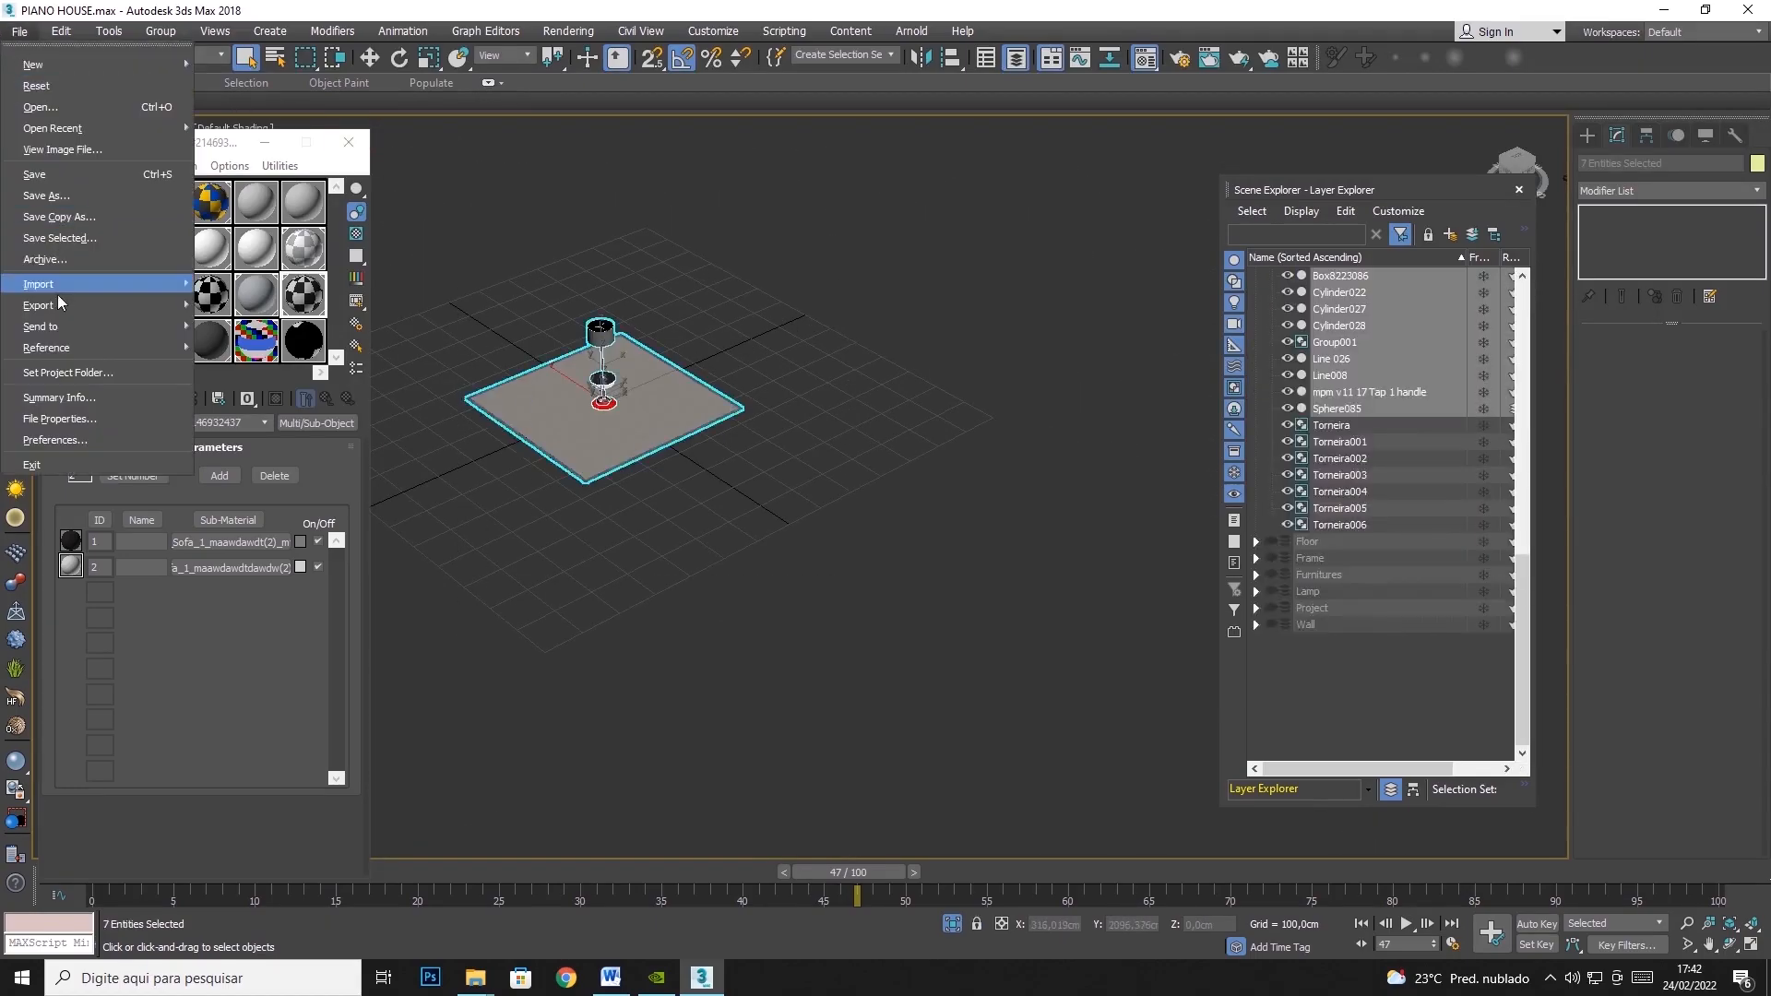
pyautogui.click(253, 331)
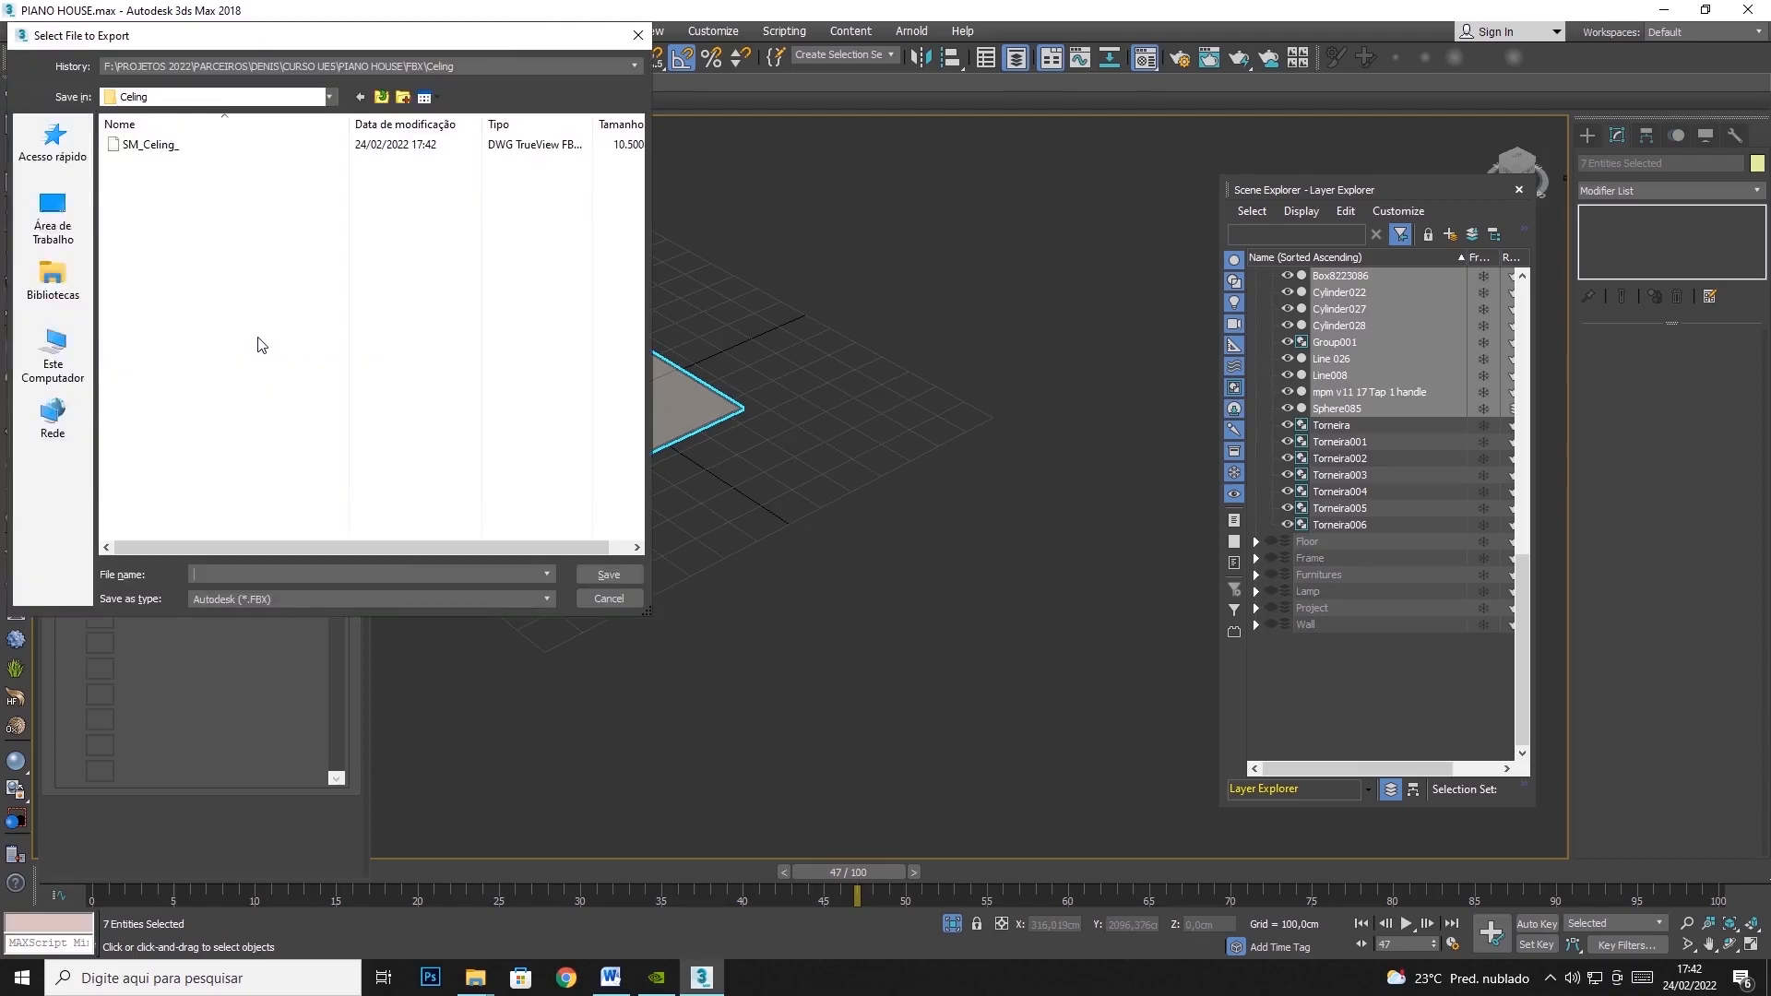
pyautogui.click(381, 97)
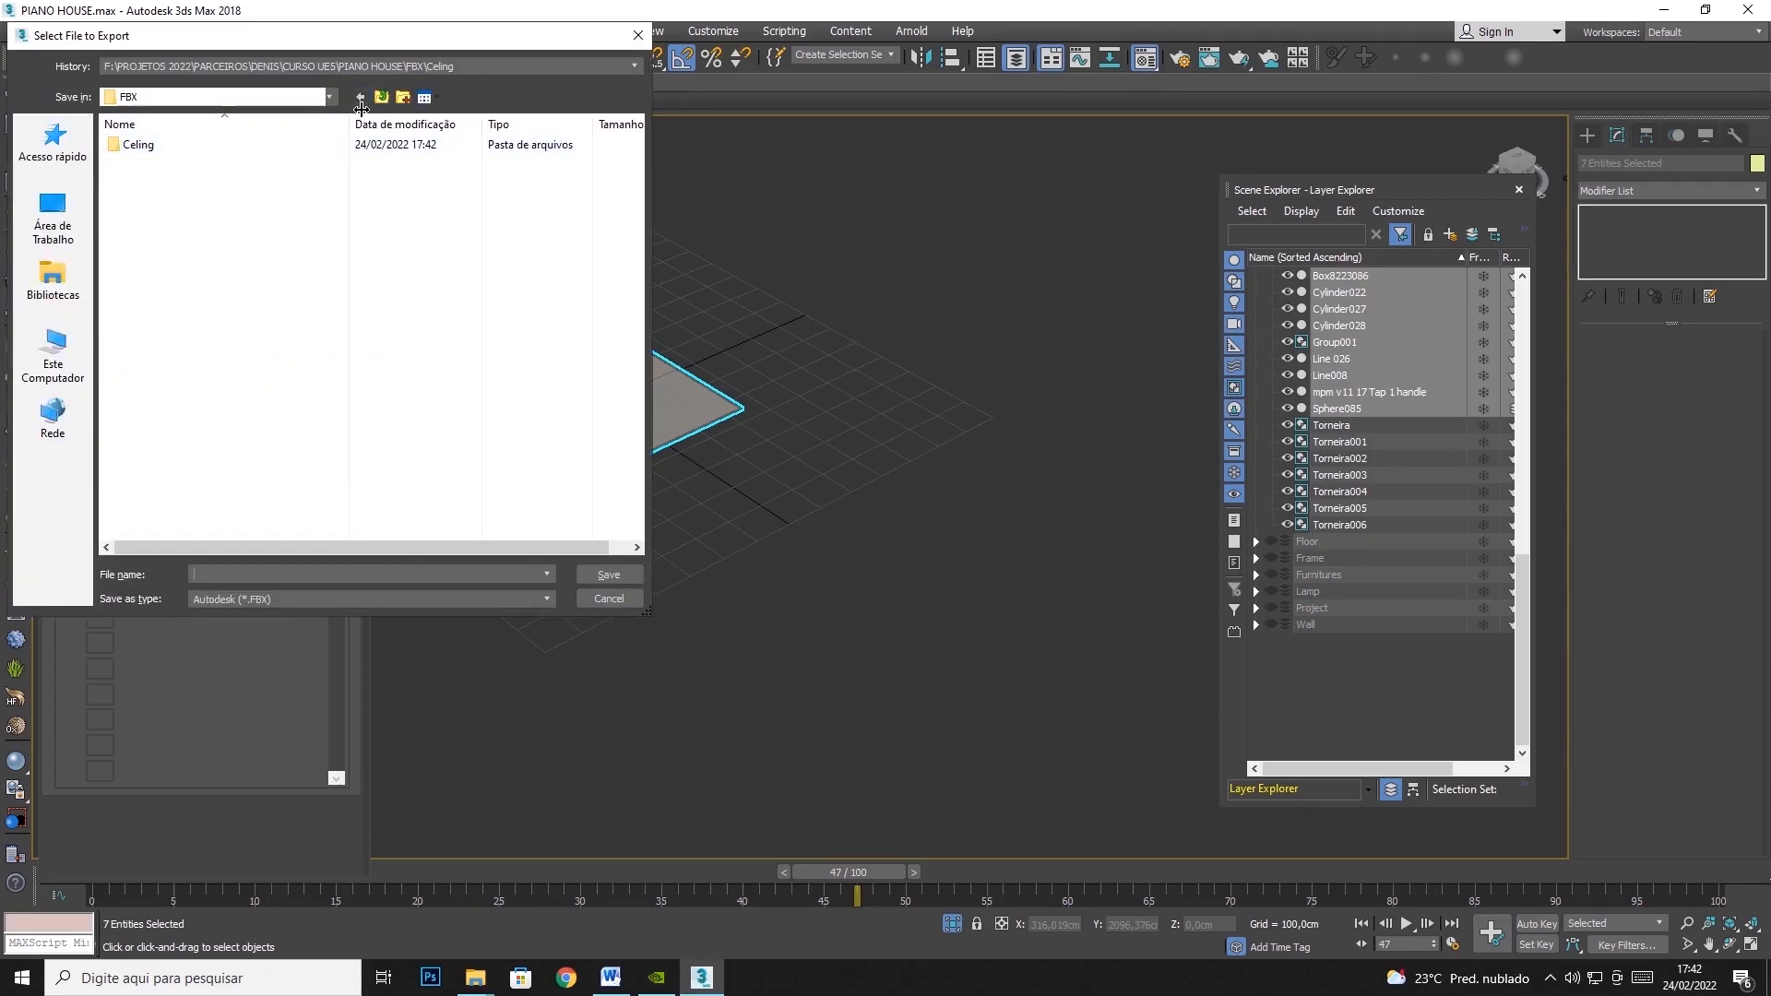
pyautogui.click(403, 98)
pyautogui.write('Deco')
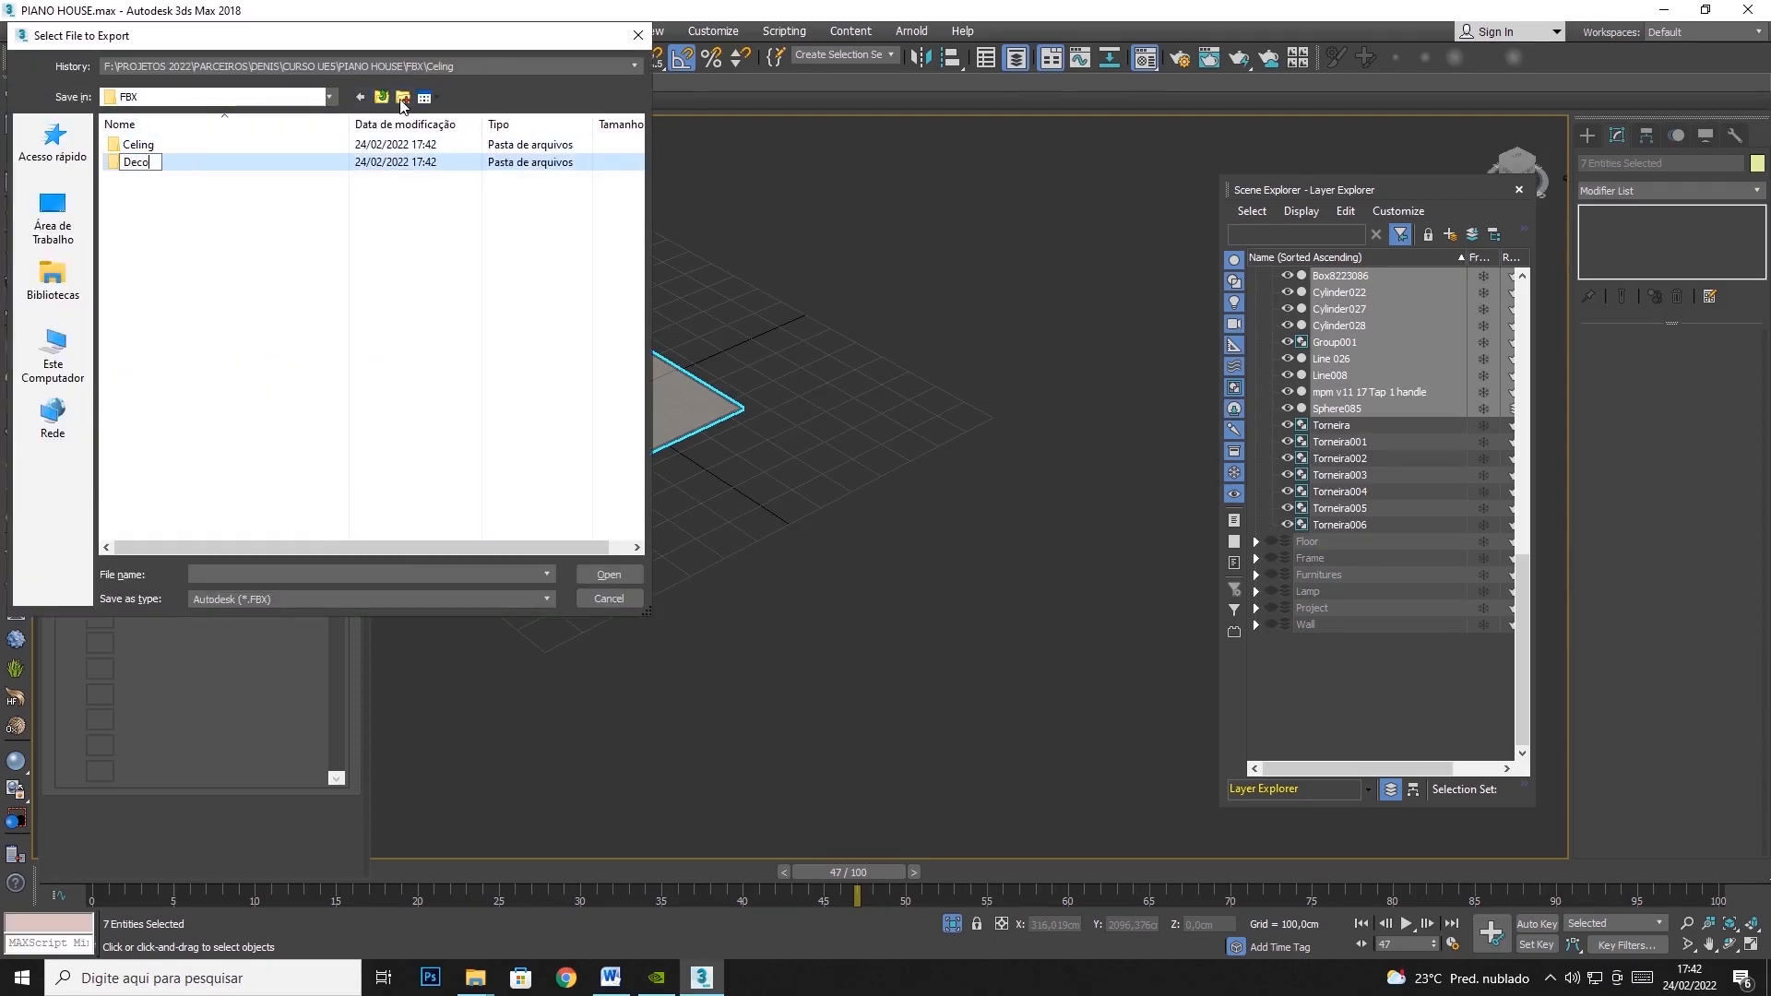
pyautogui.press('Return')
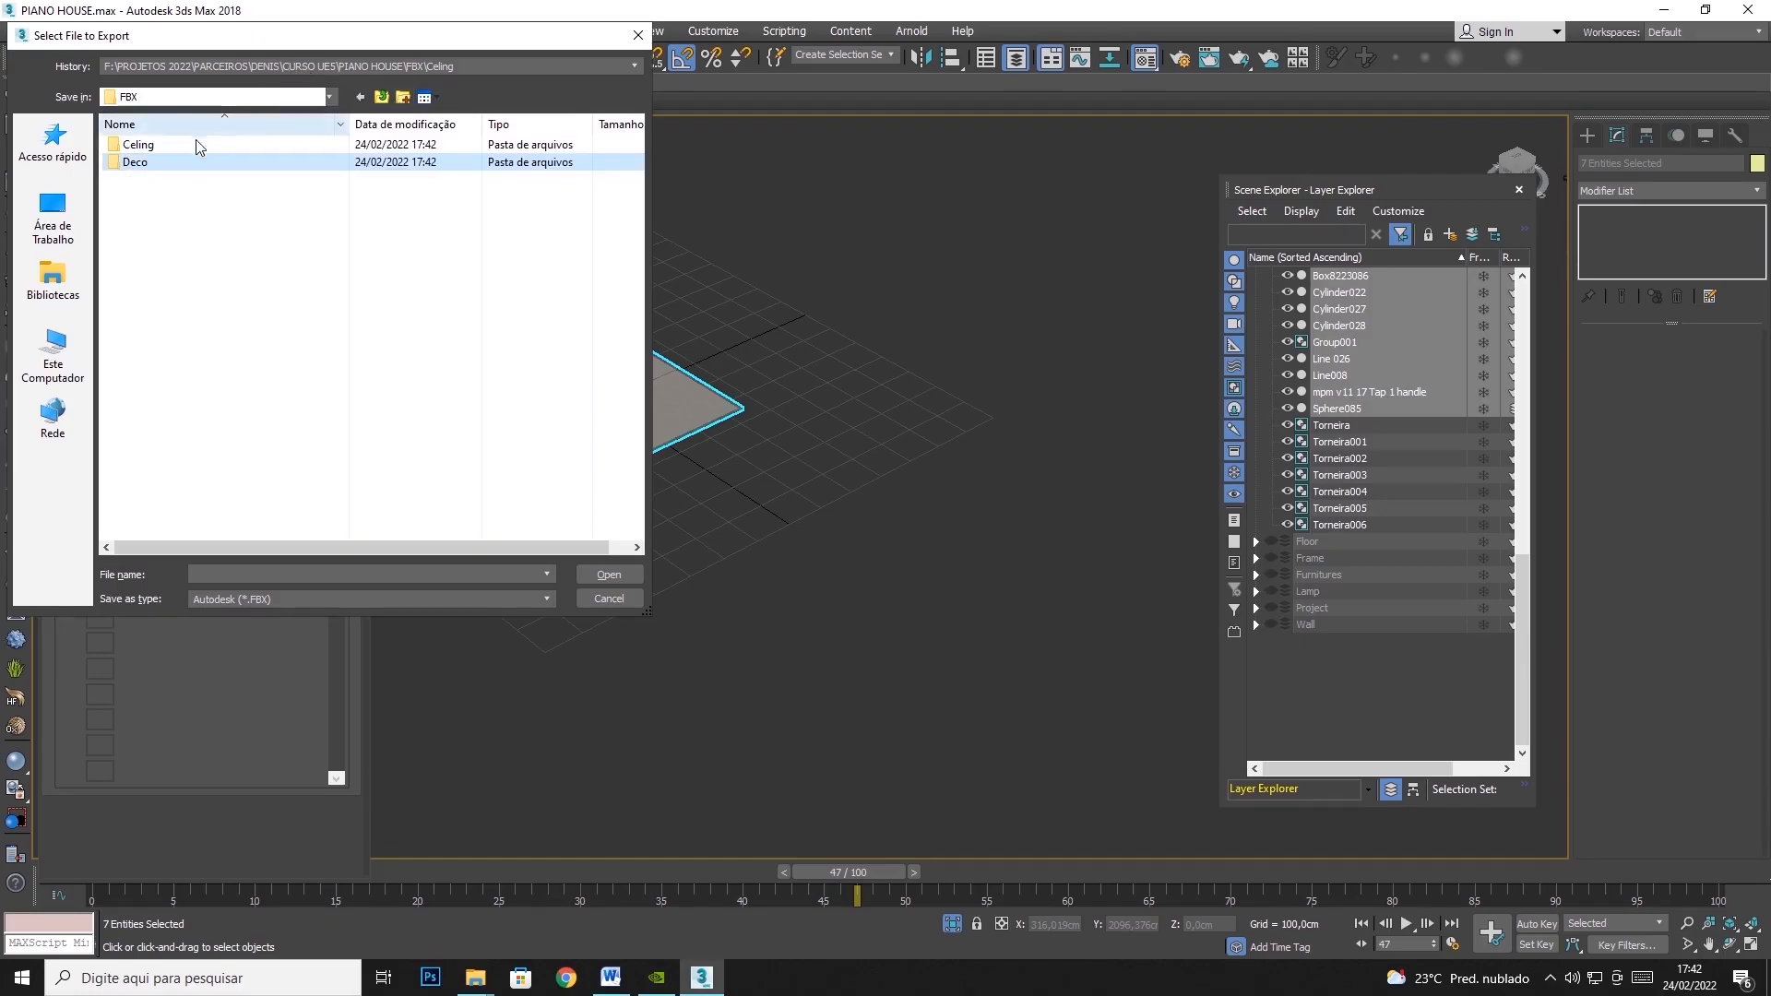
# Save the export in the Deco folder as an FBX file named SM_Deco_, proceeding to the export settings
pyautogui.doubleClick(175, 163)
pyautogui.write('S')
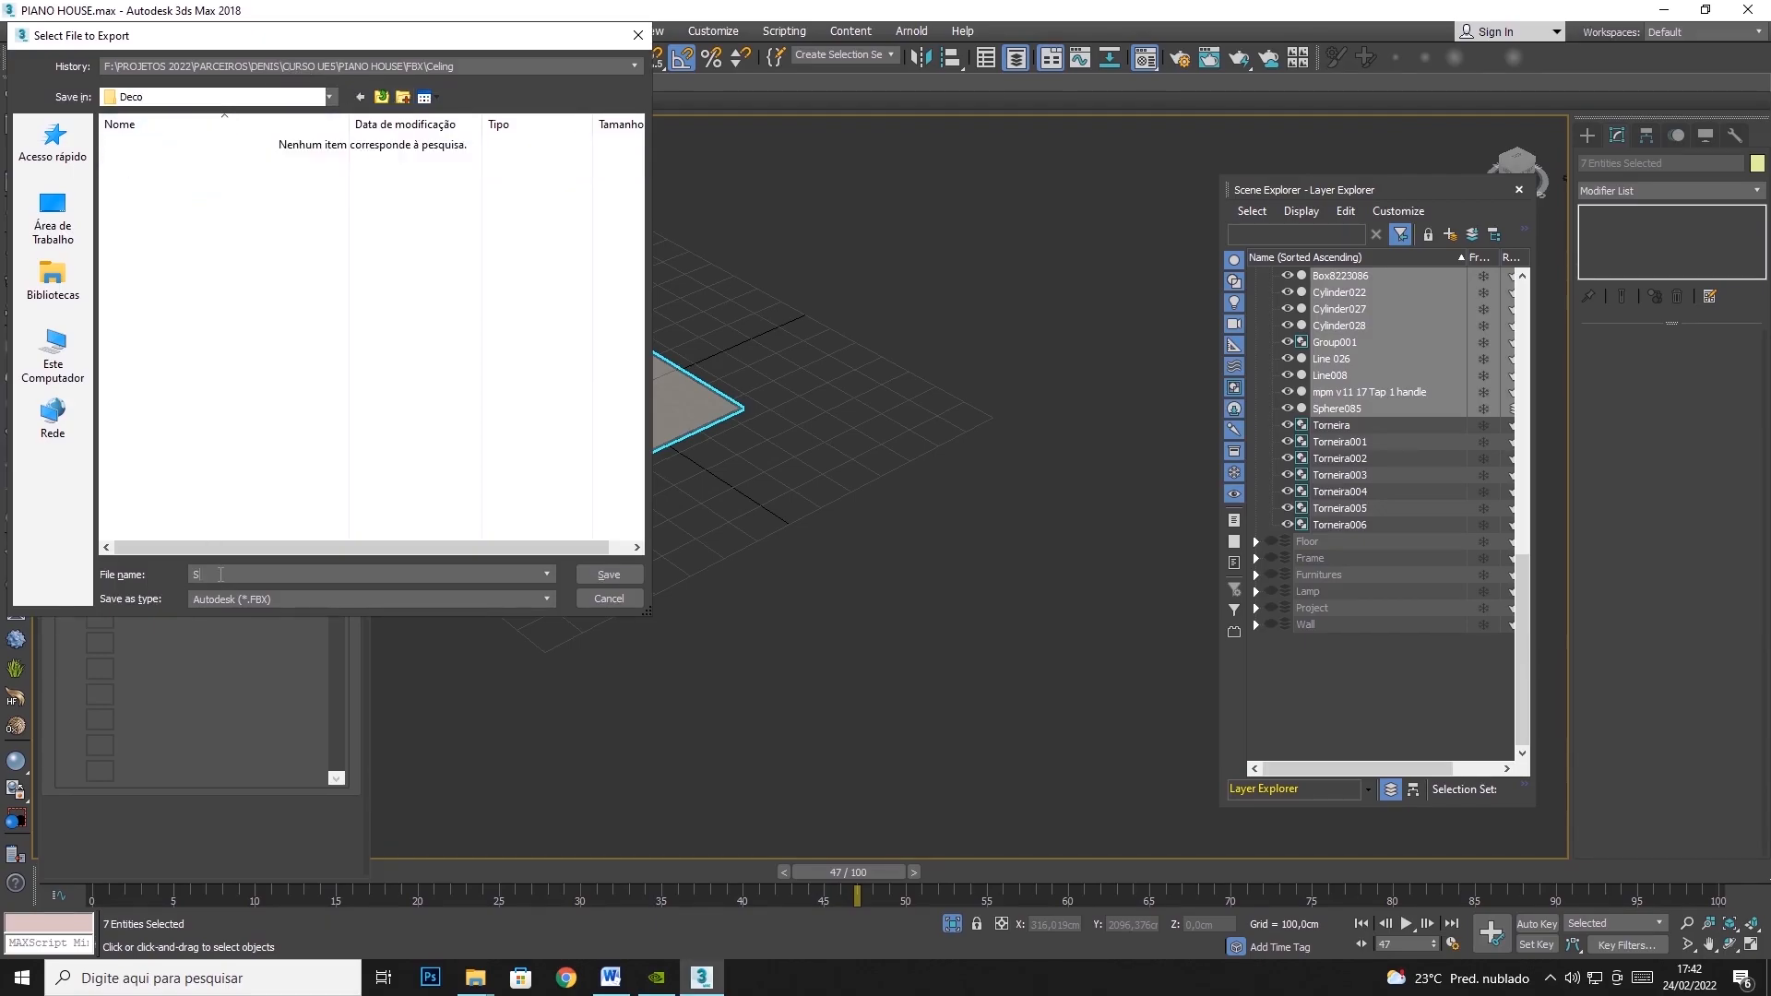
pyautogui.write('M_De')
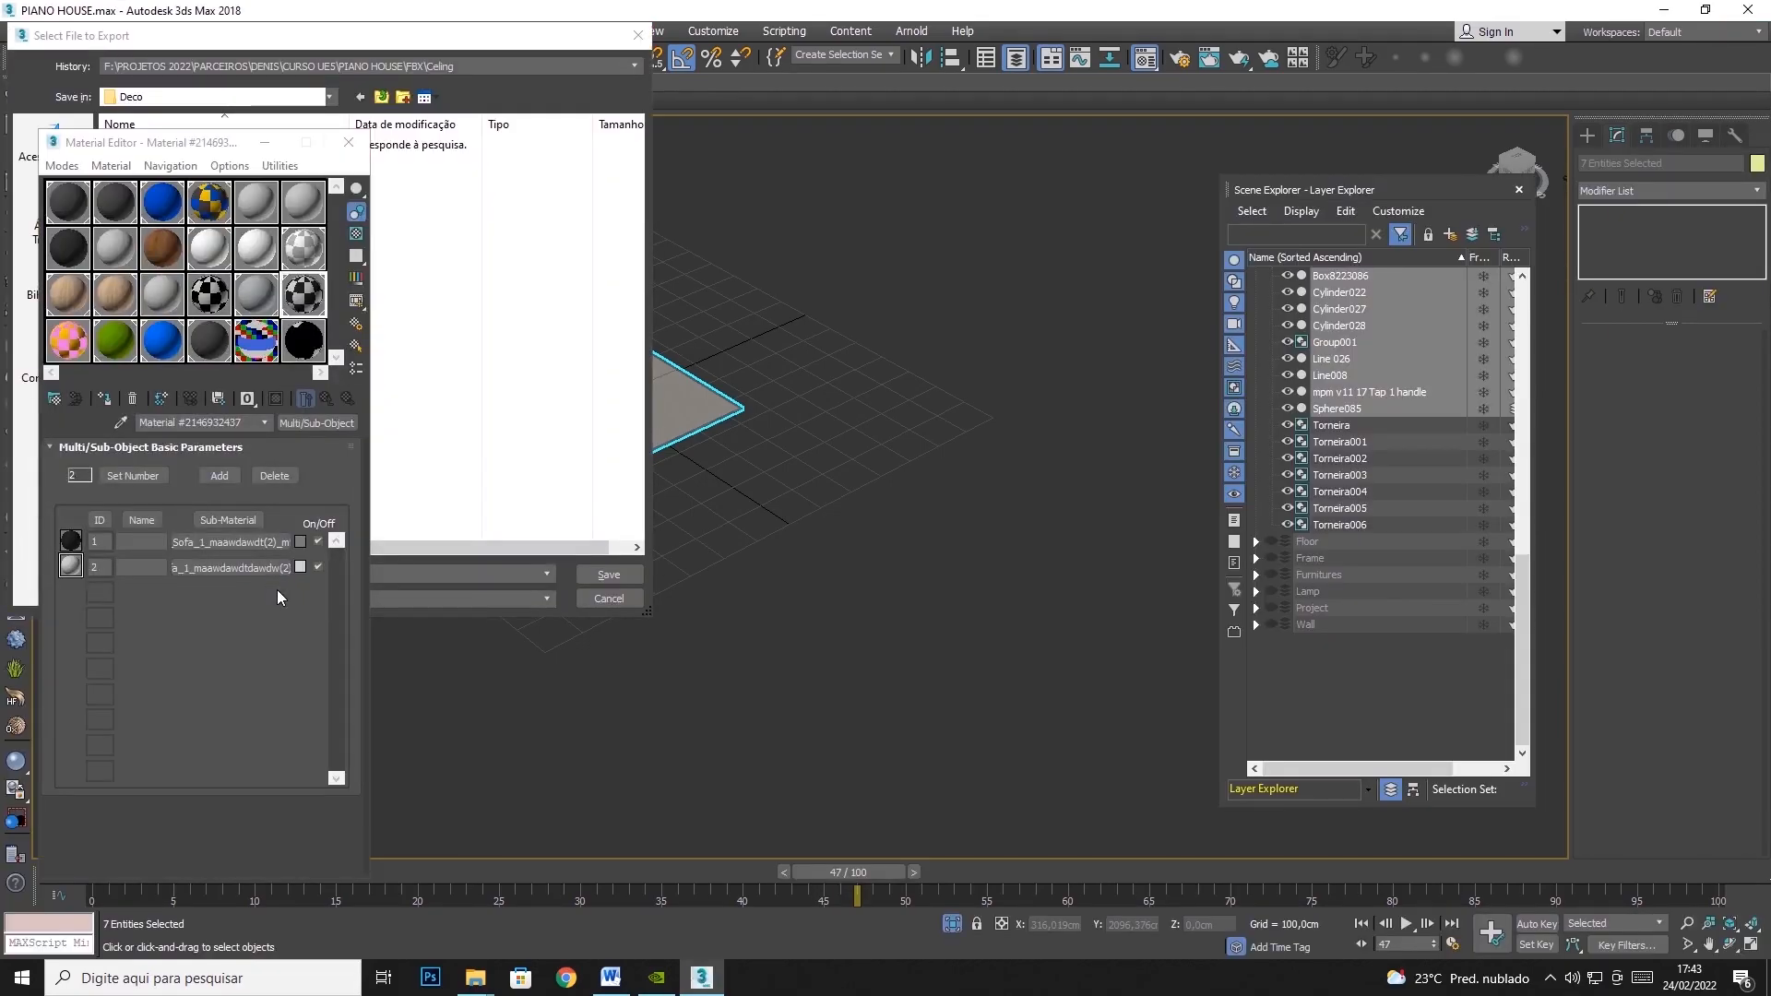
pyautogui.click(432, 37)
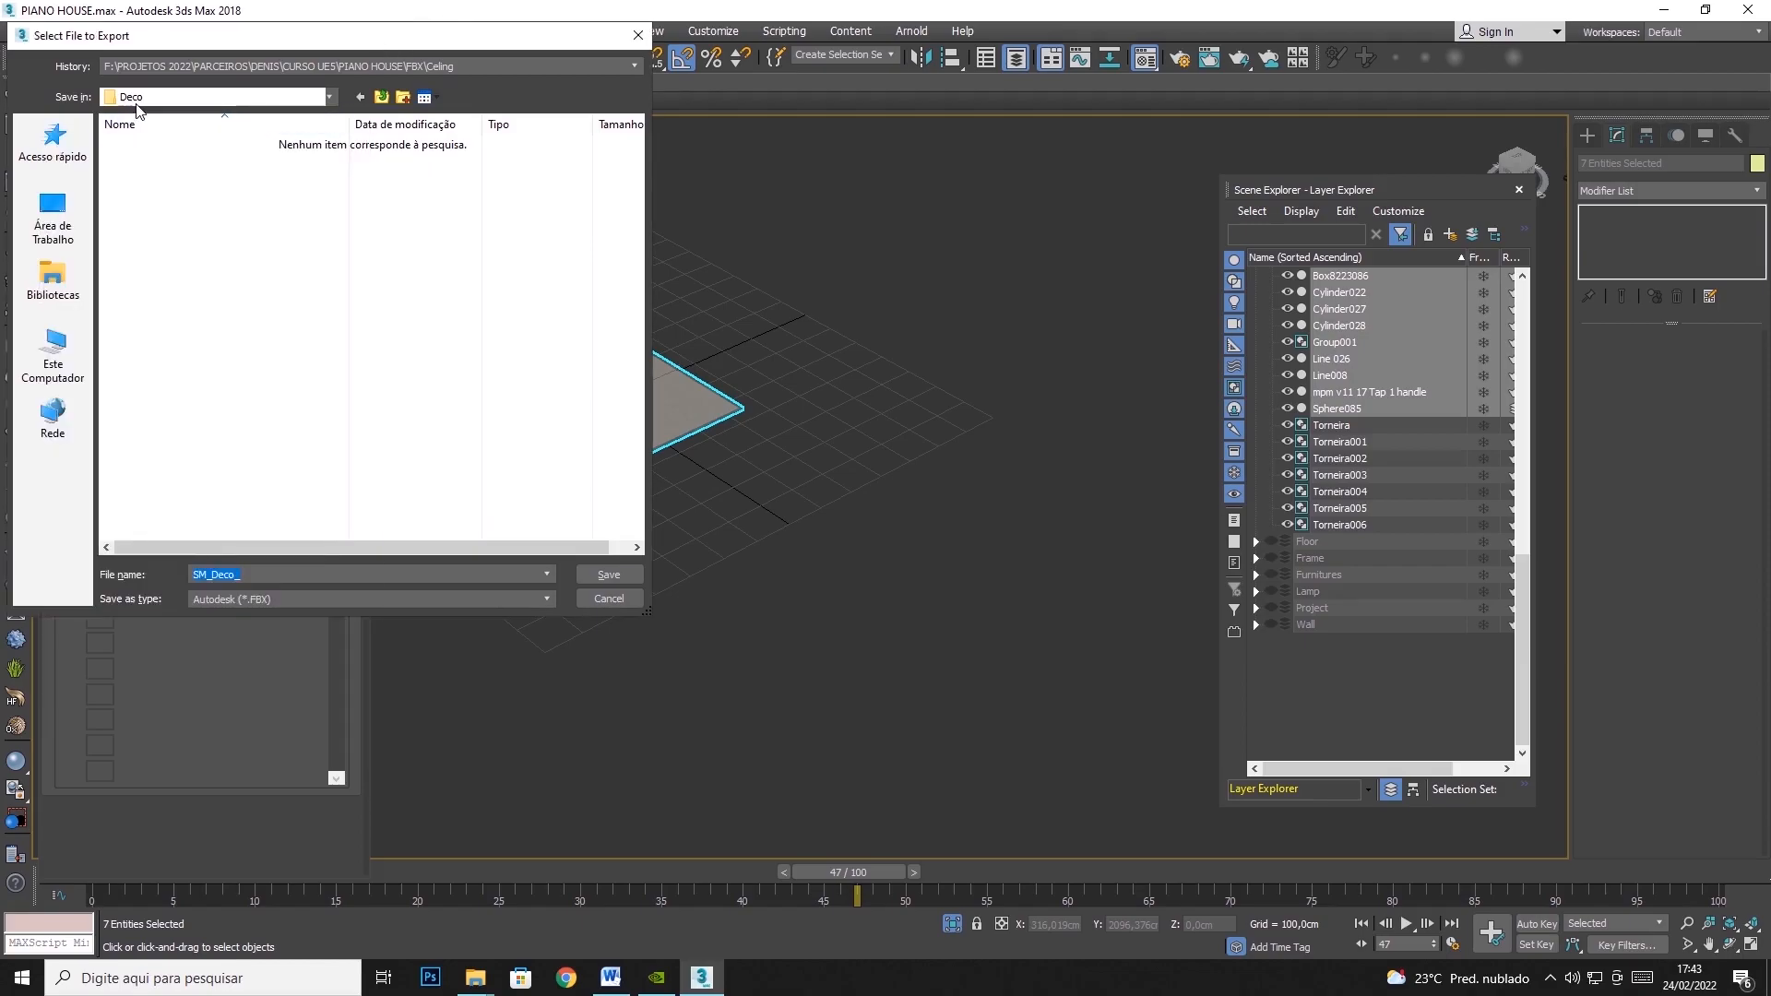
pyautogui.click(611, 574)
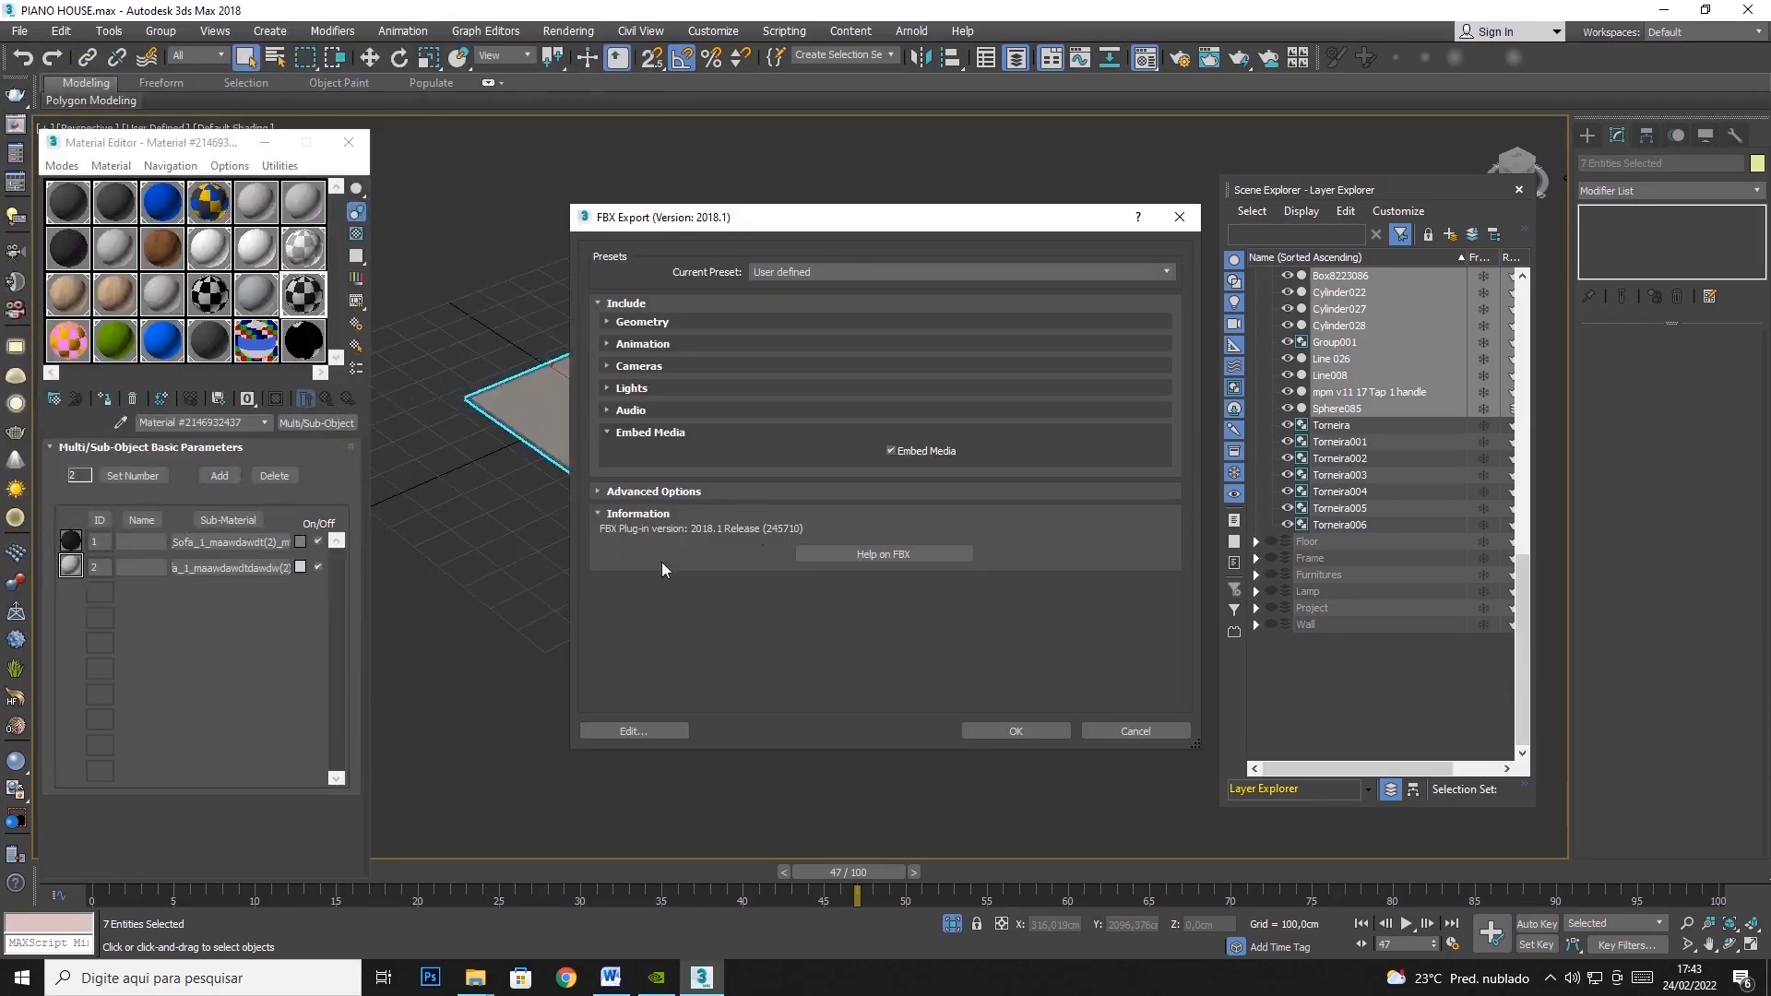
# Review the FBX export options for Geometry, Animation, Cameras, Lights and Embed Media
pyautogui.click(616, 432)
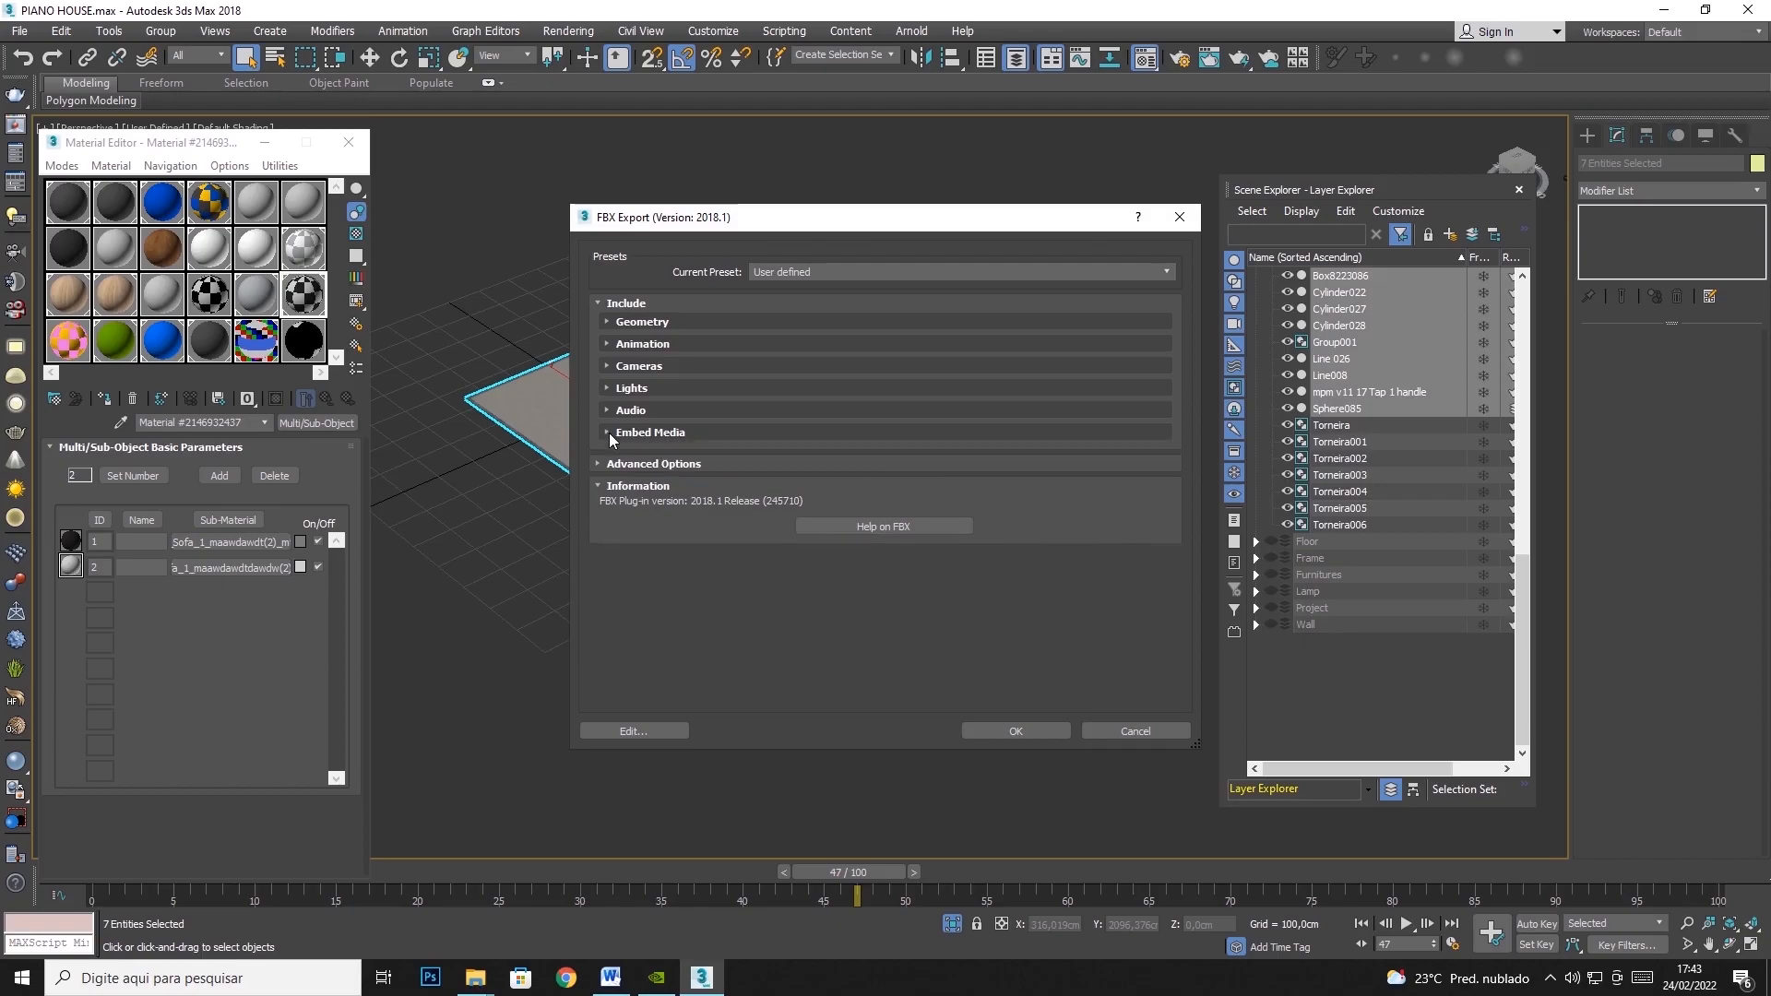
pyautogui.click(612, 322)
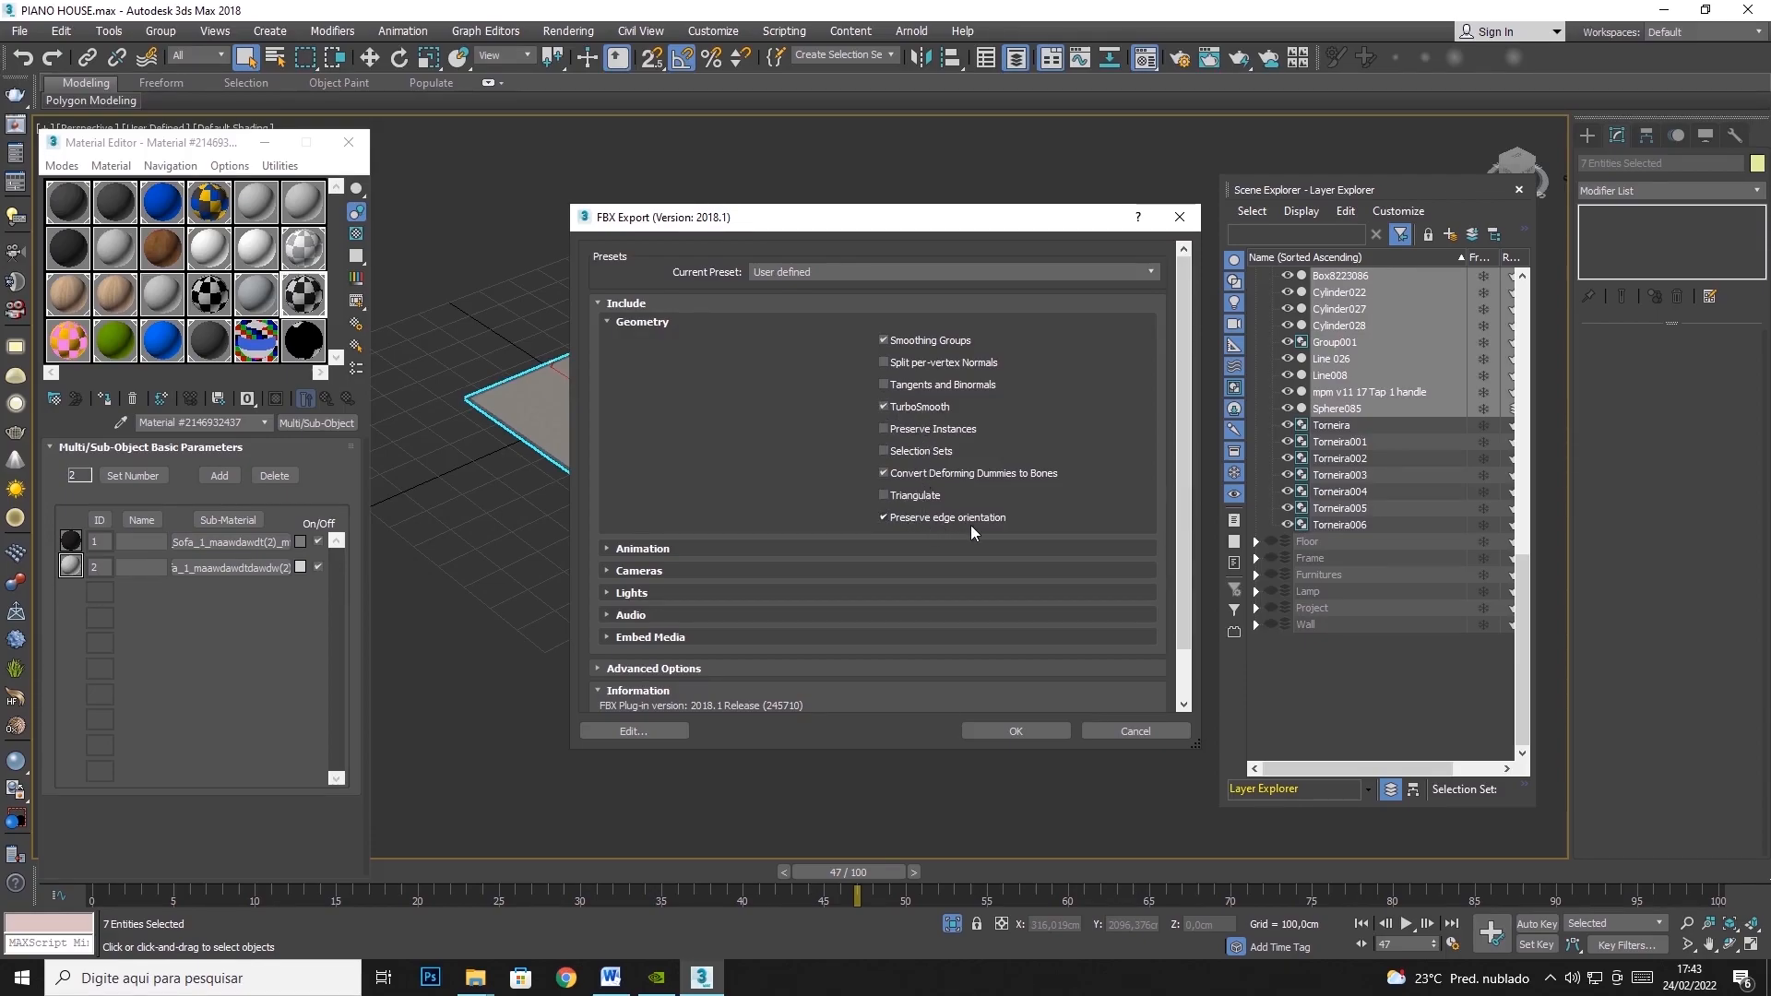
pyautogui.click(600, 303)
pyautogui.click(600, 302)
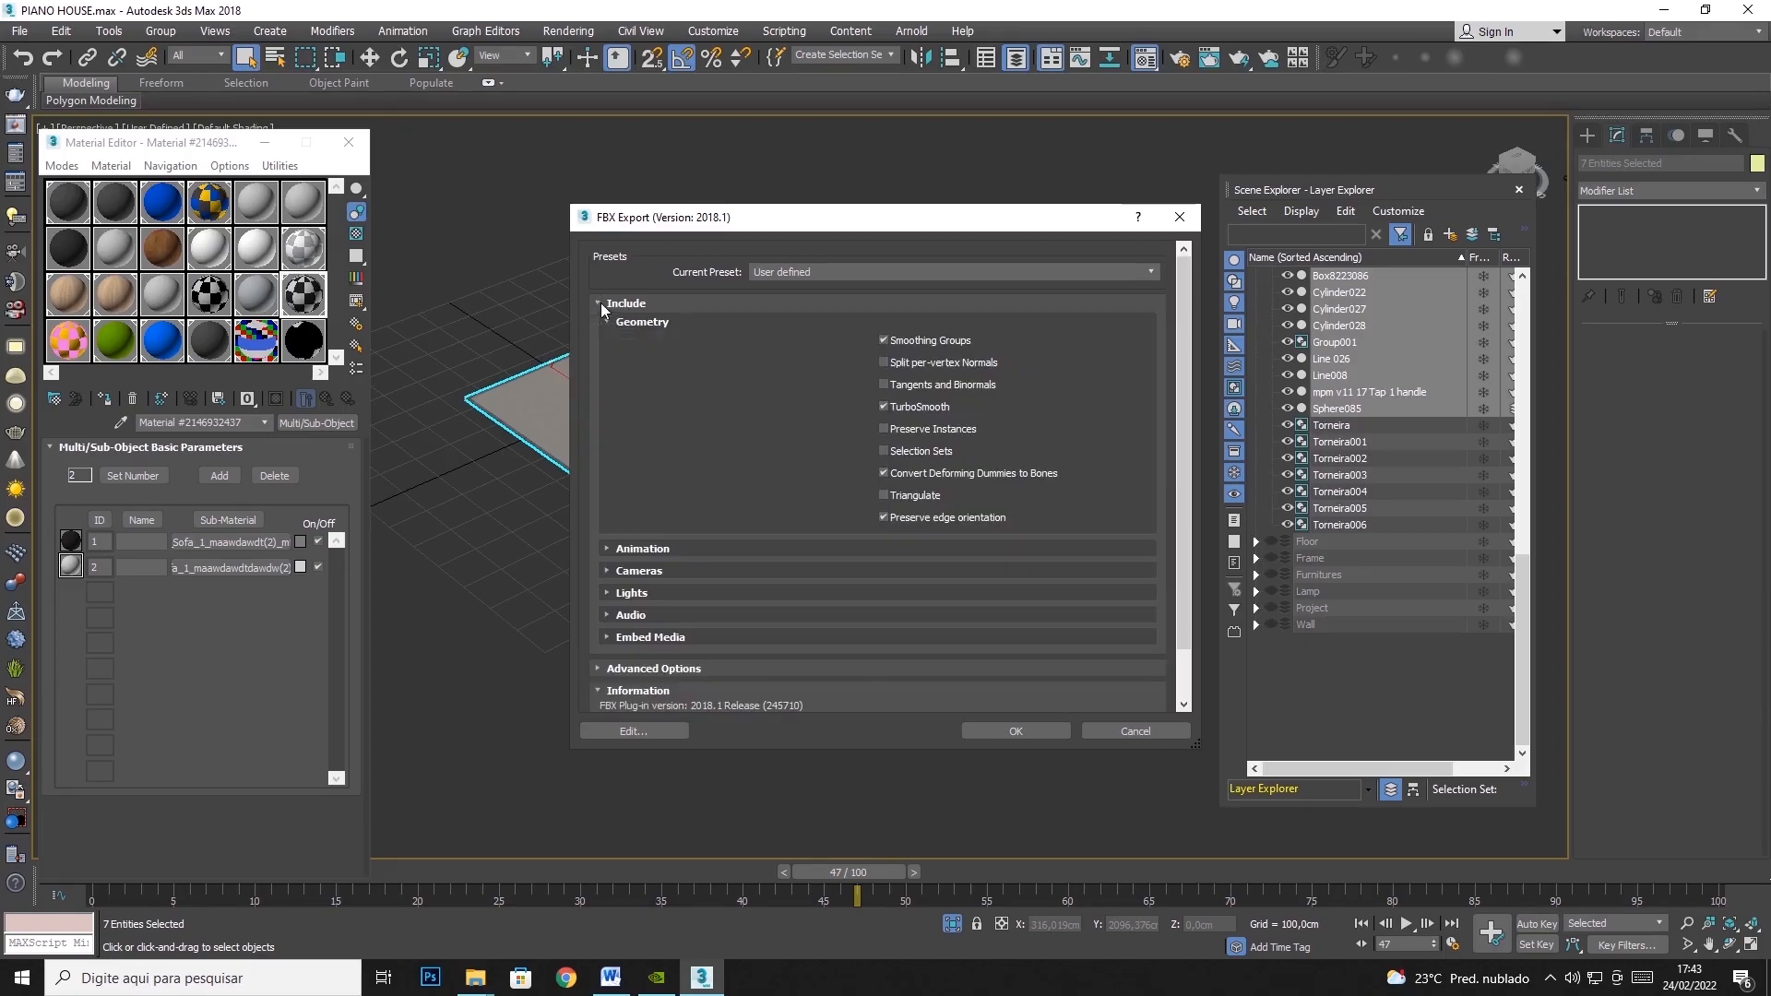
pyautogui.click(605, 549)
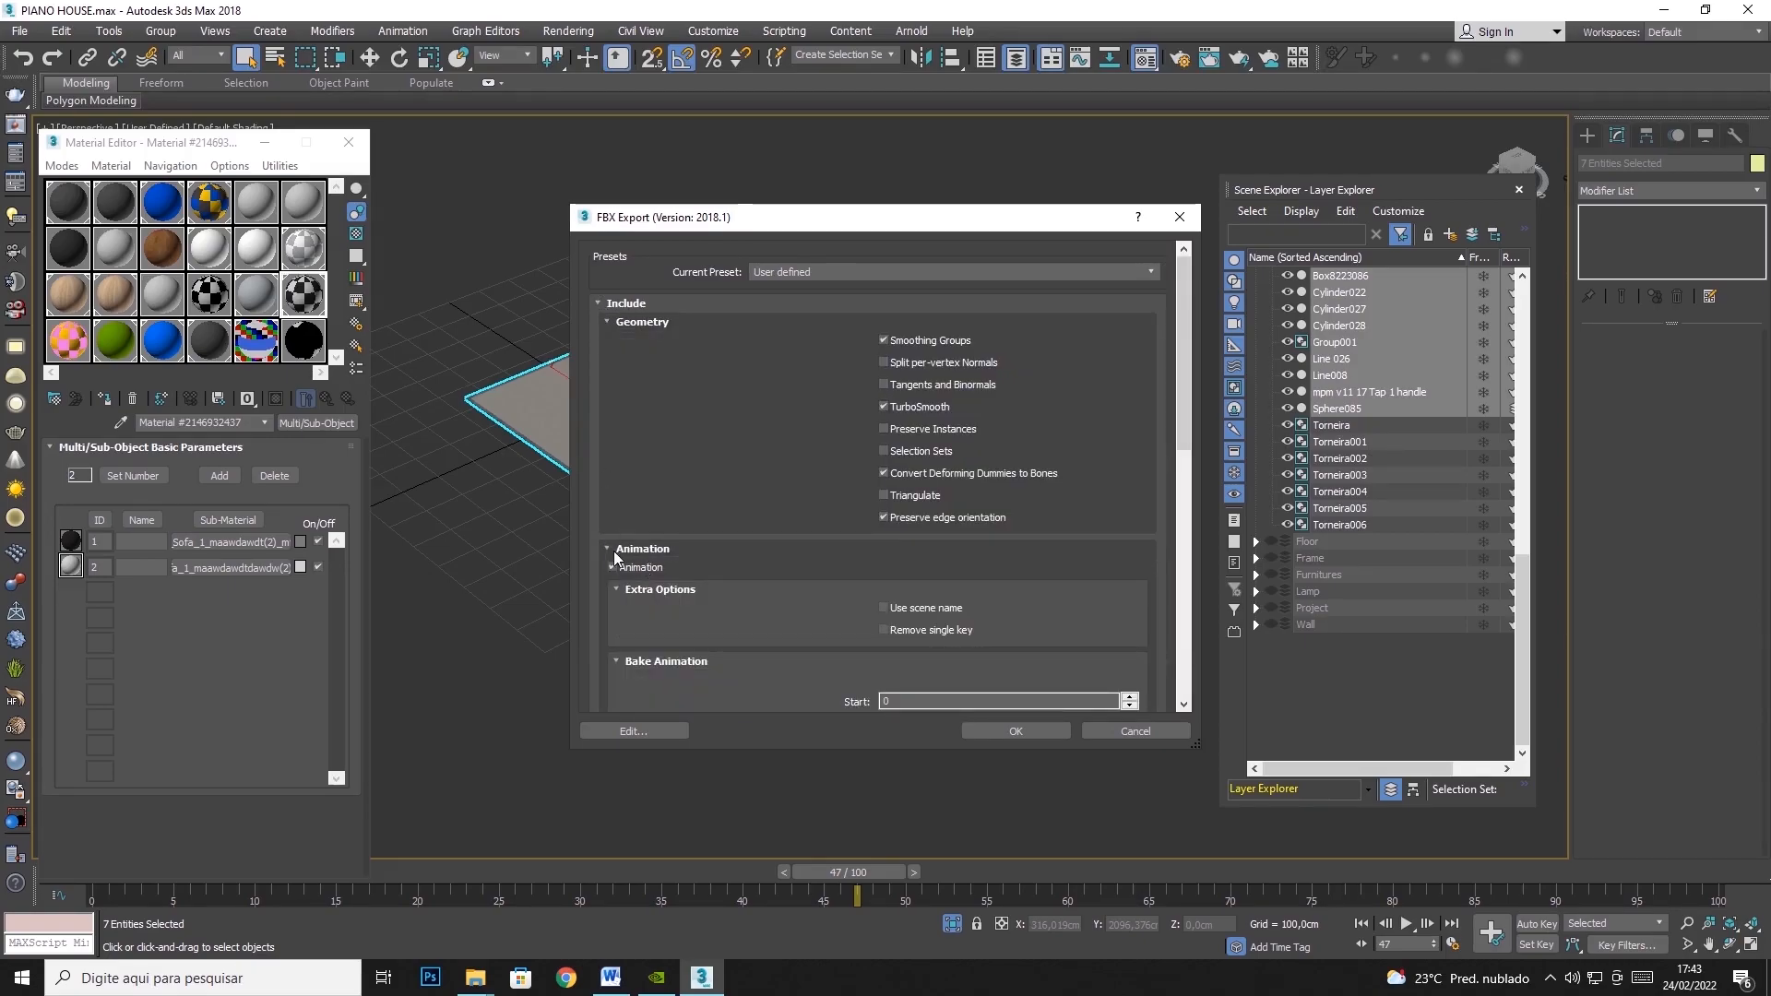
pyautogui.click(607, 550)
pyautogui.click(608, 567)
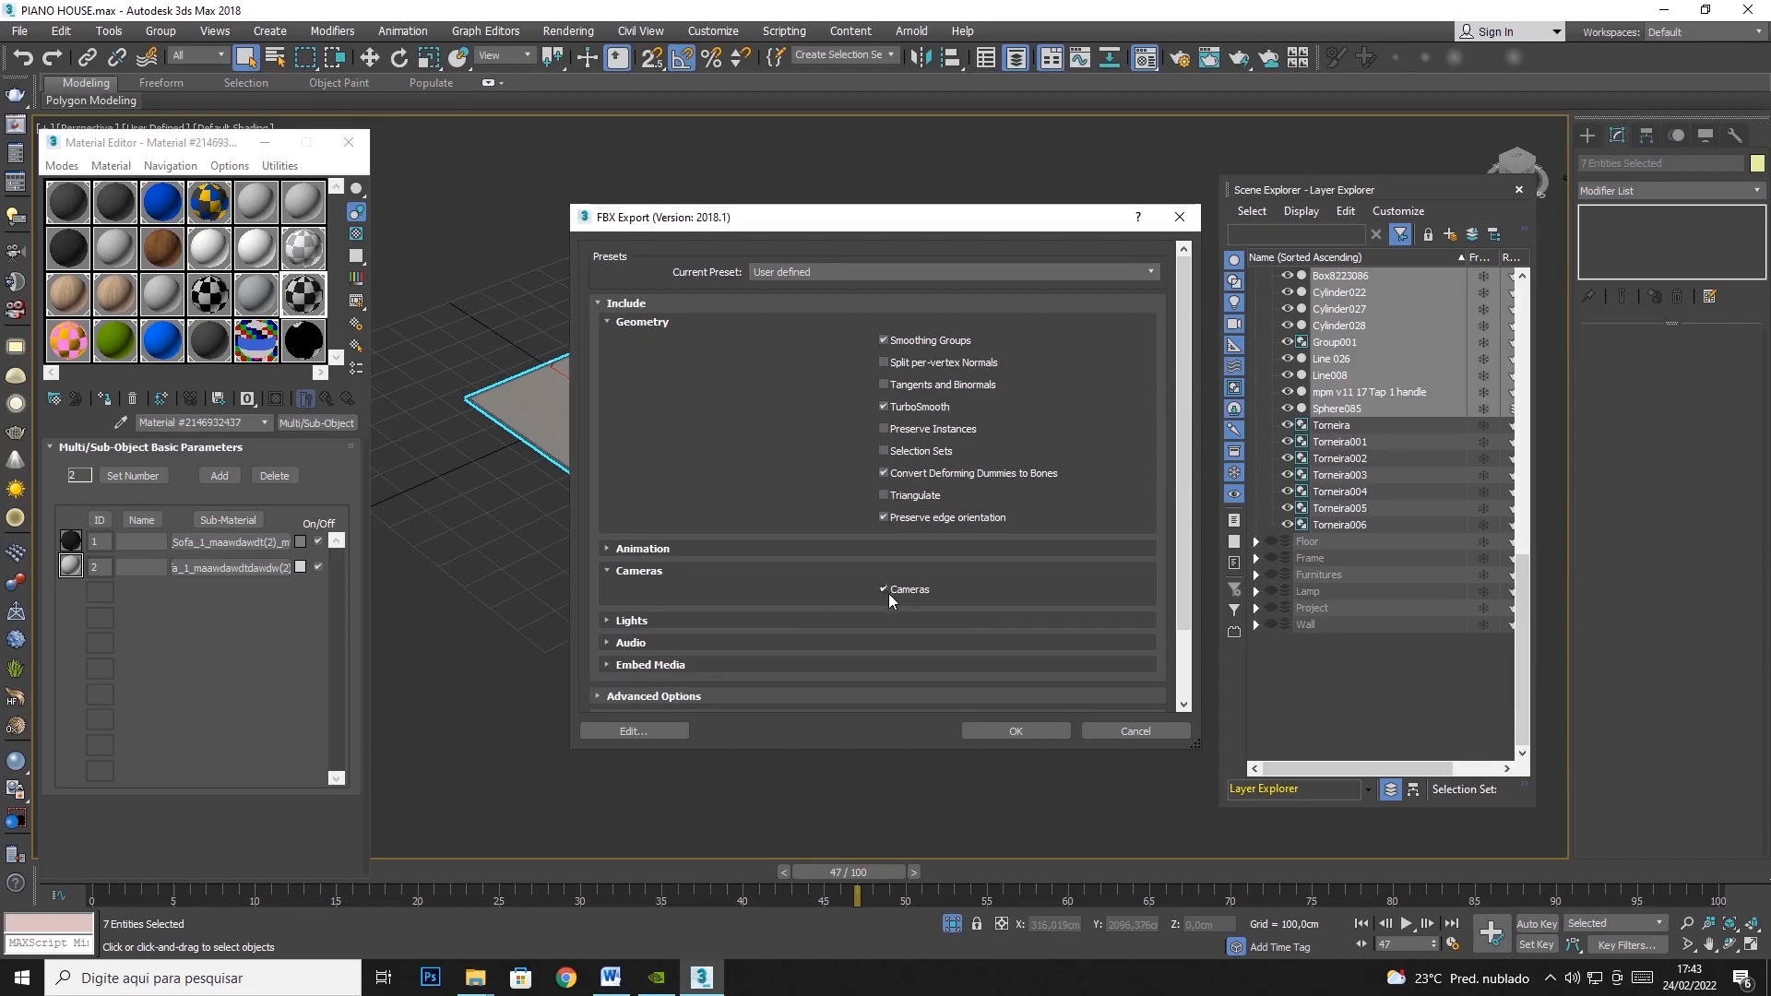
pyautogui.click(607, 570)
pyautogui.click(607, 591)
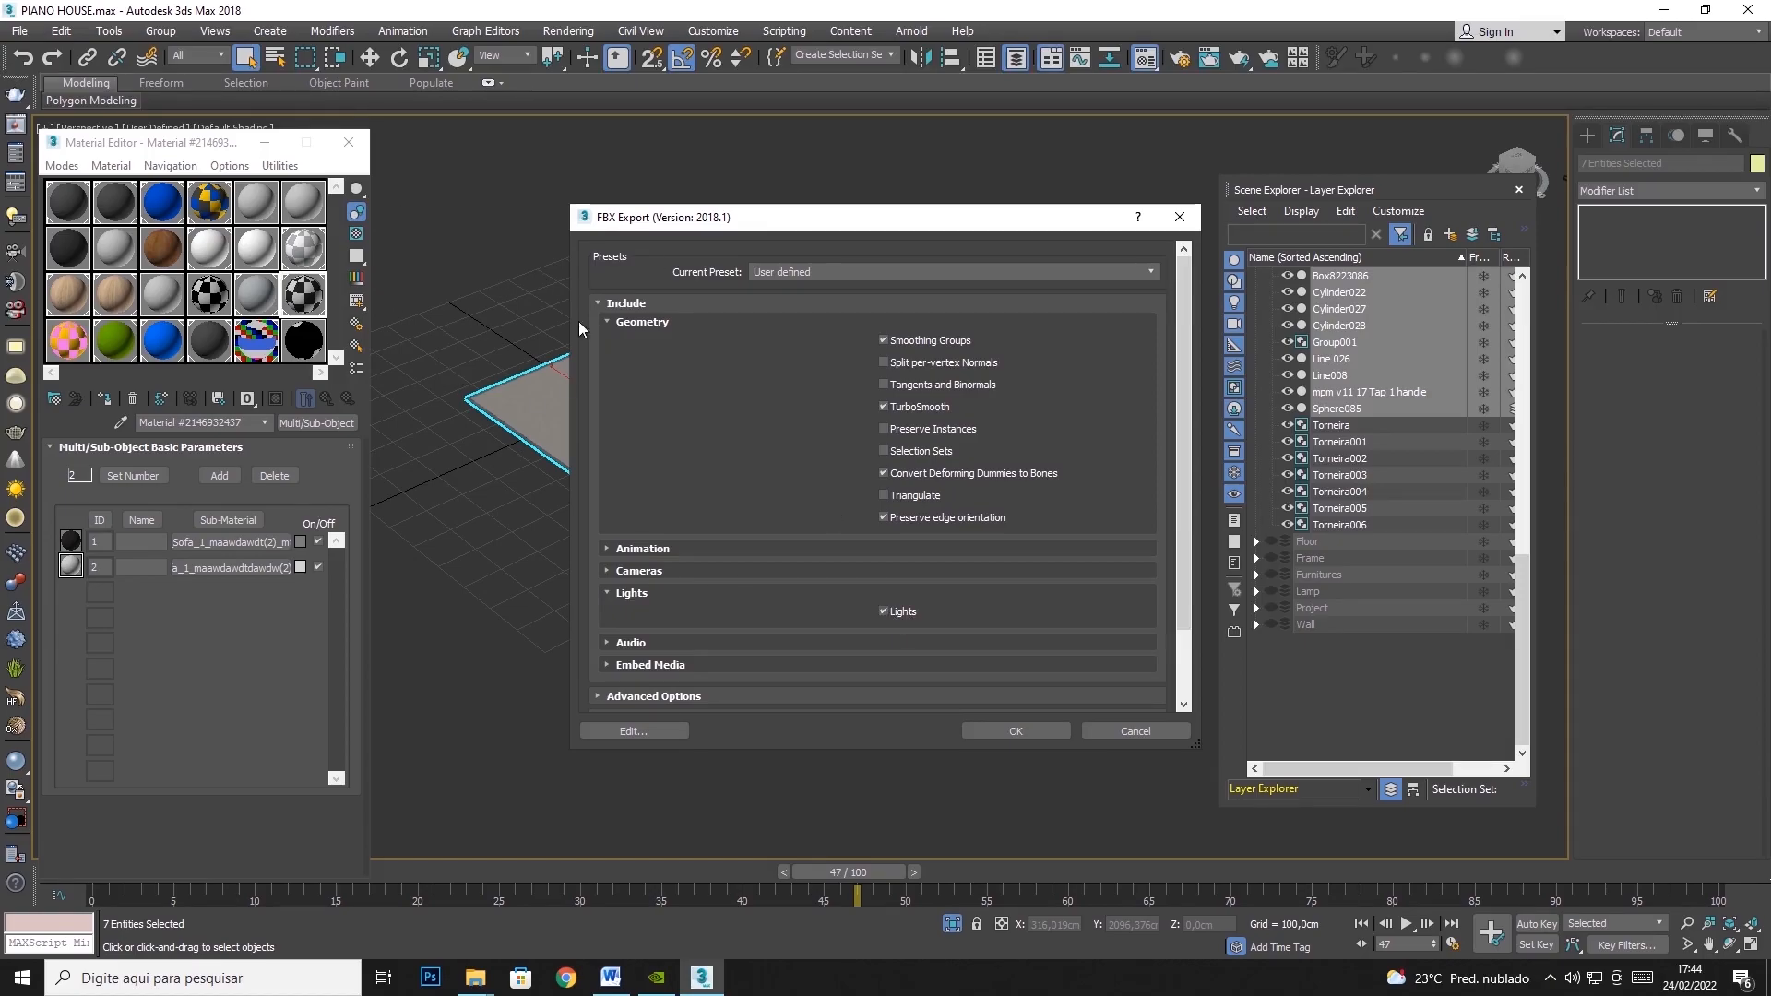
pyautogui.click(610, 593)
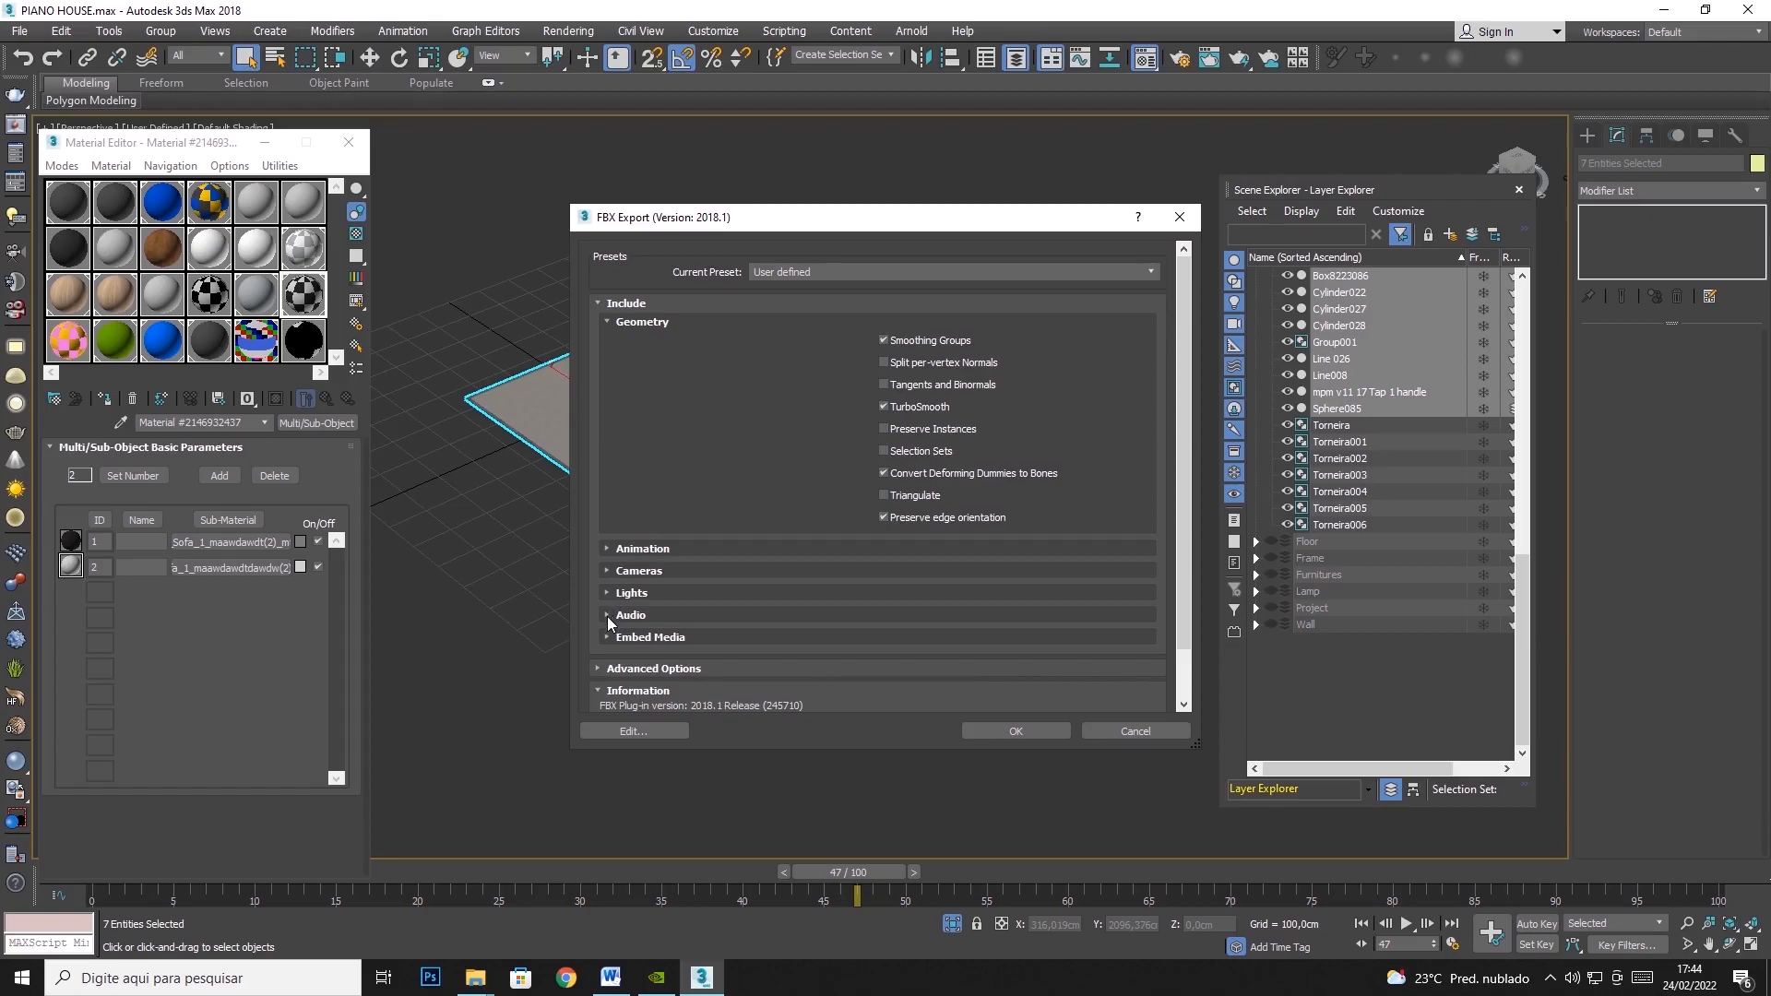
pyautogui.click(606, 637)
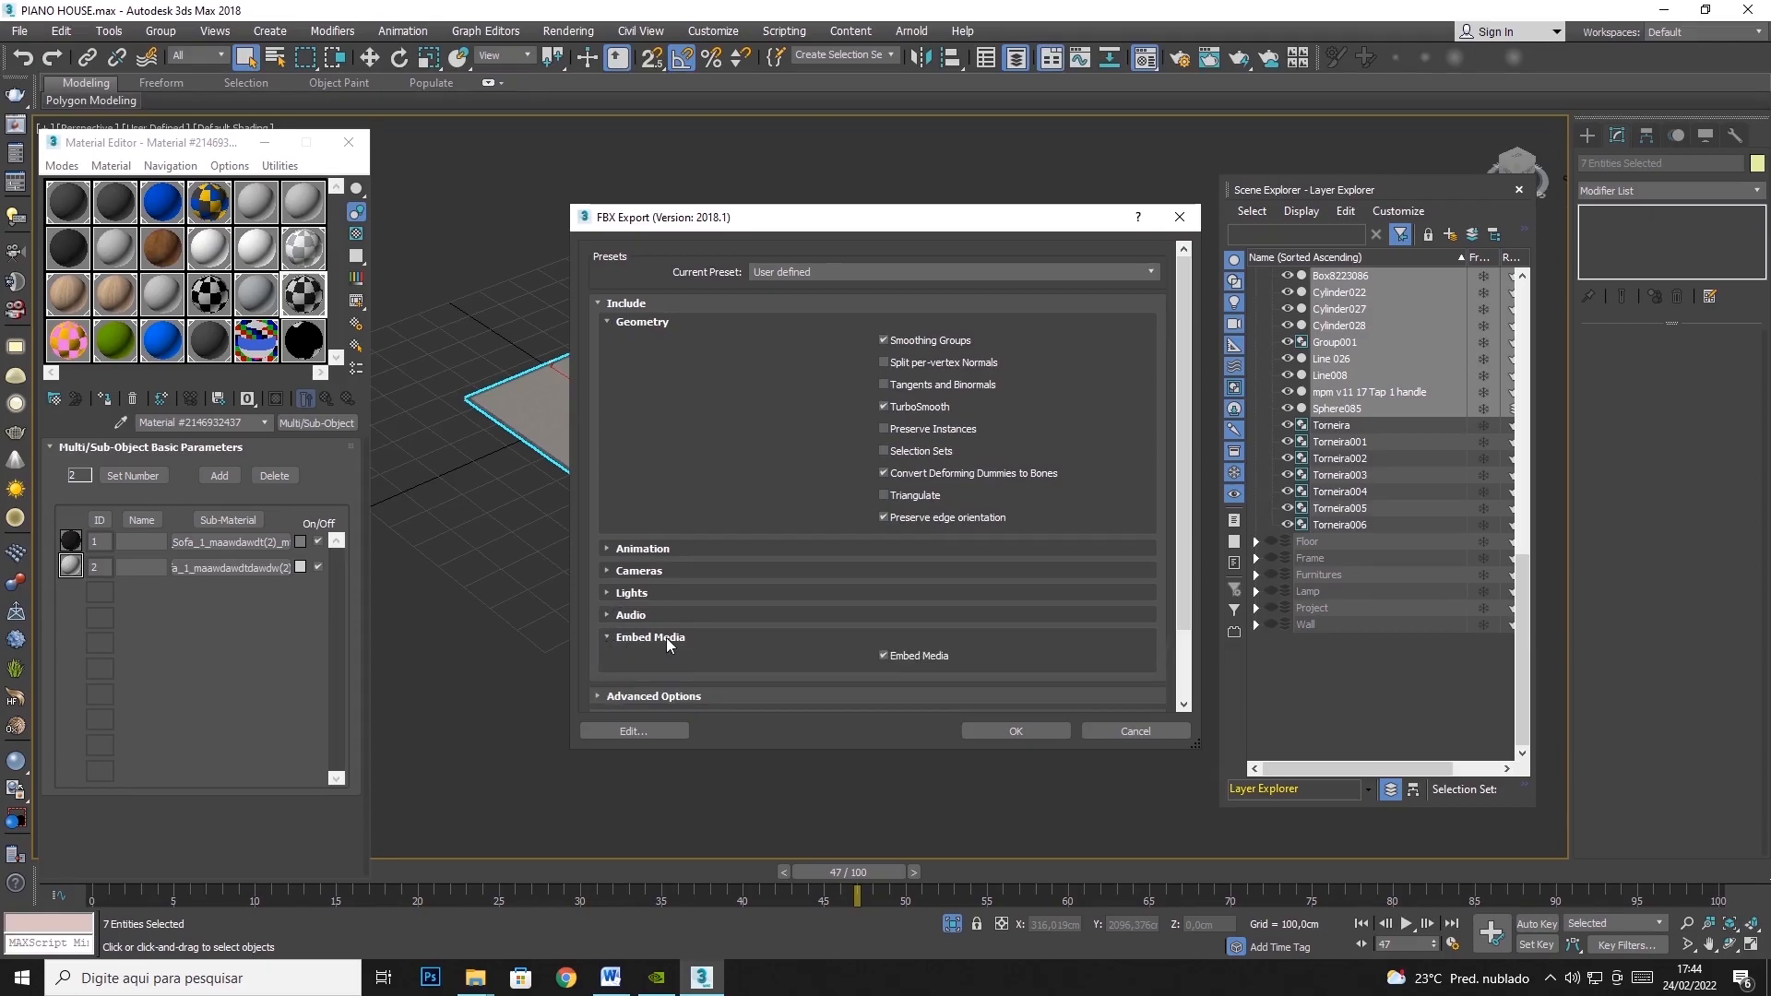
pyautogui.scroll(-2, 668, 645)
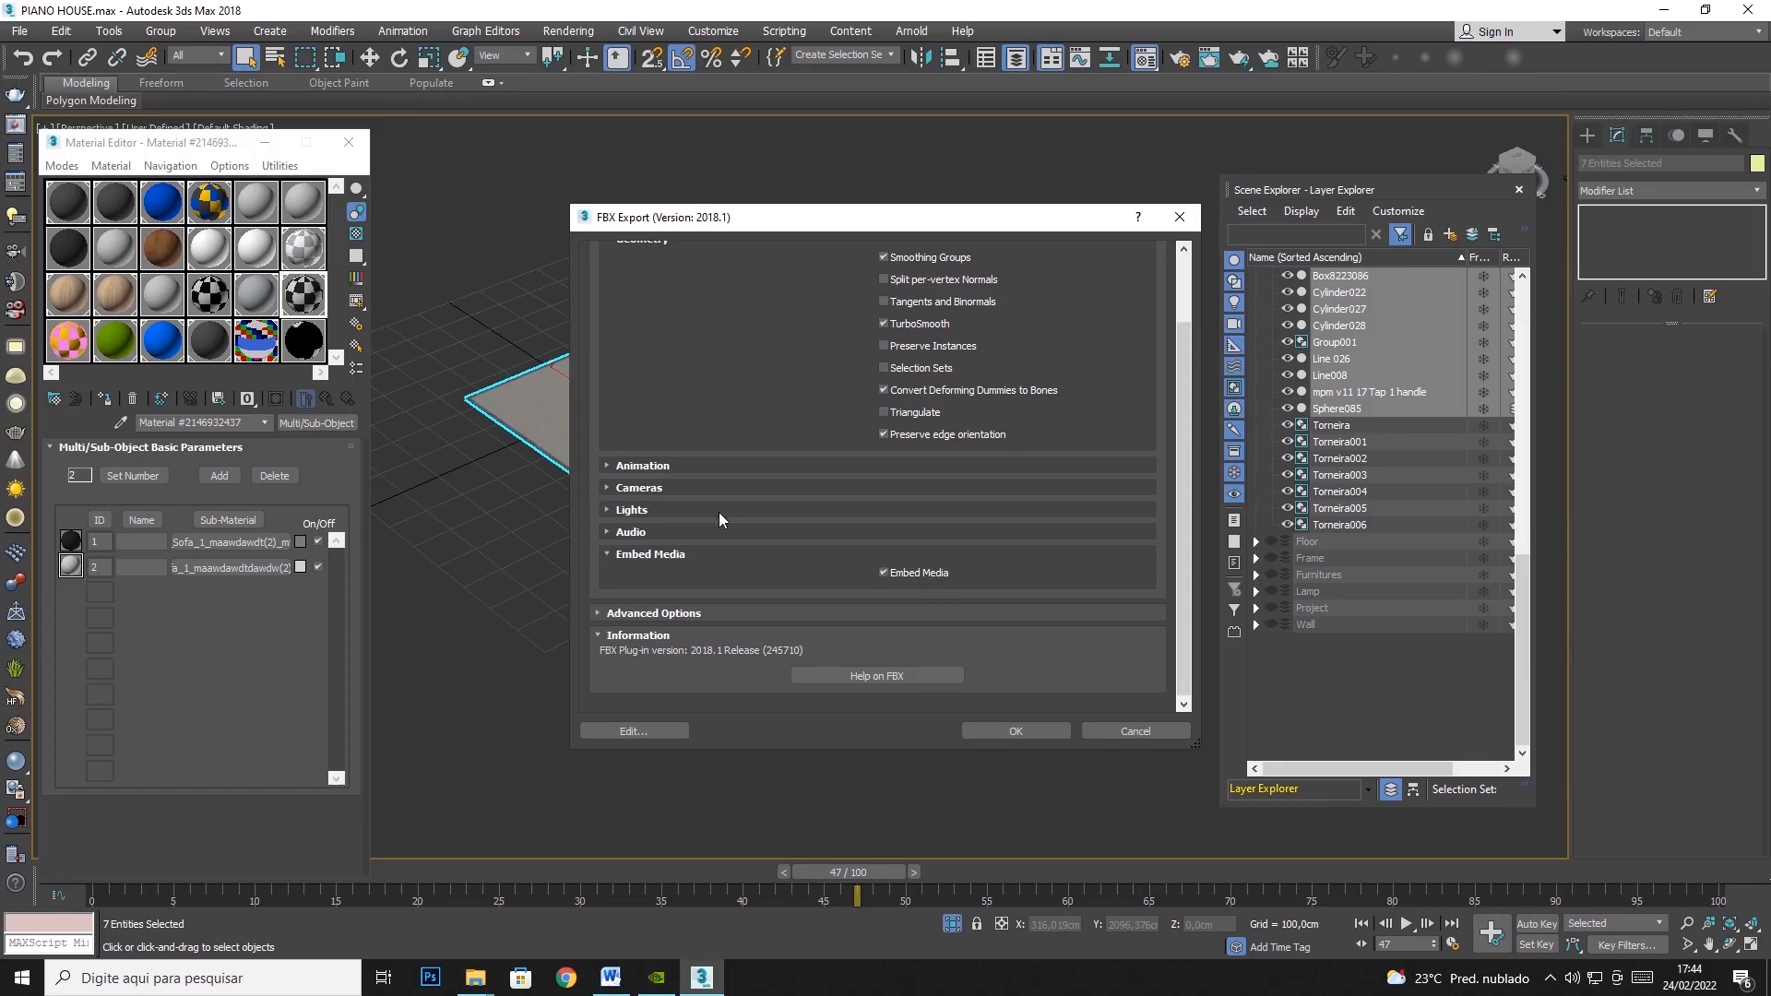
pyautogui.scroll(1, 603, 556)
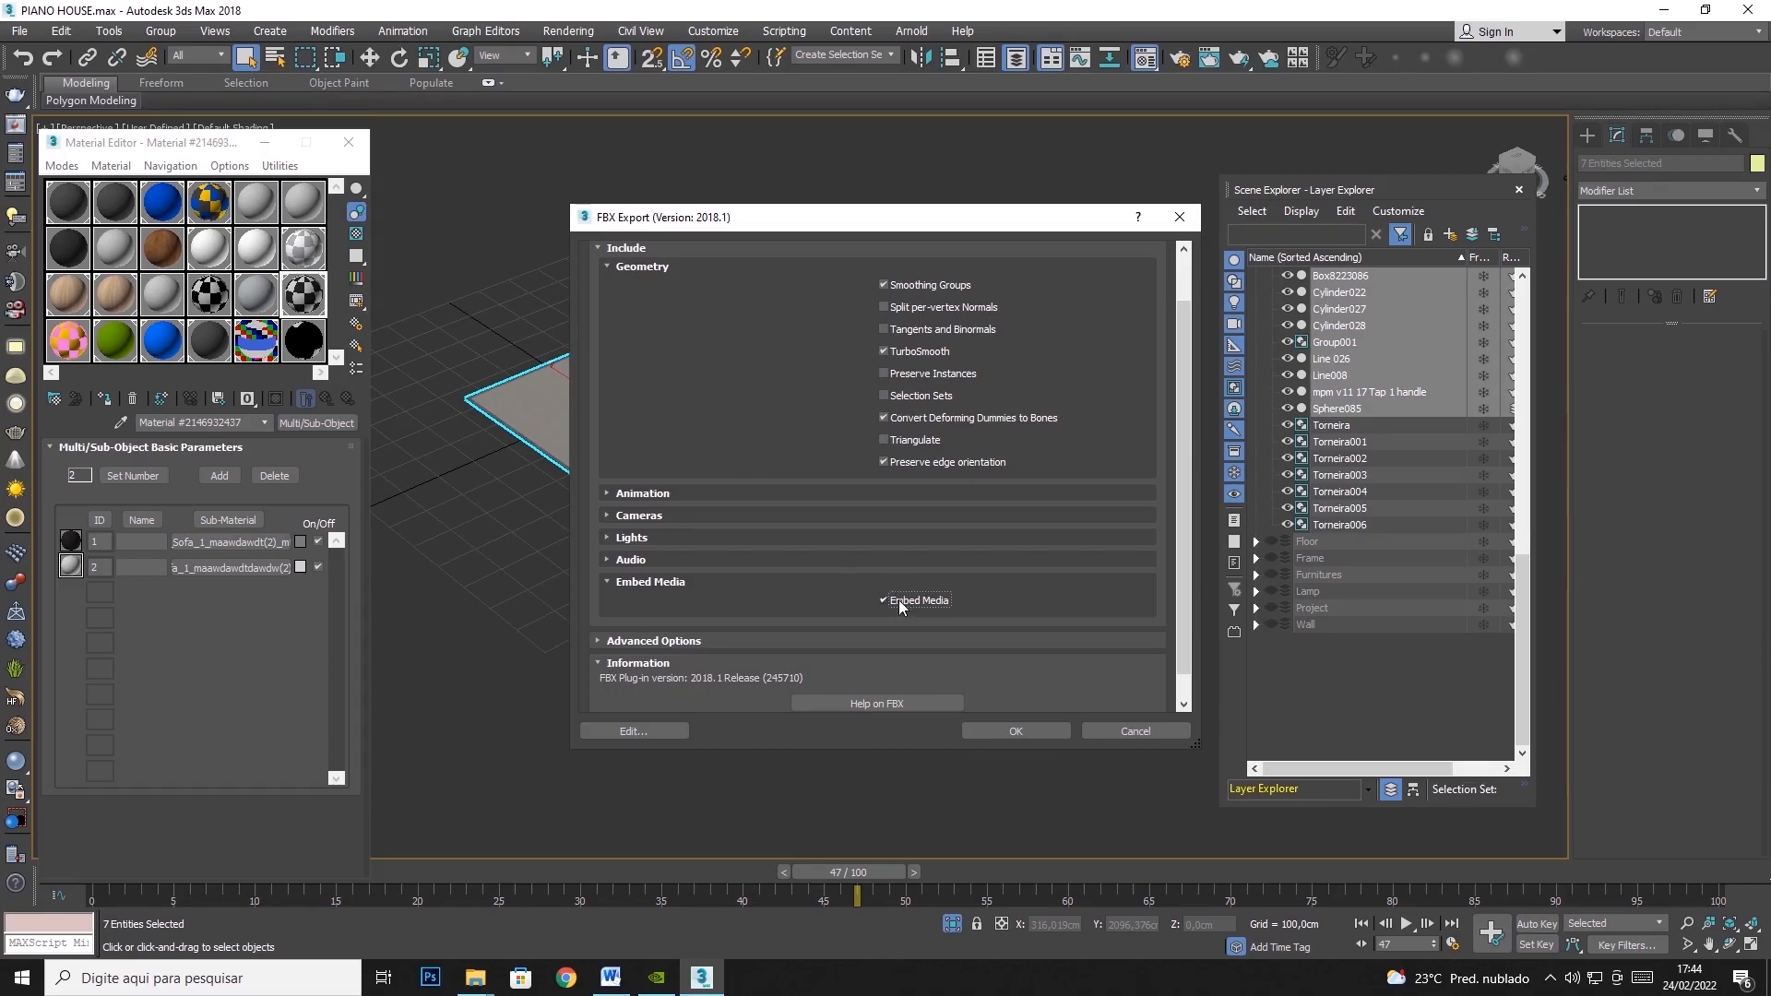
# Expand the Geometry, Animation, Cameras and Lights options, then export the Deco objects with the current settings and dismiss the warnings
pyautogui.click(606, 268)
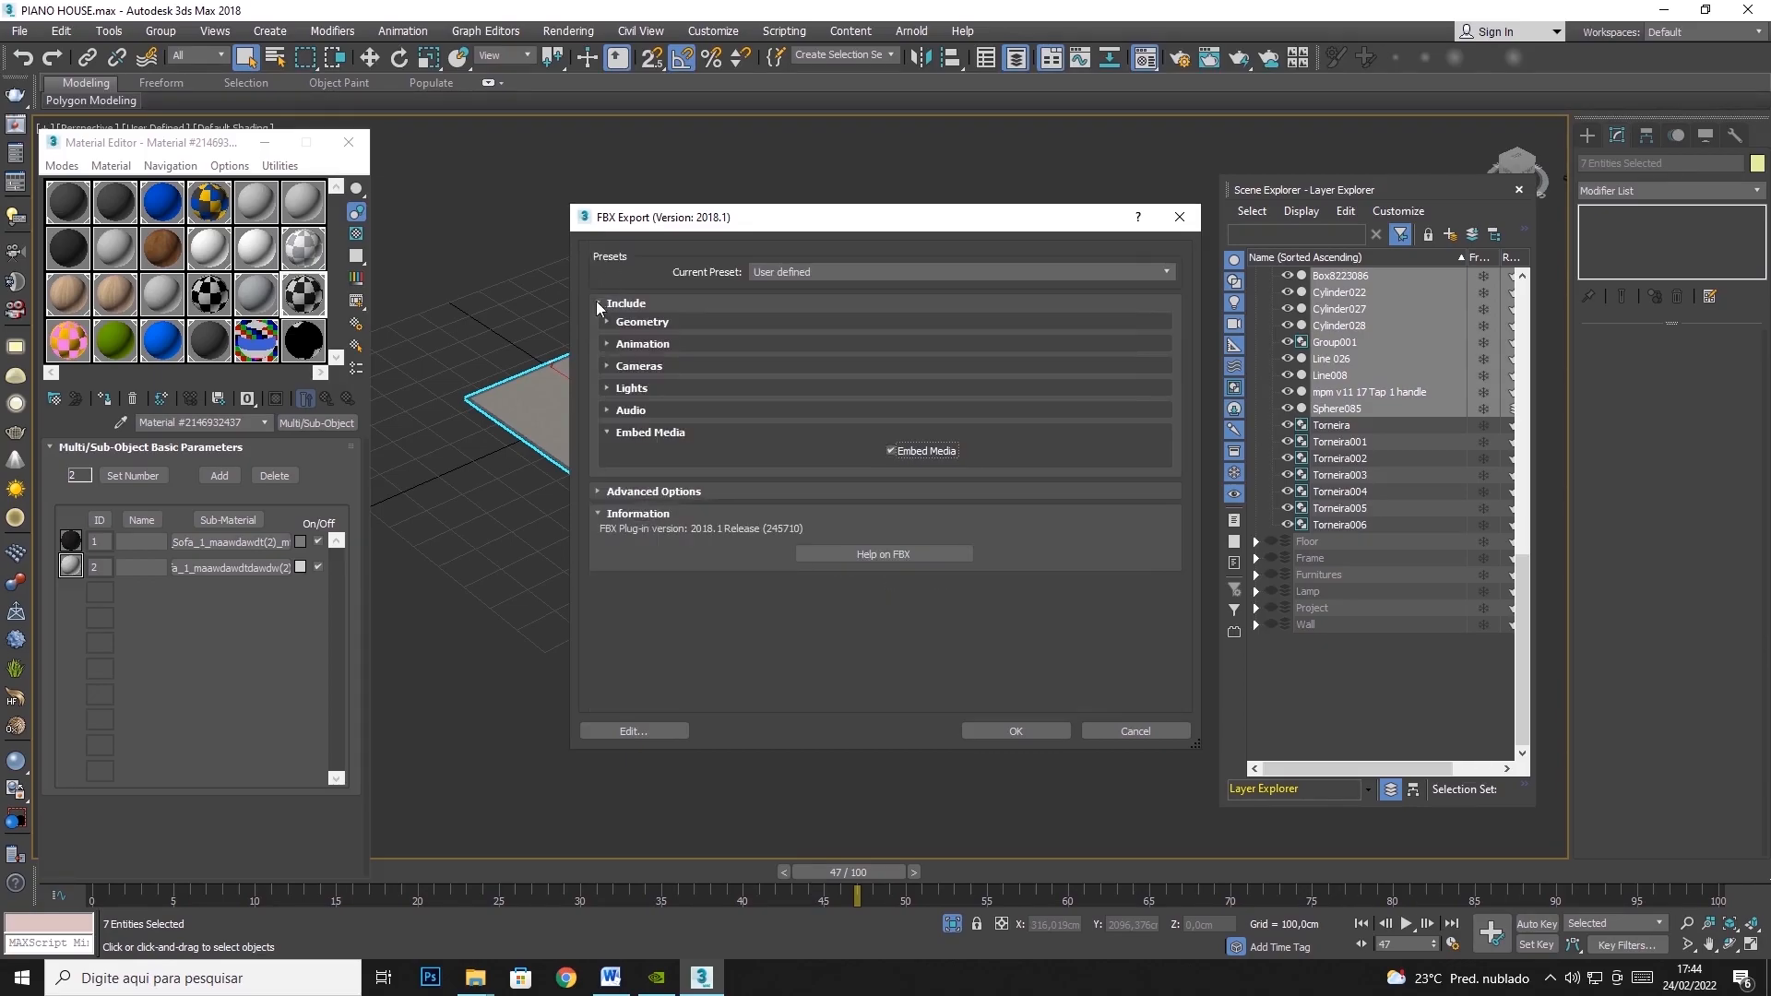
pyautogui.click(606, 321)
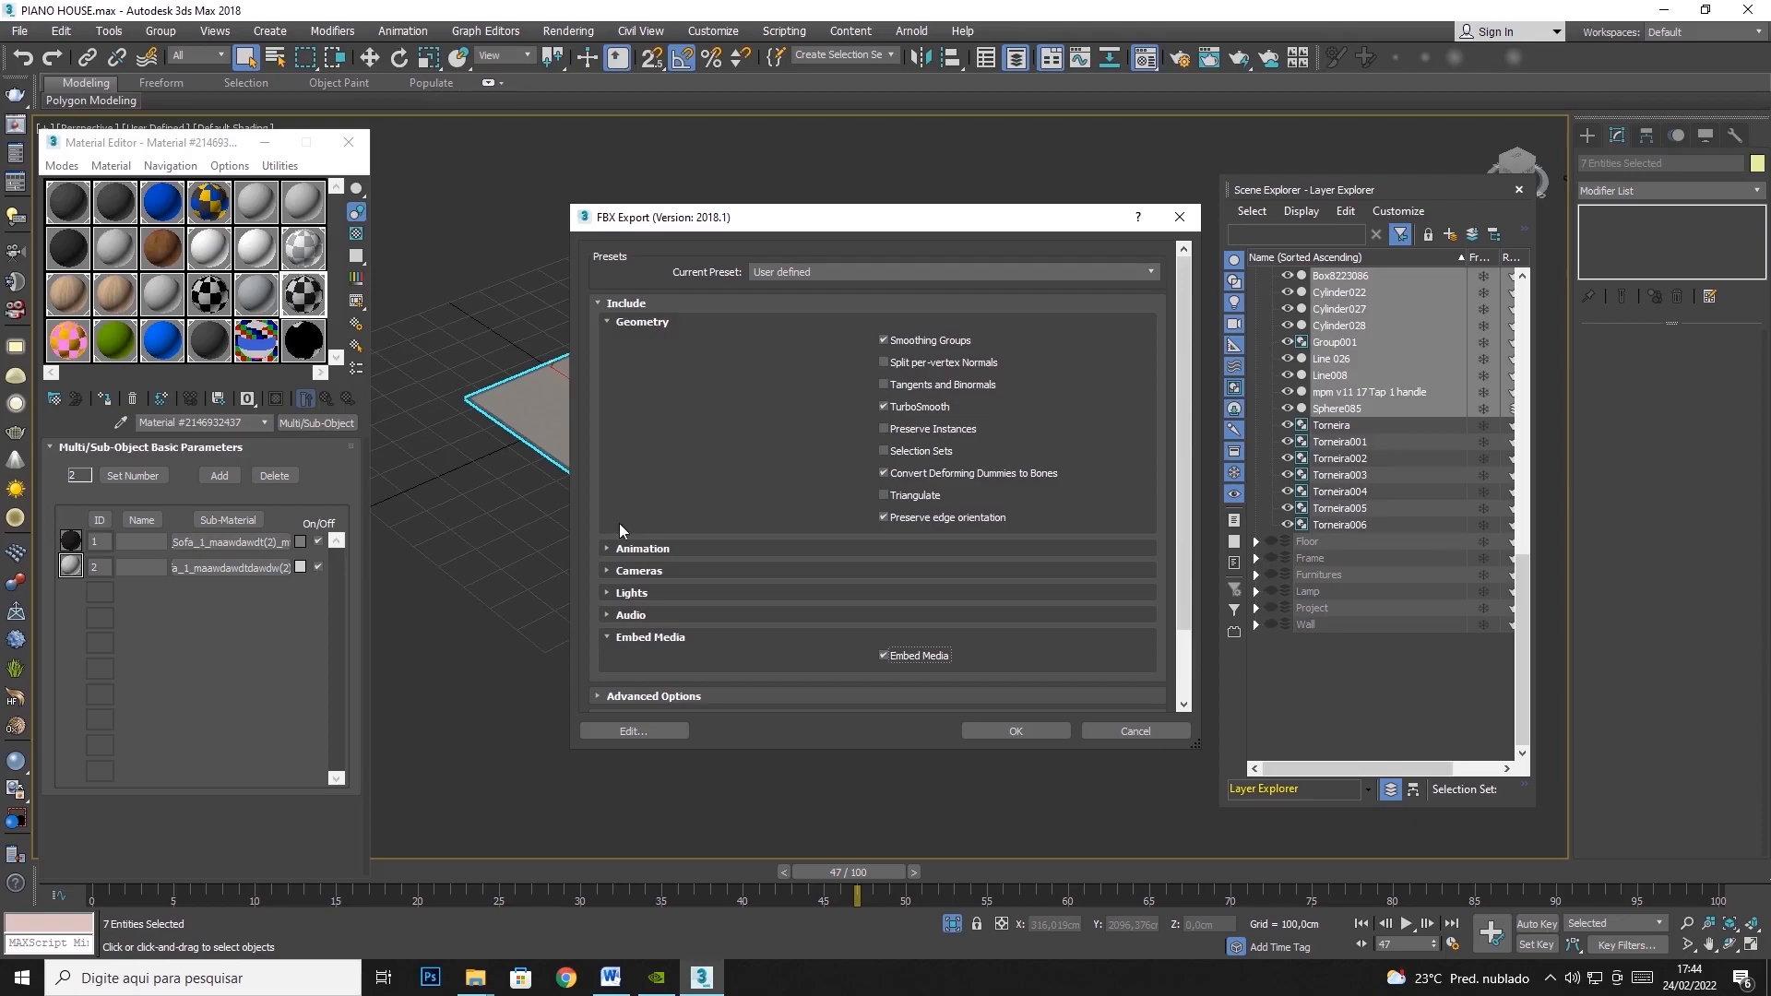
pyautogui.click(606, 549)
pyautogui.scroll(-3, 616, 544)
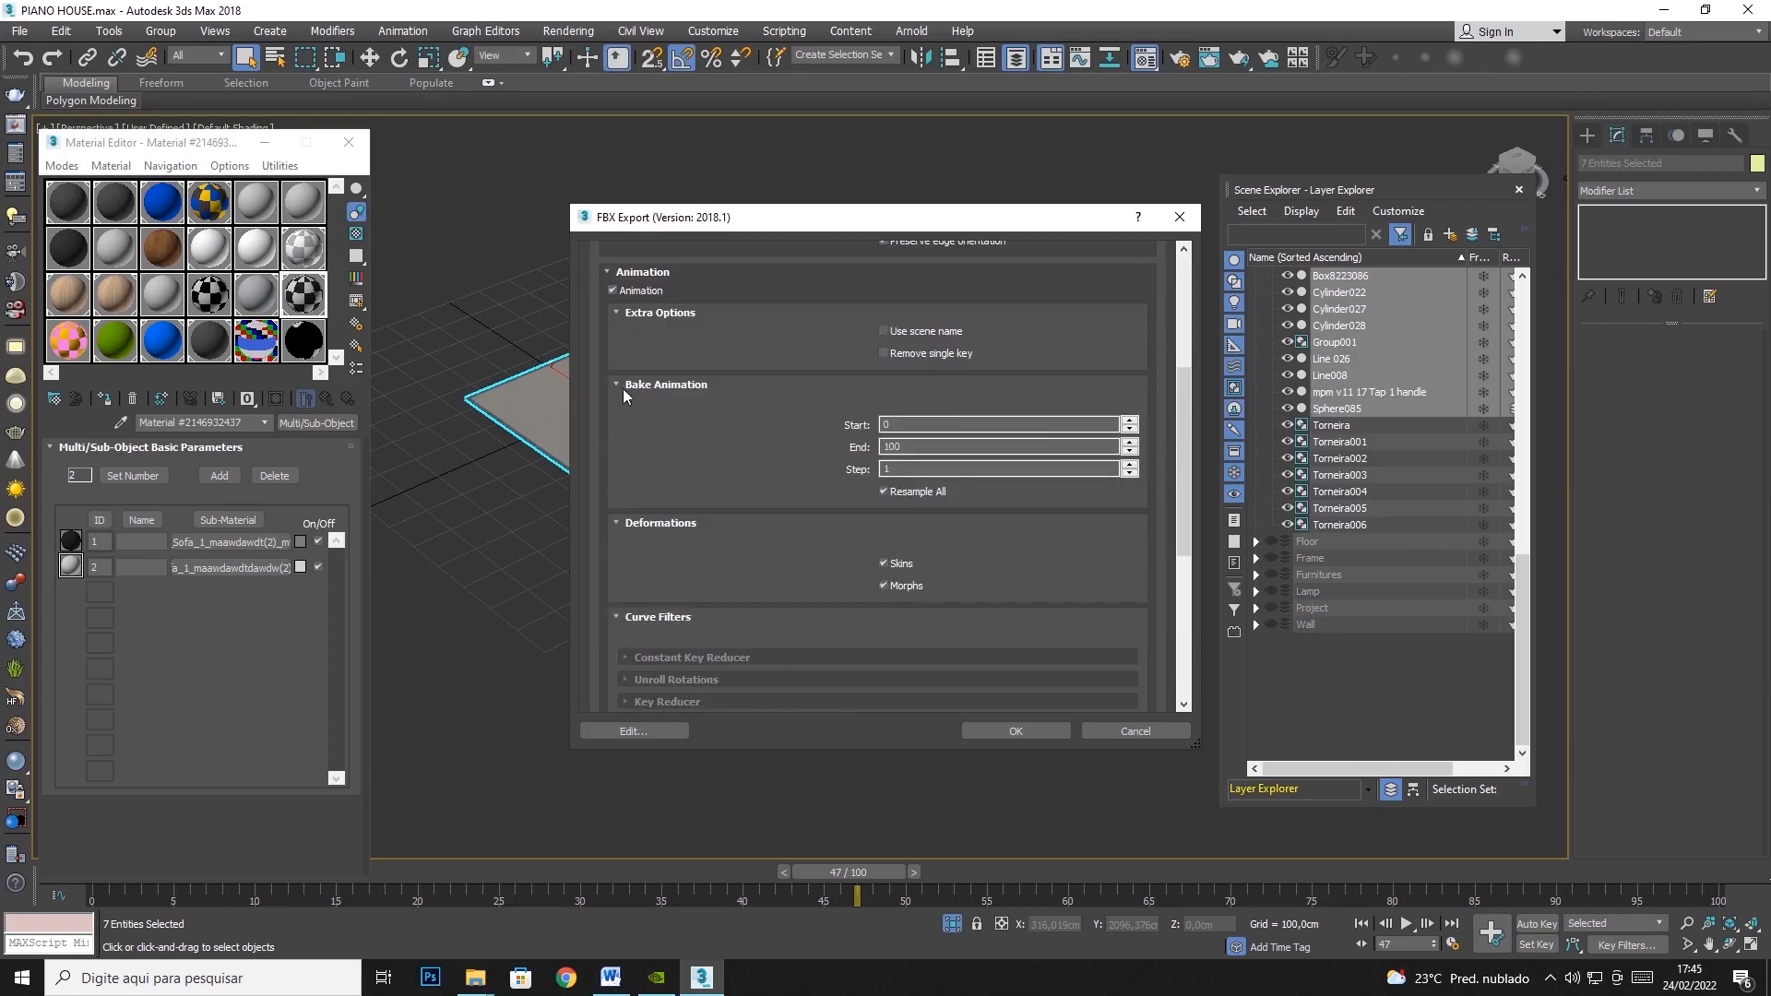
pyautogui.scroll(-4, 627, 415)
pyautogui.click(609, 489)
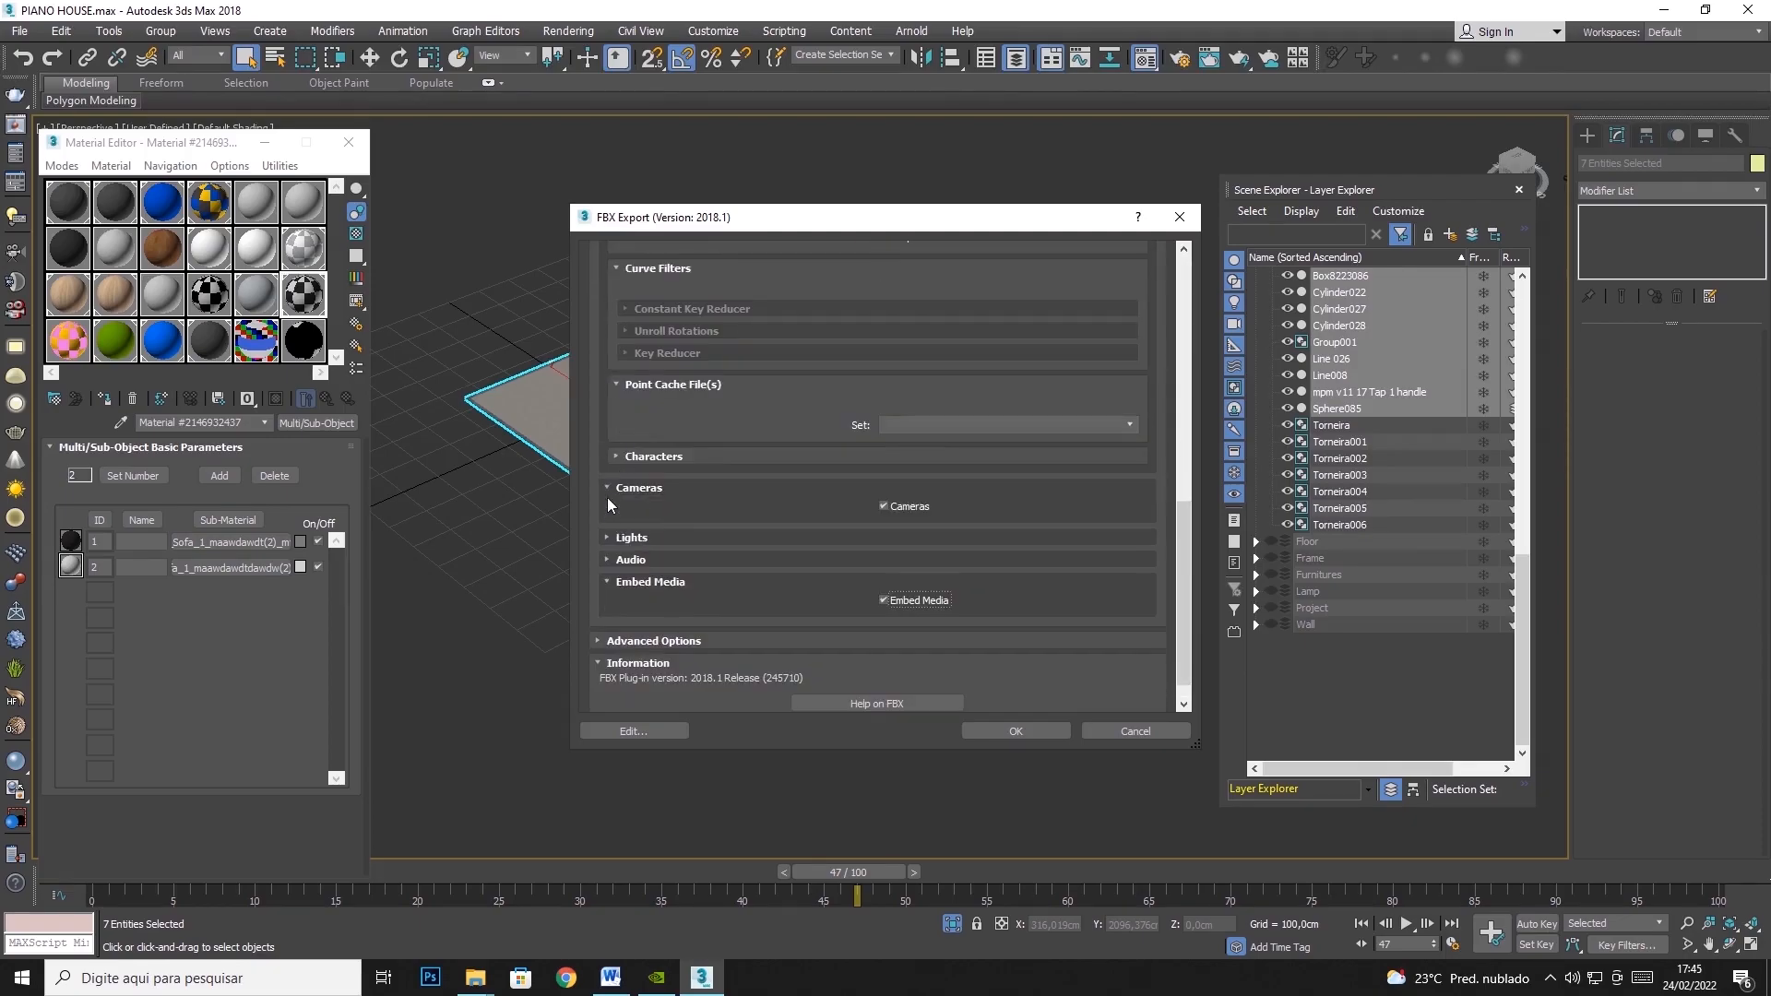
pyautogui.click(605, 539)
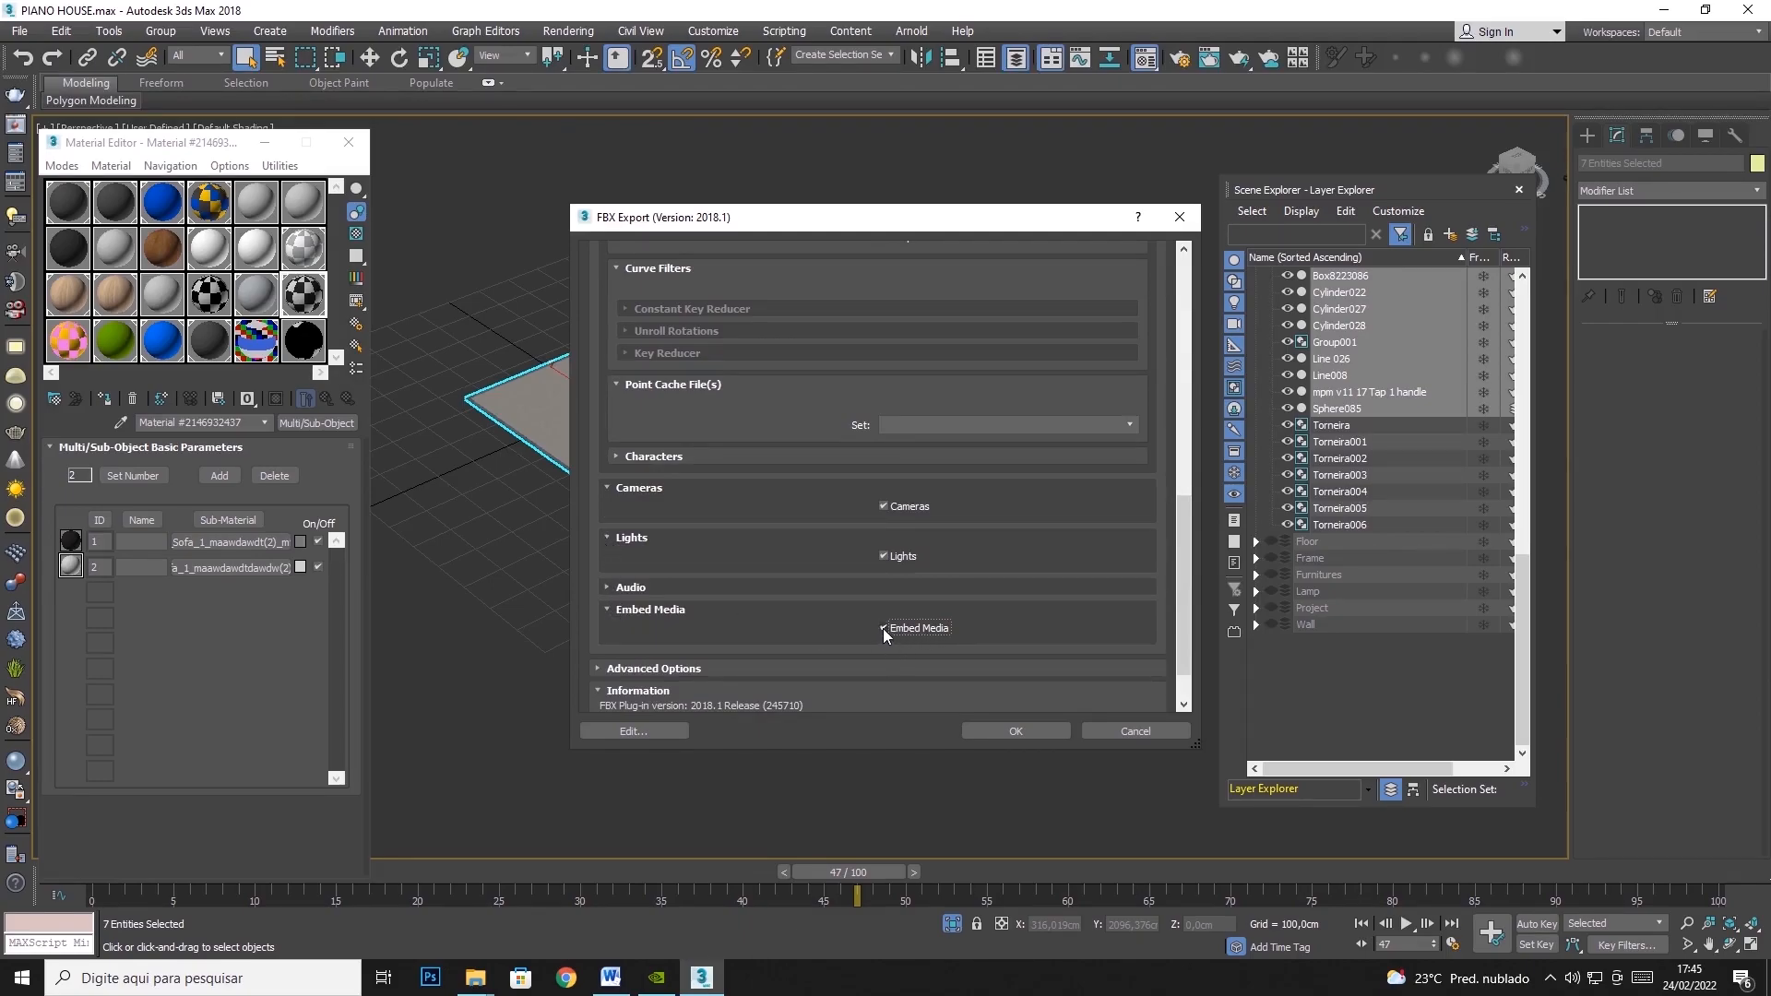
pyautogui.click(1018, 732)
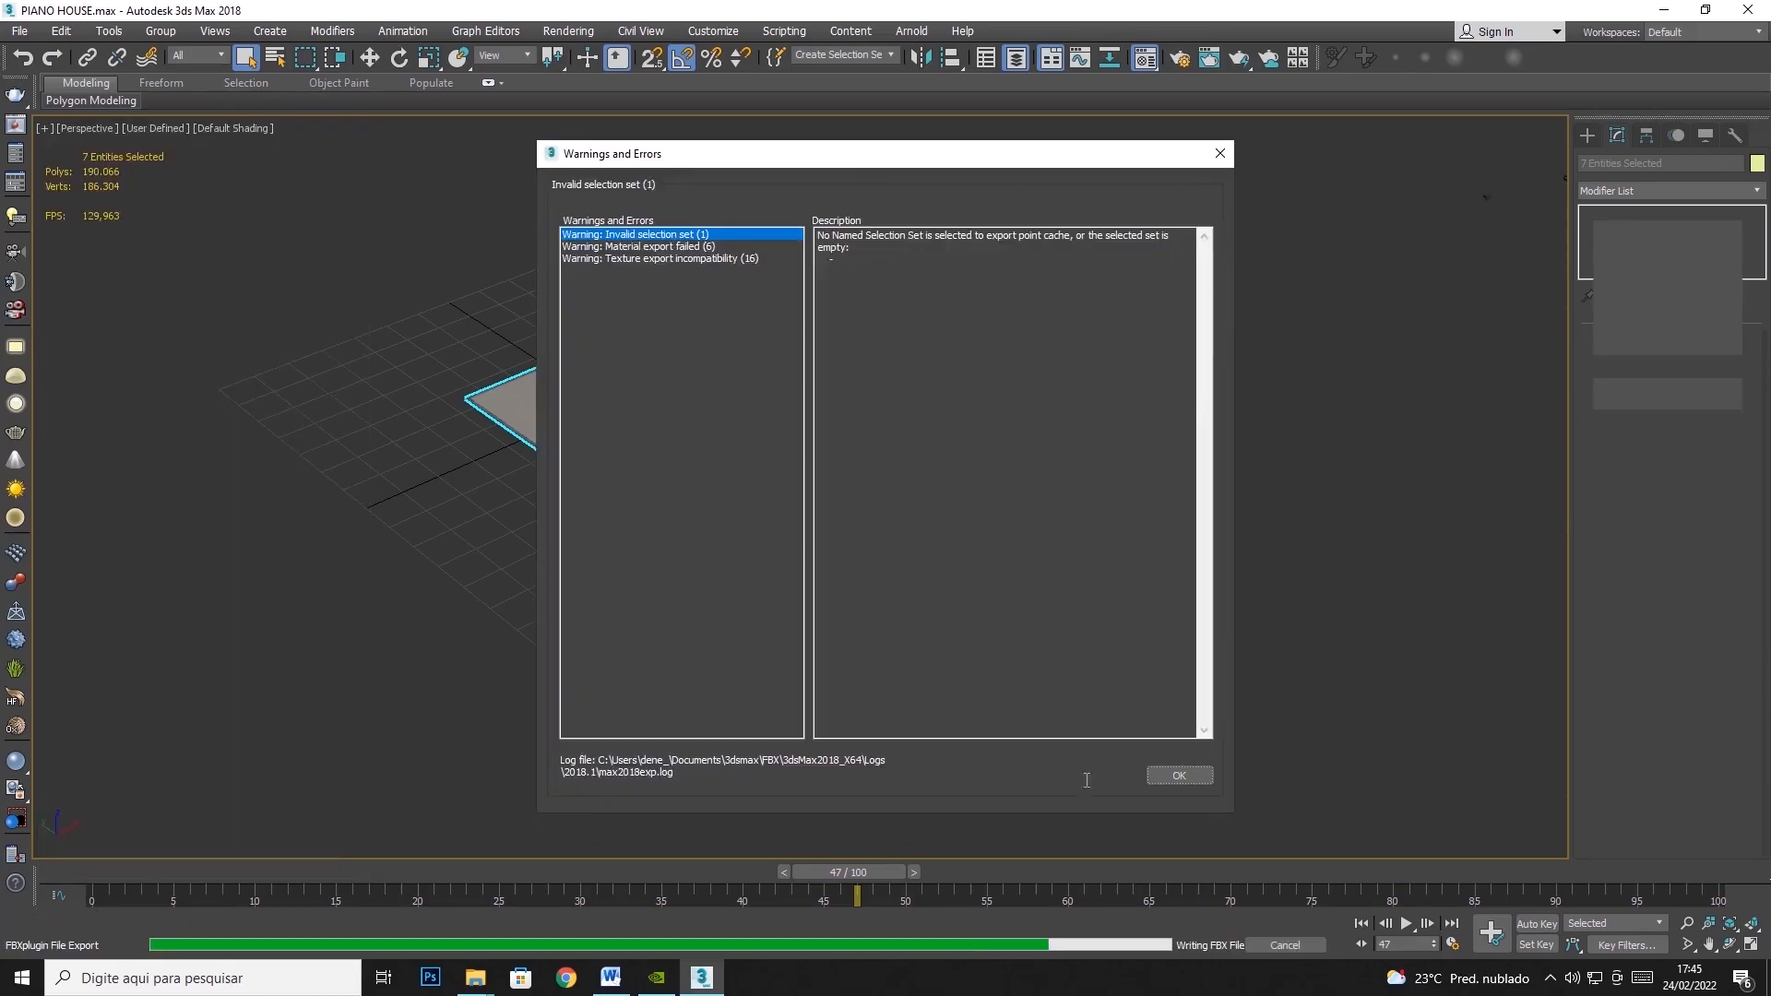
pyautogui.click(1190, 779)
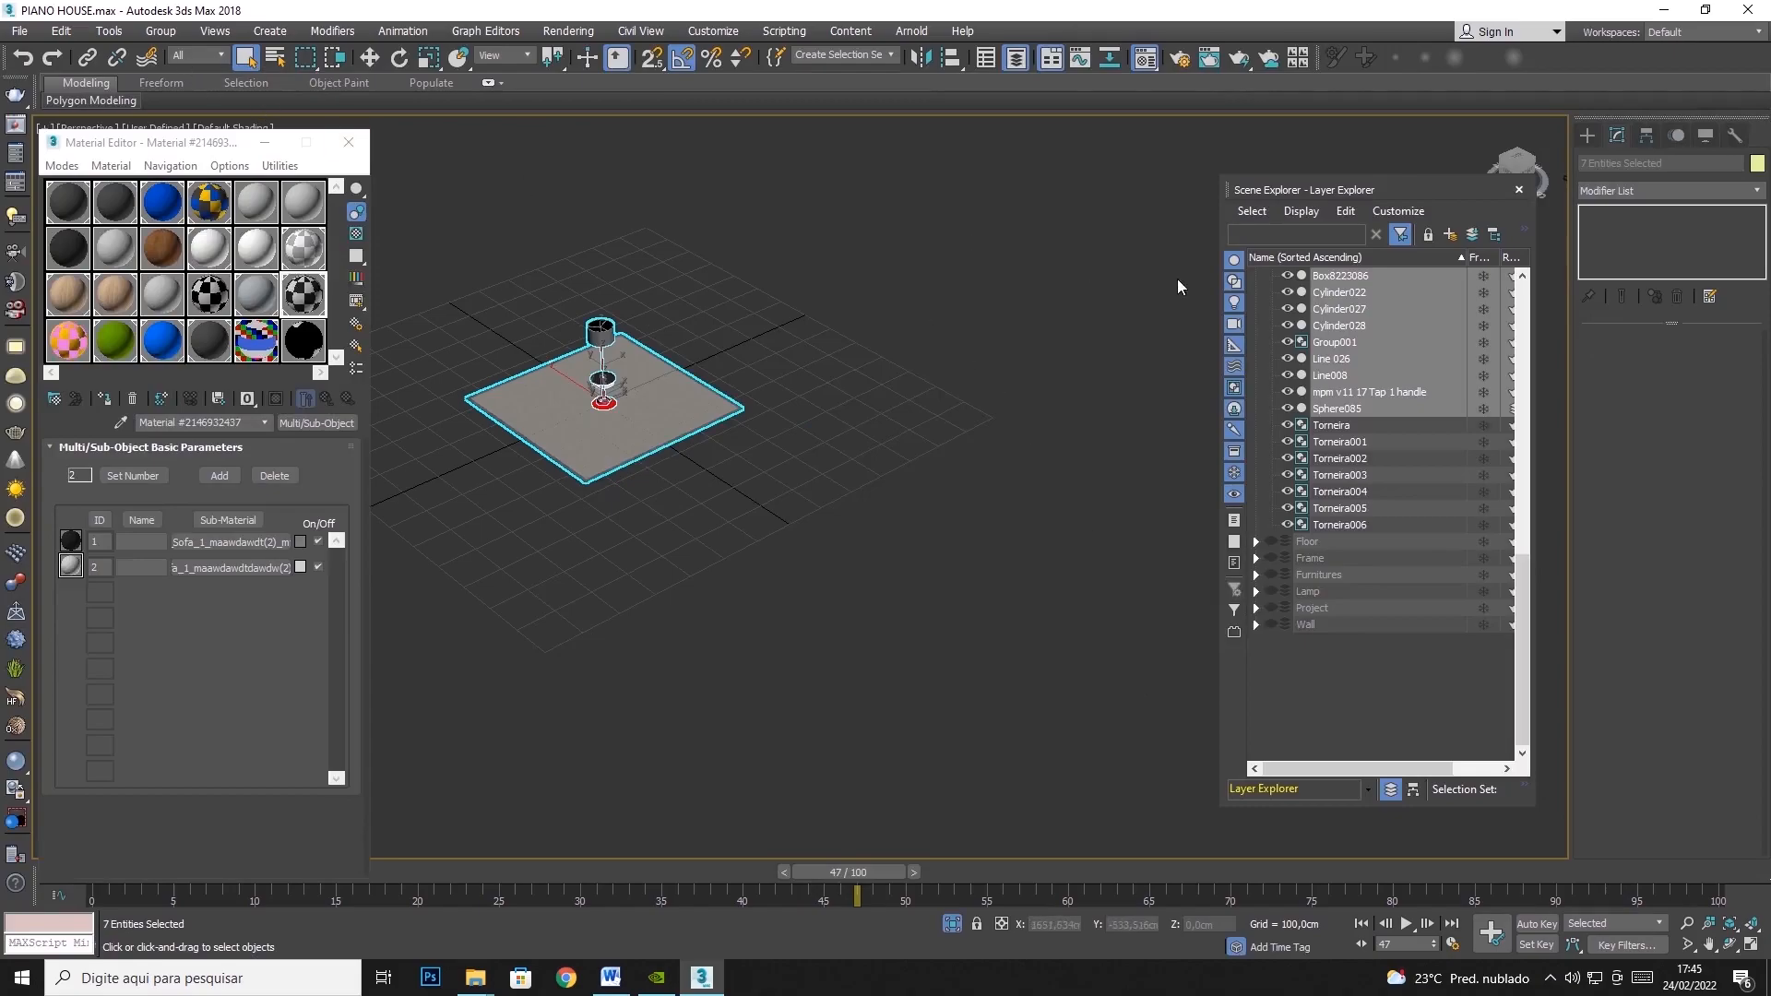
# Hide the Deco layer, show the Floor layer and select all of its objects
pyautogui.scroll(10, 1519, 594)
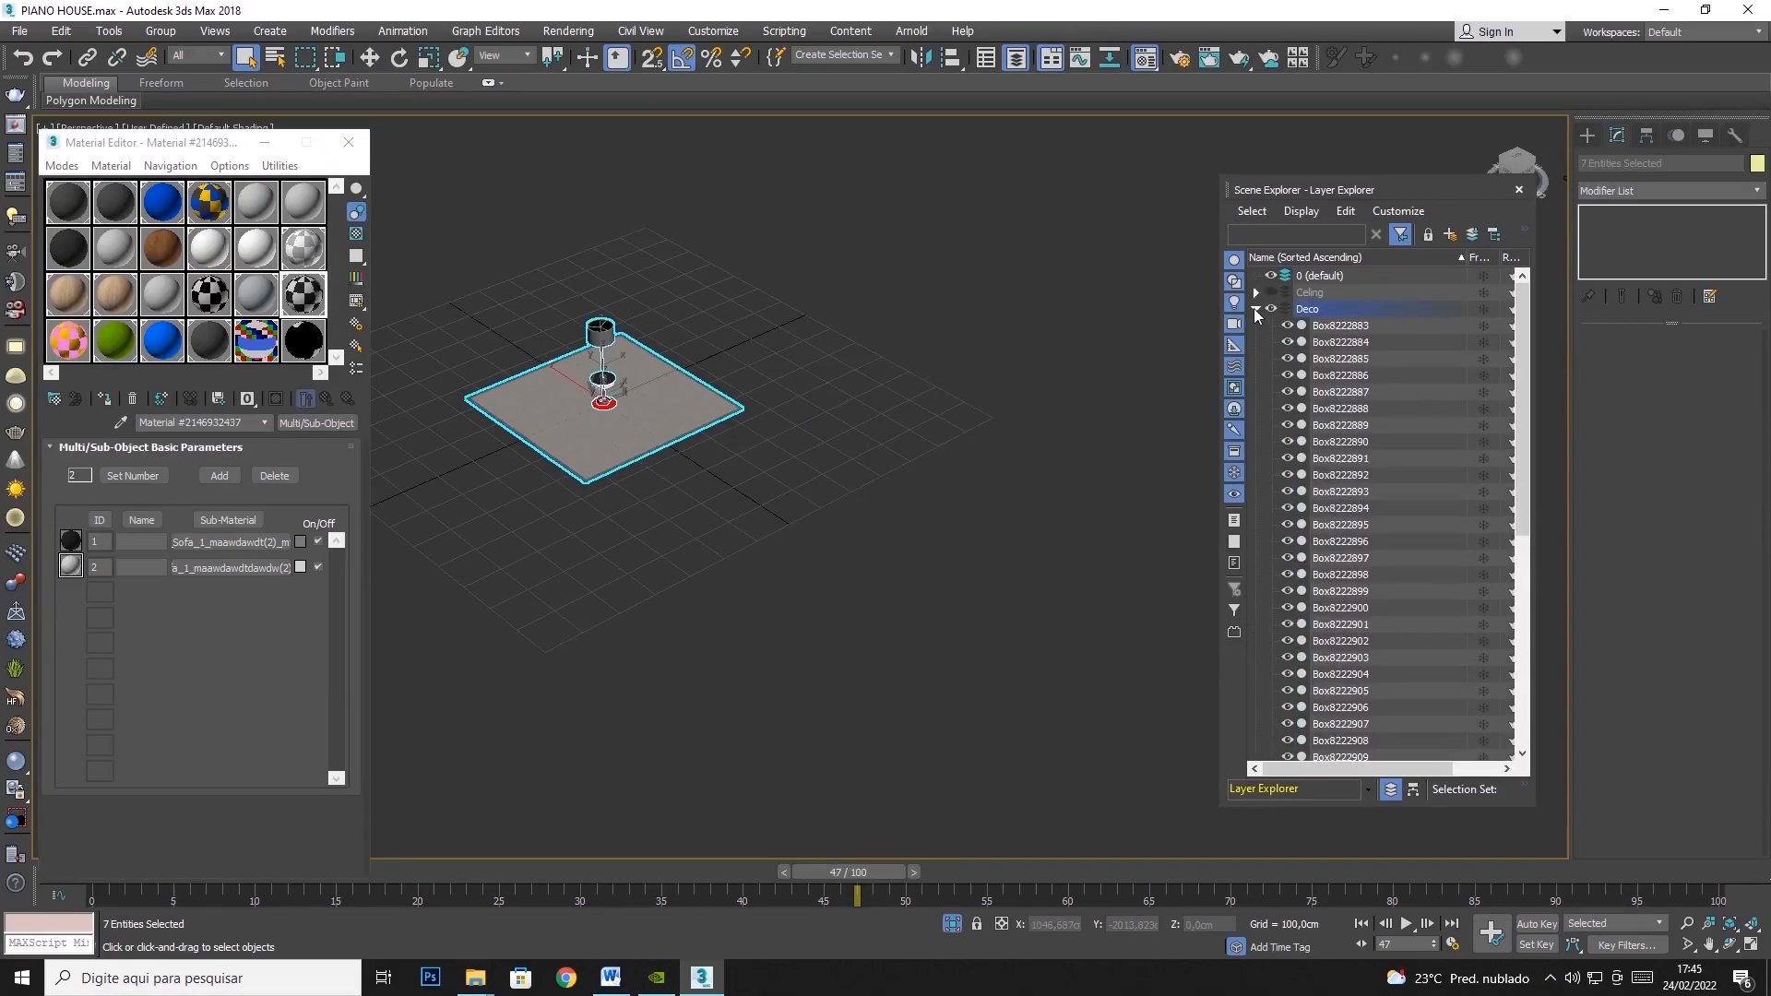
pyautogui.click(1254, 308)
pyautogui.click(1270, 309)
pyautogui.click(1270, 326)
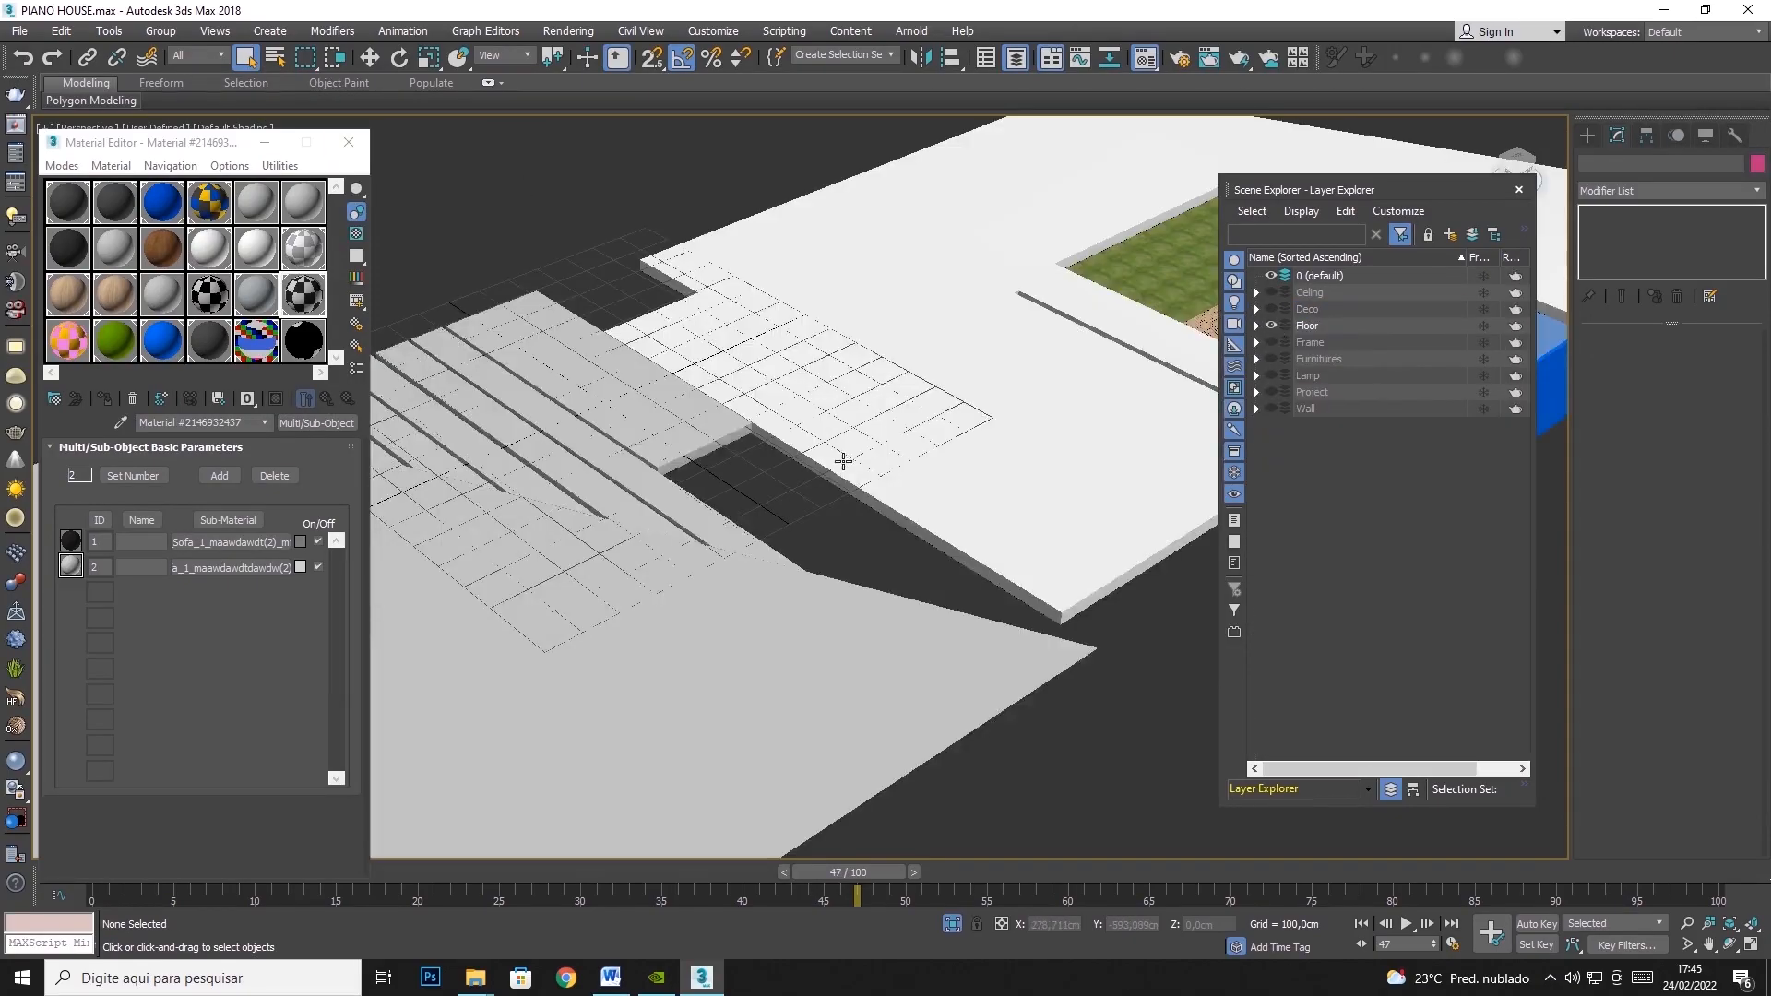
pyautogui.scroll(-5, 842, 458)
pyautogui.hotkey('ctrl', 'a')
# Start exporting the selected floor objects and create a Floor subfolder inside the FBX folder
pyautogui.click(19, 30)
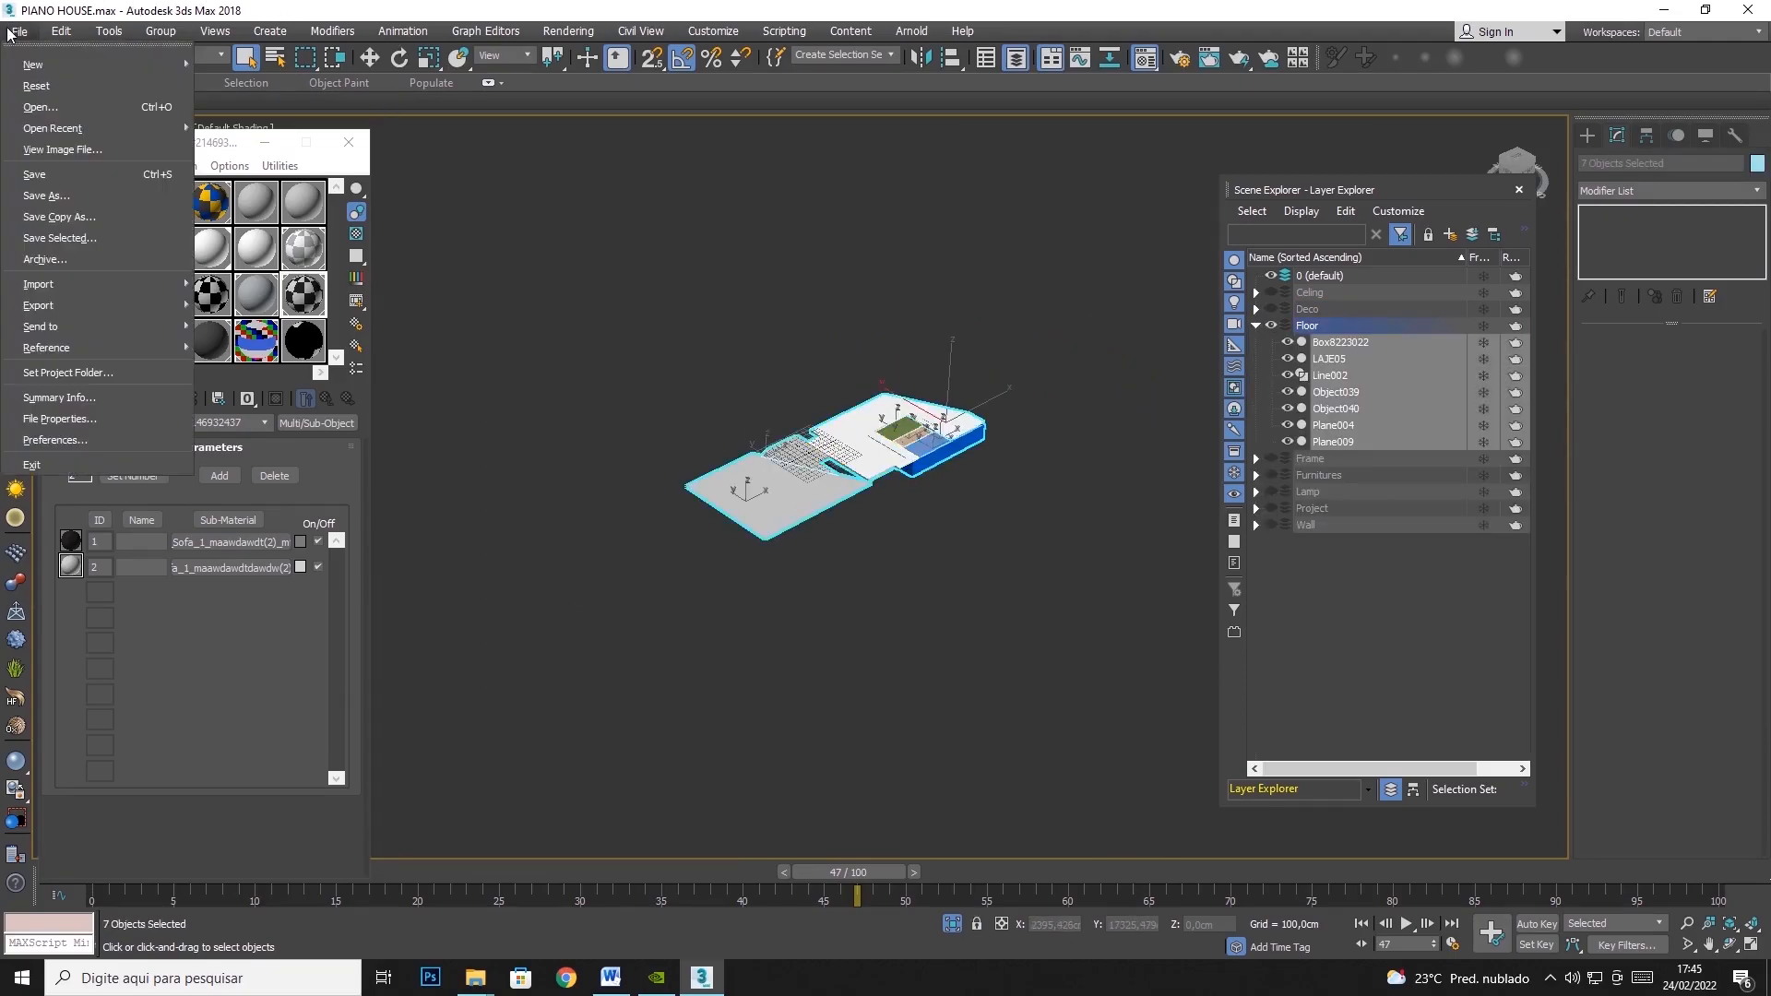
pyautogui.moveTo(81, 302)
pyautogui.click(240, 340)
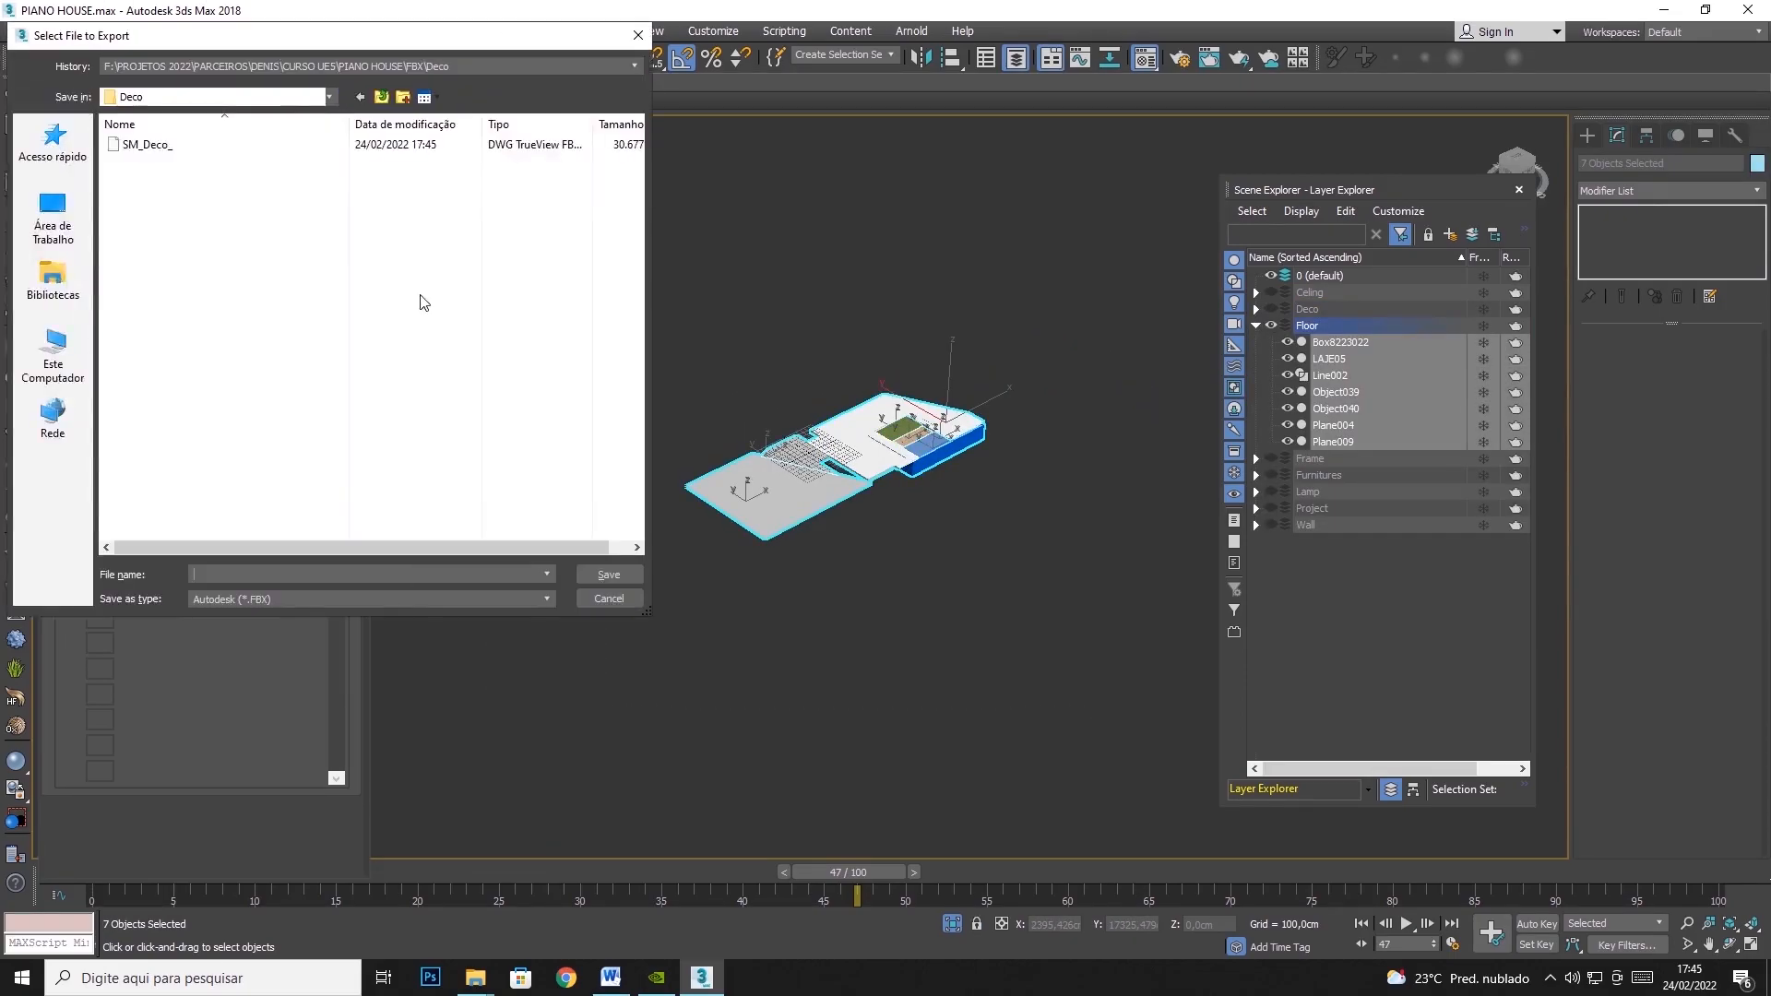
pyautogui.click(381, 98)
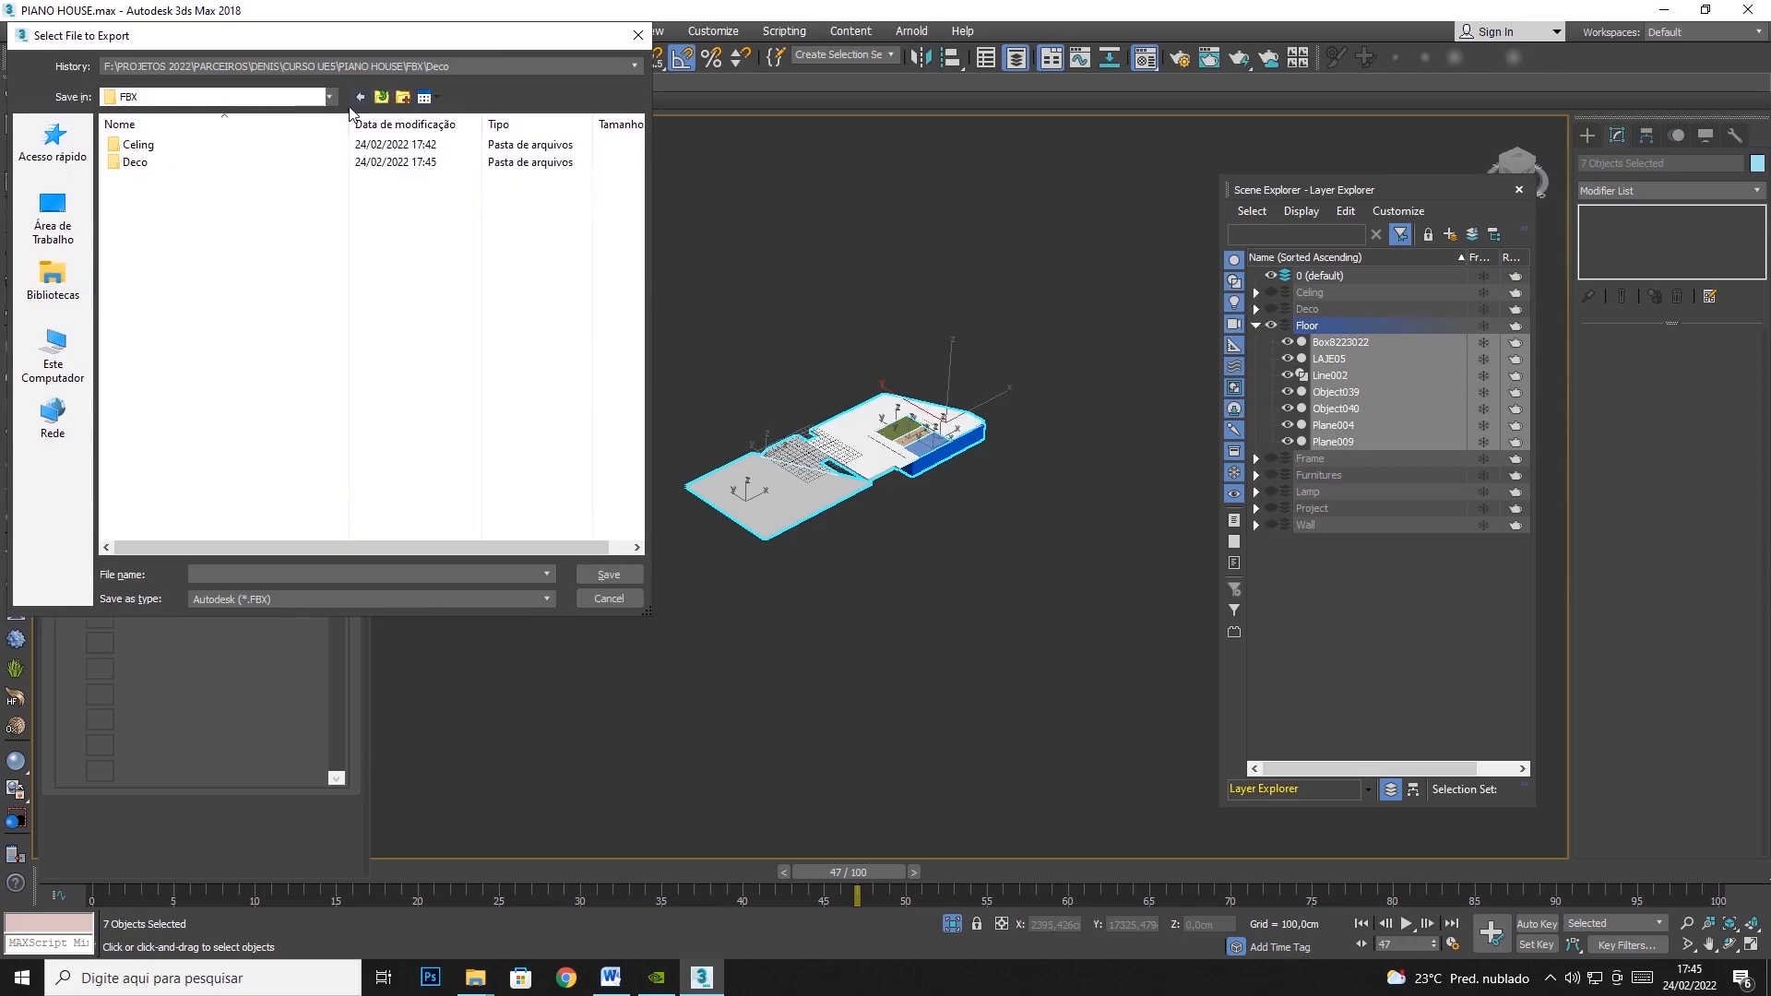
pyautogui.click(403, 97)
pyautogui.write('Floor')
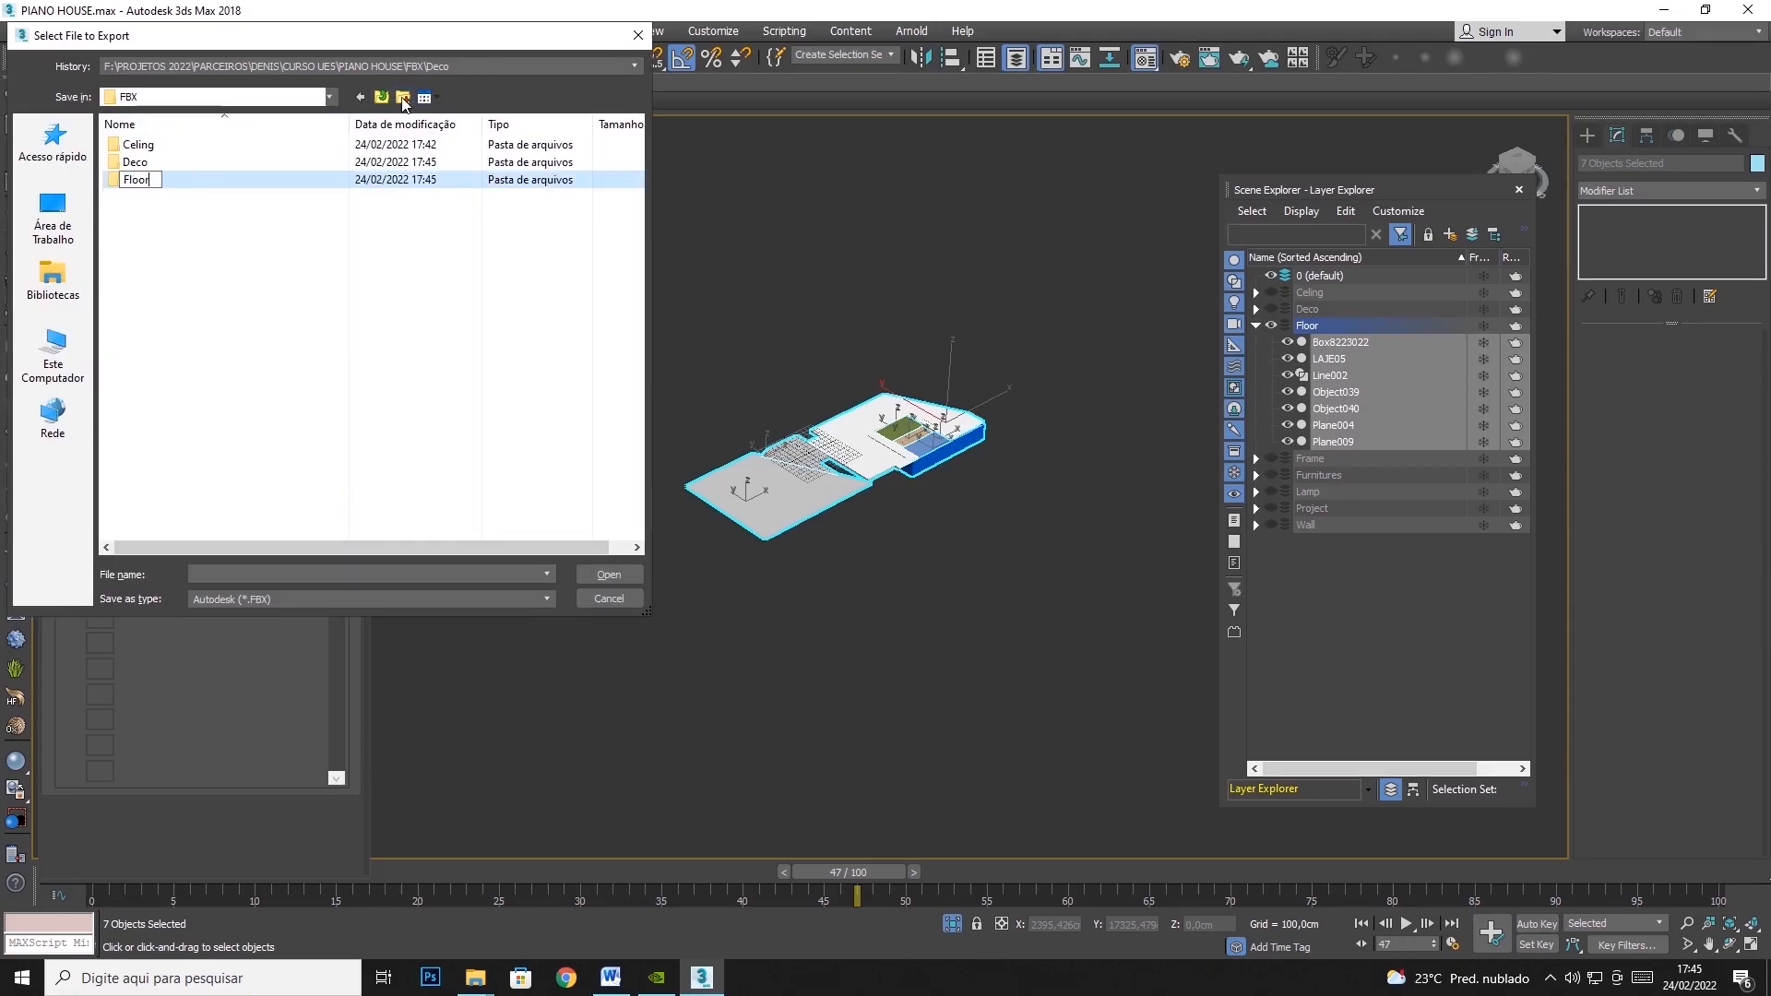
pyautogui.press('Return')
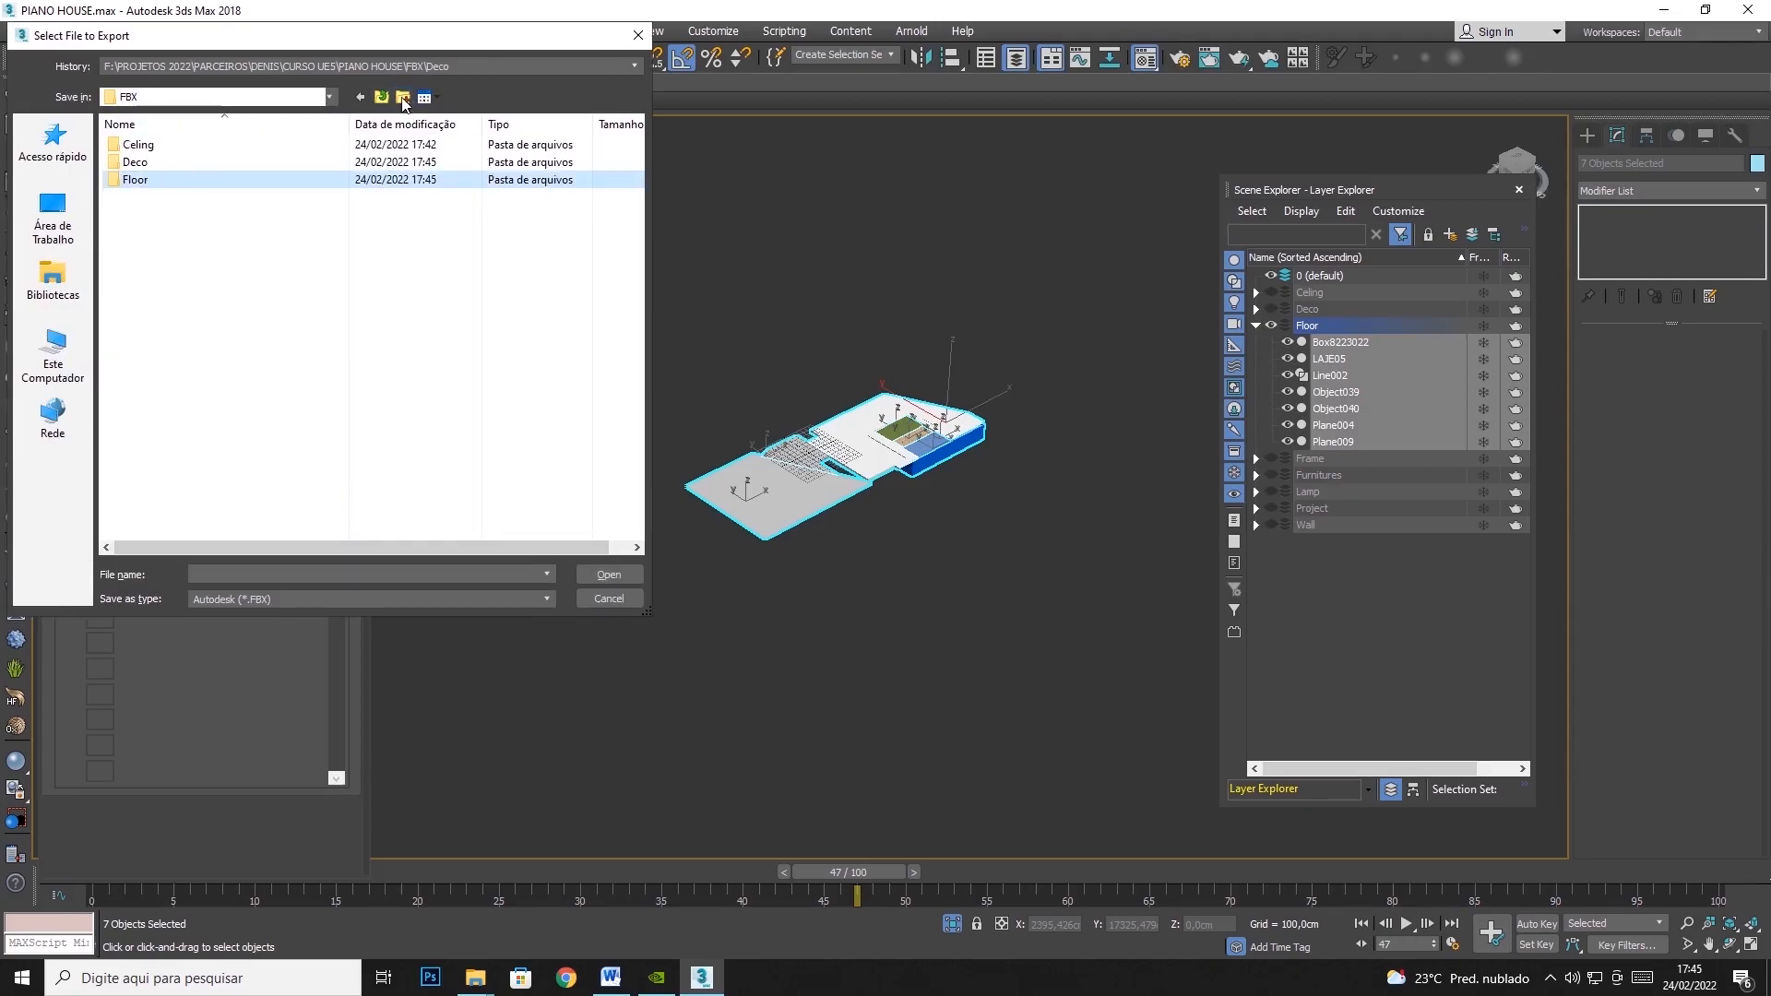
# Save the export in the Floor folder as an FBX file named SM_Floor, proceeding to the export settings
pyautogui.doubleClick(171, 180)
pyautogui.write('DM')
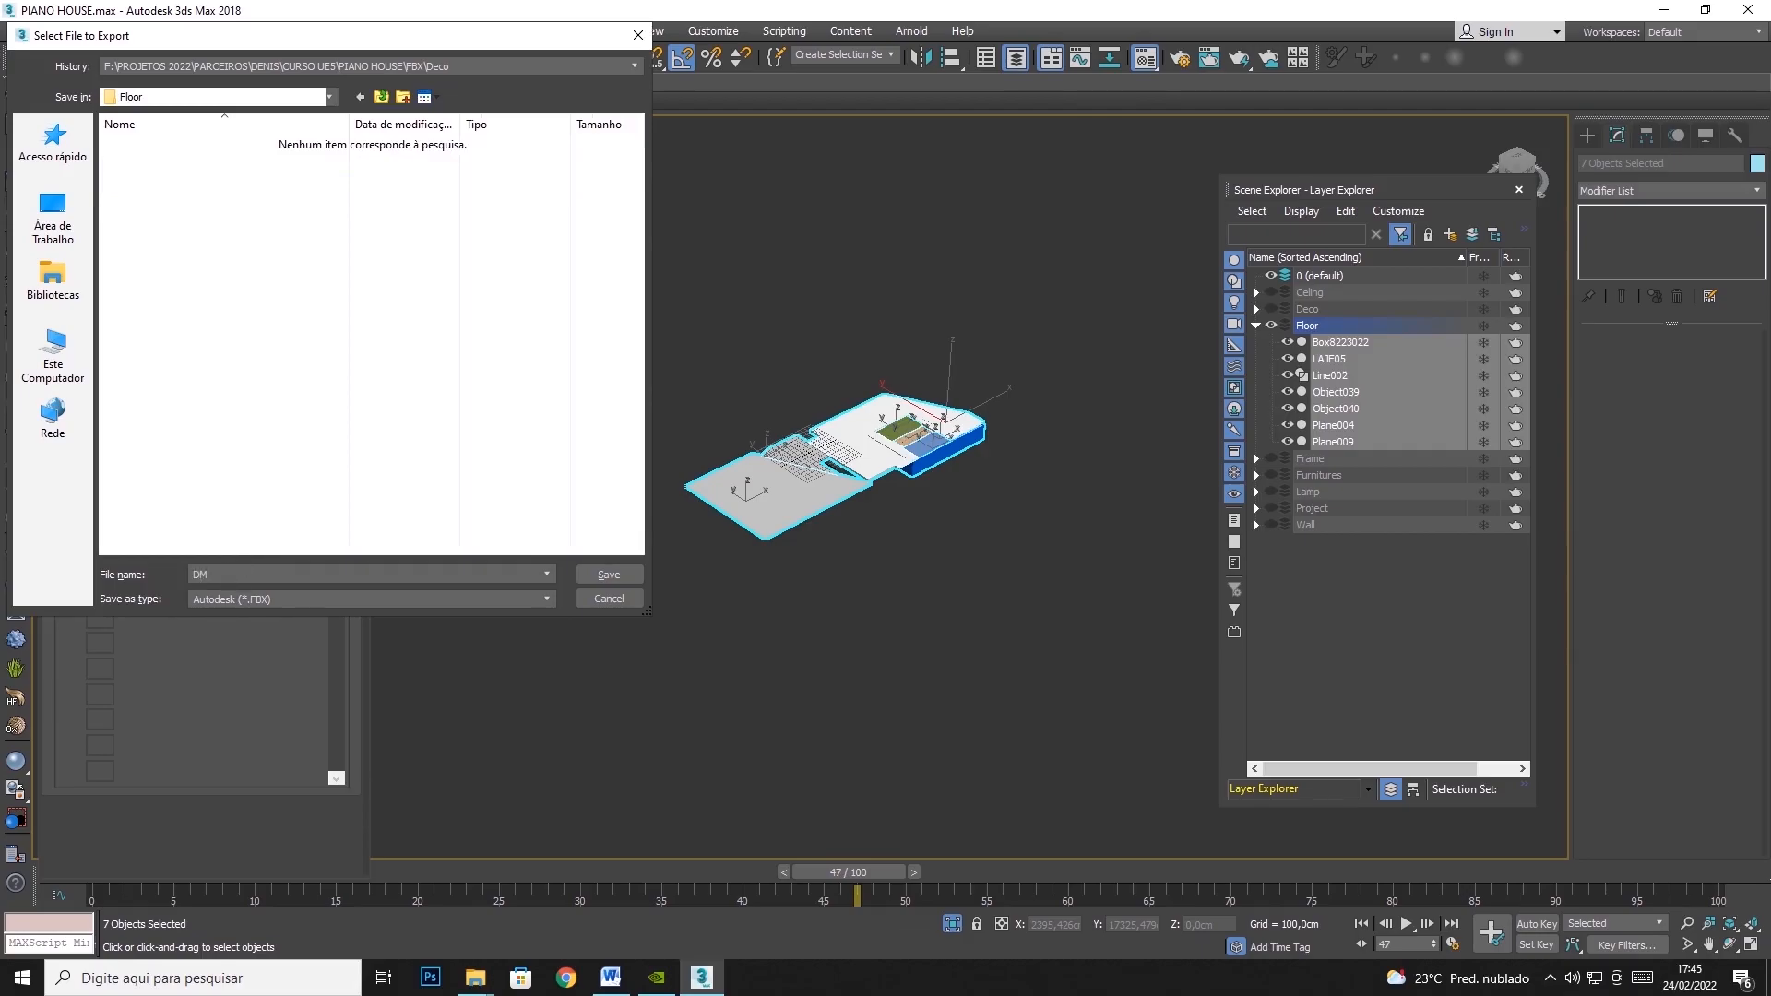
pyautogui.press('BackSpace')
pyautogui.press('BackSpace')
pyautogui.write('SM_Floor')
pyautogui.press('Return')
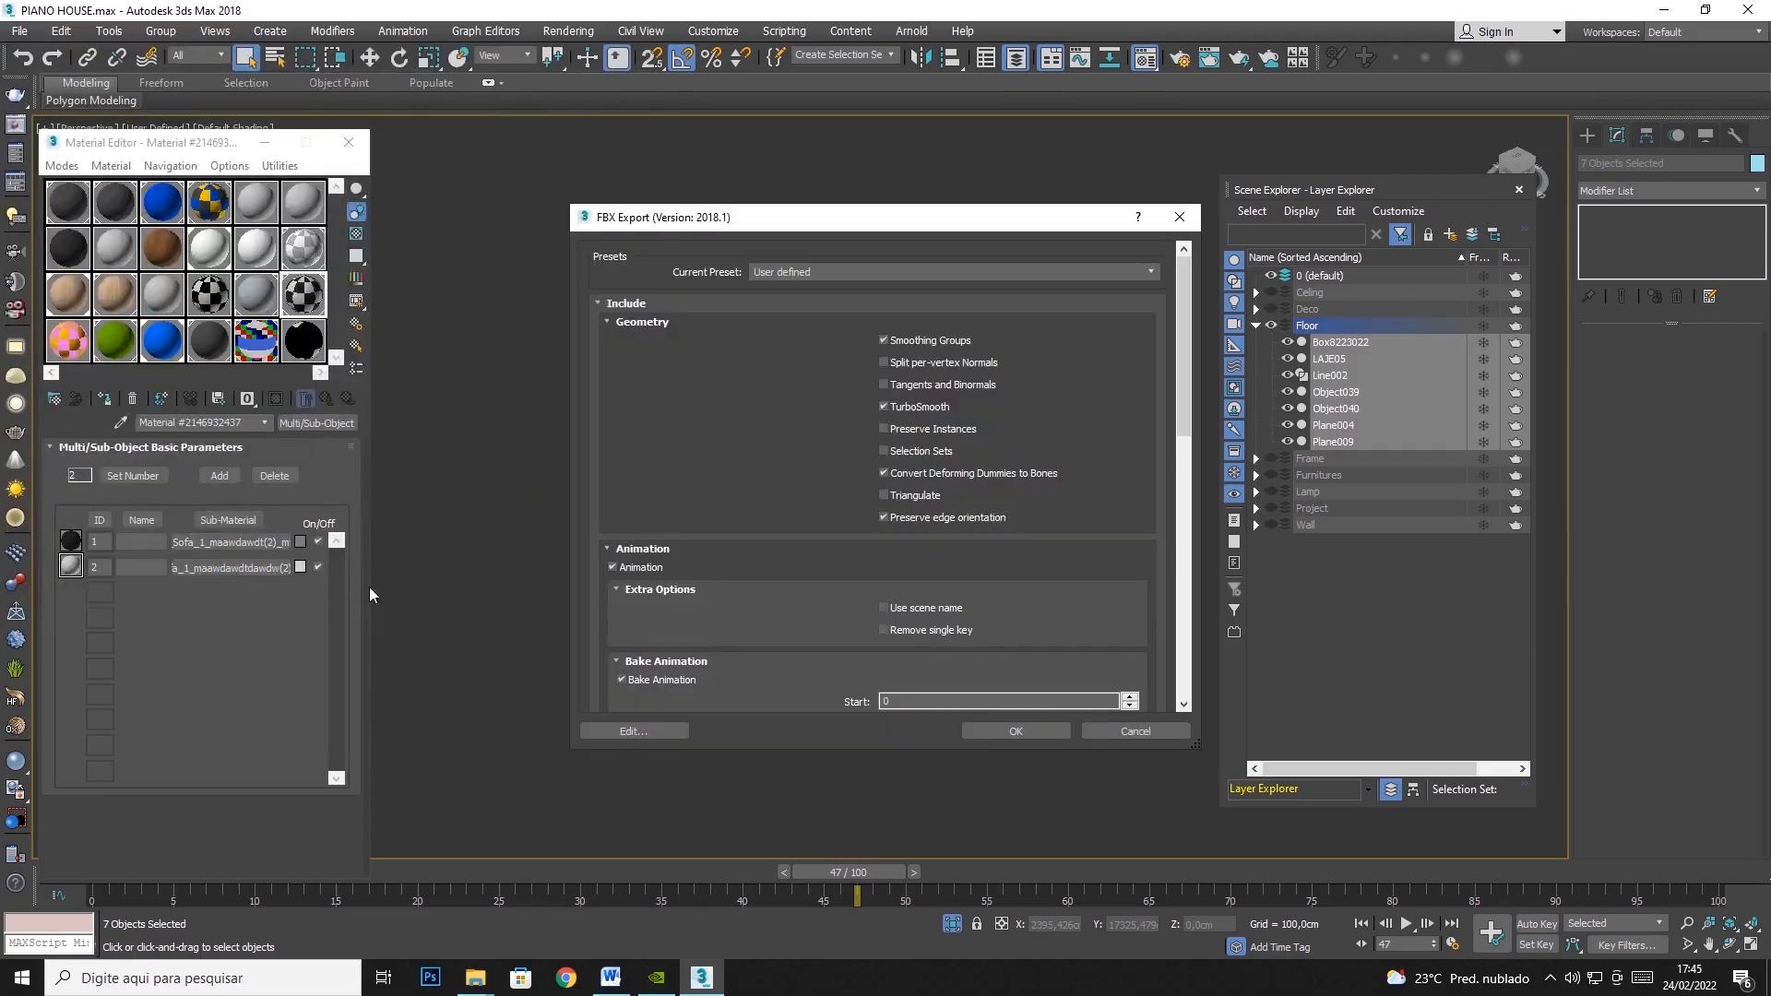
# Collapse the Geometry, Animation, Cameras and Lights options, then export the floor objects with the current settings and dismiss the warnings
pyautogui.click(616, 322)
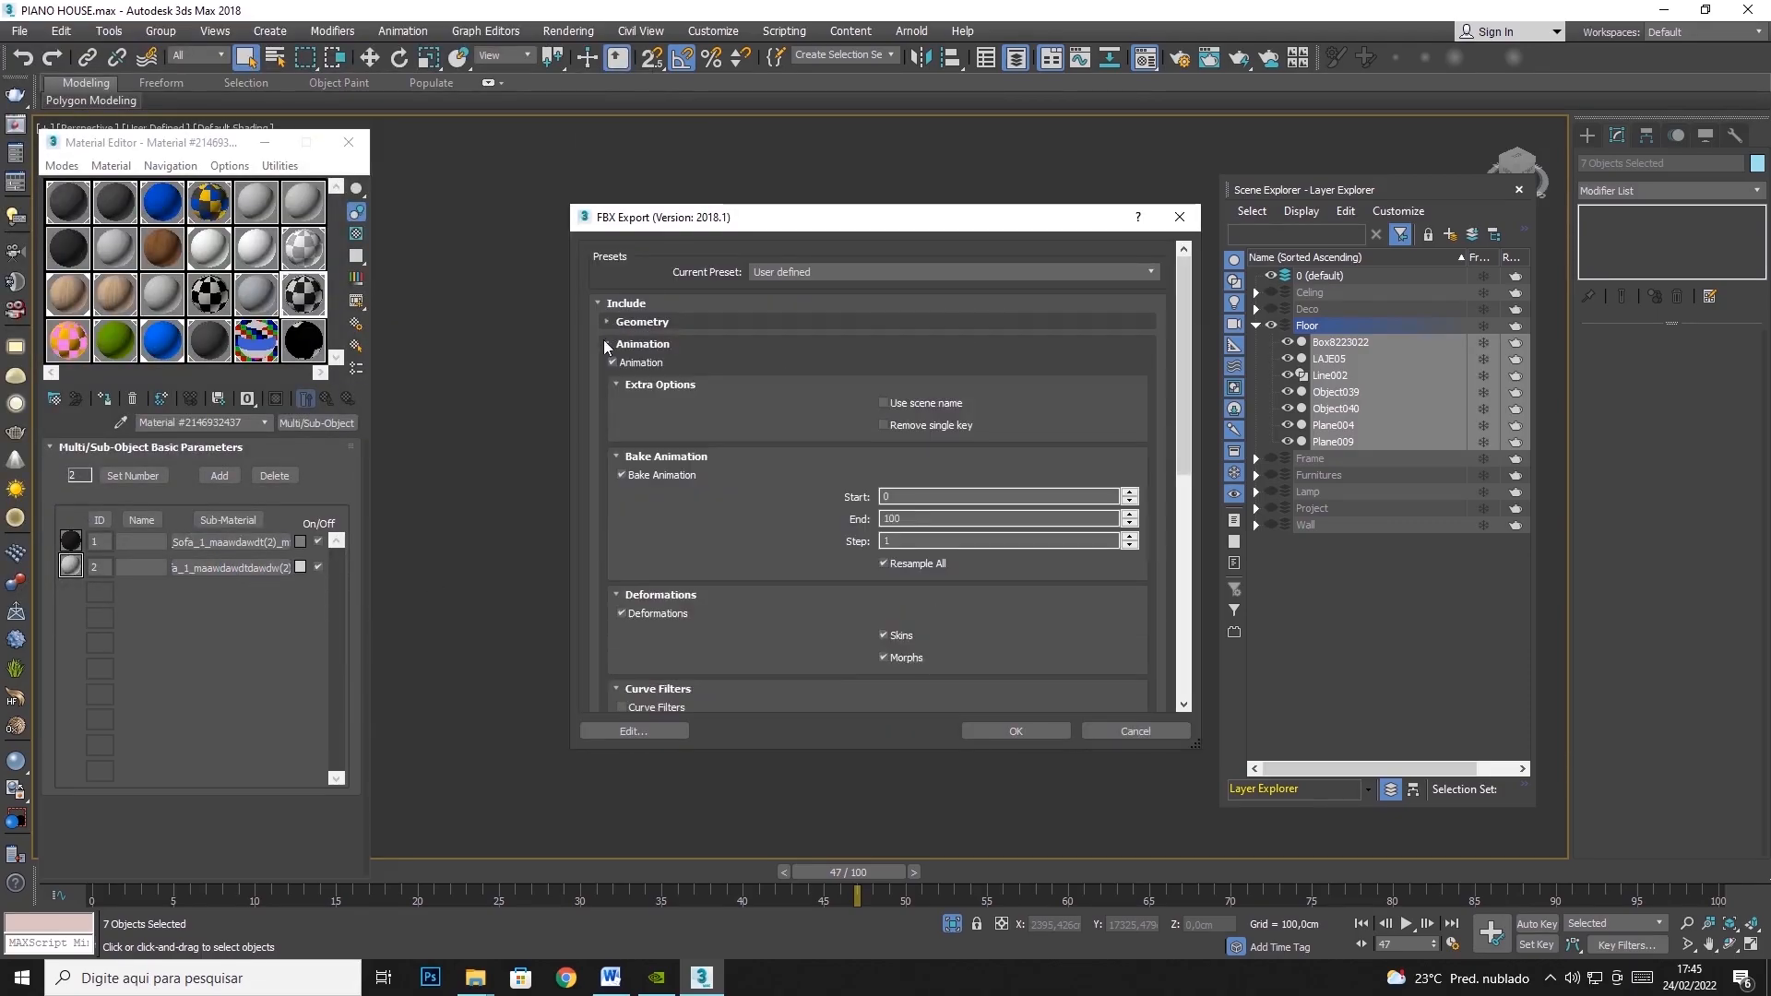
pyautogui.click(610, 344)
pyautogui.click(606, 366)
pyautogui.click(606, 387)
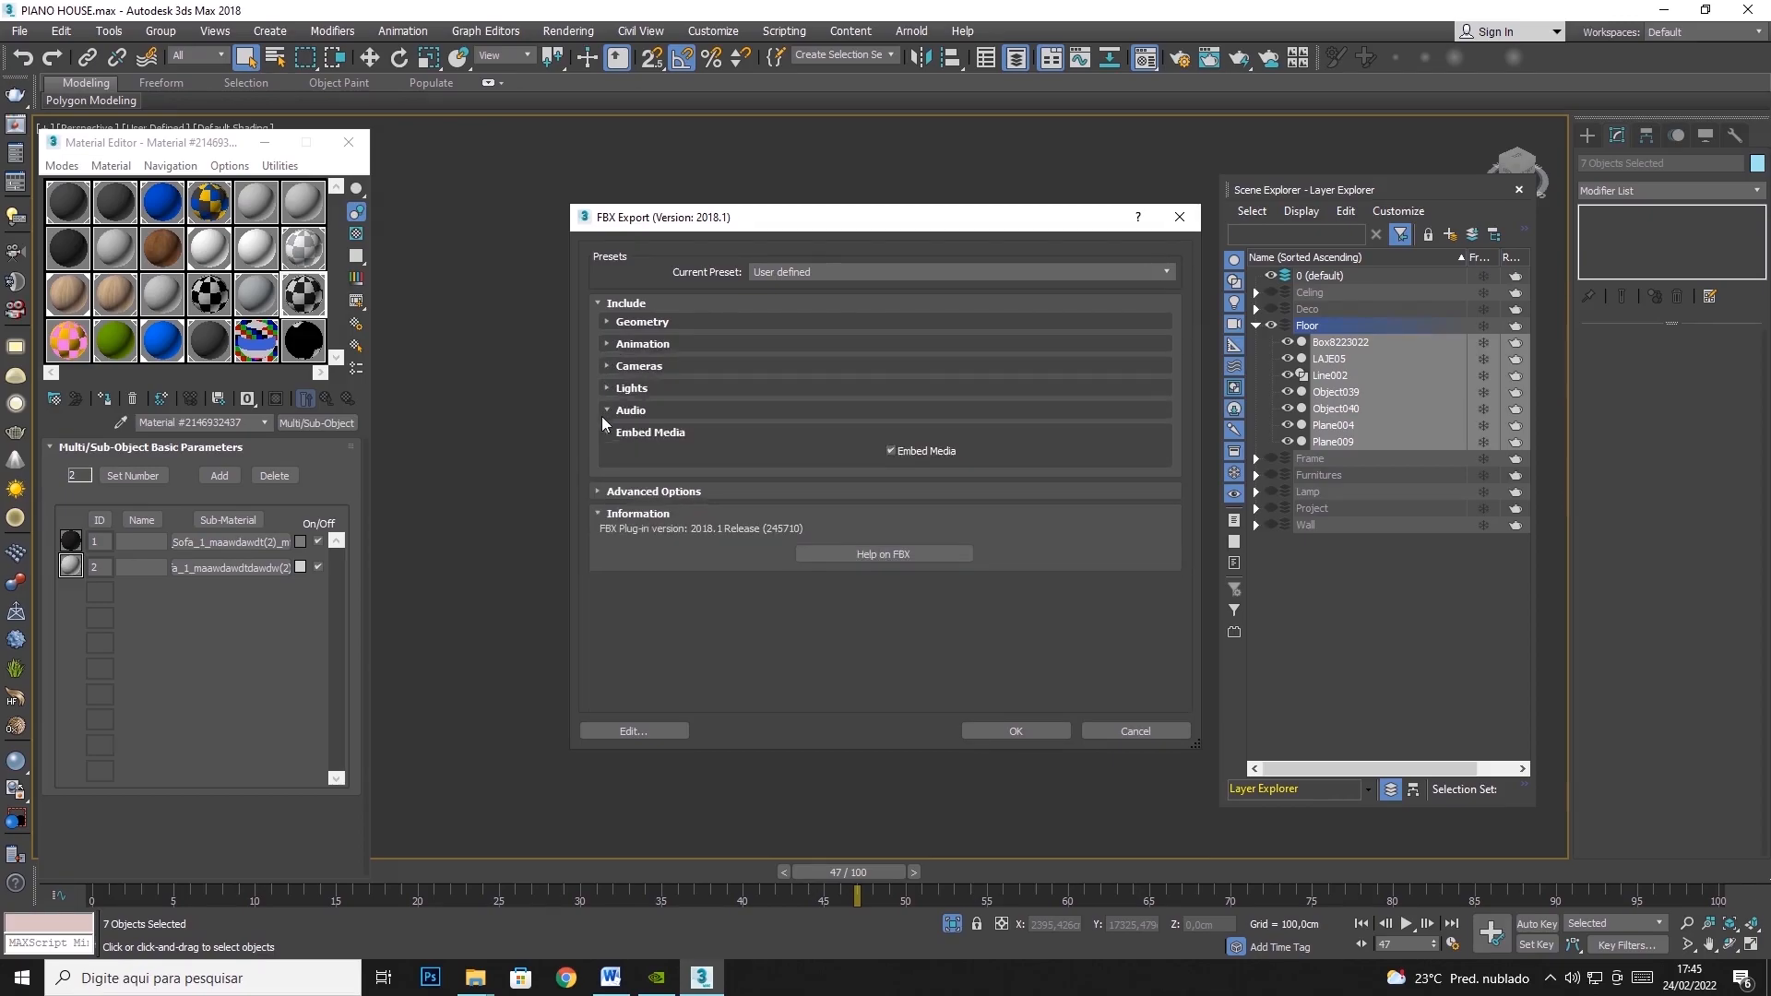
pyautogui.click(1028, 731)
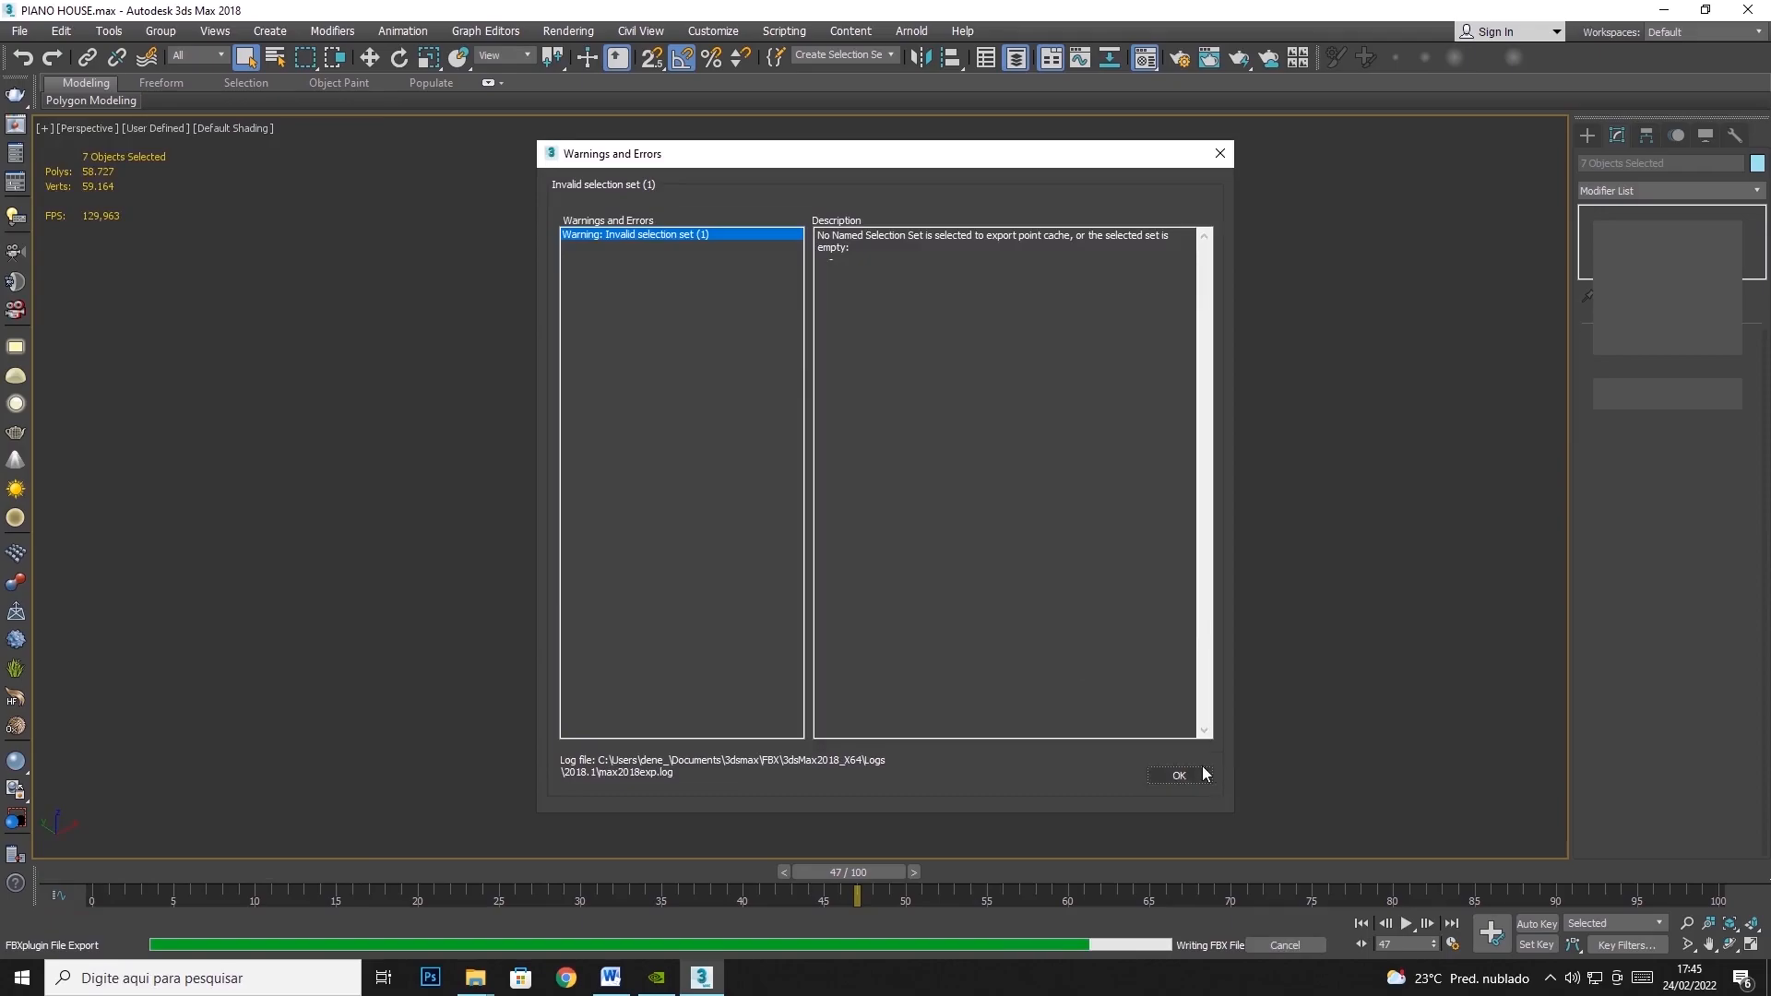
pyautogui.click(1201, 773)
# Hide the Floor layer, show the Frame layer and select all of its objects
pyautogui.click(1269, 324)
pyautogui.click(1270, 341)
pyautogui.moveTo(1088, 305); pyautogui.dragTo(723, 605)
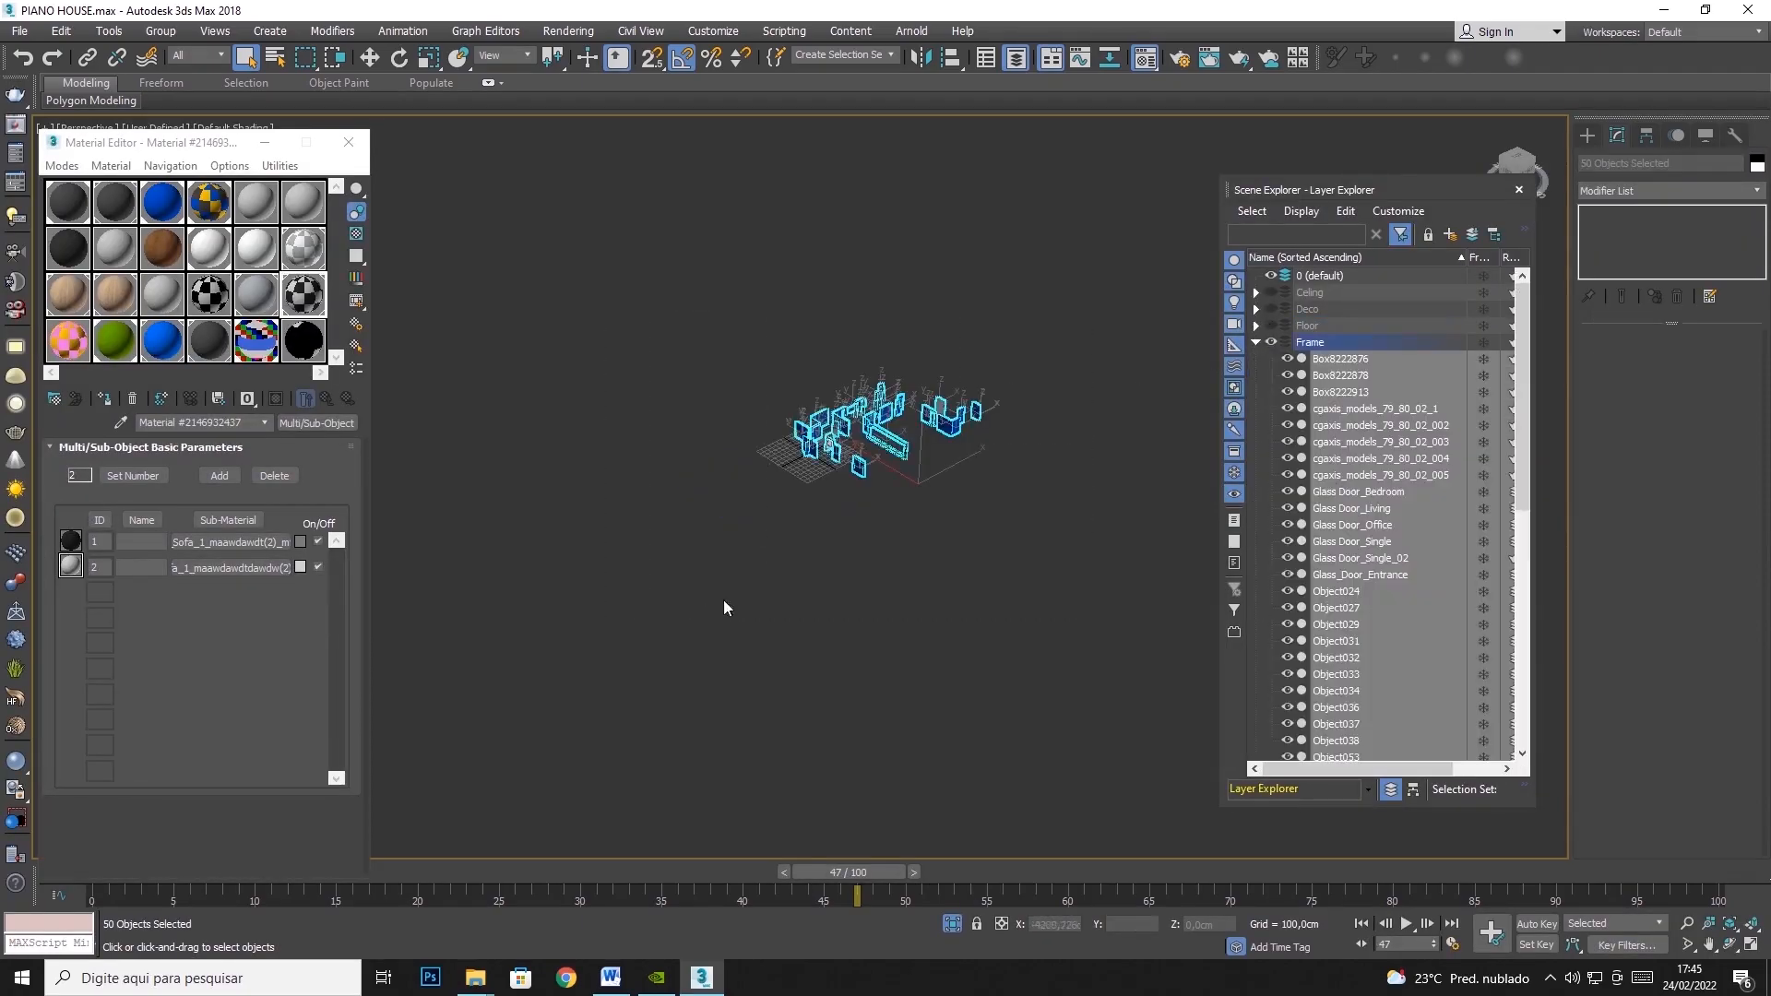
# Start exporting the selected frame objects and create a Frame subfolder inside the FBX folder
pyautogui.click(33, 35)
pyautogui.moveTo(51, 315)
pyautogui.click(249, 350)
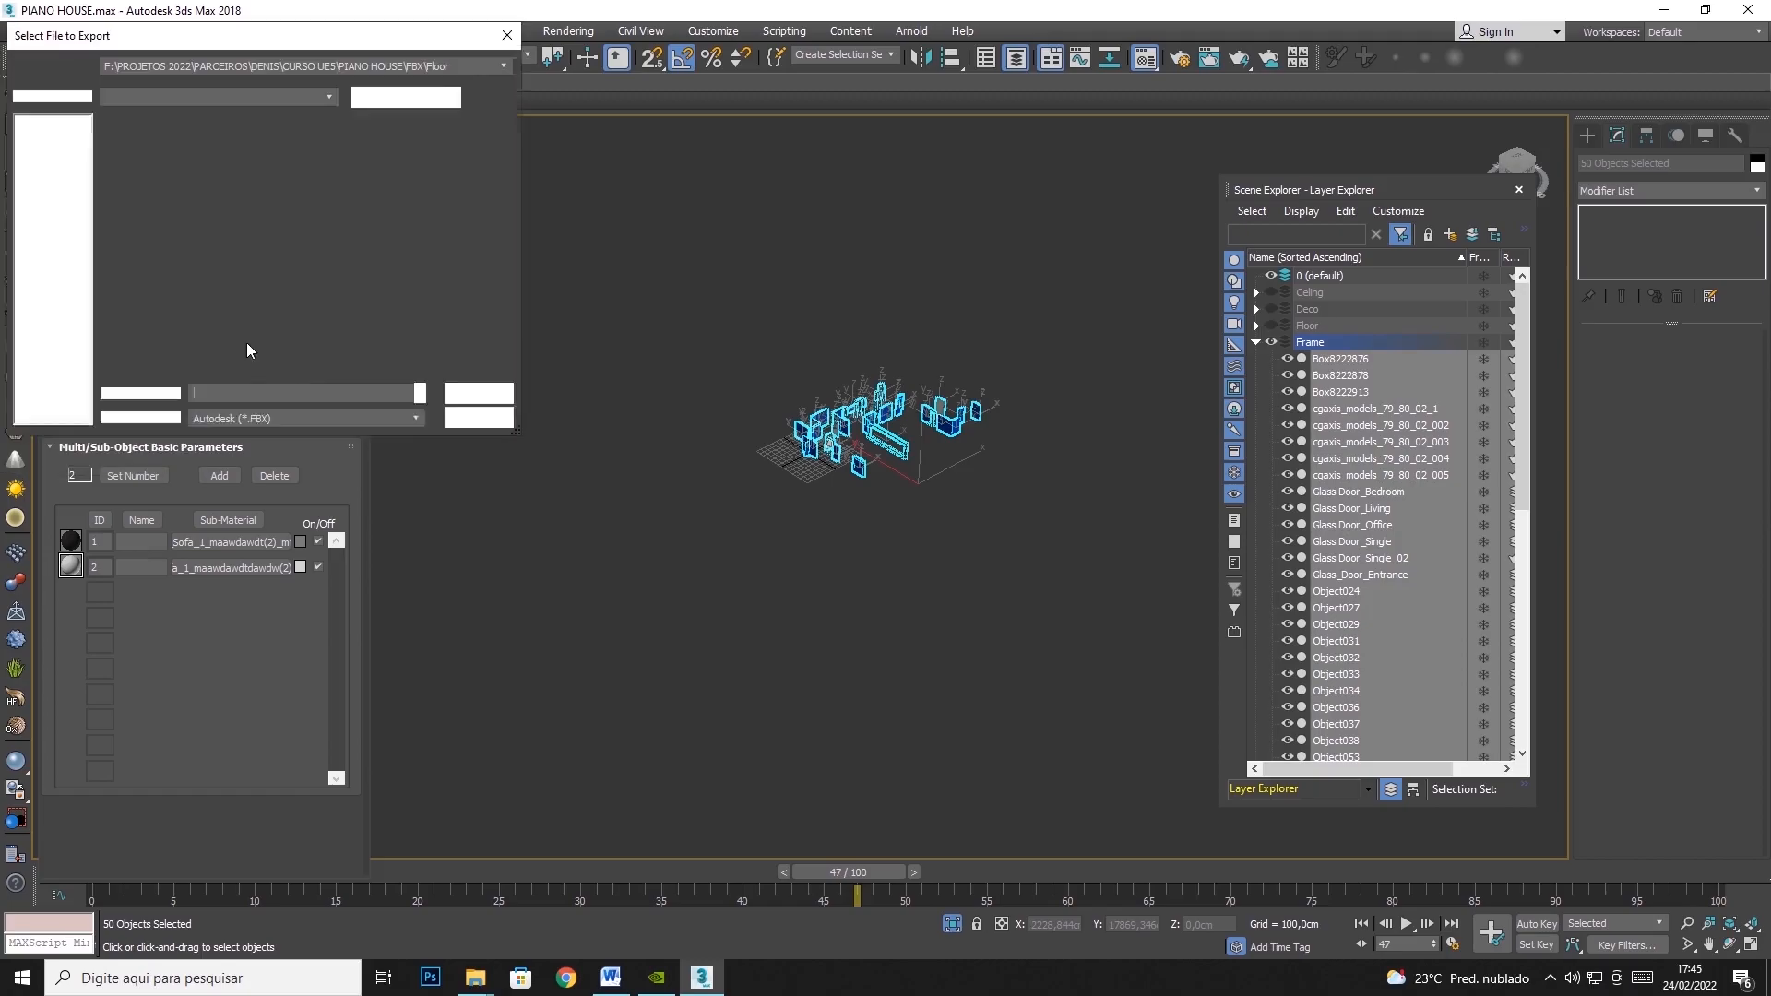
pyautogui.click(368, 100)
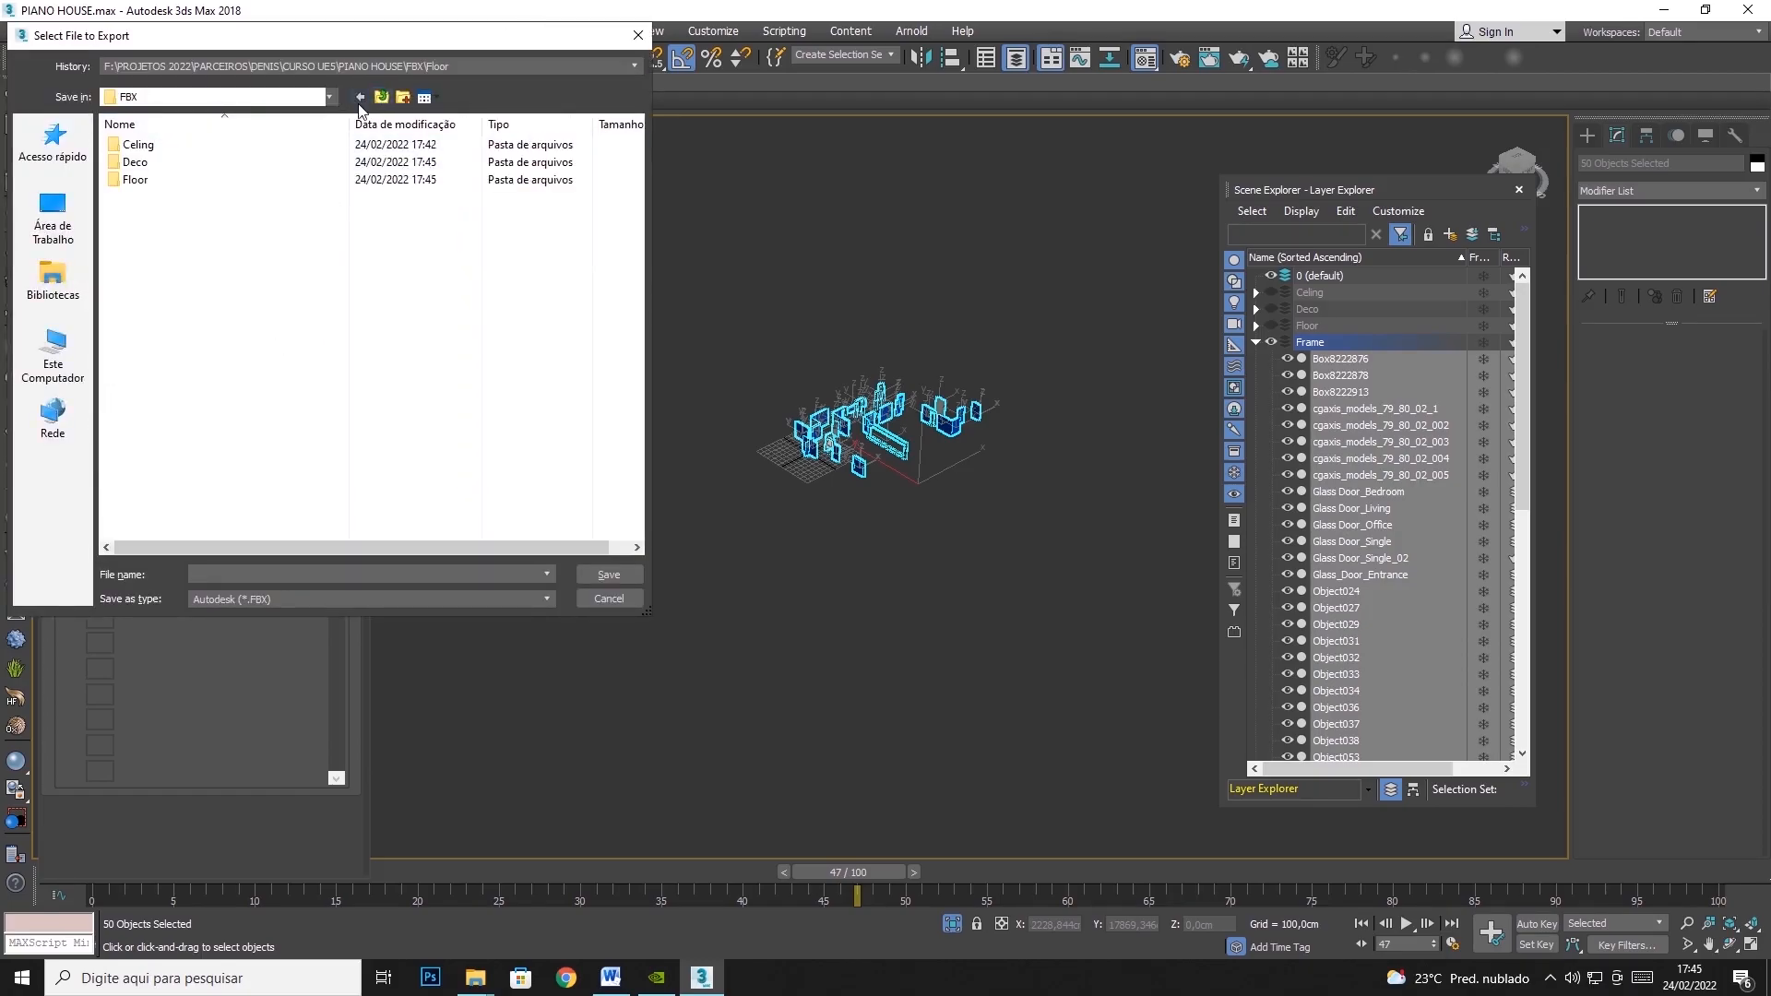
pyautogui.click(405, 99)
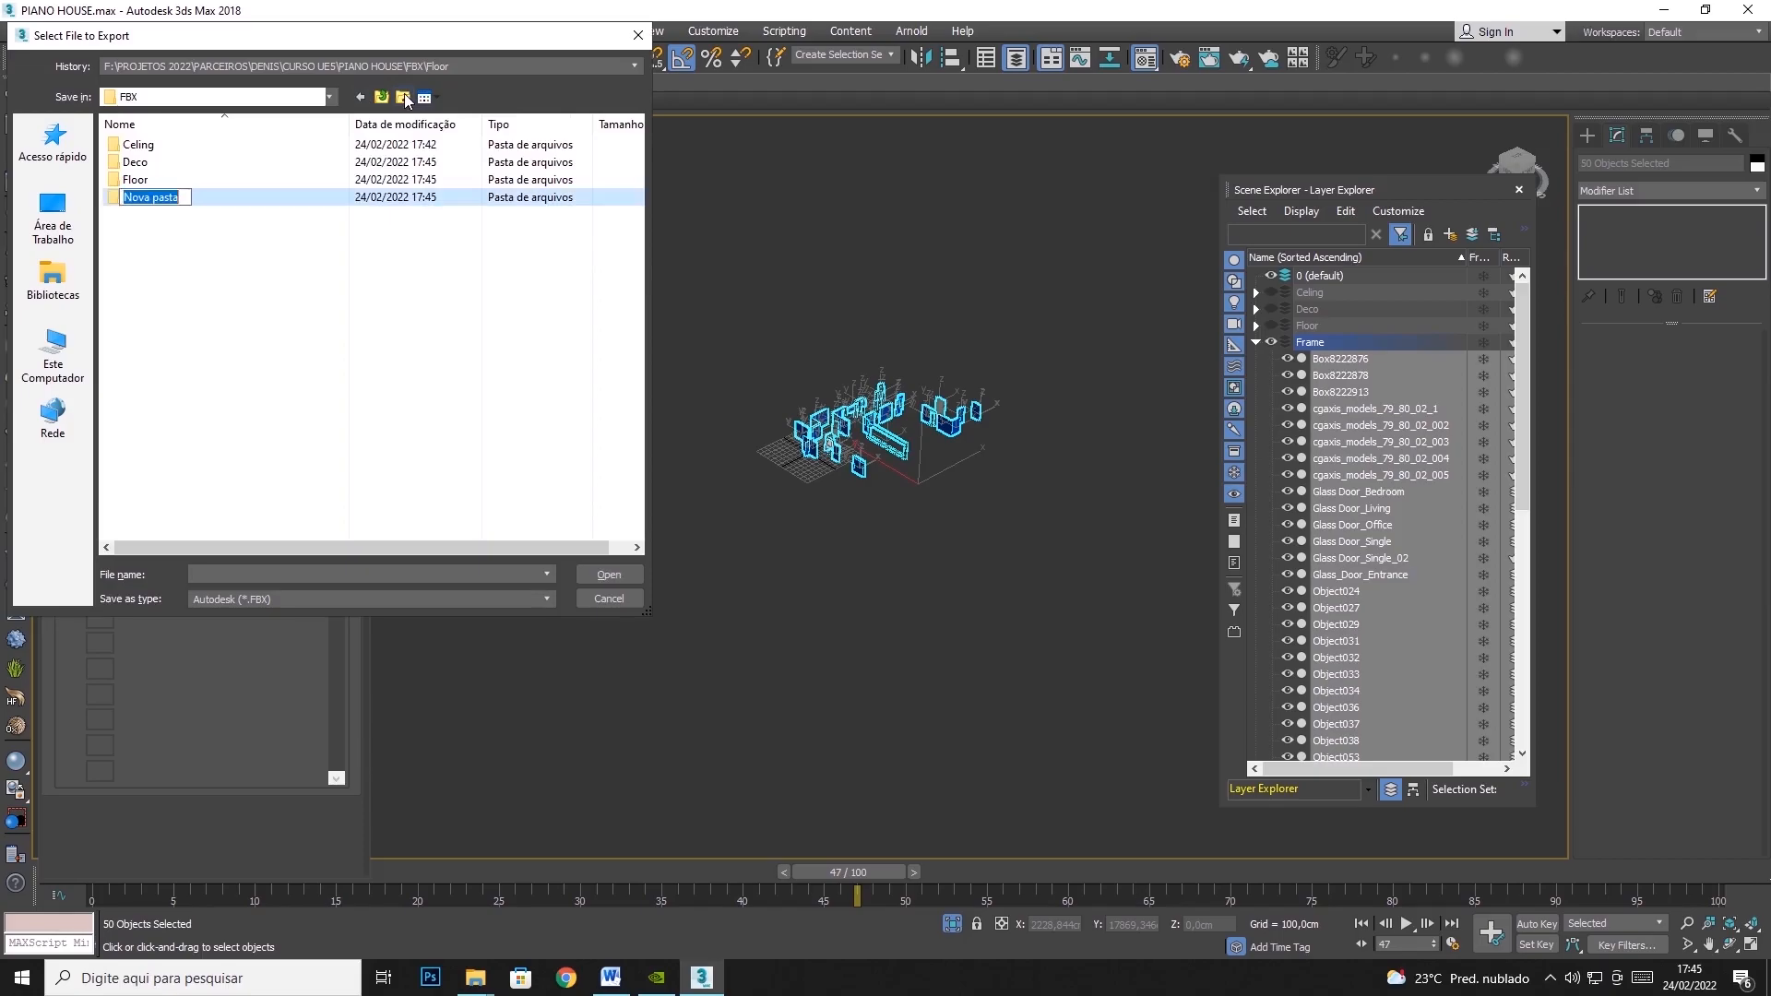
pyautogui.write('Frame')
pyautogui.press('Return')
# Export the selection into the Frame folder as an FBX file named SM_frame_ with the current settings, dismissing the warnings
pyautogui.doubleClick(141, 197)
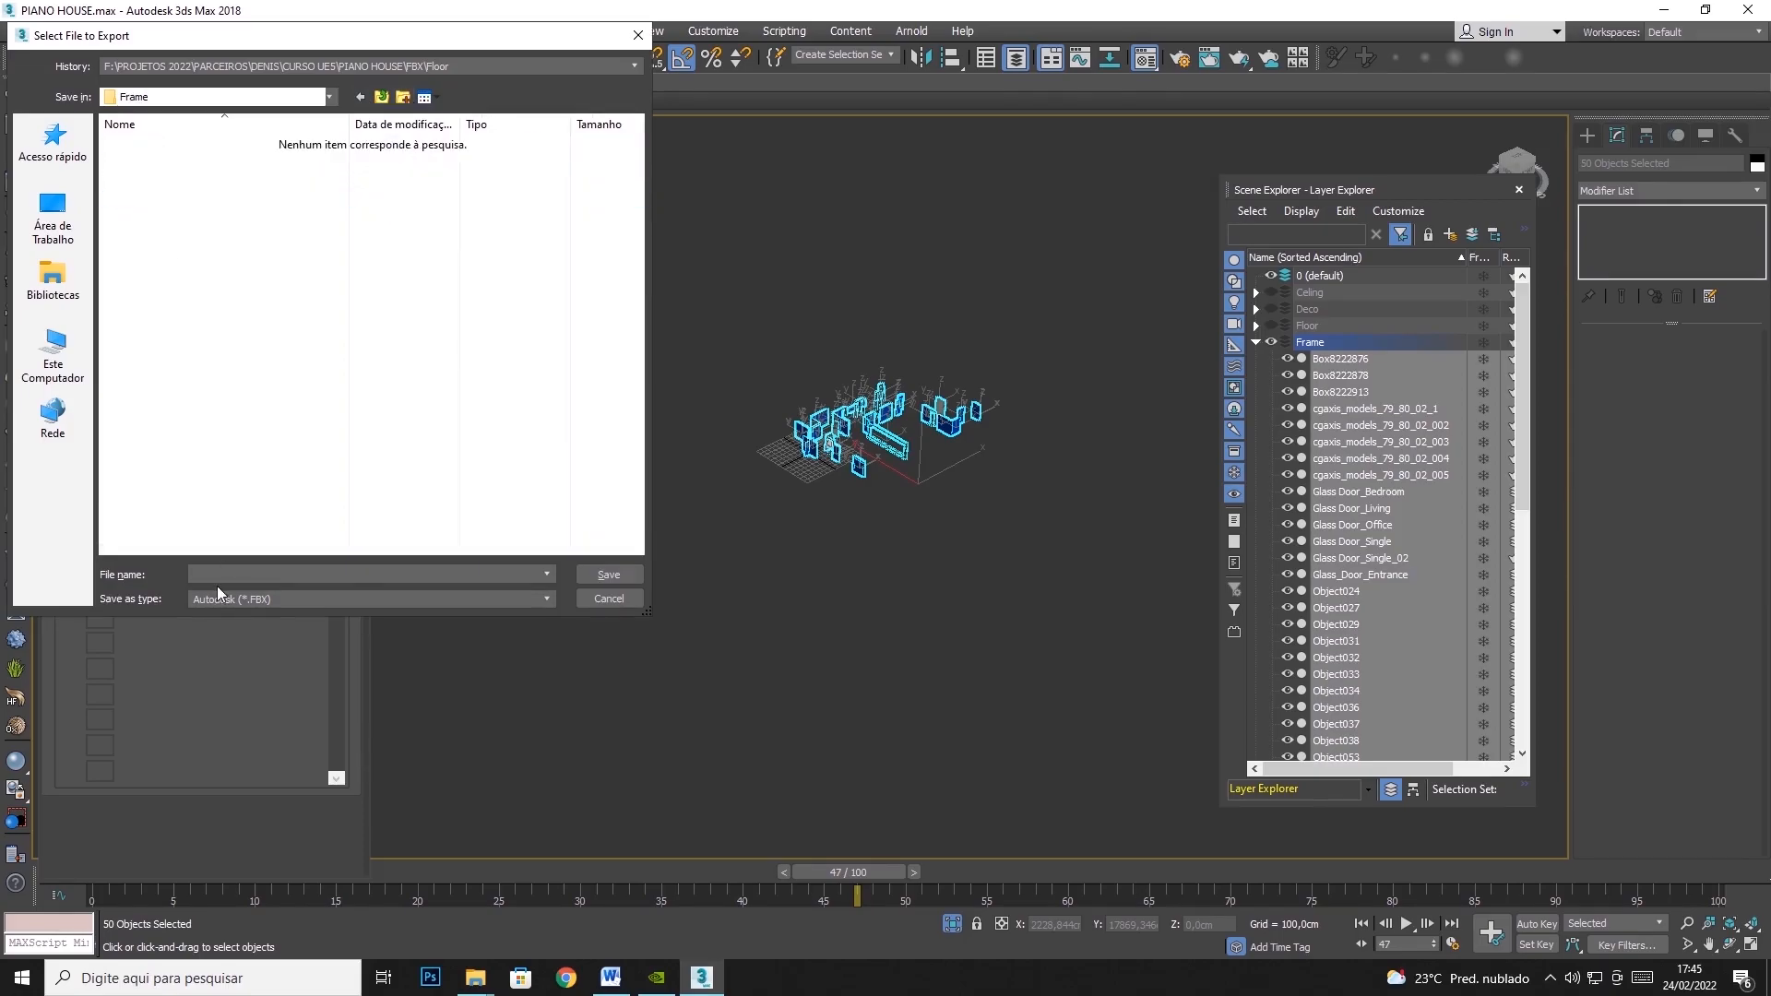
pyautogui.write('SM_frame_')
pyautogui.press('Return')
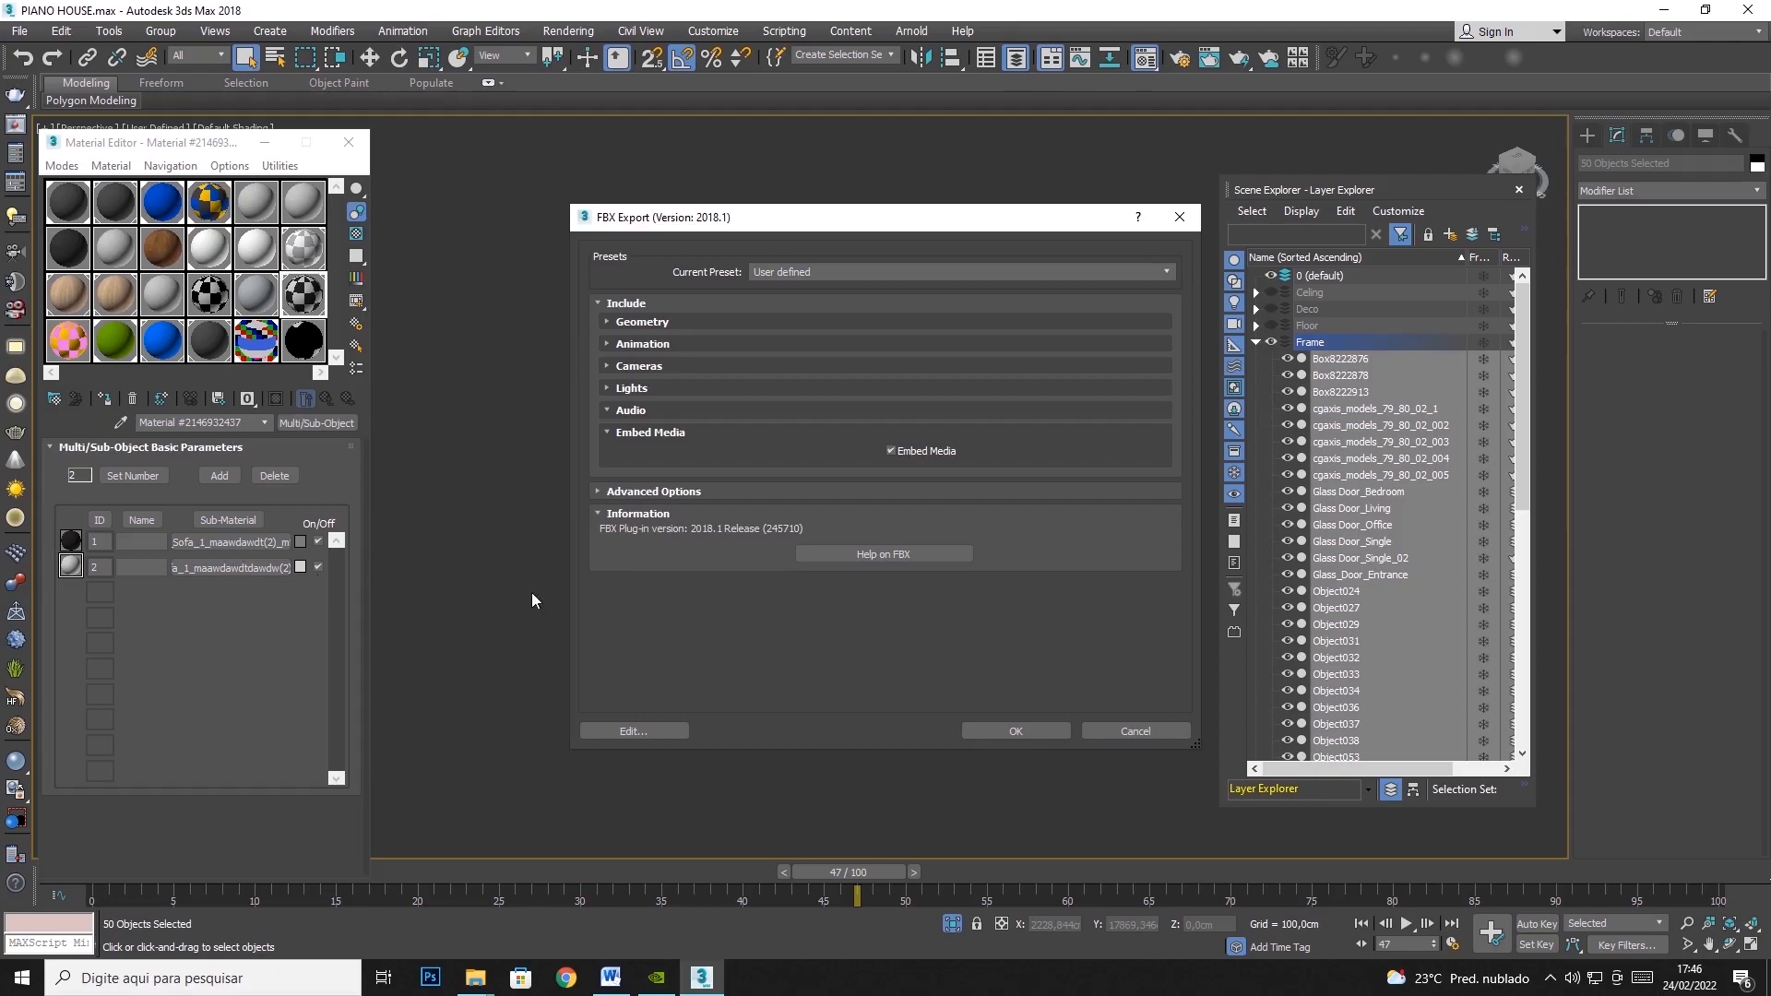
pyautogui.click(1015, 731)
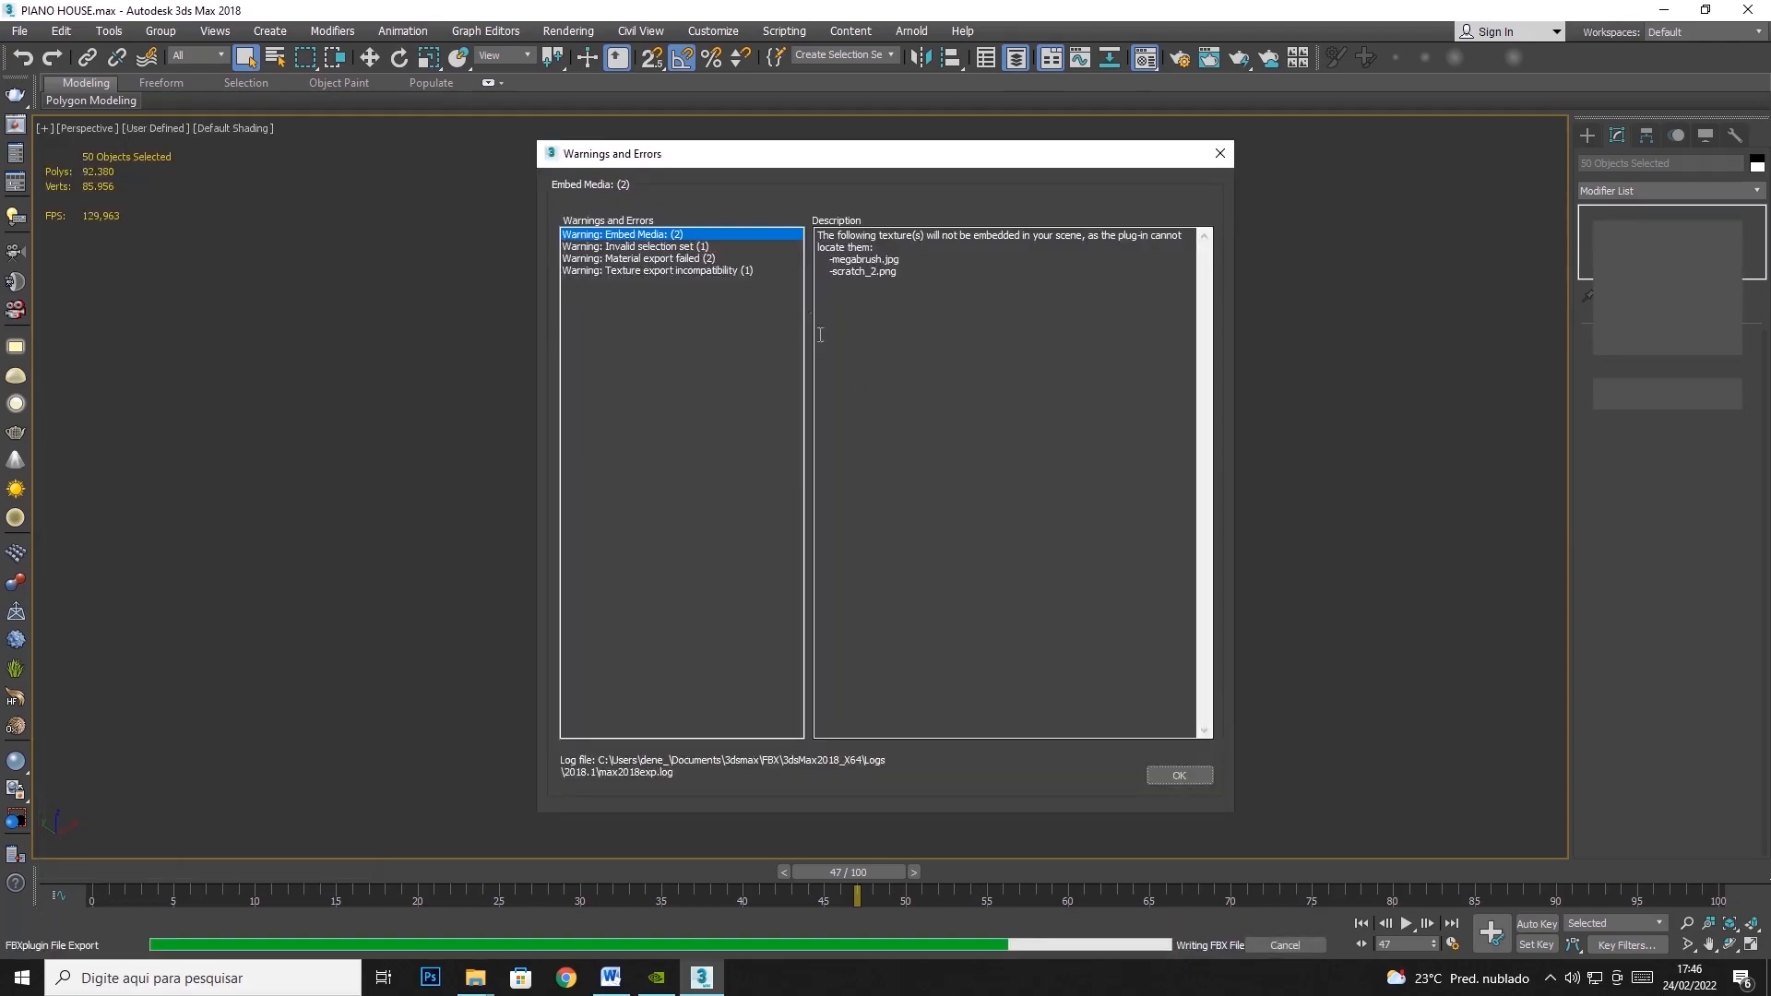
pyautogui.click(1179, 775)
# Hide the Frame layer, show the Furnitures layer and select all of its visible objects
pyautogui.click(20, 32)
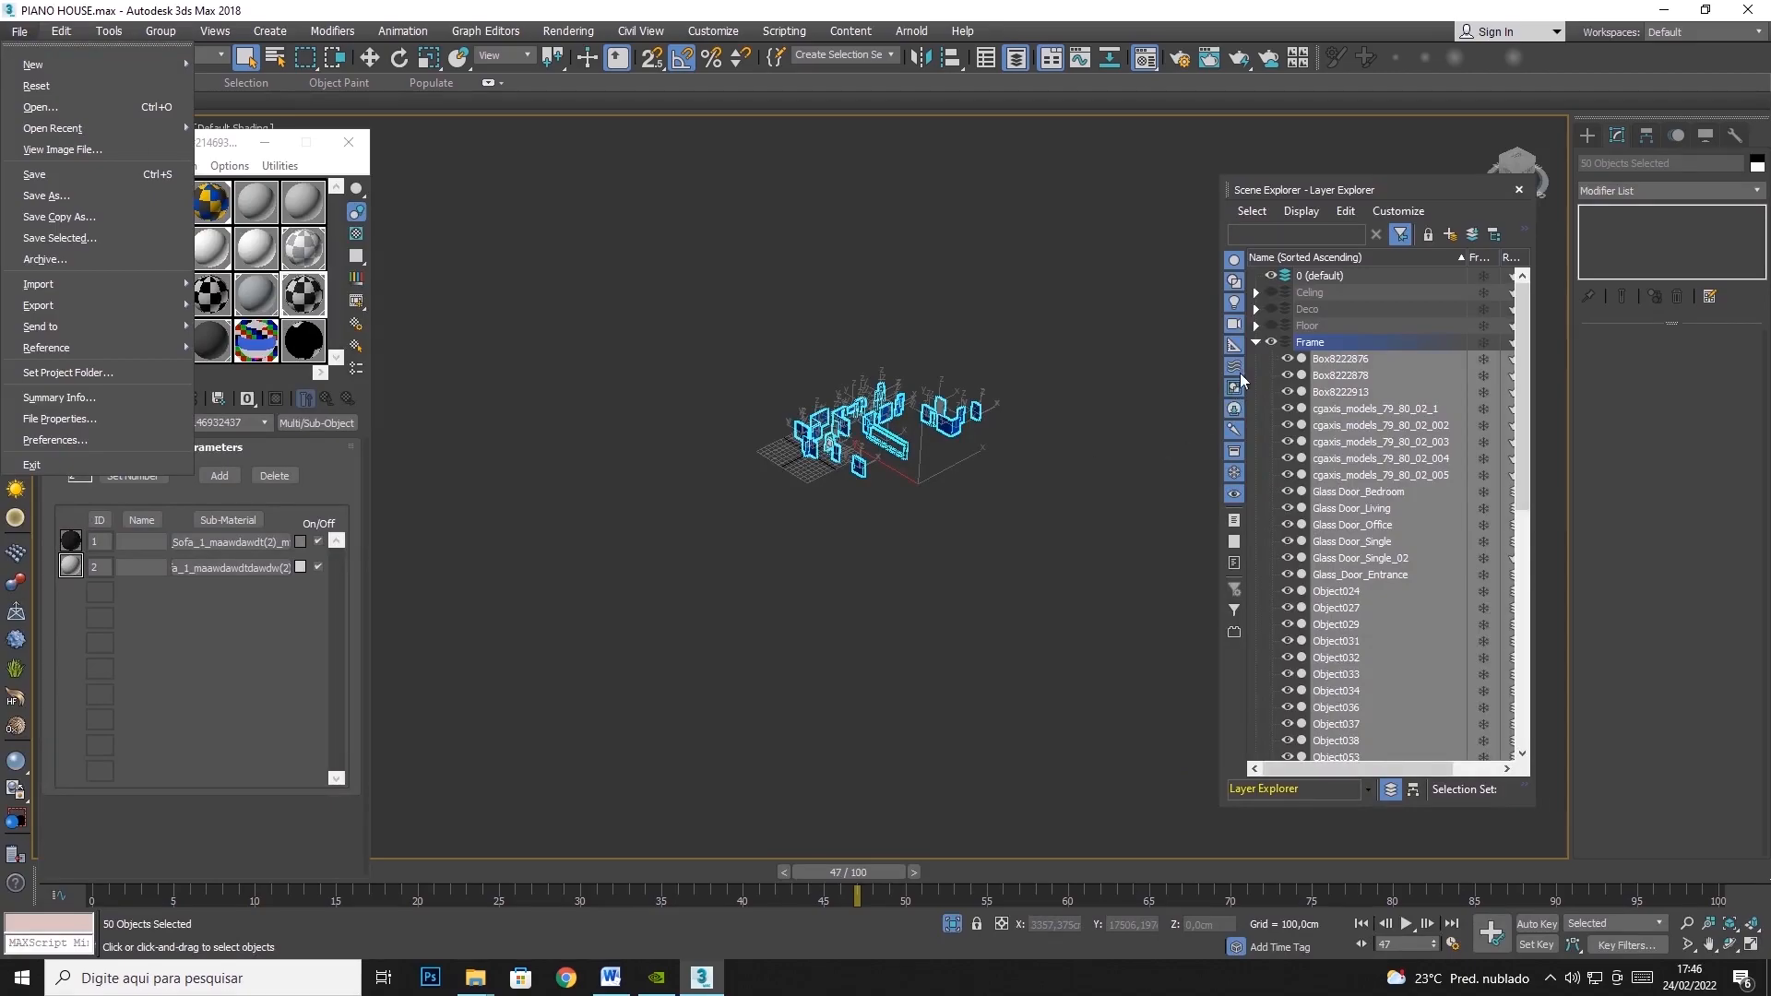
pyautogui.click(1270, 341)
pyautogui.click(1273, 342)
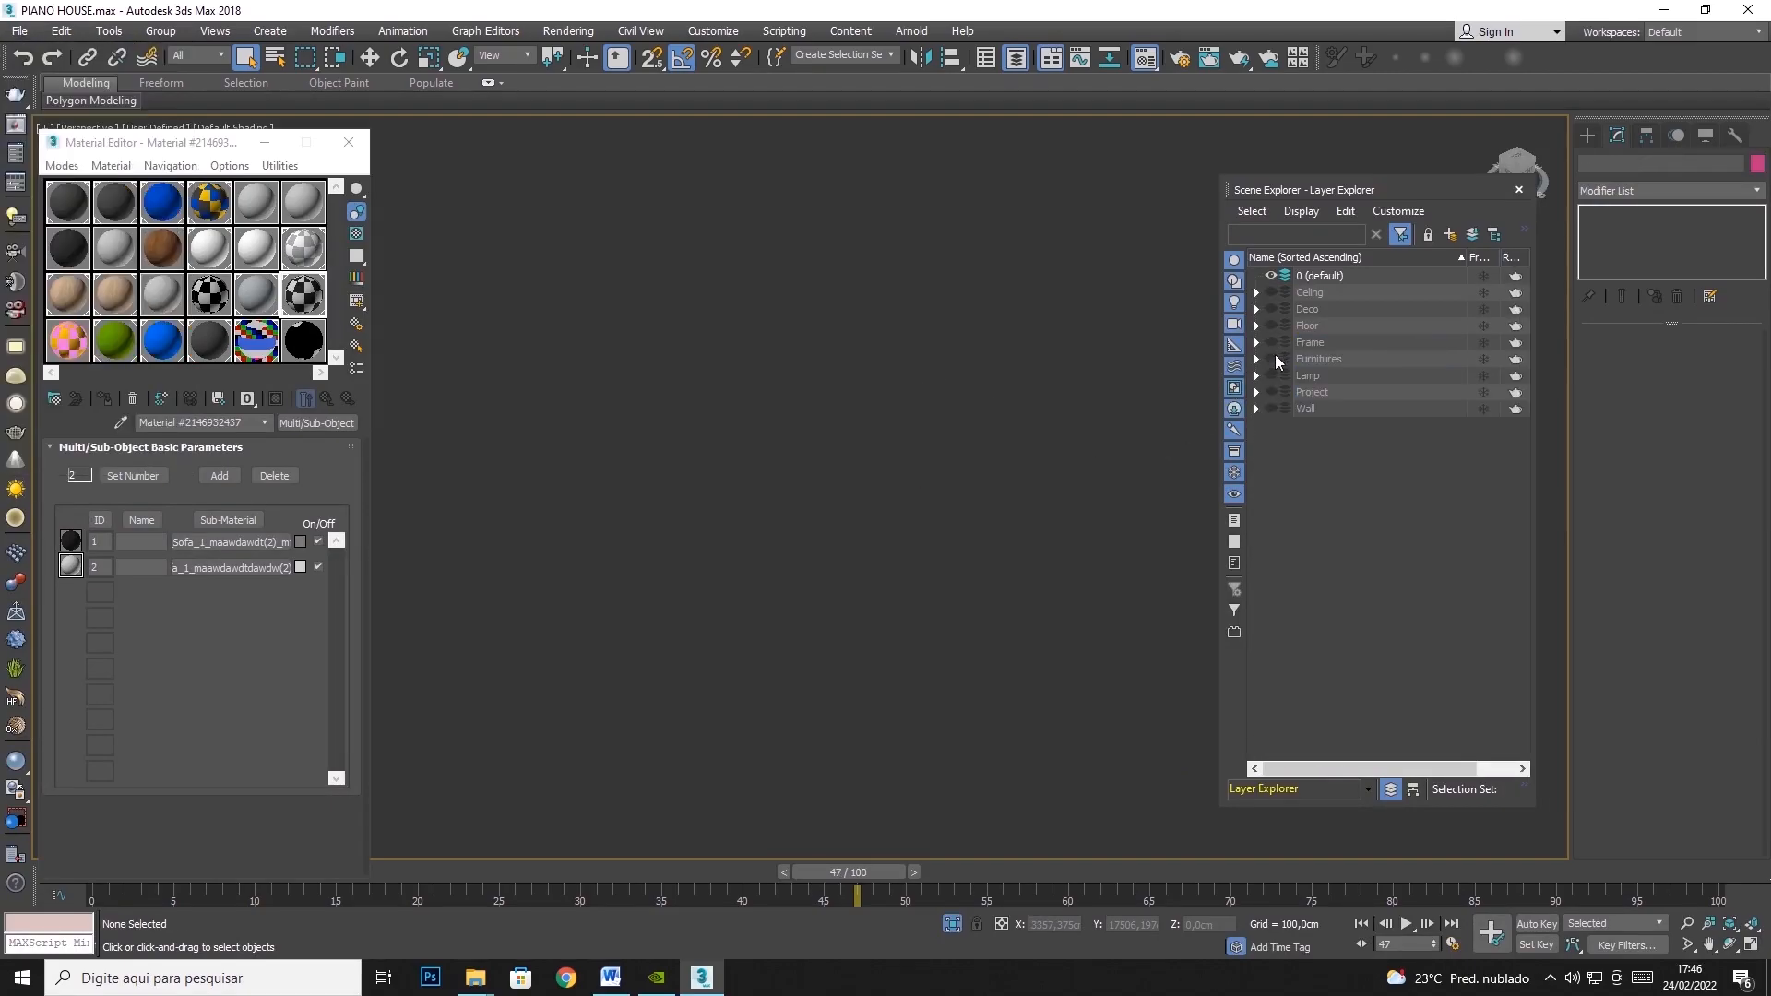
pyautogui.click(1272, 359)
pyautogui.moveTo(1079, 340); pyautogui.dragTo(640, 593)
# Start exporting the selected furniture objects and create a Furnitures subfolder inside the FBX folder
pyautogui.click(18, 31)
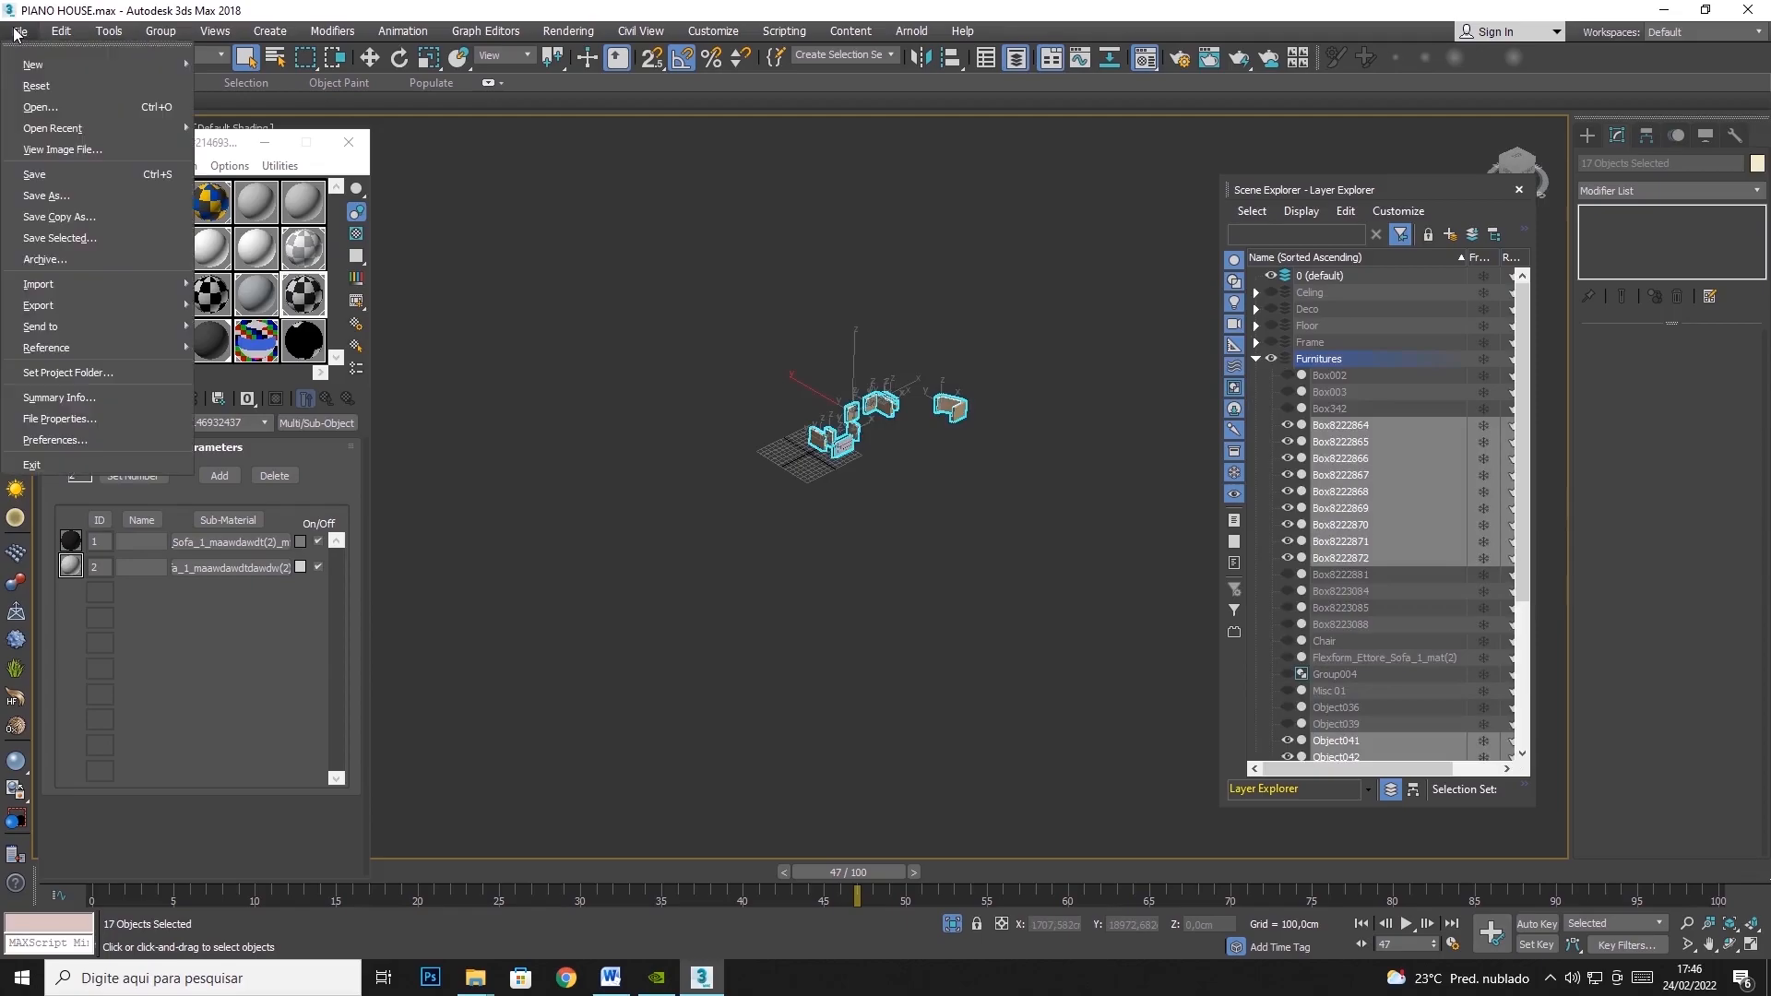
pyautogui.moveTo(41, 306)
pyautogui.click(244, 332)
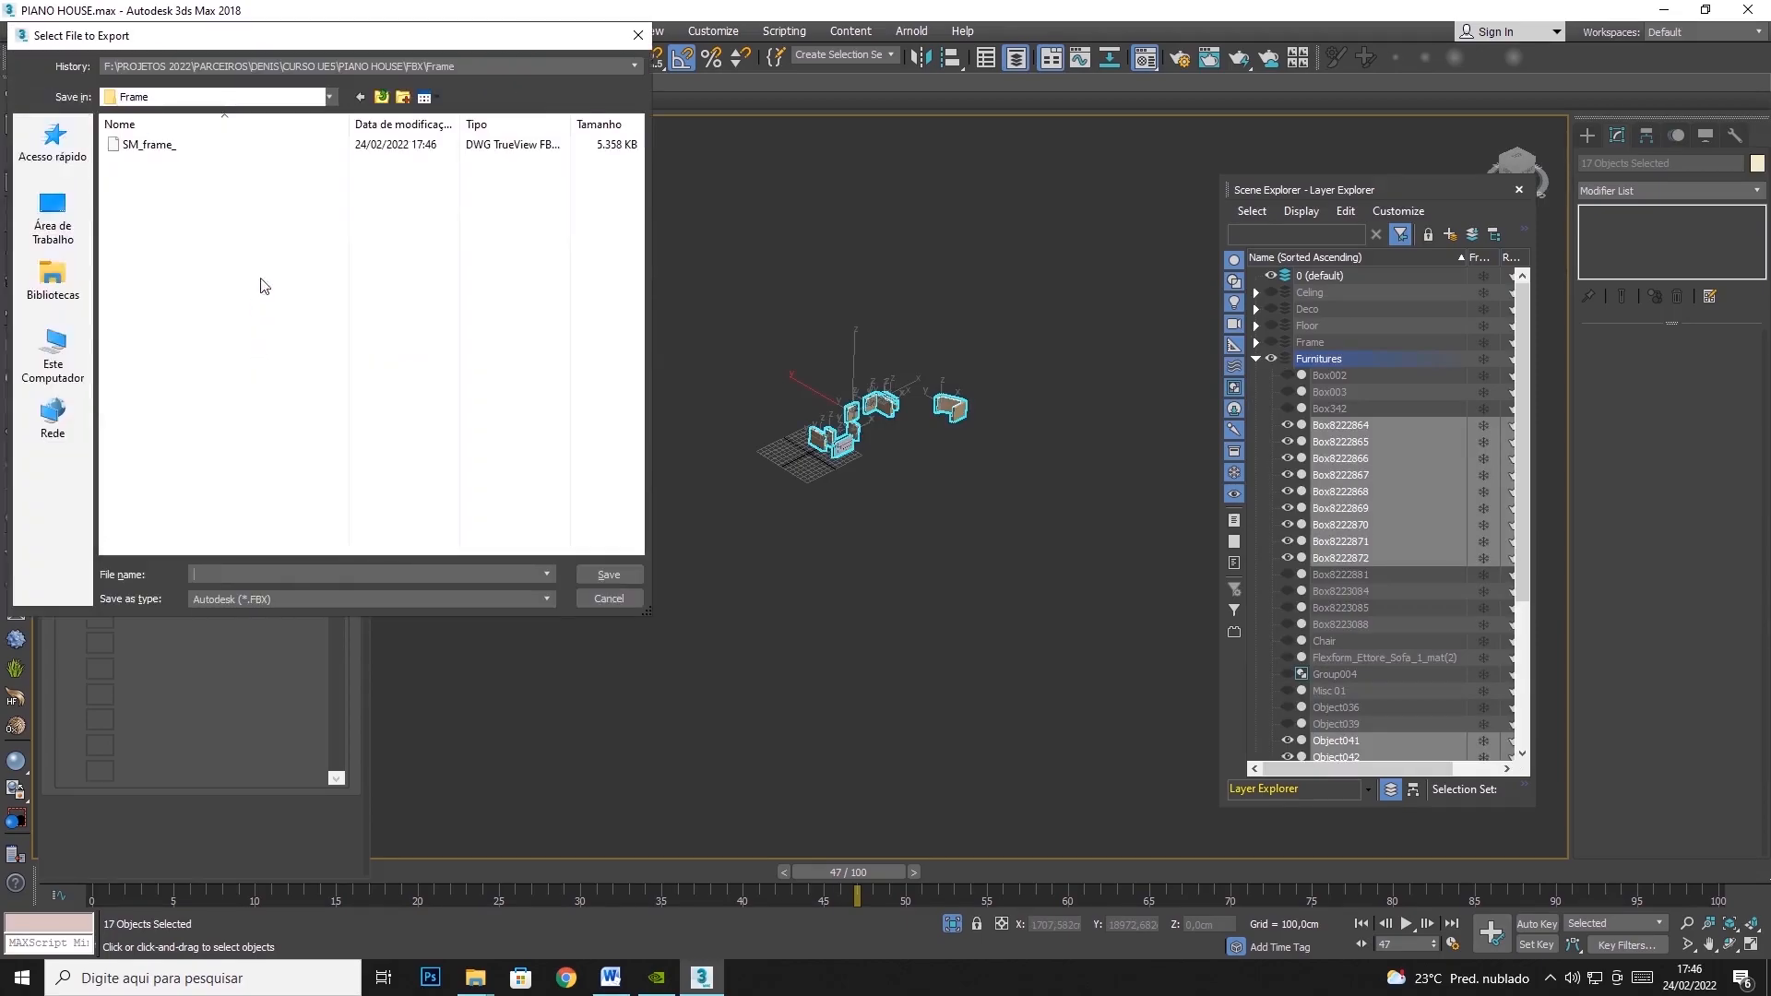
pyautogui.click(359, 97)
pyautogui.click(403, 97)
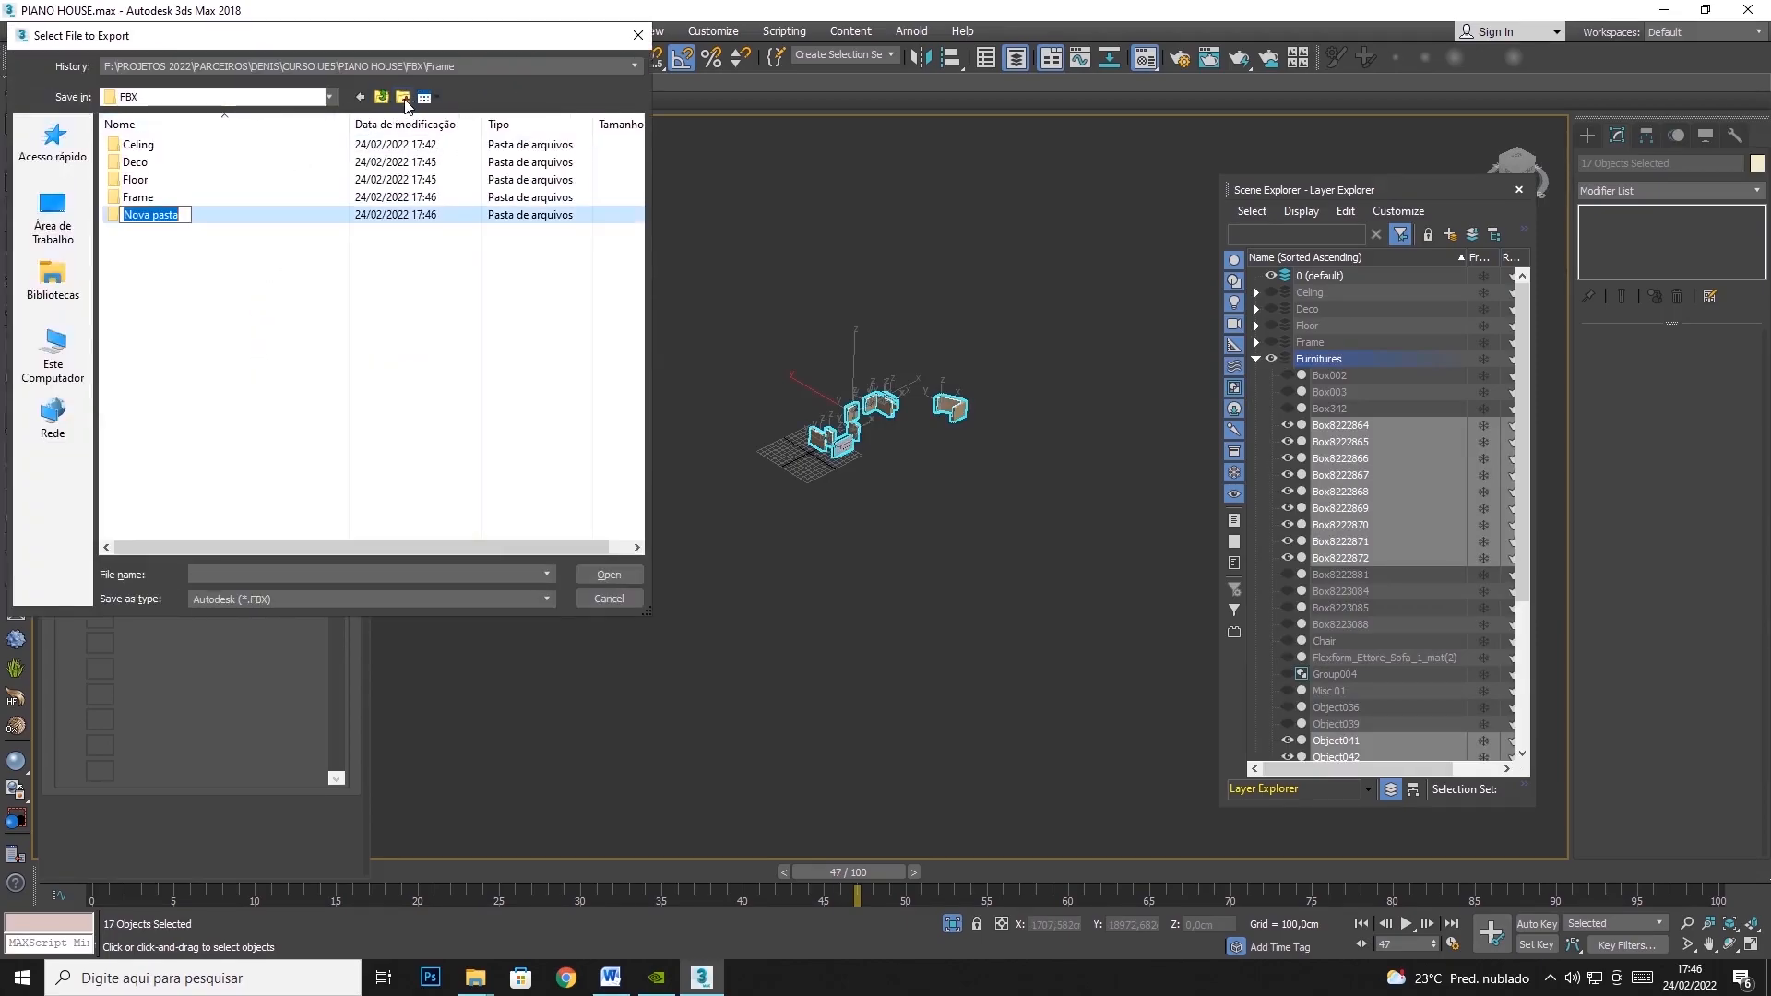
pyautogui.write('Furnitures')
pyautogui.press('Return')
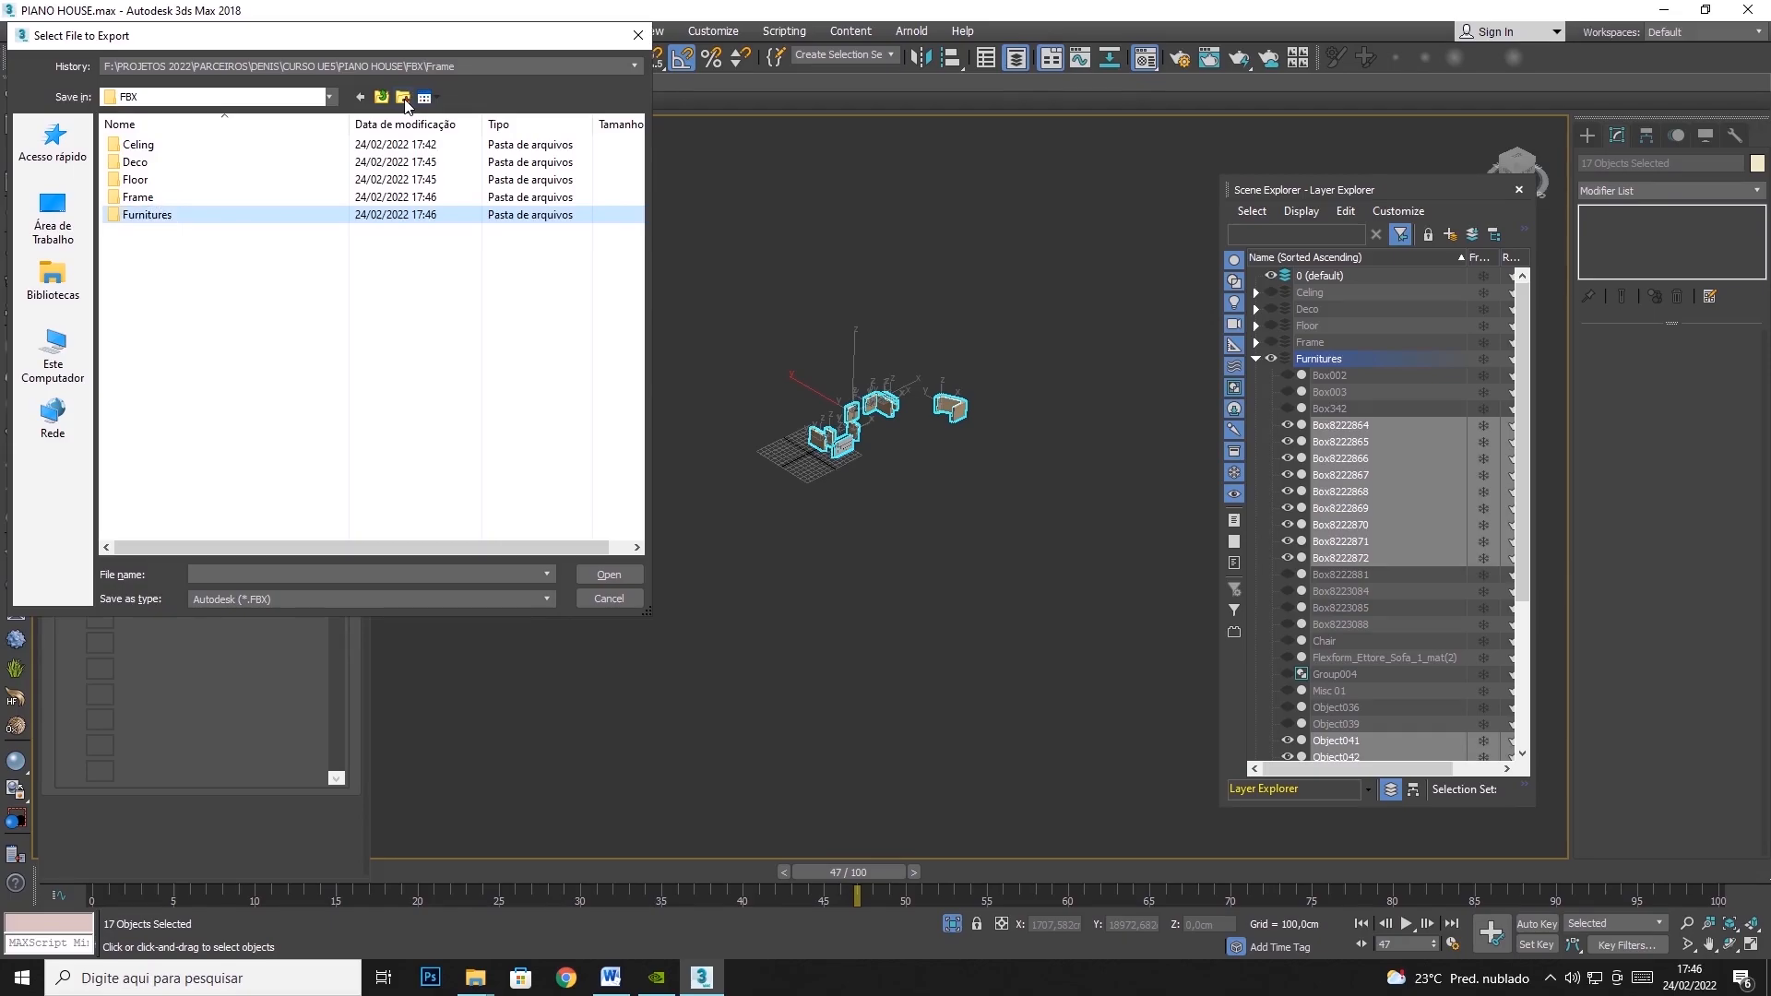
# Export the selection into the Furnitures folder as an FBX file named SM_Furnitures_ with the current settings, dismissing the warnings
pyautogui.doubleClick(185, 215)
pyautogui.click(227, 571)
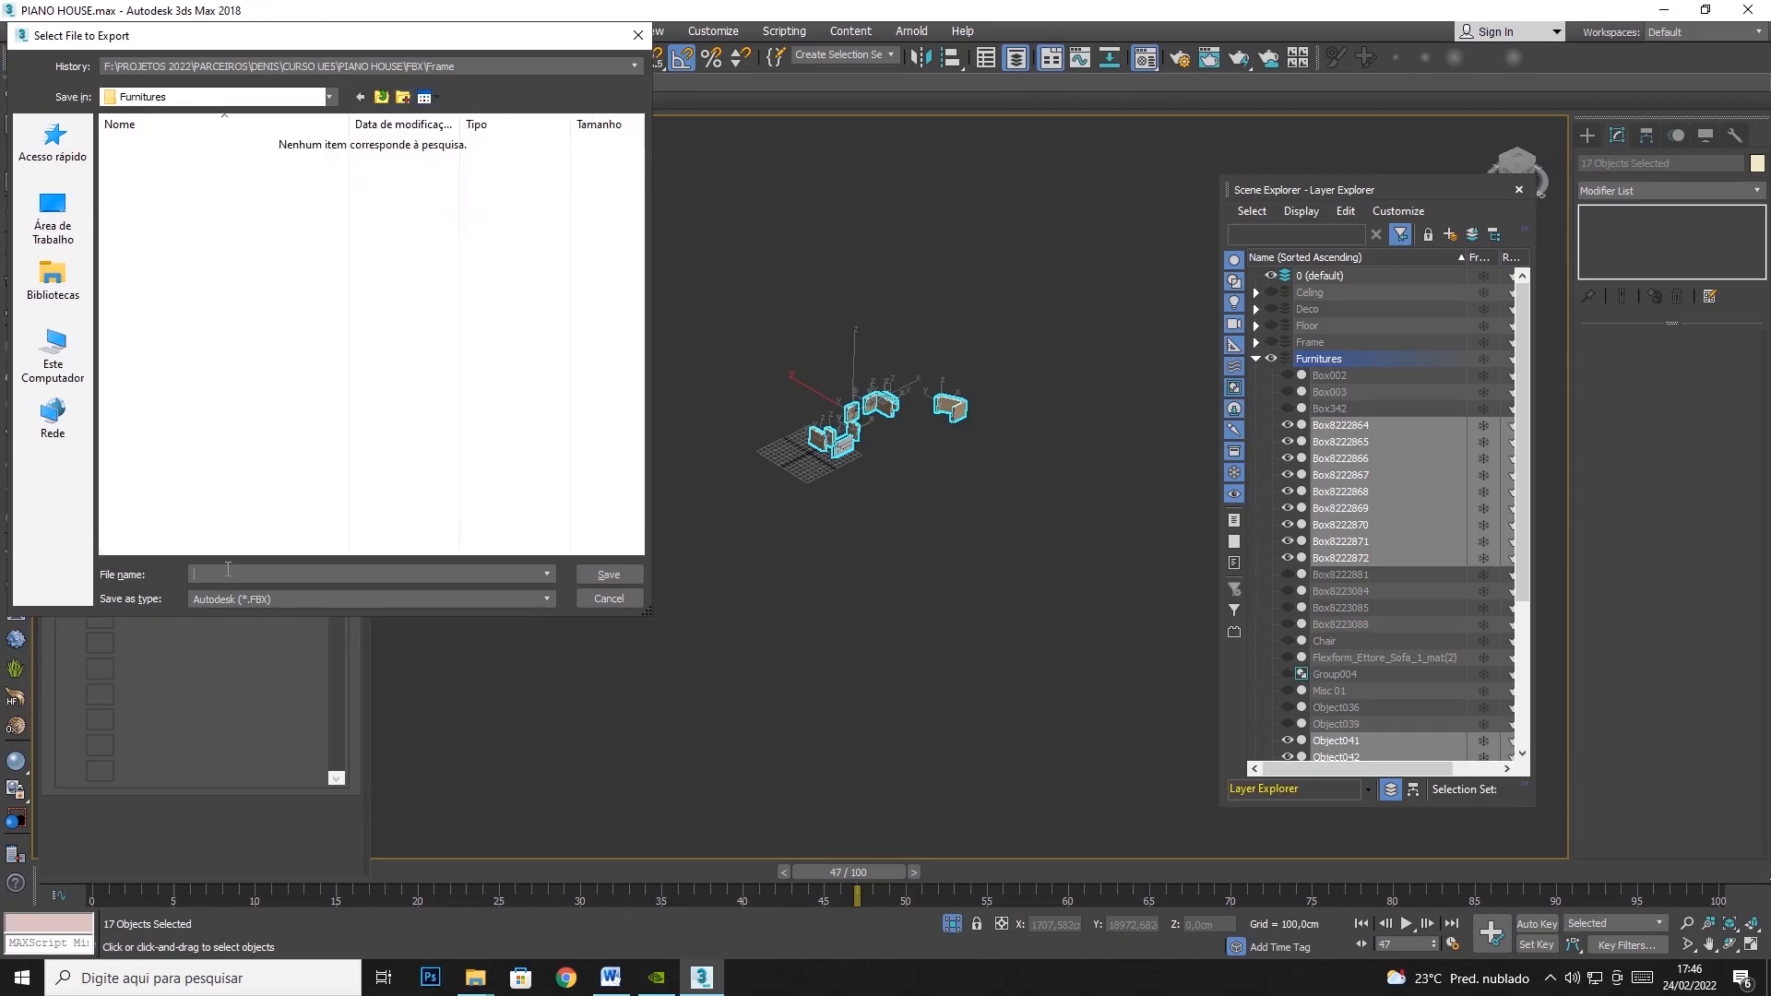
pyautogui.write('SM_Furnitures_')
pyautogui.press('Return')
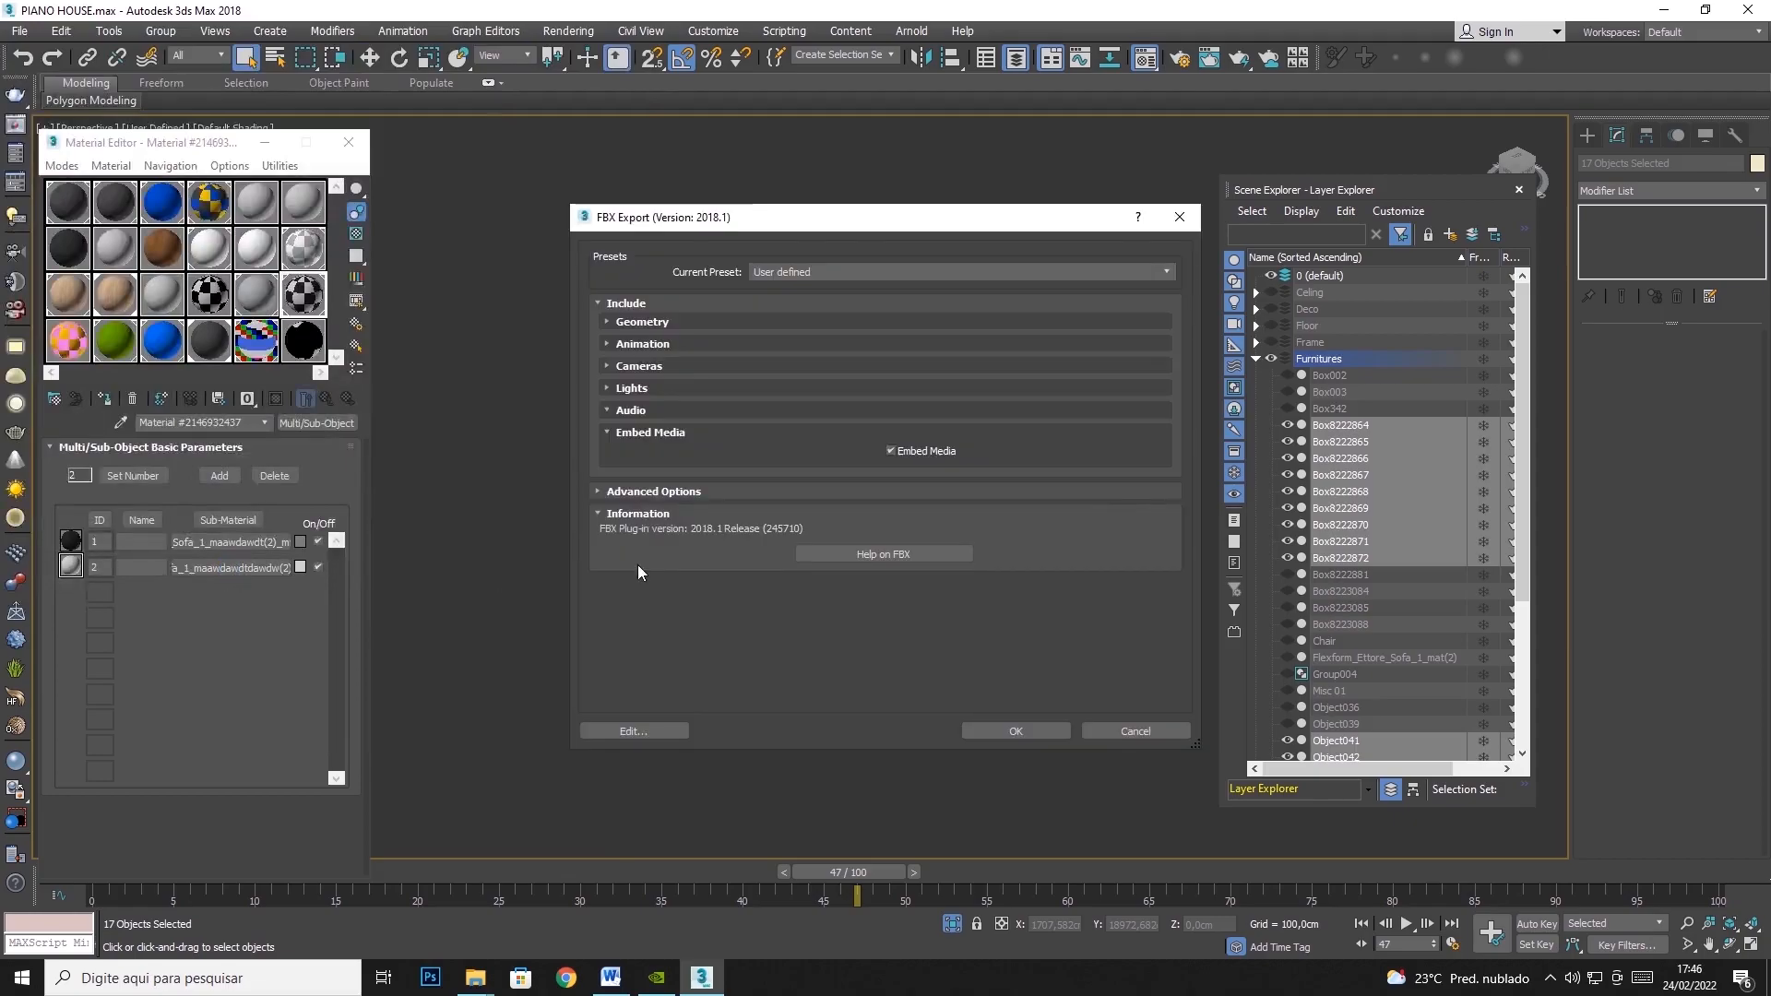
pyautogui.click(1023, 731)
pyautogui.click(1171, 777)
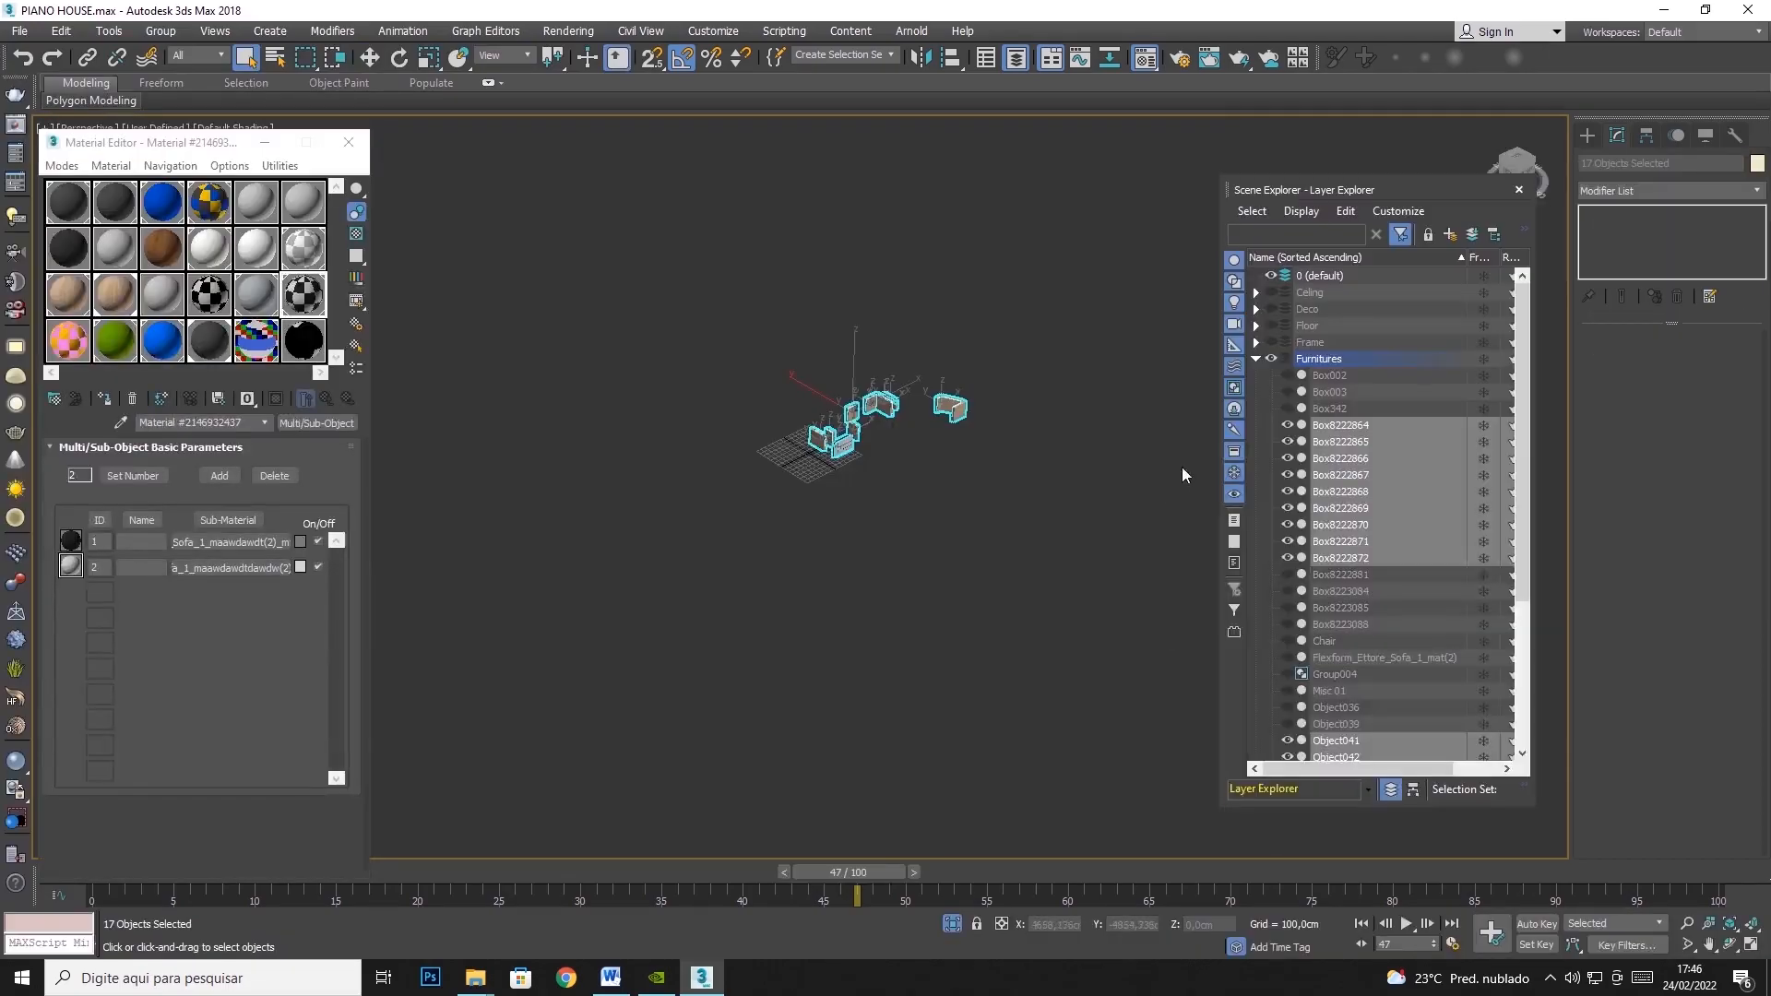
# Hide the Furnitures layer, show the Lamp layer and select its objects
pyautogui.click(1272, 358)
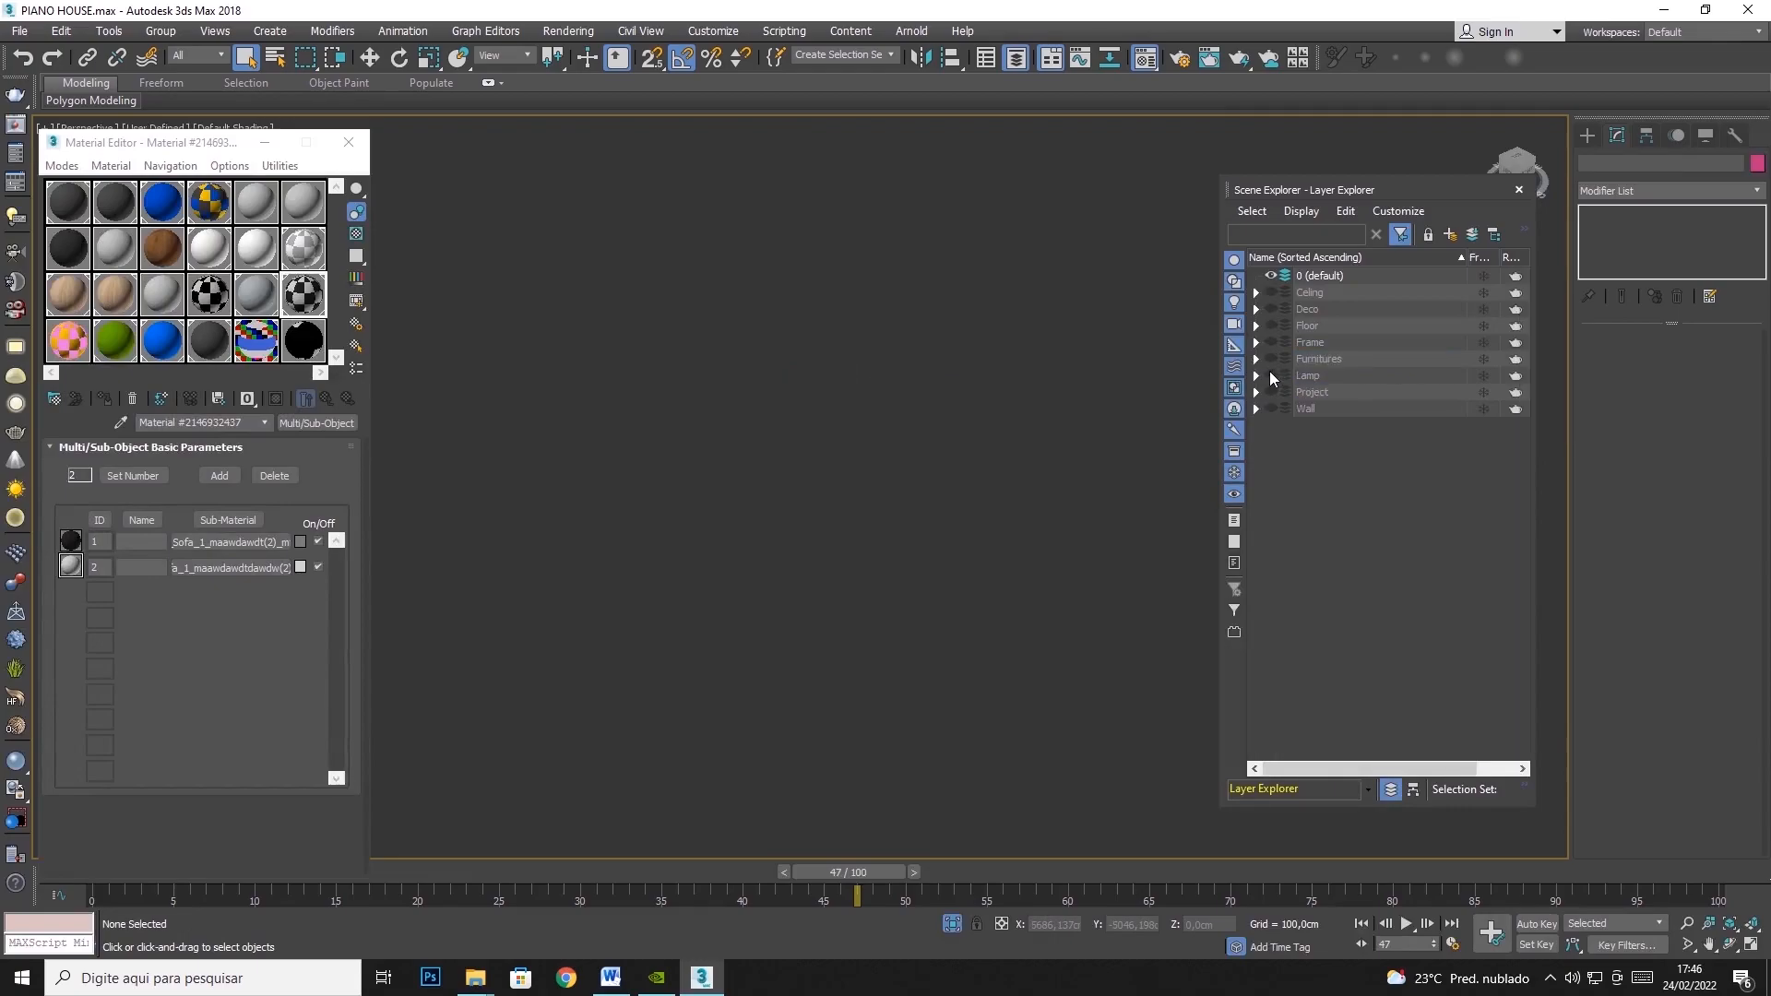
pyautogui.click(1271, 376)
pyautogui.doubleClick(1308, 375)
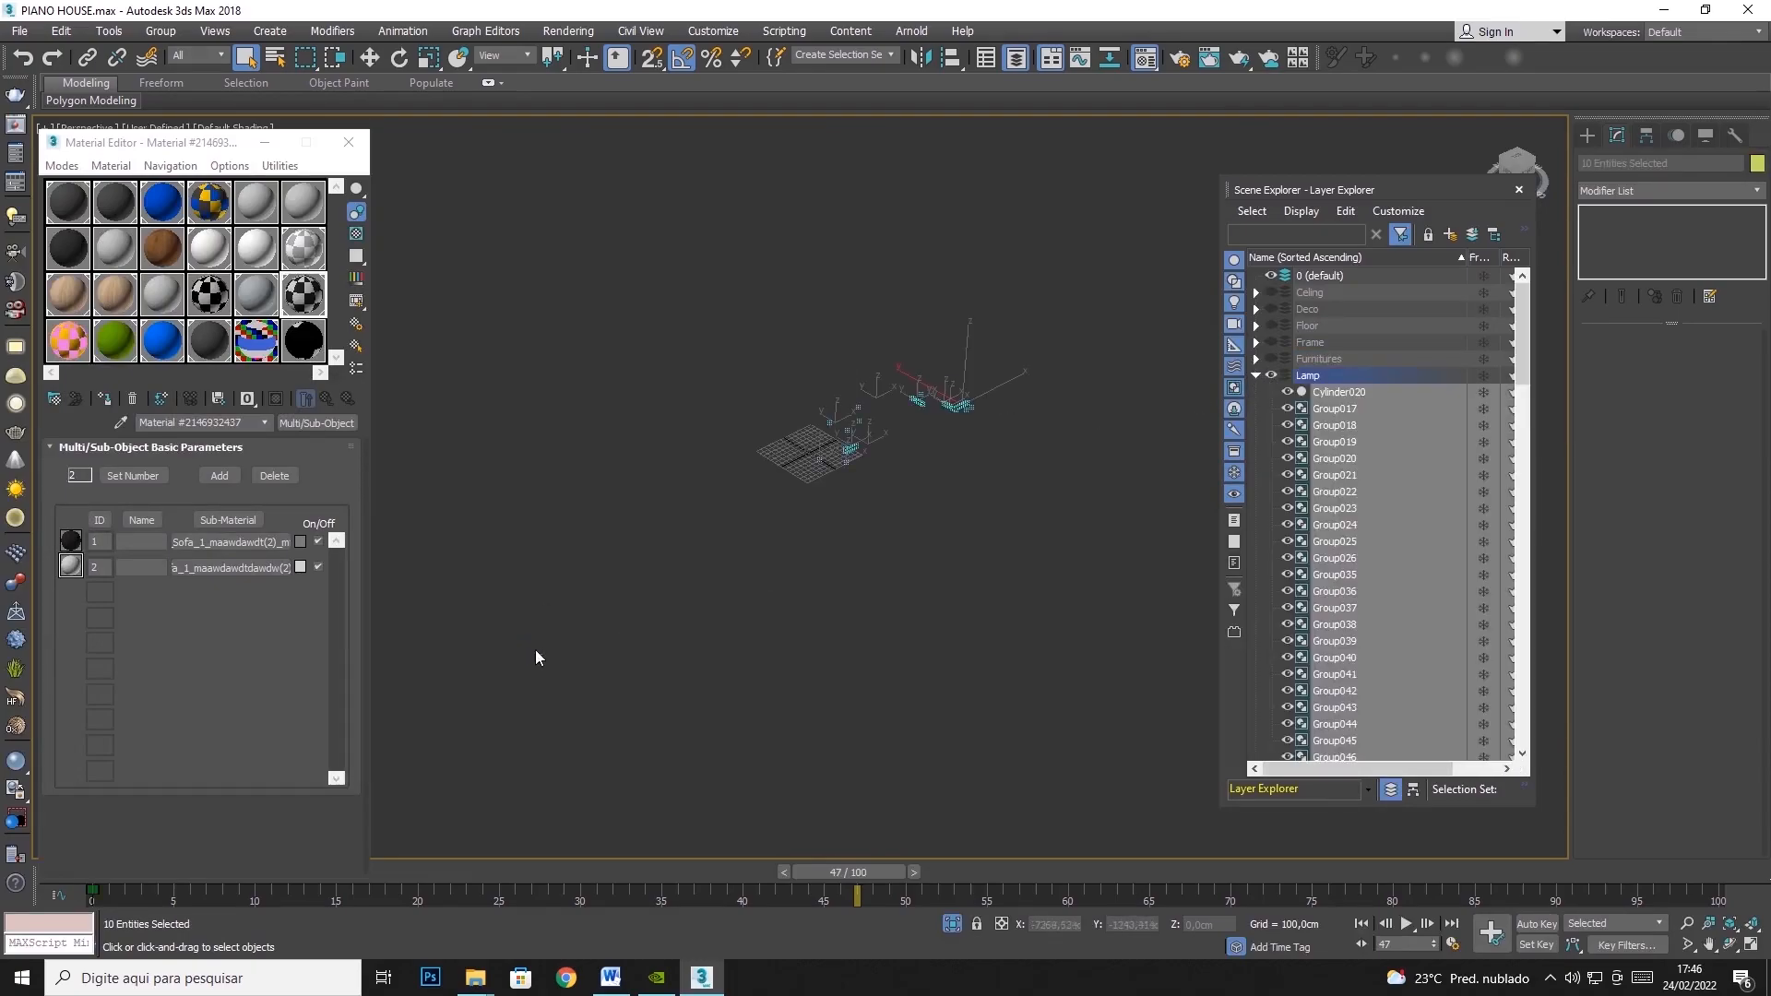
# Start exporting the selected lamp objects and create a Lamp subfolder inside the FBX folder
pyautogui.click(18, 30)
pyautogui.moveTo(48, 312)
pyautogui.click(244, 328)
pyautogui.click(381, 97)
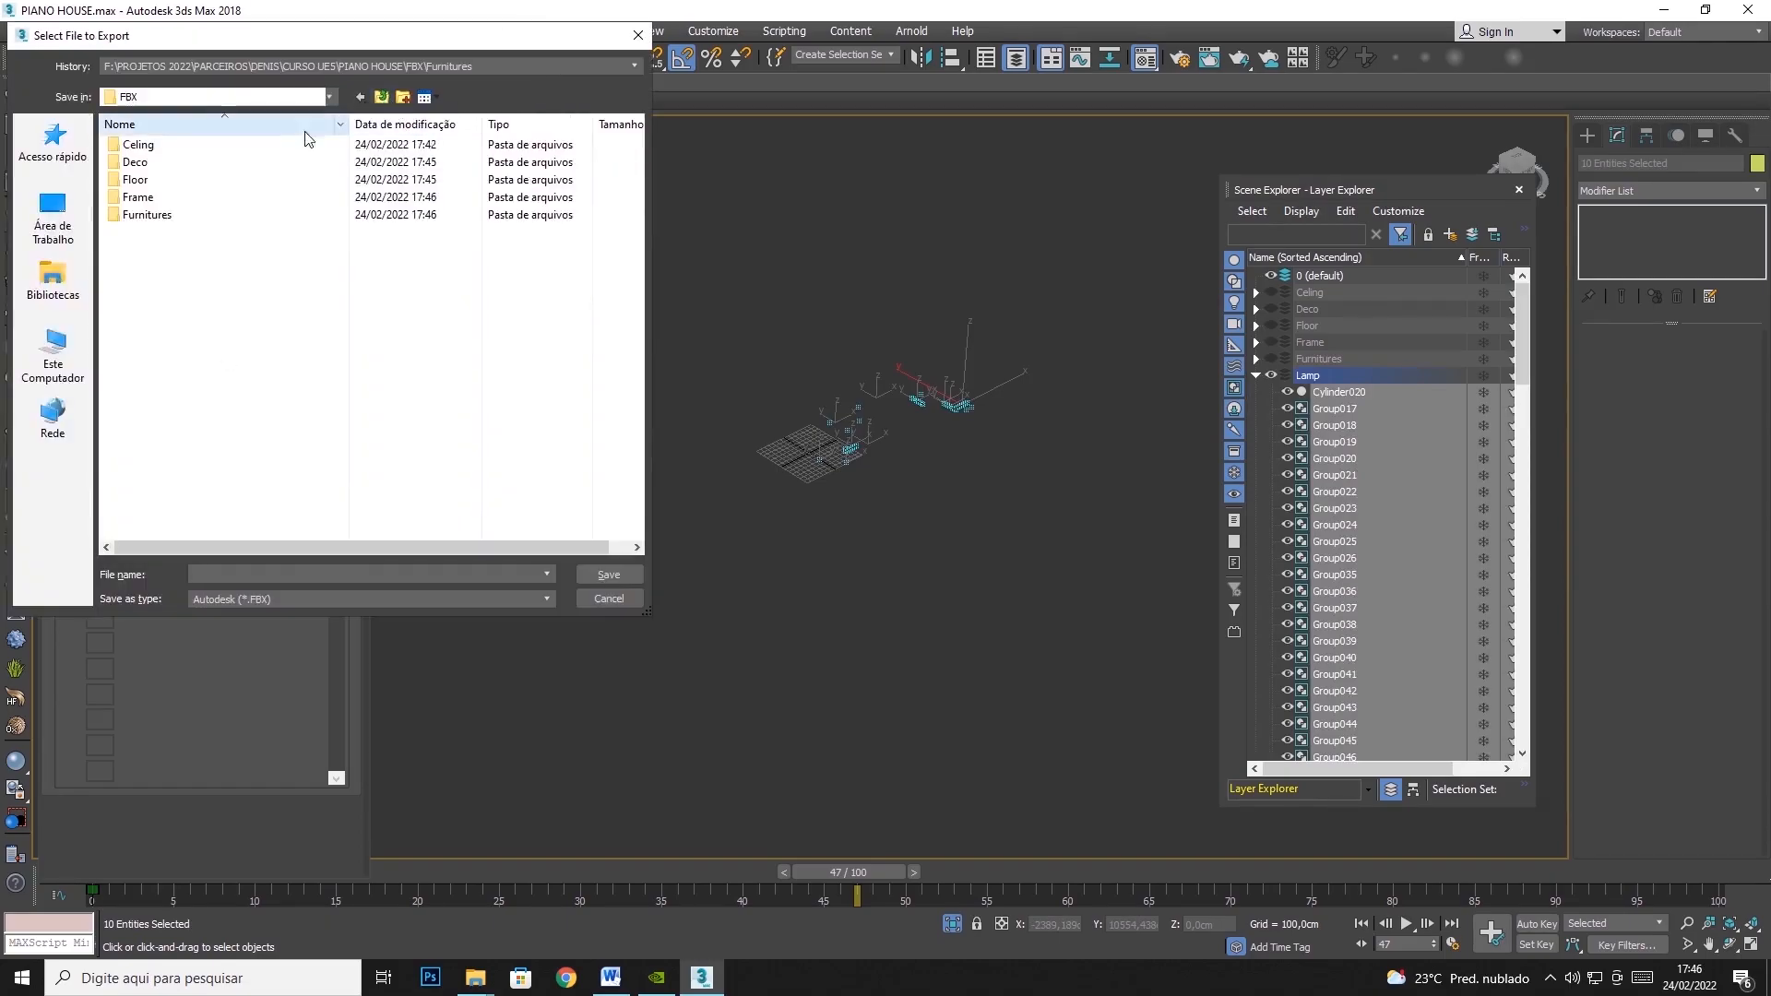
pyautogui.click(403, 97)
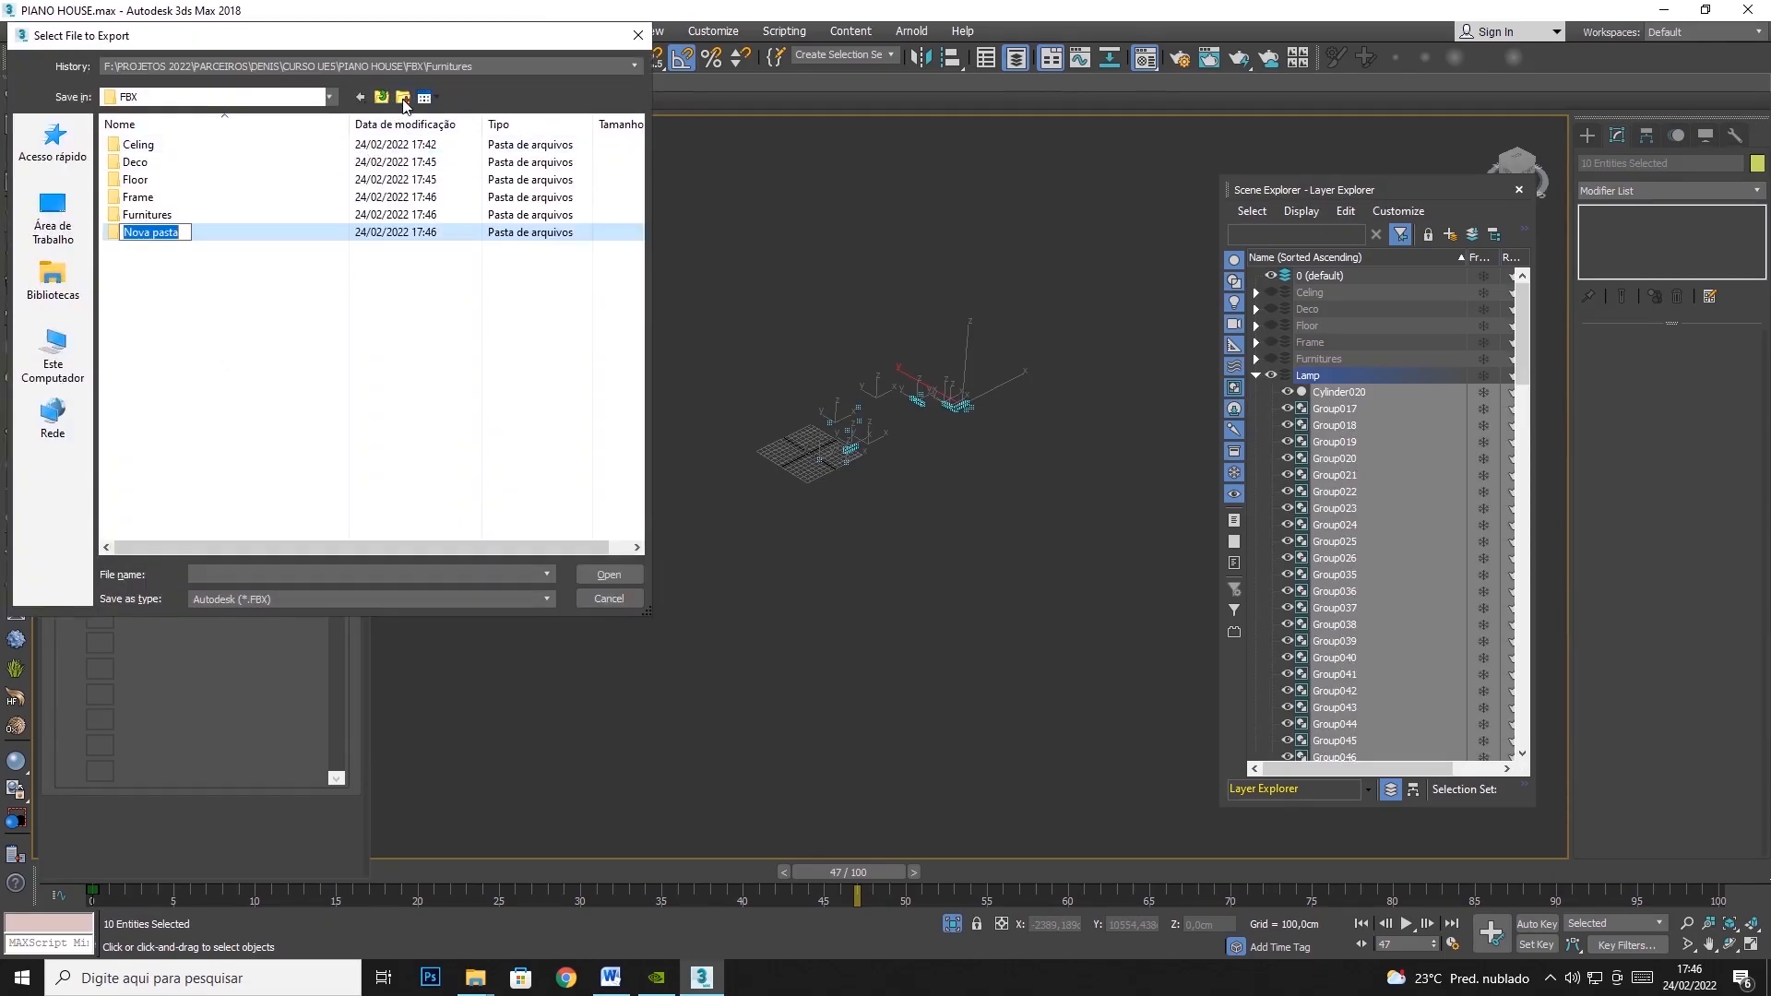
pyautogui.write('Lamp')
pyautogui.press('BackSpace')
pyautogui.press('Return')
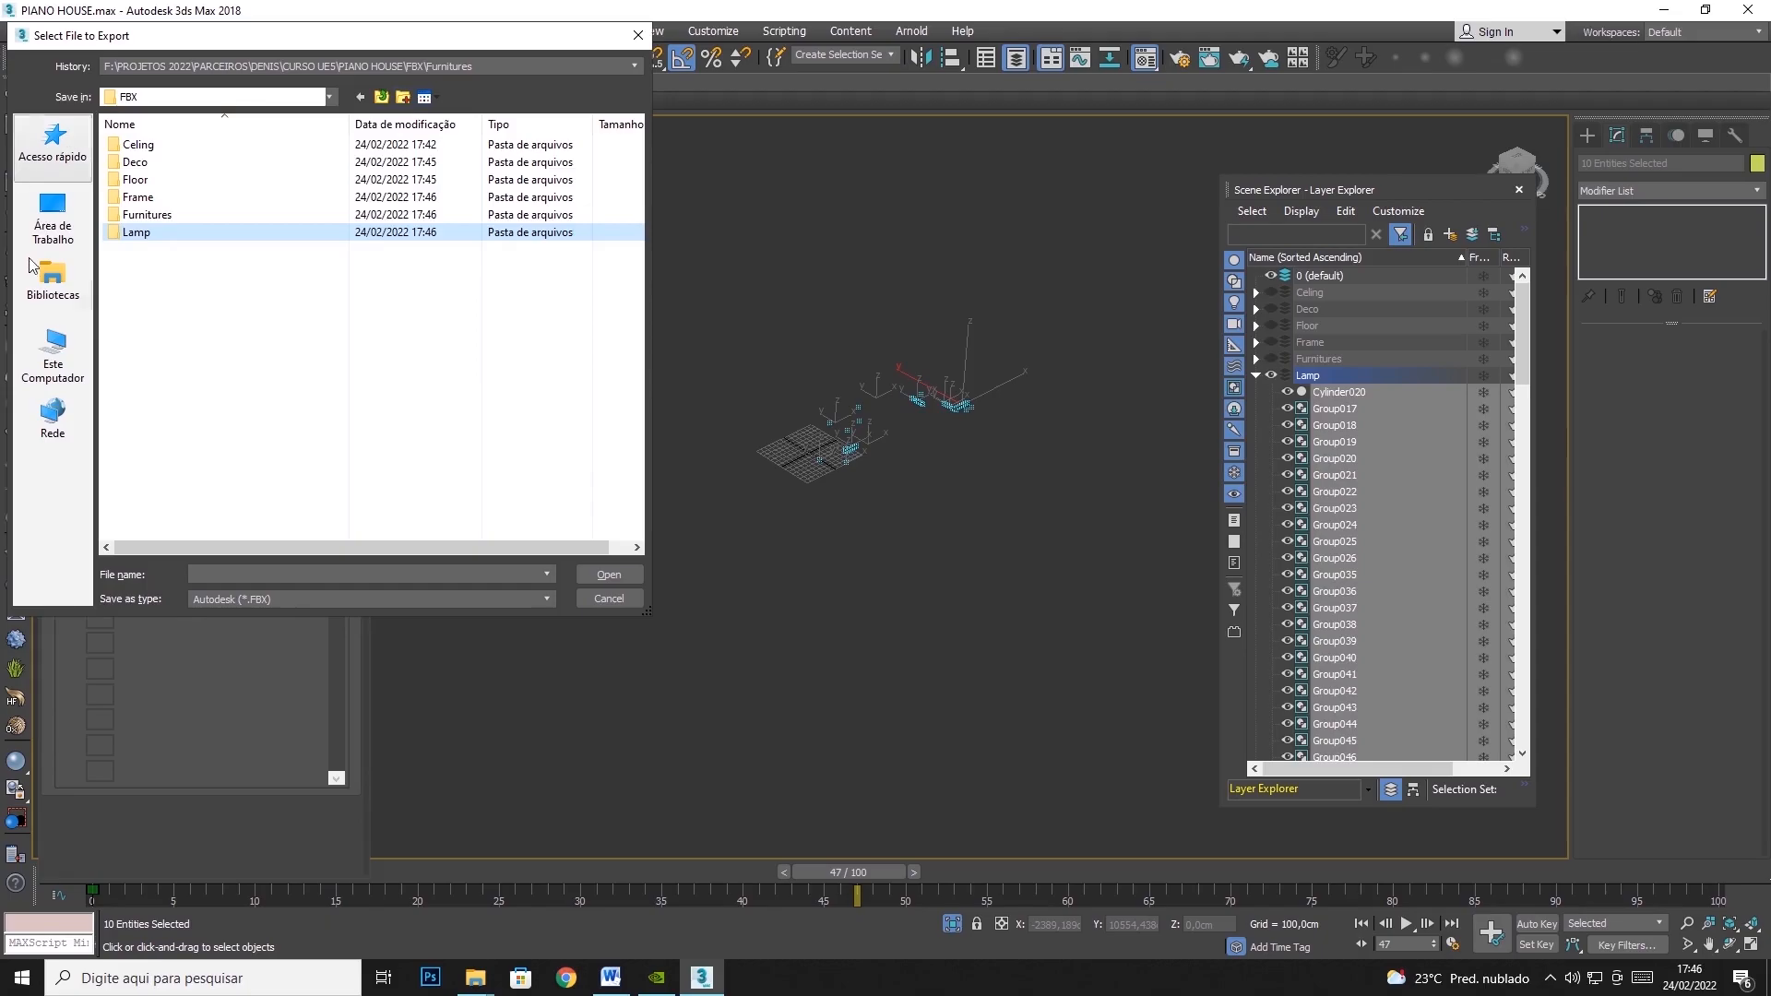
# Export the selection into the Lamp folder as an FBX file named SM_Lamp_ with the current settings, dismissing the warnings
pyautogui.doubleClick(170, 231)
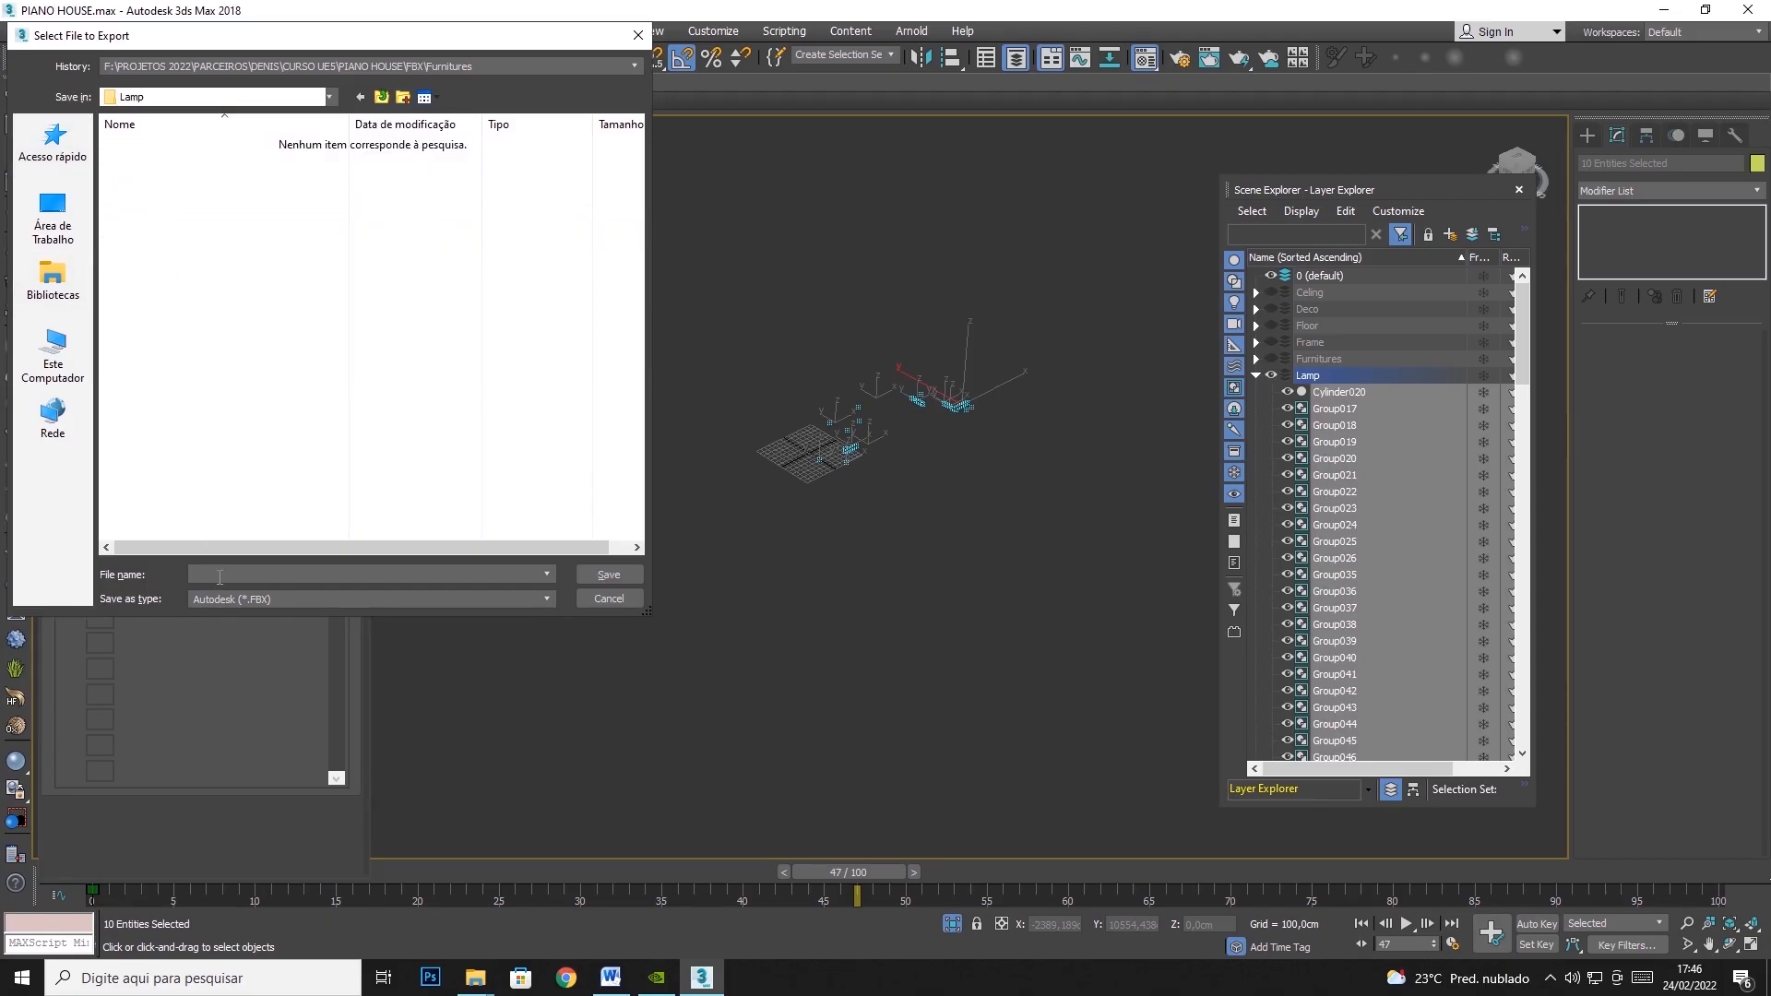
pyautogui.write('SM_Lamp_')
pyautogui.press('Return')
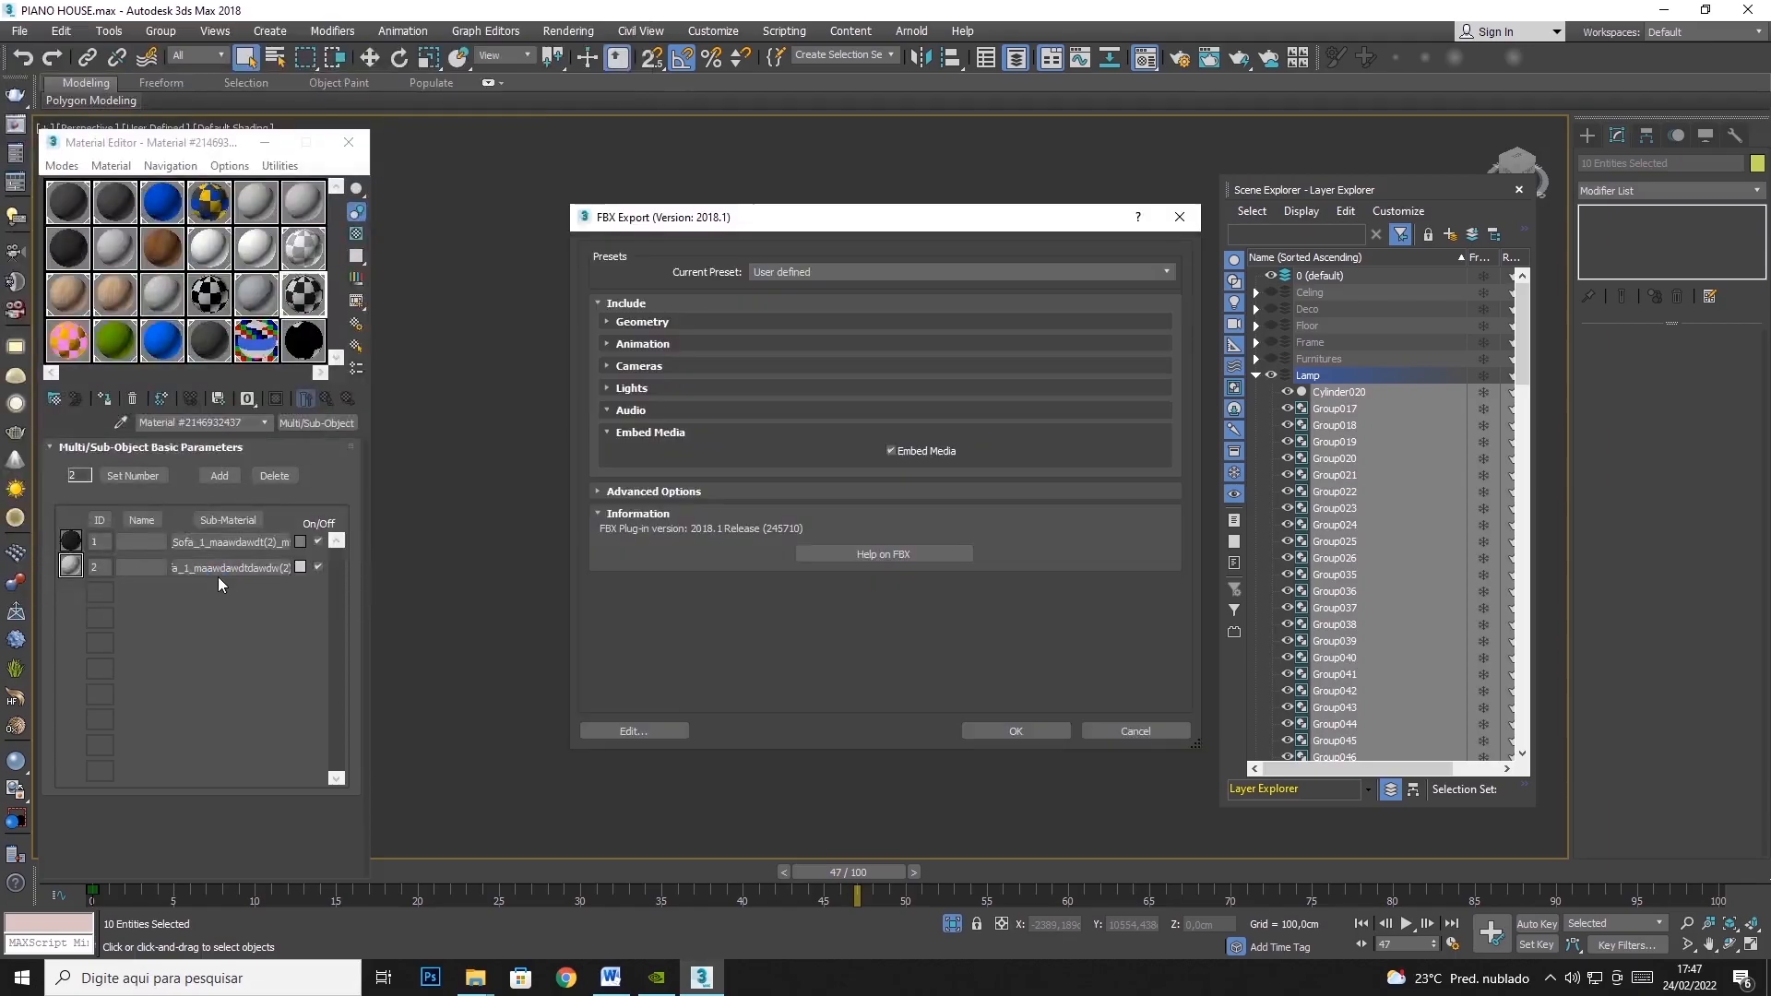
pyautogui.click(1026, 728)
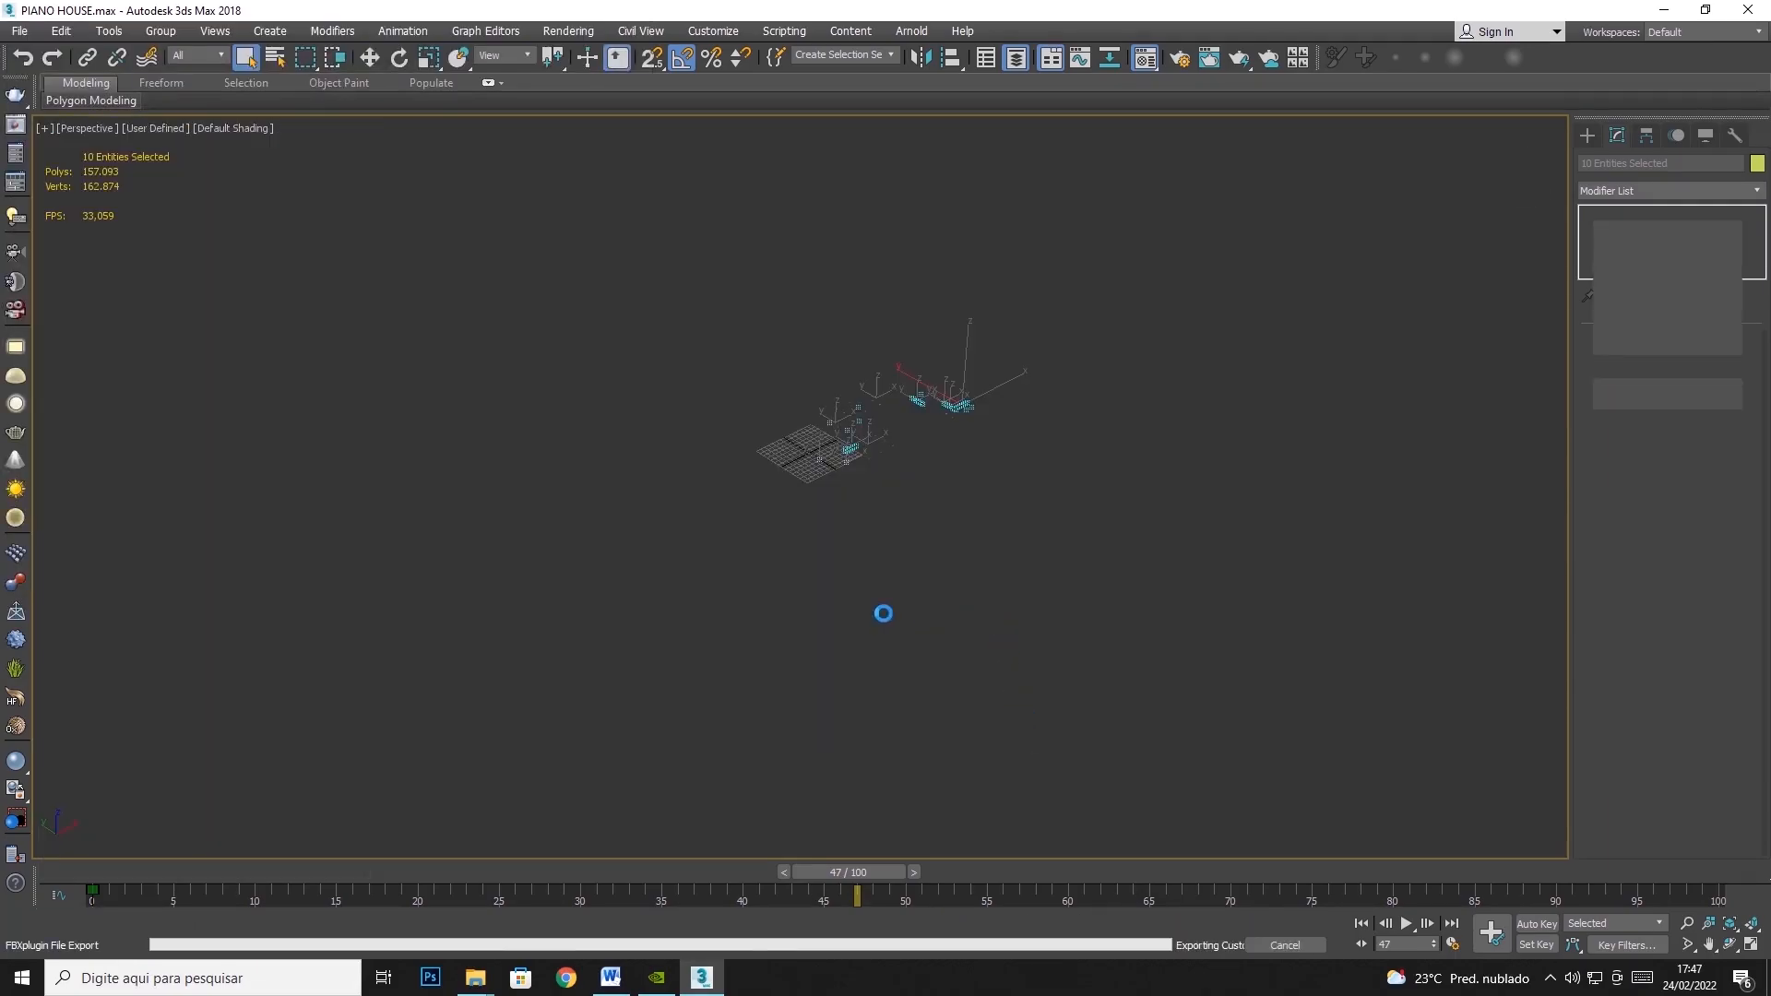
pyautogui.click(1184, 776)
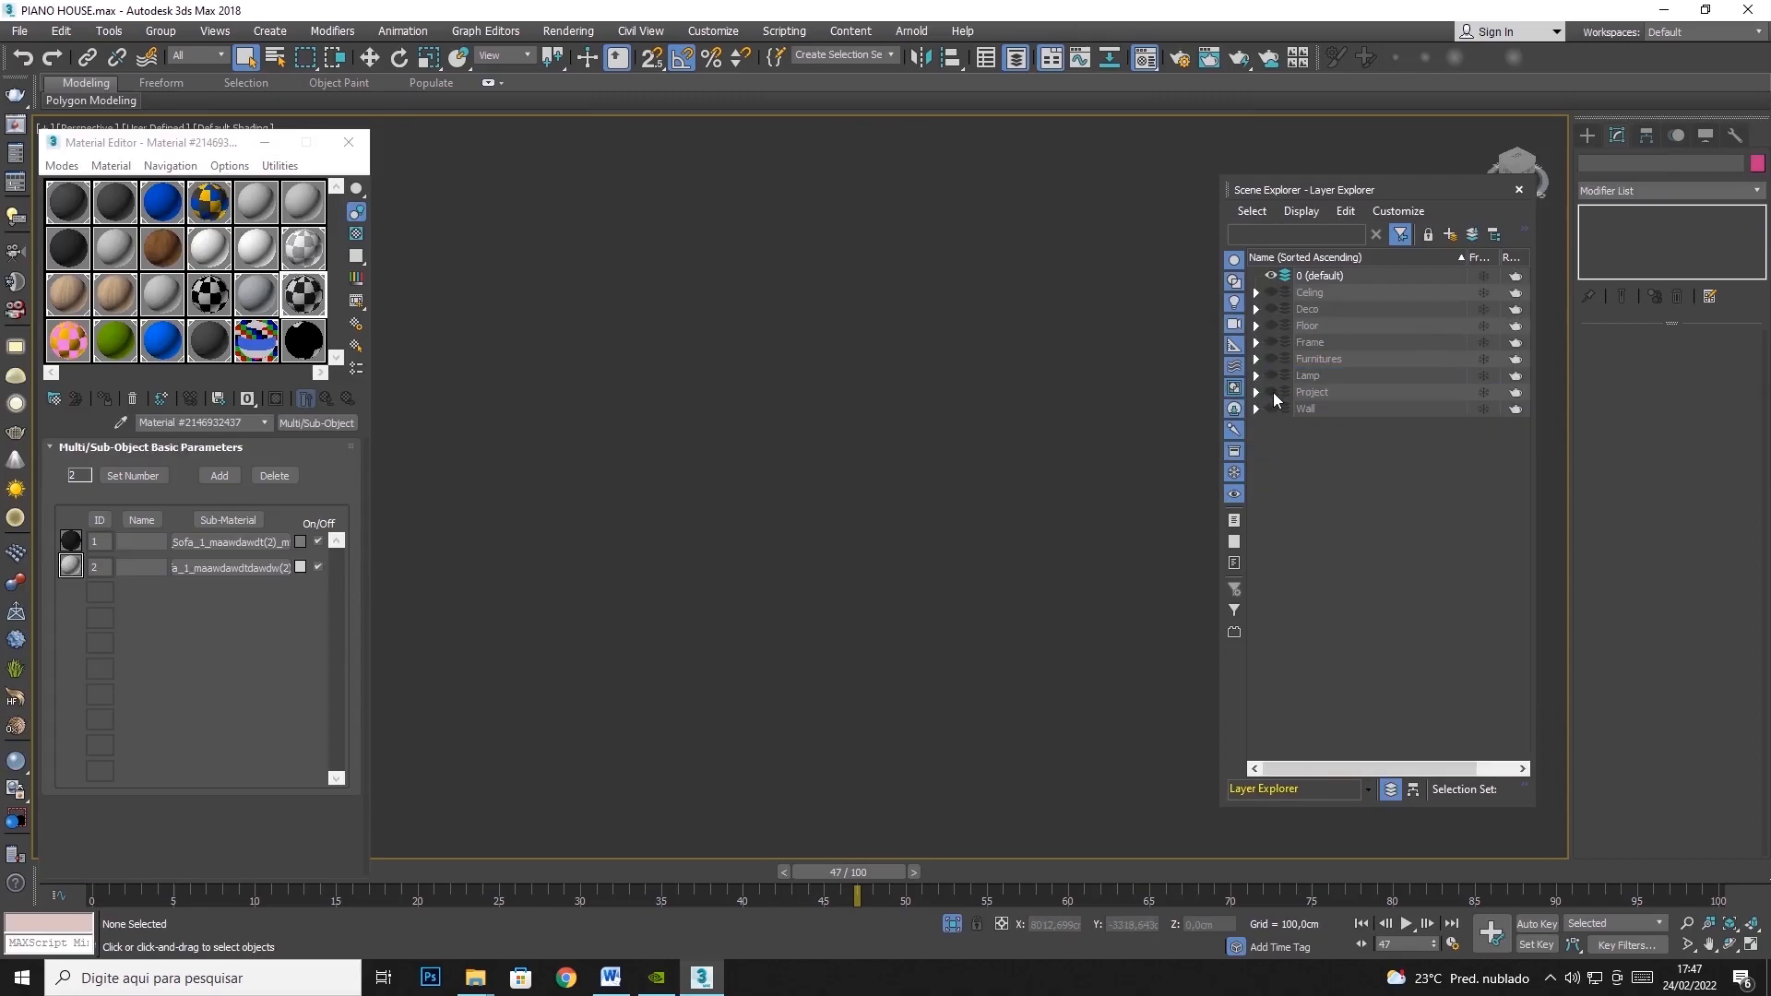
# With the Lamp and Project layers hidden, show the Wall layer and select all of its objects
pyautogui.click(1272, 392)
pyautogui.click(1272, 392)
pyautogui.click(1270, 409)
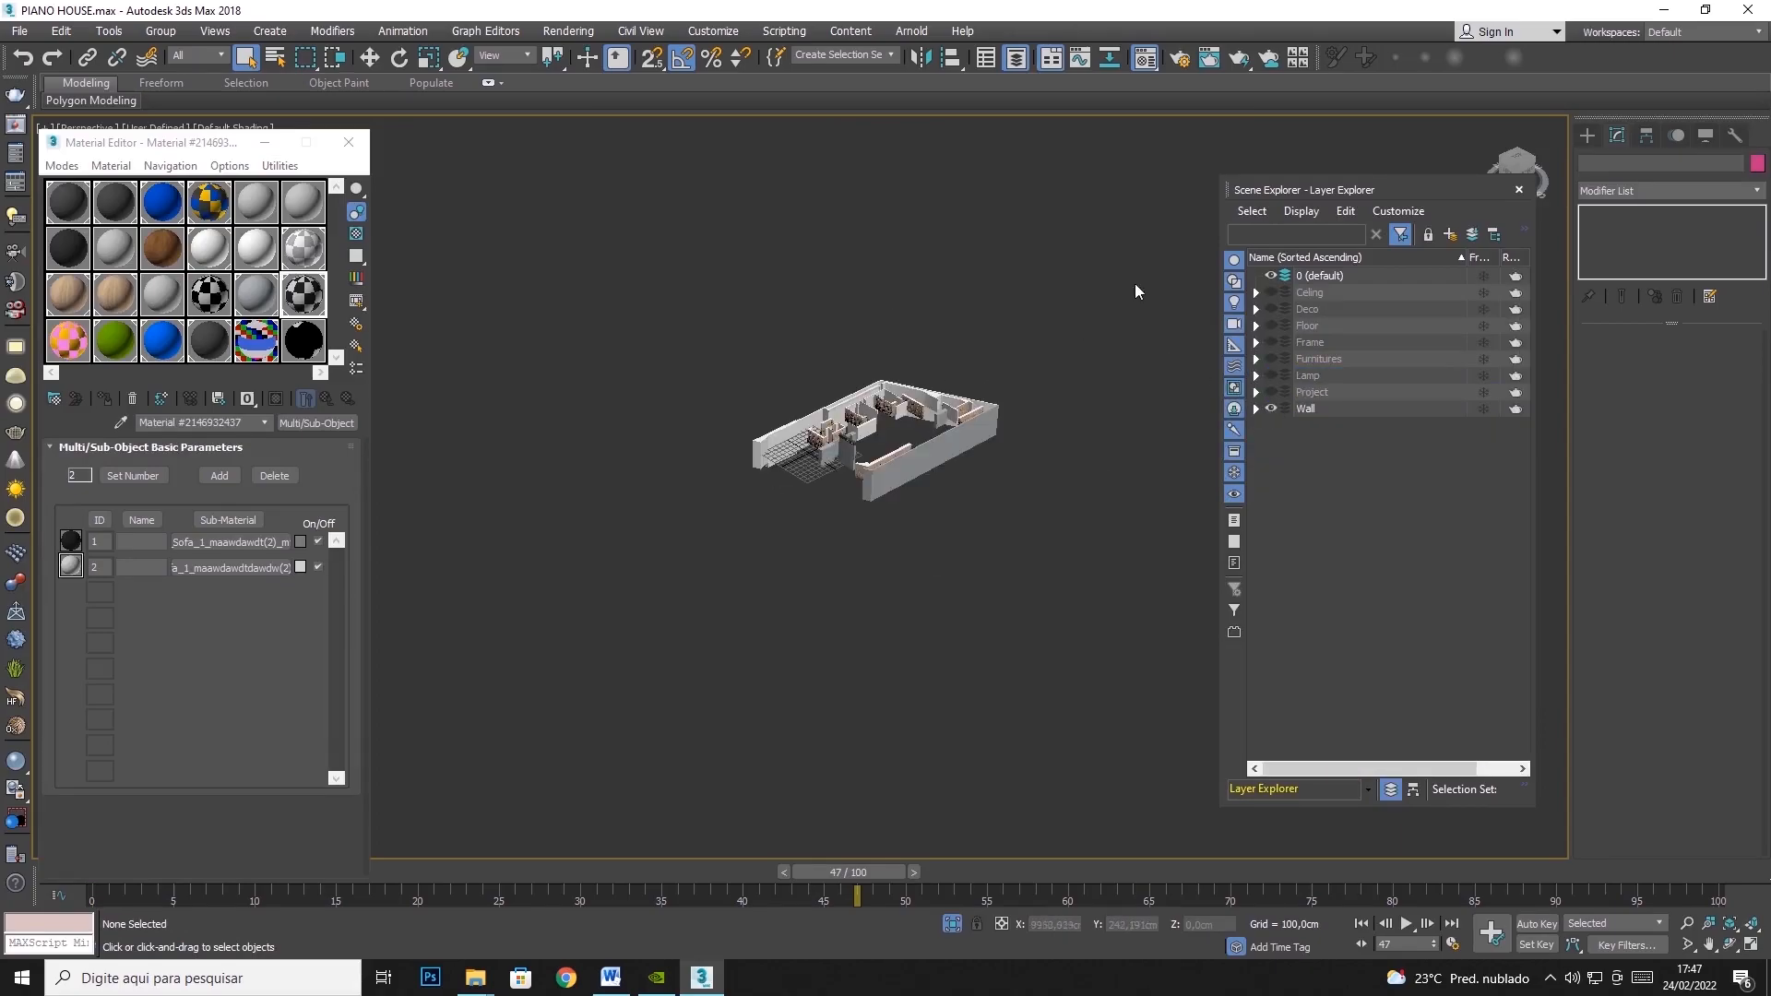
pyautogui.doubleClick(1305, 409)
# Start exporting the selected wall objects and create a Wall subfolder inside the FBX folder
pyautogui.click(18, 30)
pyautogui.moveTo(86, 312)
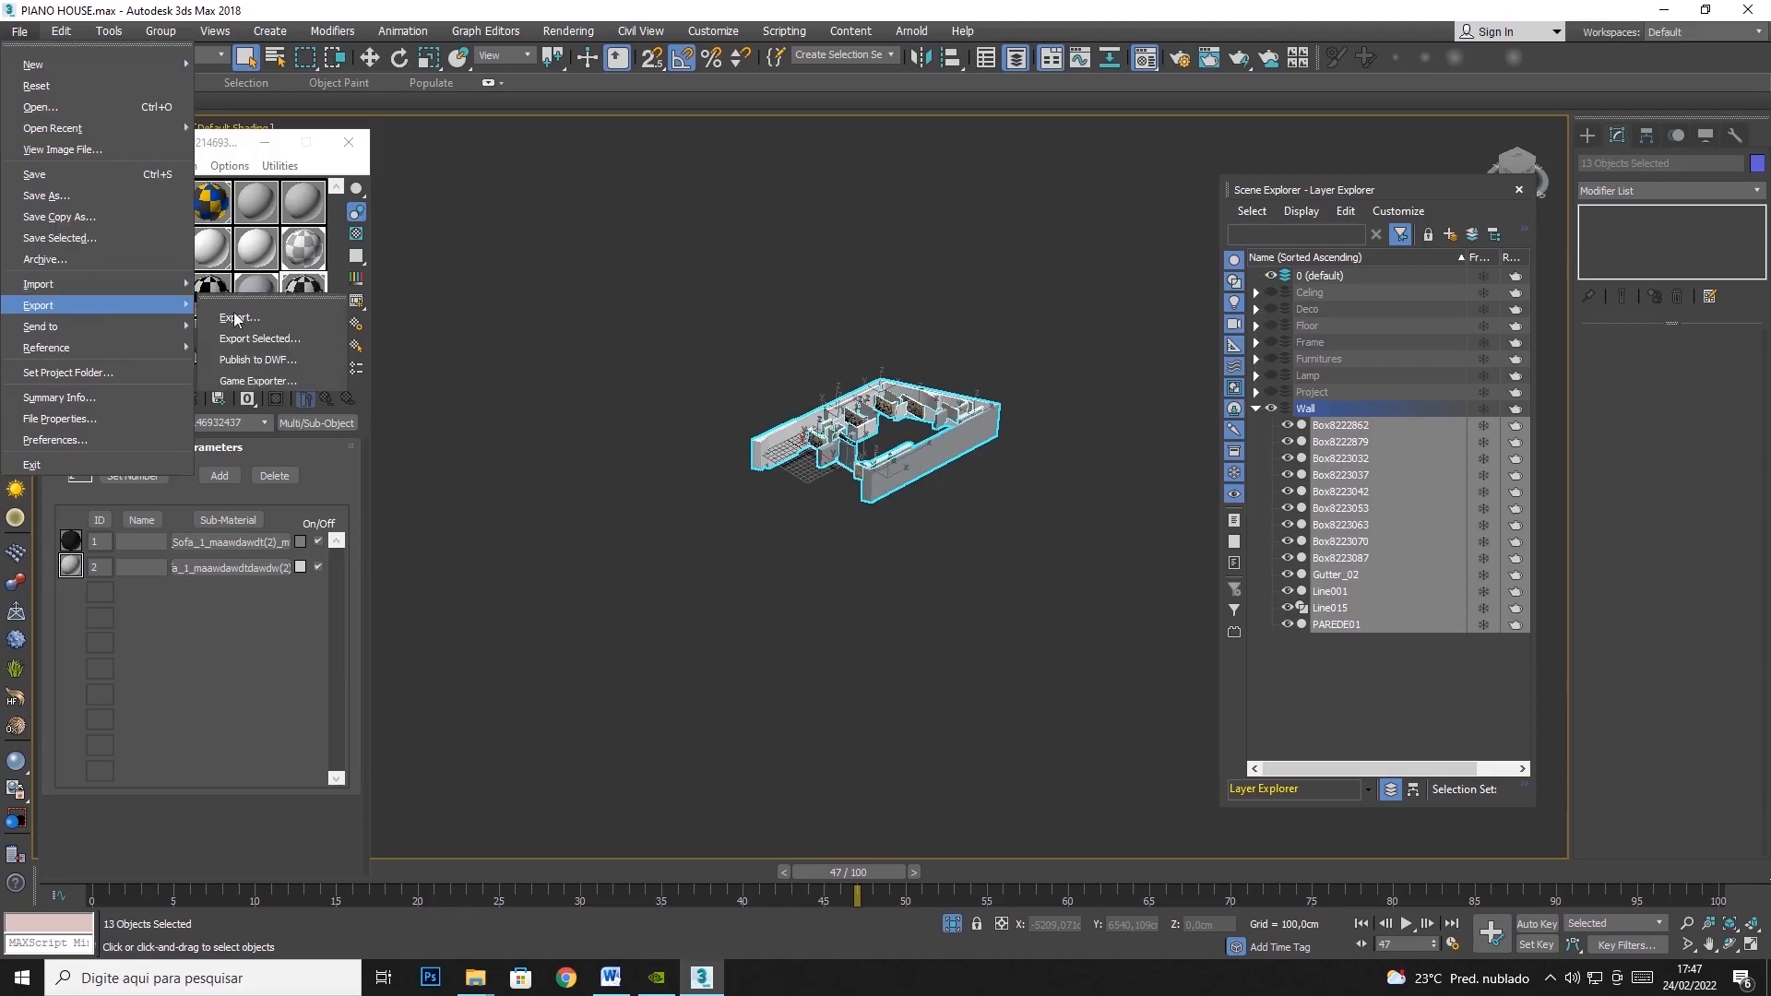
pyautogui.click(277, 338)
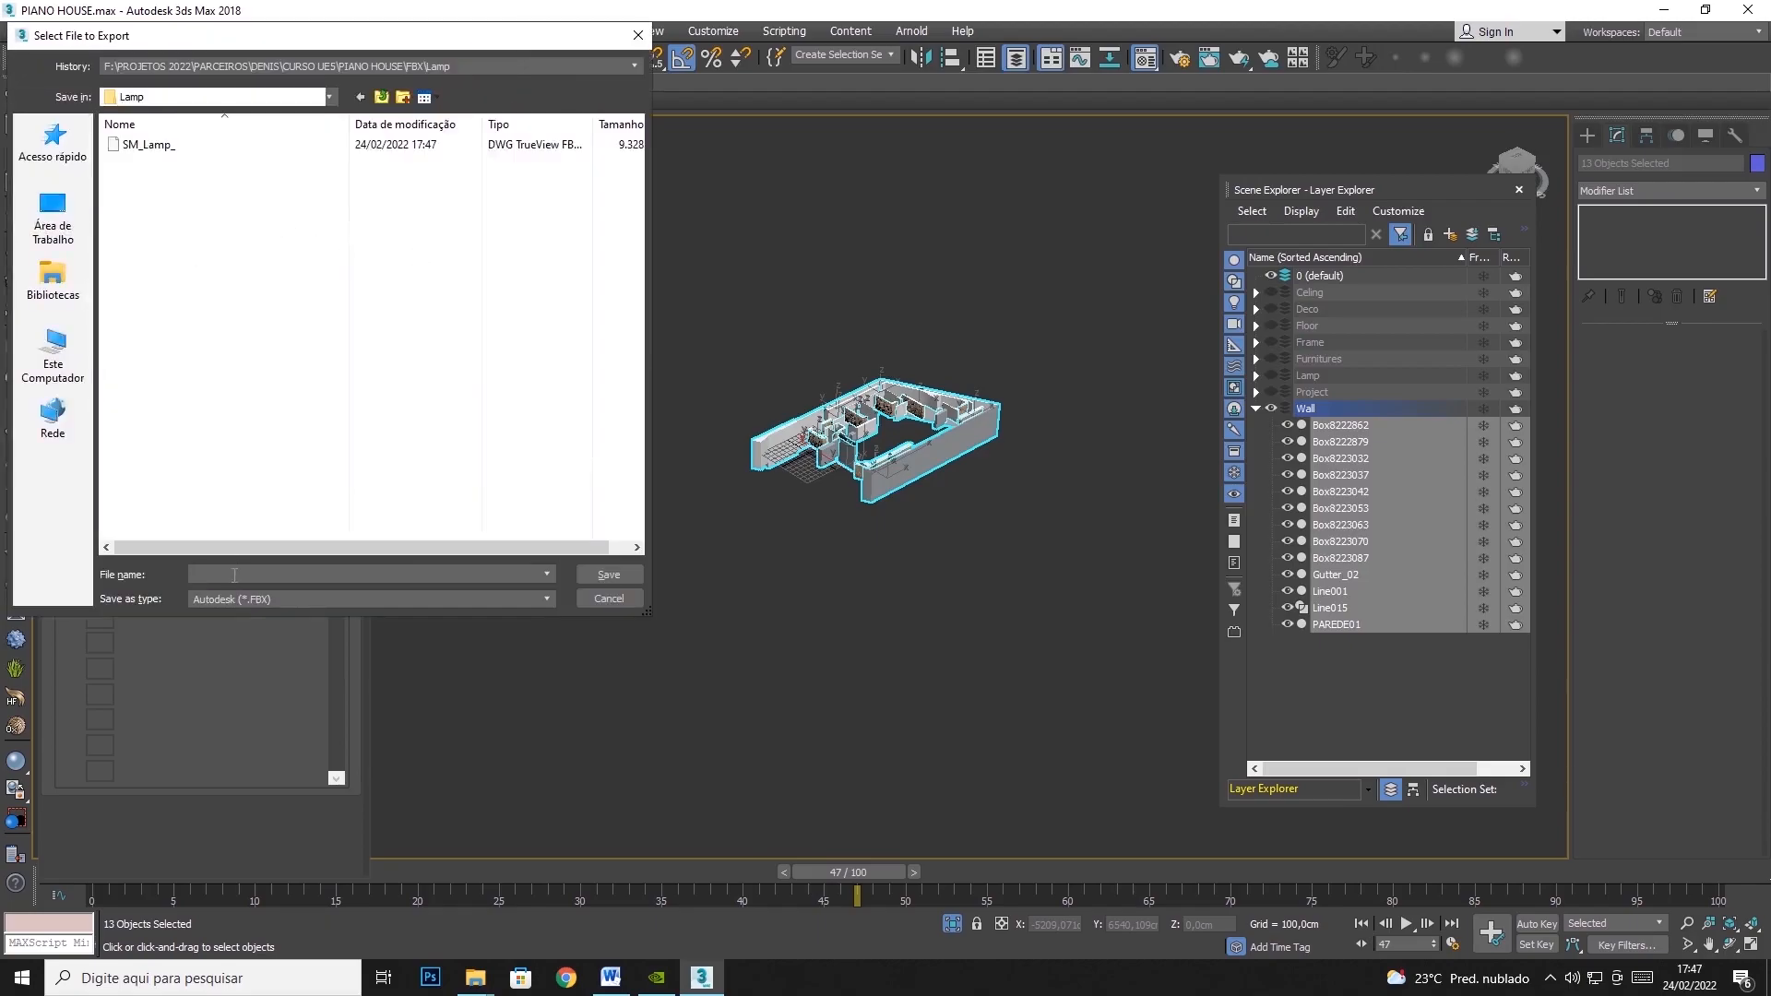
pyautogui.click(381, 97)
pyautogui.click(403, 97)
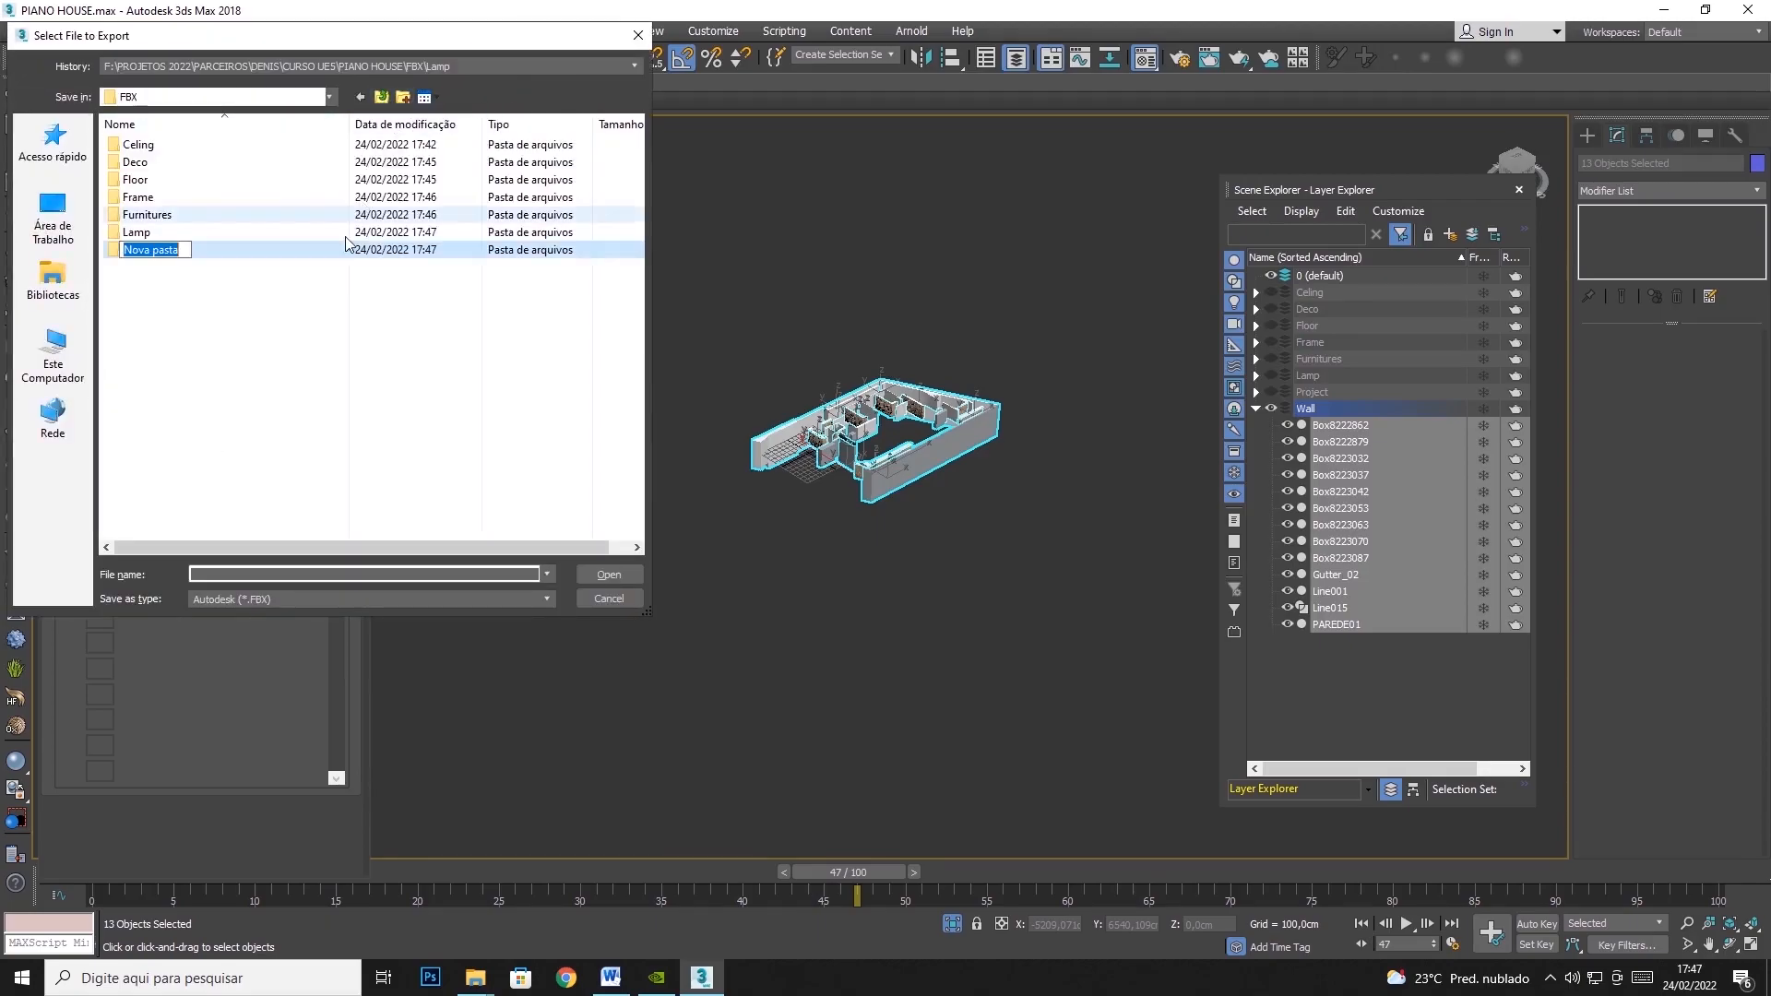
pyautogui.write('Wall')
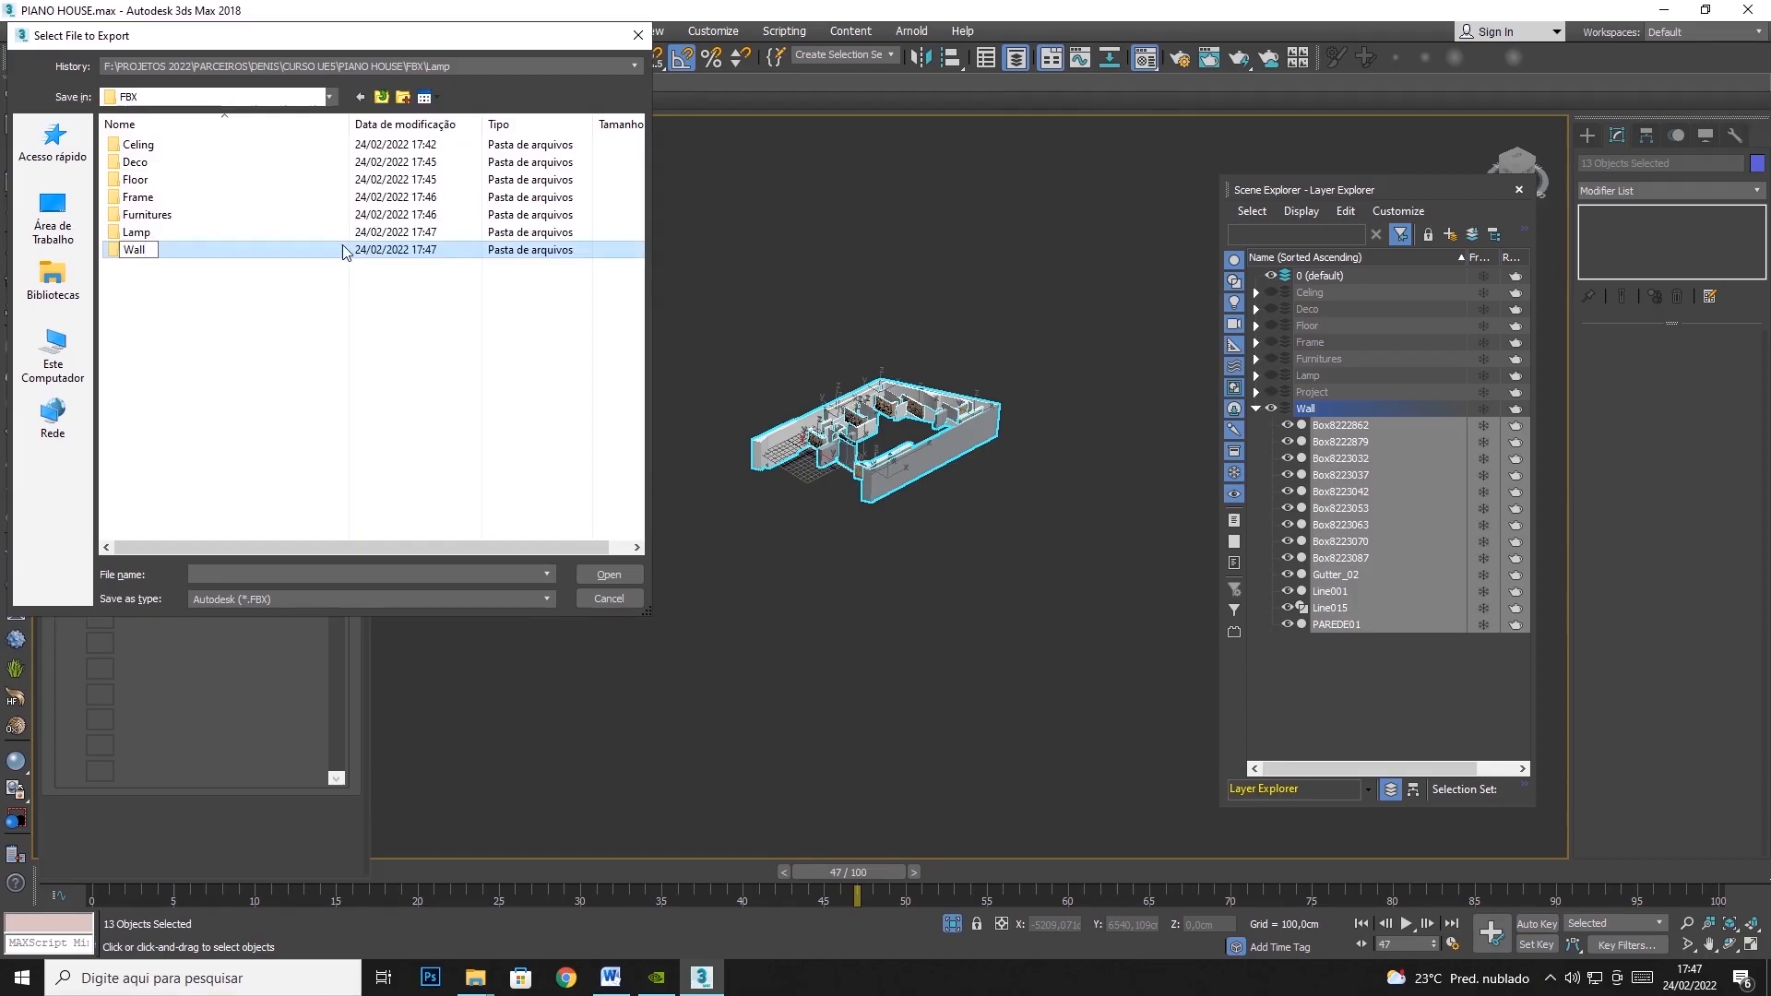
pyautogui.press('Return')
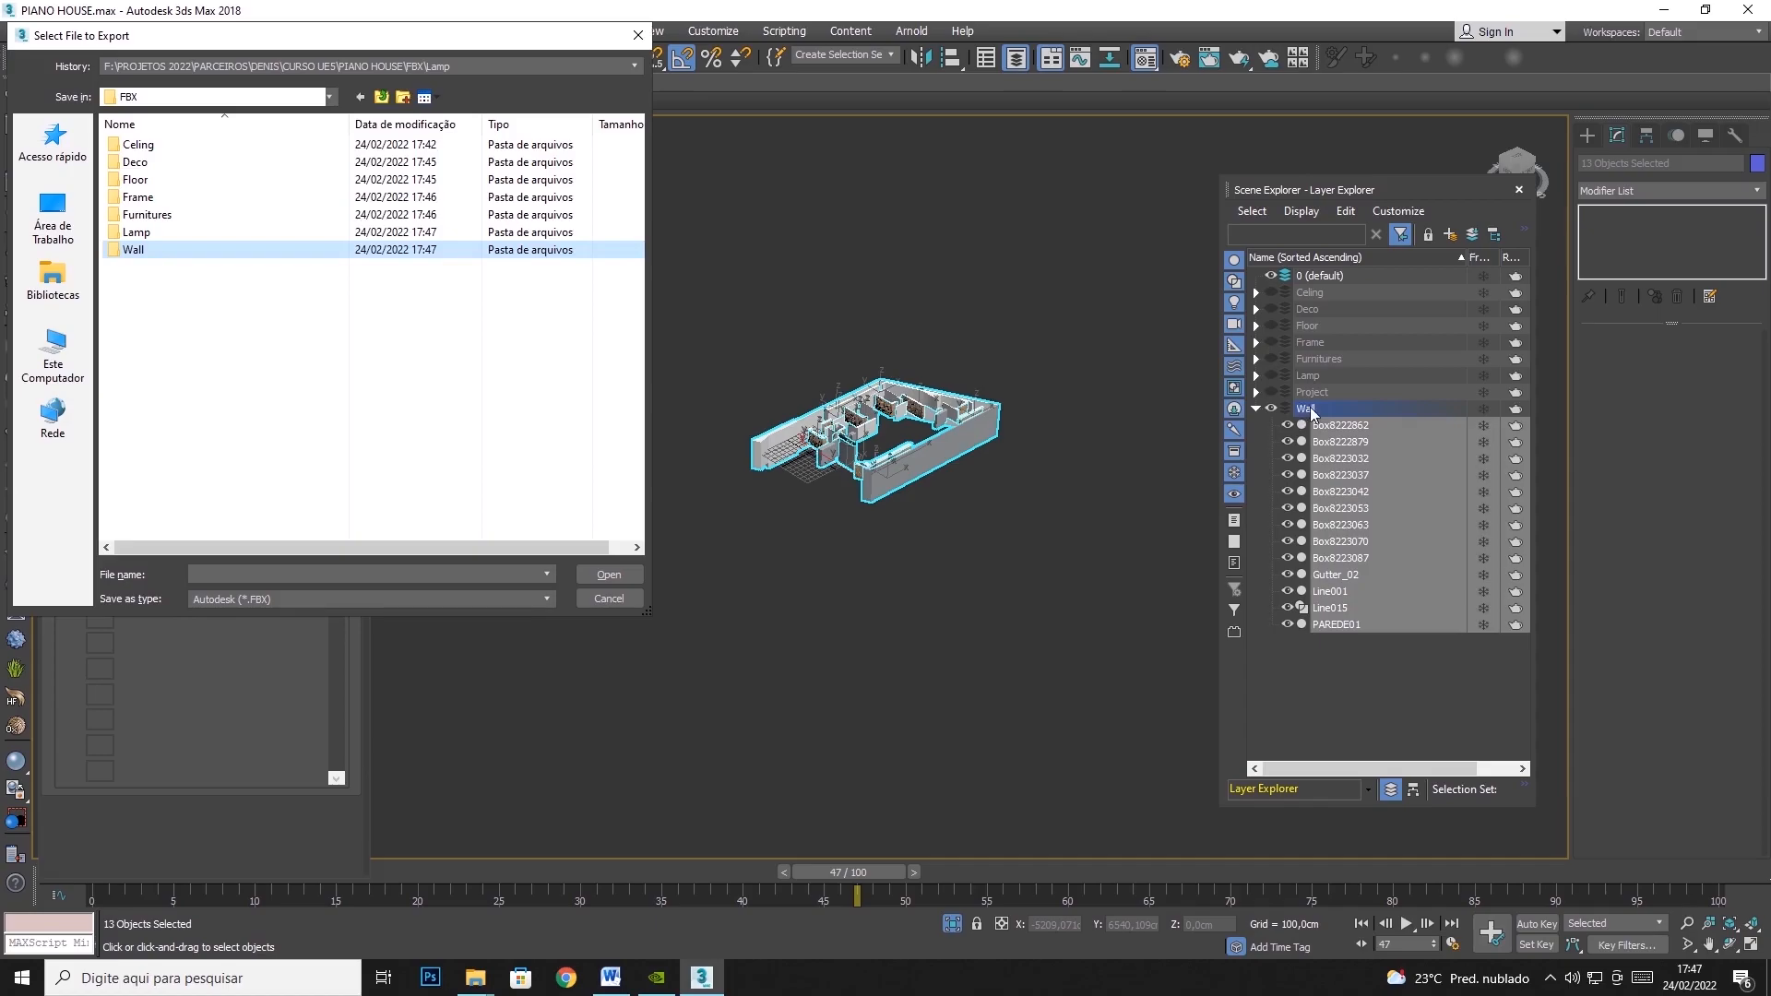
# Export the selection into the Wall folder as an FBX file named SM_Wall_ with the current settings, dismissing the warnings
pyautogui.doubleClick(167, 250)
pyautogui.write('SM')
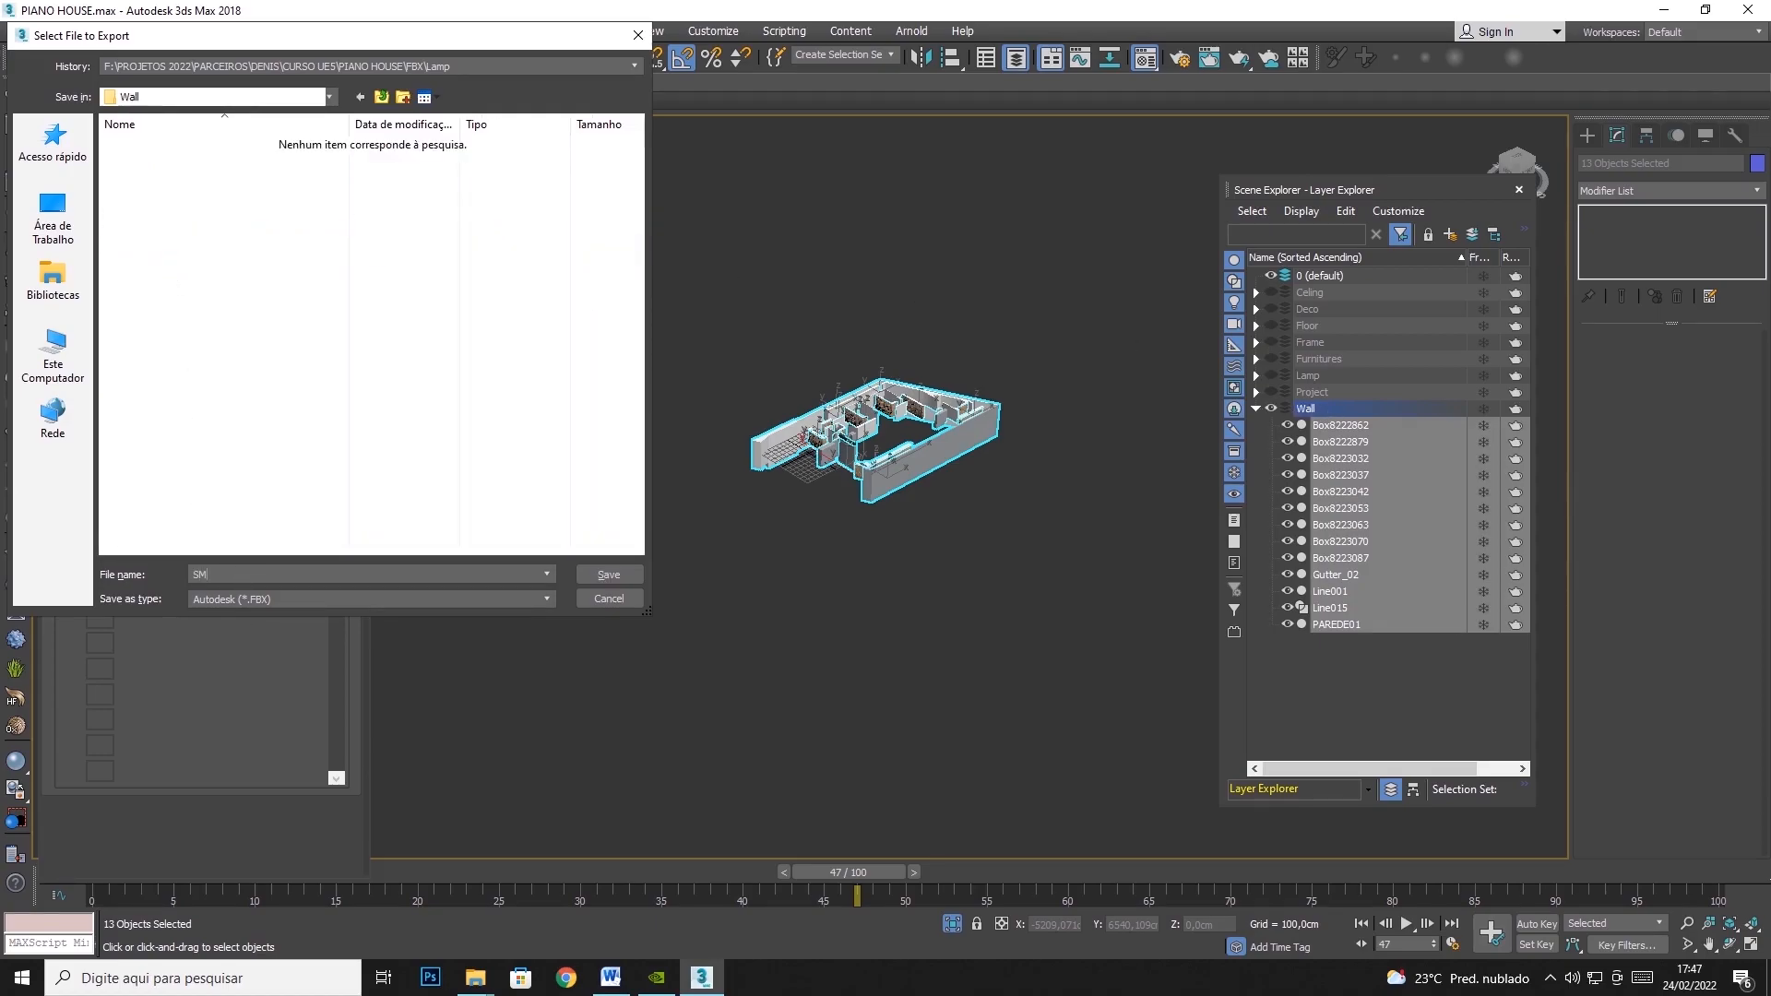
pyautogui.write('_Wall_')
pyautogui.press('Return')
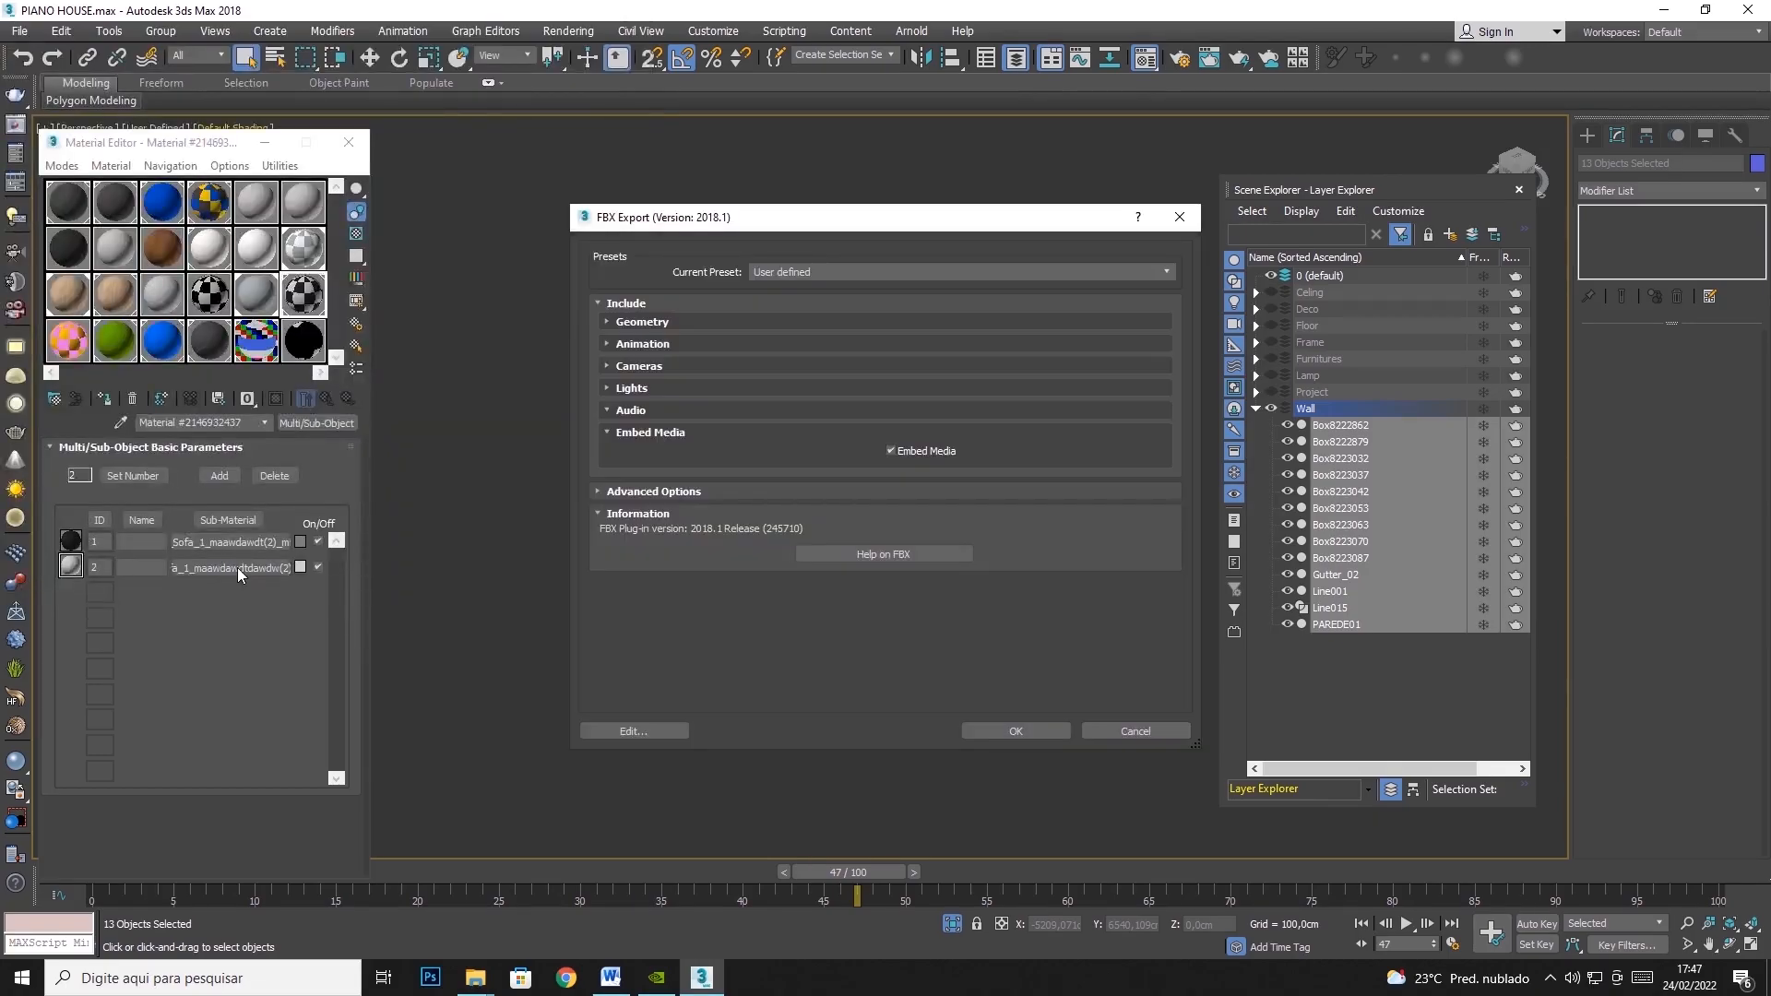
pyautogui.click(1007, 733)
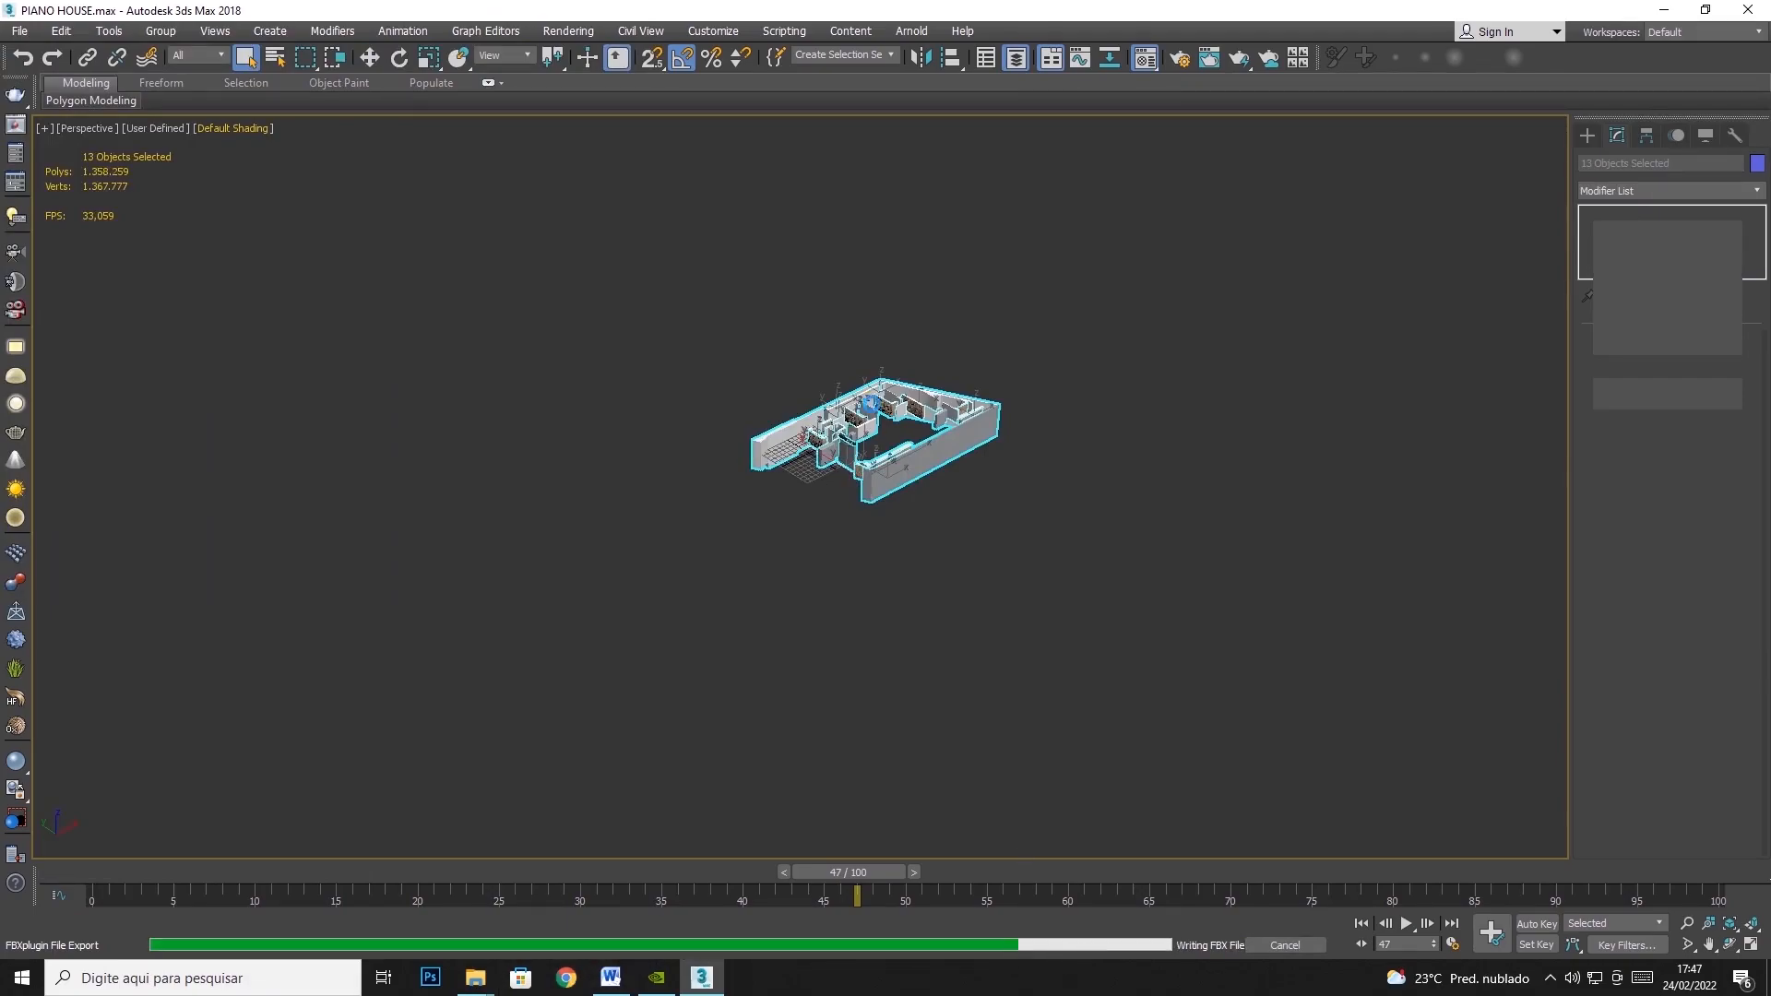
pyautogui.click(1185, 775)
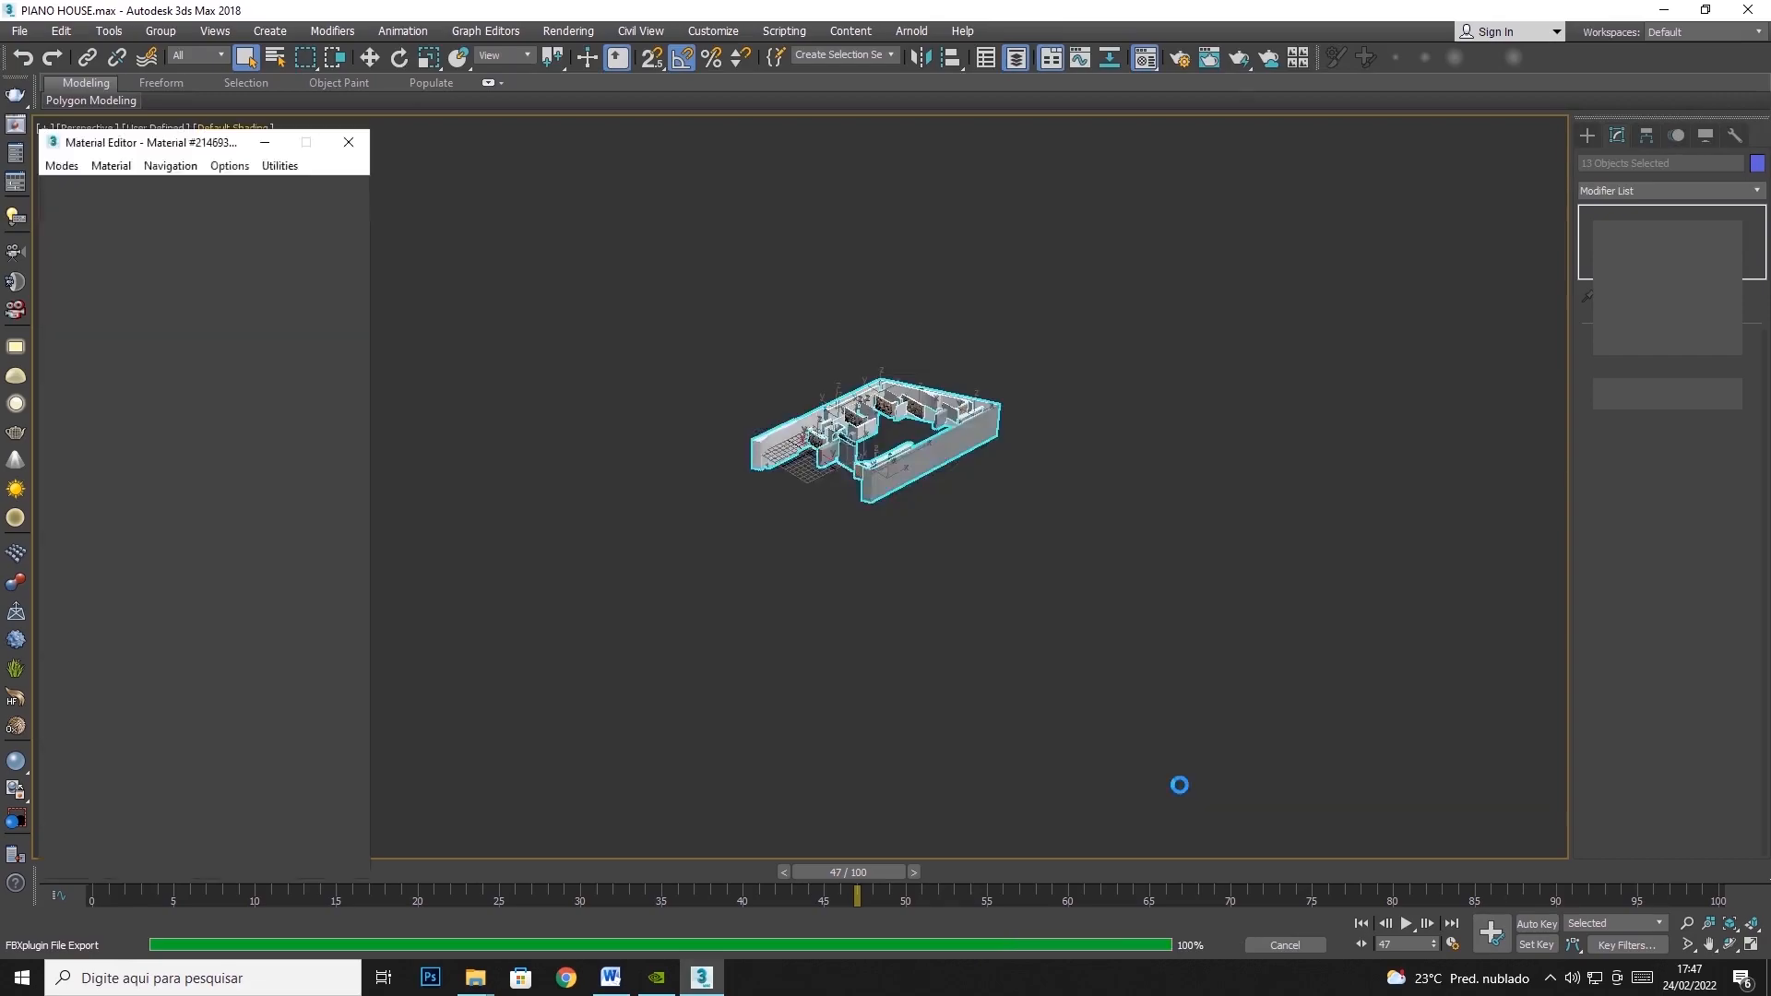
# Hide the Wall layer and switch to Microsoft Word
pyautogui.click(1271, 408)
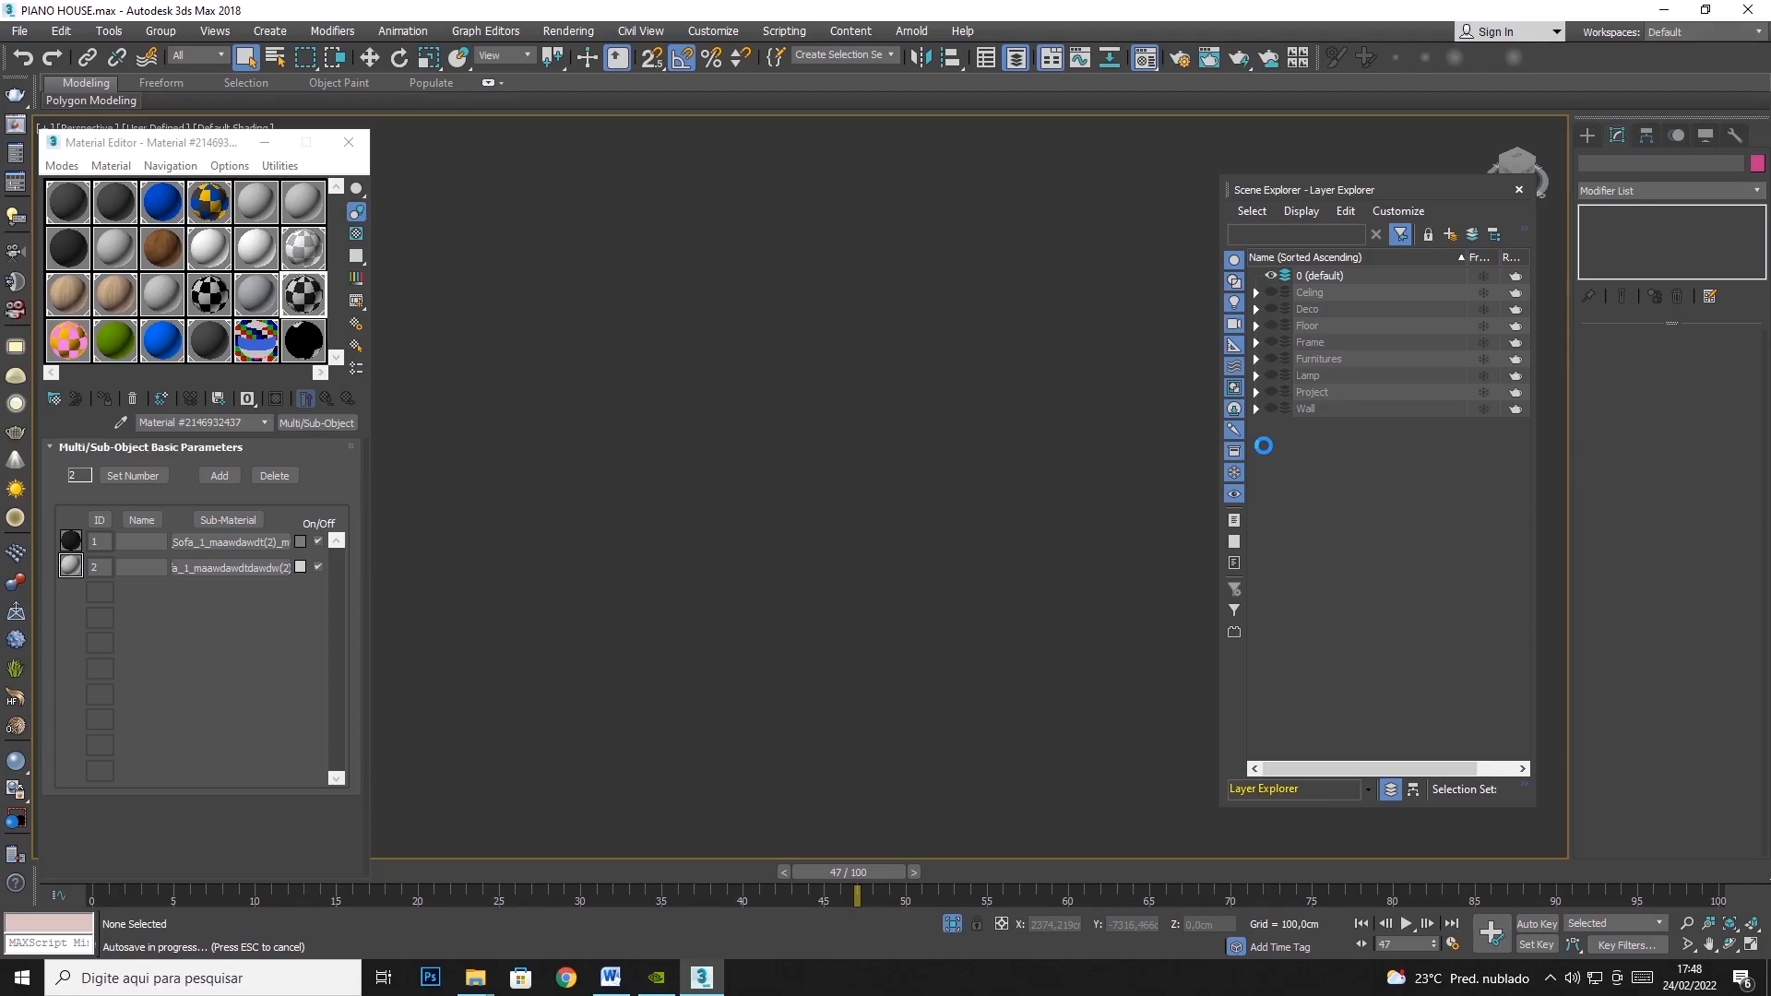
pyautogui.hotkey('alt', 'Tab')
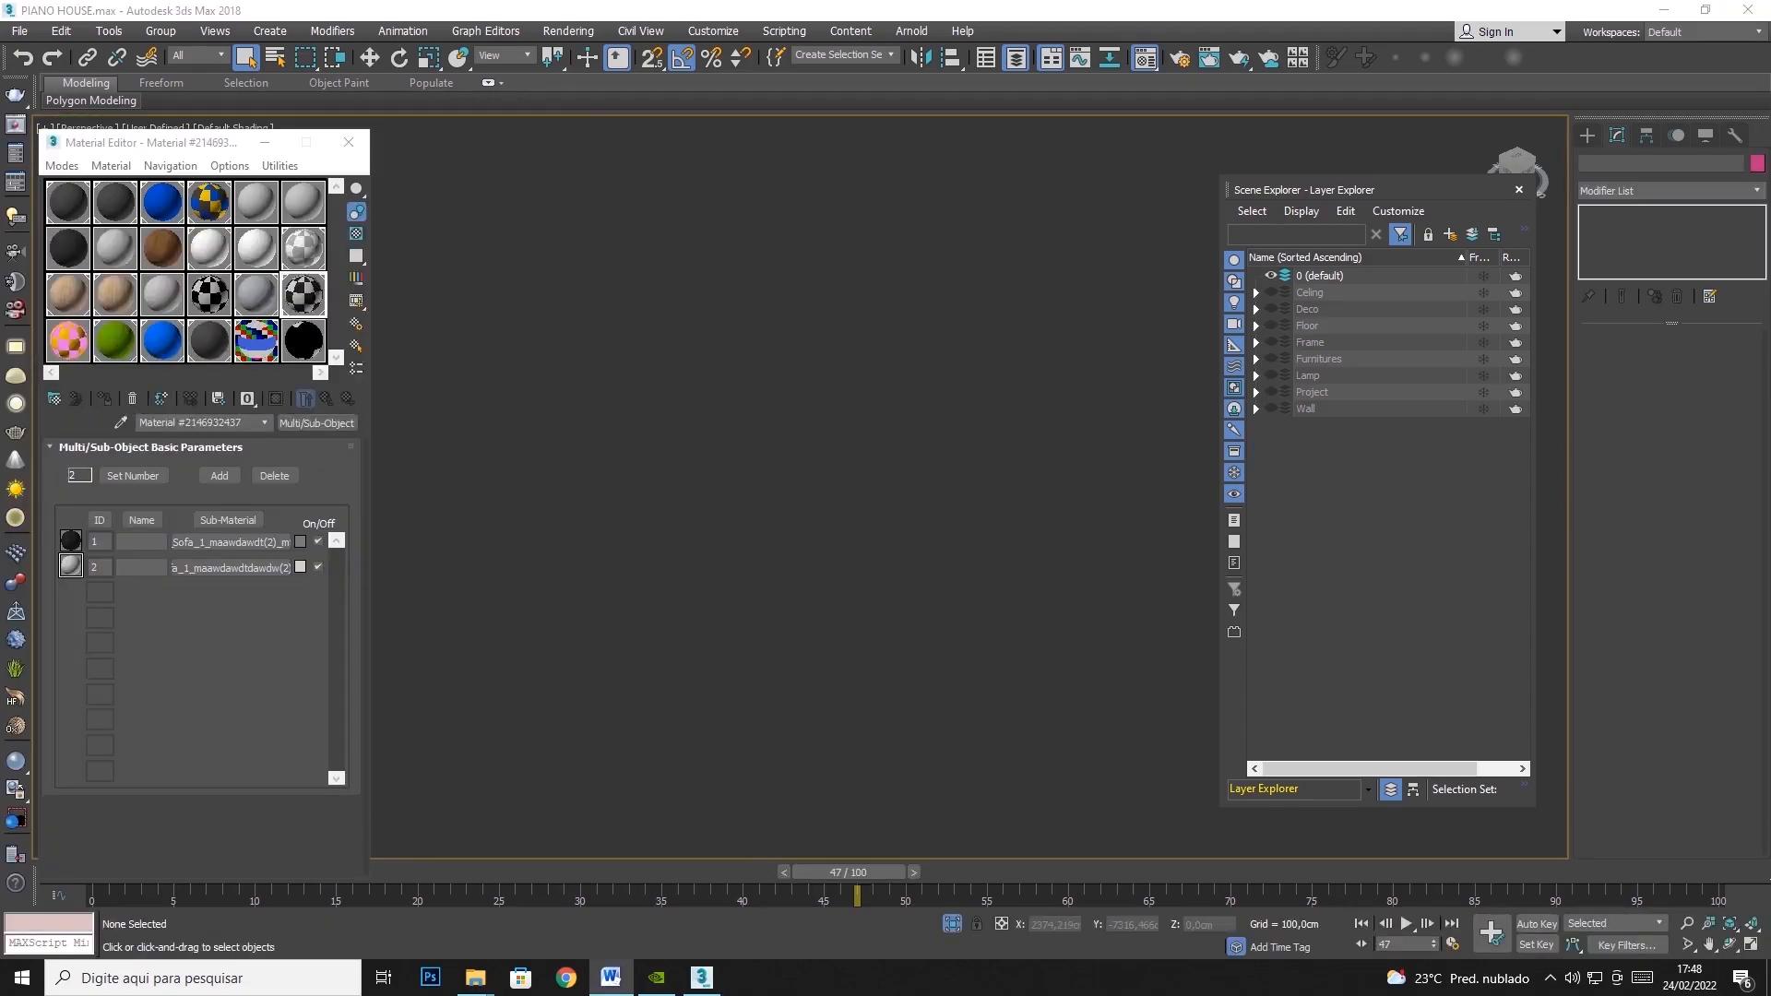